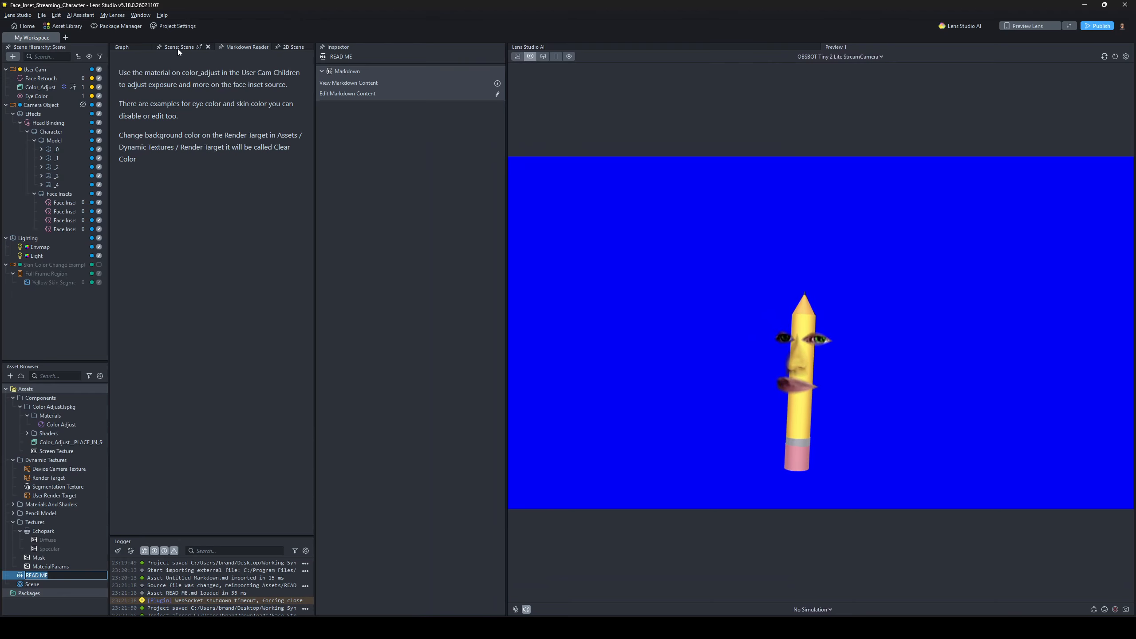
- Show the 3D scene view and widen the Scene Hierarchy and scene view areas
click(178, 48)
drag(108, 149, 182, 149)
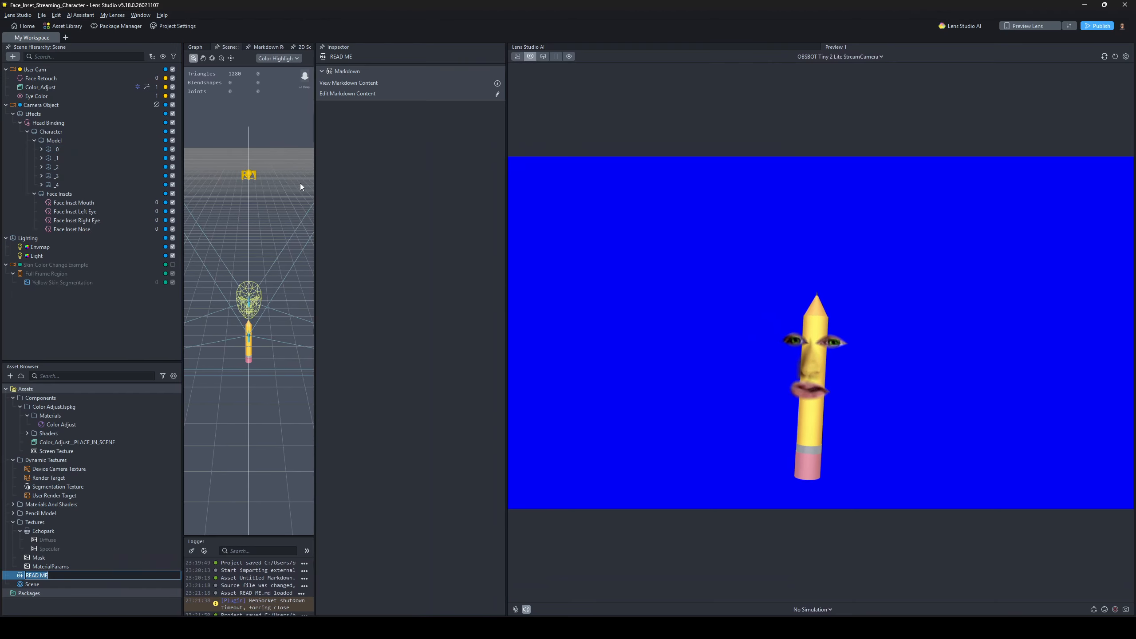
drag(315, 188, 430, 183)
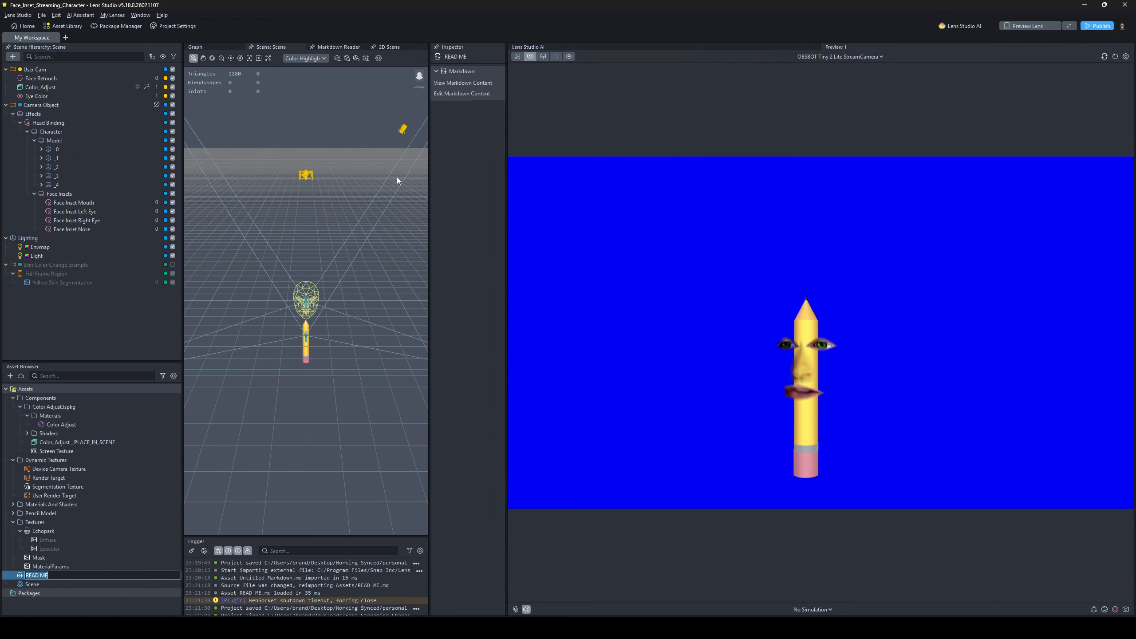
- Toggle the Skin Color Change Example object on and back off to preview its effect
click(176, 265)
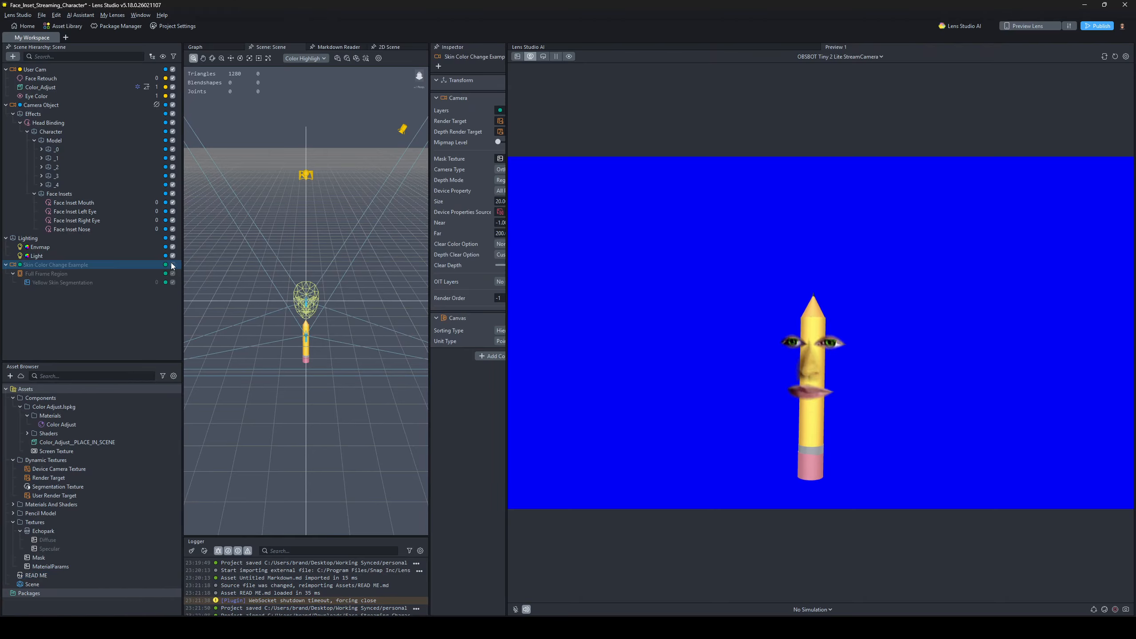
click(172, 265)
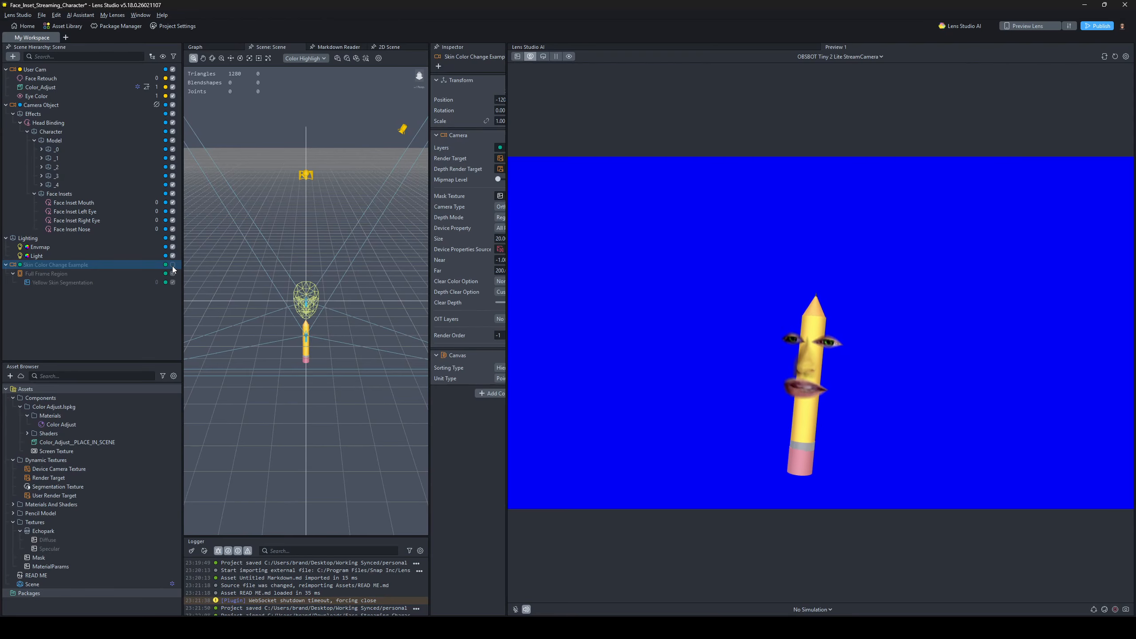
- Select the Eye Color object and widen the Inspector so its settings are fully visible
click(64, 98)
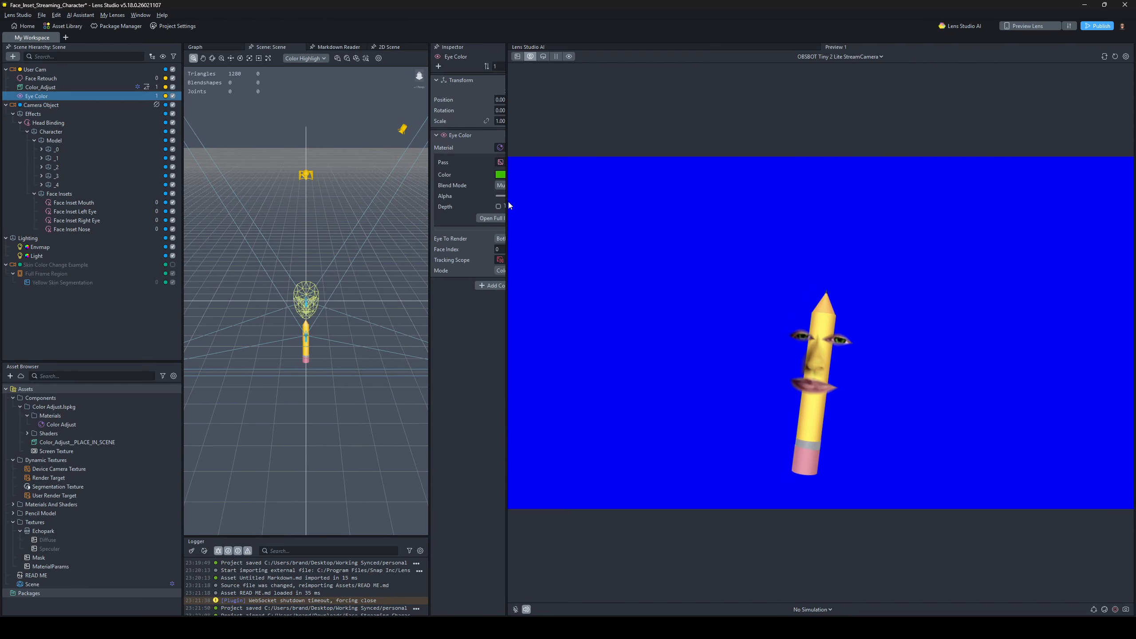
drag(508, 200, 610, 203)
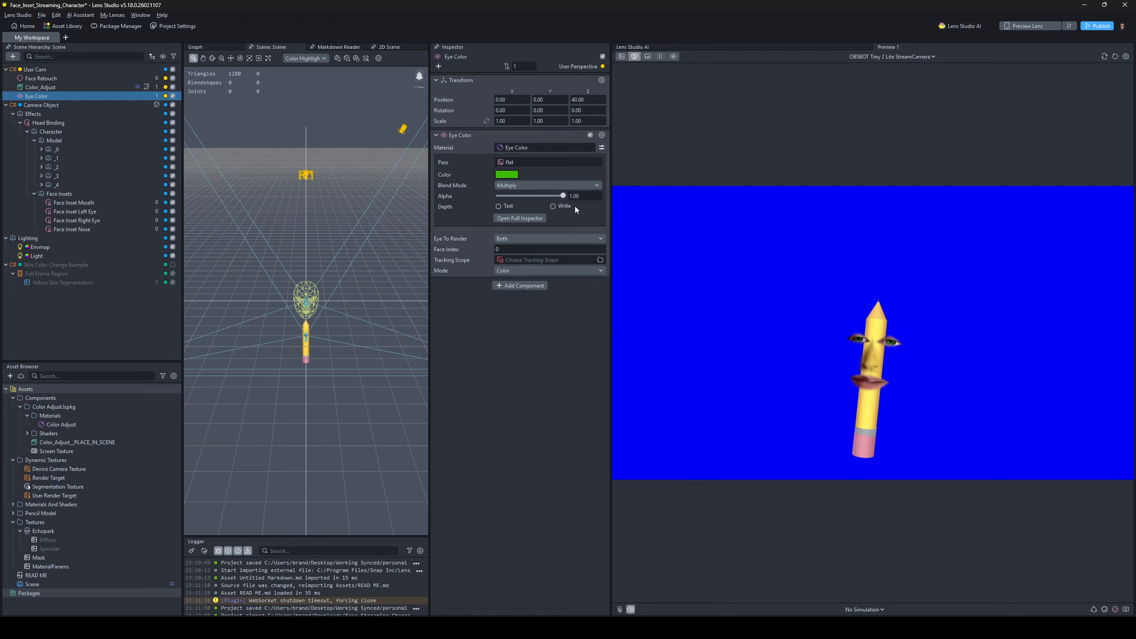
- Try several tints such as blue, magenta and teal for the Eye Color effect and discard the change
click(507, 174)
click(603, 241)
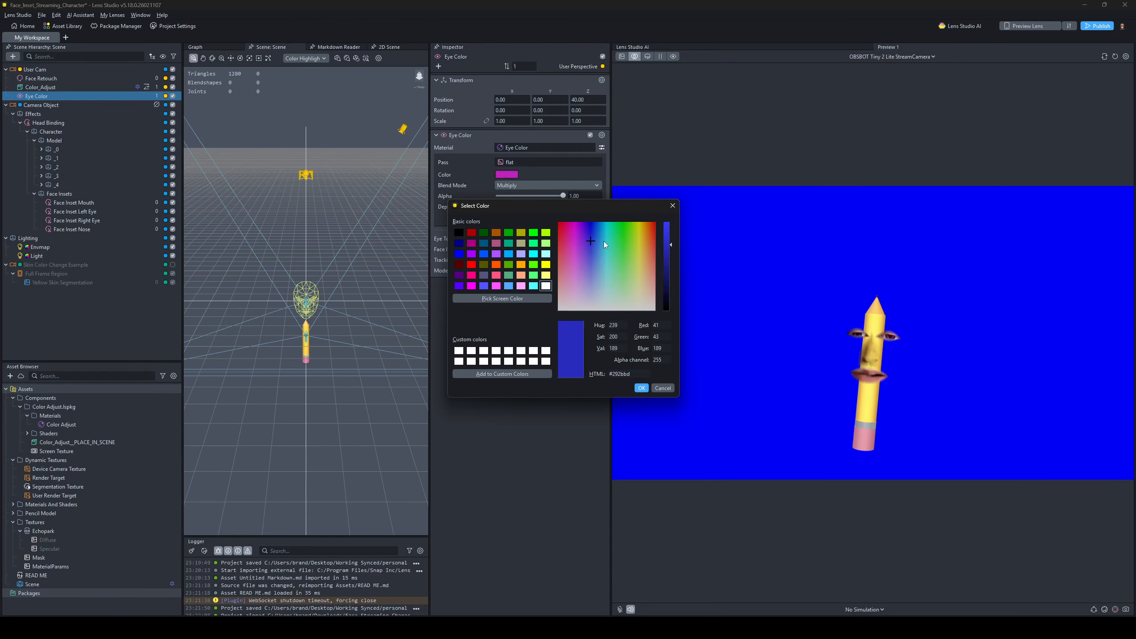
click(574, 240)
click(590, 257)
click(624, 253)
click(641, 388)
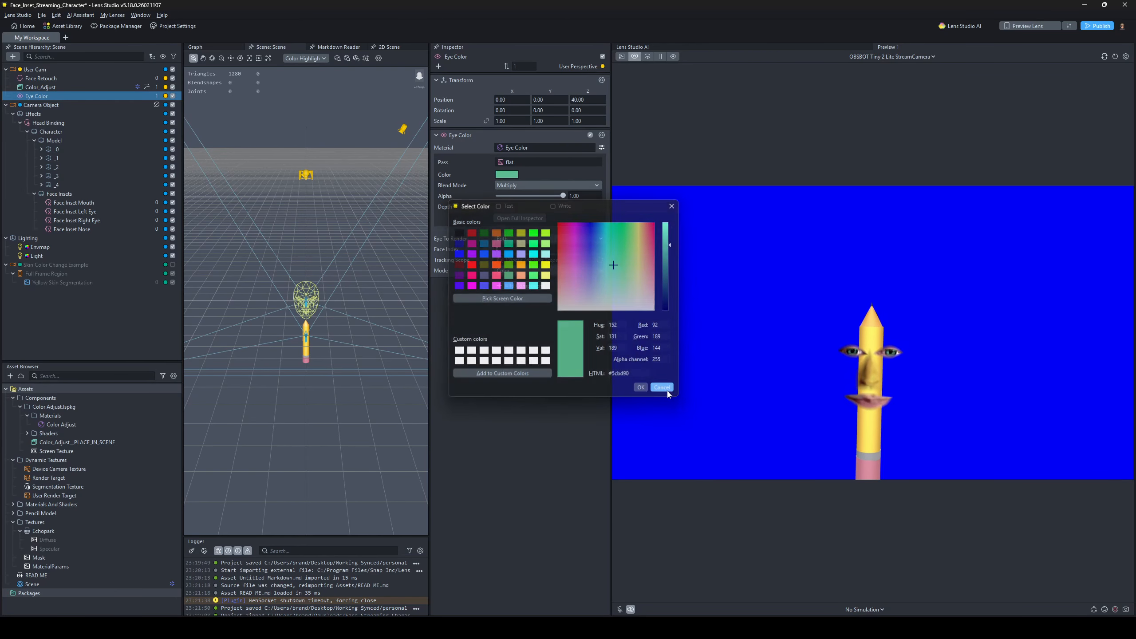
- Set the Hue of the Color Adjust material to 0 in its graph parameters
click(55, 89)
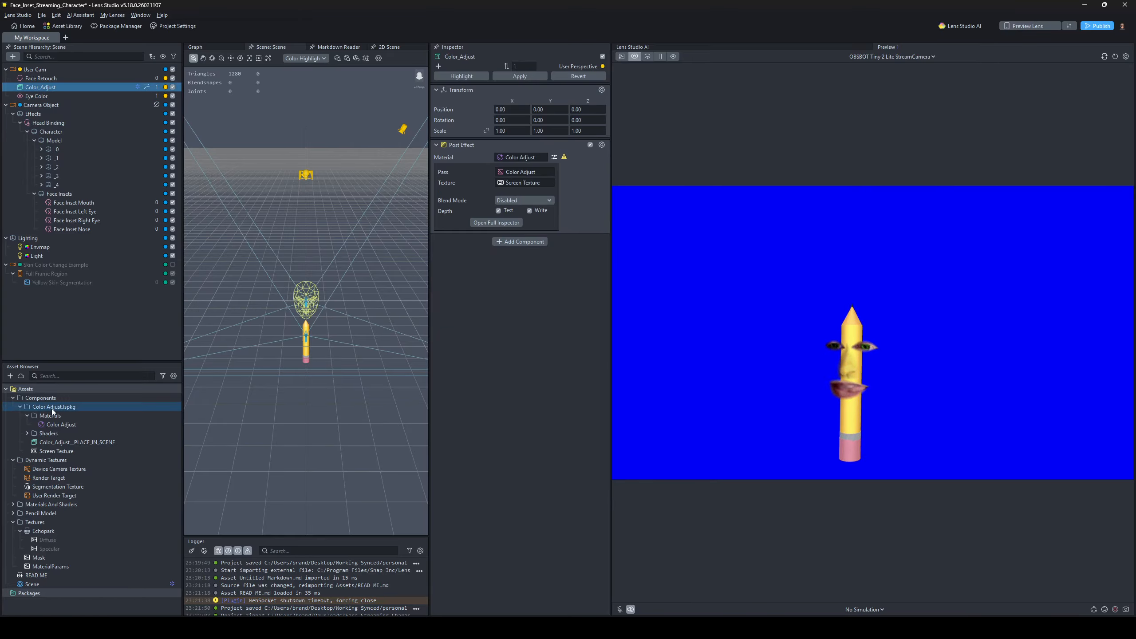
click(63, 417)
click(72, 426)
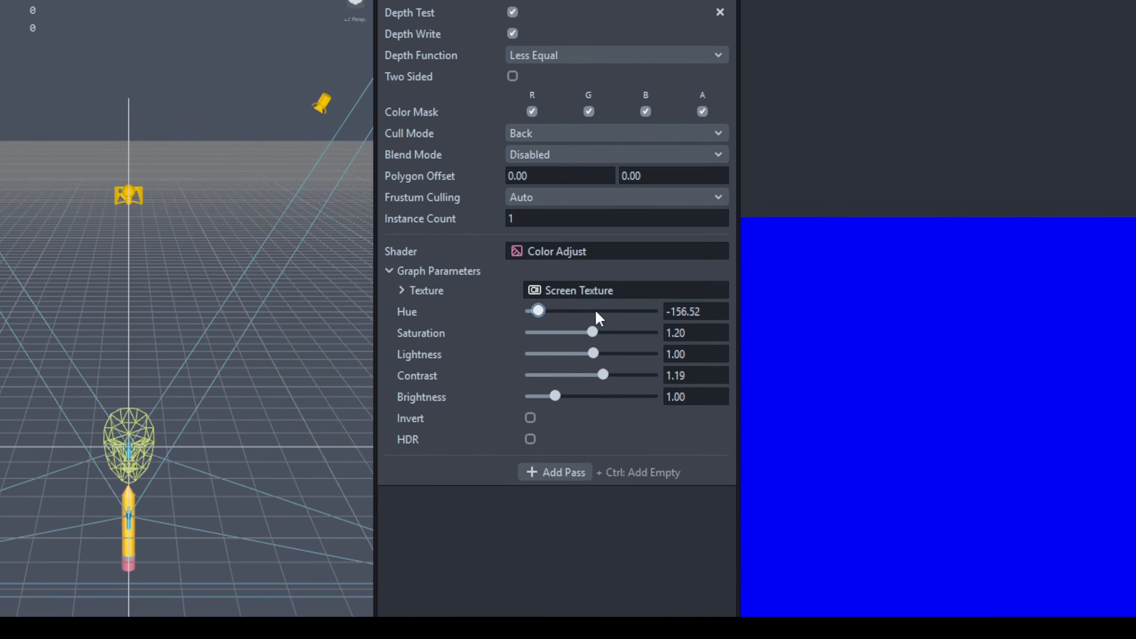
click(586, 233)
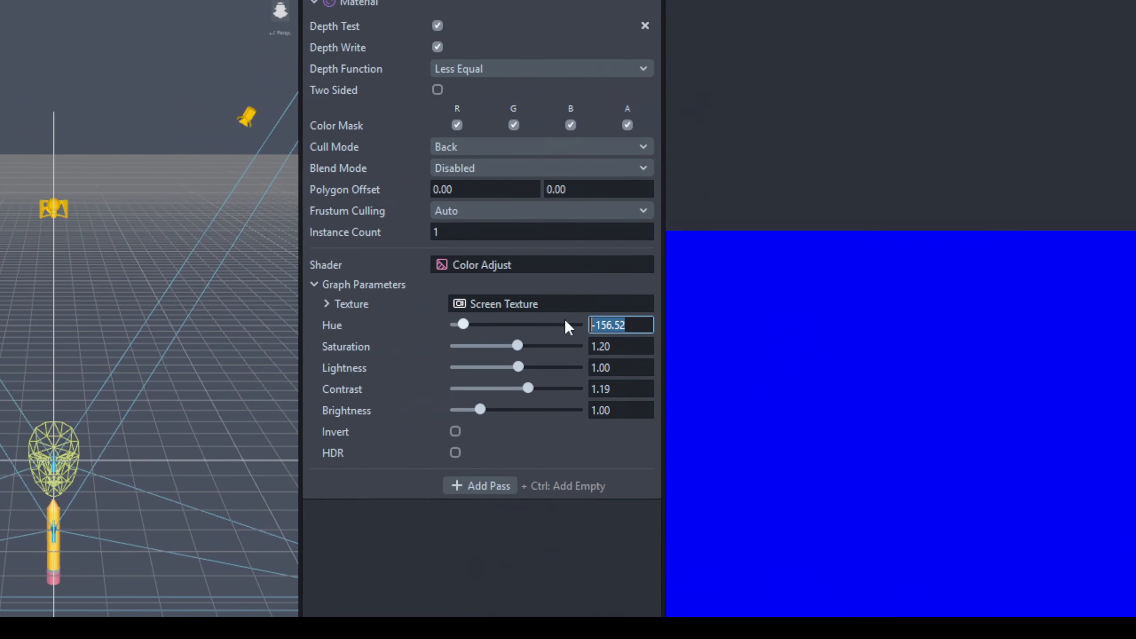
text(0)
key(Return)
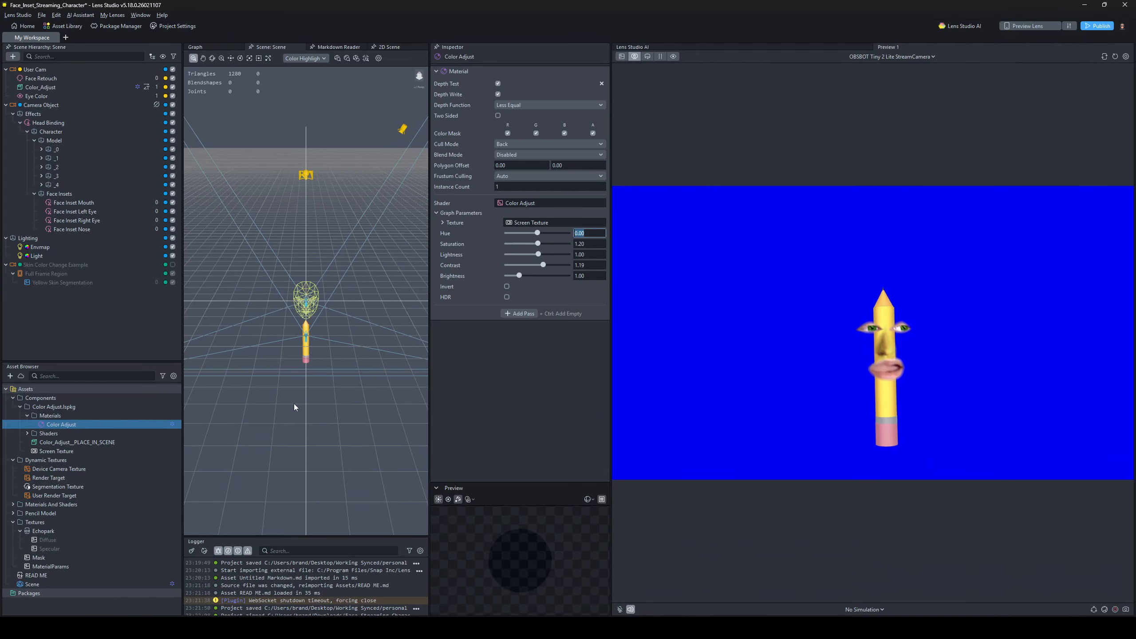
- Review Face Retouch, Color_Adjust and Eye Color under User Cam, toggling the colour effects off and back on to compare
click(91, 80)
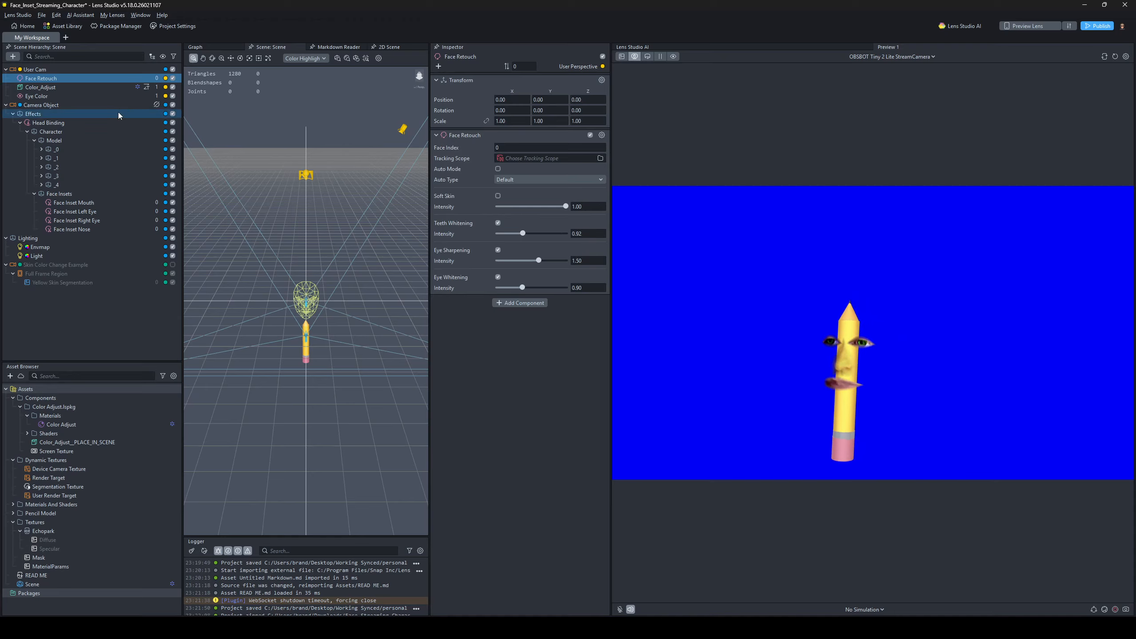
click(173, 96)
click(173, 87)
click(173, 95)
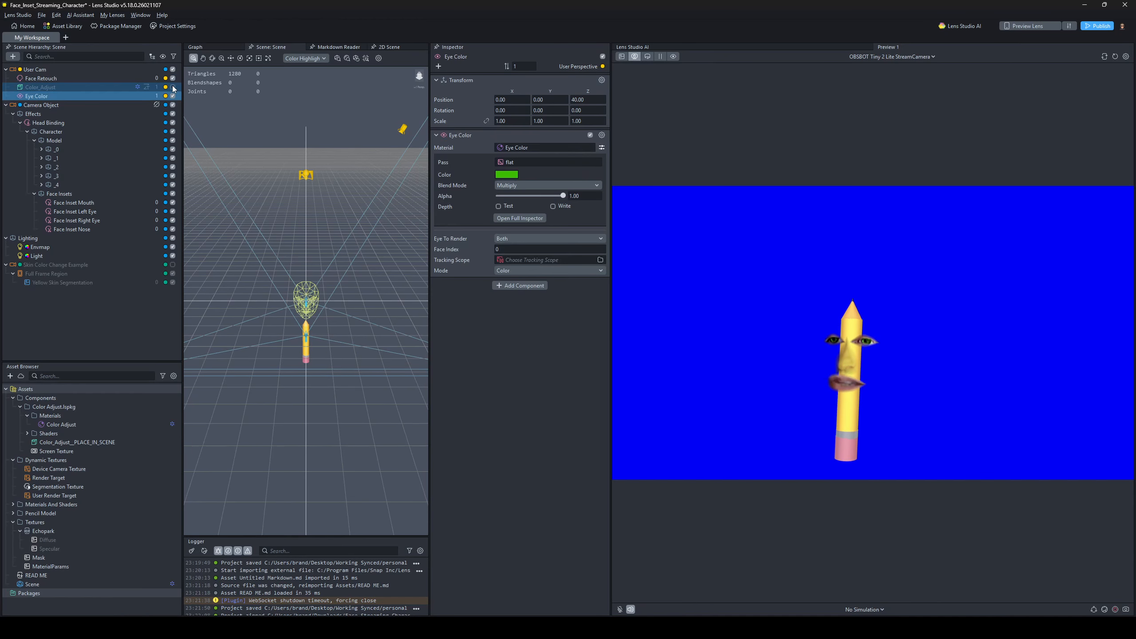
click(172, 87)
double_click(39, 87)
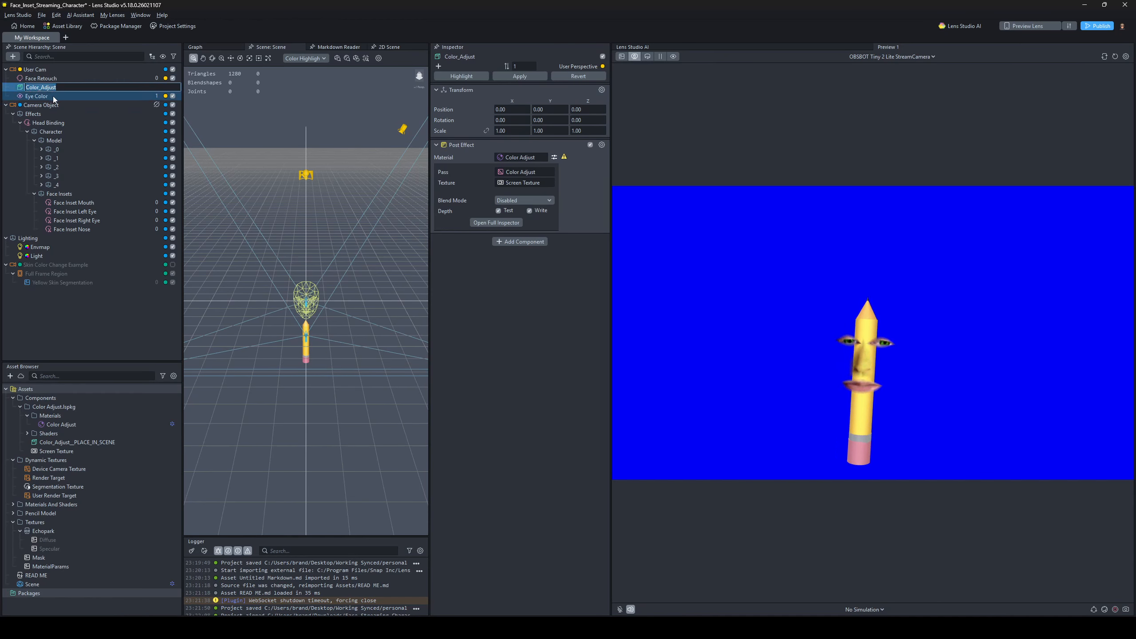
click(50, 81)
drag(50, 85, 56, 88)
click(112, 96)
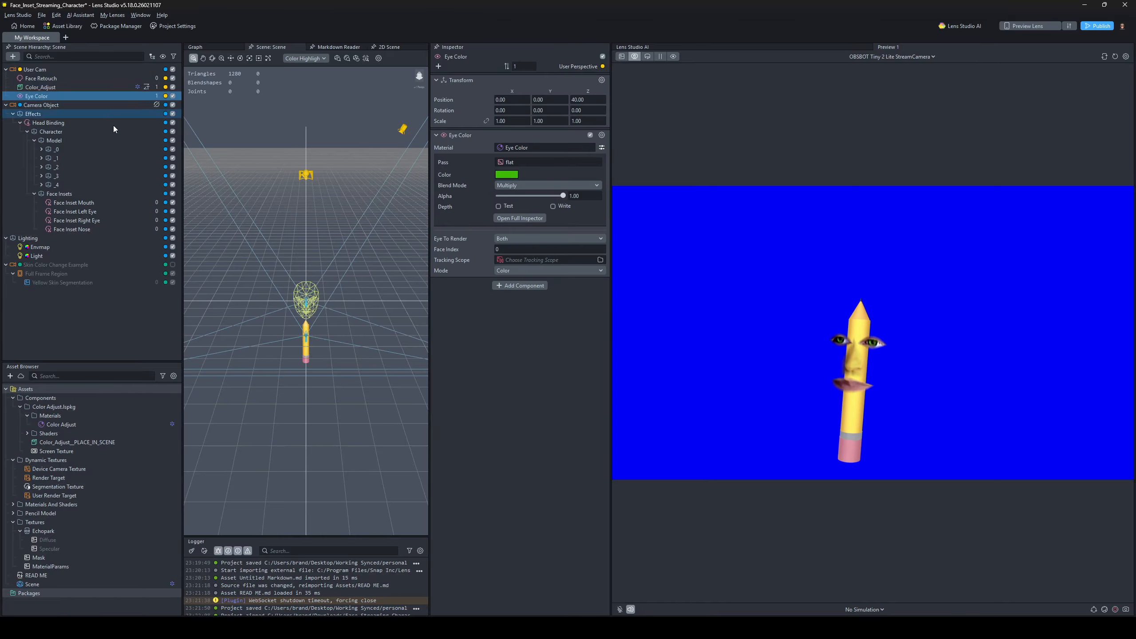
- Try a different tint colour on the Face Inset Nose object and discard the change
click(74, 229)
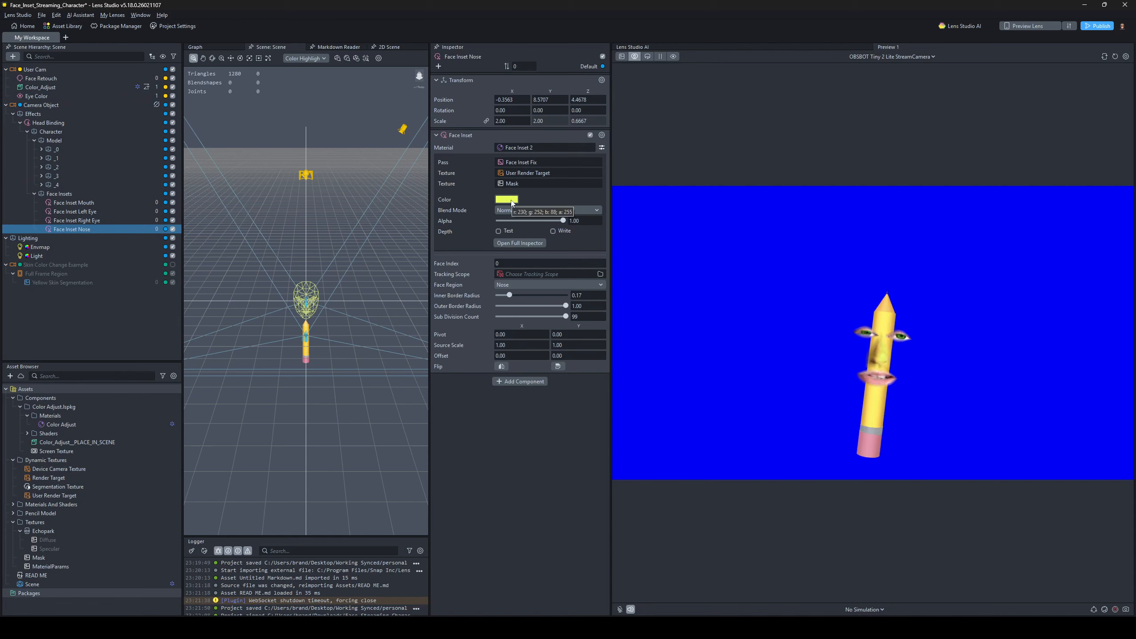
click(507, 200)
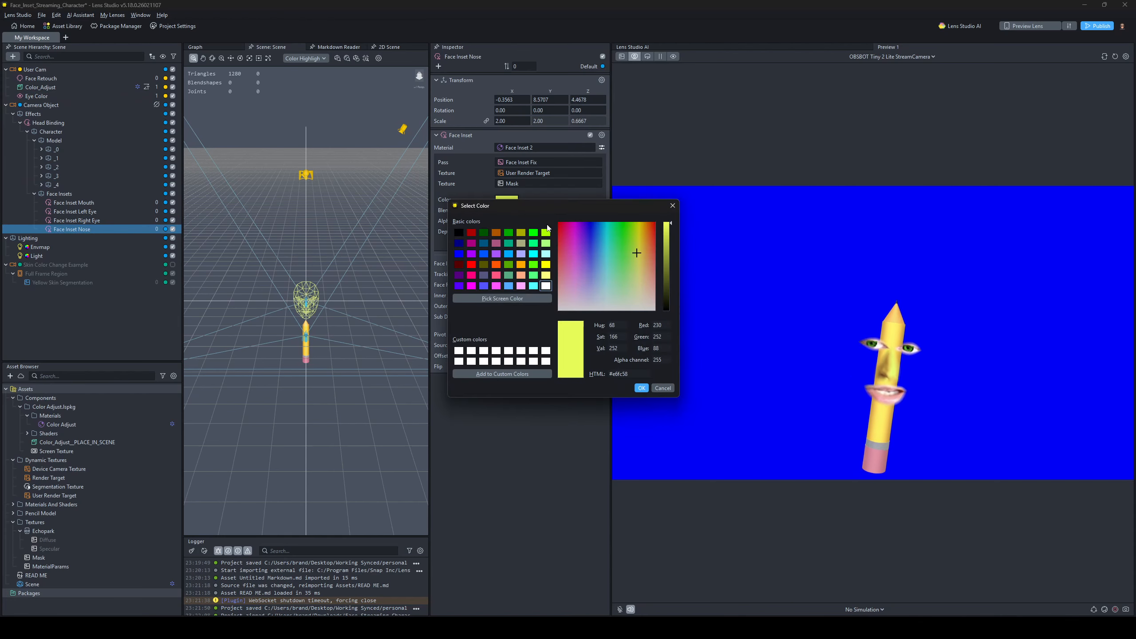
drag(579, 253, 586, 253)
key(Escape)
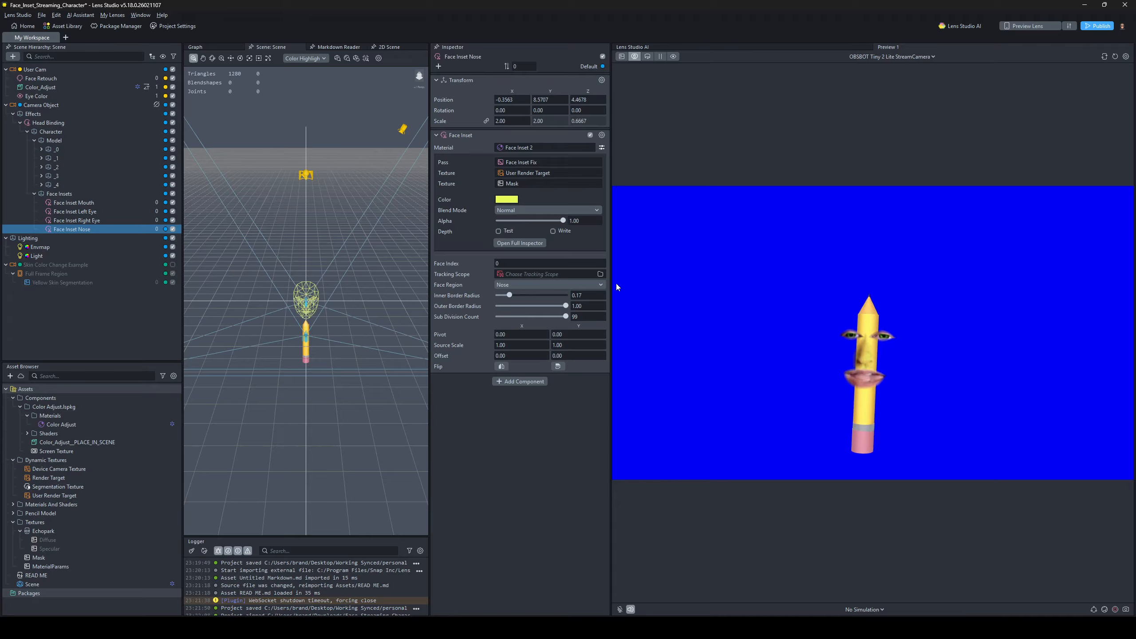
- Examine and compare the settings of the mouth, left eye and right eye face insets
key(Up)
click(146, 204)
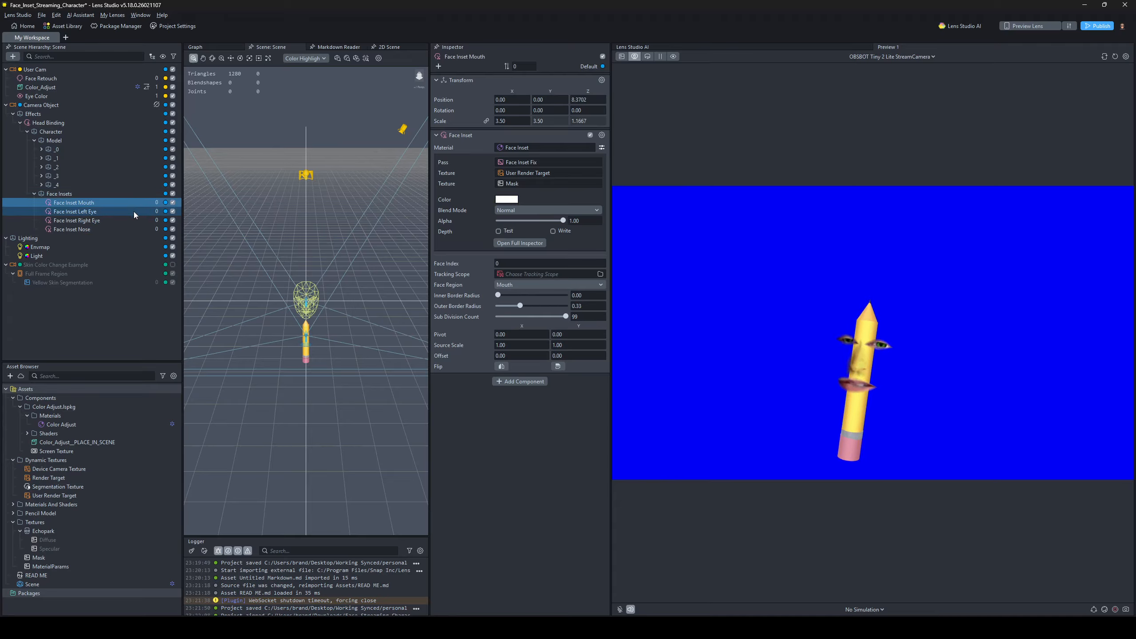
click(133, 211)
click(133, 221)
click(134, 212)
click(133, 204)
click(126, 220)
click(128, 211)
click(129, 202)
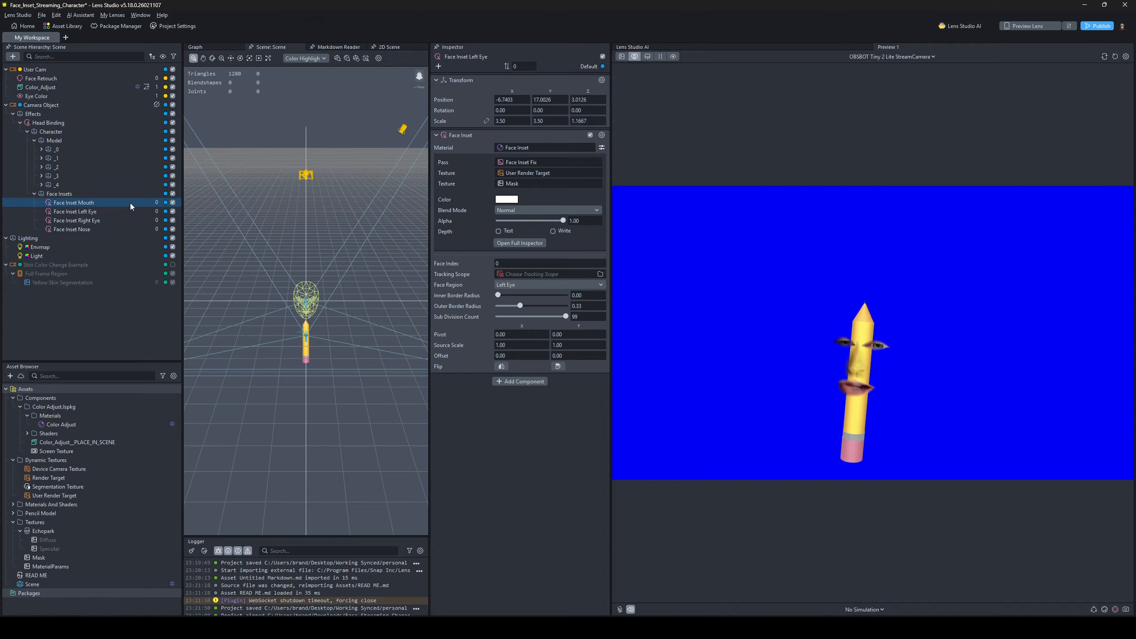
click(133, 220)
click(134, 210)
click(138, 203)
click(140, 220)
click(112, 204)
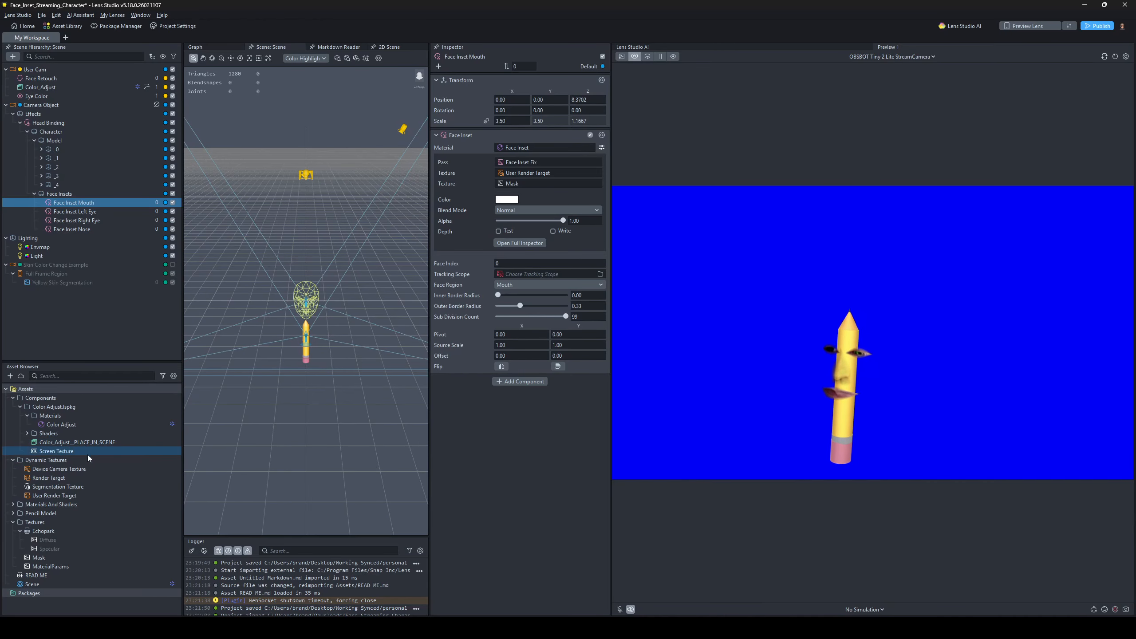
- Try green (#5fff25) as the Clear Color of the Render Target dynamic texture and discard the change
click(67, 461)
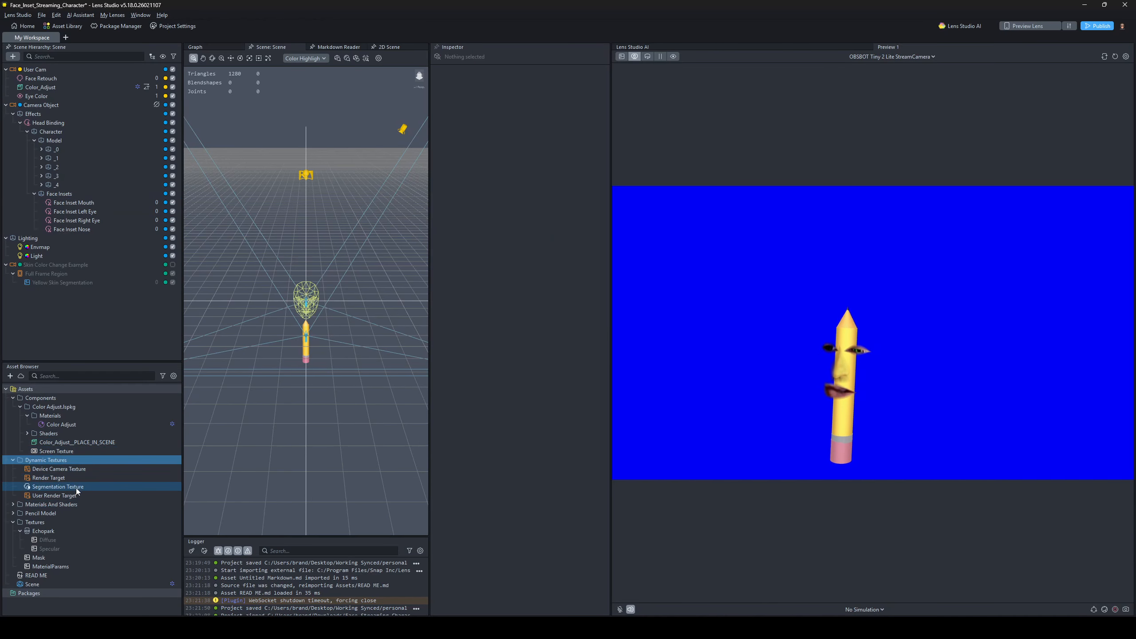
click(78, 478)
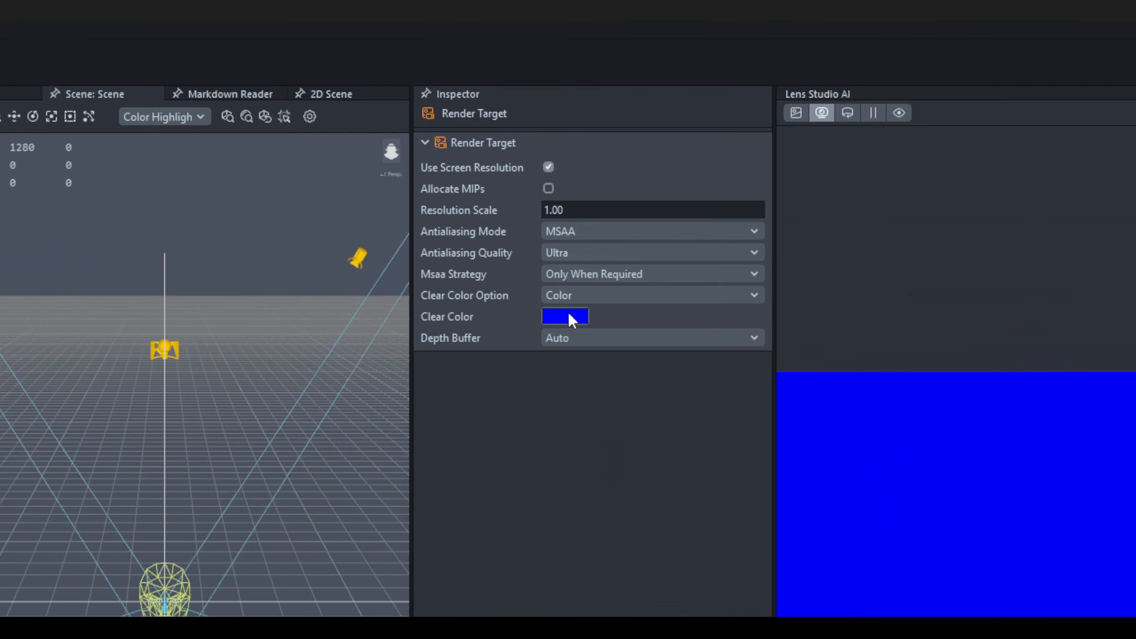
click(507, 158)
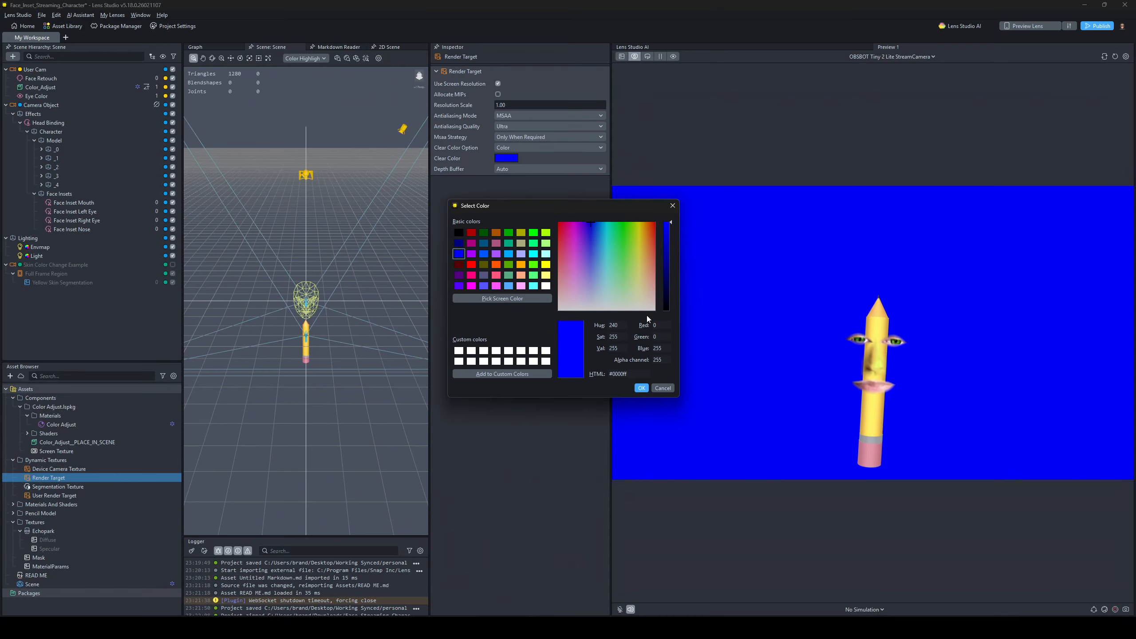
click(625, 232)
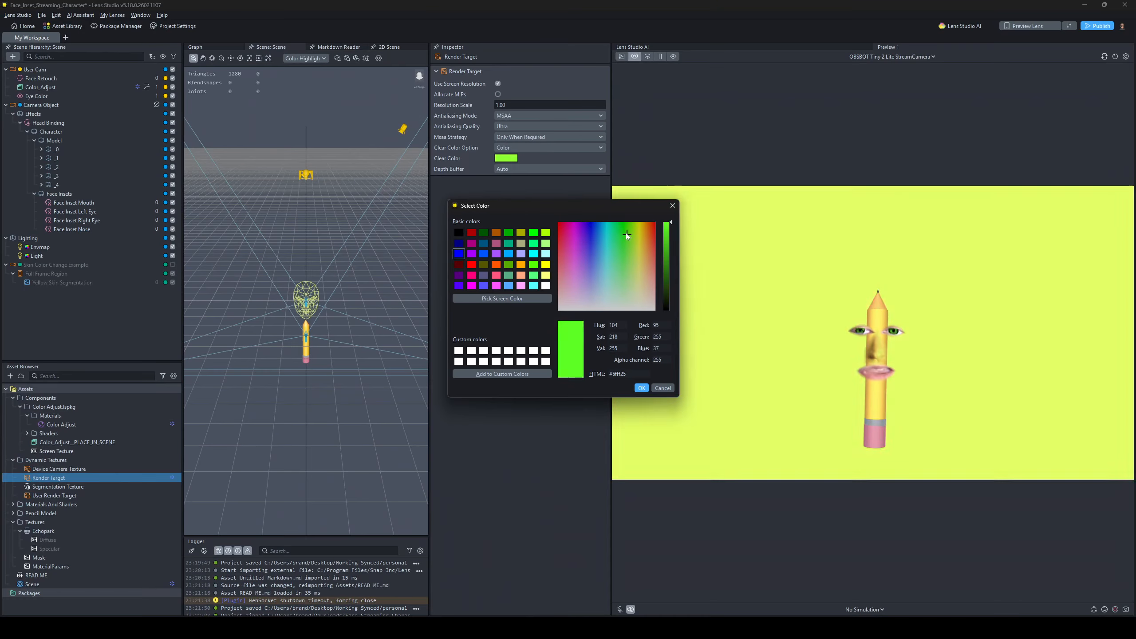
click(663, 389)
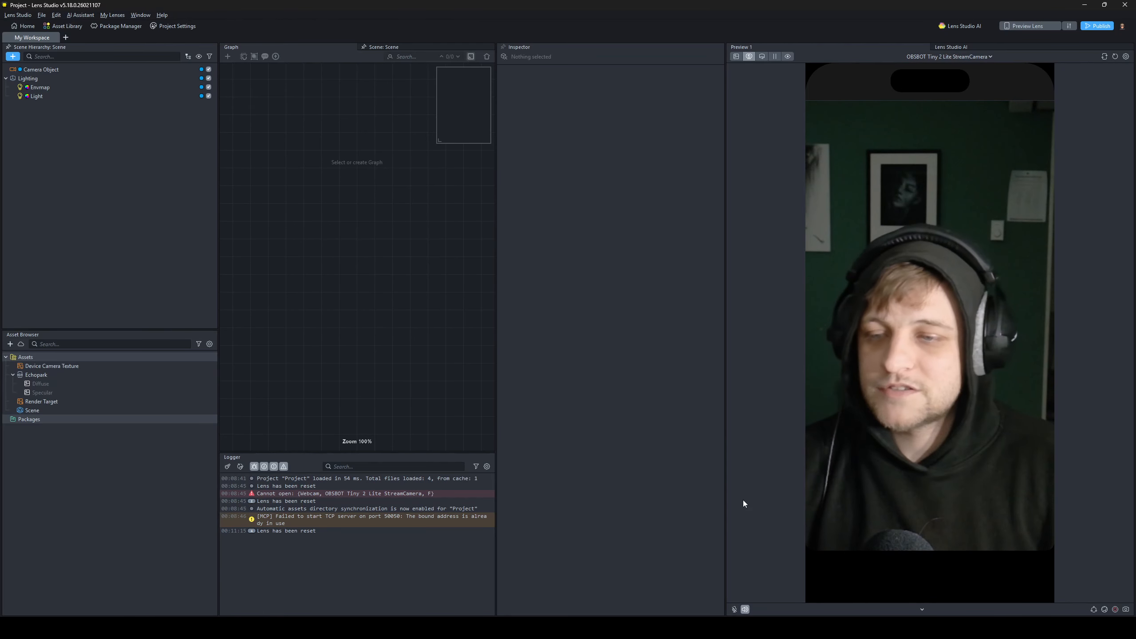
- Clear the Logger messages in the new empty project
click(226, 467)
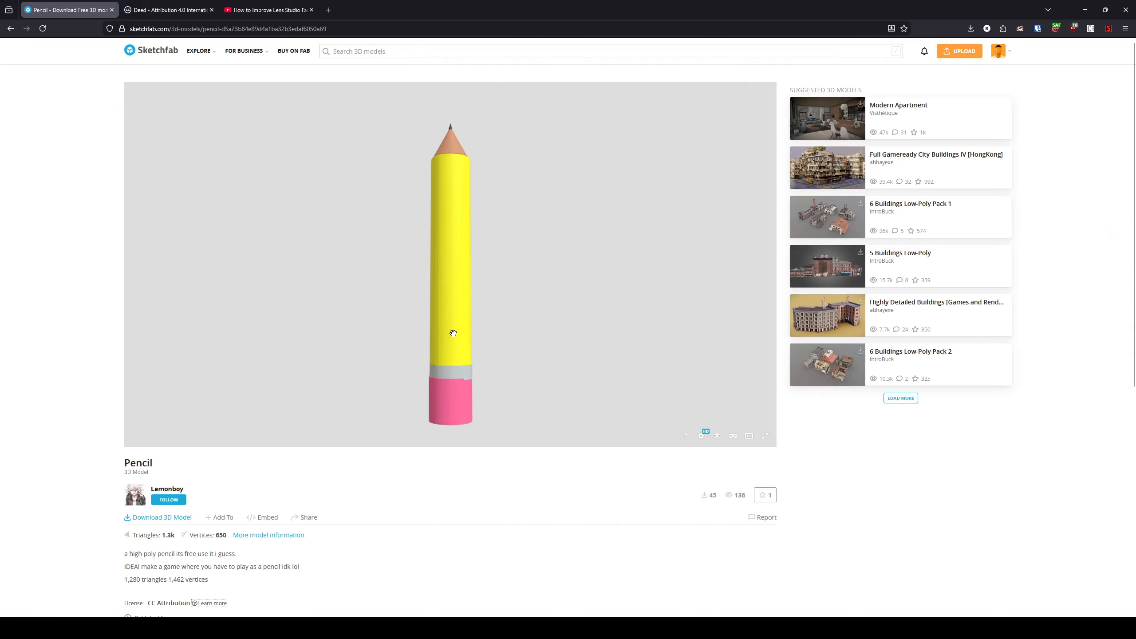
- Switch to the browser and examine the Sketchfab Pencil model page and the terms of its CC Attribution license
scroll(446, 380, down, 1)
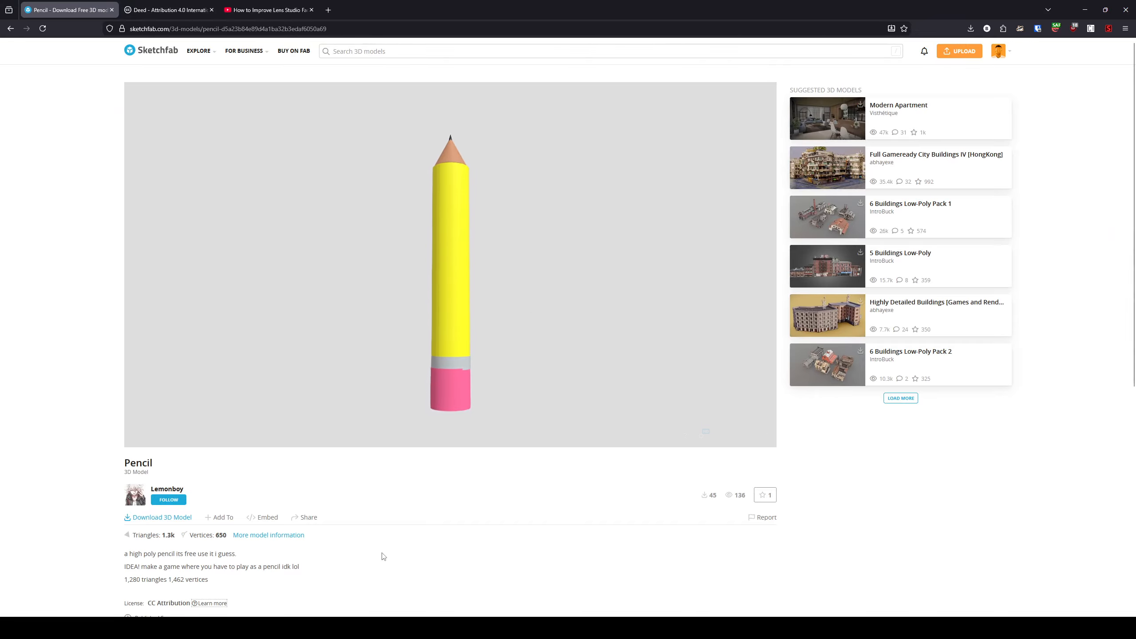
scroll(210, 543, down, 1)
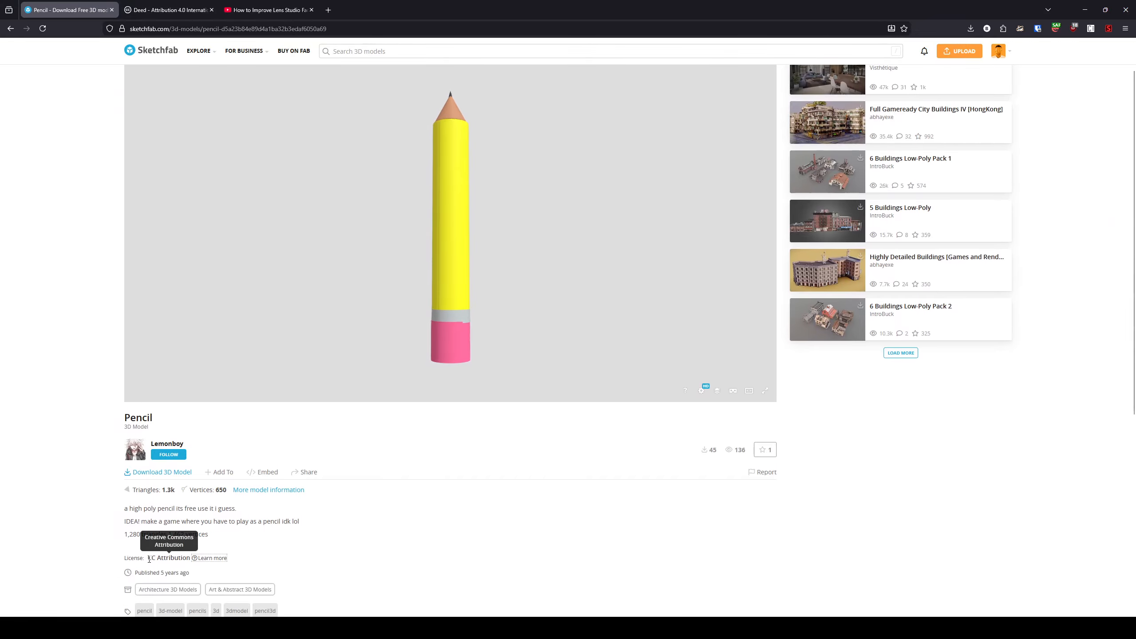
drag(149, 560, 203, 565)
click(203, 559)
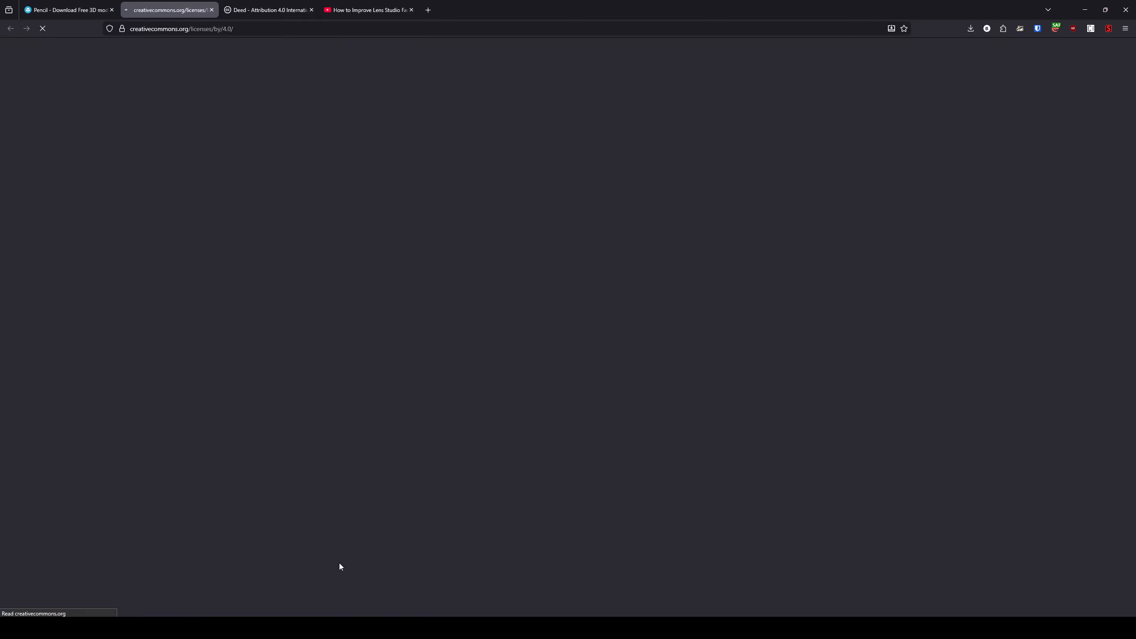
scroll(780, 404, down, 8)
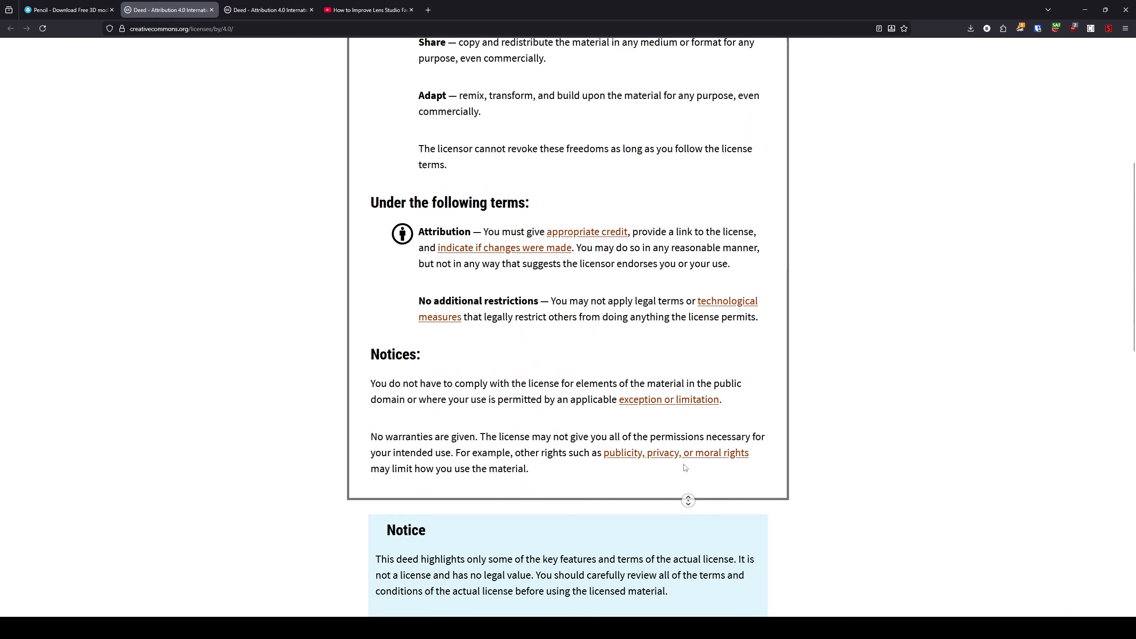
scroll(514, 302, up, 5)
click(71, 5)
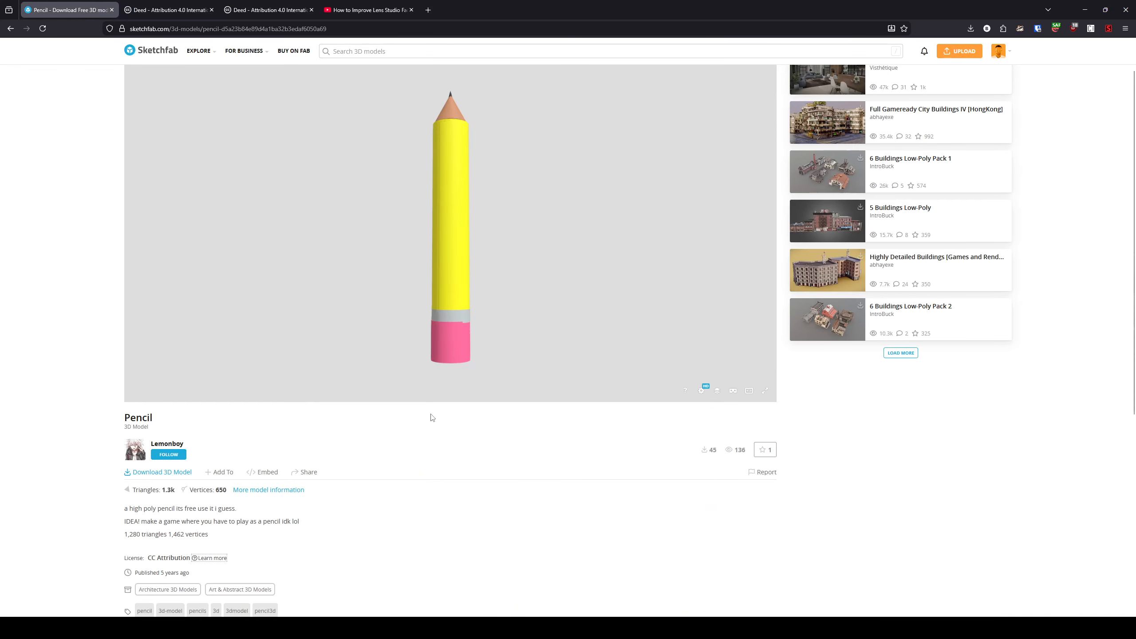
click(1085, 9)
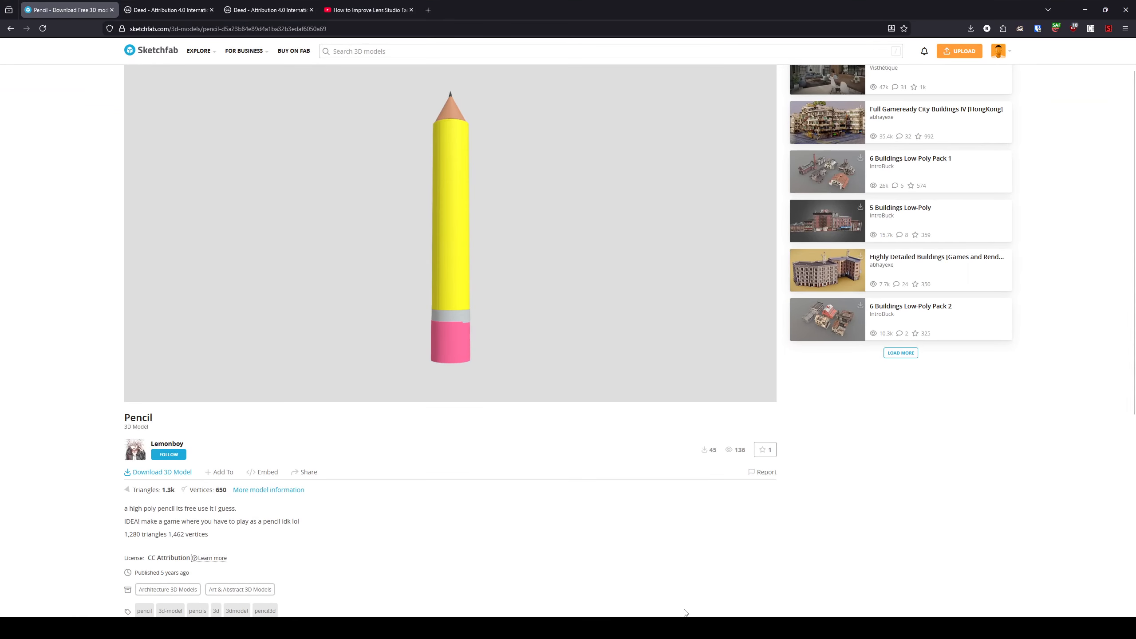
scroll(392, 523, down, 2)
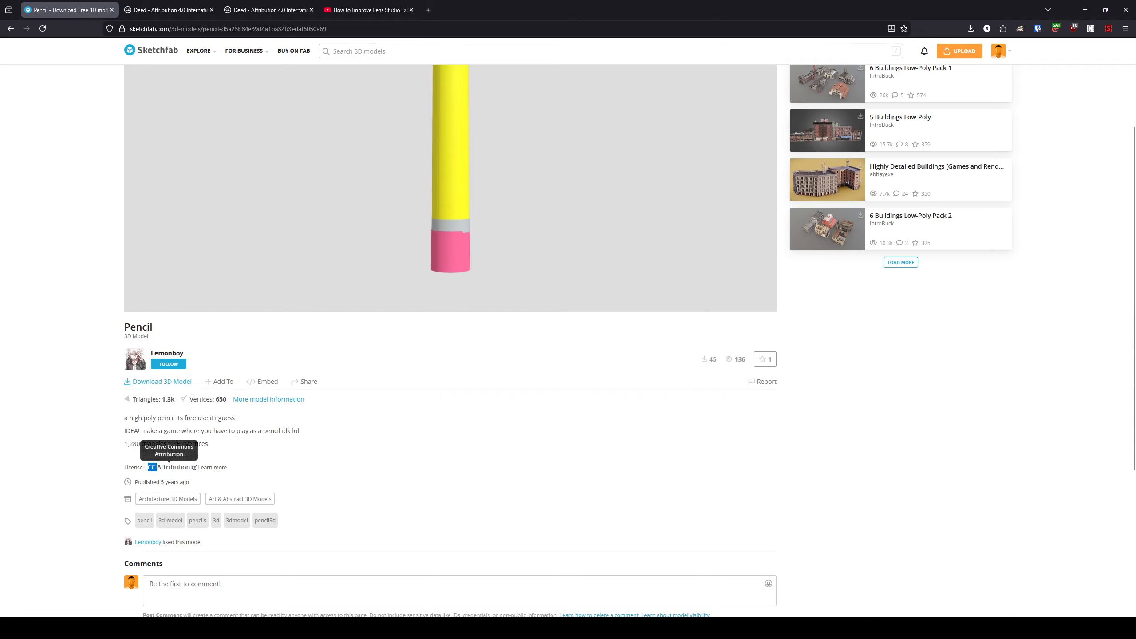
- Switch from the browser back to the new Lens Studio project and widen the Graph and Logger area by narrowing the Inspector
click(308, 462)
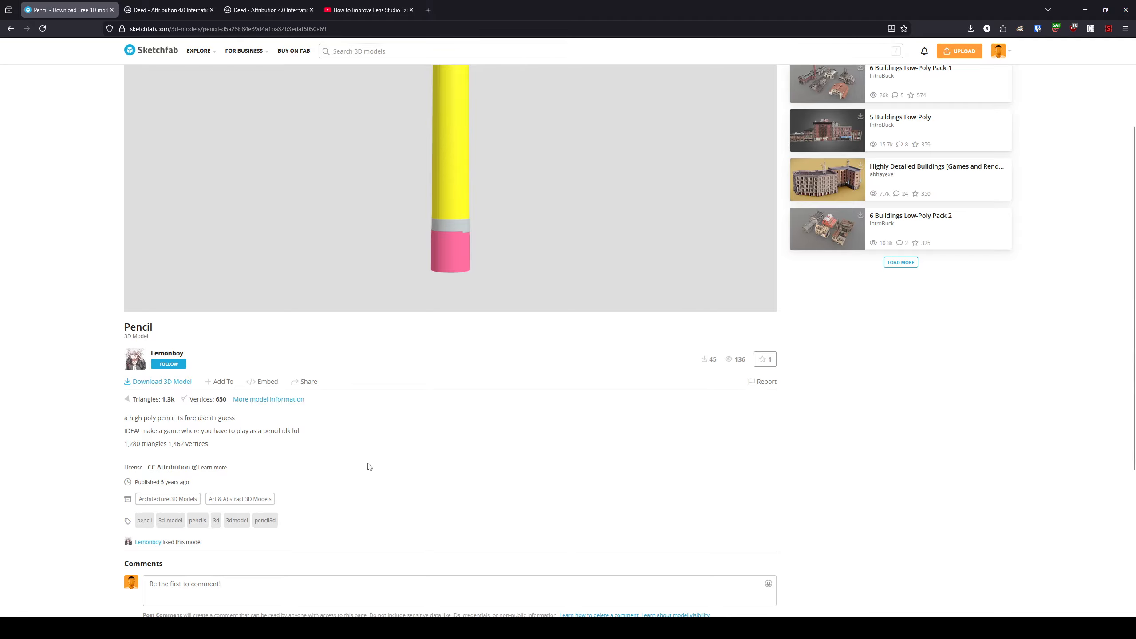
scroll(369, 467, up, 3)
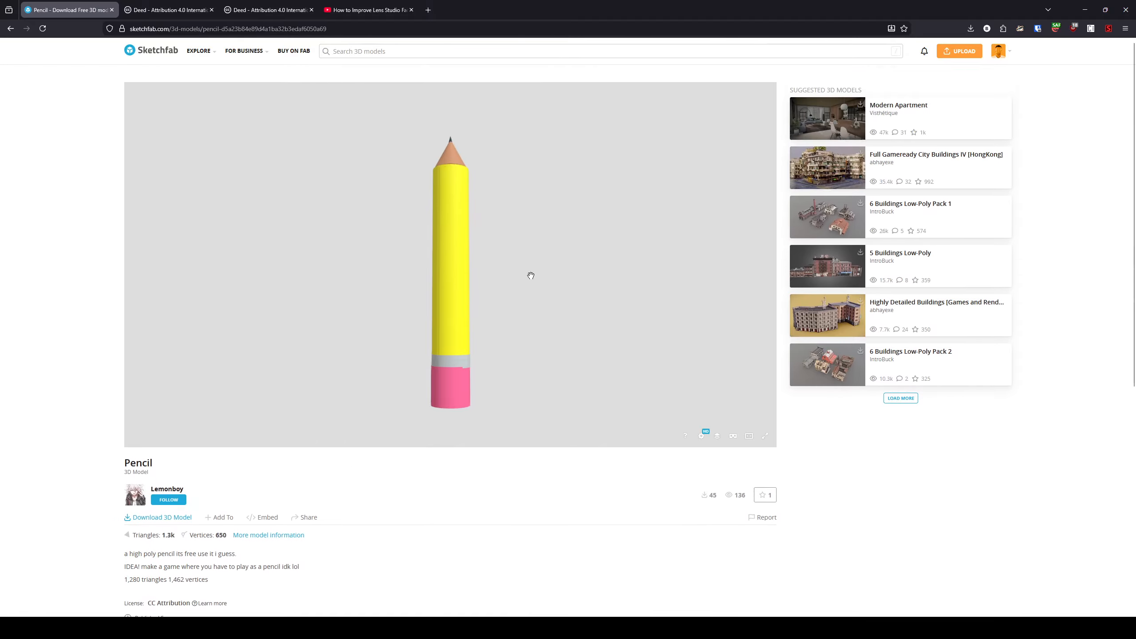
click(1085, 9)
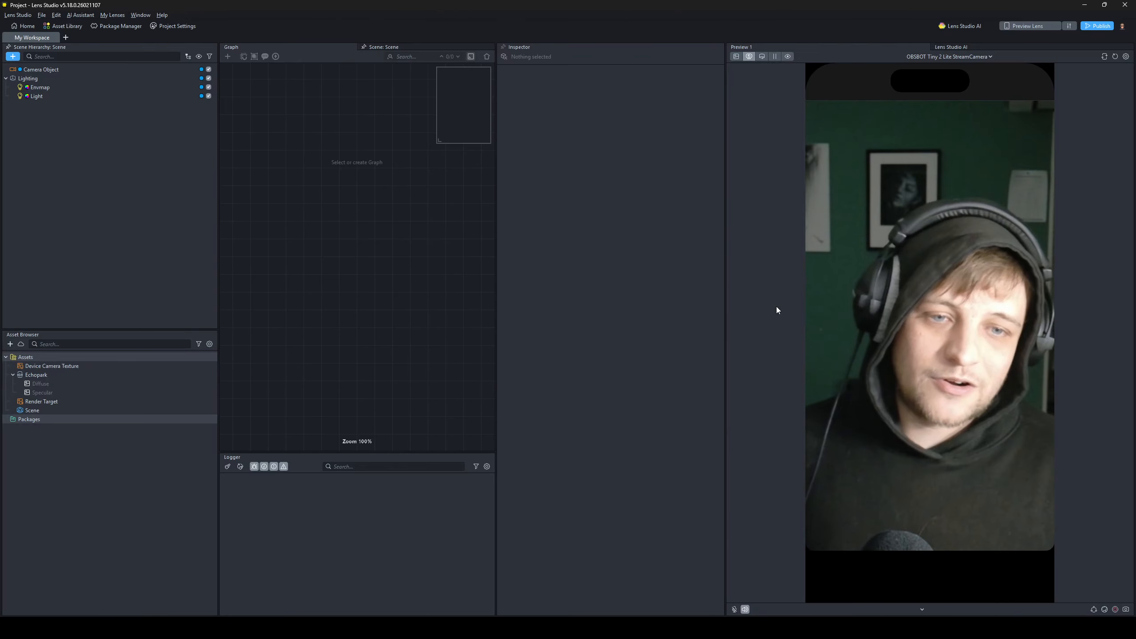
drag(218, 219, 213, 220)
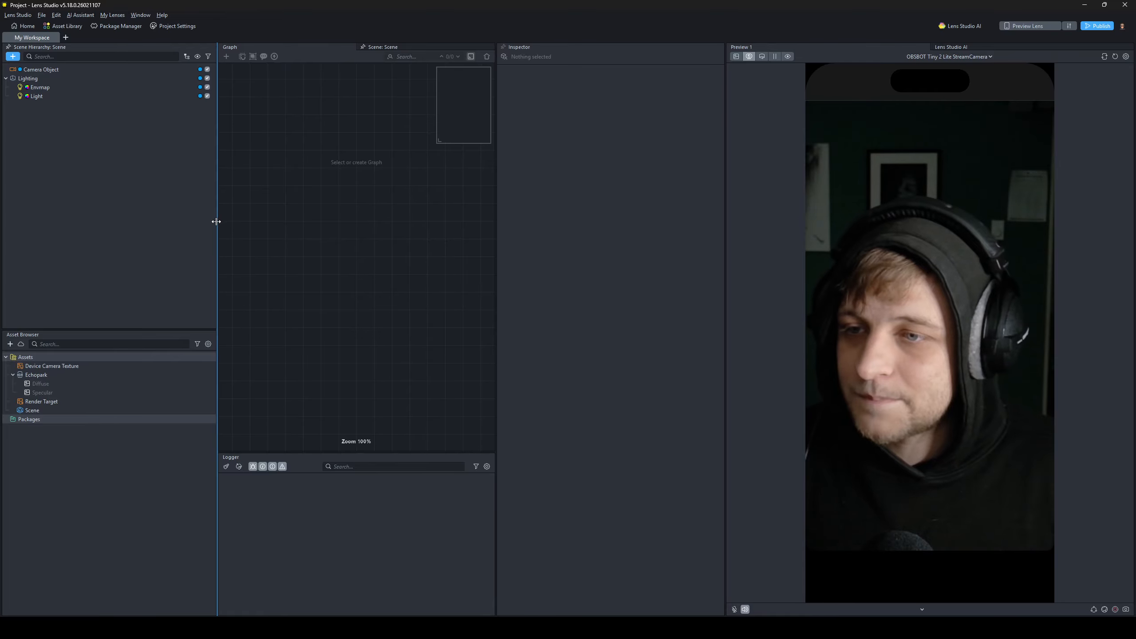
drag(496, 247, 605, 244)
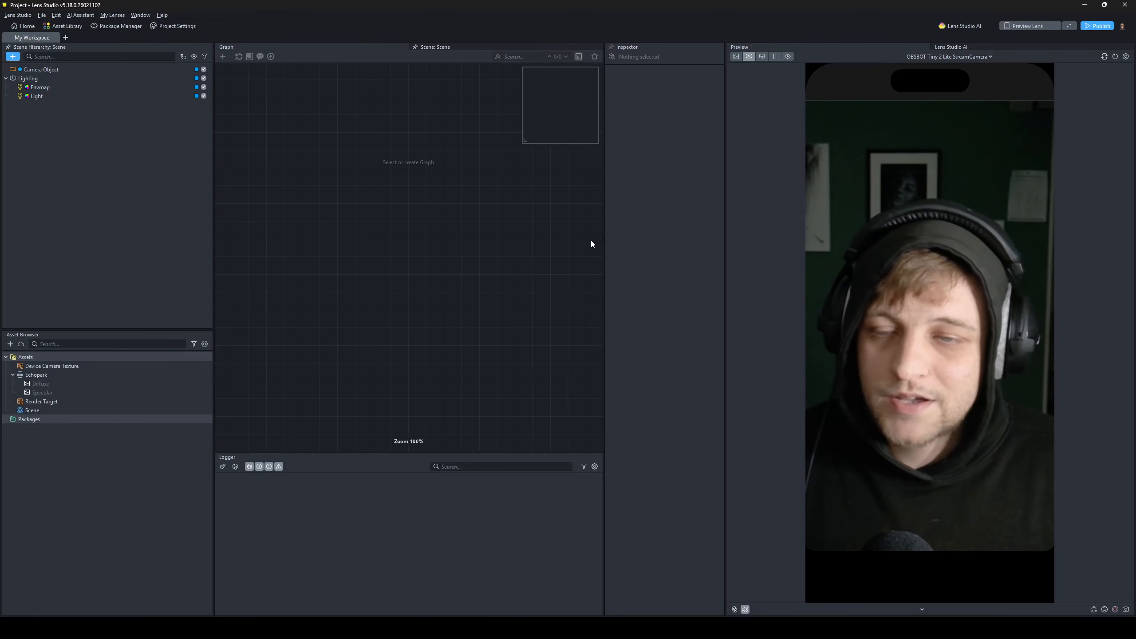
- Import scene.gltf from the pencil folder in Downloads into the project's assets, accepting the preset glTF importer settings
click(639, 627)
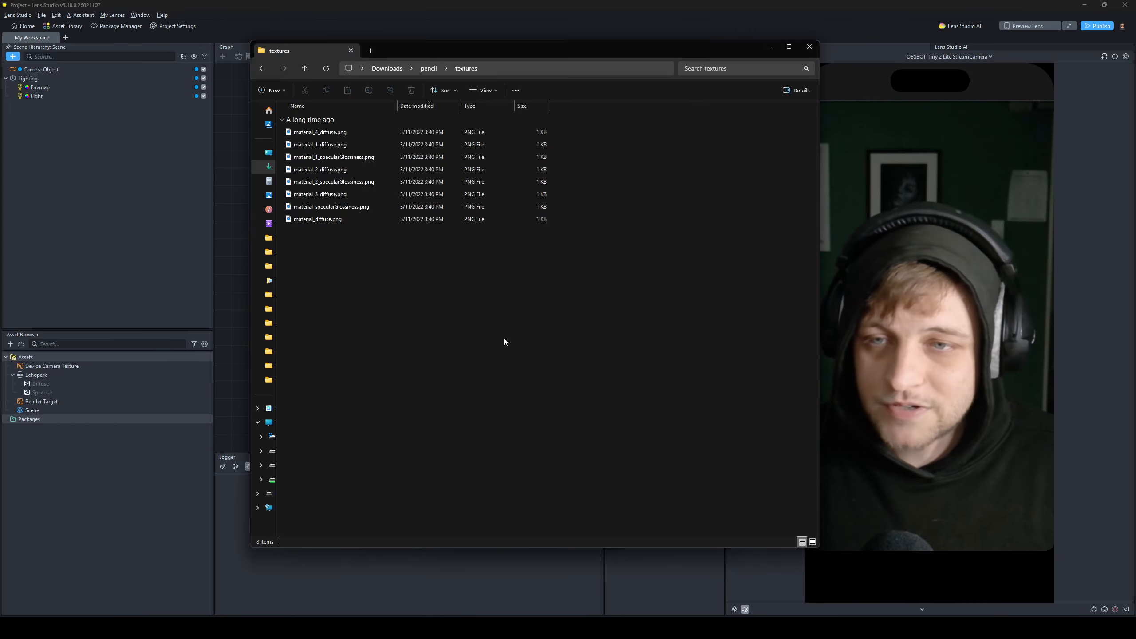
click(427, 69)
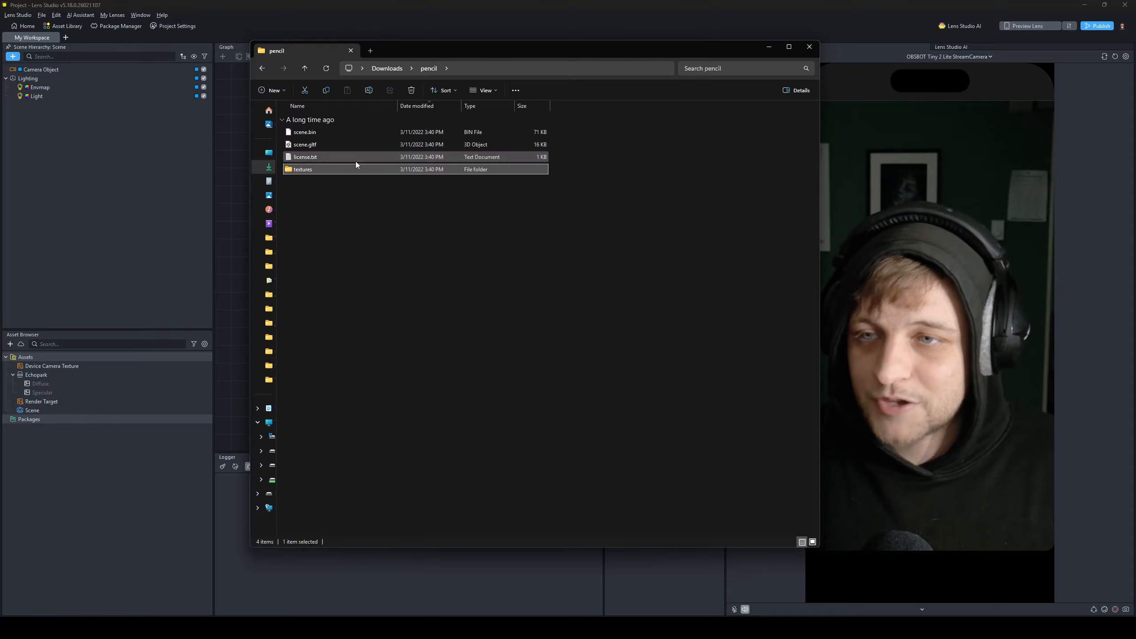
click(357, 146)
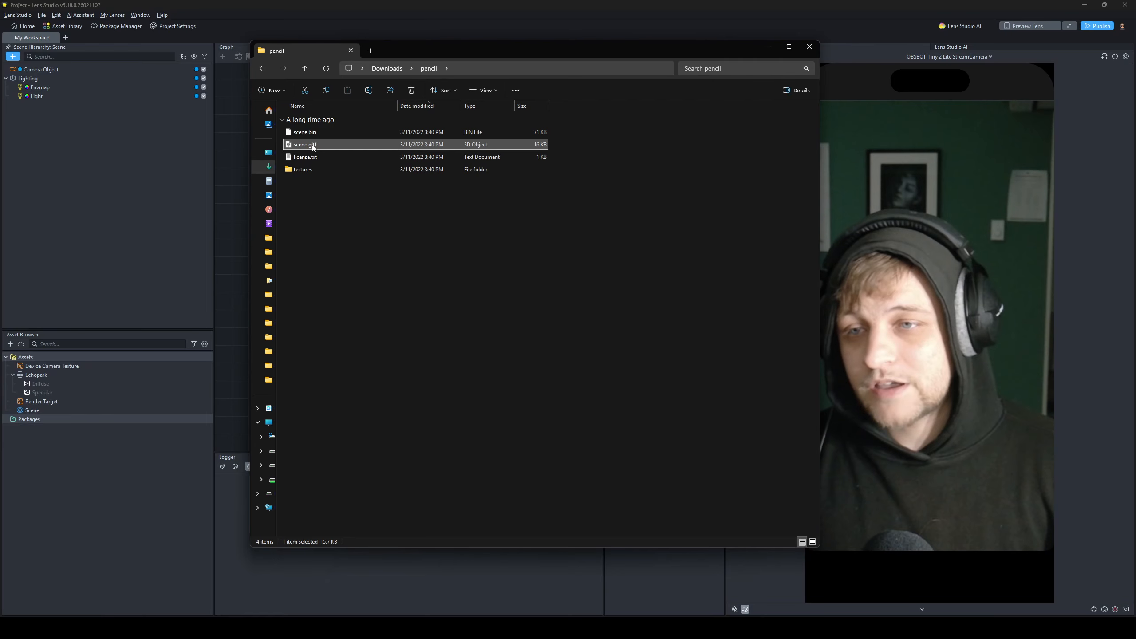
drag(69, 173, 55, 405)
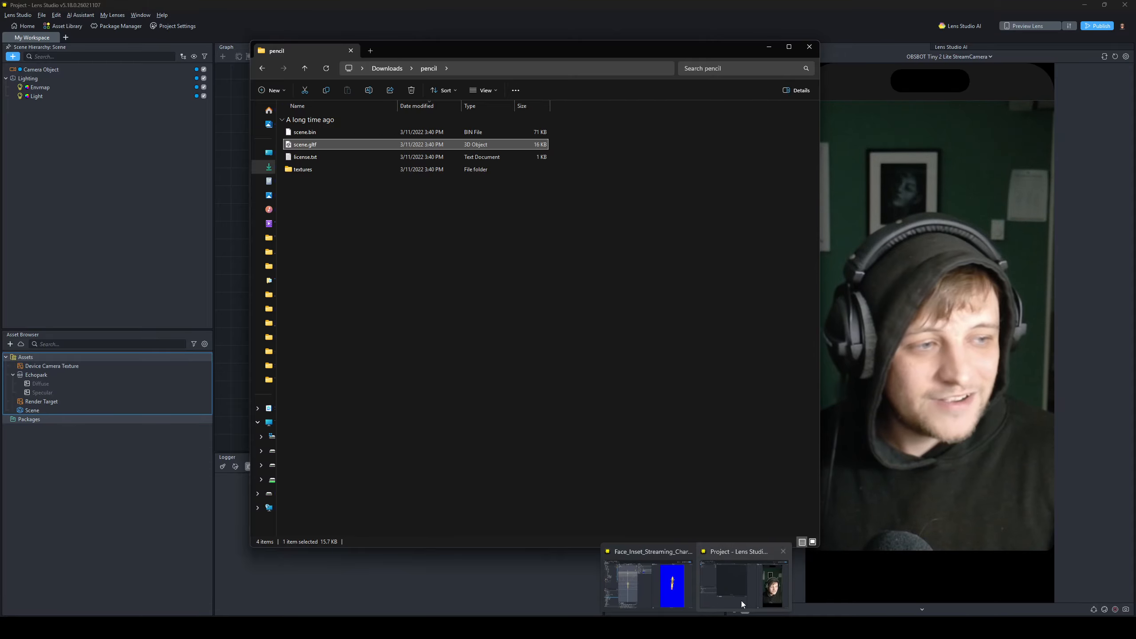
click(749, 595)
click(753, 594)
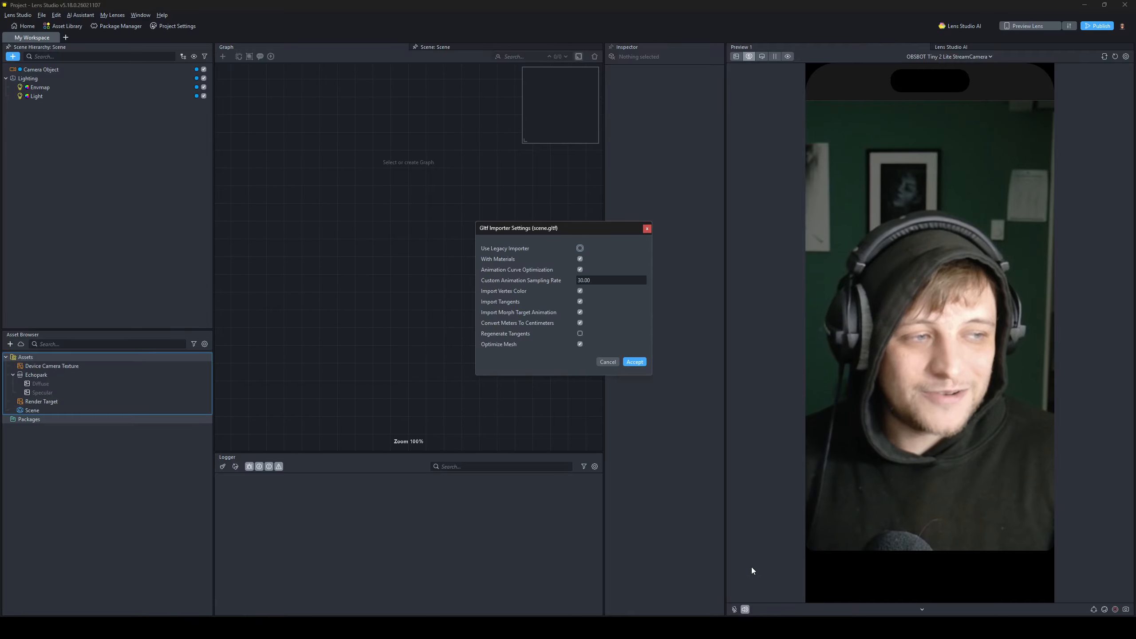
drag(583, 228, 567, 233)
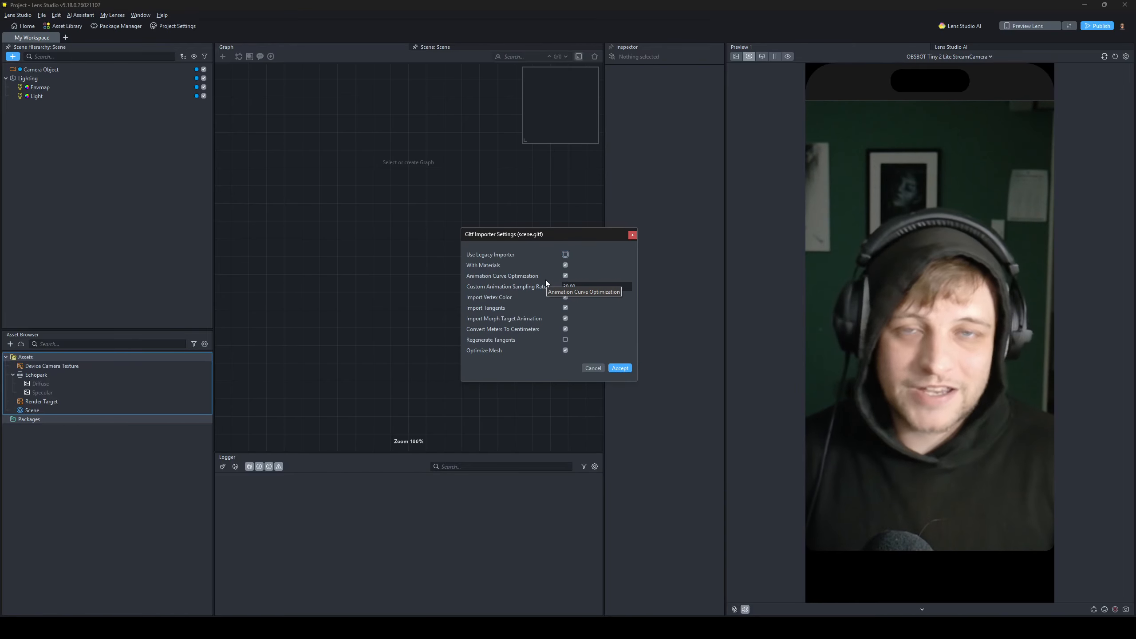
click(620, 368)
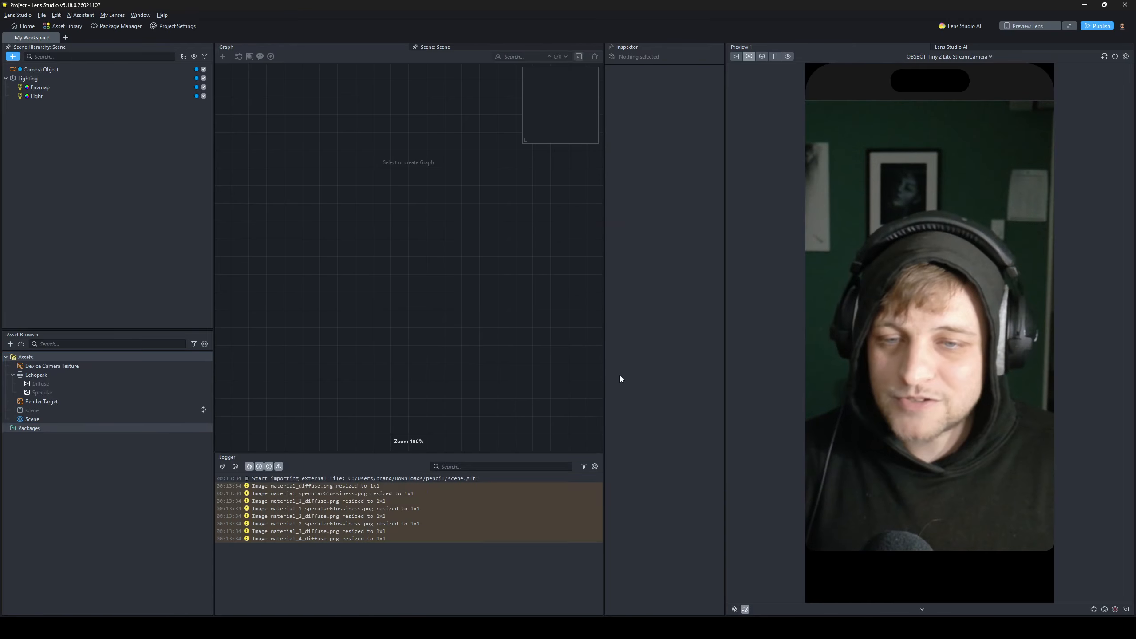
- Expand the imported scene asset and add its scene prefab to the Scene Hierarchy
click(54, 403)
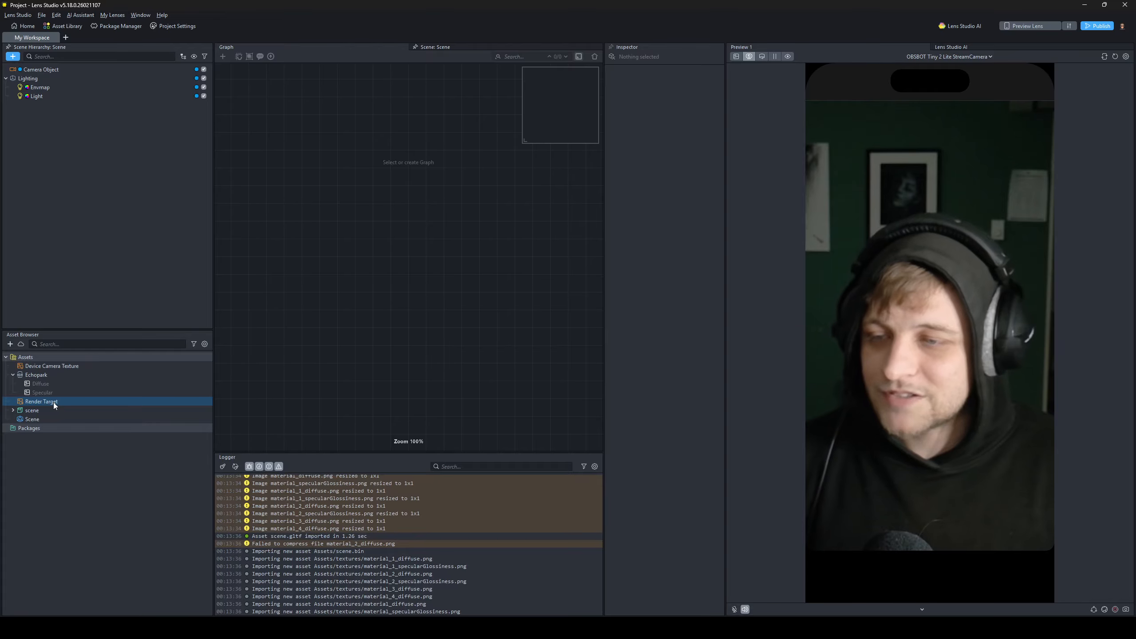
click(32, 410)
click(13, 411)
click(13, 411)
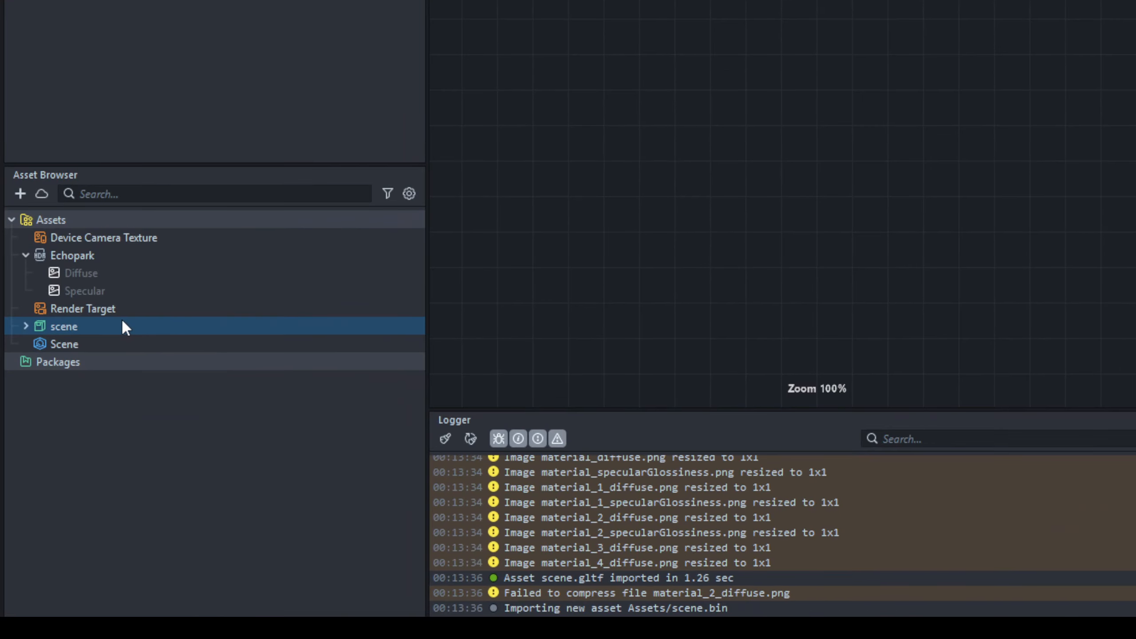
click(131, 392)
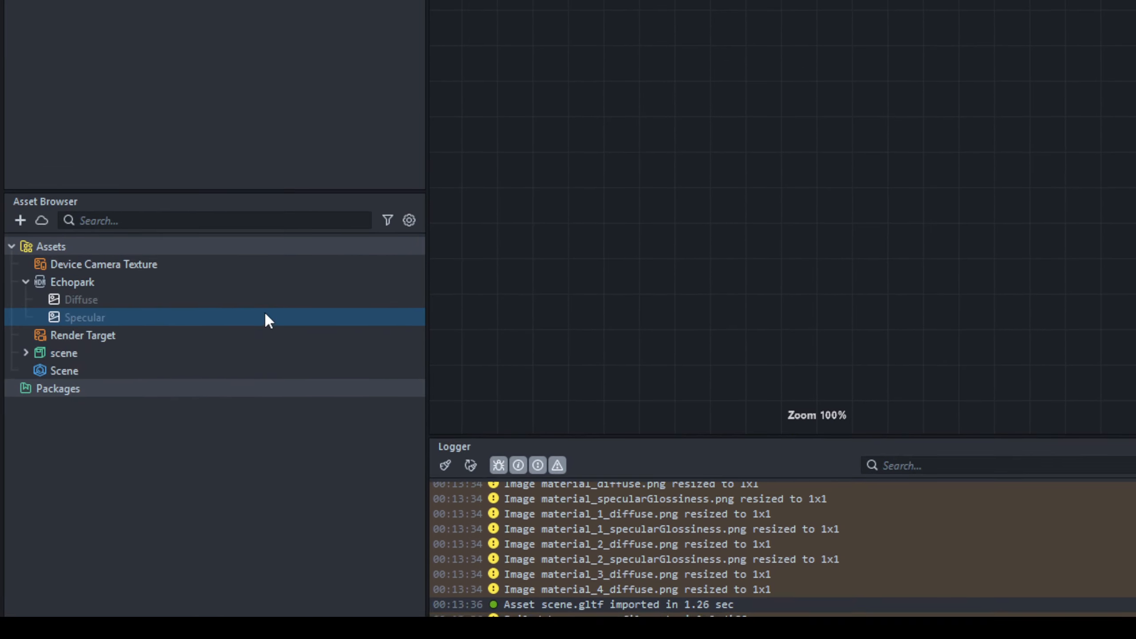
click(117, 353)
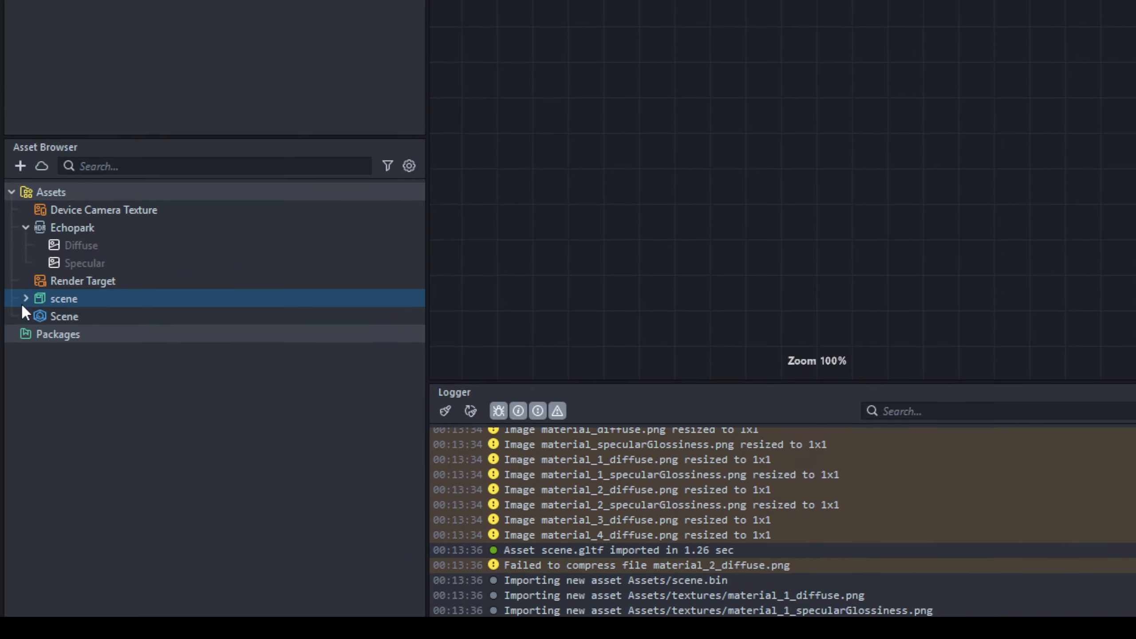
click(25, 299)
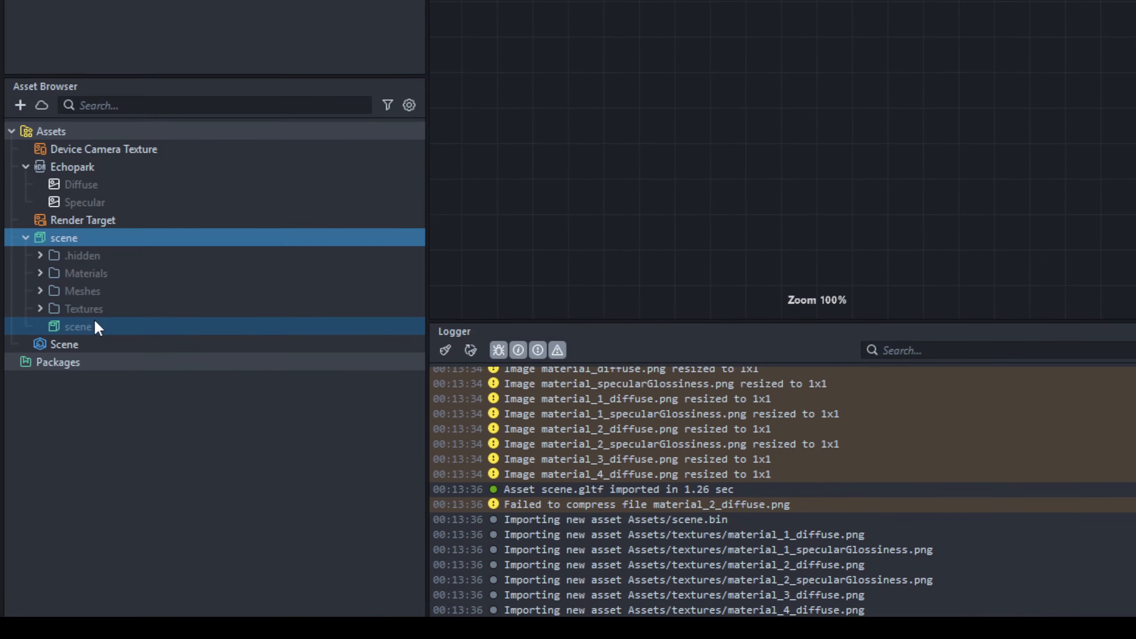
mouse_move(101, 319)
mouse_down()
mouse_move(132, 279)
mouse_move(121, 317)
mouse_up()
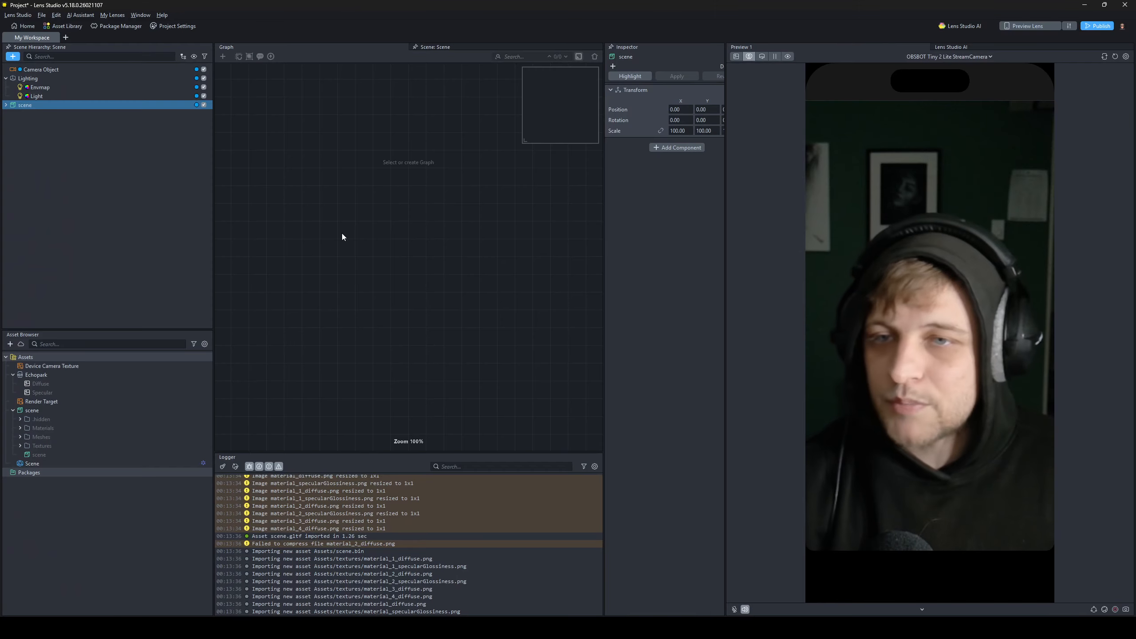
- Show the 3D scene view, widen the Inspector and examine the pencil's size and its transform values
click(434, 47)
scroll(377, 275, up, 2)
middle_drag(378, 275, 410, 285)
scroll(410, 285, up, 5)
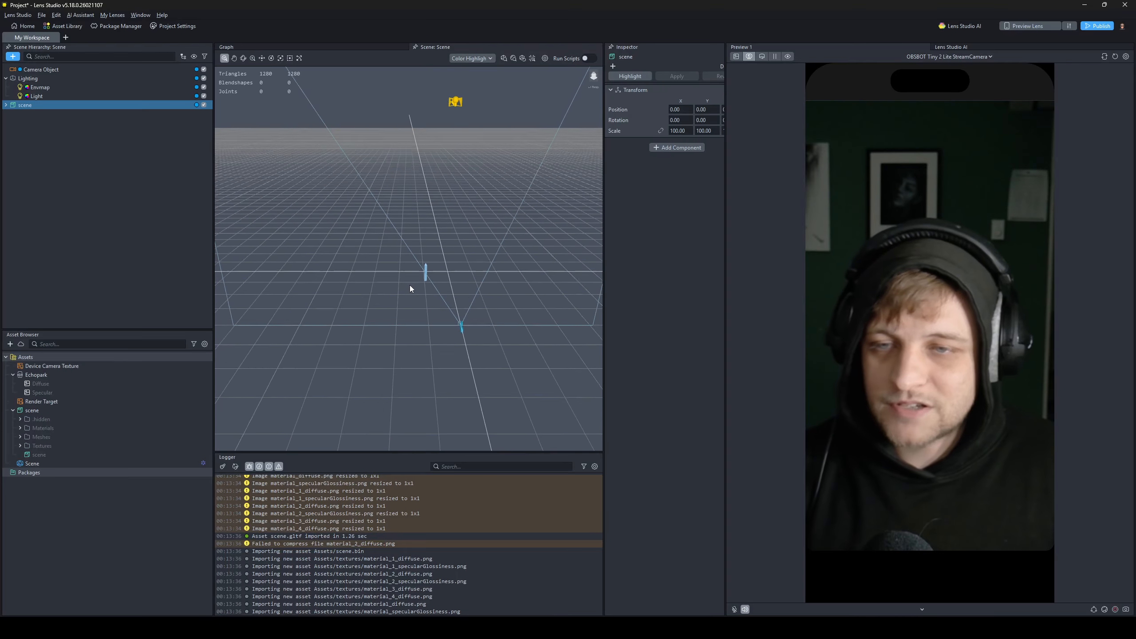
scroll(424, 320, up, 3)
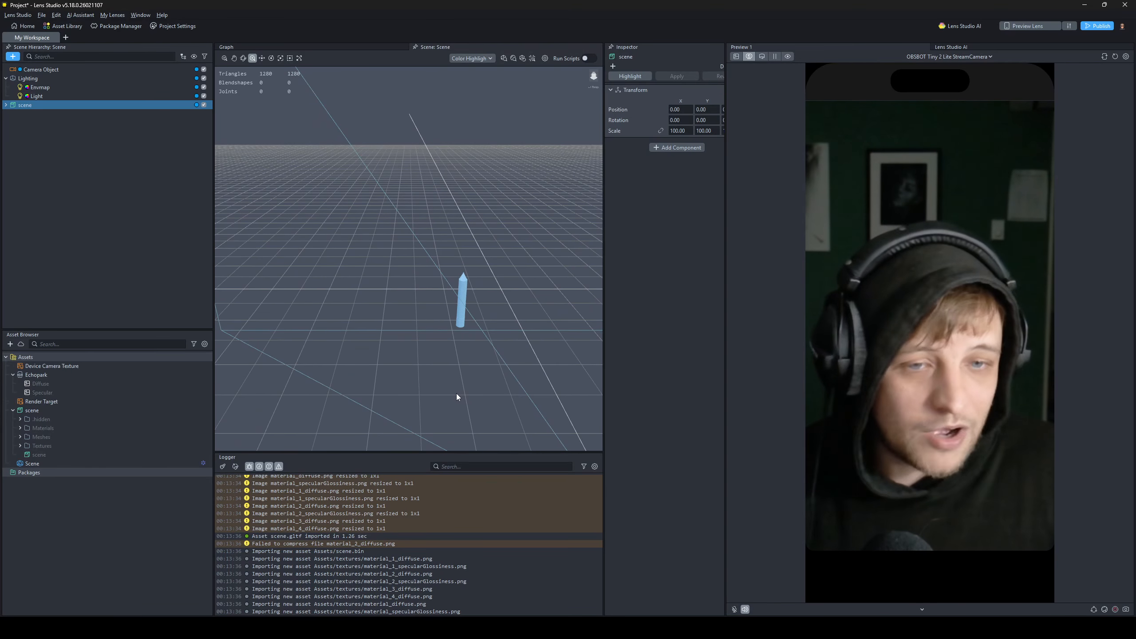
scroll(467, 367, down, 4)
scroll(472, 322, down, 3)
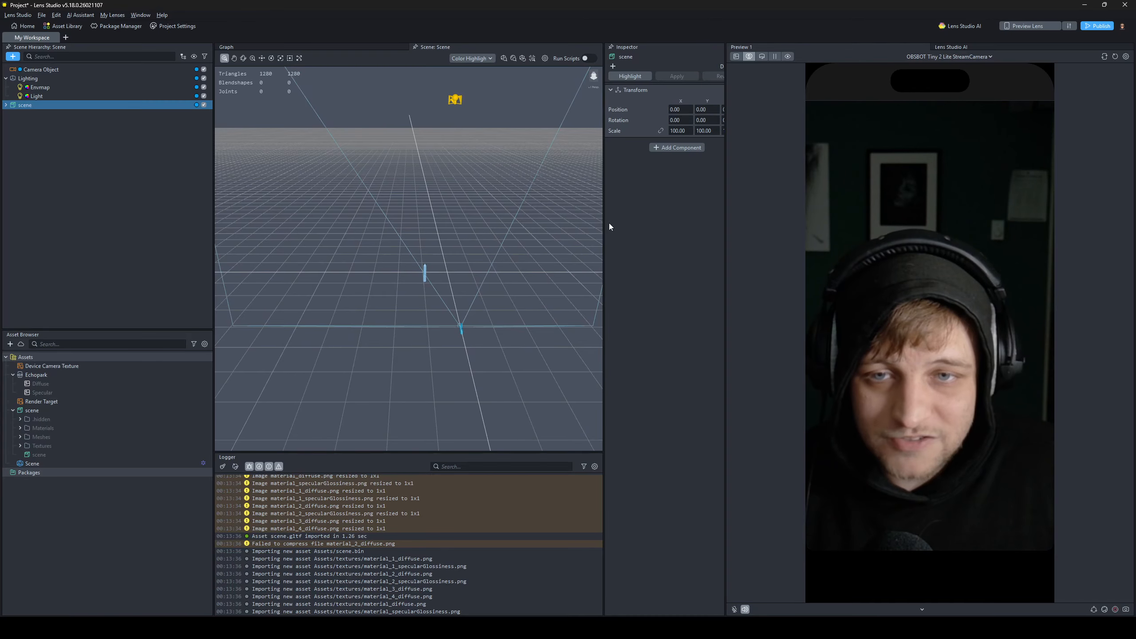
drag(605, 226, 522, 224)
double_click(638, 130)
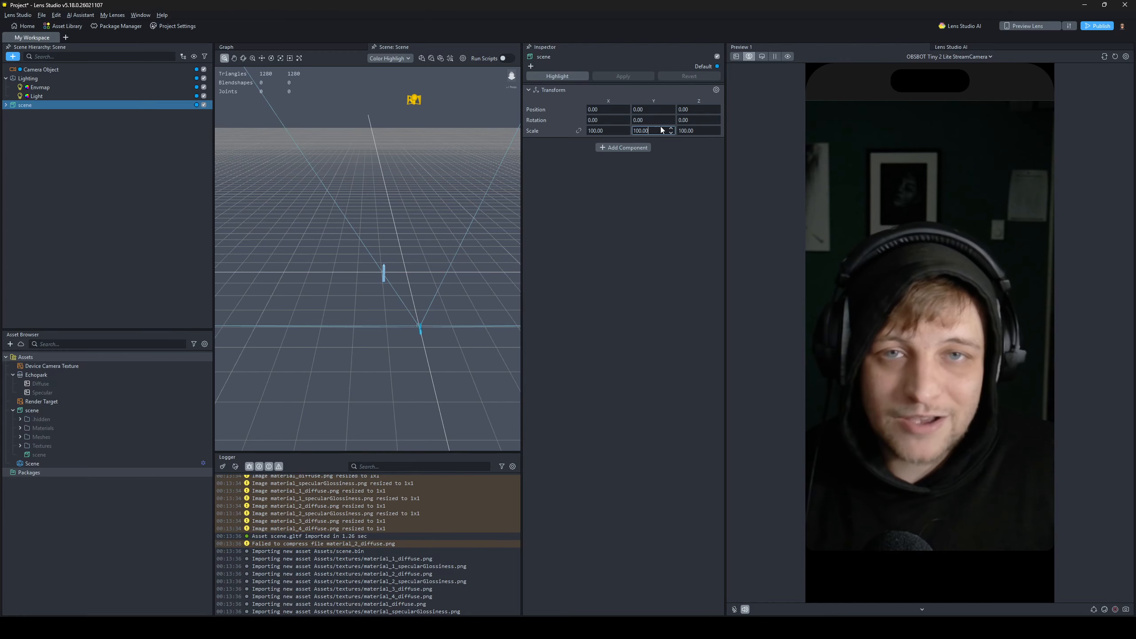
- Move the pencil object in front of the camera, to about X 9.43 and Y -8.14, with the Move tool
scroll(407, 322, down, 3)
click(262, 59)
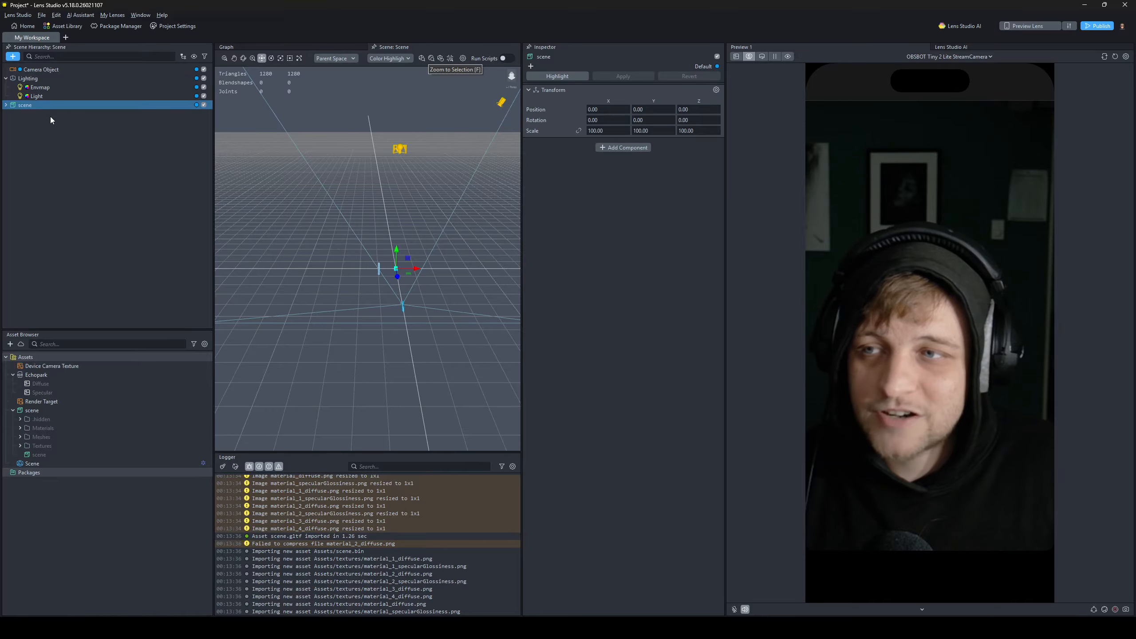
click(432, 58)
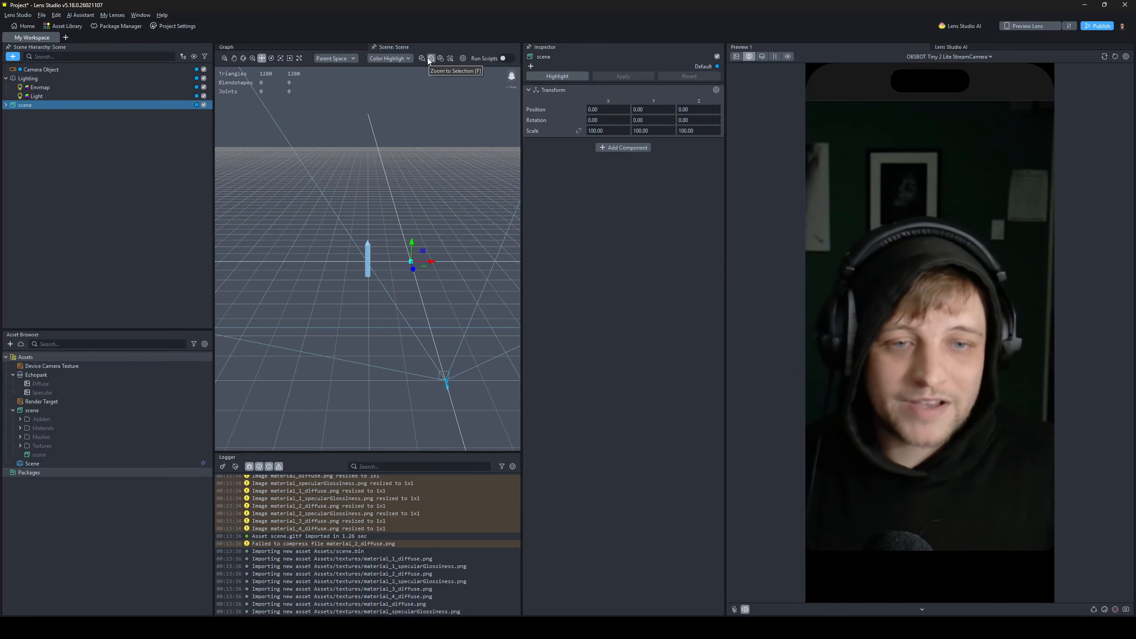
scroll(355, 301, down, 10)
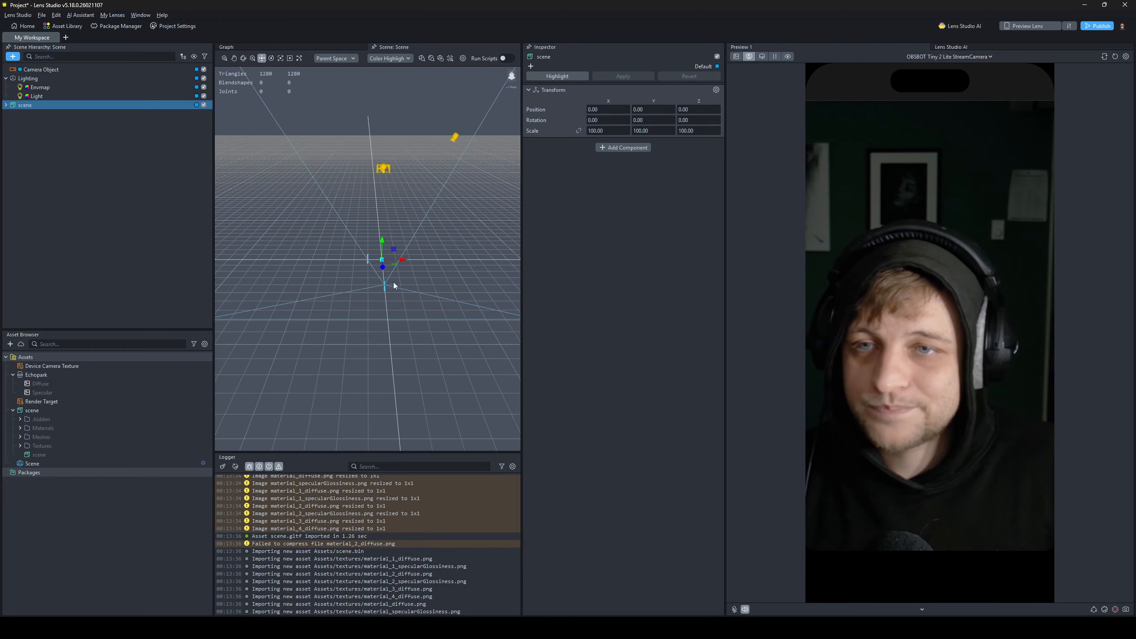
scroll(347, 307, down, 3)
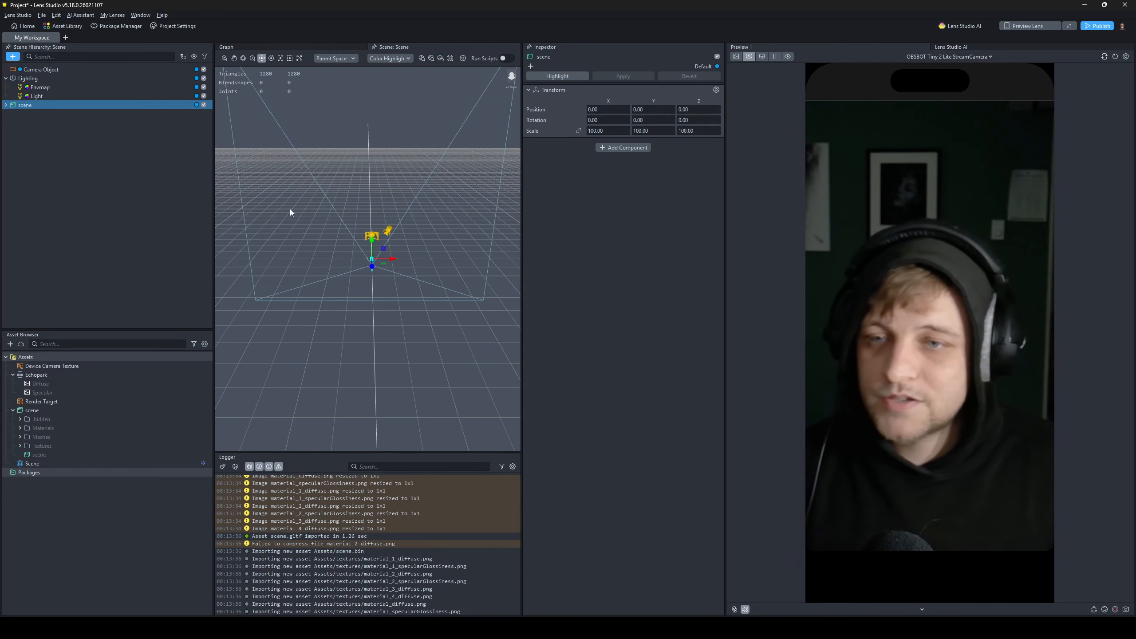
mouse_move(391, 260)
mouse_down()
mouse_move(378, 247)
mouse_move(399, 266)
mouse_up()
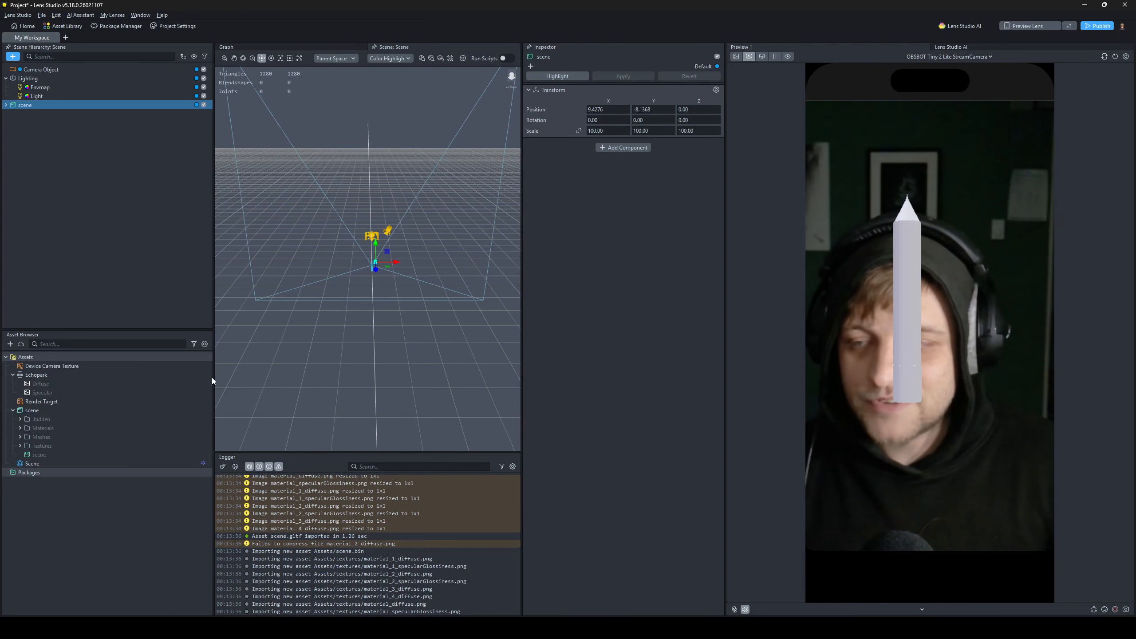
- Examine the Textures folder of the imported scene asset, including the material_1_specularGlossiness texture
click(36, 412)
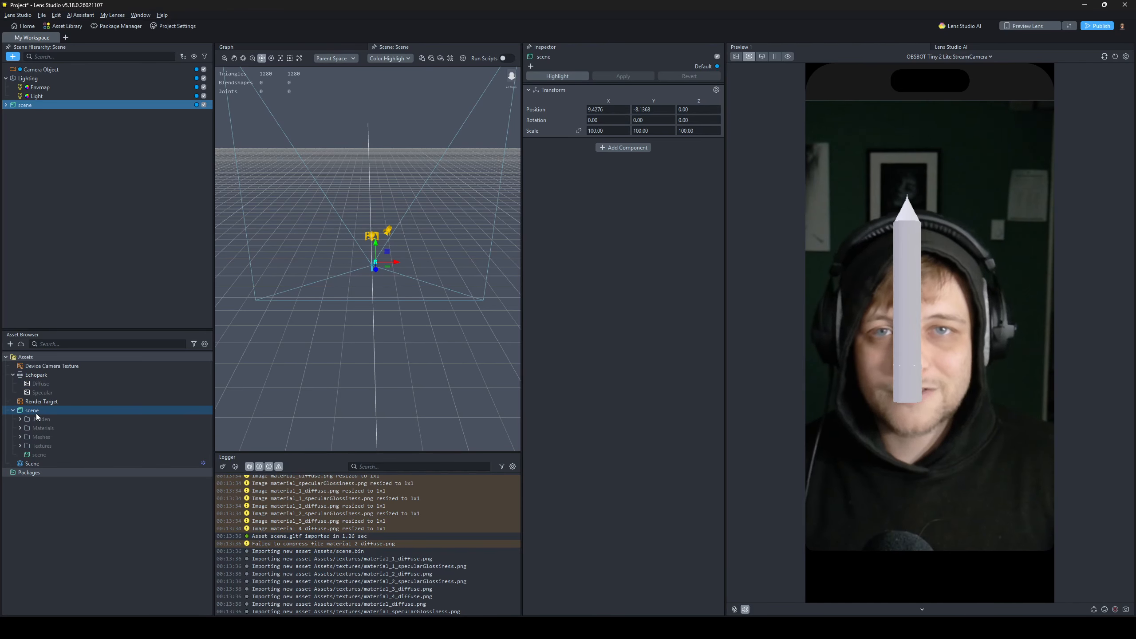
click(36, 446)
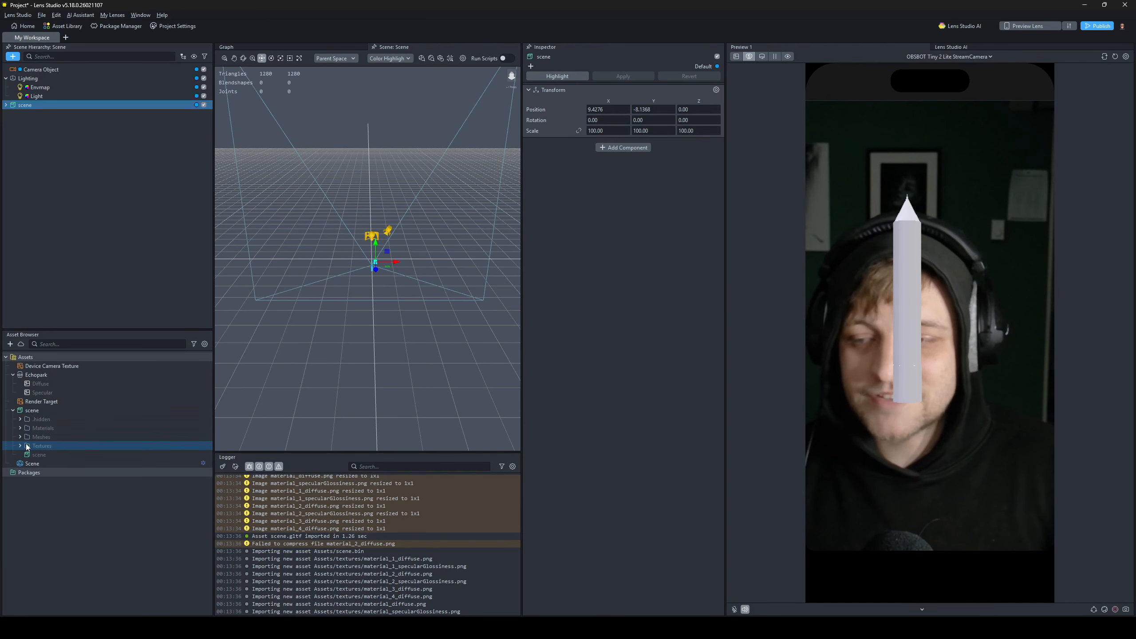
click(20, 446)
click(24, 446)
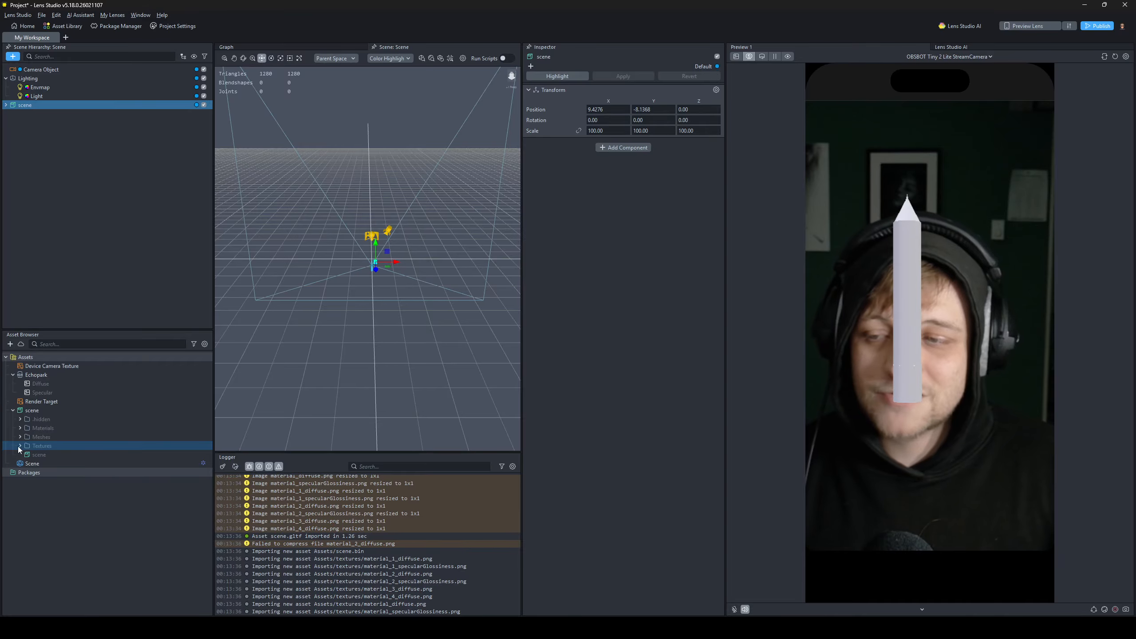
click(19, 446)
click(41, 465)
click(20, 446)
- Look through the pencil model's textures folder in File Explorer, return to Lens Studio and collapse the scene asset
key(alt+Tab)
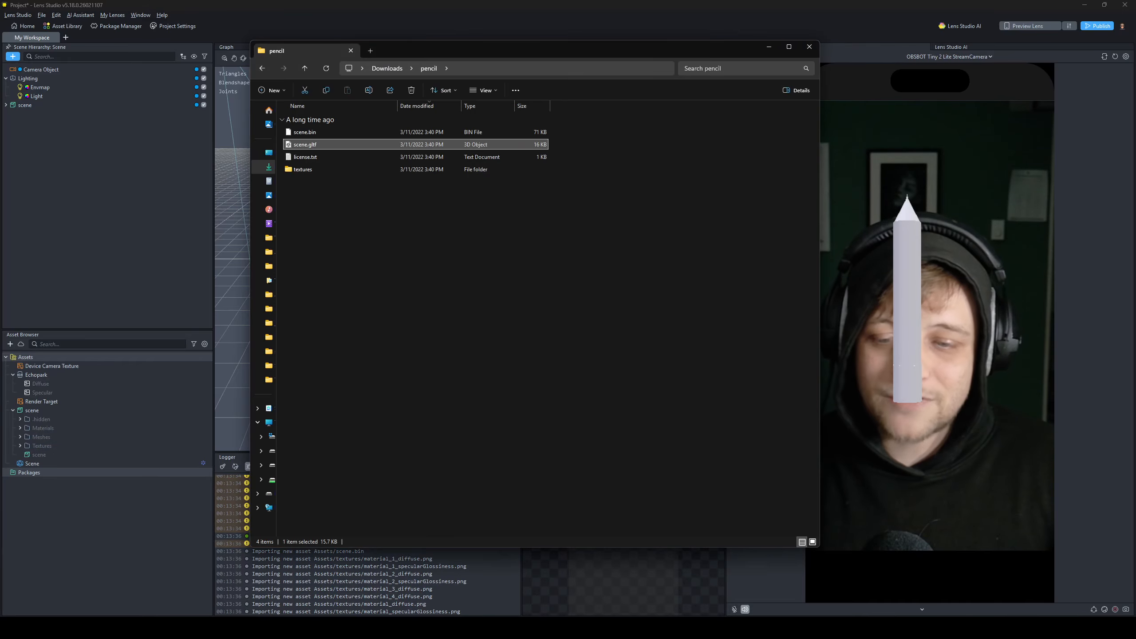
click(312, 169)
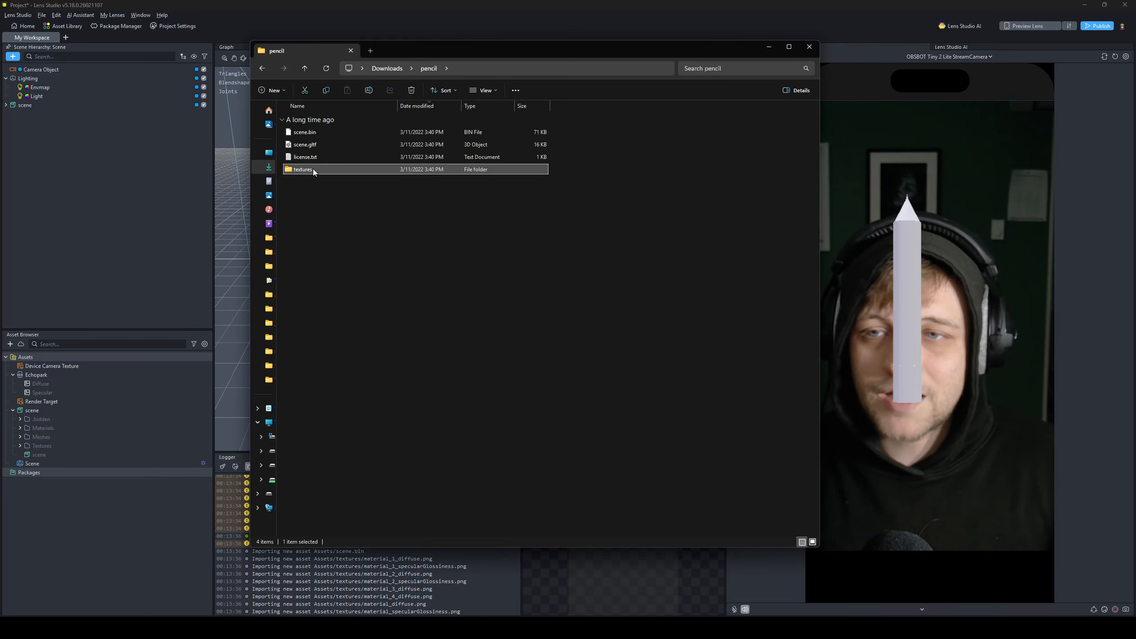
double_click(312, 169)
click(375, 207)
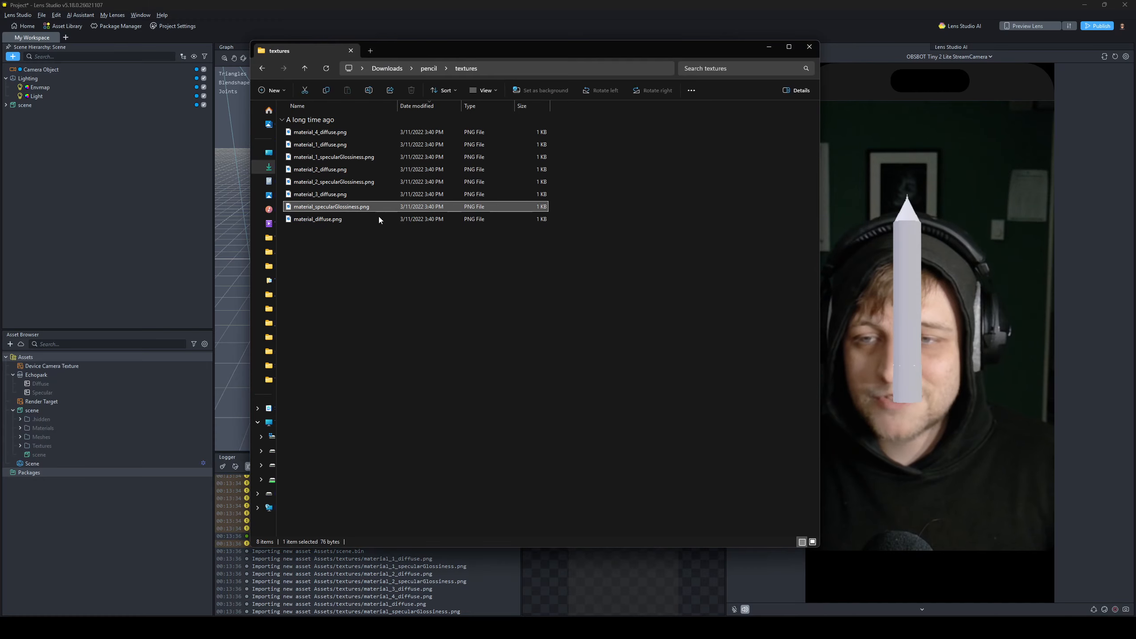
click(768, 47)
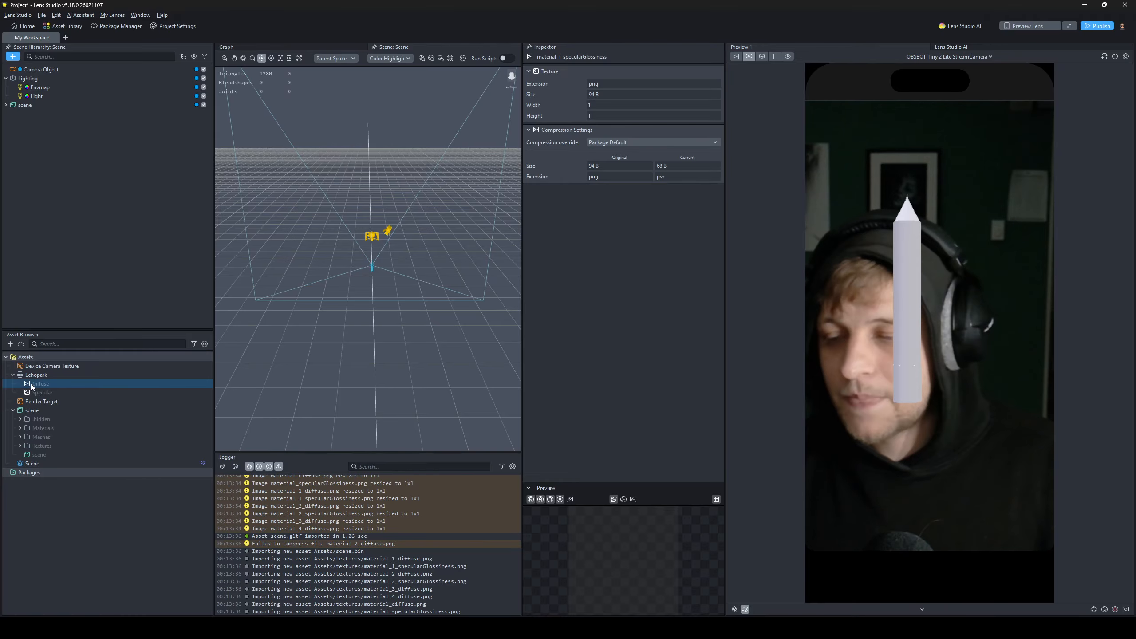
click(28, 411)
click(12, 411)
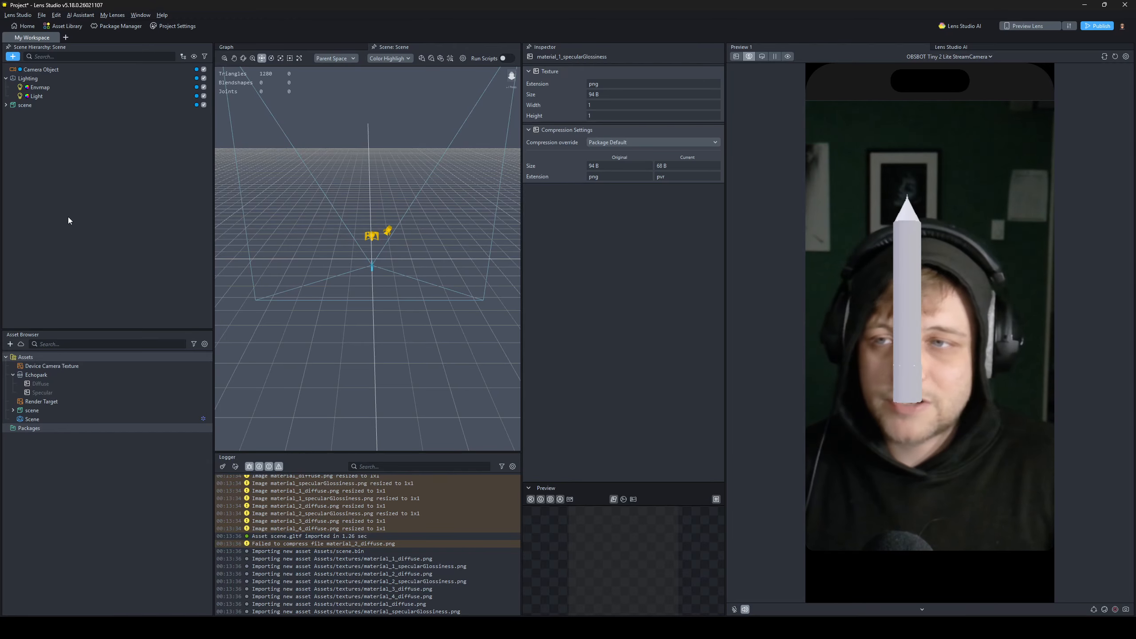
- Expand the scene object's hierarchy and examine how far its pivot sits from the pencil in the 3D view
double_click(22, 106)
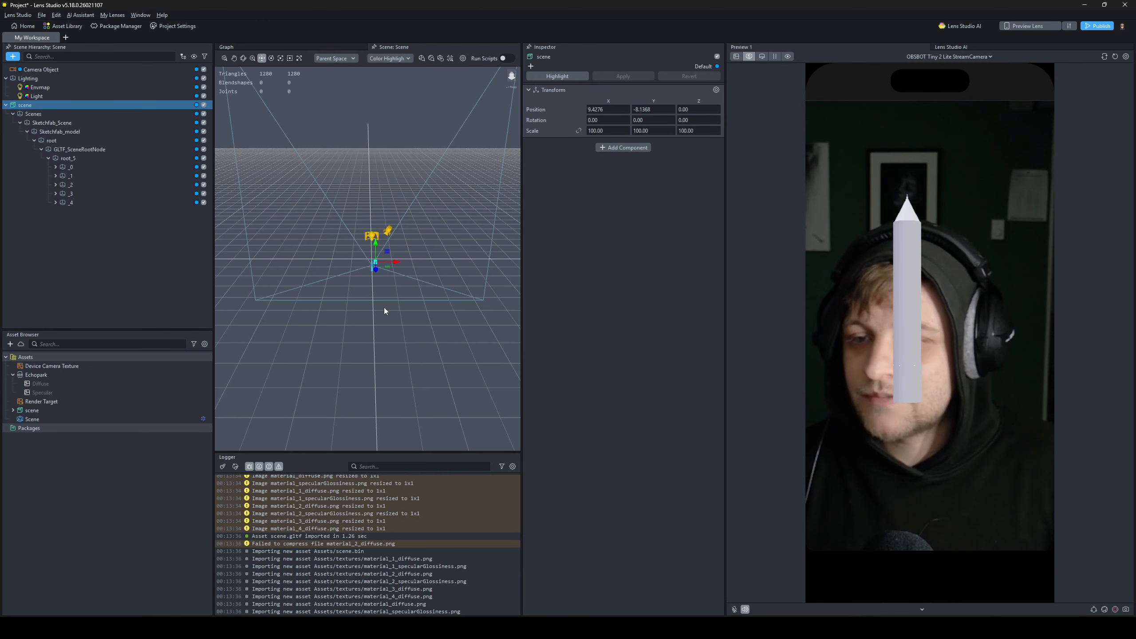
scroll(386, 311, up, 5)
alt+drag(385, 279, 357, 260)
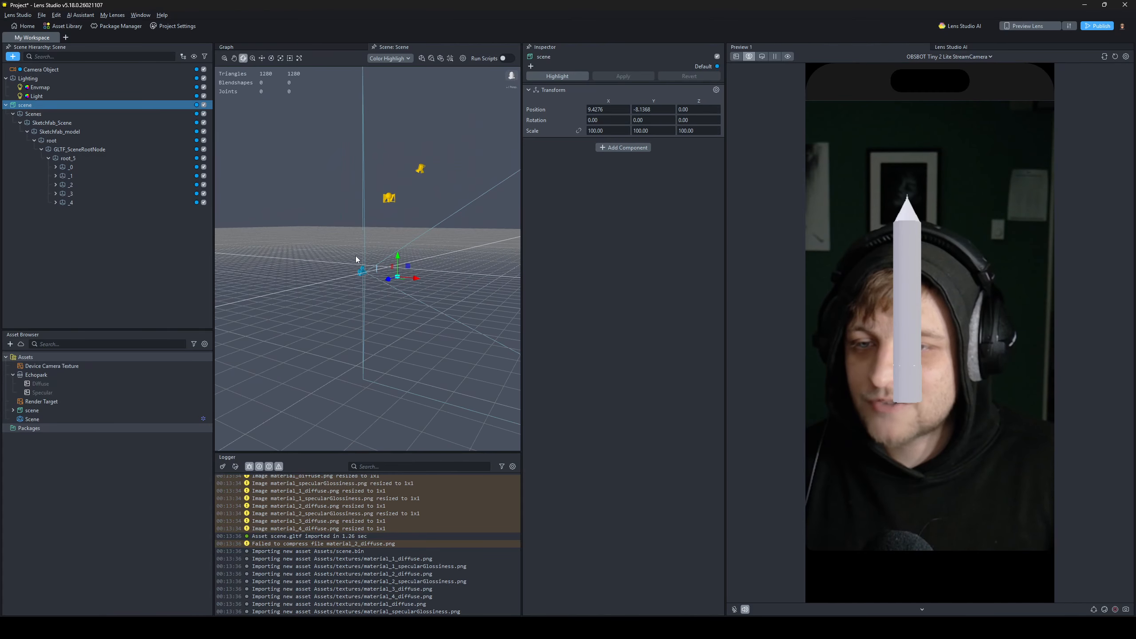
click(431, 58)
alt+right_drag(434, 338, 461, 340)
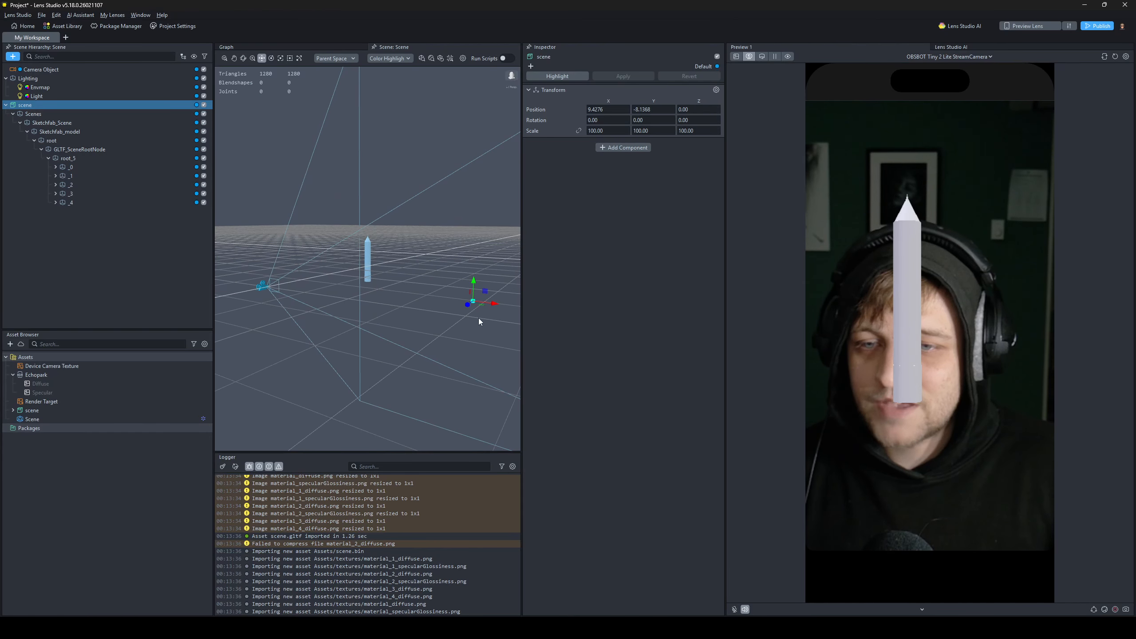
alt+drag(479, 321, 375, 273)
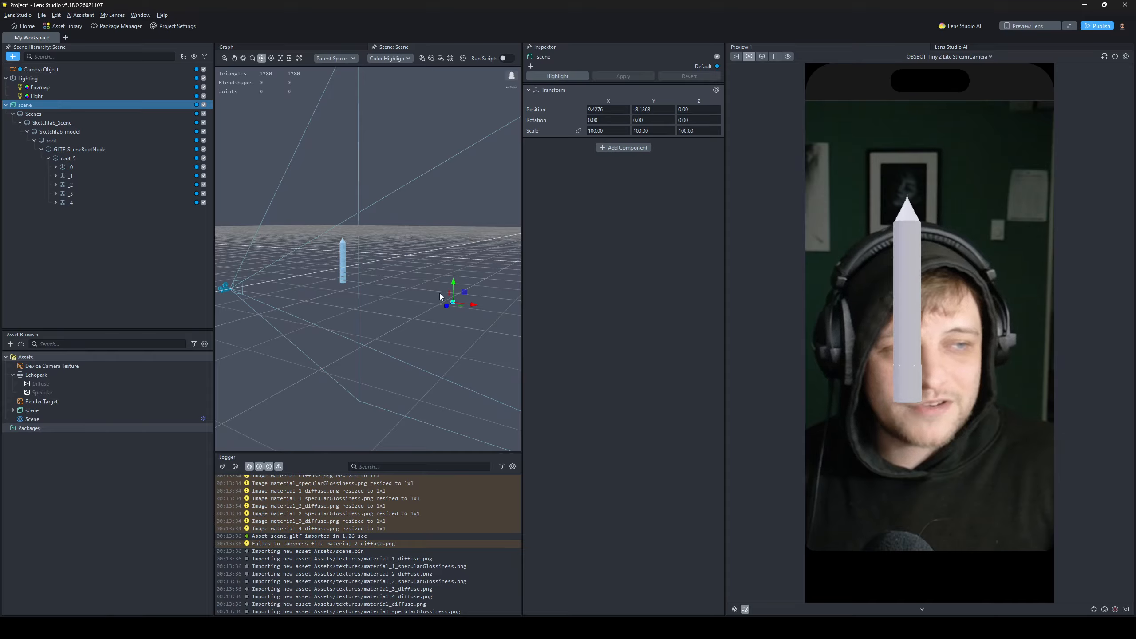
click(108, 234)
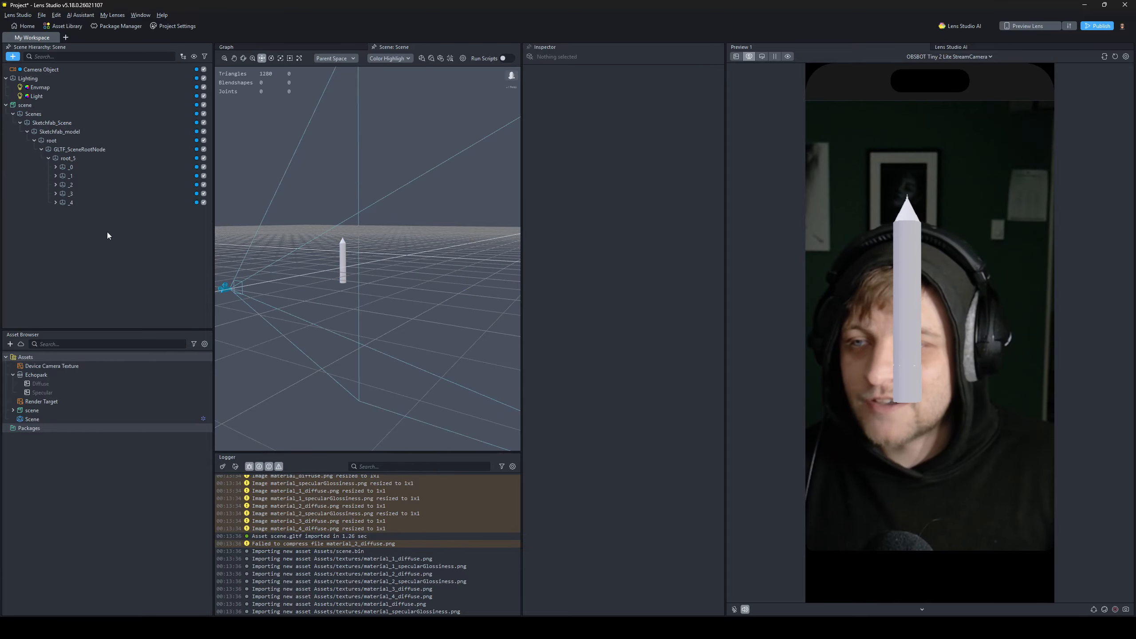
right_click(108, 235)
click(131, 248)
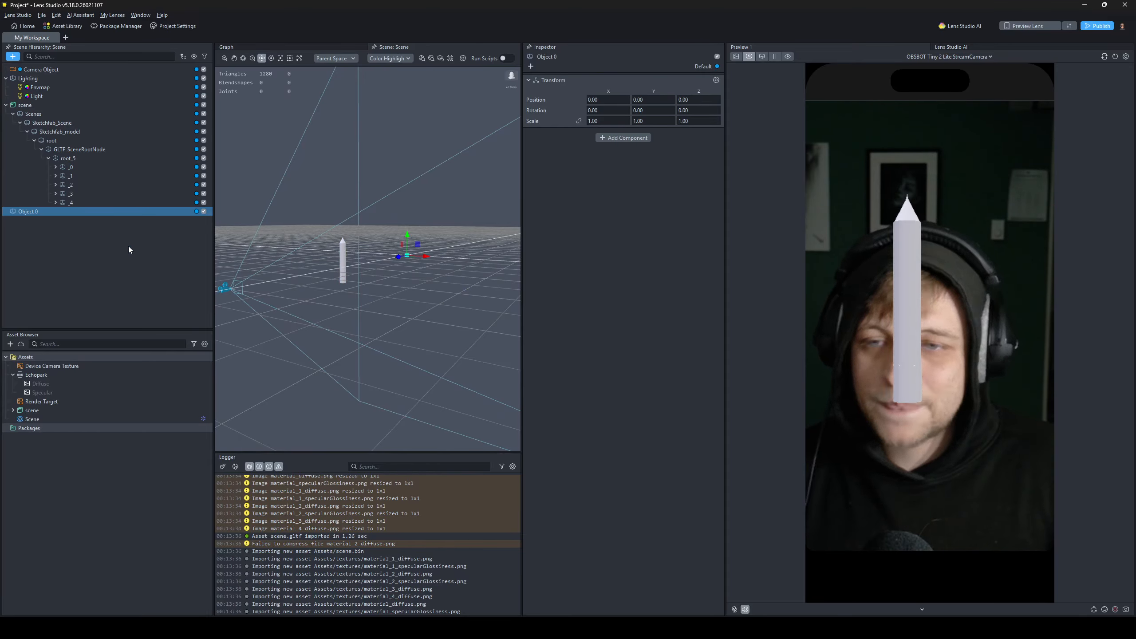
click(5, 104)
click(76, 157)
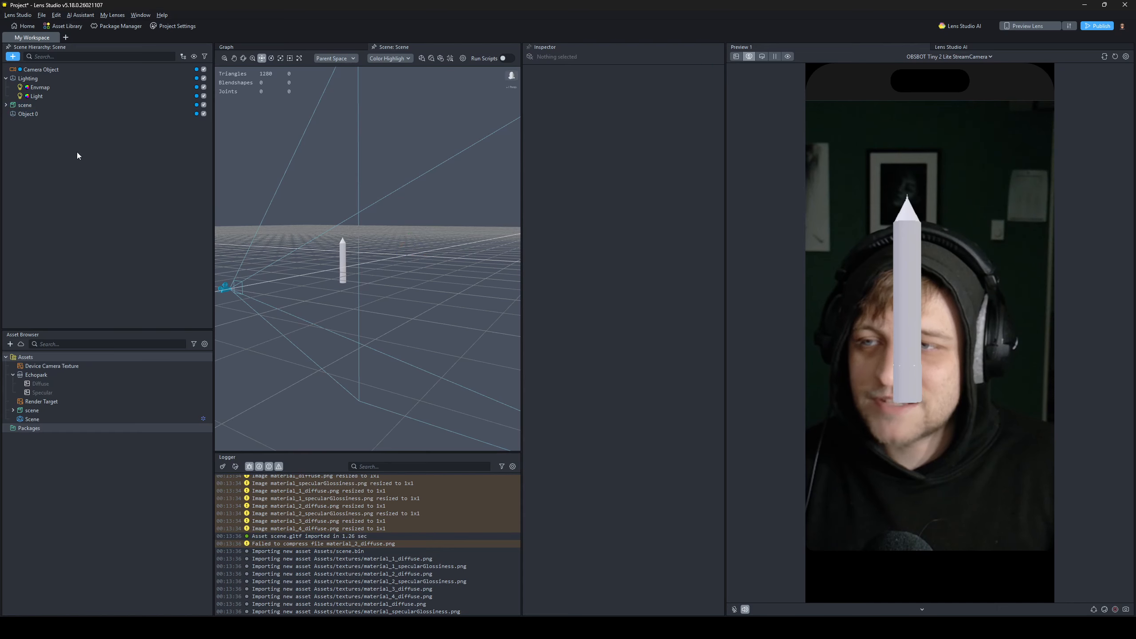
click(57, 114)
drag(417, 244, 367, 283)
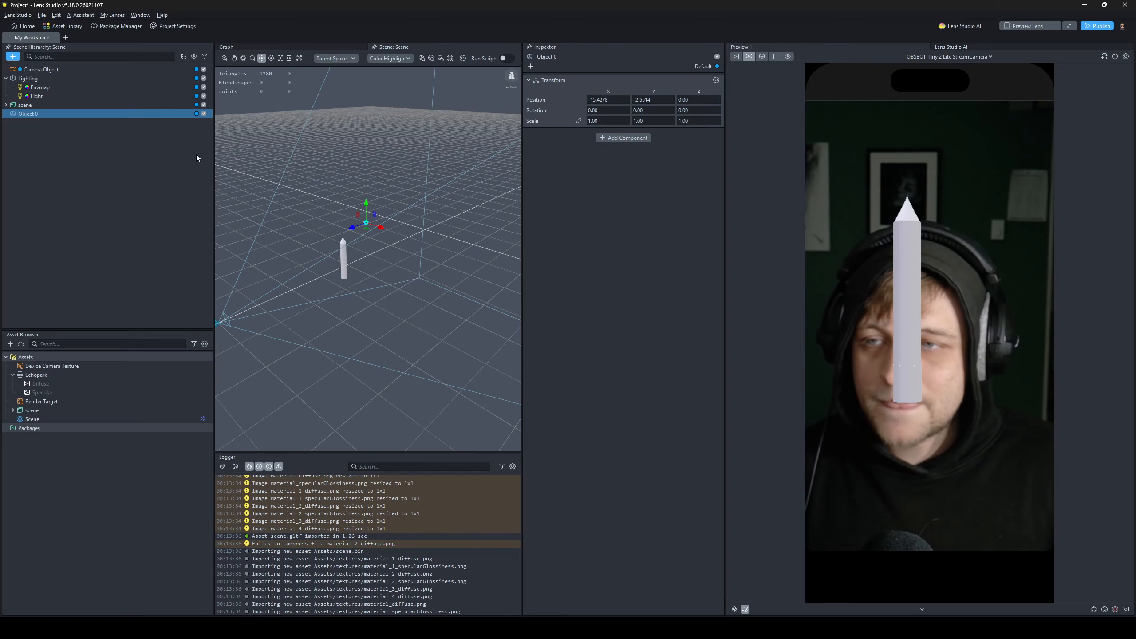
key(ctrl+z)
key(ctrl+z)
- Create an empty scene object under the pencil's _0 part and move it out to the root of the scene hierarchy
click(7, 106)
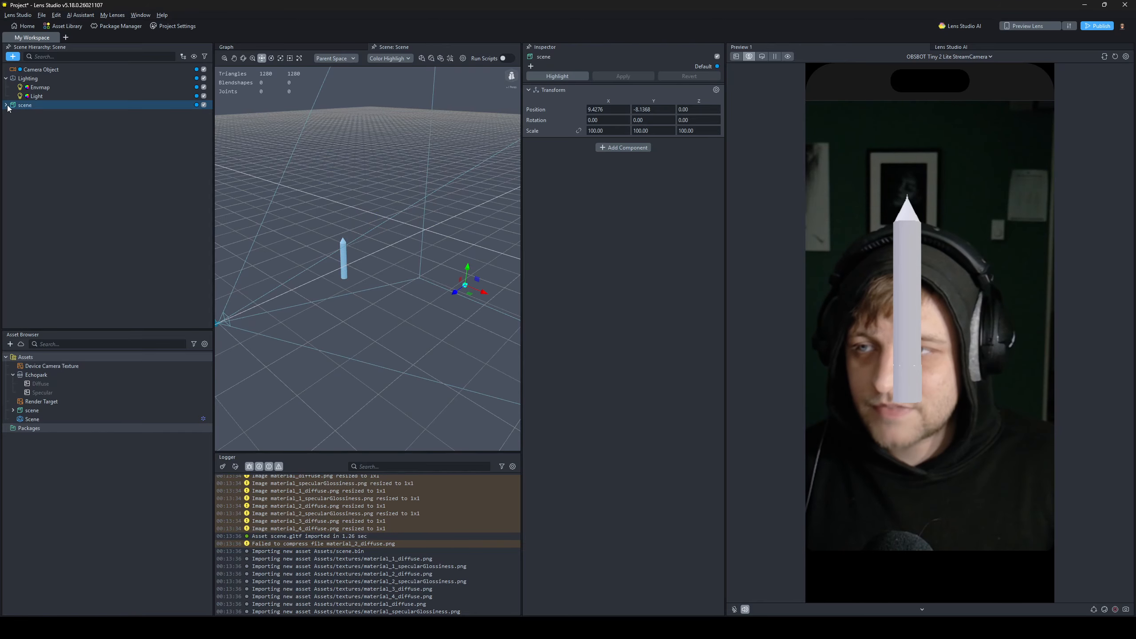
click(6, 106)
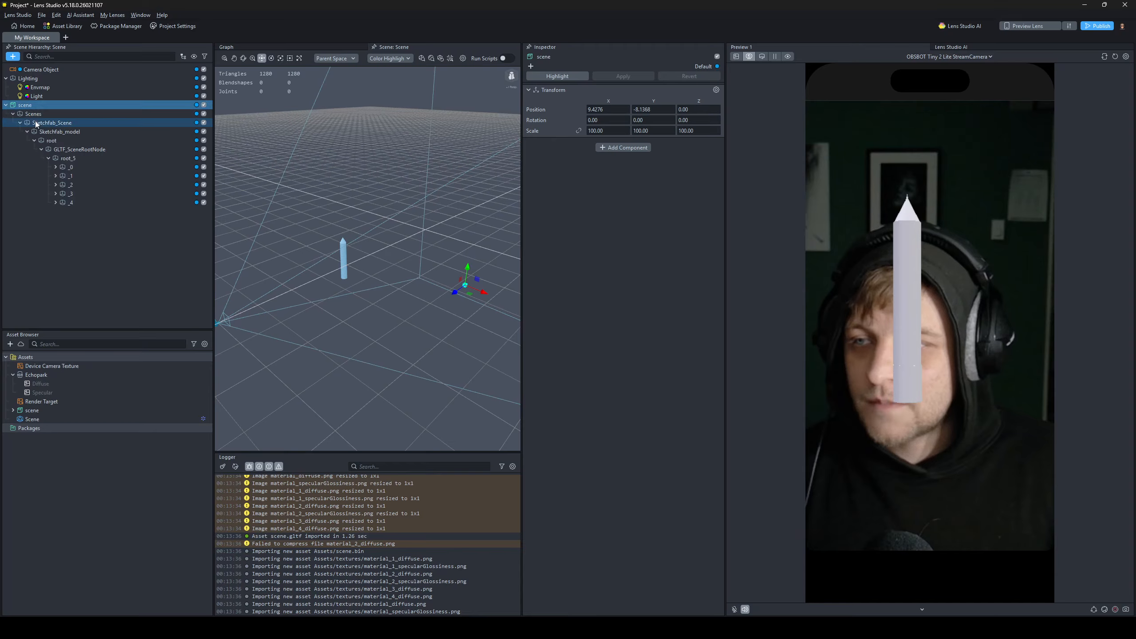
click(96, 177)
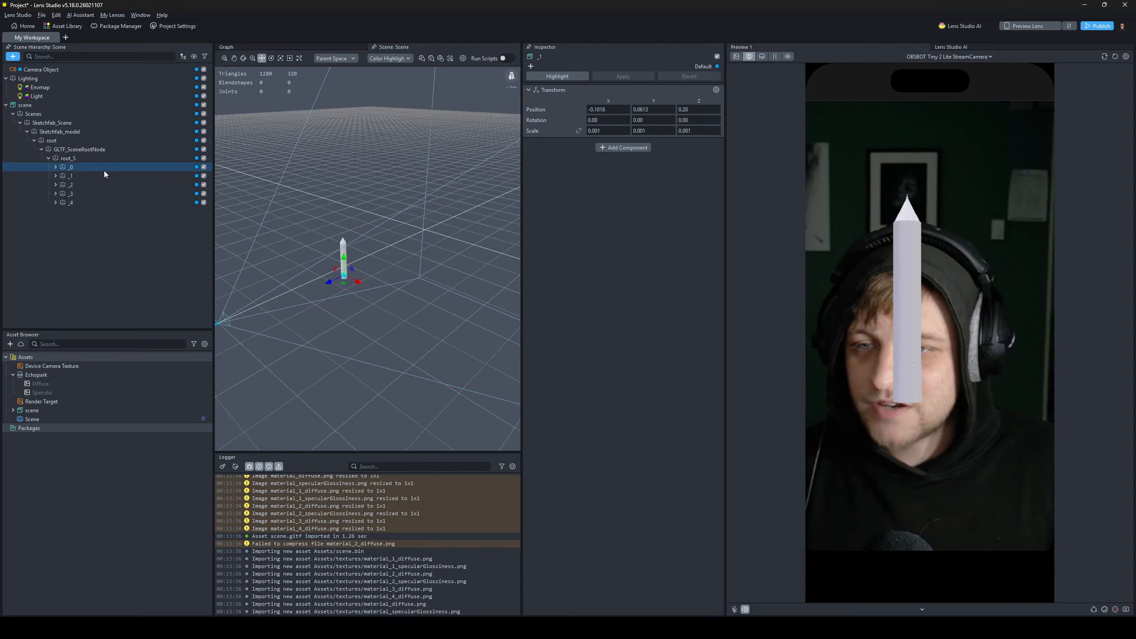
click(104, 171)
mouse_move(313, 338)
alt+mouse_down()
mouse_move(364, 299)
mouse_move(346, 307)
alt+mouse_up()
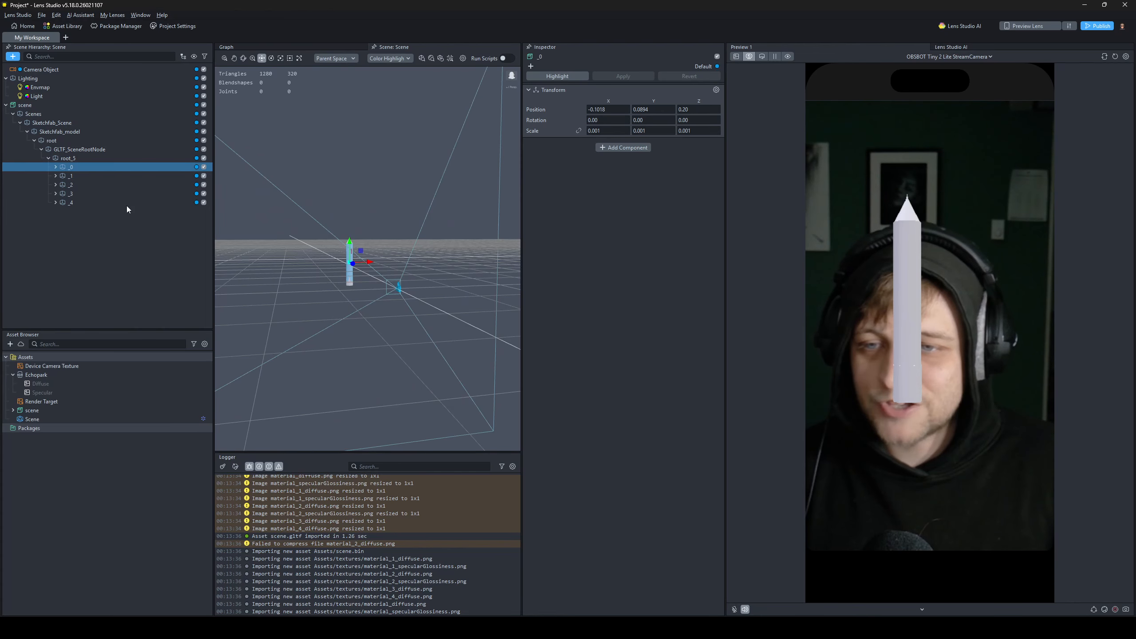
right_click(75, 173)
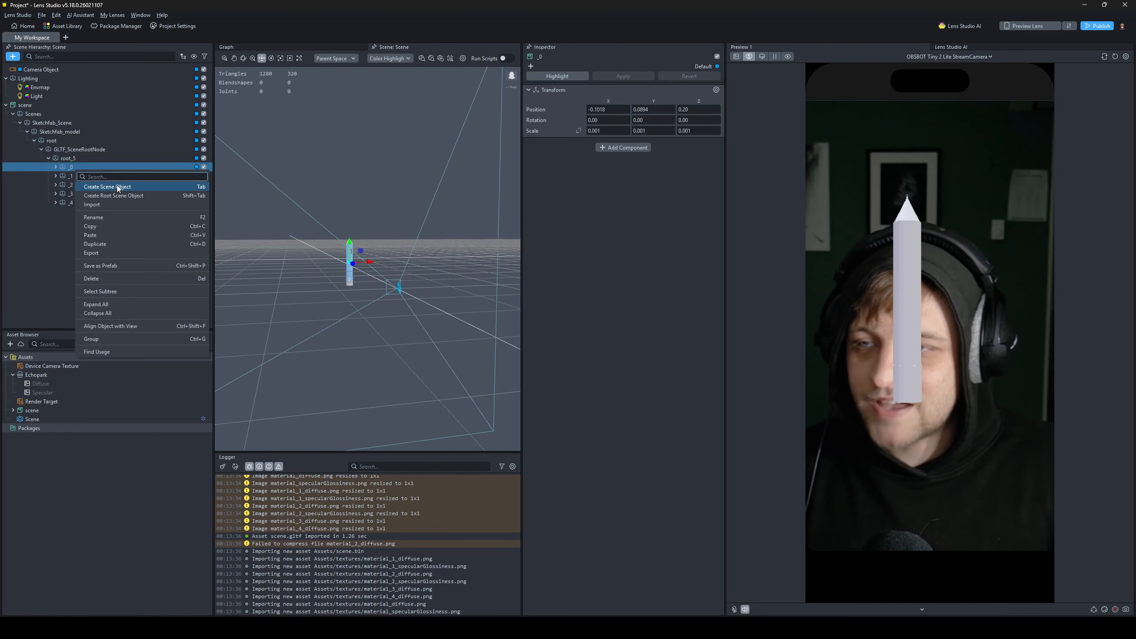
click(103, 187)
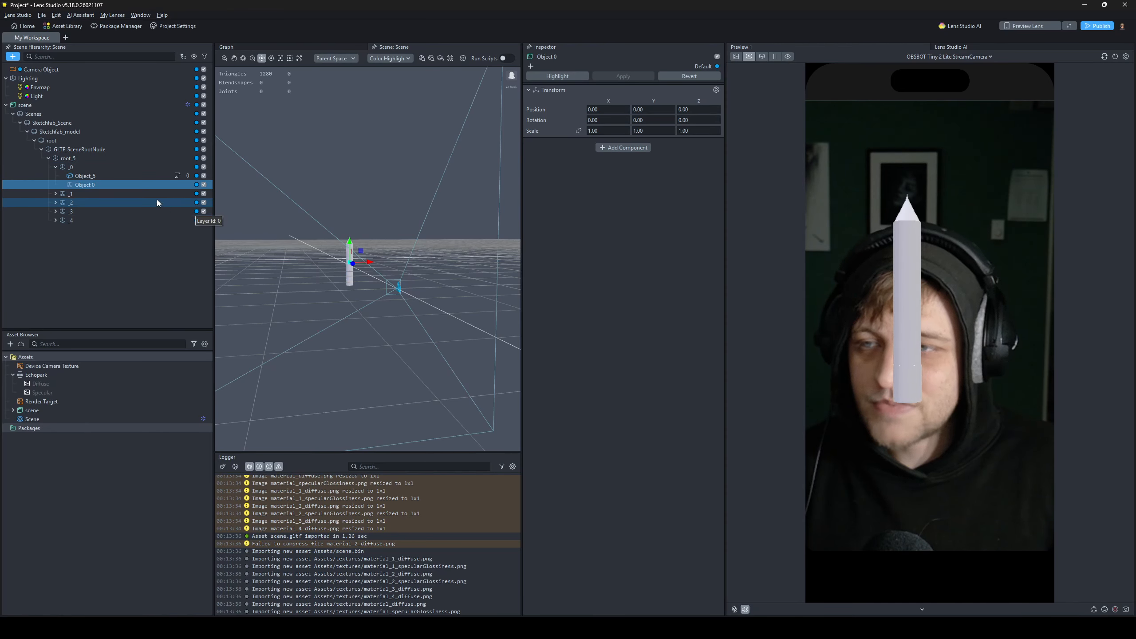
drag(81, 185, 61, 286)
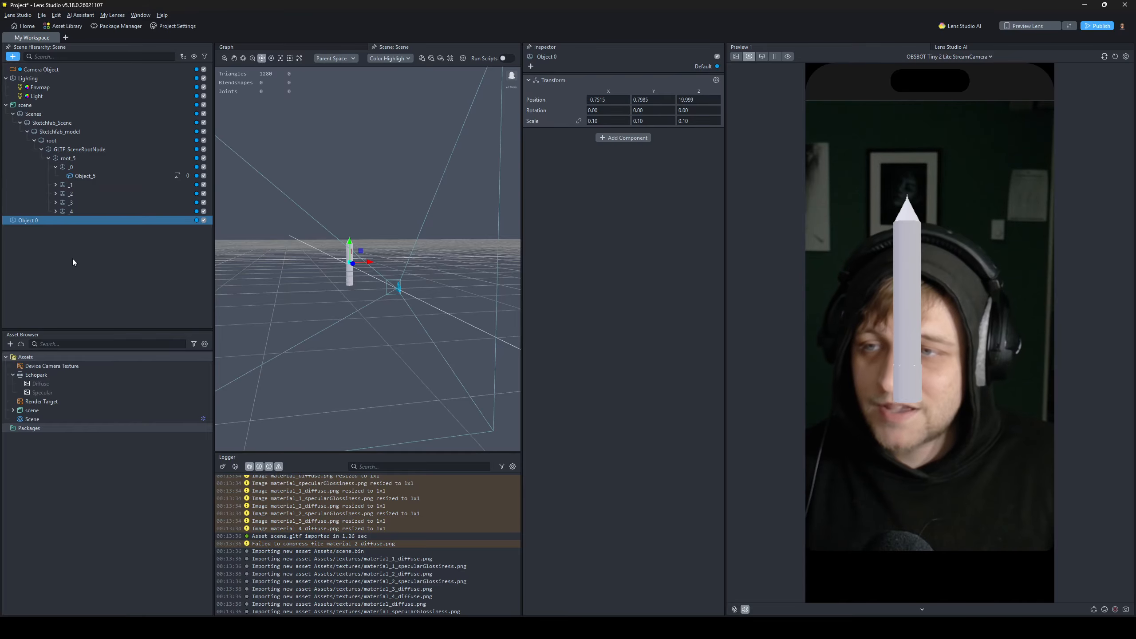
- Move the five pencil parts, _0 to _4, into the new root object and collapse the old scene object
click(55, 167)
click(71, 167)
shift+click(89, 202)
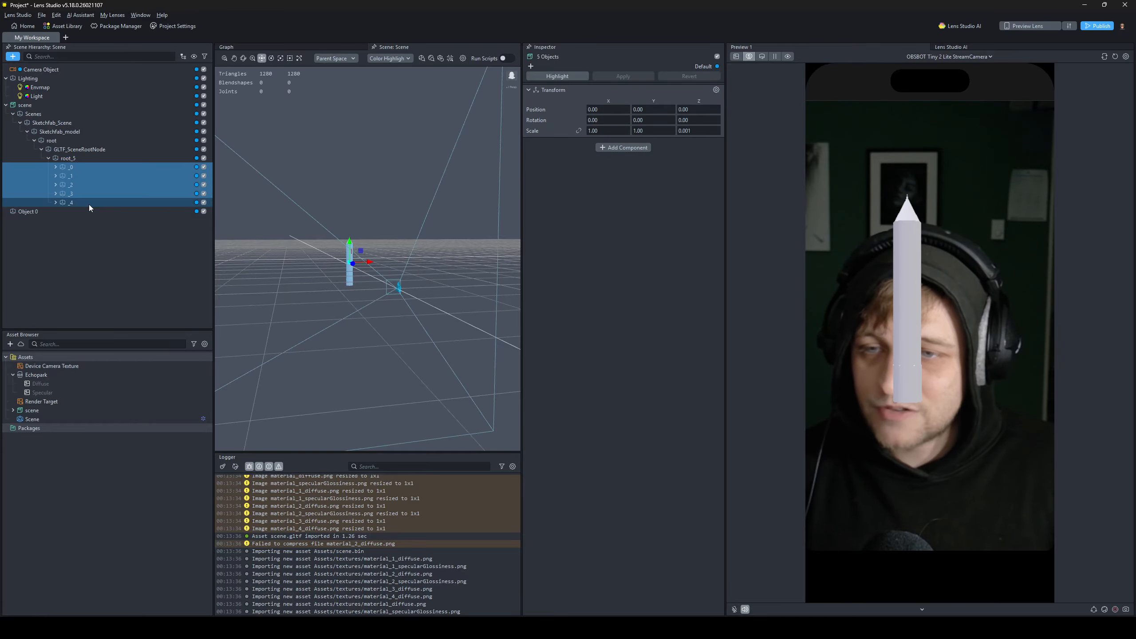
drag(78, 176, 35, 215)
click(6, 104)
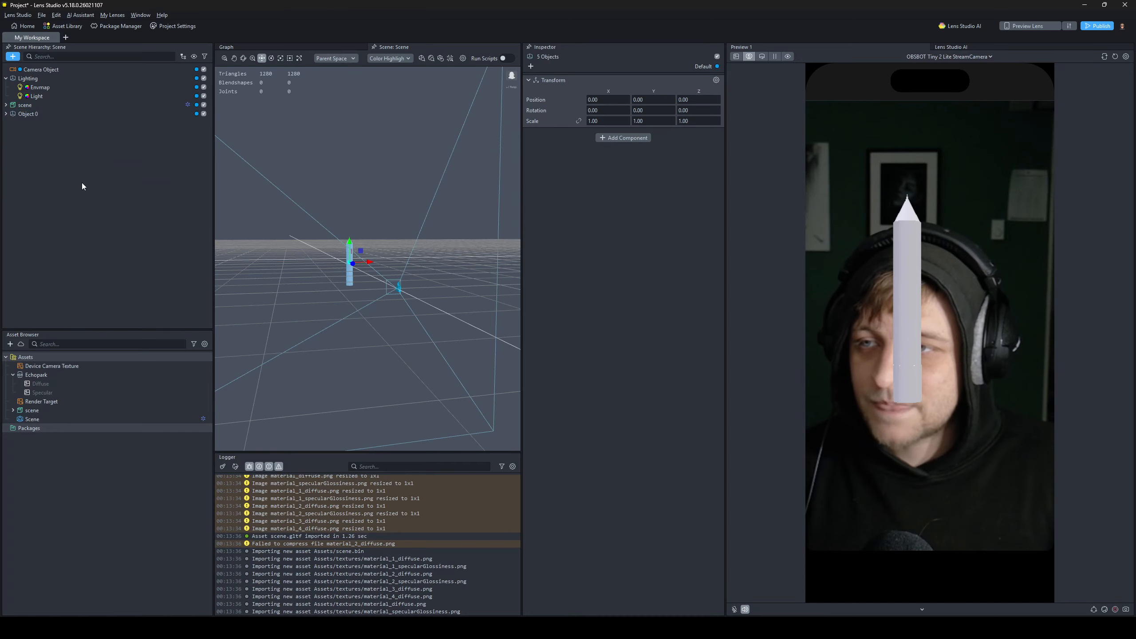
click(82, 183)
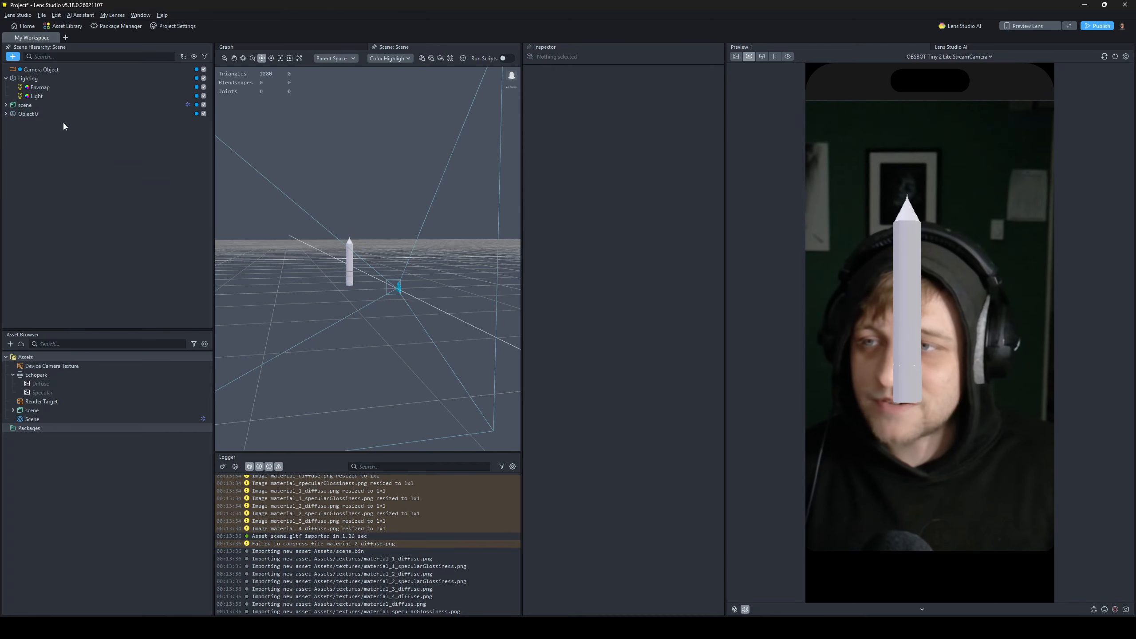
- Check the pivot of the pencil's new parent object and delete the old scene object from the hierarchy
click(61, 115)
mouse_move(336, 280)
alt+mouse_down()
mouse_move(376, 274)
mouse_move(368, 285)
alt+mouse_up()
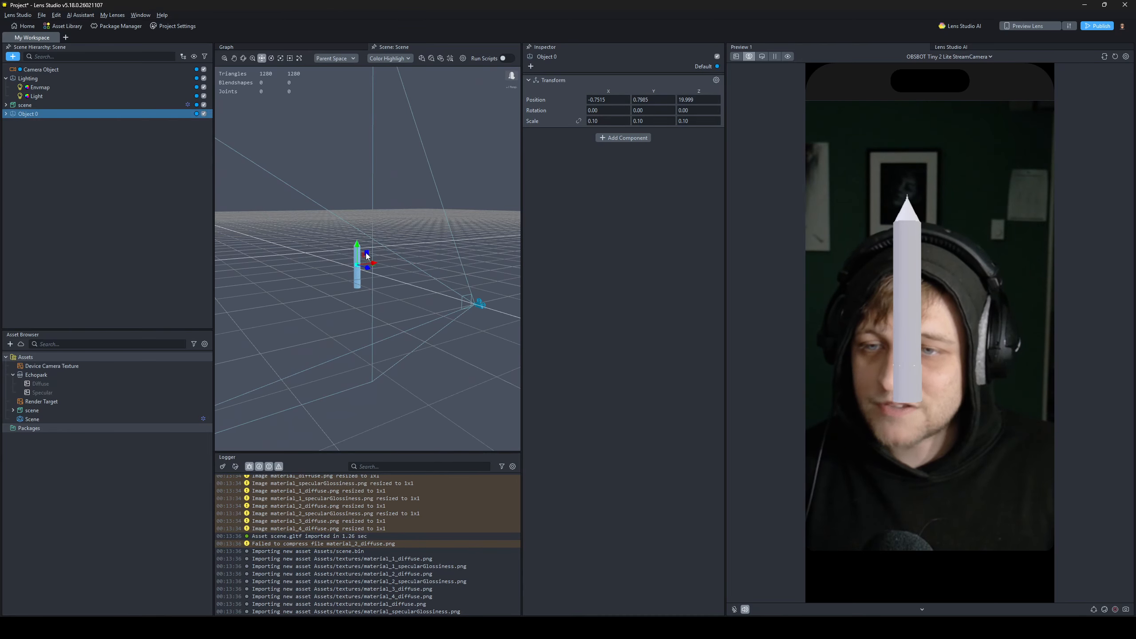
click(35, 106)
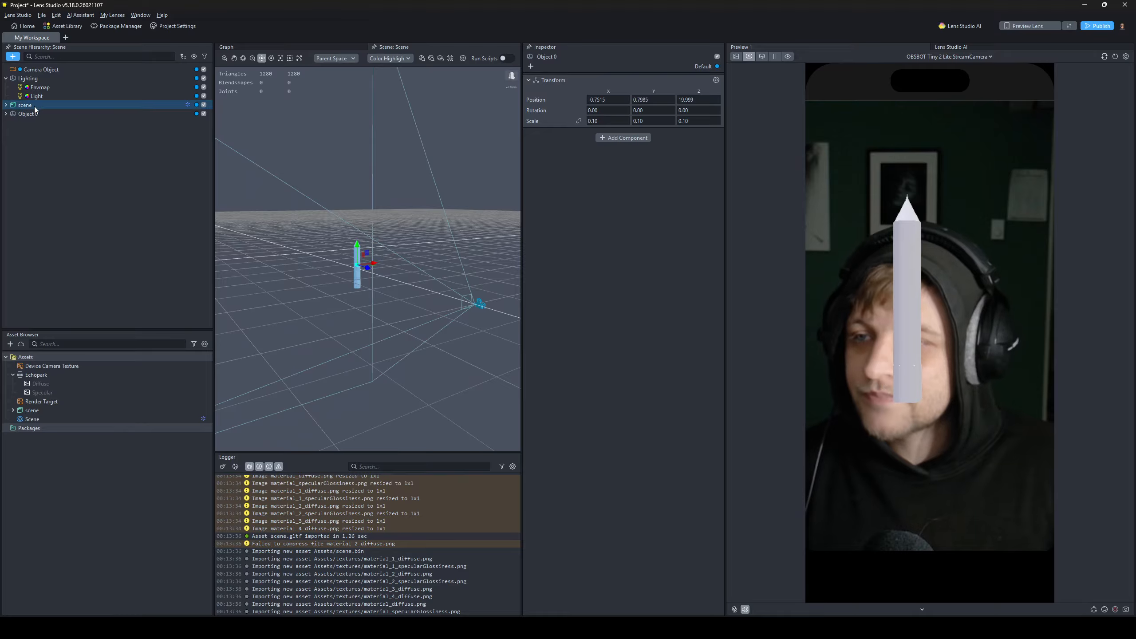
right_click(67, 107)
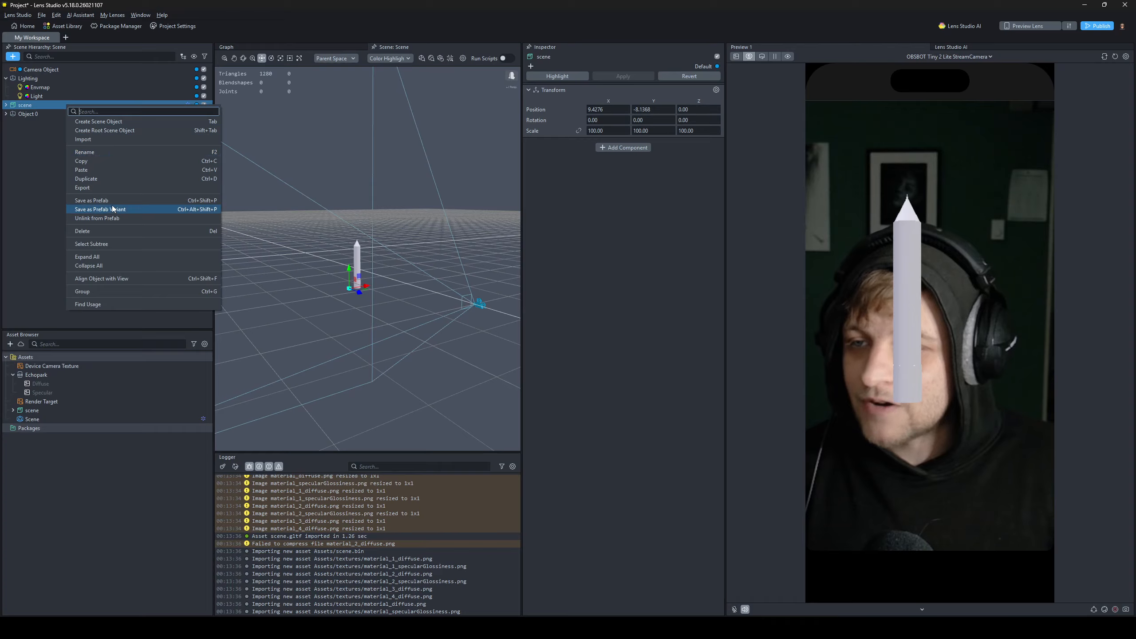
click(115, 231)
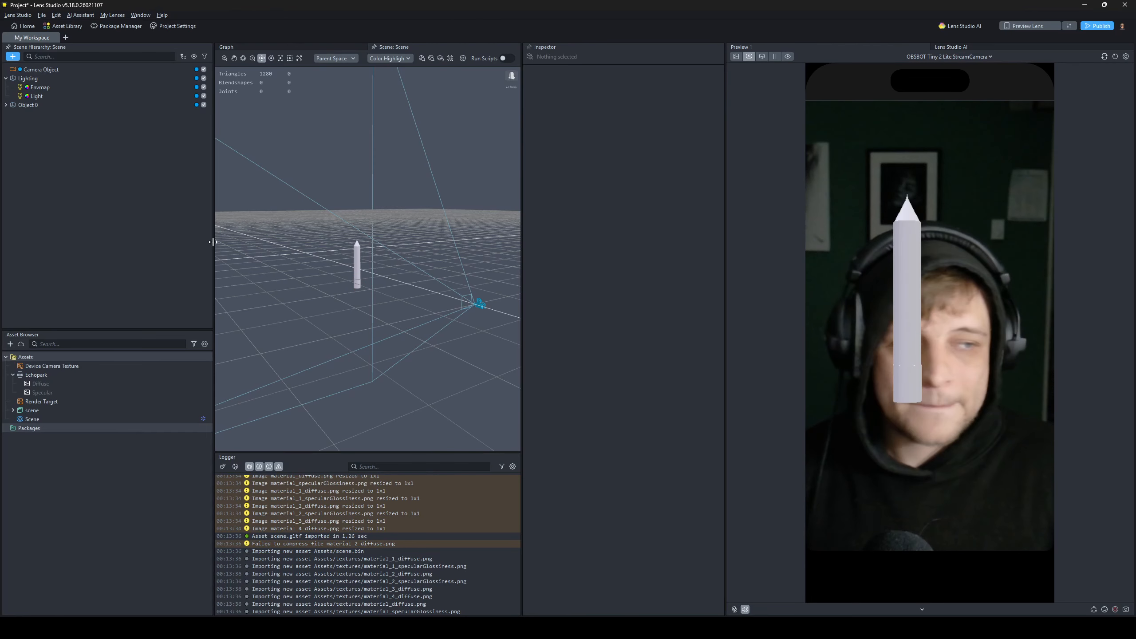
click(6, 104)
click(30, 106)
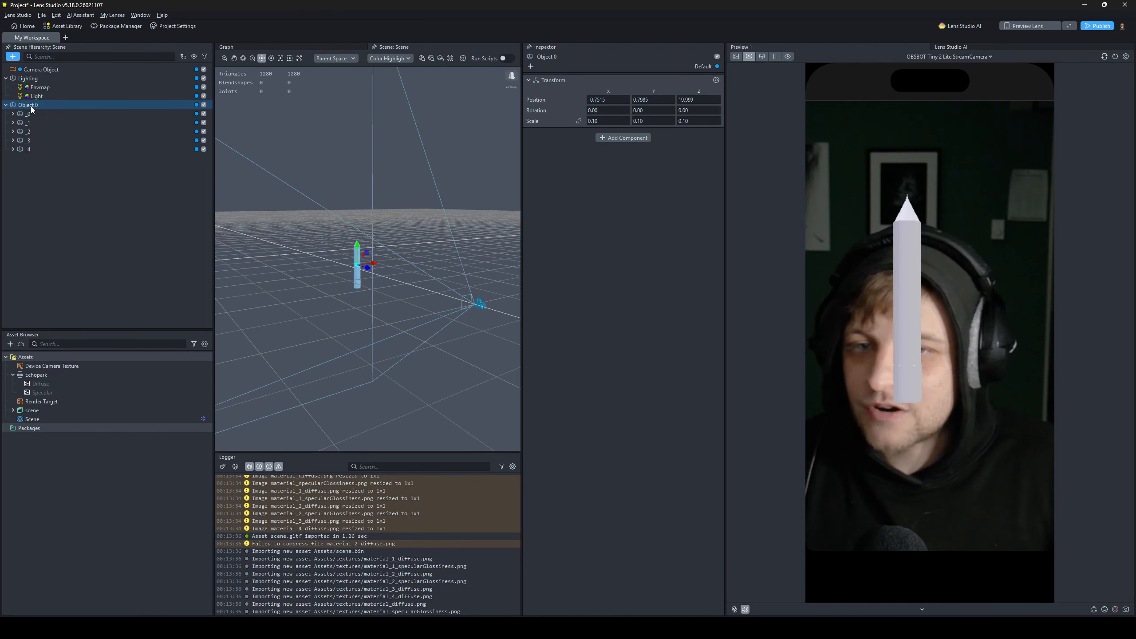
- Add a Head Binding under the Camera Object and delete its Face Occluder
click(40, 69)
click(13, 57)
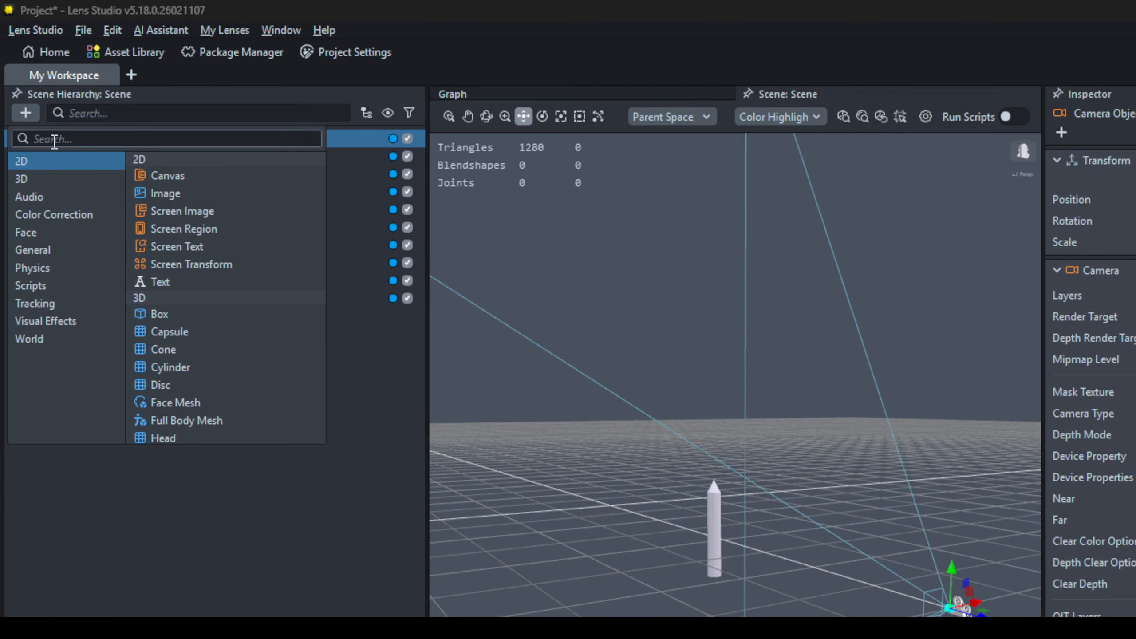
text(head)
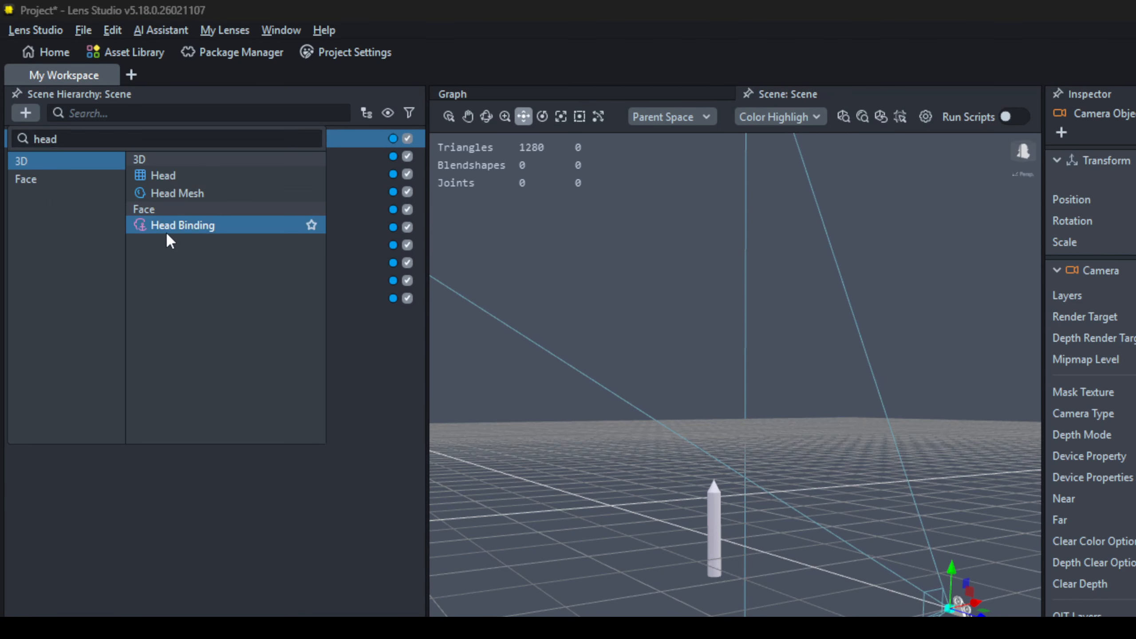
click(165, 227)
click(112, 199)
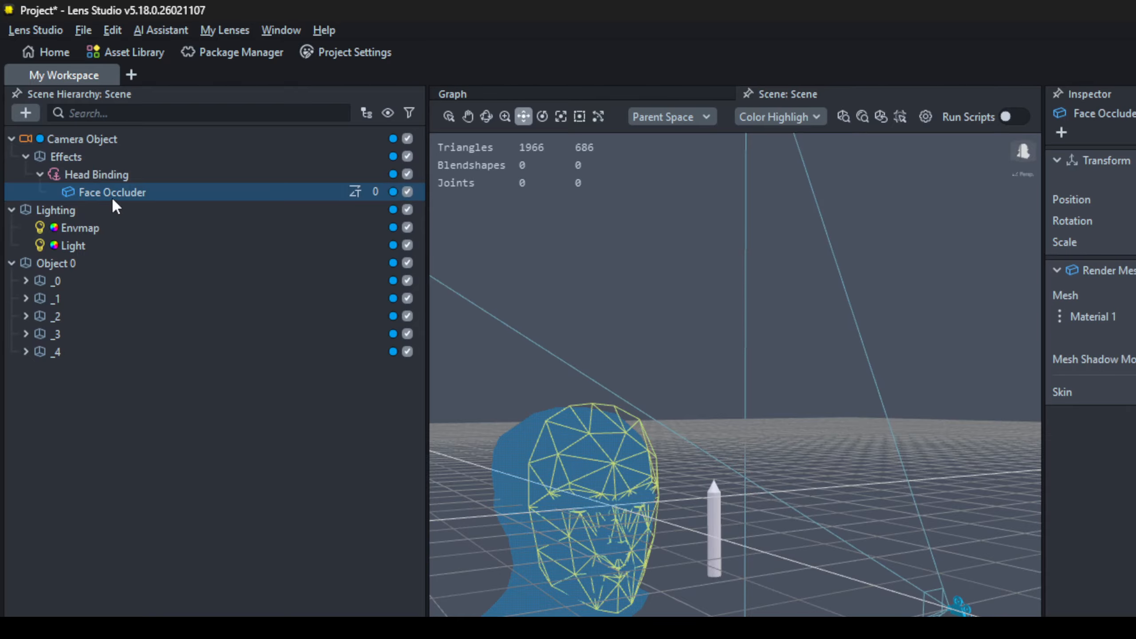
right_click(143, 194)
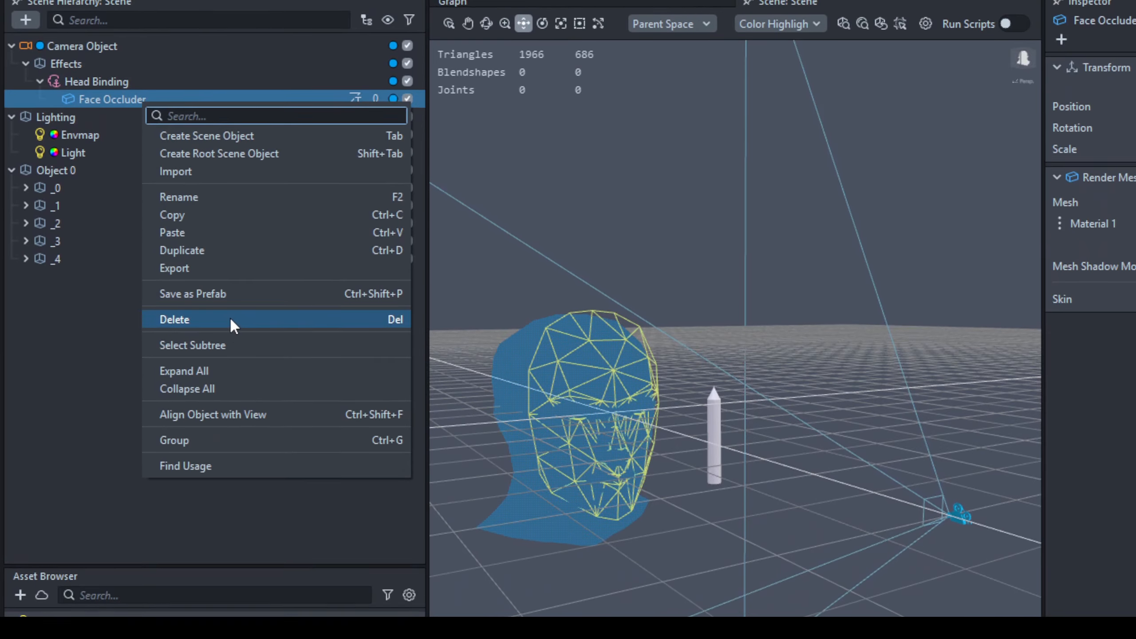
click(231, 320)
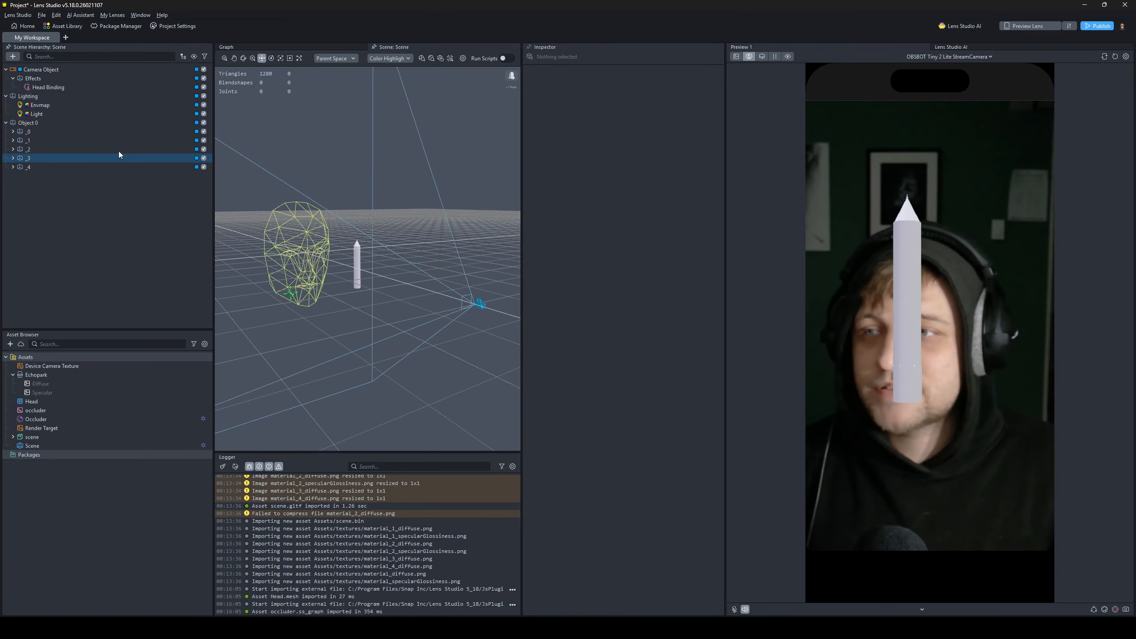
- Rename the pencil's parent object to Character
click(55, 122)
right_click(55, 123)
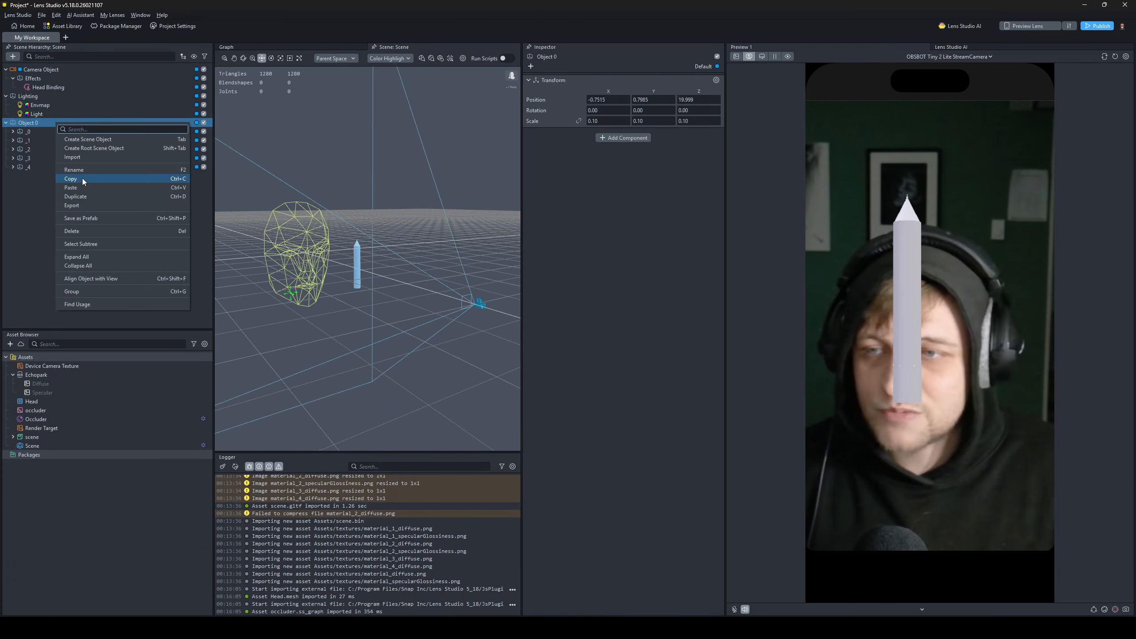
click(92, 170)
text(Chi)
key(BackSpace)
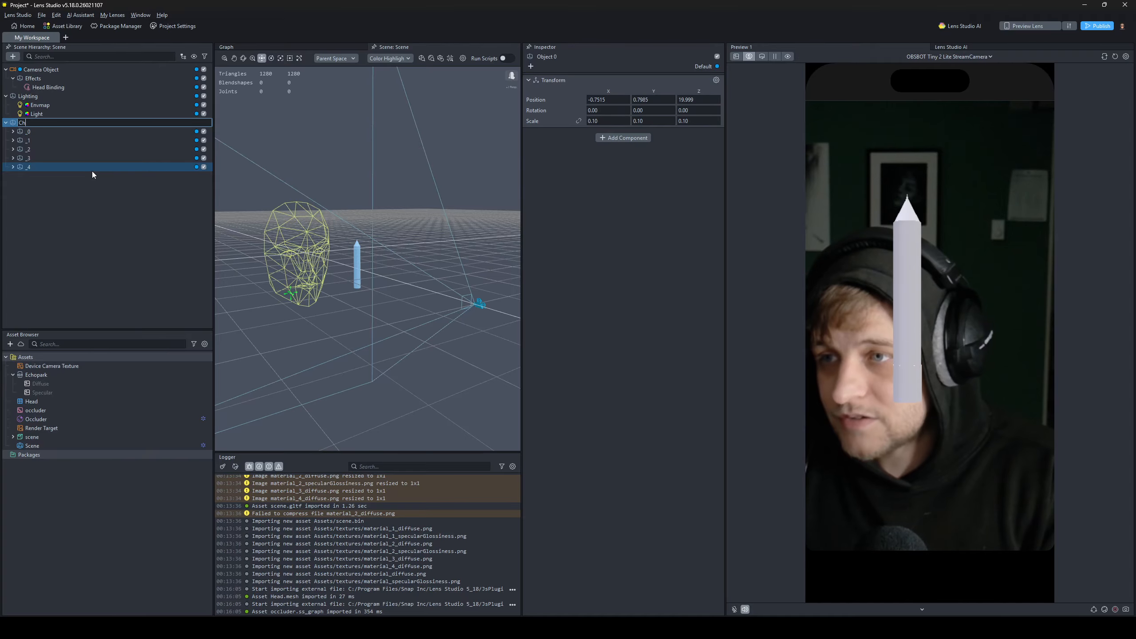
text(aracter)
key(Return)
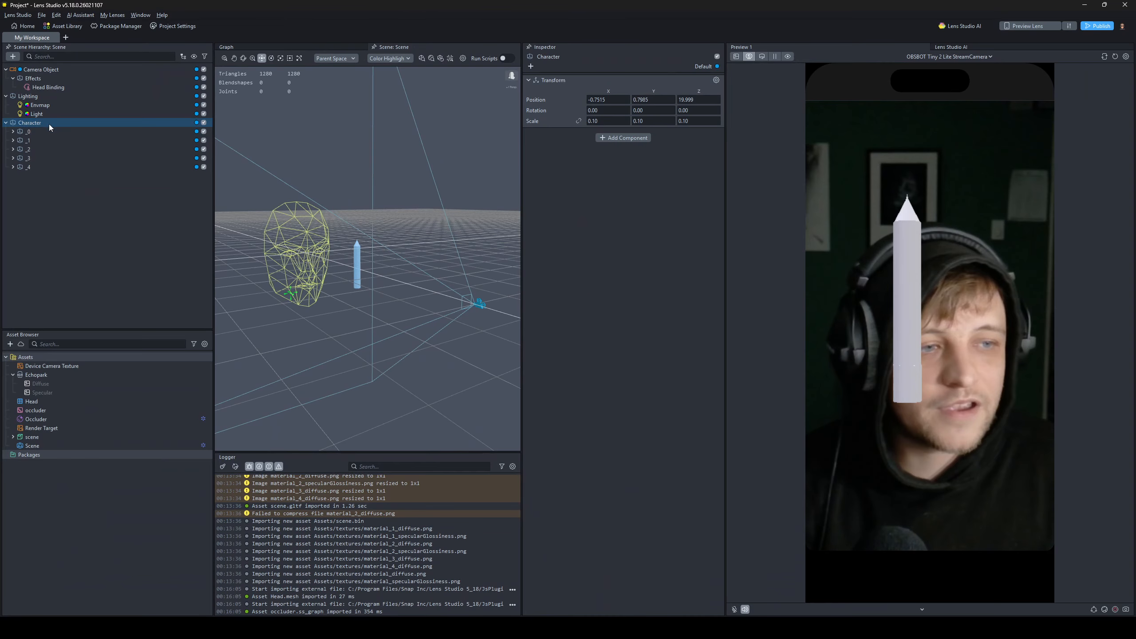
- Parent the Character object to the Head Binding and reset its transform
drag(97, 244, 147, 177)
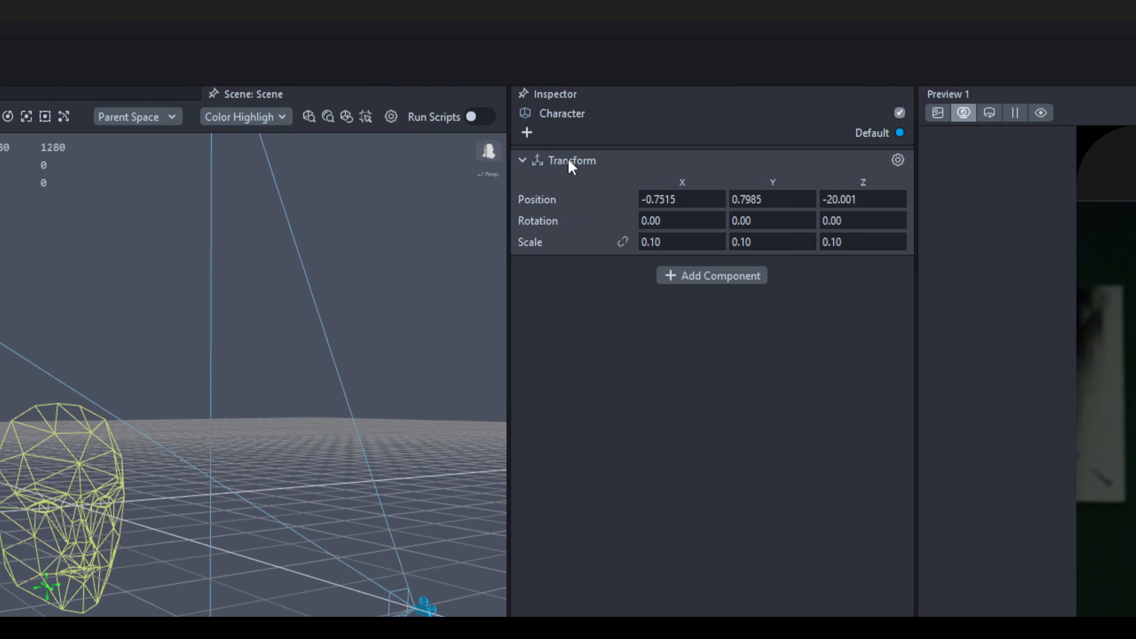
right_click(567, 161)
click(615, 226)
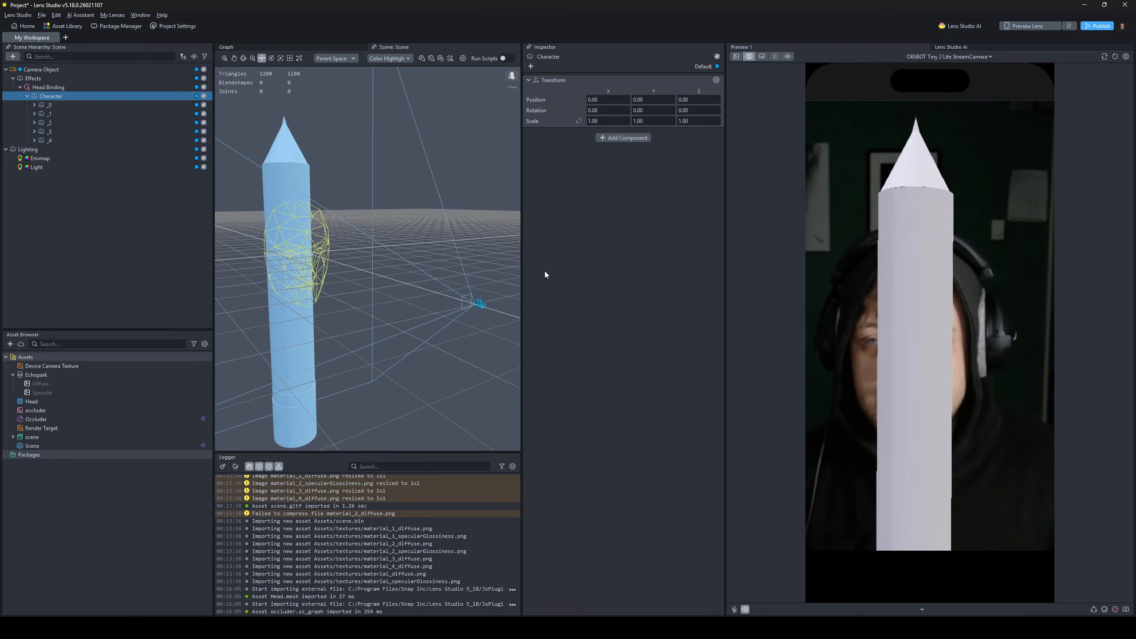
- Inspect the attachment point types available for the Head Binding
click(84, 89)
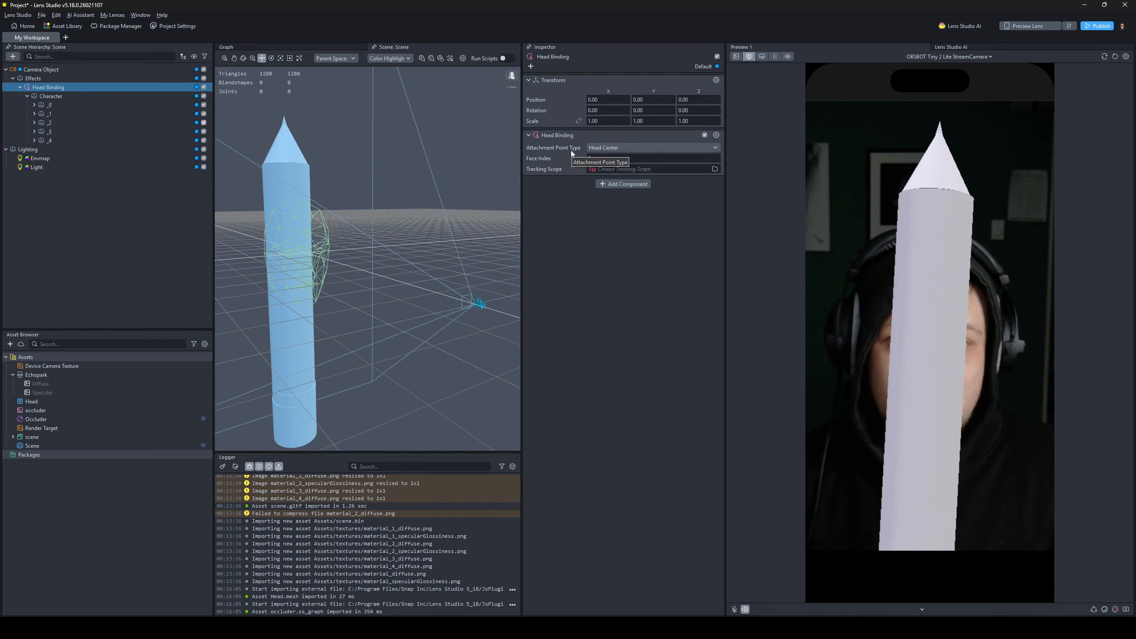
click(607, 147)
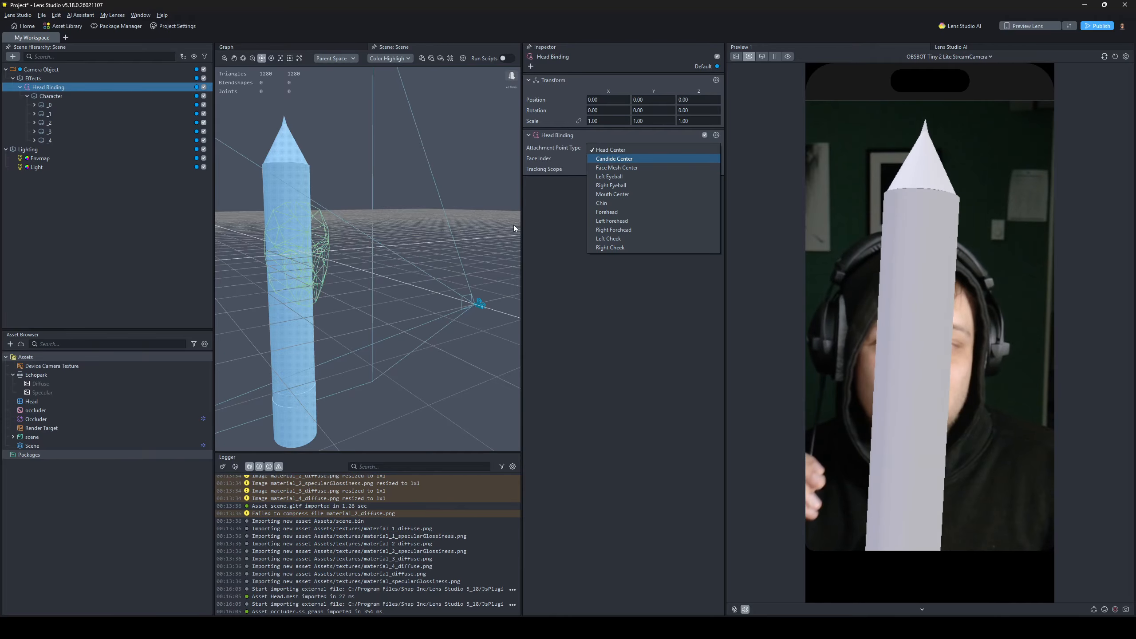
click(542, 263)
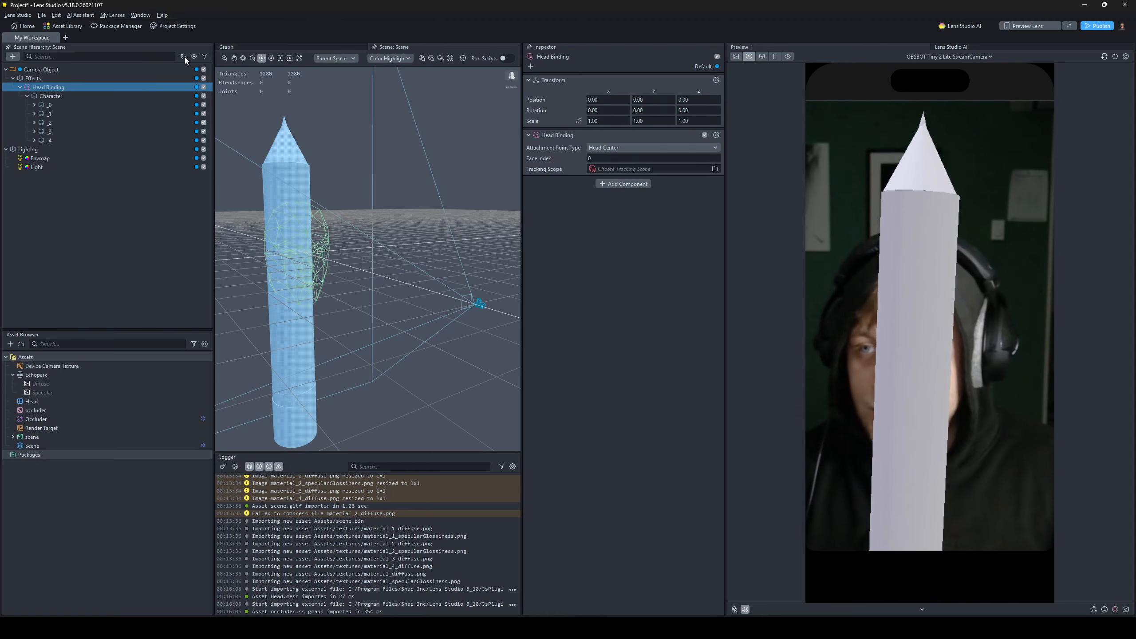
- Add a test Box under the Head Binding and disable the Character object
click(13, 57)
text(box)
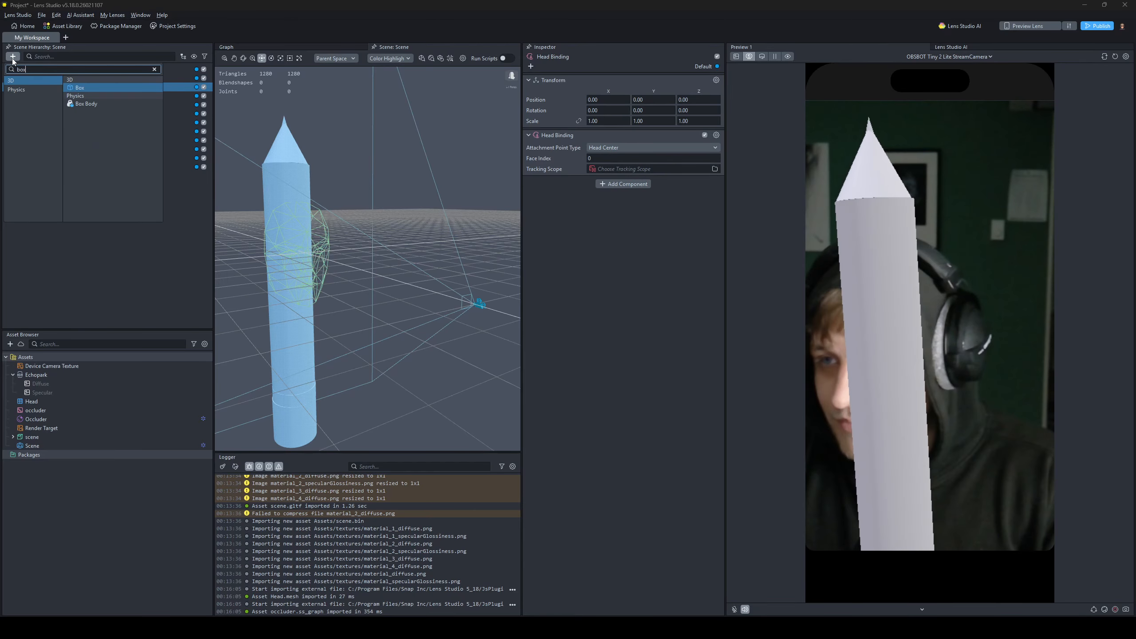
click(78, 87)
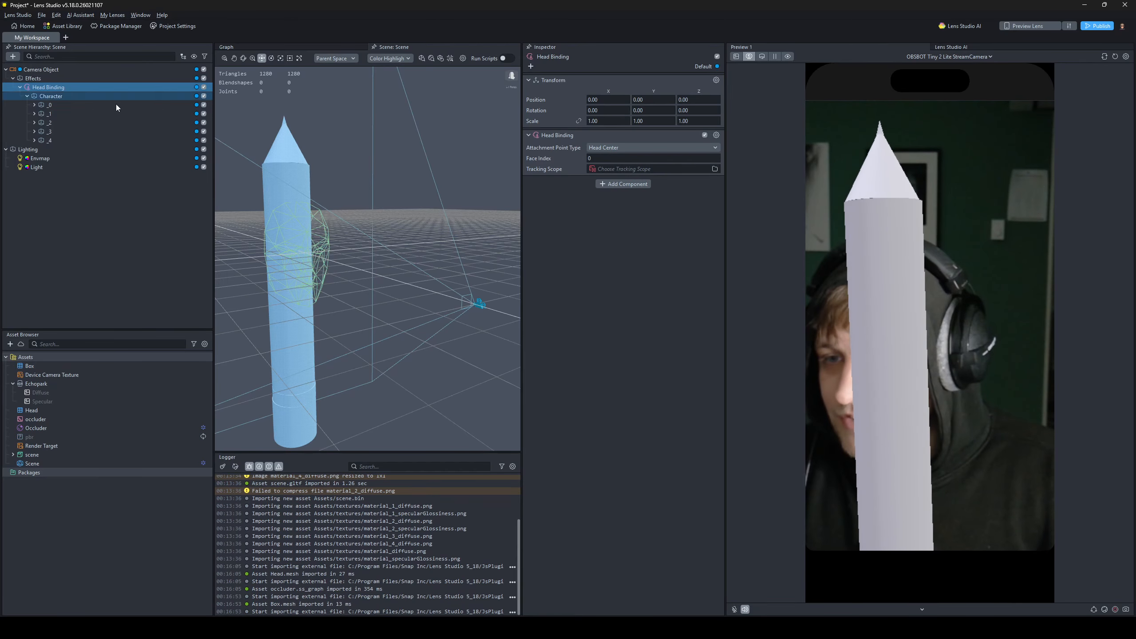
click(204, 96)
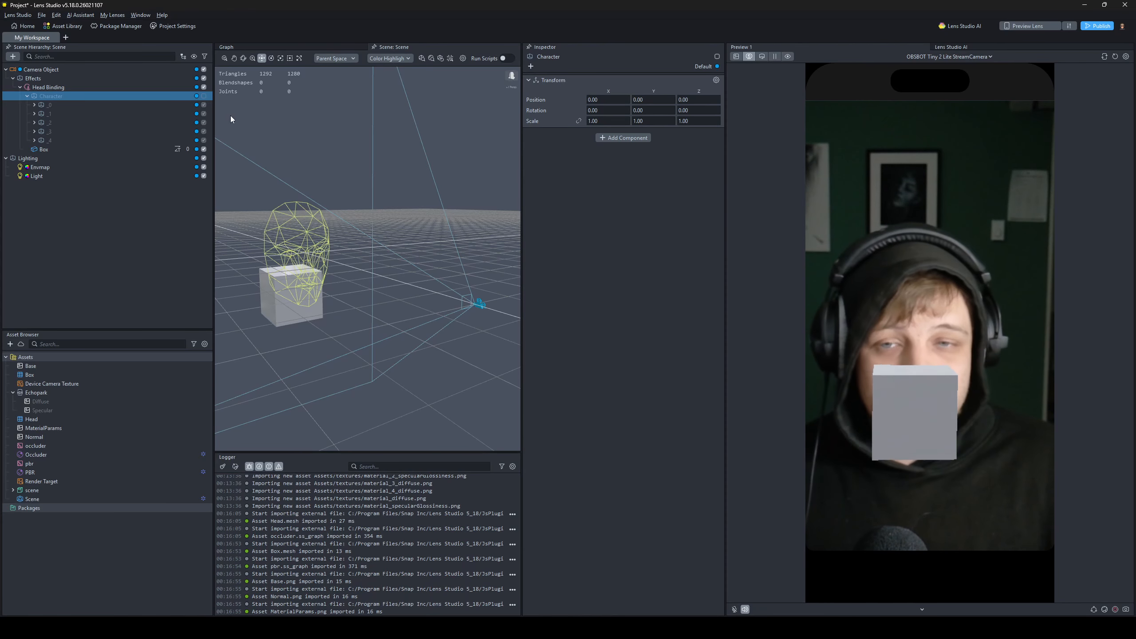
- Try the Face Mesh Center, Candide Center and Head Center attachment points on the Head Binding
click(58, 87)
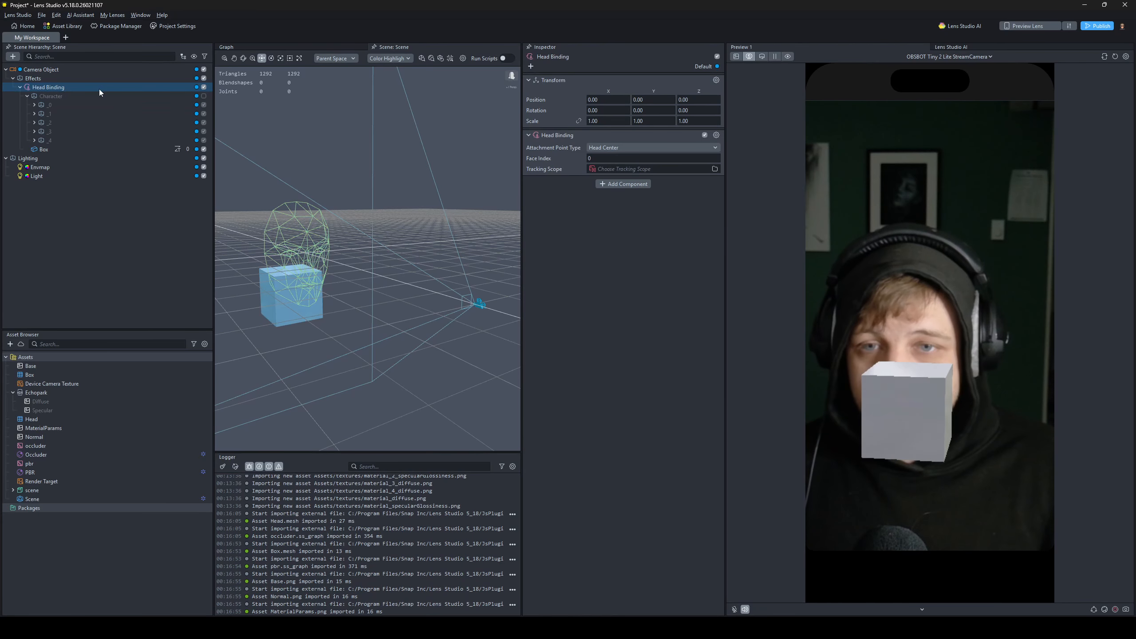
click(649, 147)
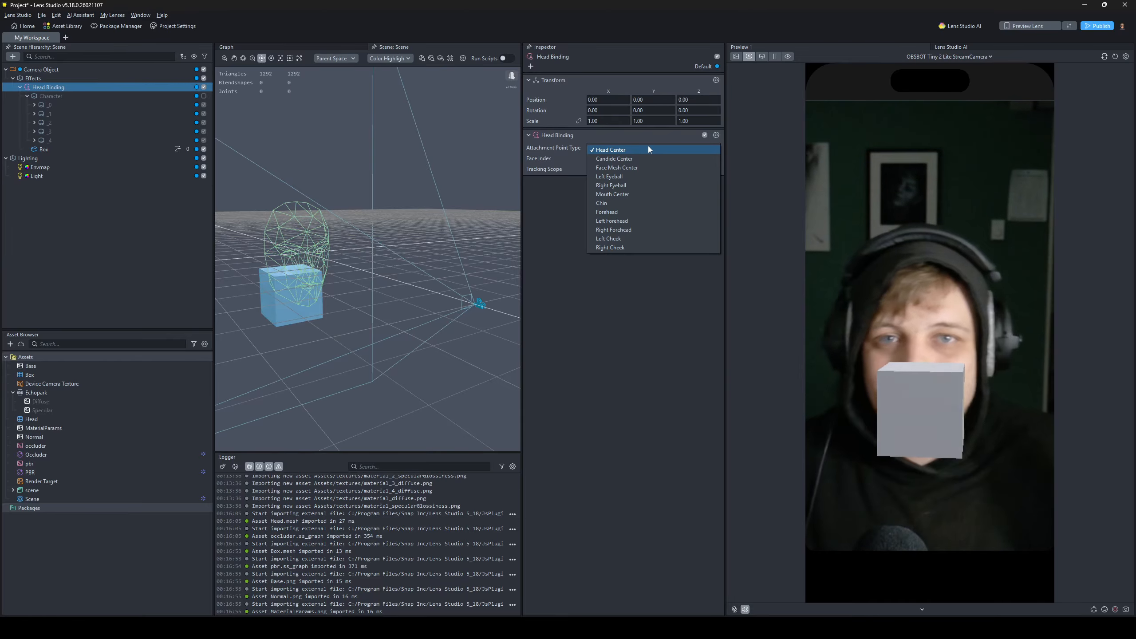
click(621, 167)
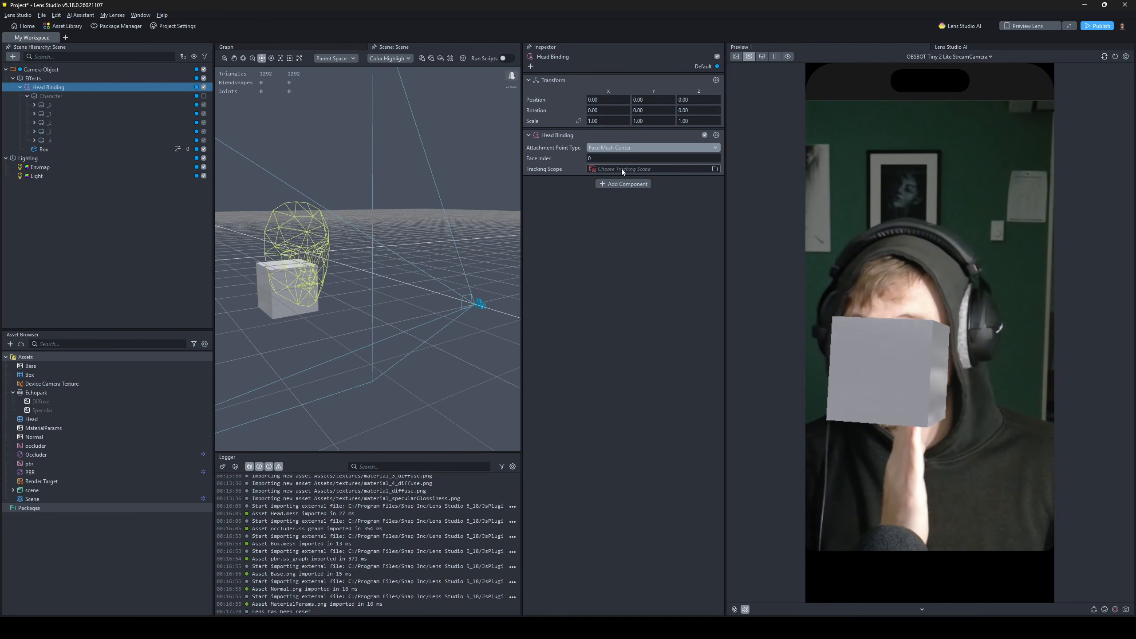
click(627, 151)
click(627, 149)
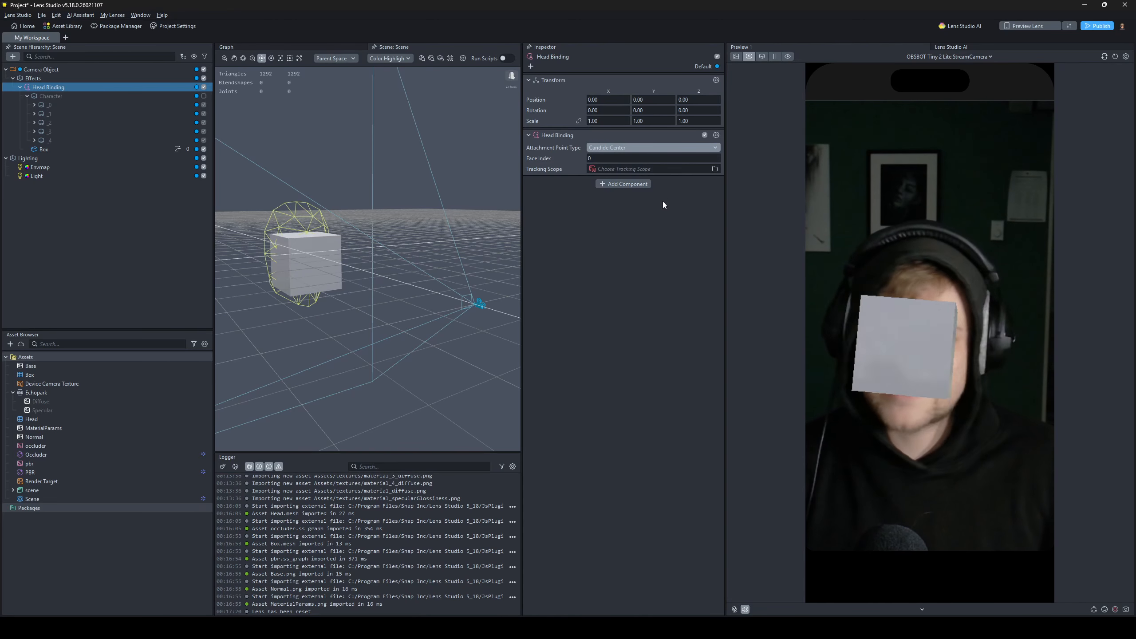
click(658, 148)
click(625, 163)
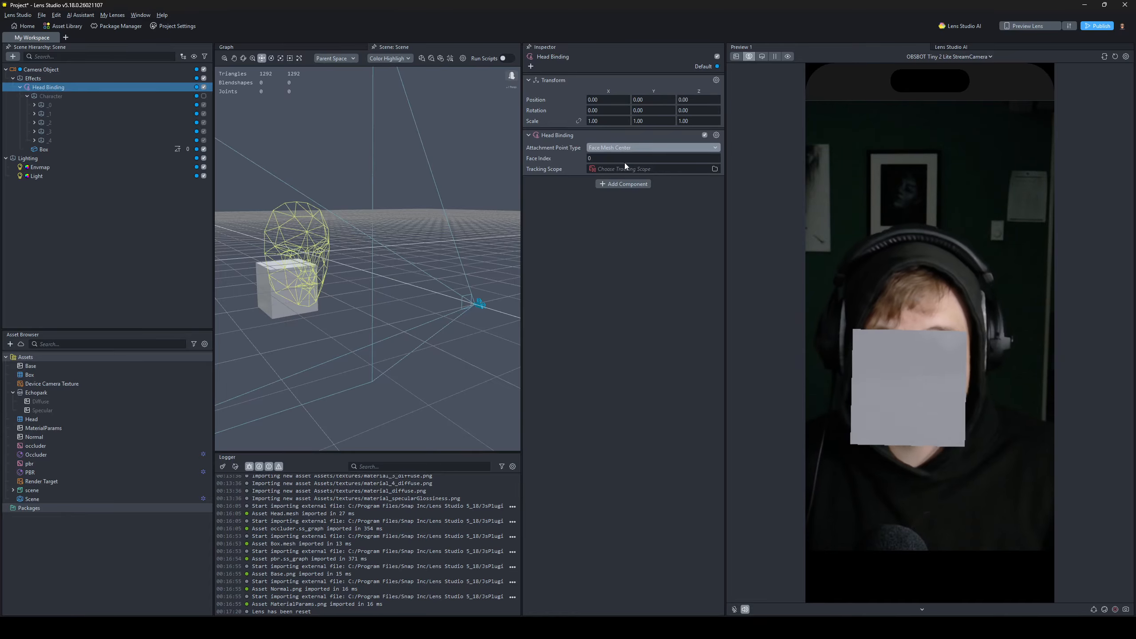
click(664, 149)
click(666, 133)
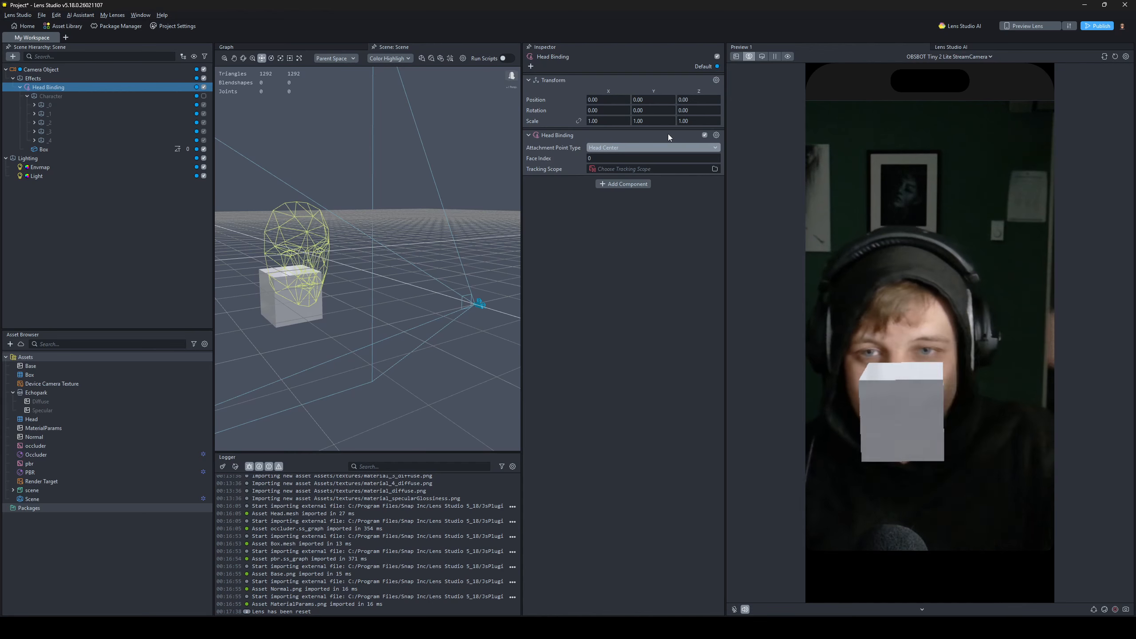
- Try the Forehead, Chin and Mouth Center attachment points on the Head Binding
click(618, 148)
click(639, 210)
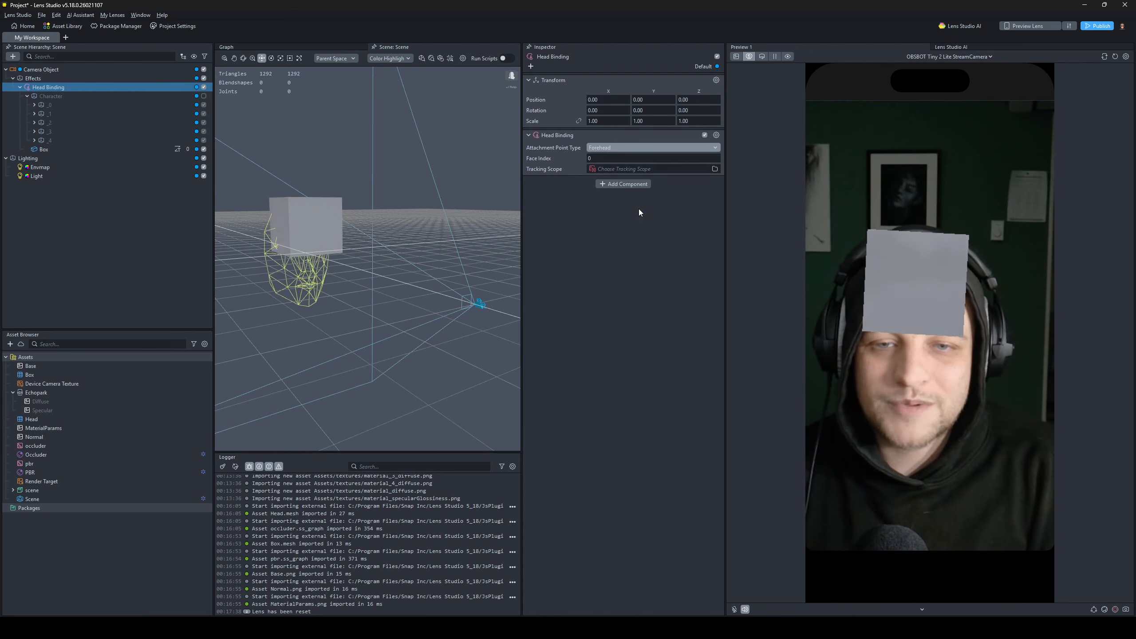
click(616, 149)
click(625, 139)
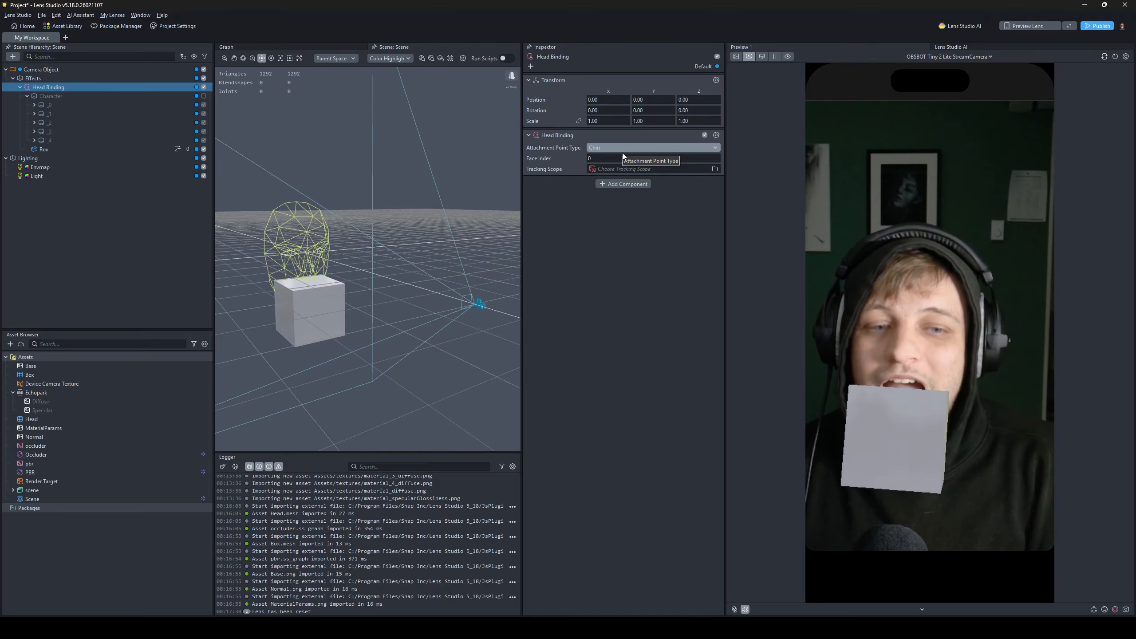
click(623, 149)
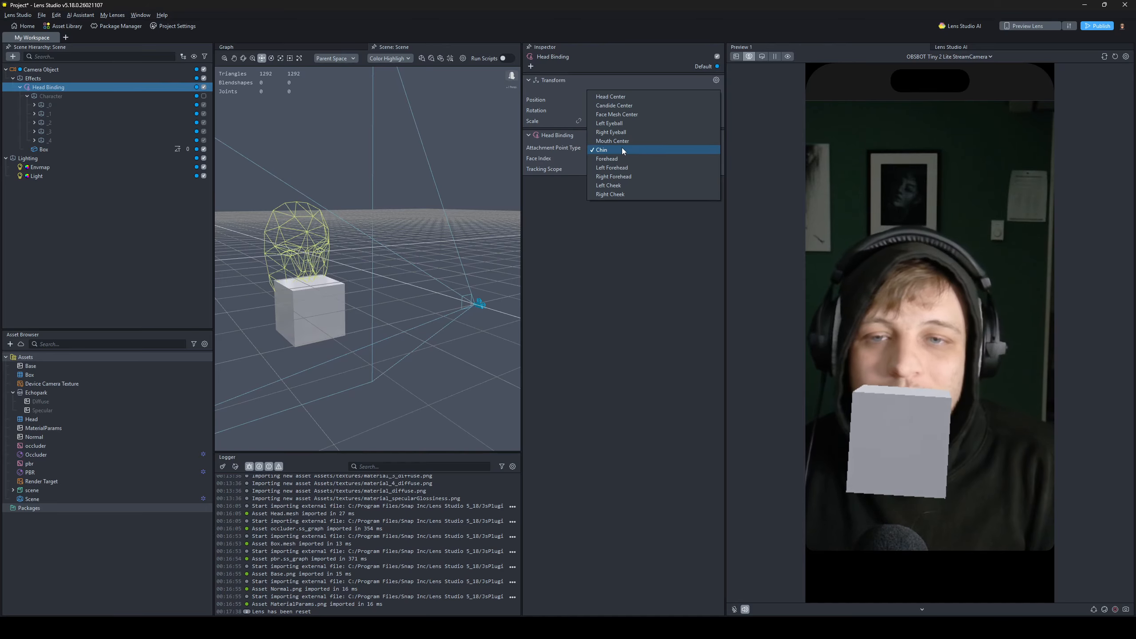
click(626, 141)
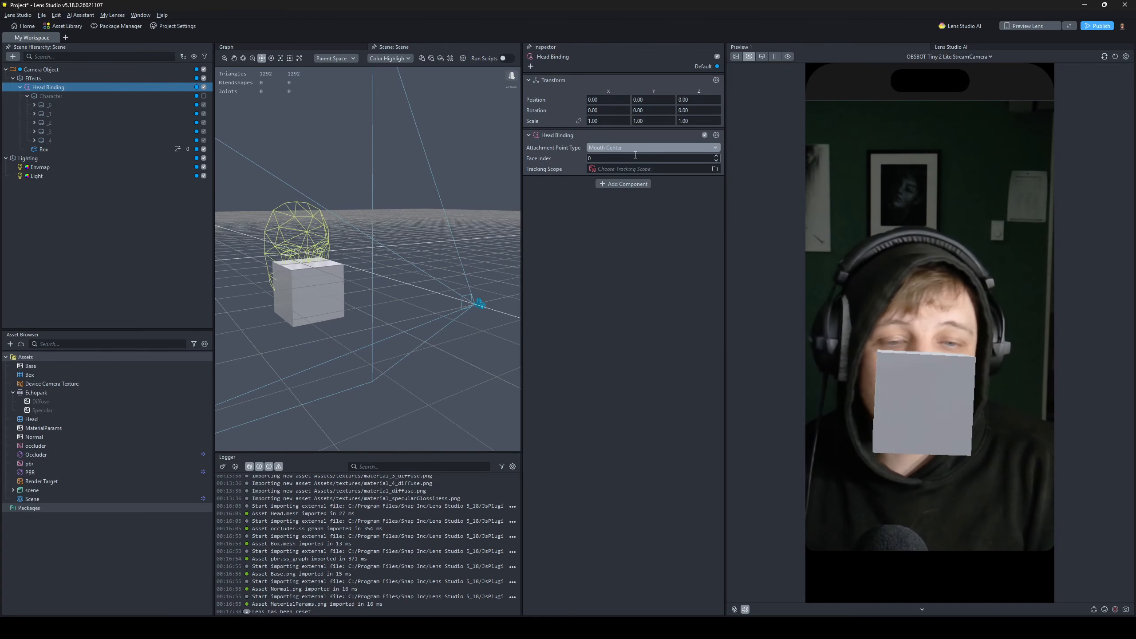
- Set the Head Binding's attachment point type to Face Mesh Center
click(639, 149)
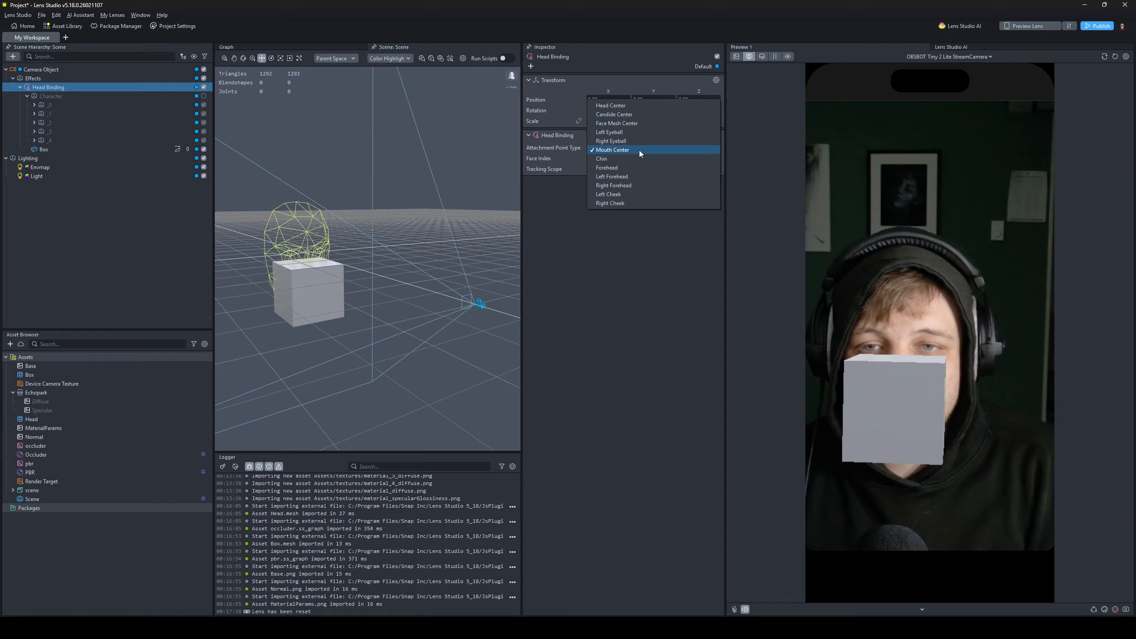
click(627, 116)
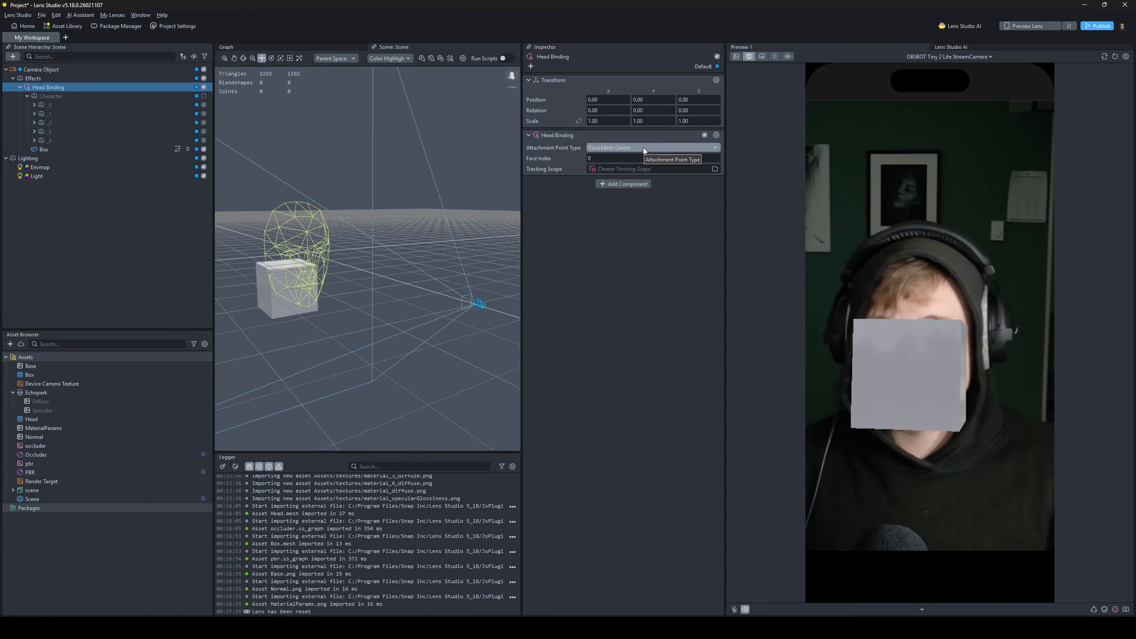
- Delete the test Box from the Head Binding and re-enable the Character object
click(130, 148)
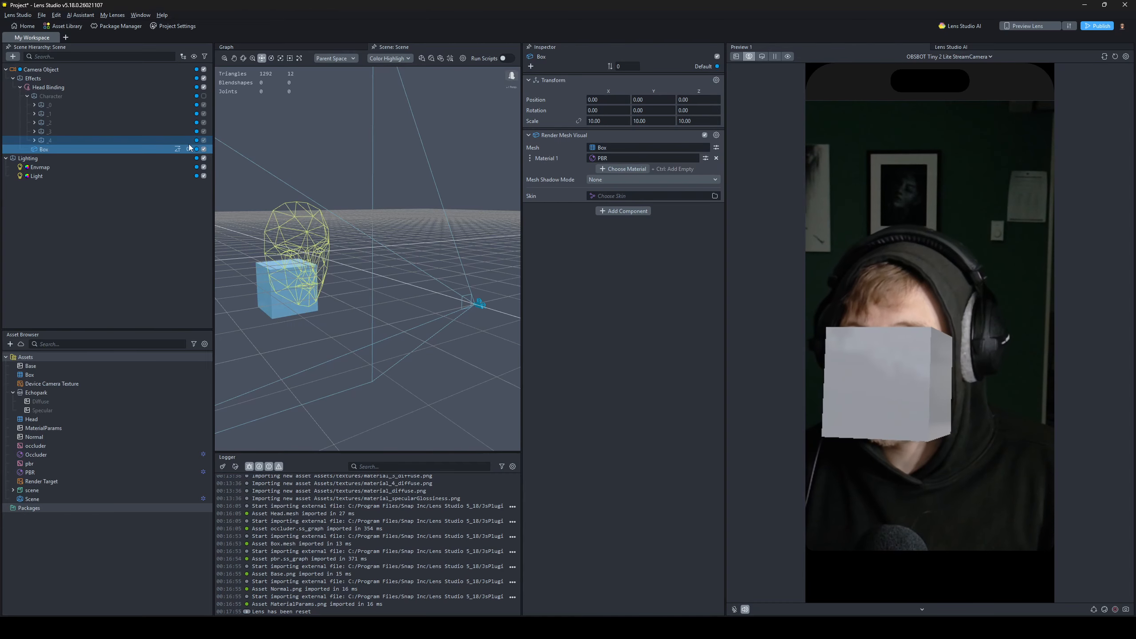
right_click(148, 150)
click(179, 258)
click(67, 97)
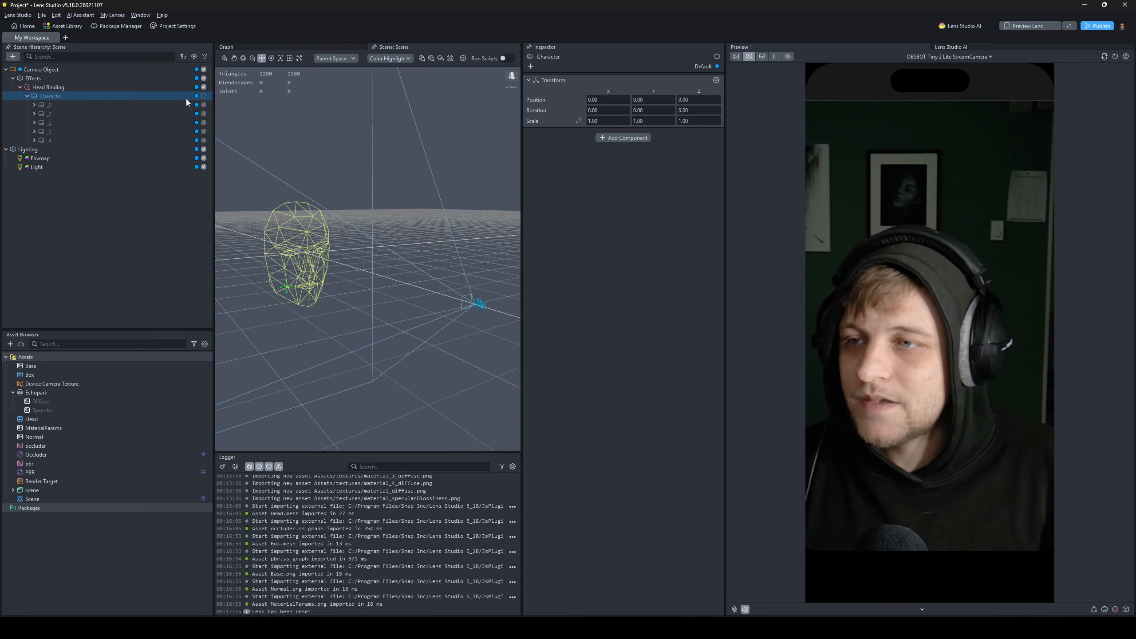
click(204, 97)
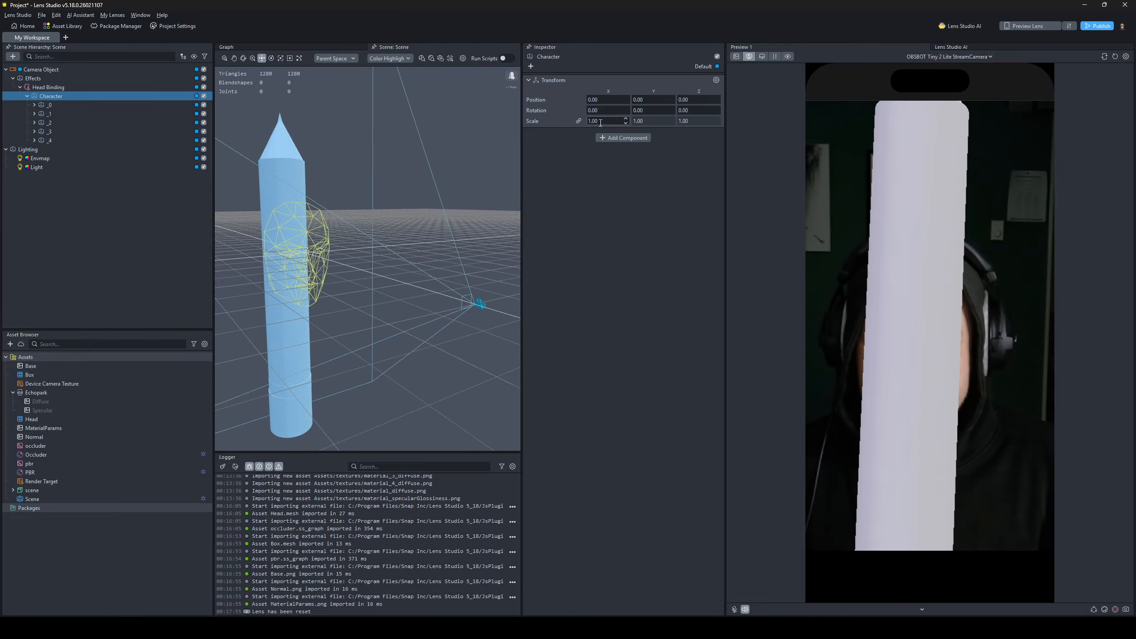
- Scale the Character object uniformly to 0.33 with its scale axes linked
text(0.33)
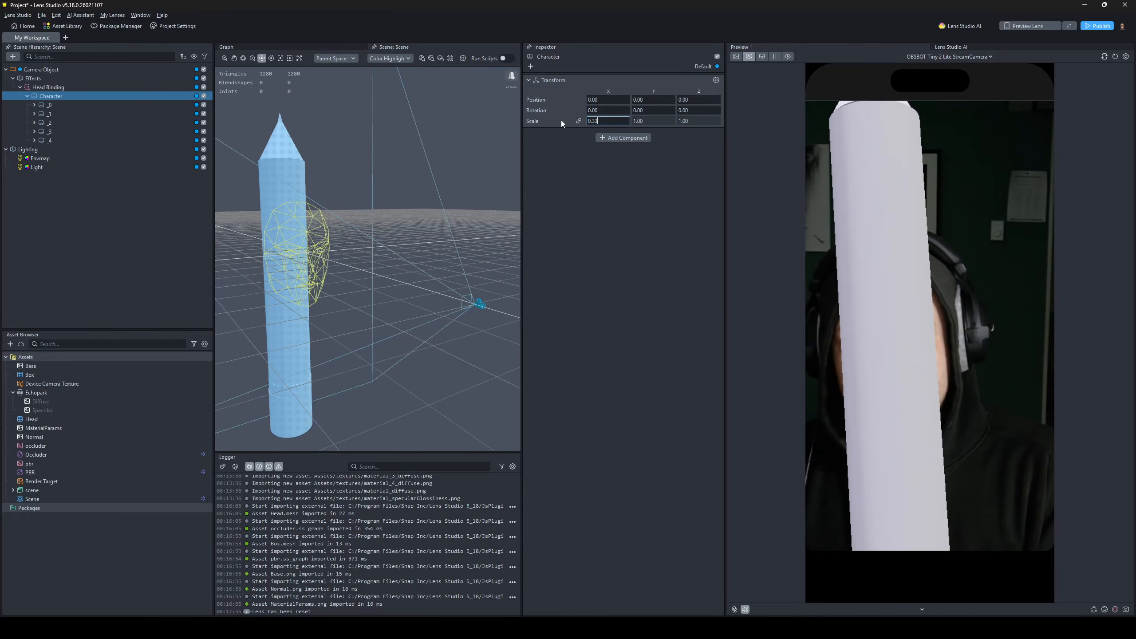
key(Return)
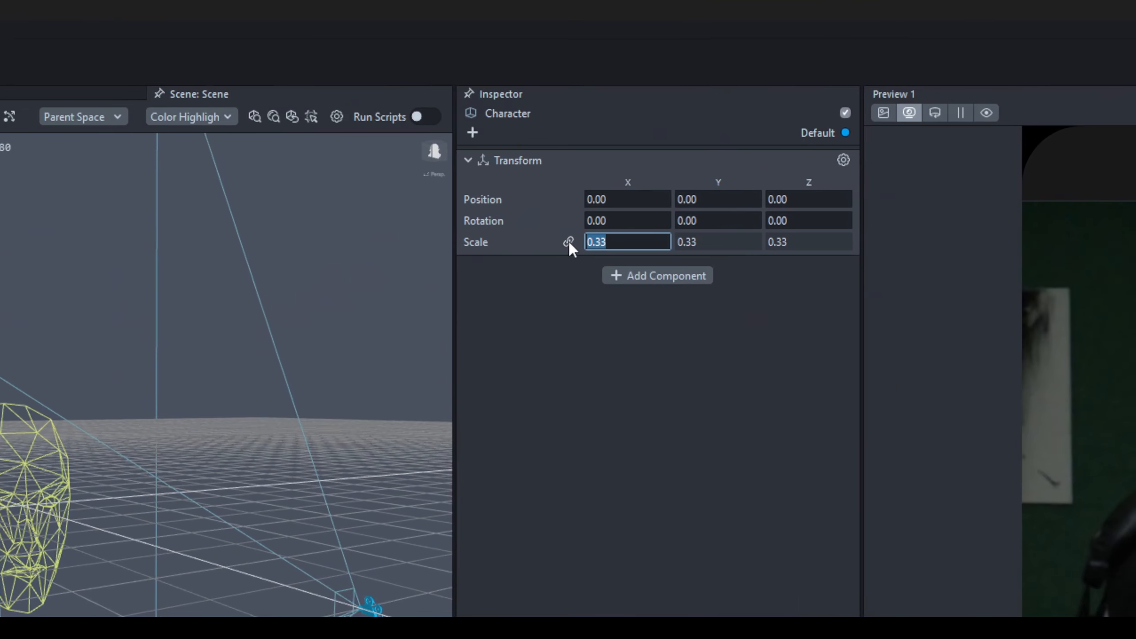
click(579, 122)
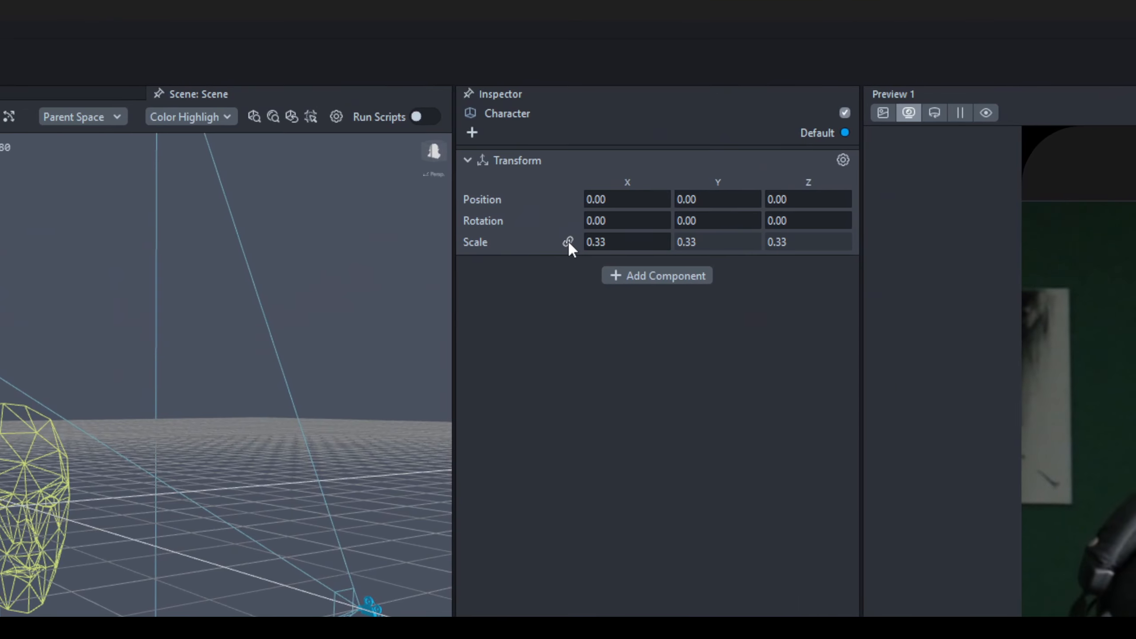
click(618, 244)
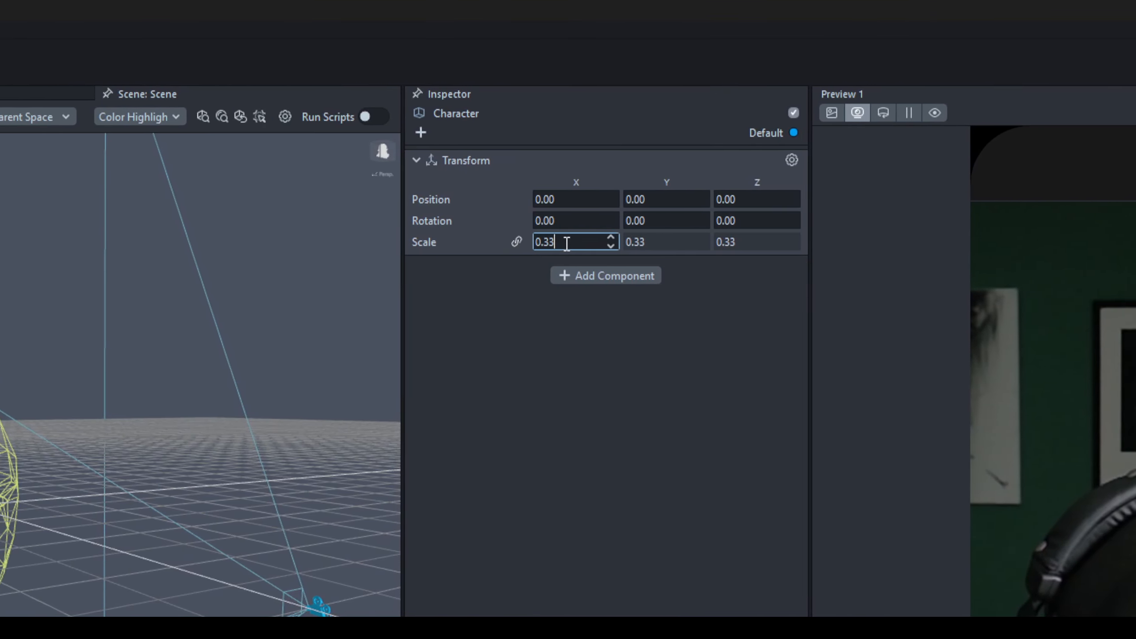
double_click(567, 243)
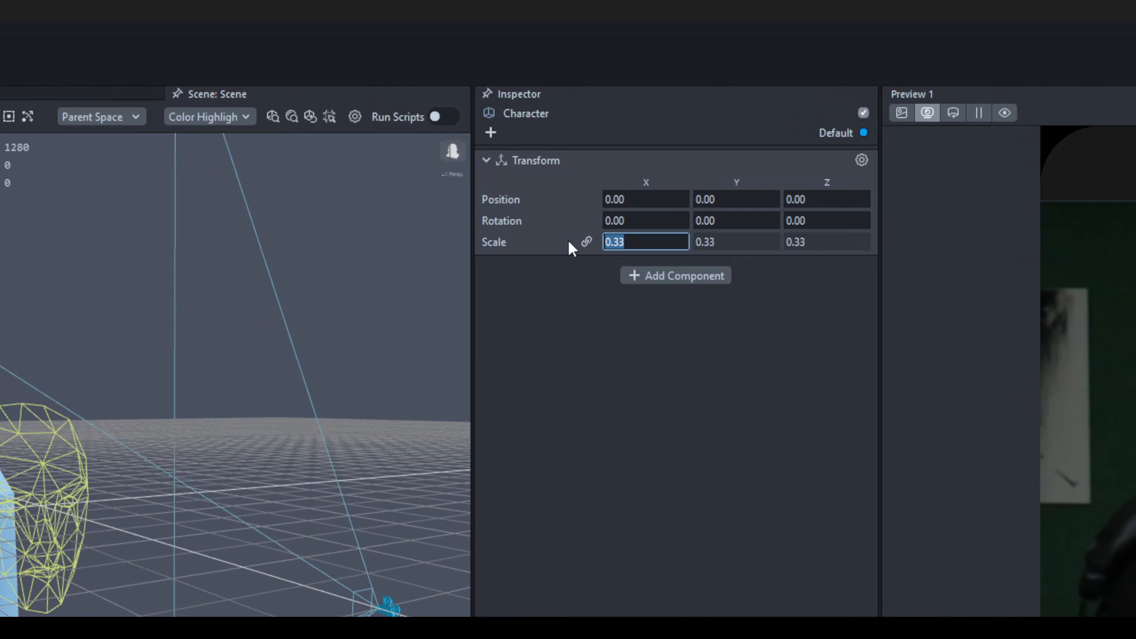
- Unlink the Character's scale axes and set only the Y scale to 1
click(586, 242)
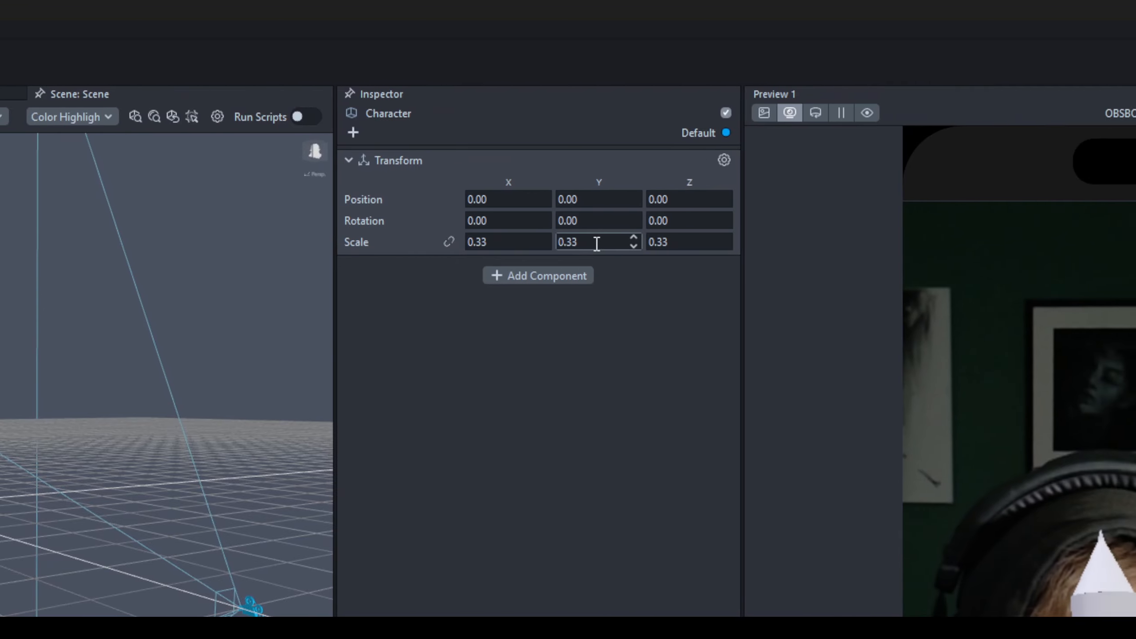
double_click(597, 243)
text(1)
key(Return)
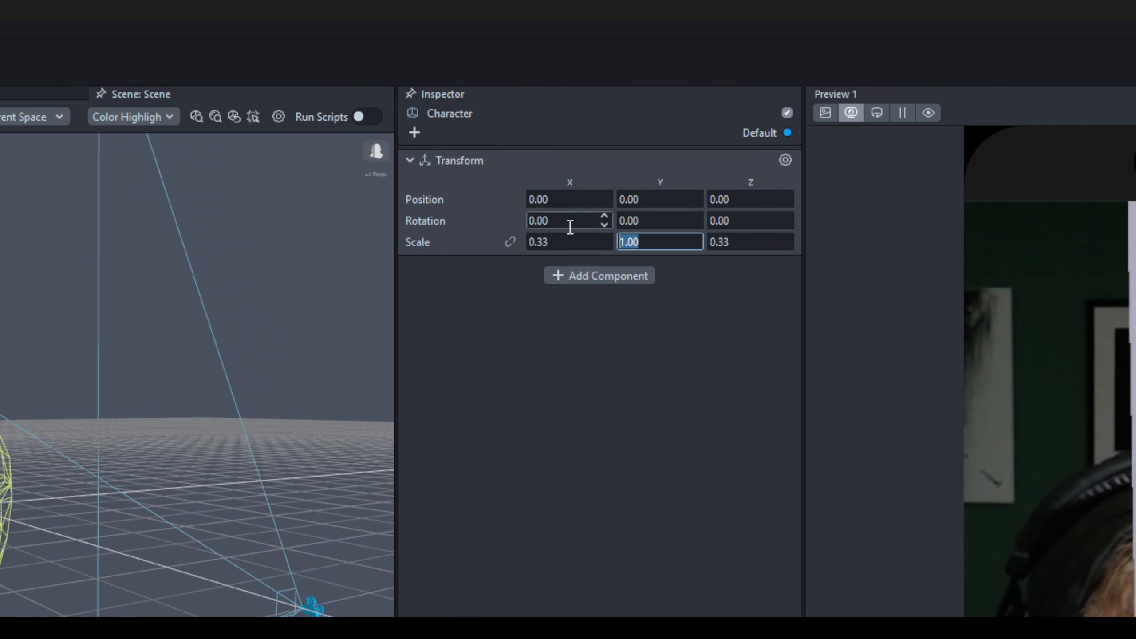
- Set the Character's Y scale back to 0.33 with the scale axes unlinked
double_click(559, 242)
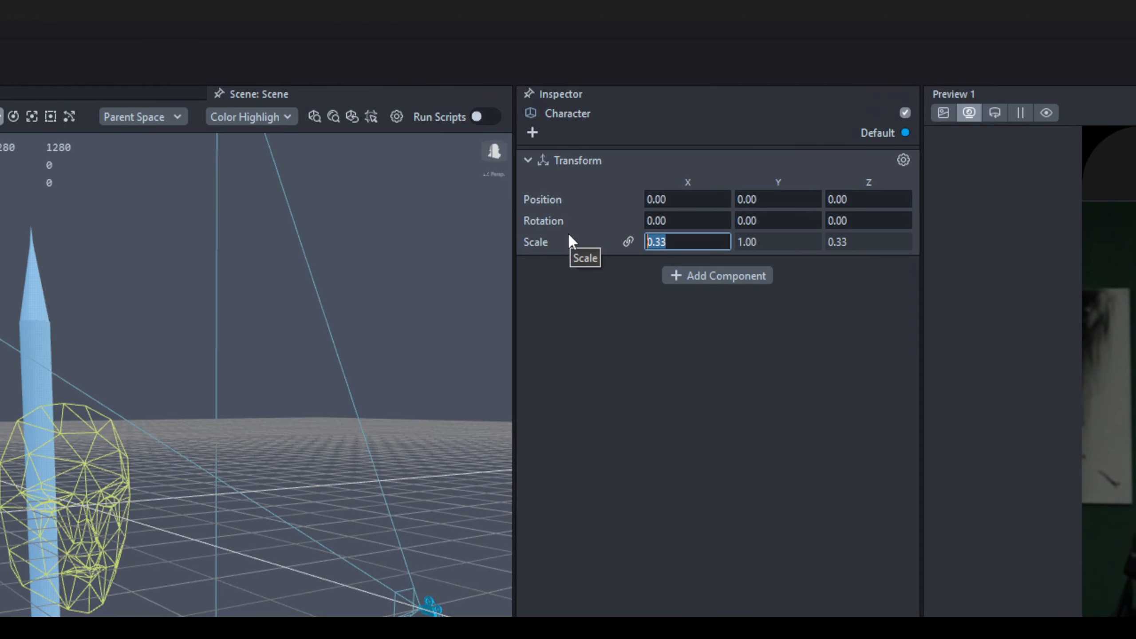
click(627, 242)
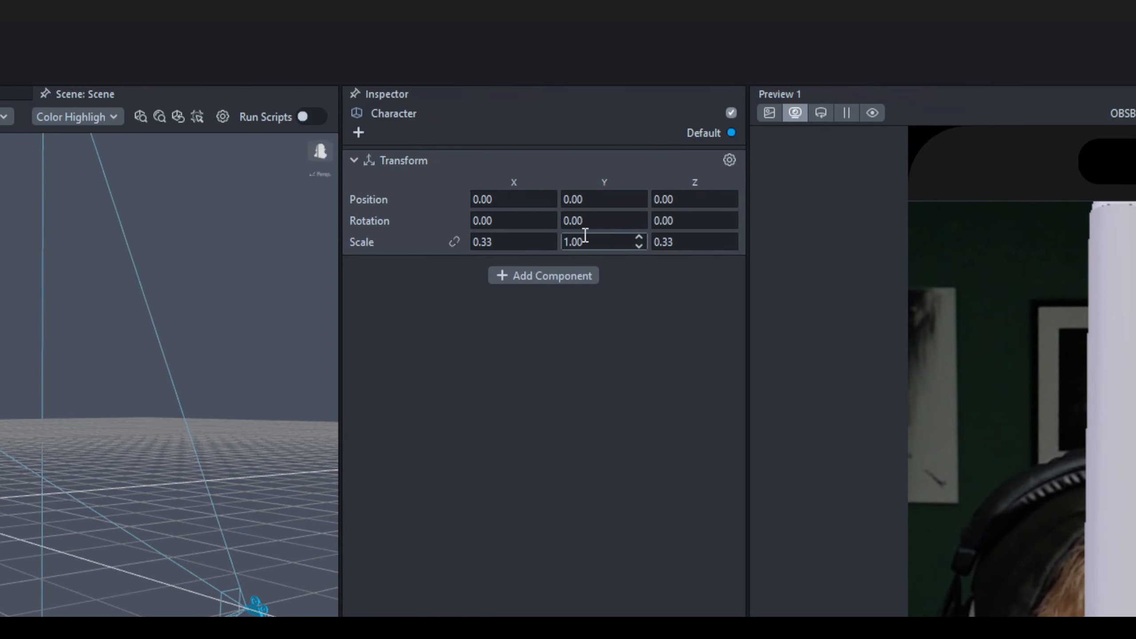
double_click(585, 242)
text(0.33)
key(Return)
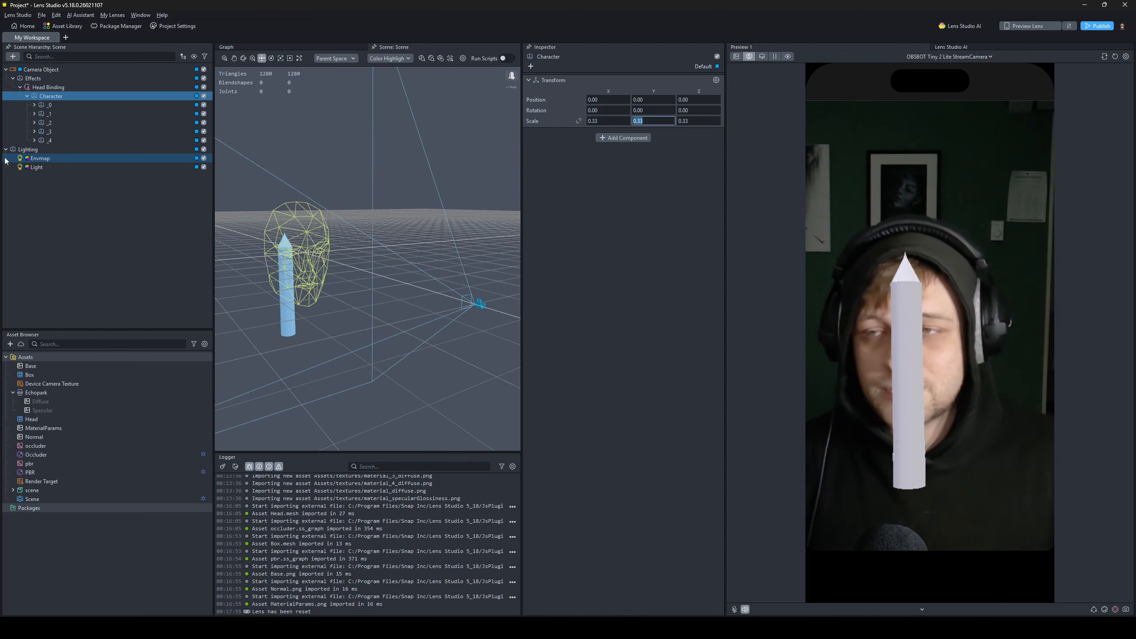
- Add a new Camera object to the scene at the root level, outside the existing Camera Object
click(6, 69)
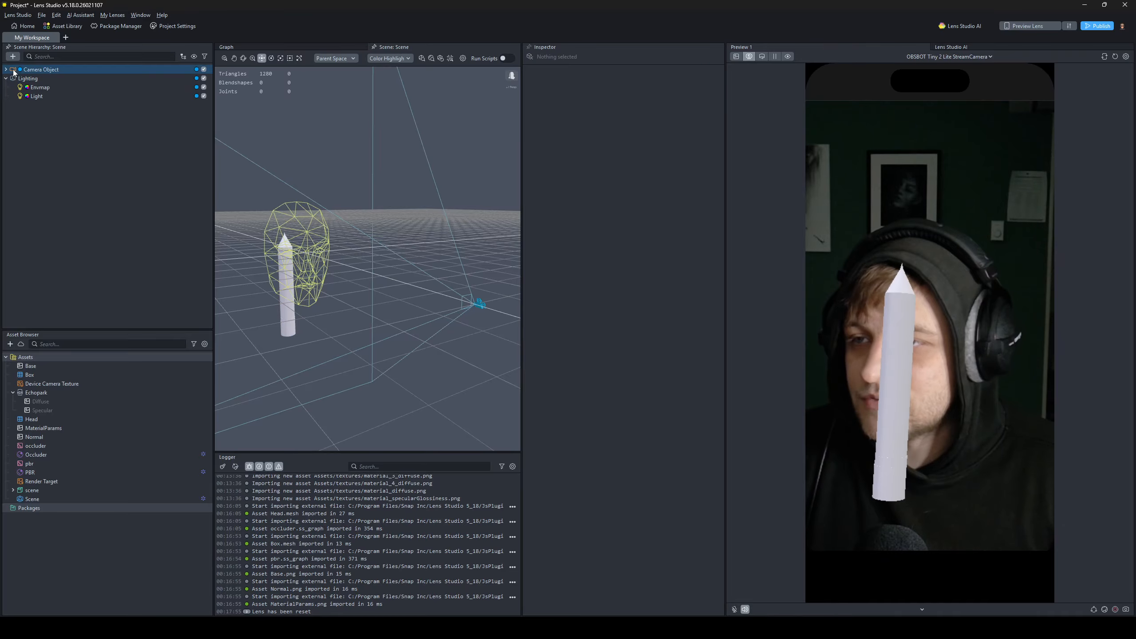
click(13, 57)
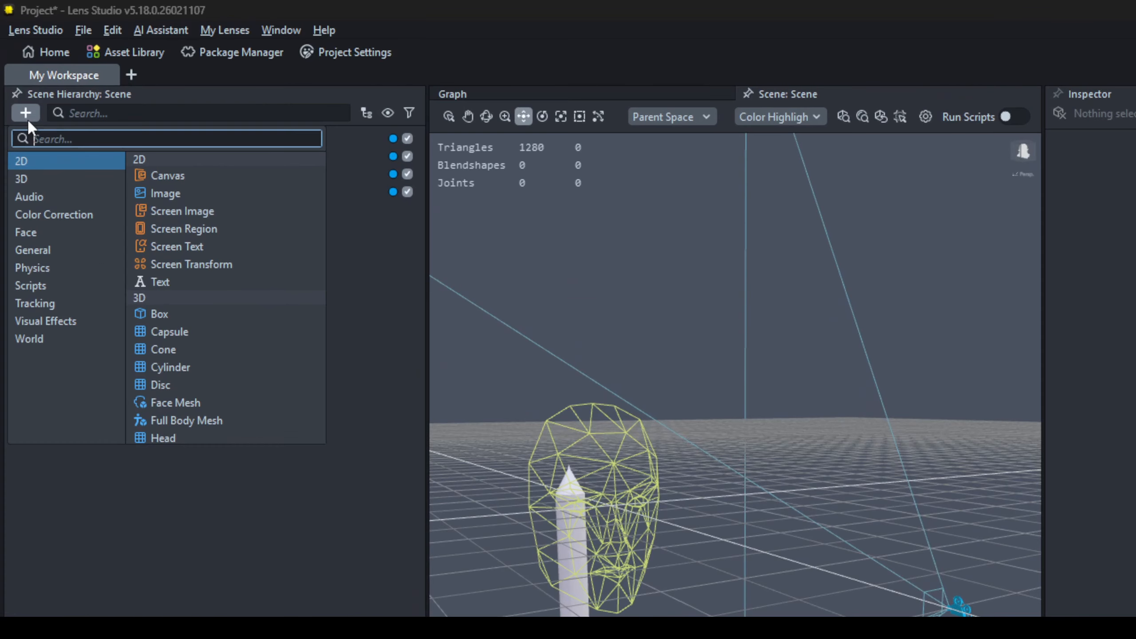
text(head)
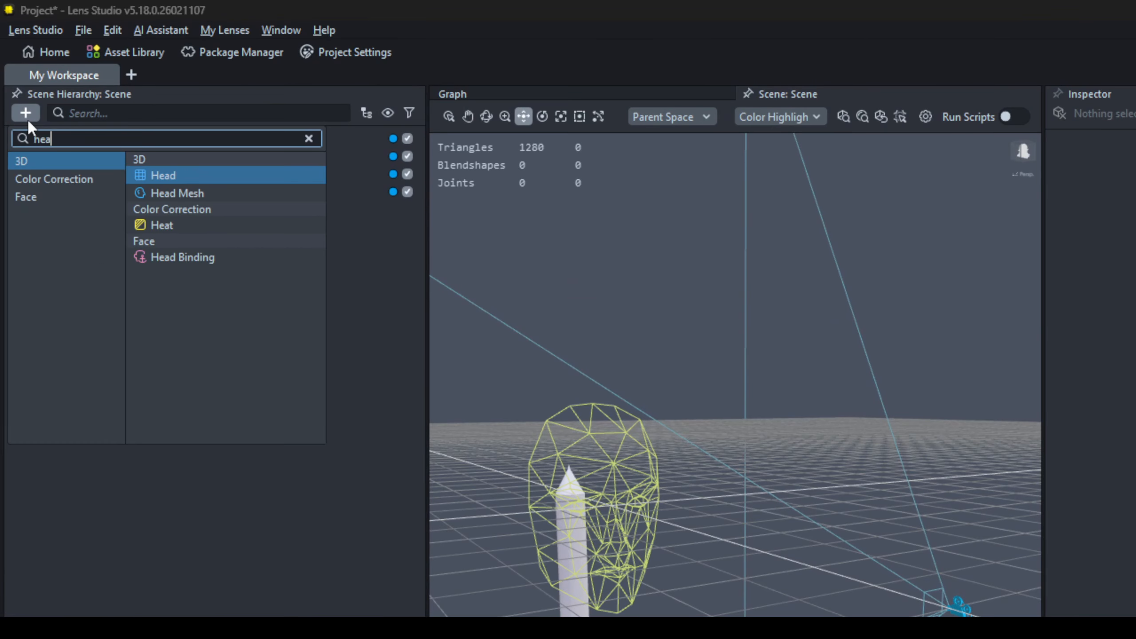
key(BackSpace)
key(BackSpace)
key(BackSpace)
key(BackSpace)
text(camera)
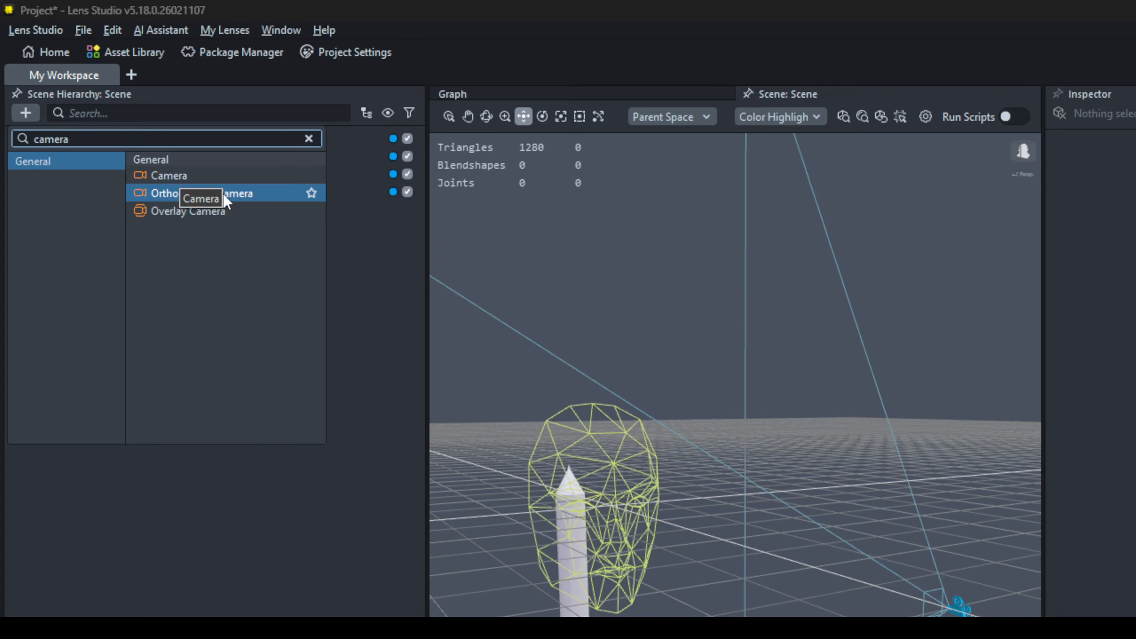
click(220, 178)
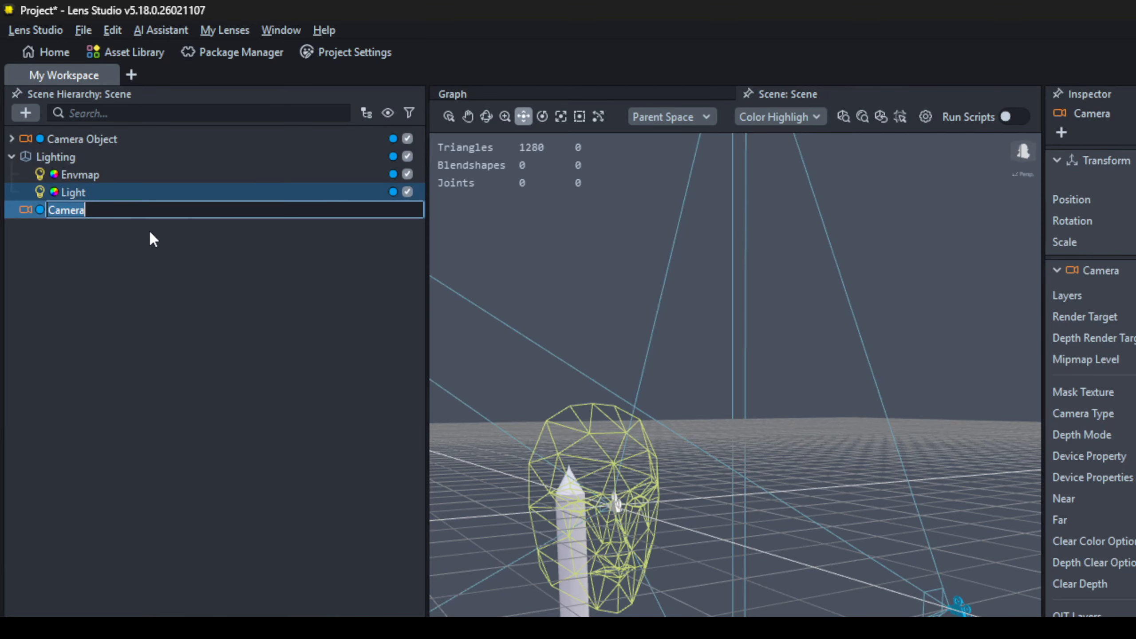
- Name the new camera User Cam and move it above Camera Object in the scene hierarchy
text(User Cam)
key(BackSpace)
key(BackSpace)
text(am)
key(Return)
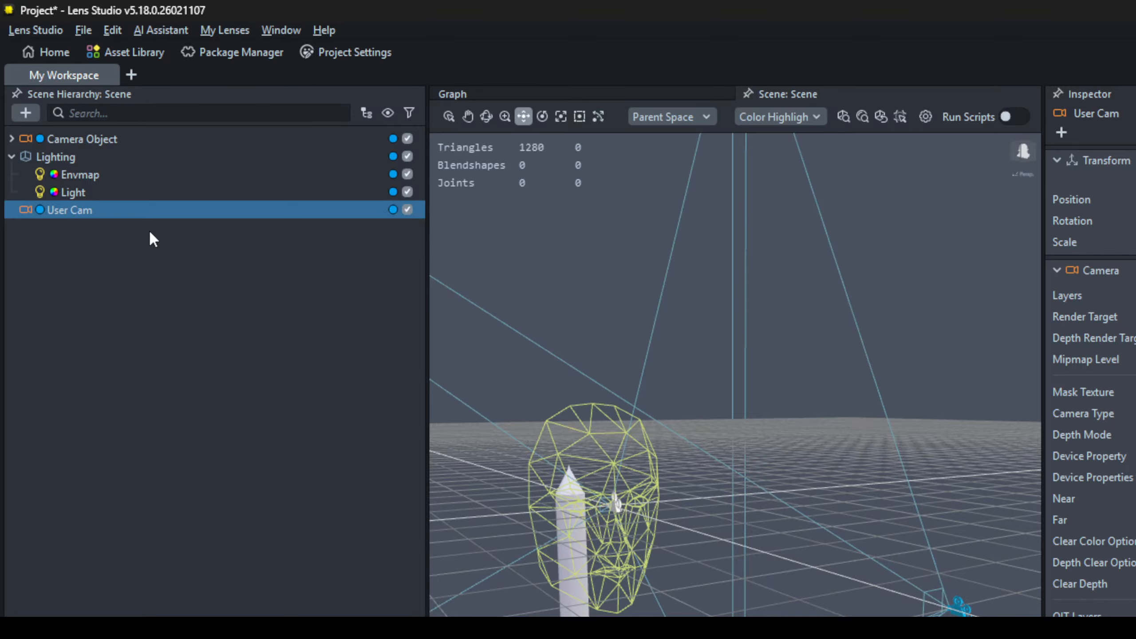
drag(53, 206, 127, 130)
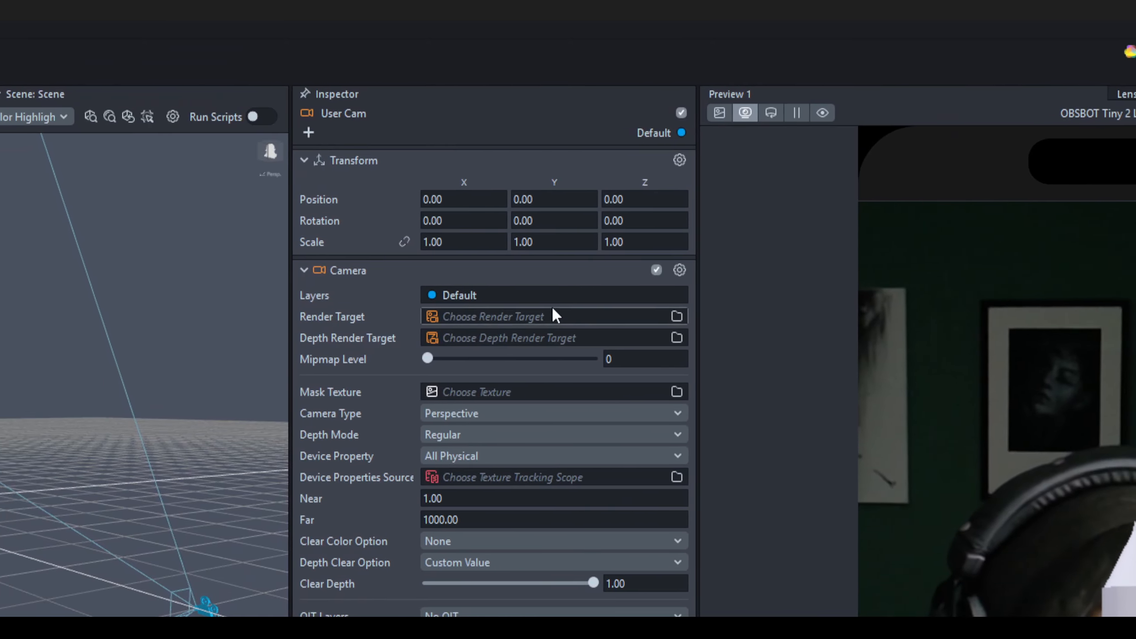
- Create a layer named User Perspective and make it the only layer rendered by User Cam
click(551, 209)
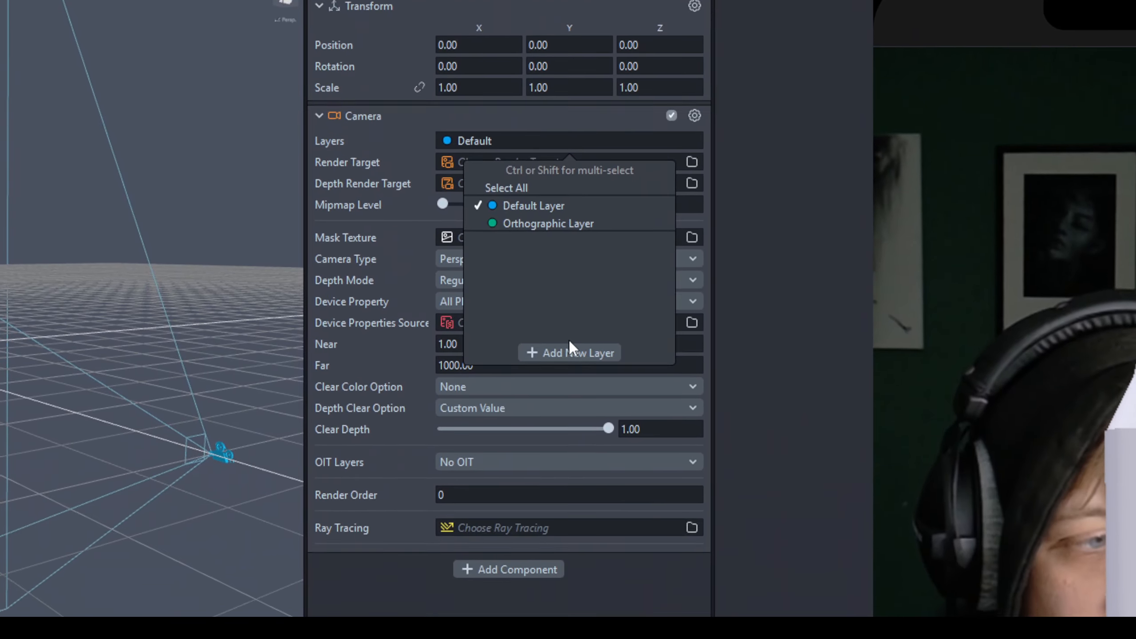
click(575, 508)
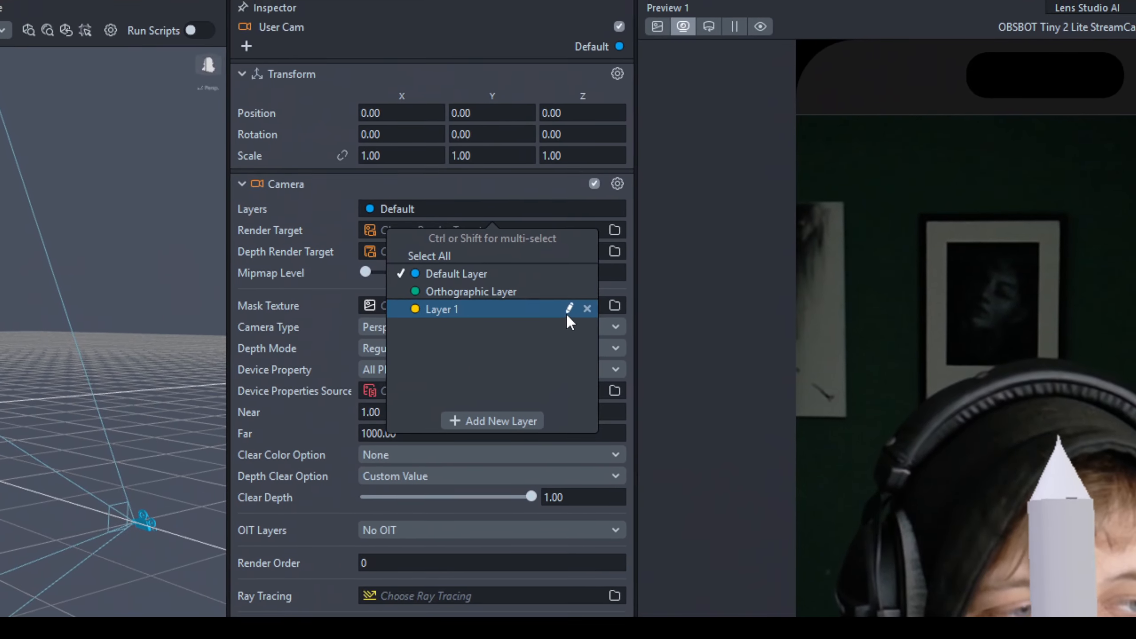
click(622, 276)
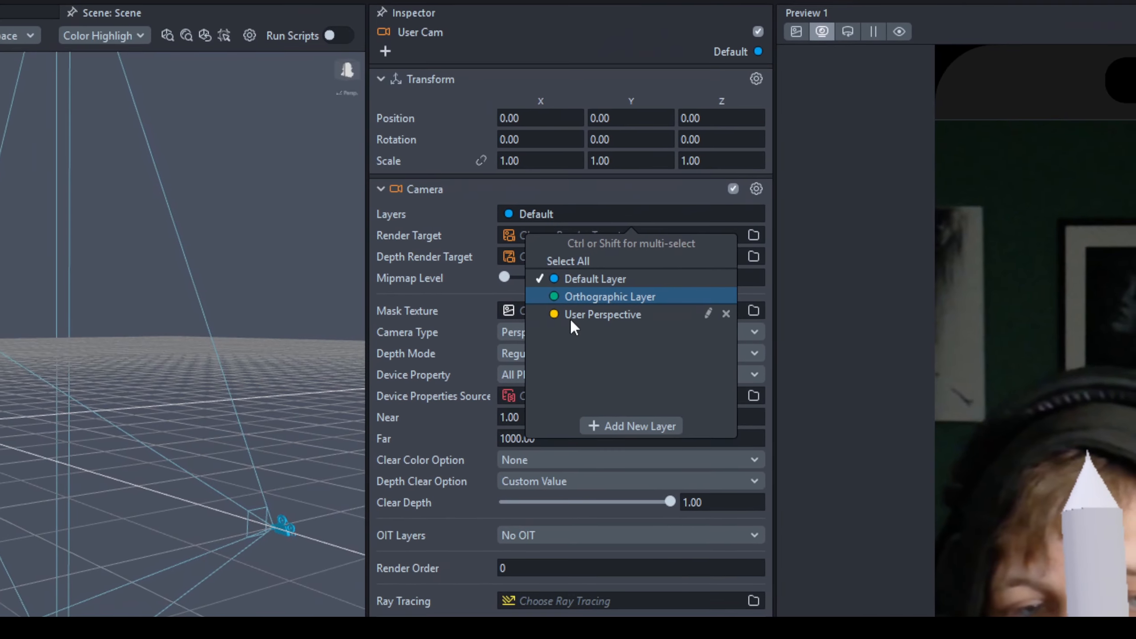
click(502, 318)
click(586, 358)
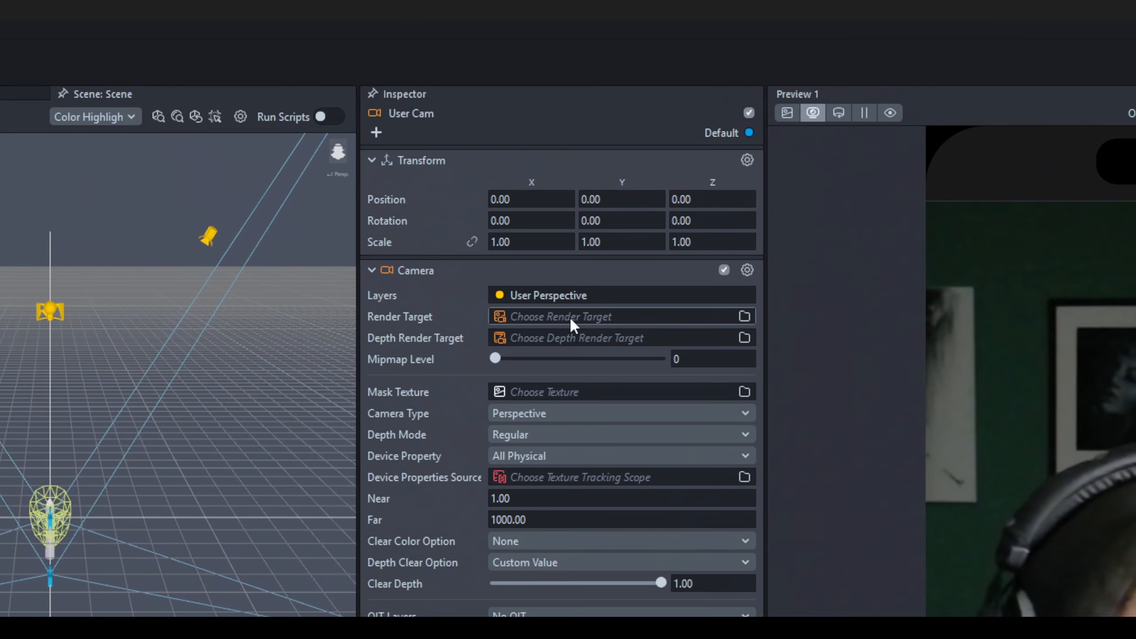
- Create a new render target asset and assign it as User Cam's Render Target
click(570, 316)
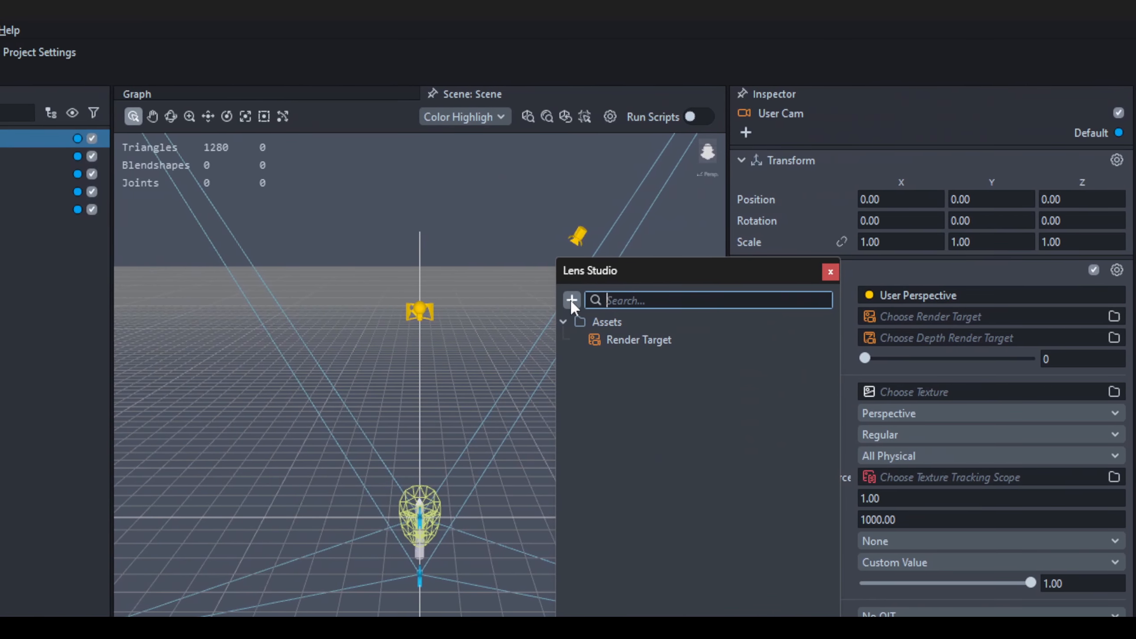
click(202, 301)
click(582, 363)
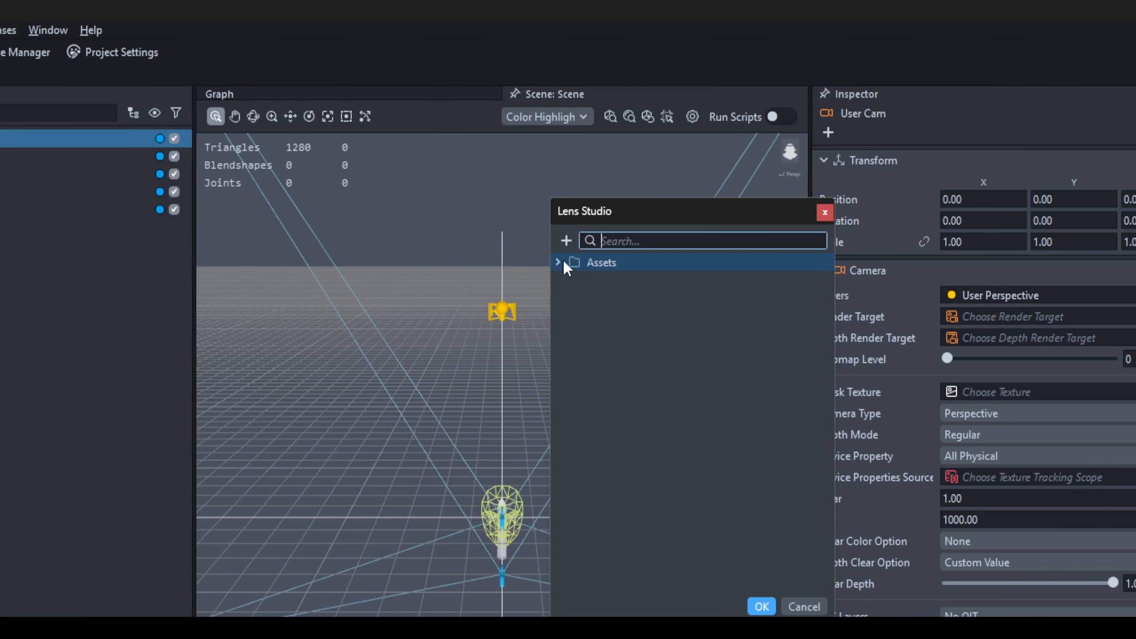
click(437, 310)
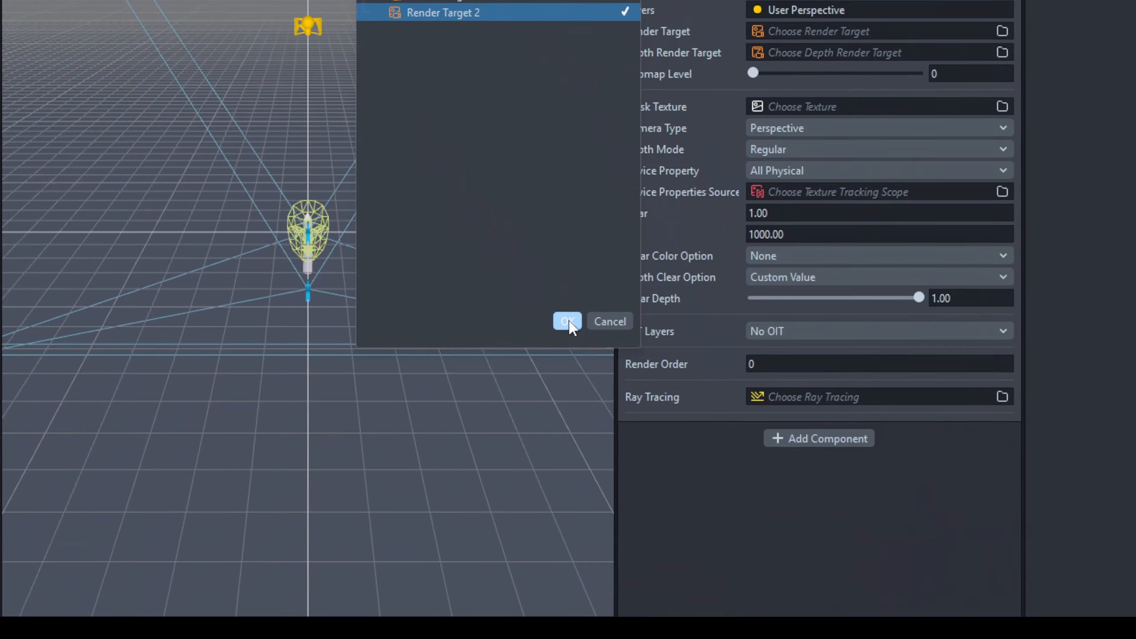
click(633, 451)
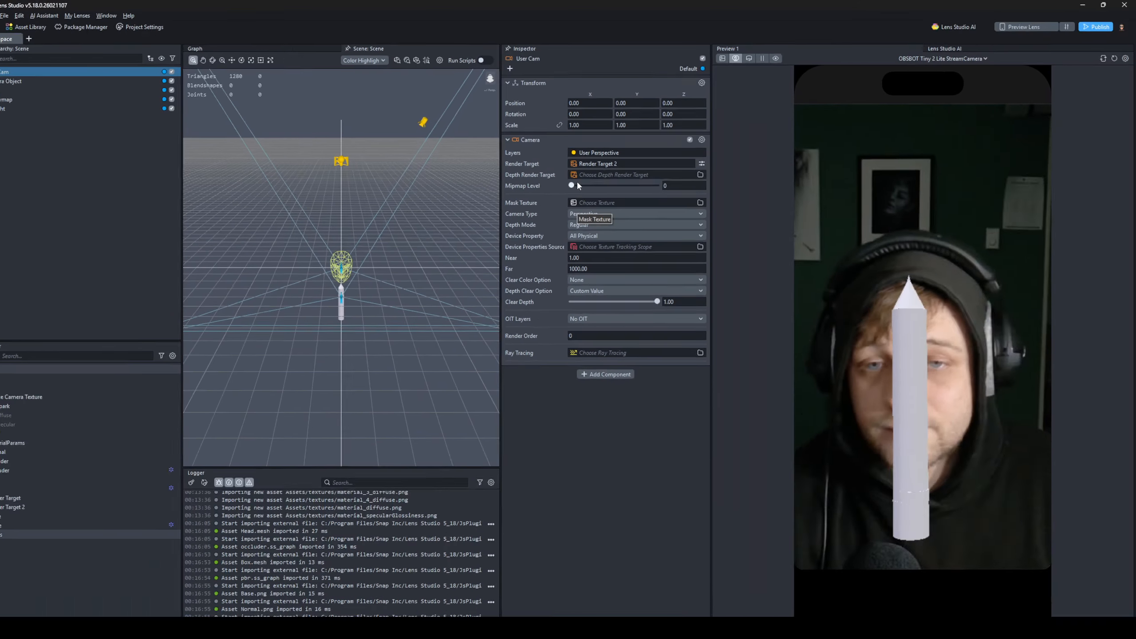
- Rename the render target assigned to User Cam as User Render
right_click(834, 32)
click(650, 172)
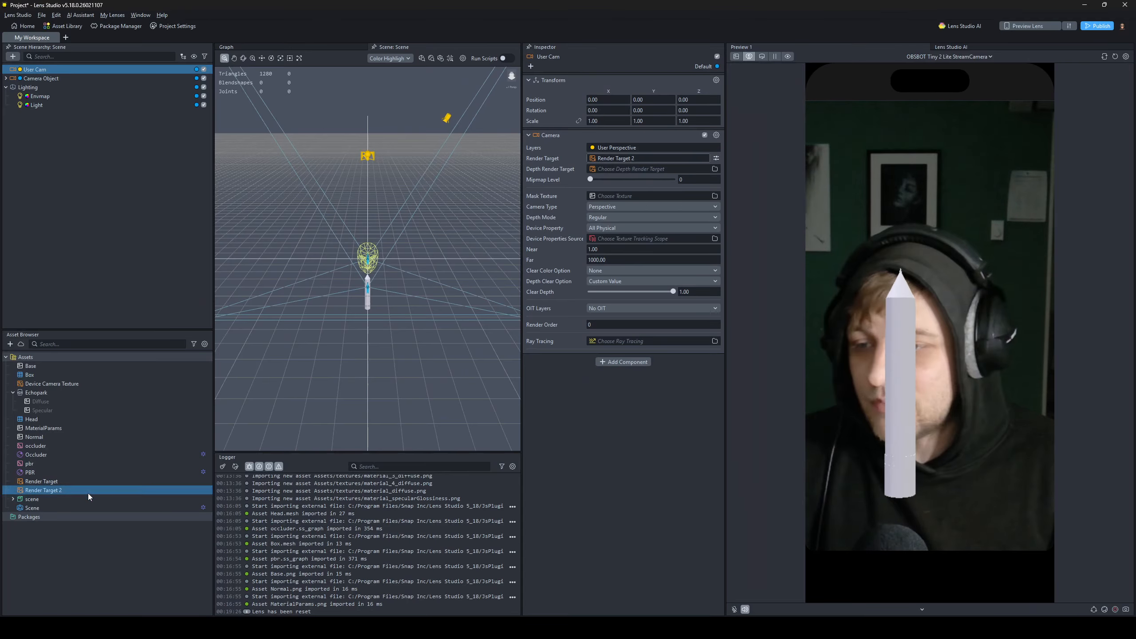
right_click(88, 491)
text(User Render)
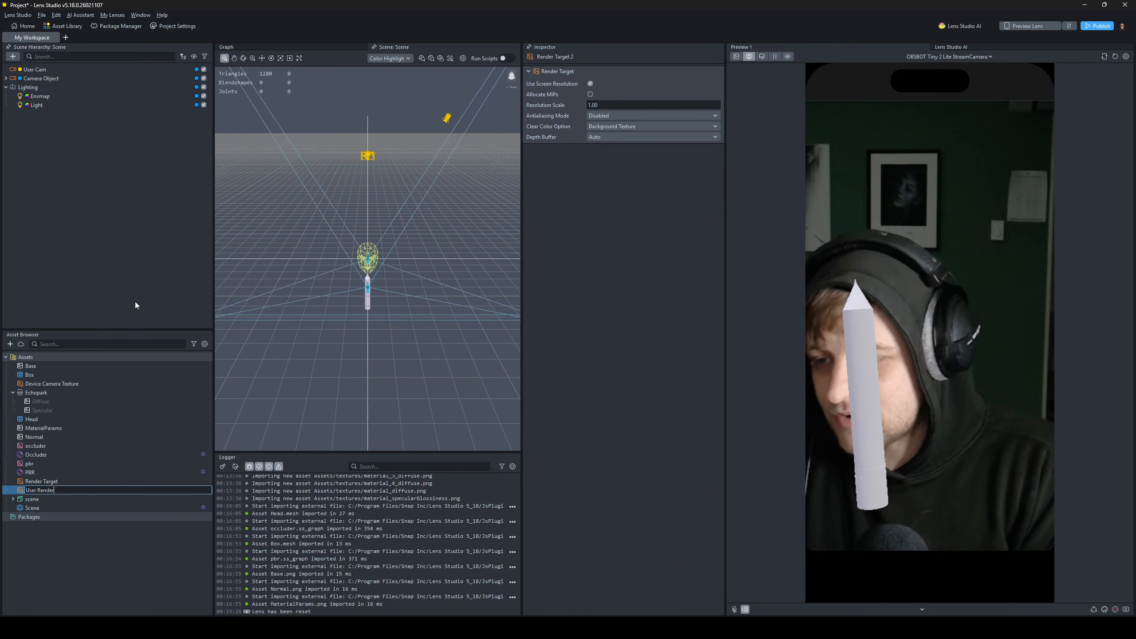
key(Return)
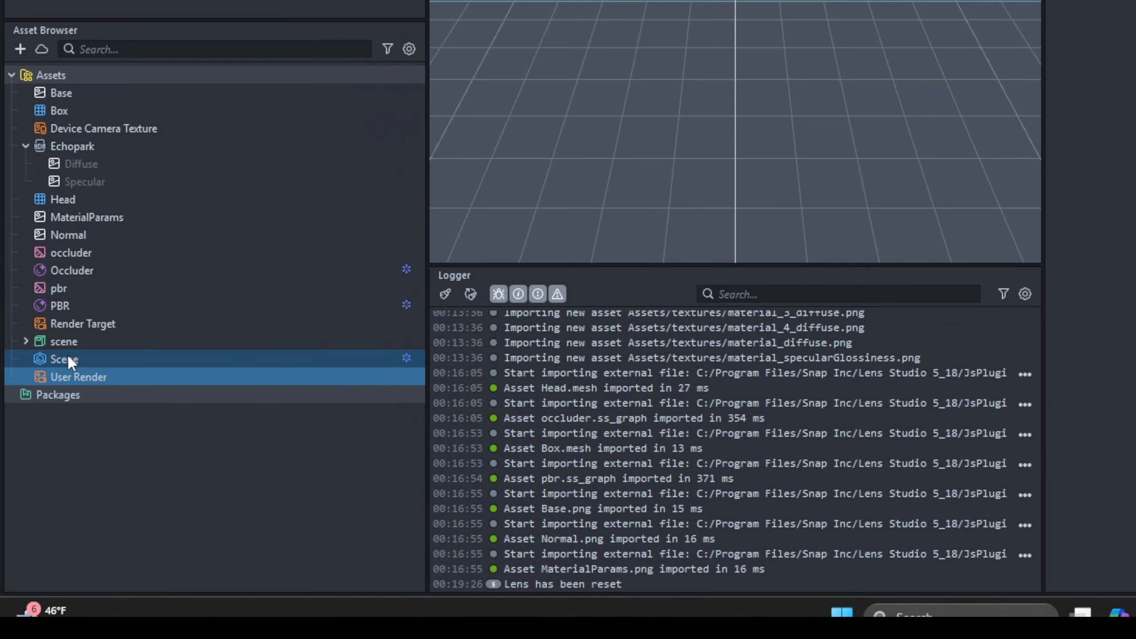
- Set the Scene asset's Live Target to User Render
click(90, 359)
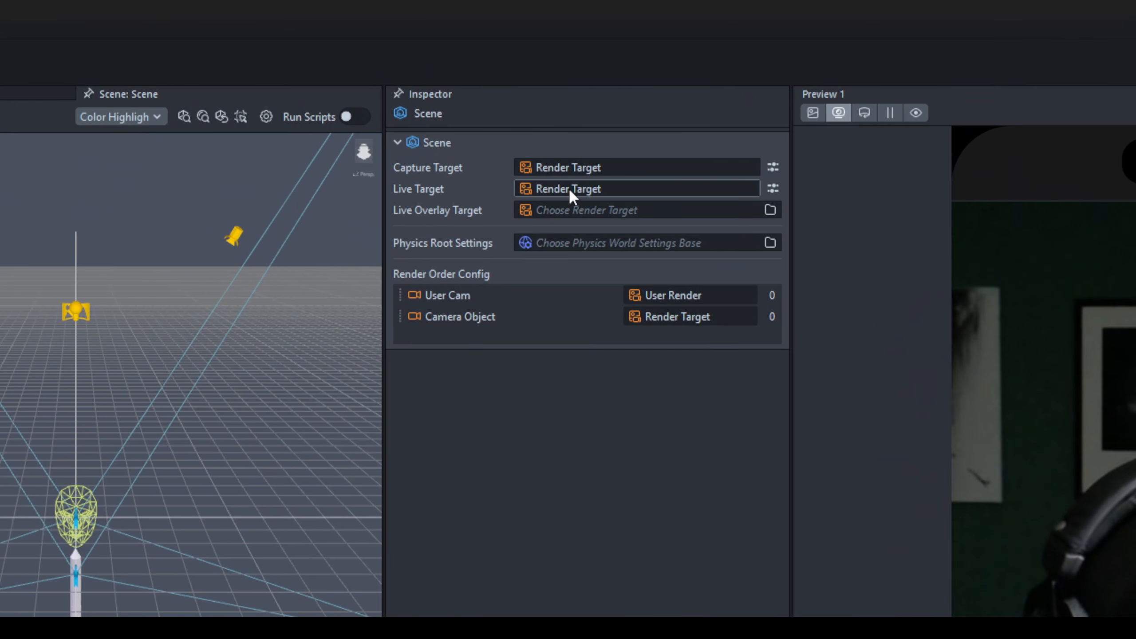
click(570, 191)
click(320, 229)
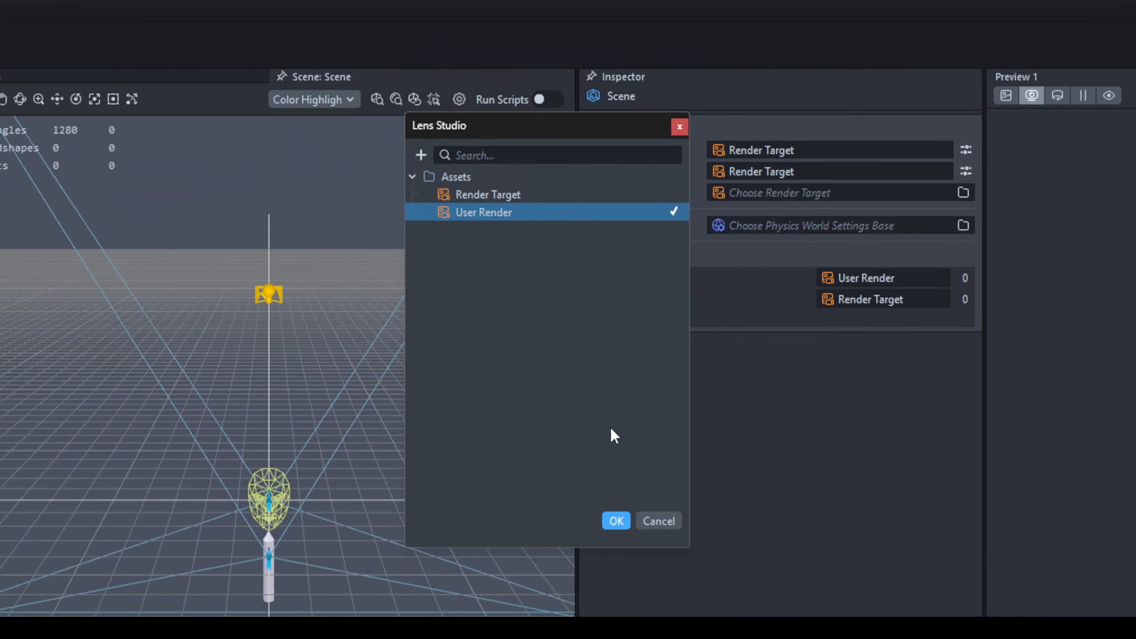
click(616, 521)
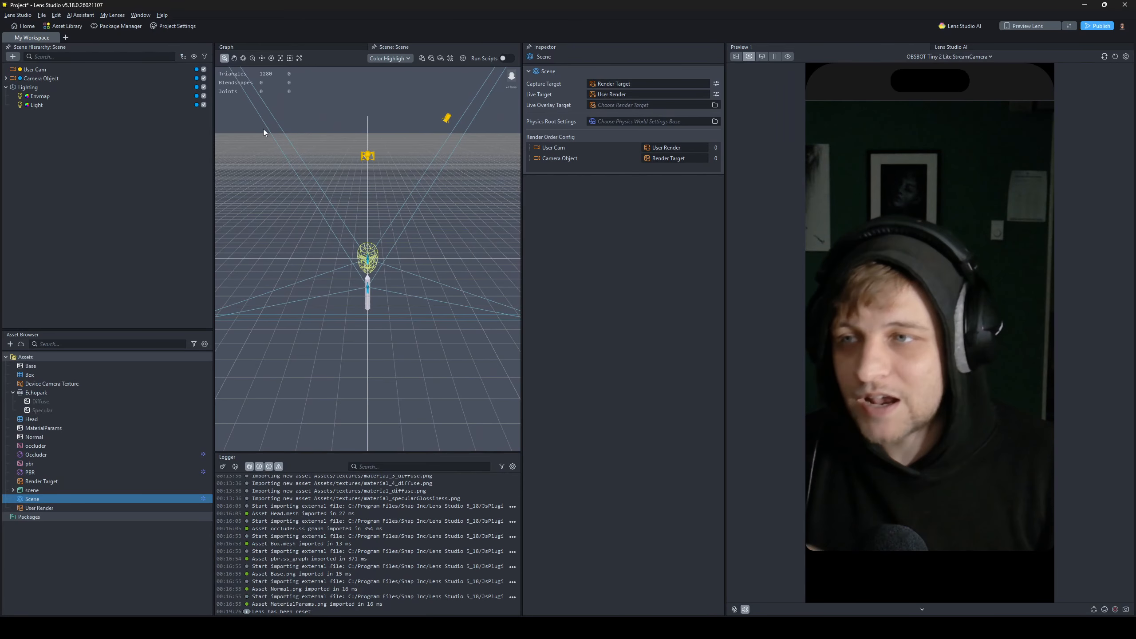
- Add a Face Retouch effect to the scene and make it a child of User Cam
click(77, 69)
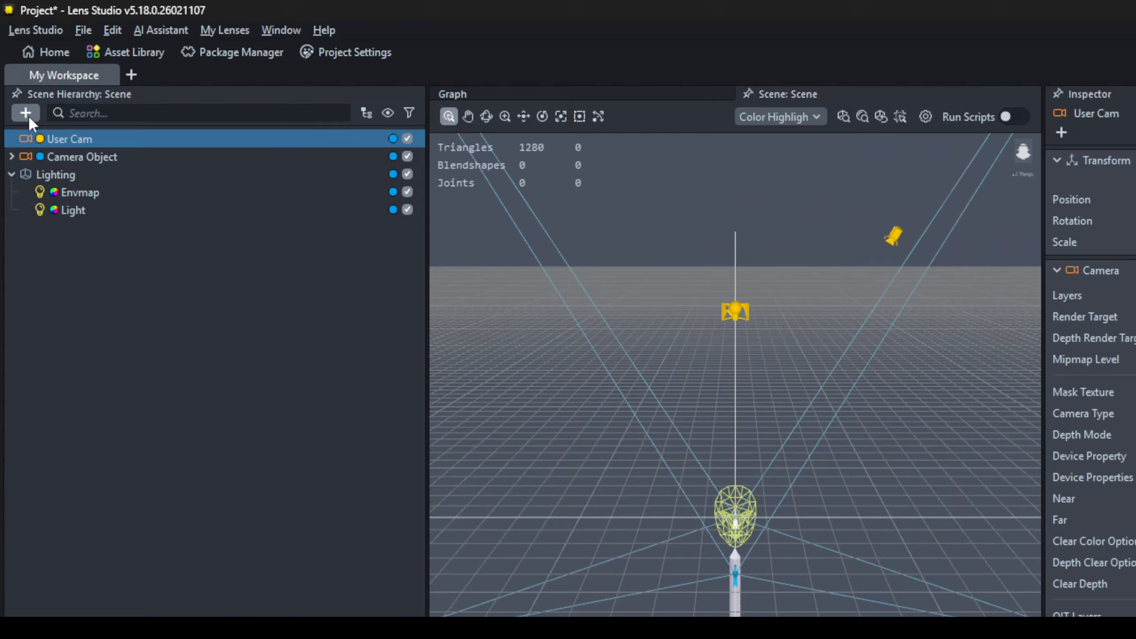
click(13, 57)
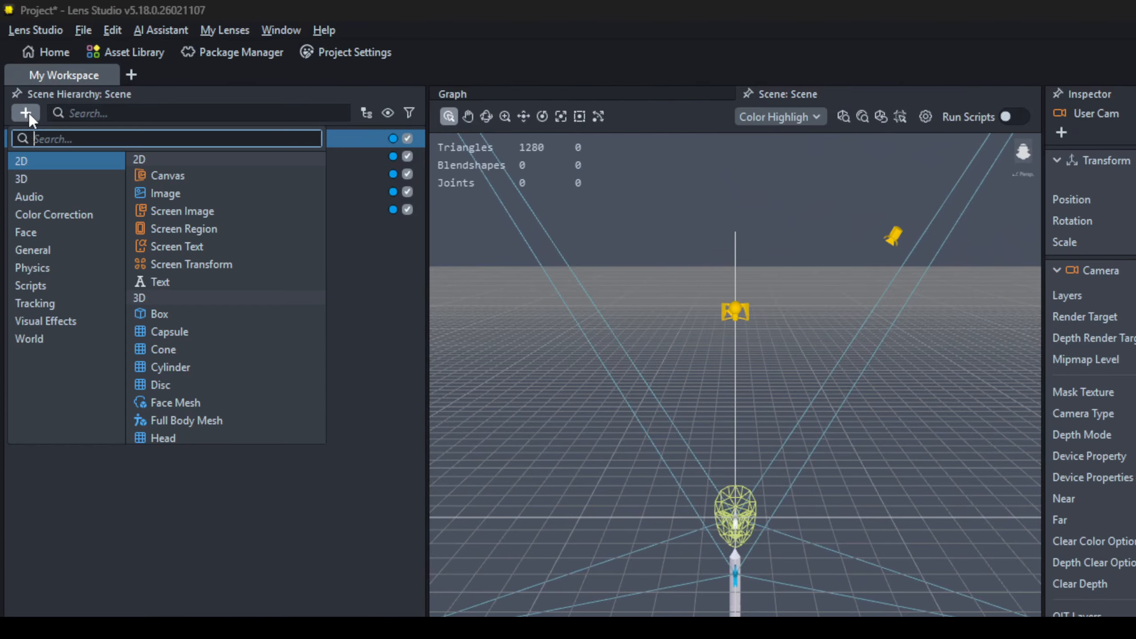
text(face)
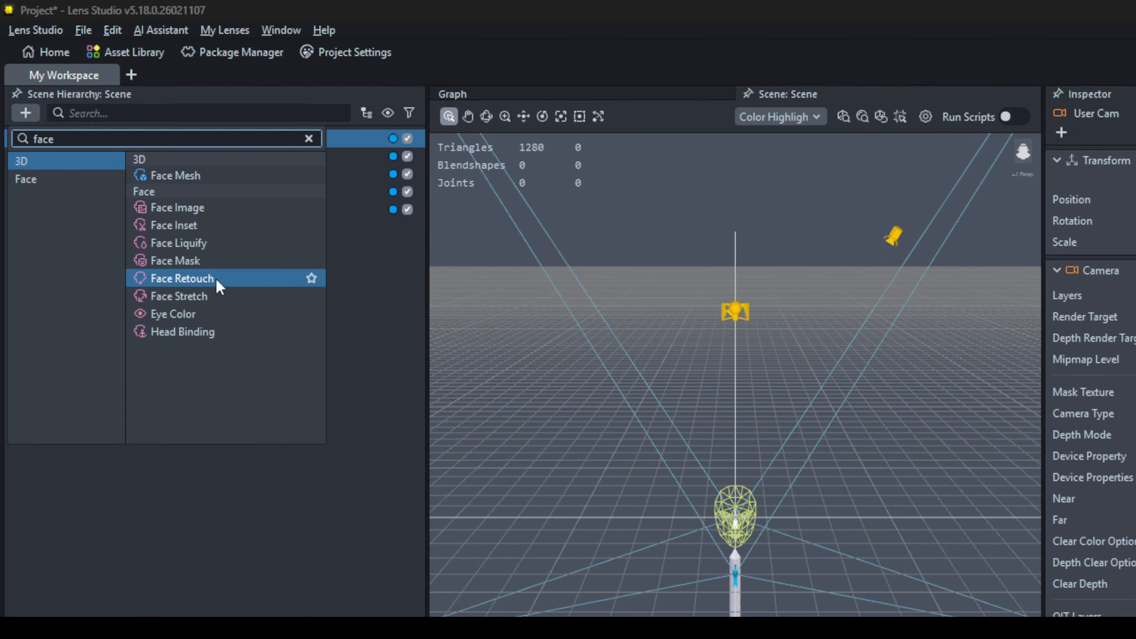
click(217, 281)
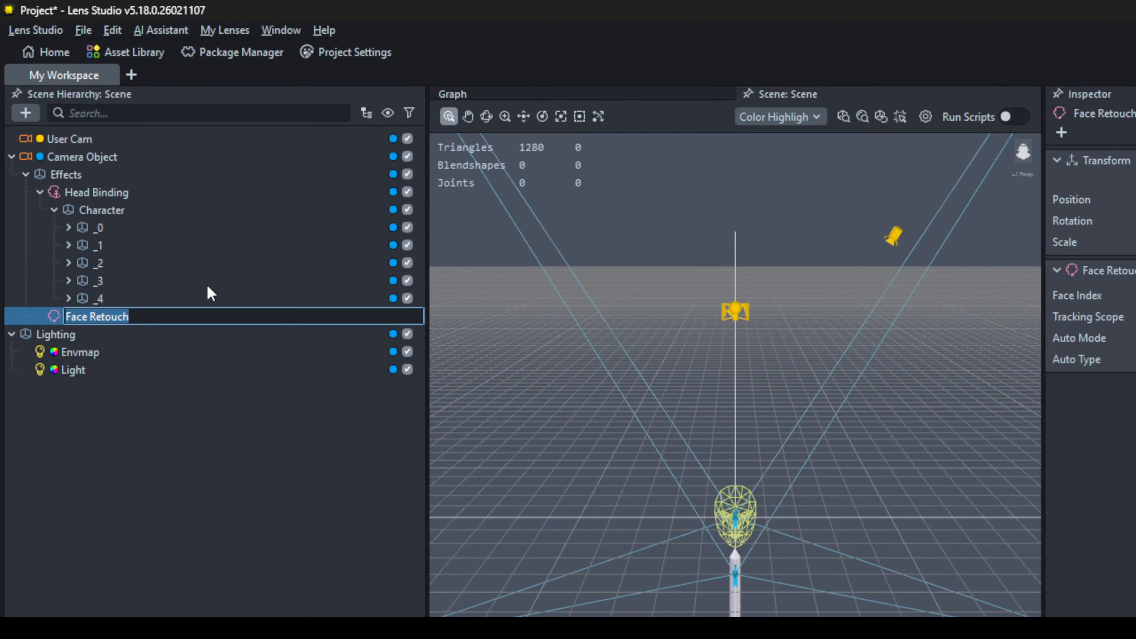
key(Return)
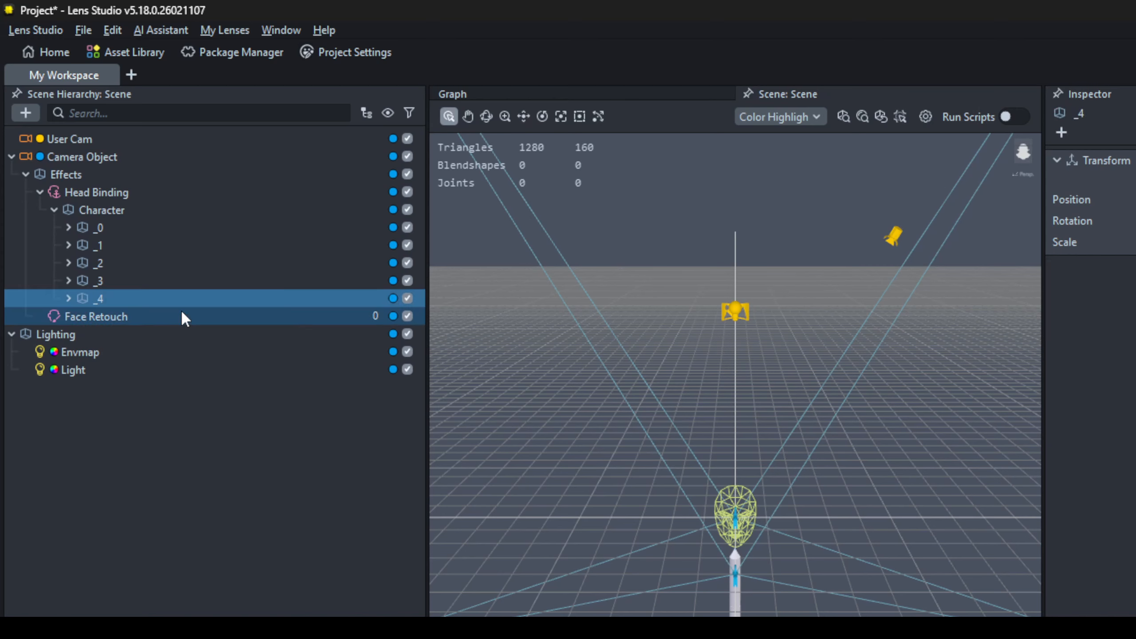
click(185, 309)
drag(111, 310, 147, 139)
click(12, 139)
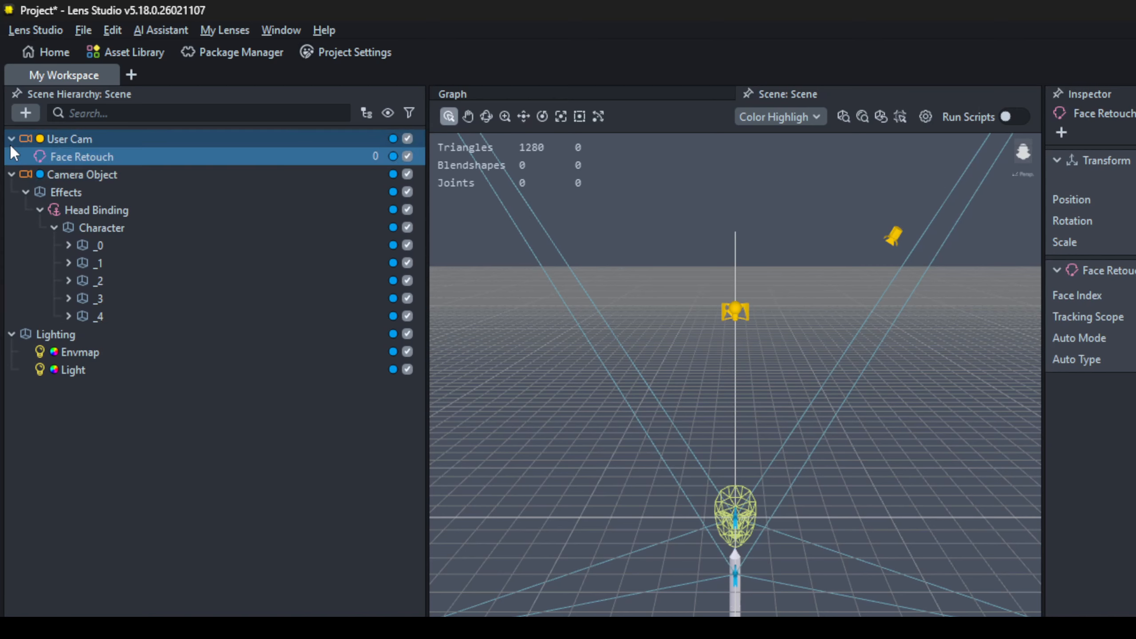
- Assign the Face Retouch object to the User Perspective layer
click(393, 157)
click(387, 113)
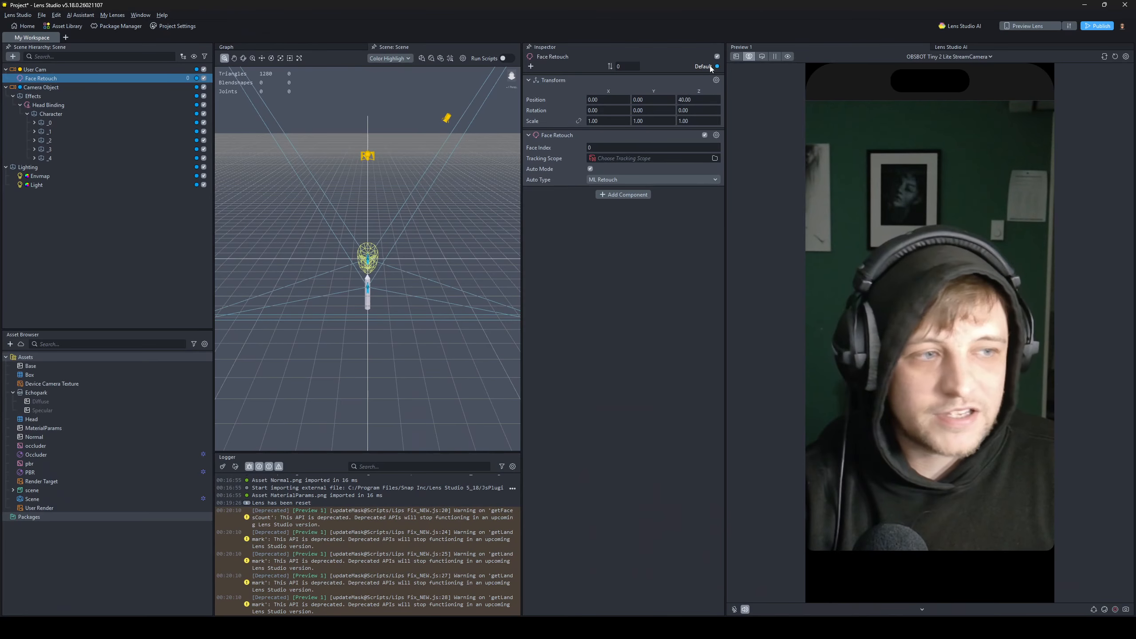
click(709, 67)
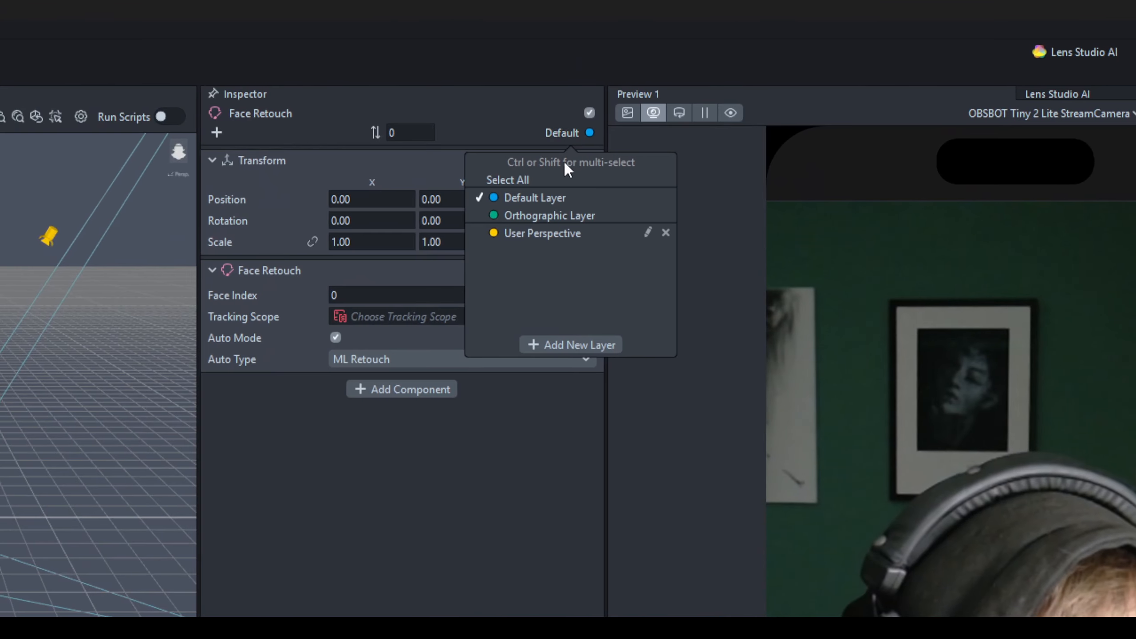
click(569, 233)
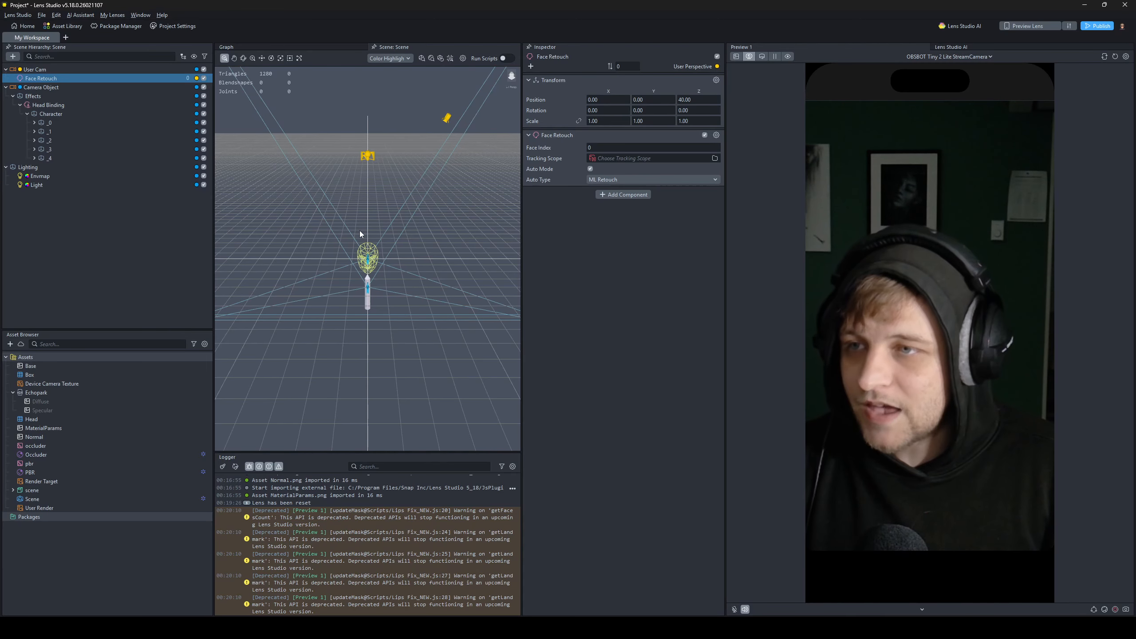
- Compare the layer and render target settings of User Cam, Face Retouch and the Scene asset
click(58, 72)
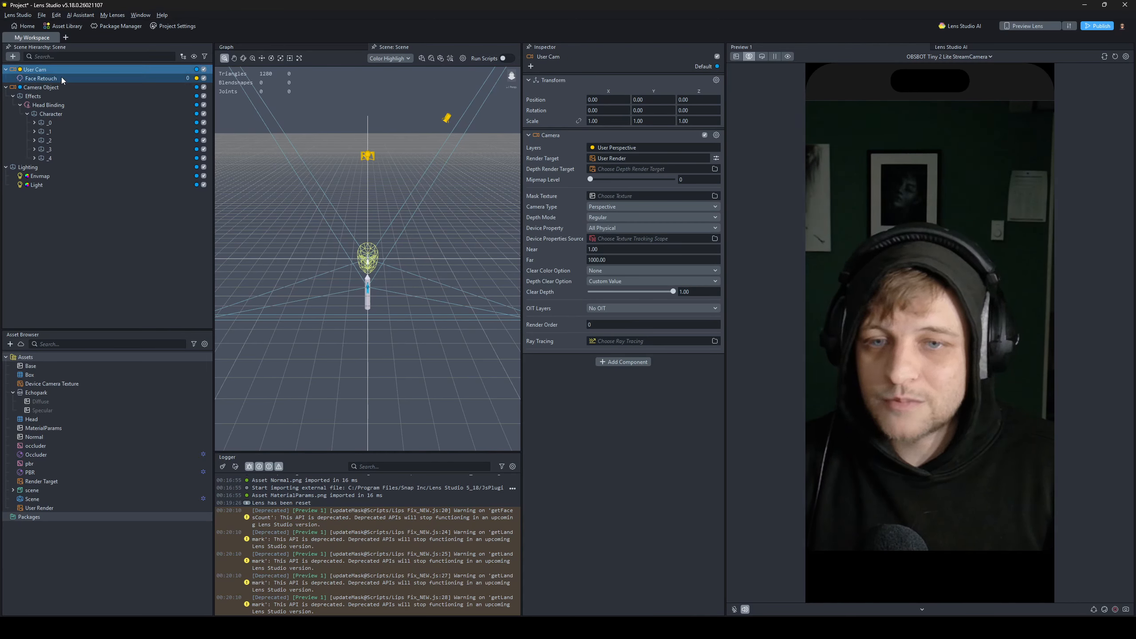
click(63, 79)
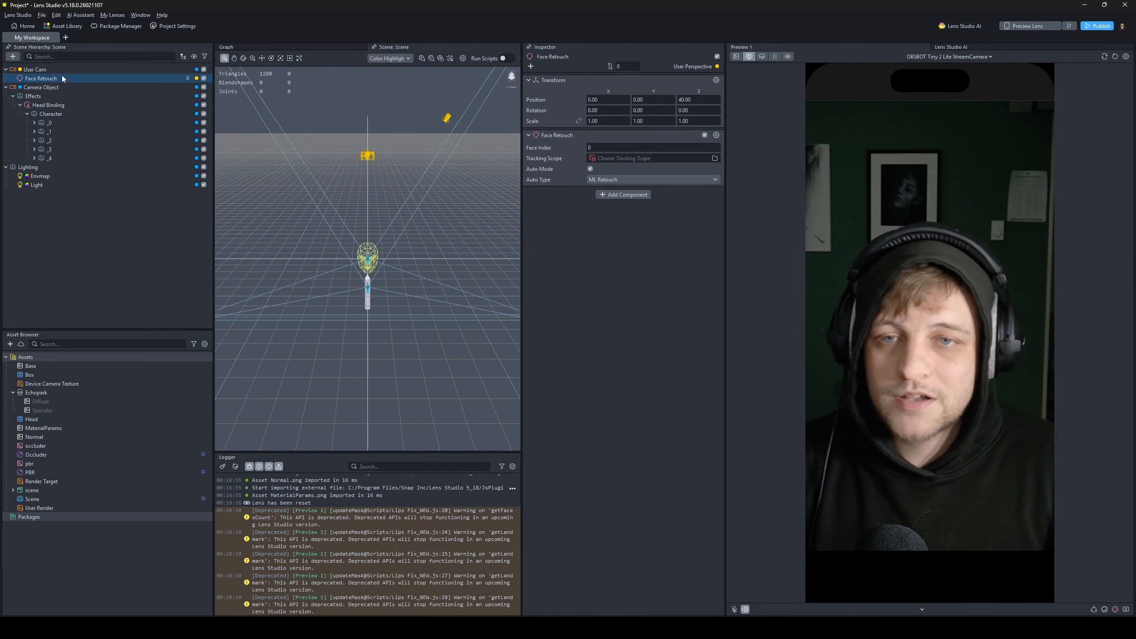
click(58, 499)
click(86, 77)
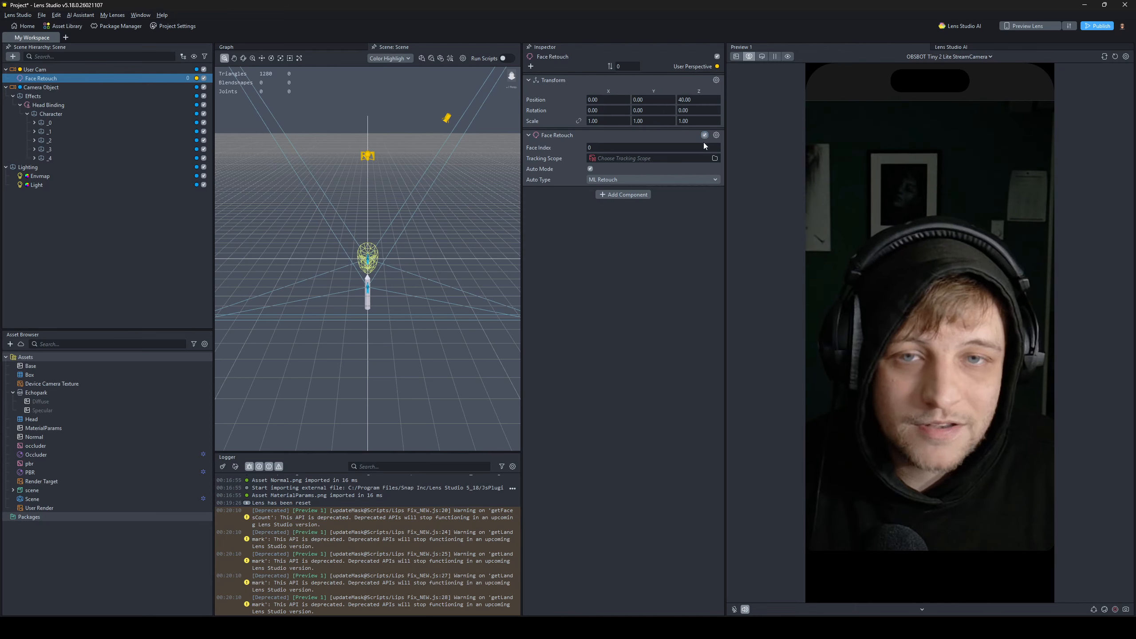
click(96, 68)
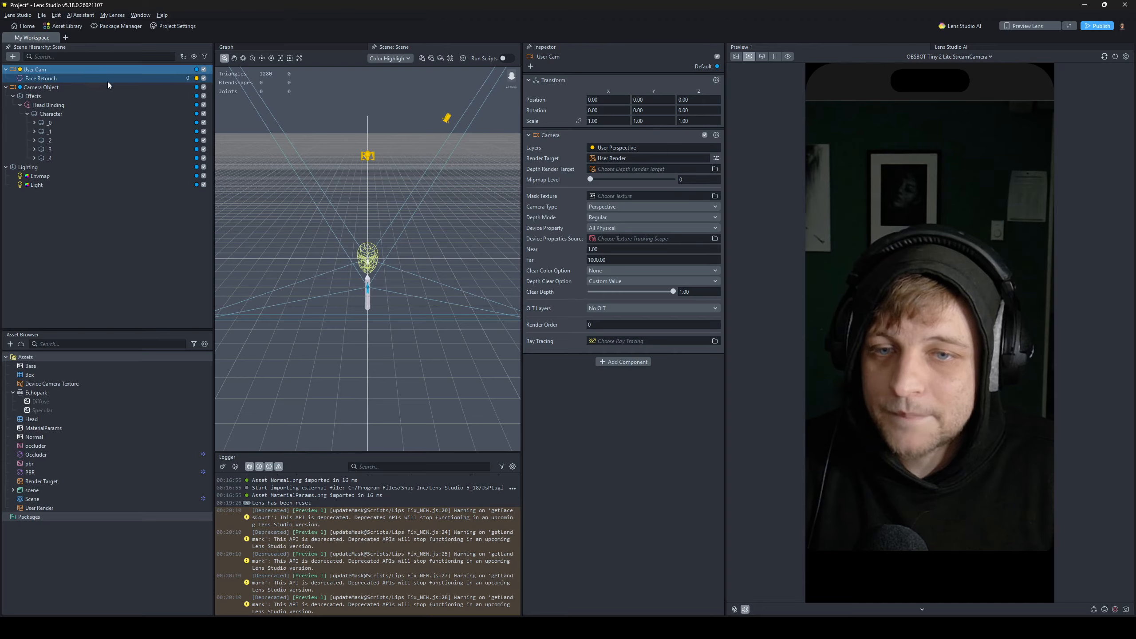
click(124, 80)
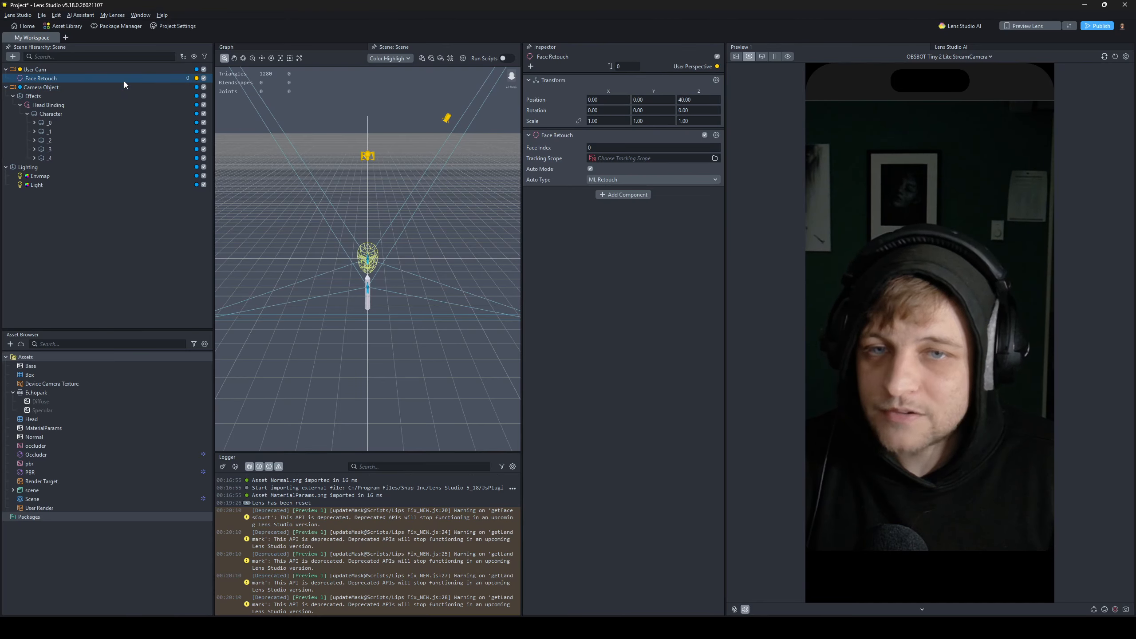
- Reset the preview and, in Face Retouch, disable Auto Mode and Soft Skin, choose the Default auto type and raise Teeth Whitening to about 0.99
click(129, 70)
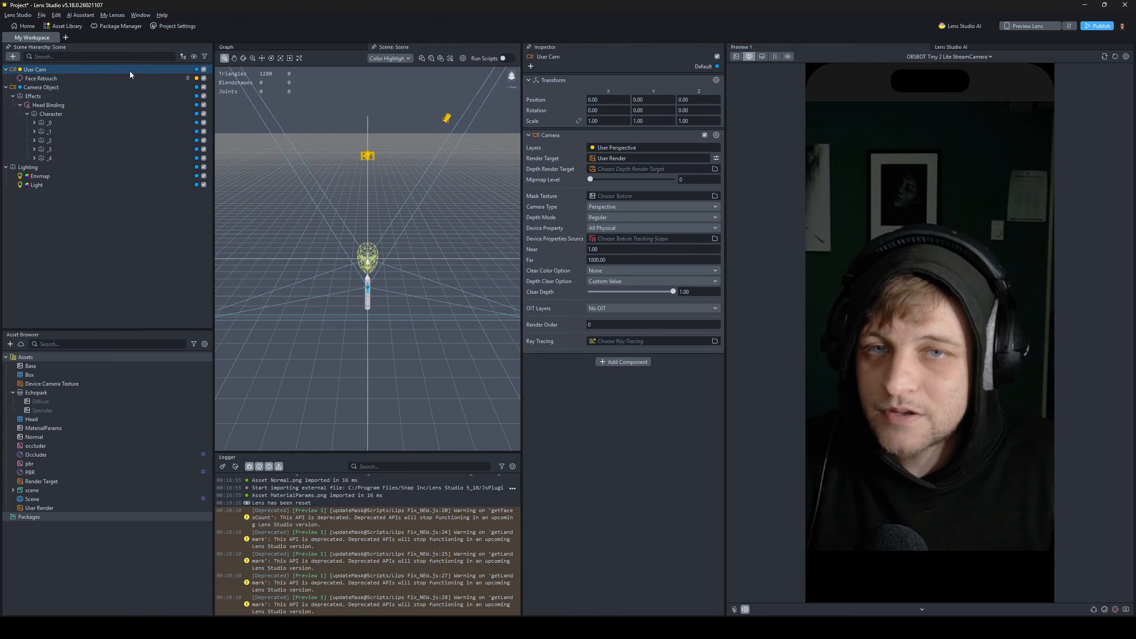
click(1116, 56)
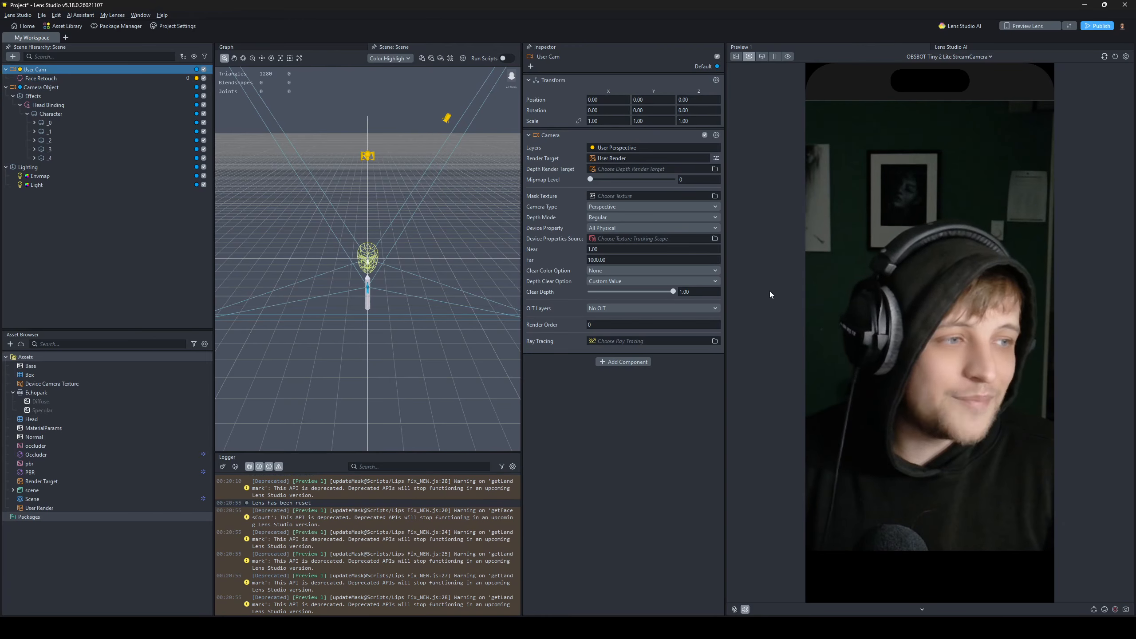
click(90, 78)
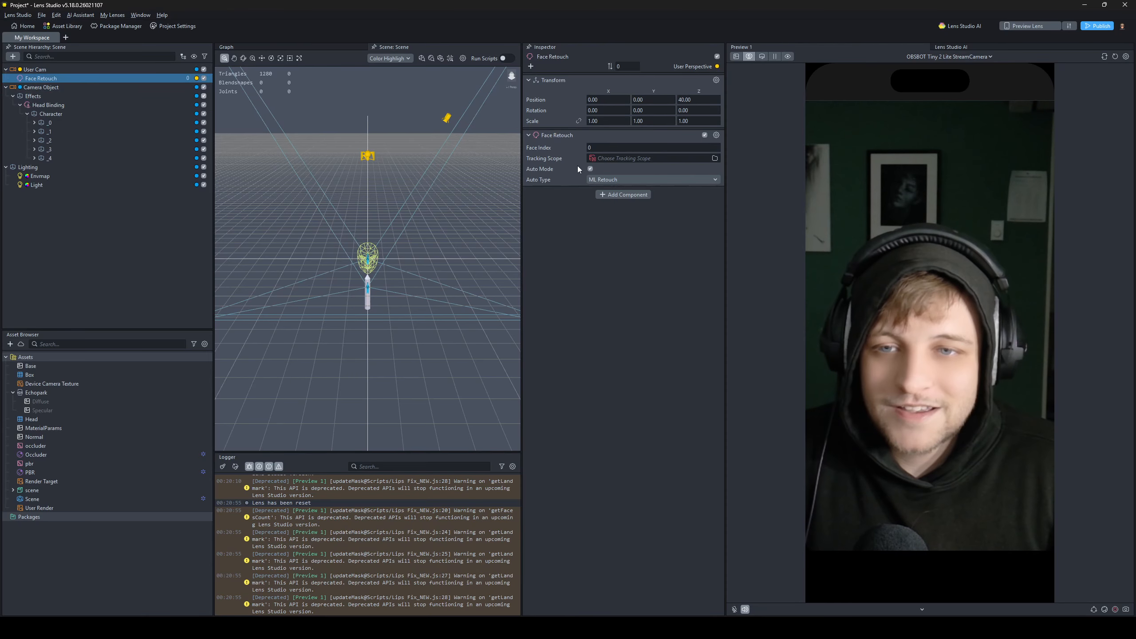
click(591, 169)
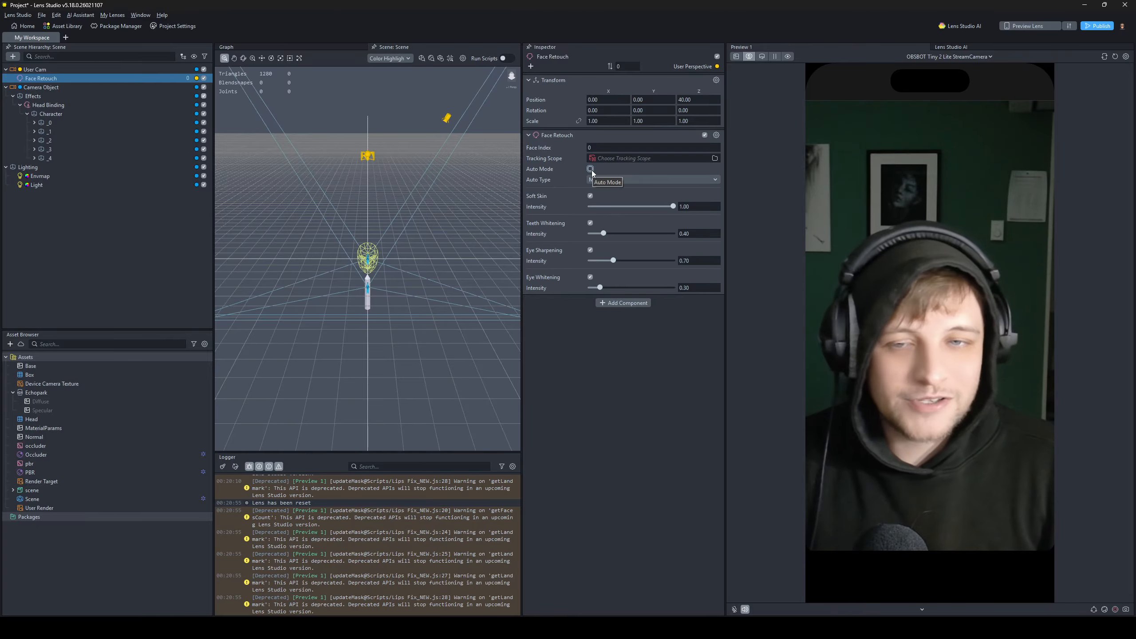
click(623, 179)
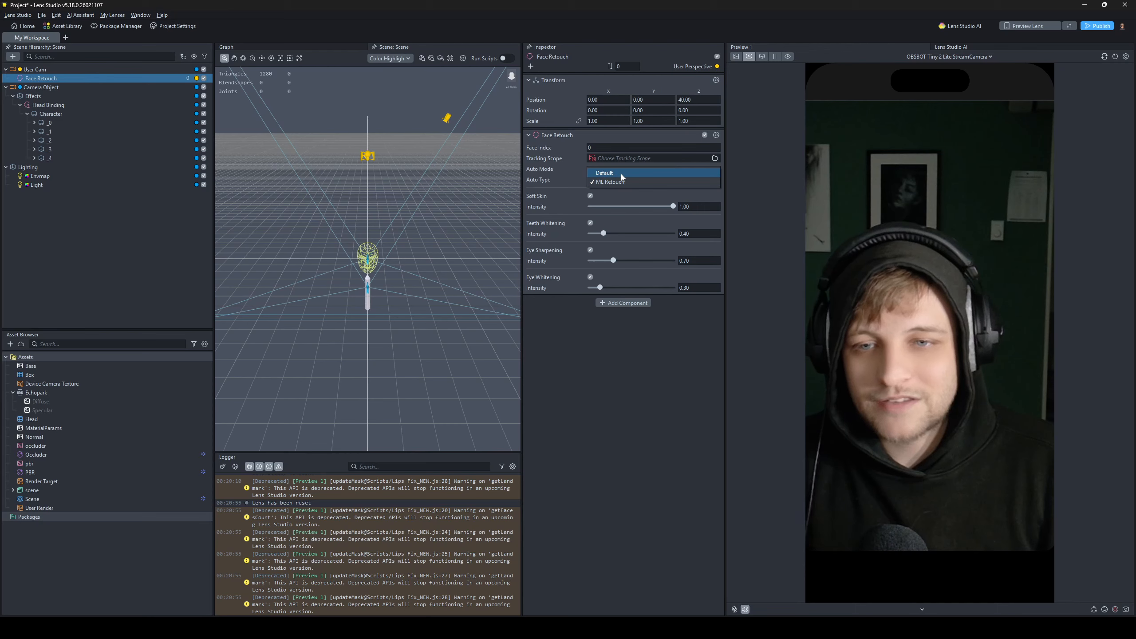
click(622, 175)
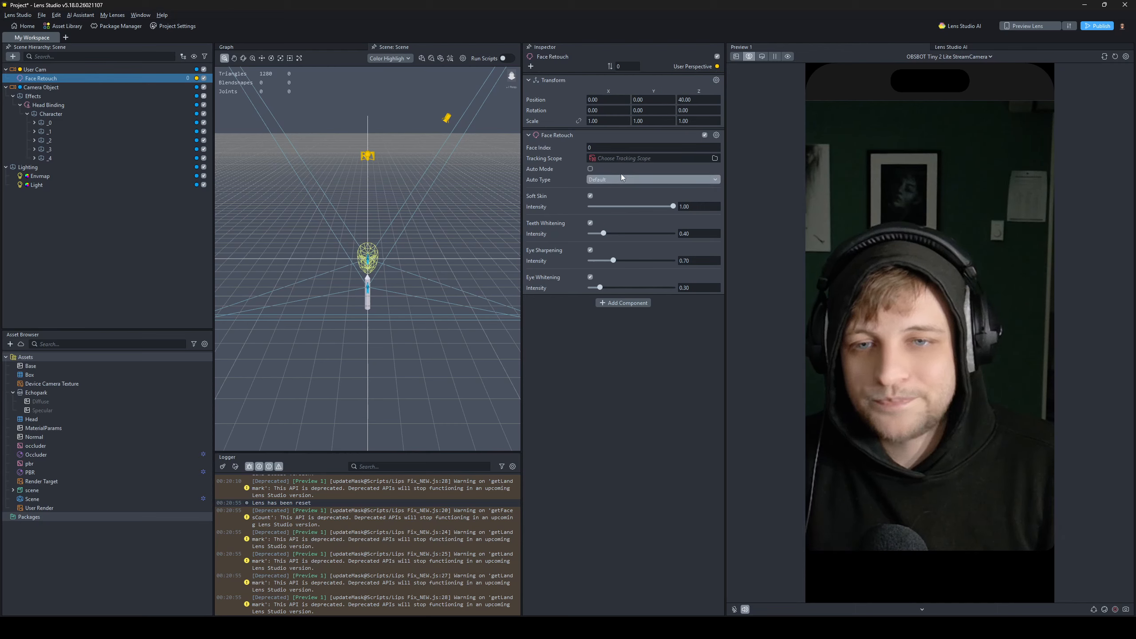
click(591, 196)
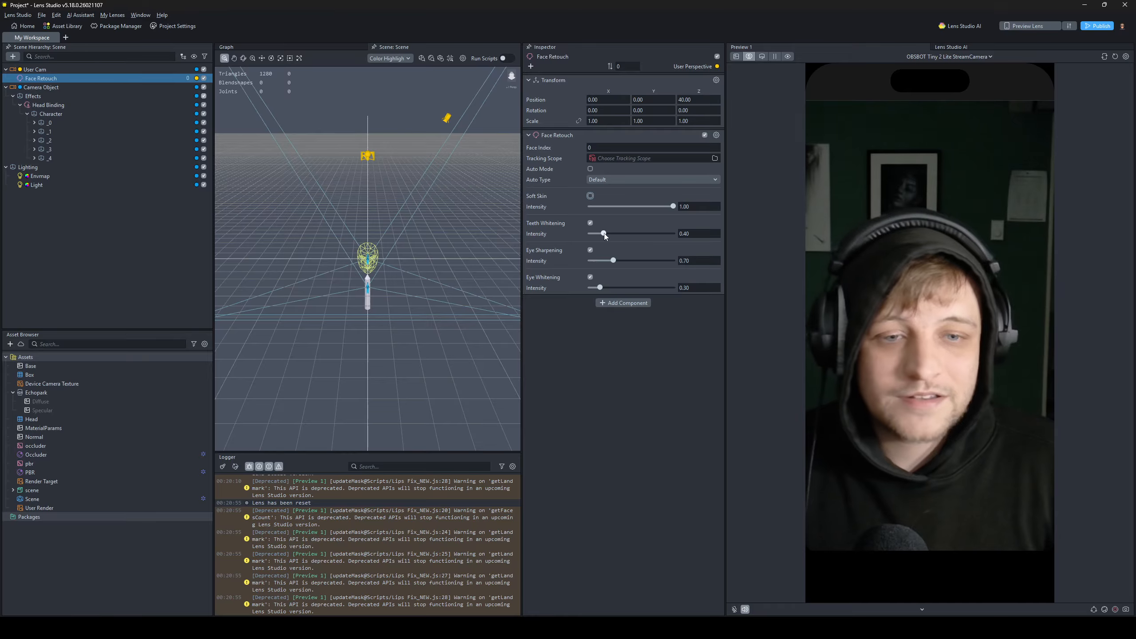
drag(603, 233, 722, 227)
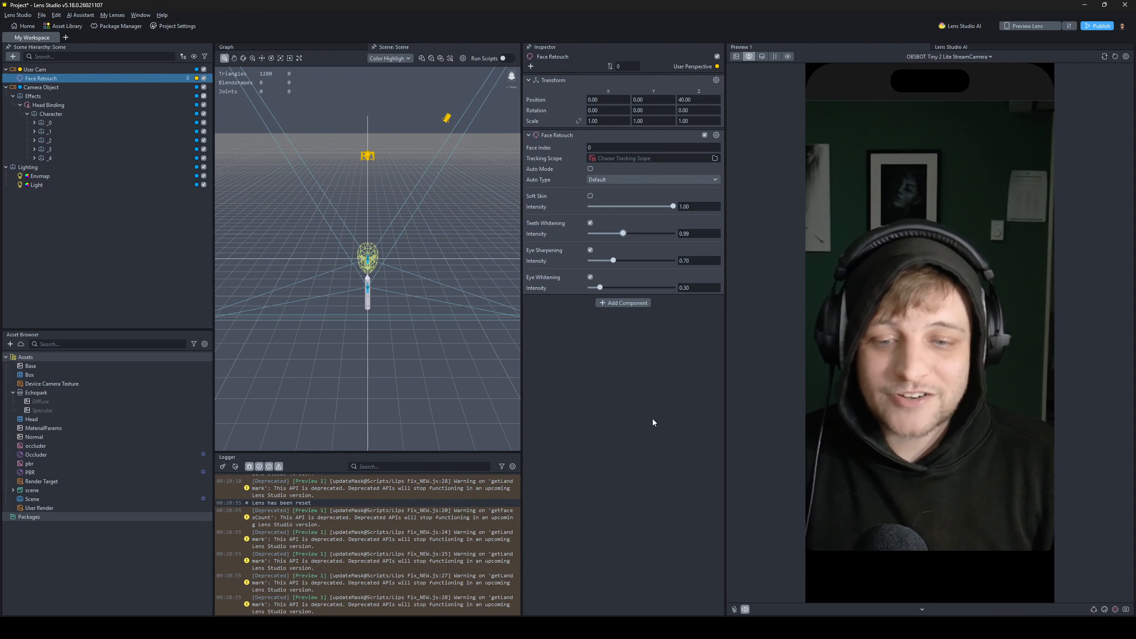
- Match the Face Retouch intensities to the Face_Inset_Streaming_Character project: Teeth Whitening 0.92, Eye Sharpening 1.5 and Eye Whitening 0.9
mouse_move(694, 626)
click(652, 596)
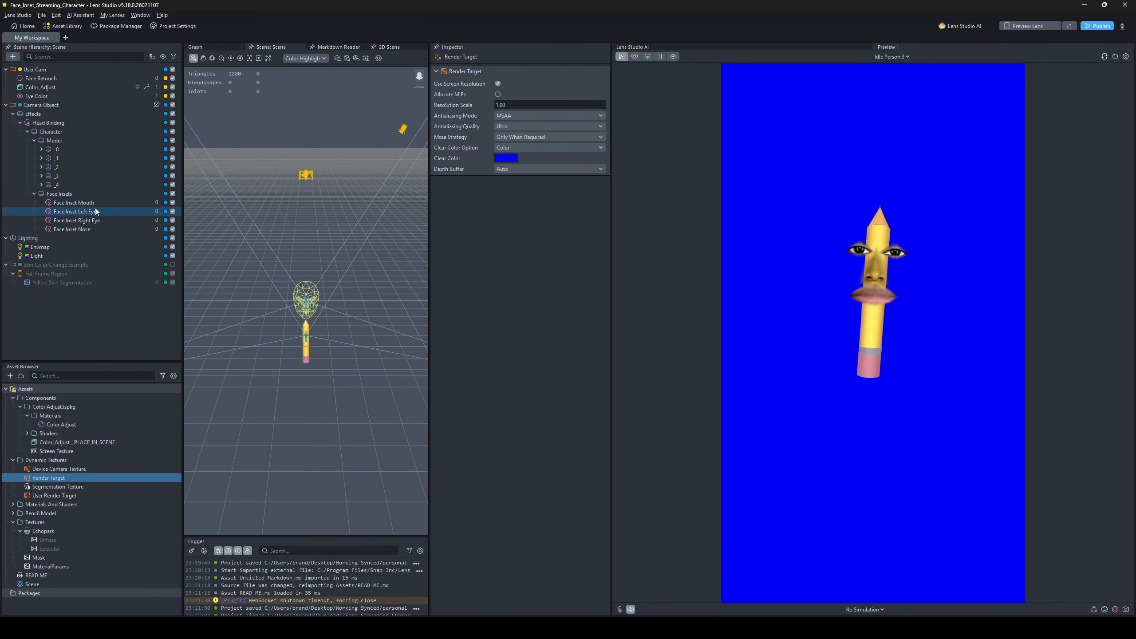
click(87, 79)
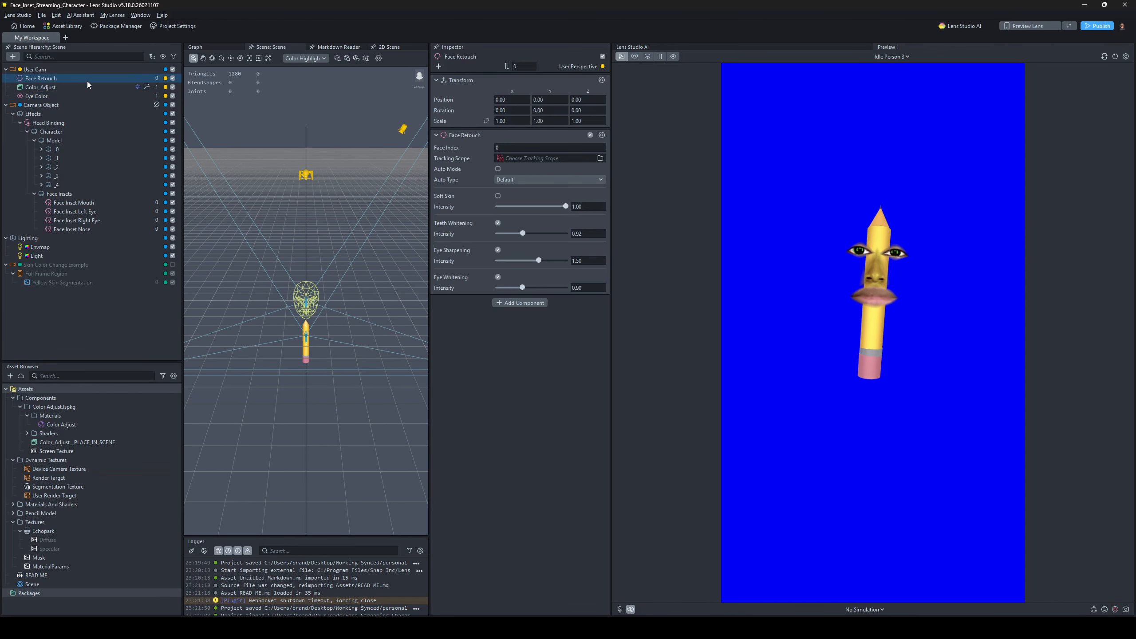
click(1084, 7)
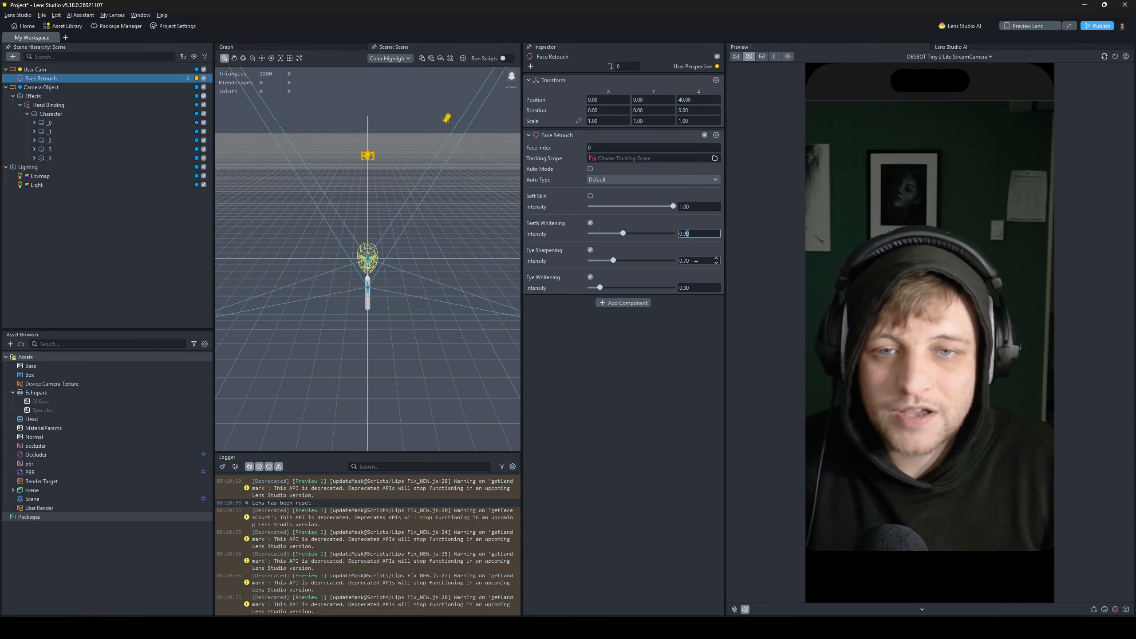
text(3)
click(695, 260)
text(1.5)
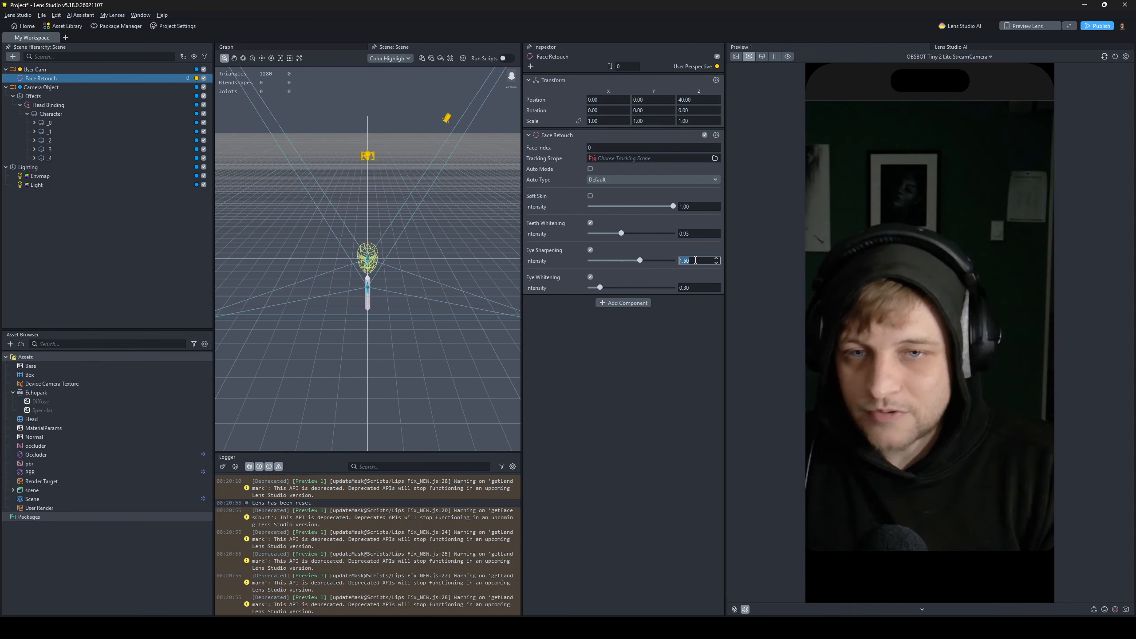
click(685, 233)
text(0.92)
click(684, 287)
text(0.9)
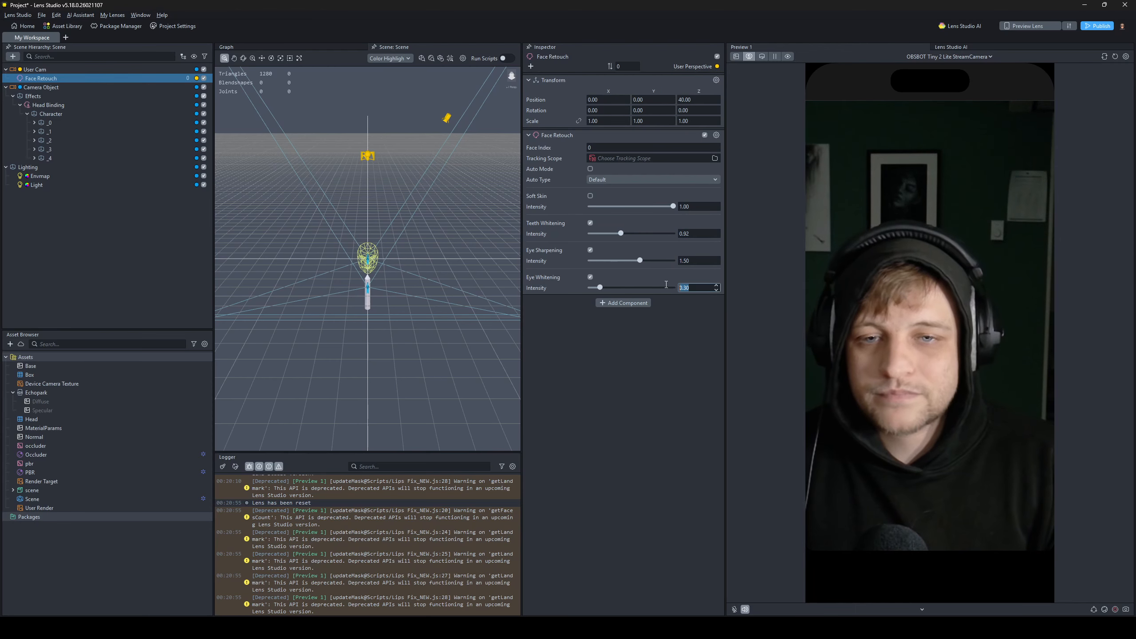
key(Return)
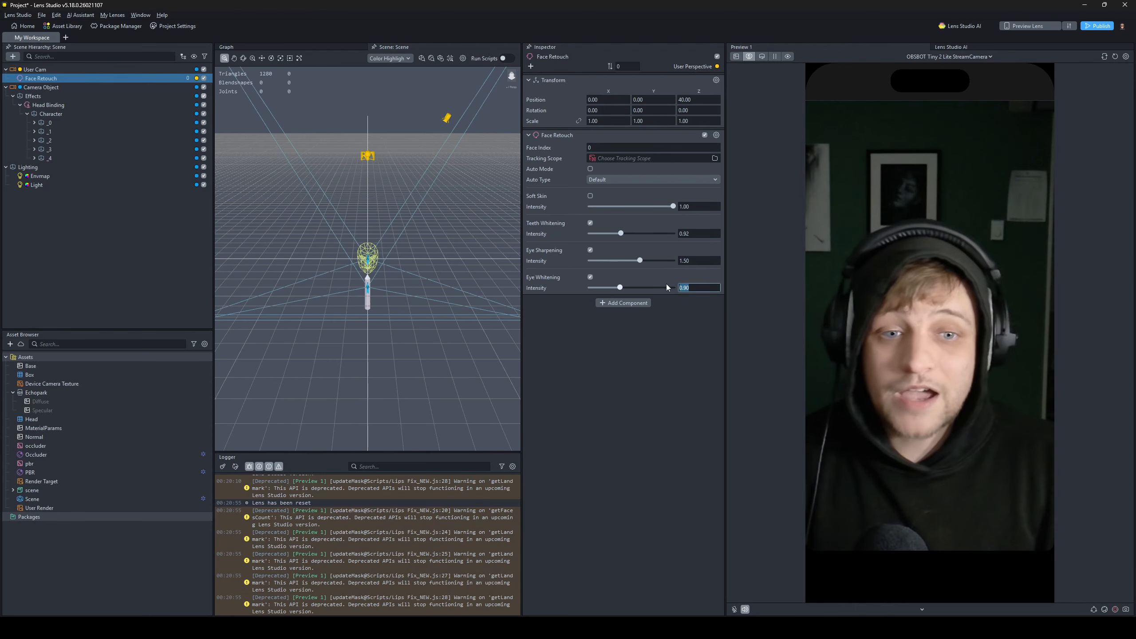
- Lower the Eye Whitening intensity to 0.30, and try Eye Sharpening at about 1.02 before returning it to 1.50
mouse_move(618, 286)
mouse_down()
mouse_move(656, 287)
mouse_move(610, 305)
mouse_up()
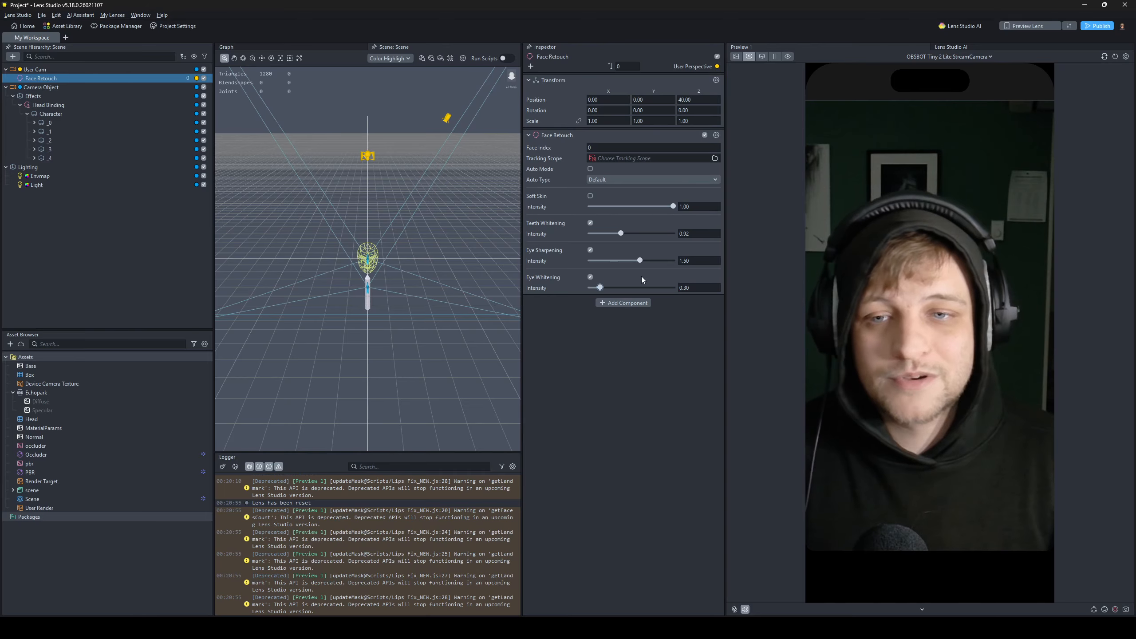
mouse_move(640, 263)
mouse_down()
mouse_move(607, 262)
mouse_move(640, 261)
mouse_up()
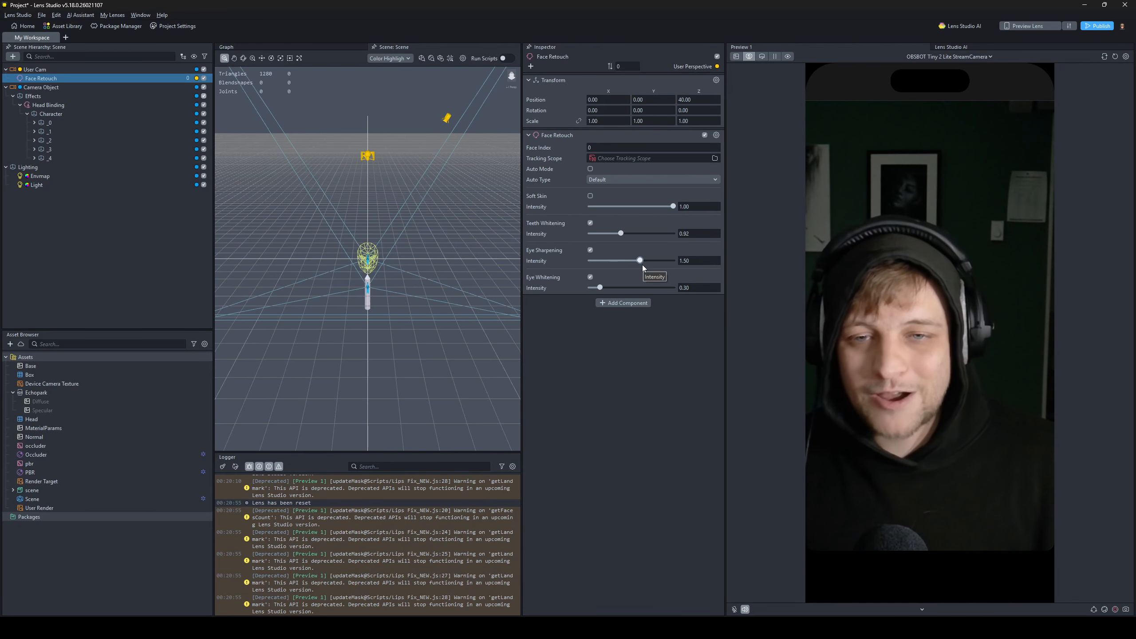
drag(641, 262, 637, 262)
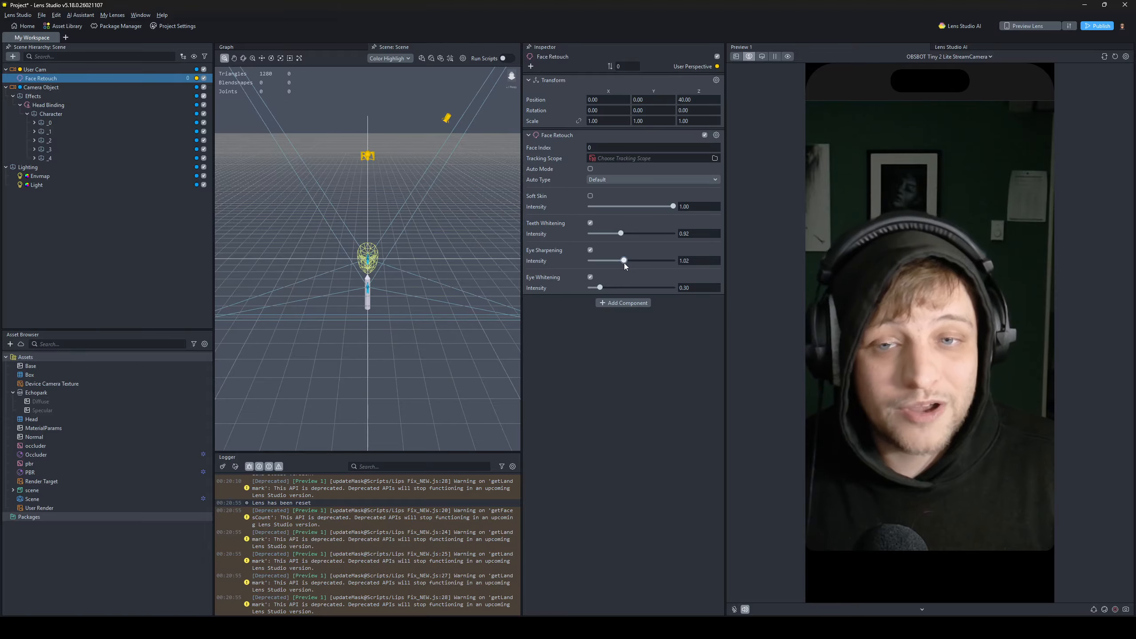
drag(624, 261, 640, 261)
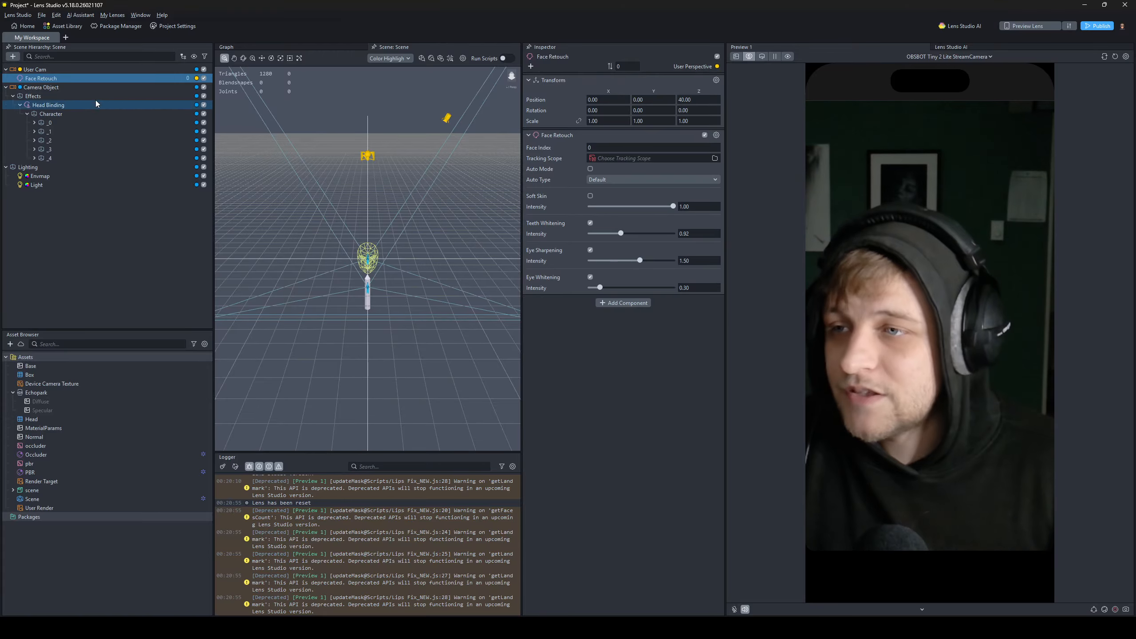
- Find "color adjust" in the Asset Library and import the Color Adjust asset into the project
click(104, 72)
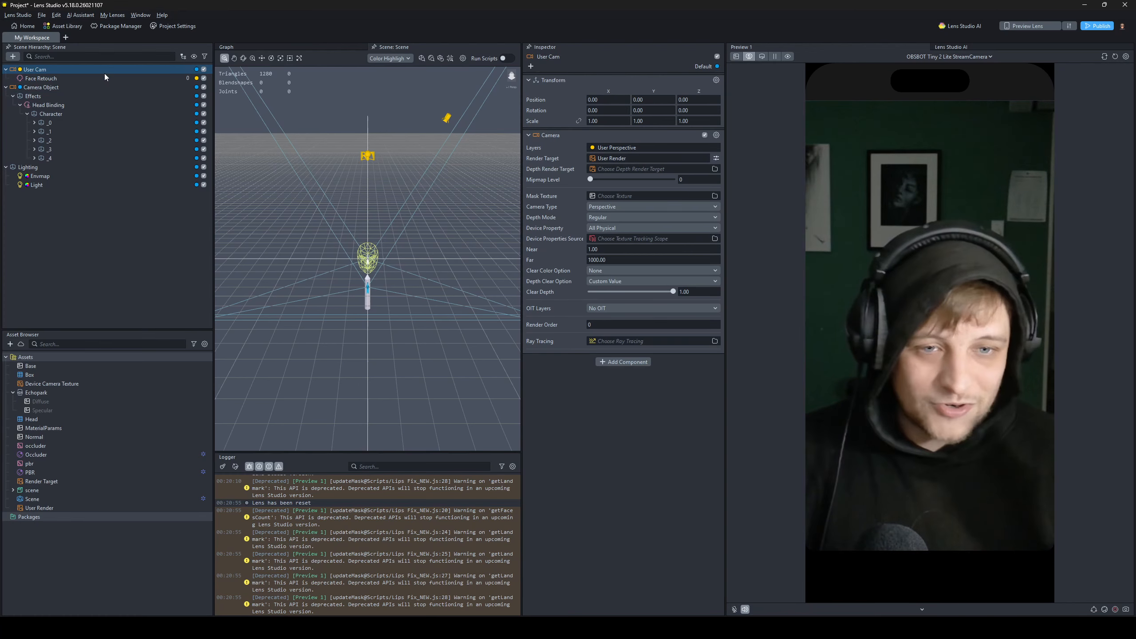
click(65, 27)
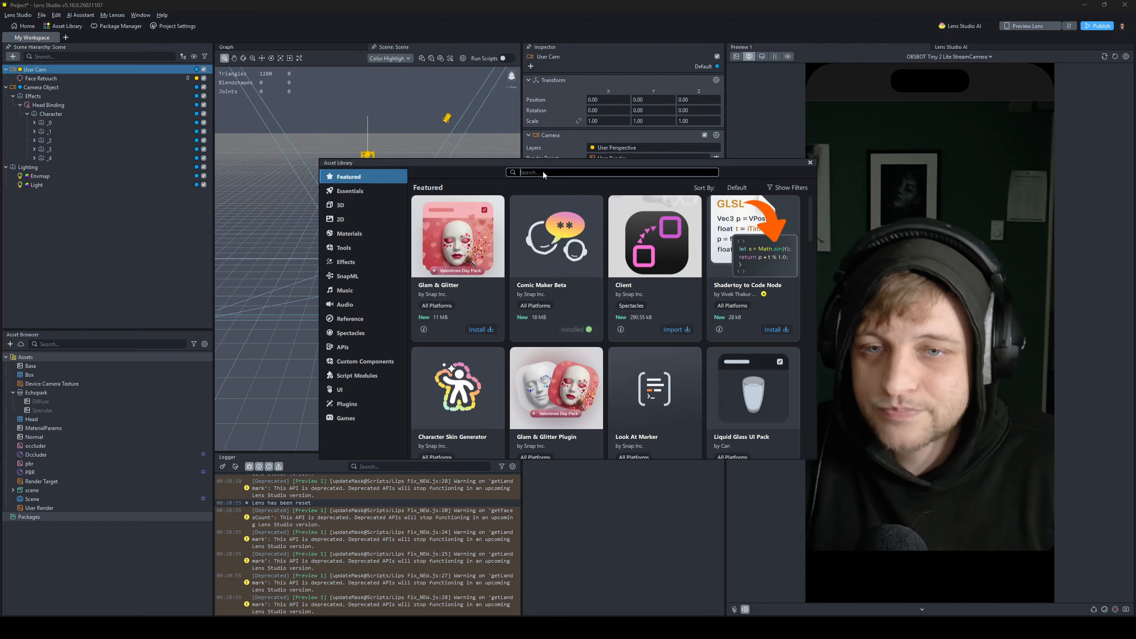
click(544, 173)
text(color adjust)
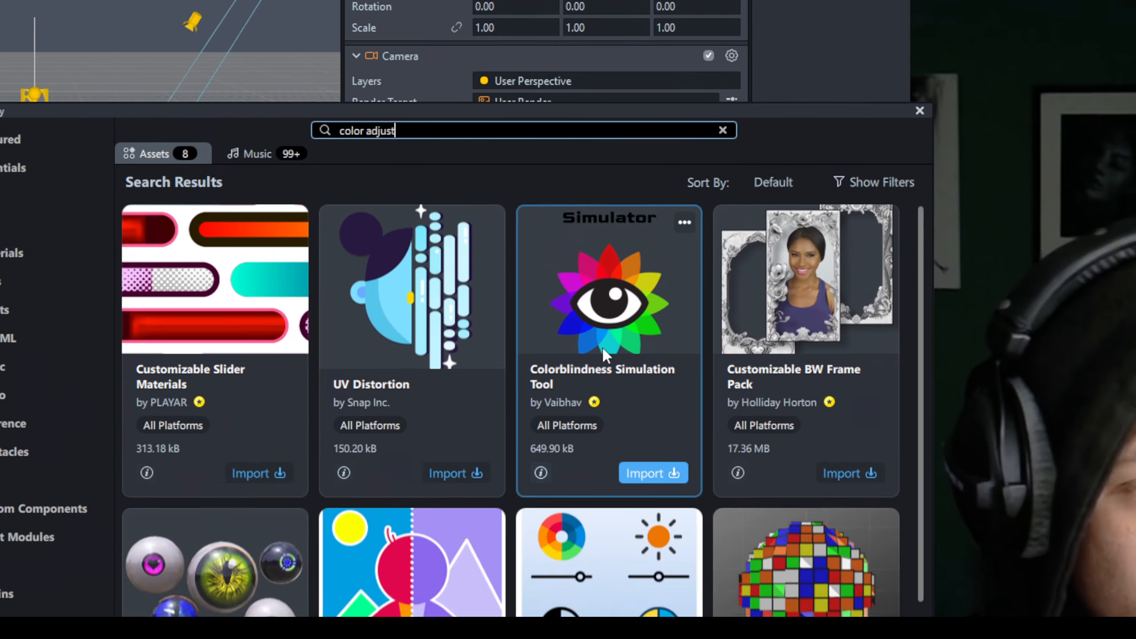
scroll(605, 355, down, 3)
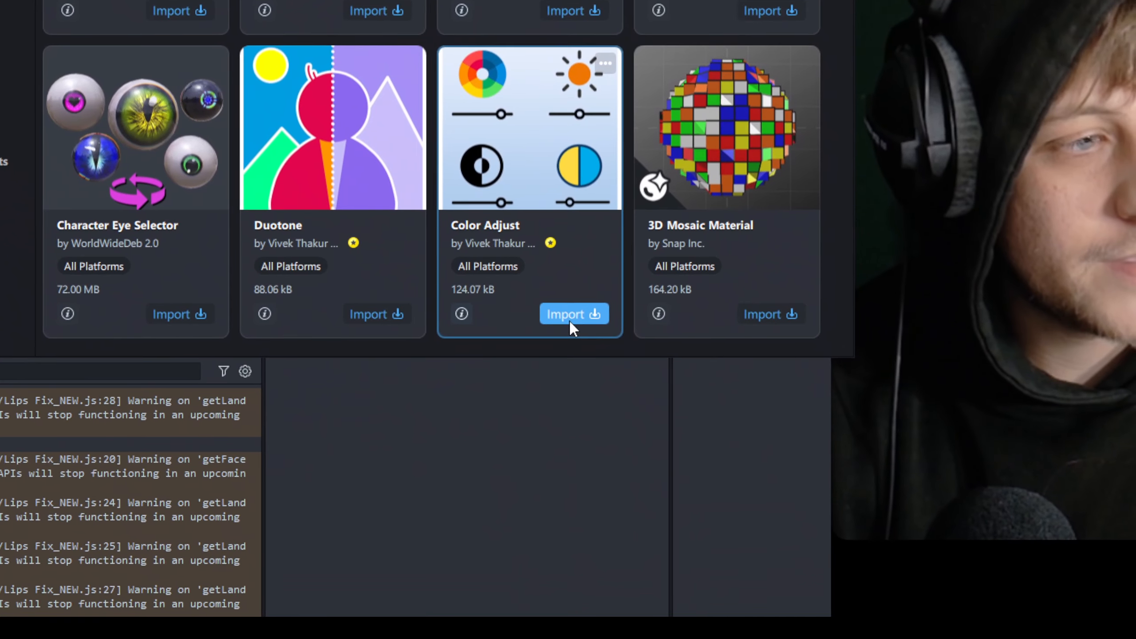
click(570, 323)
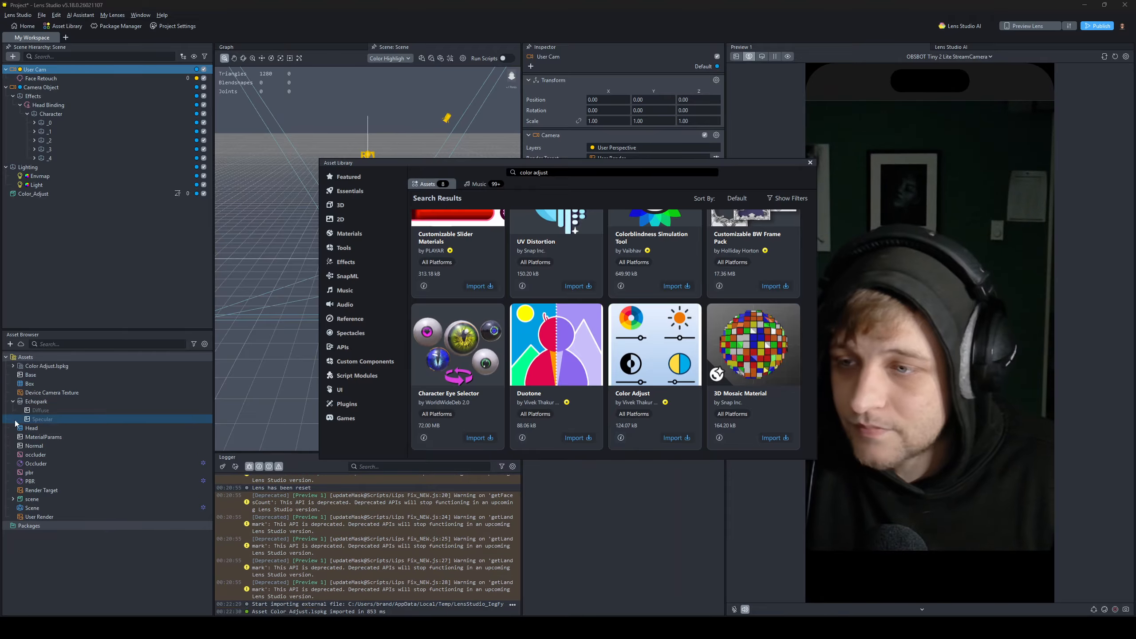
click(810, 163)
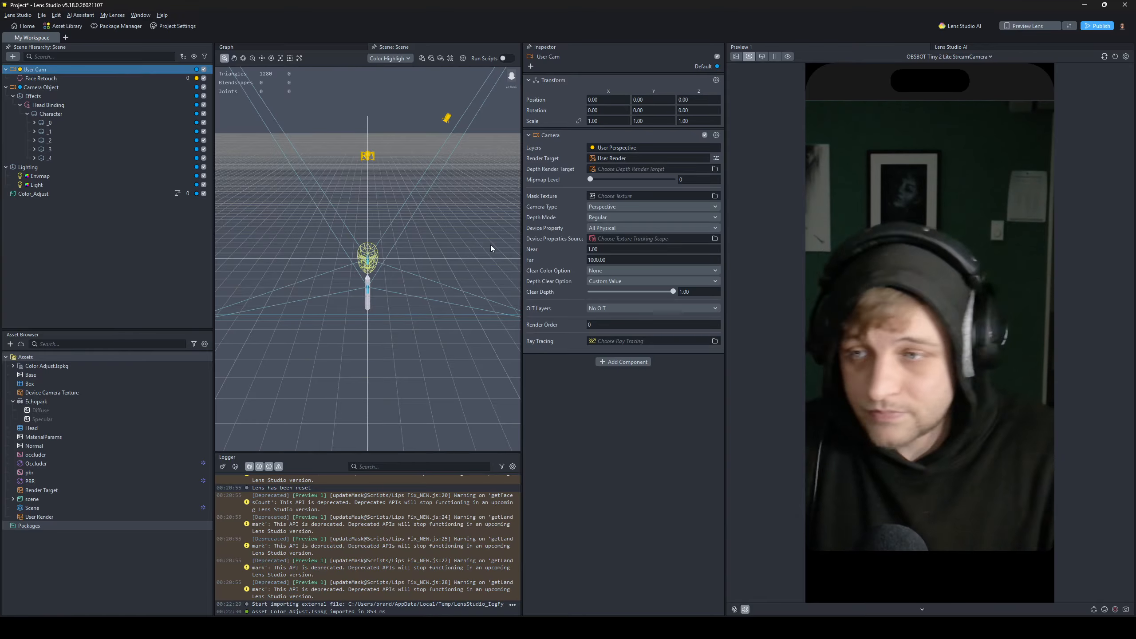
- Add the Color_Adjust__PLACE_IN_SCENE prefab from the imported Color Adjust package to the scene as a child of User Cam
click(12, 366)
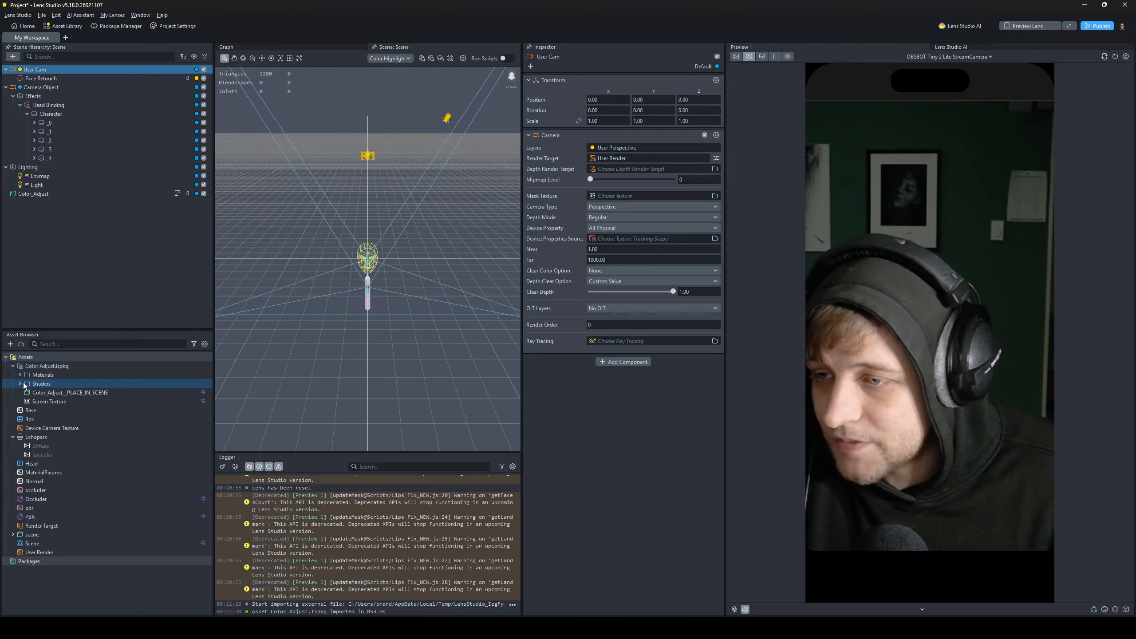
click(26, 392)
click(54, 394)
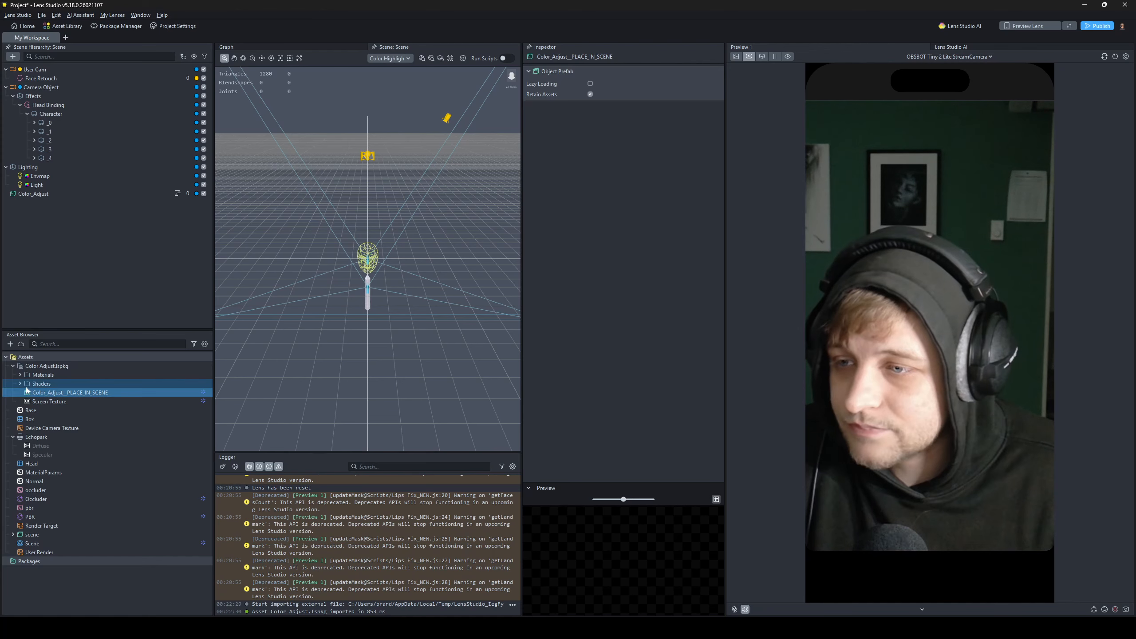
drag(47, 394, 45, 69)
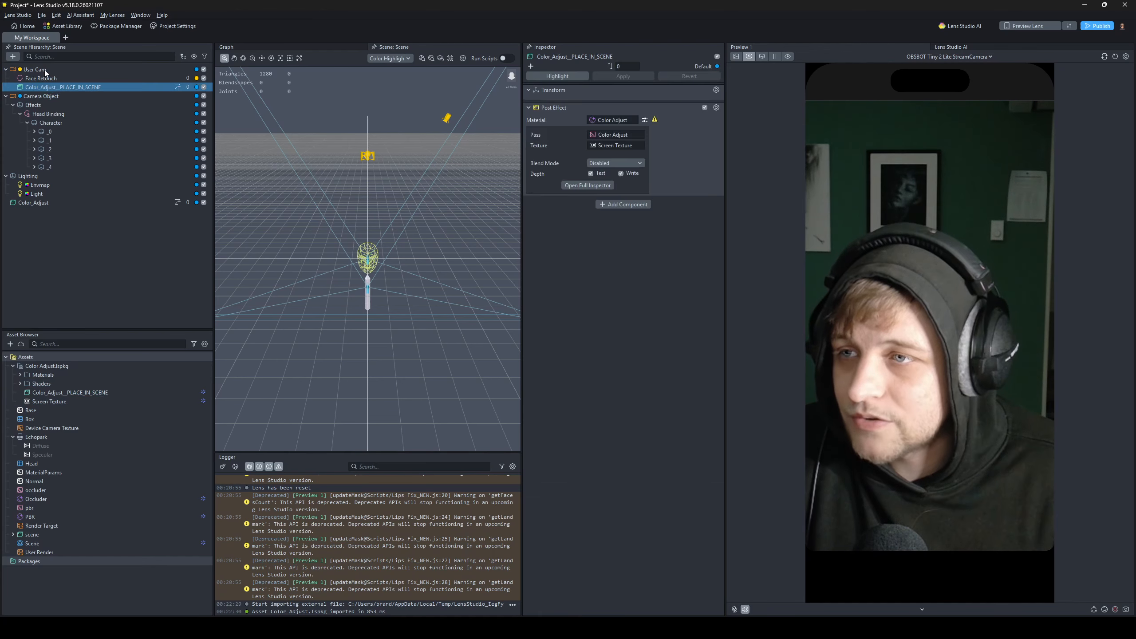
- Assign the Color_Adjust__PLACE_IN_SCENE object under User Cam to the User Perspective layer only
click(704, 66)
click(709, 117)
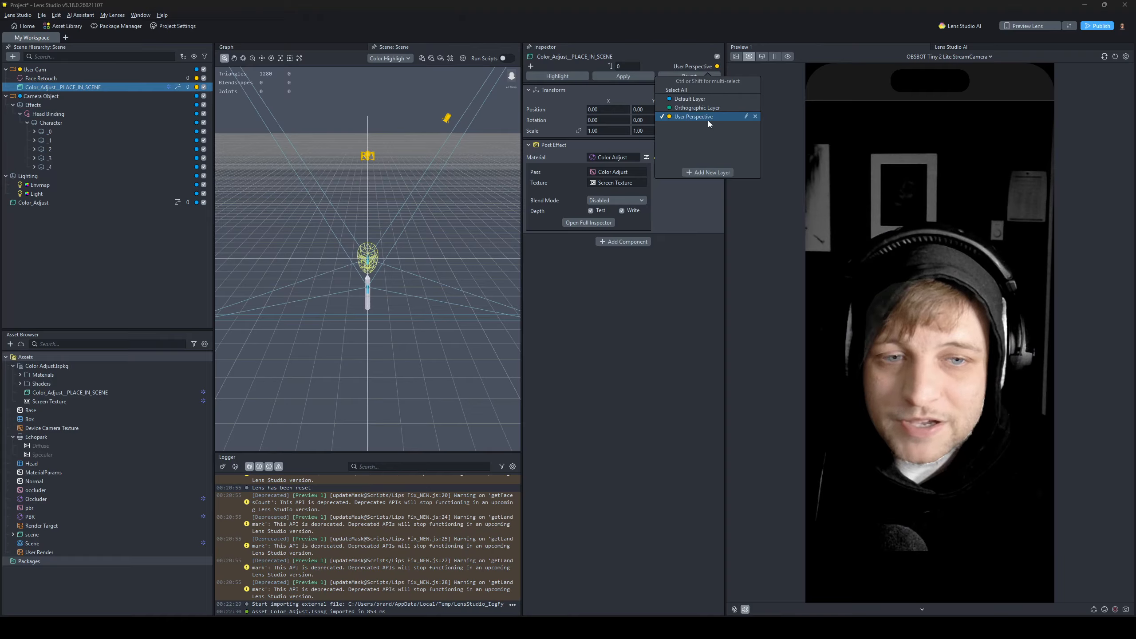
click(677, 341)
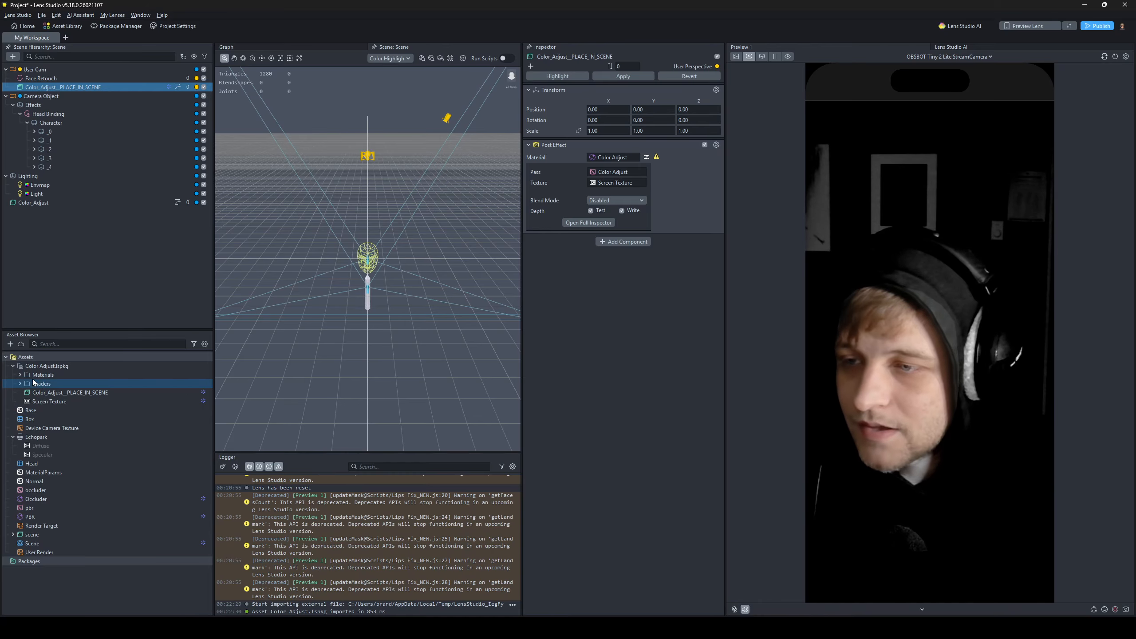
- Set the Color Adjust material's Hue to about 8.38 and Saturation to about -2.32, and its User Cam object's render order to -1
click(20, 374)
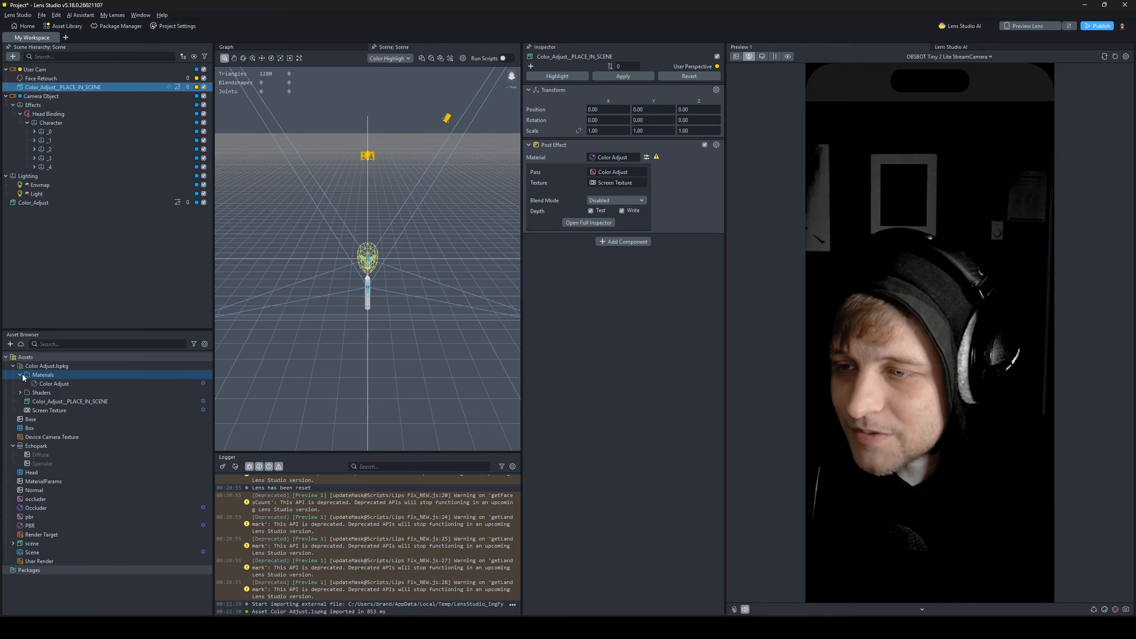
click(54, 383)
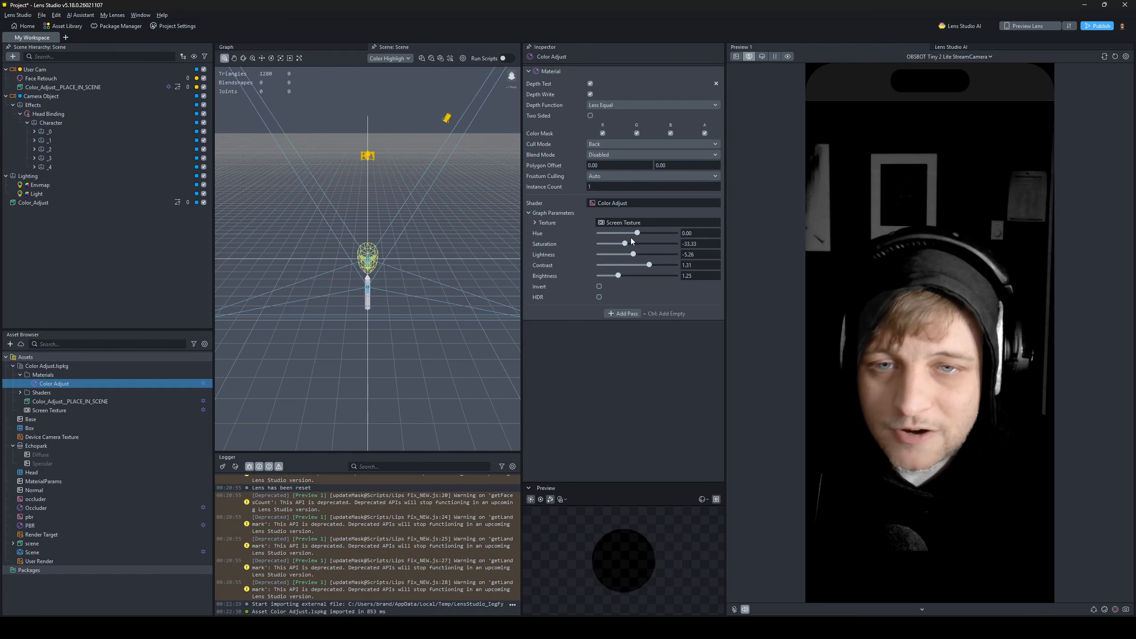
click(632, 233)
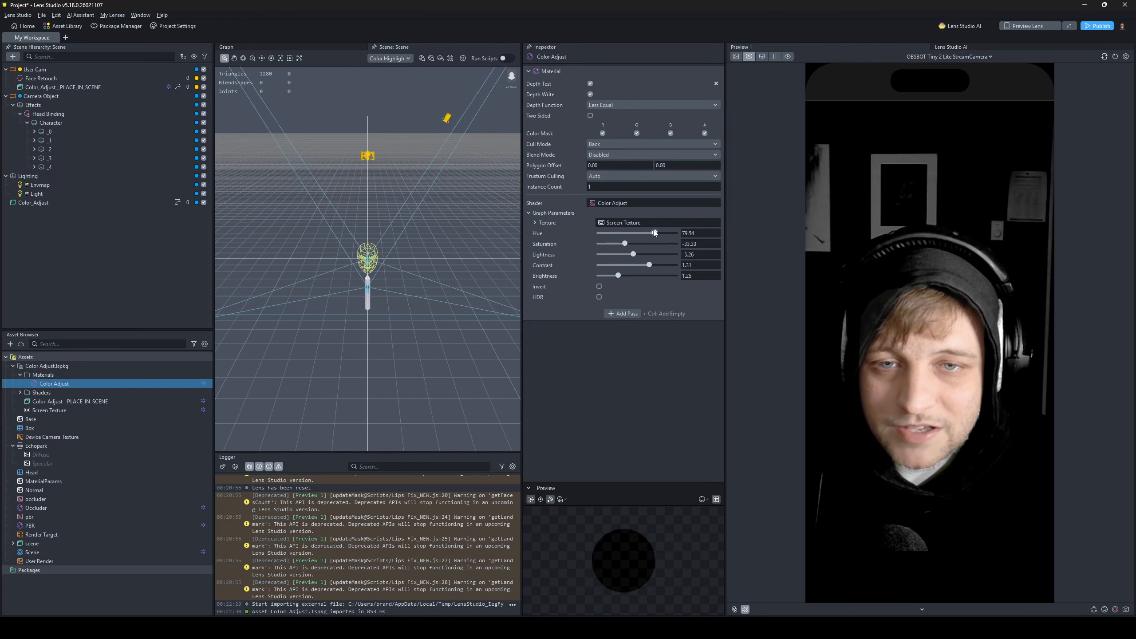
click(117, 87)
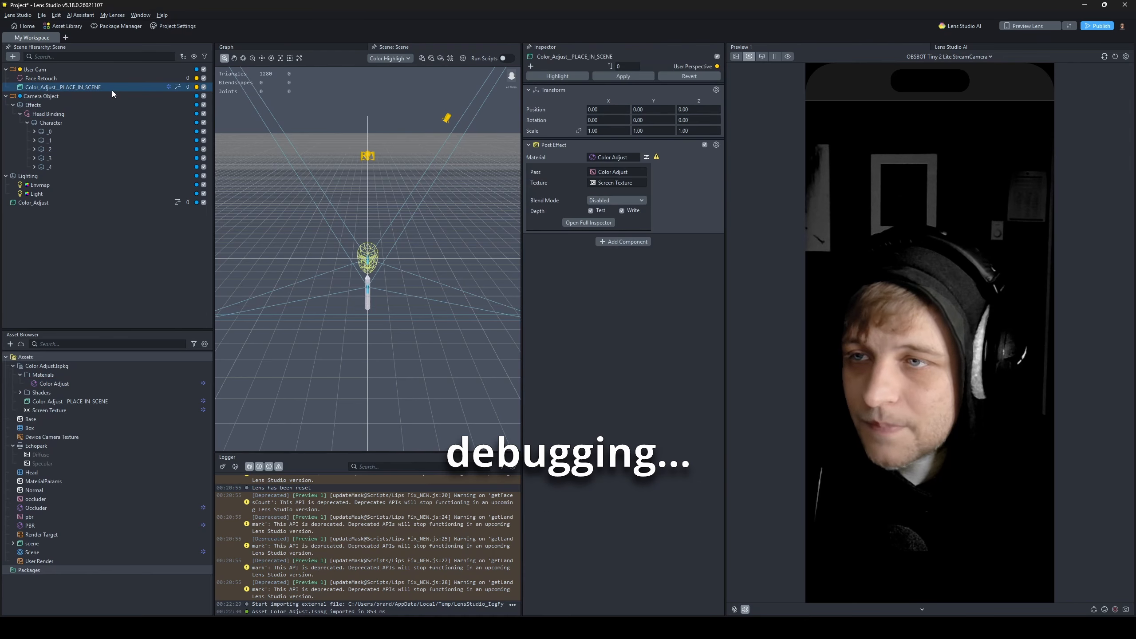
click(55, 384)
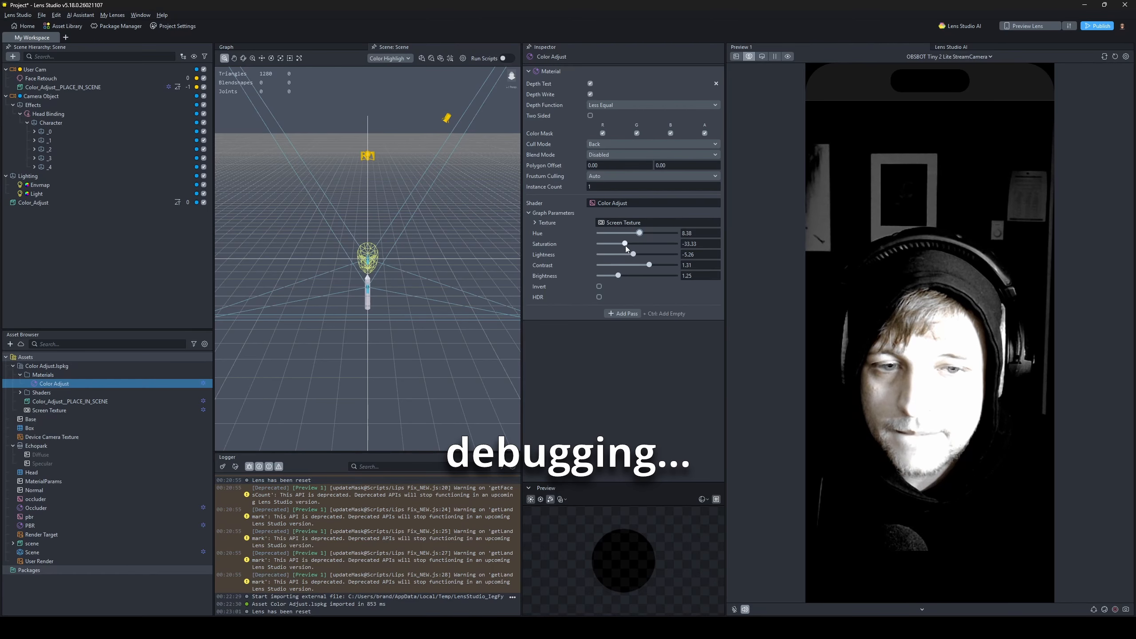
drag(625, 245, 637, 247)
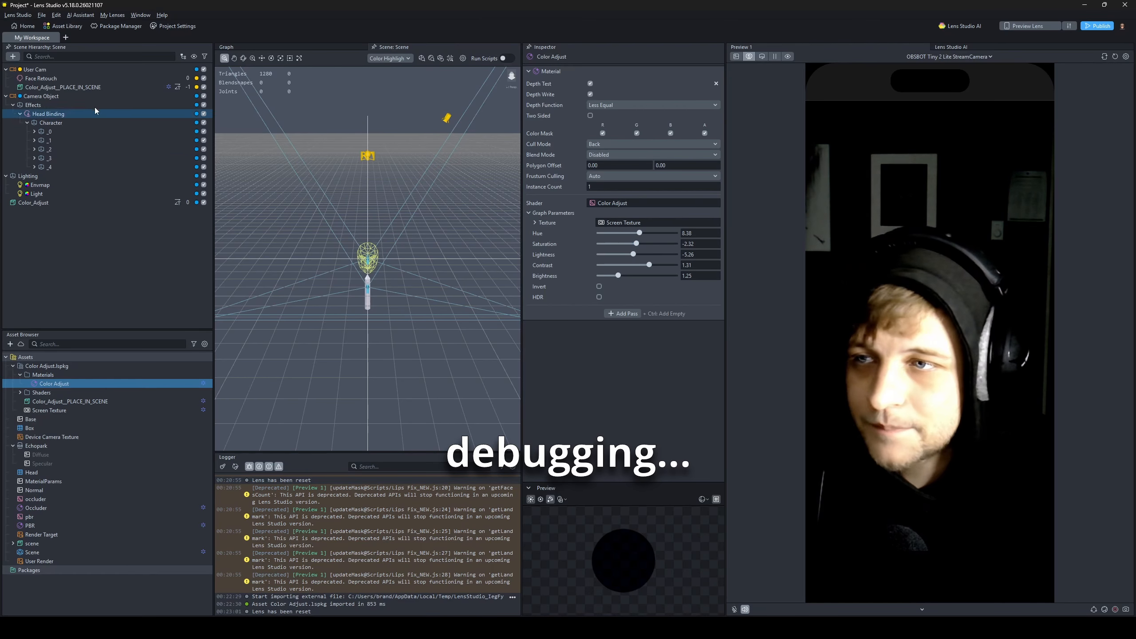
- Set the render order of the Color_Adjust__PLACE_IN_SCENE object under User Cam to 1
click(62, 87)
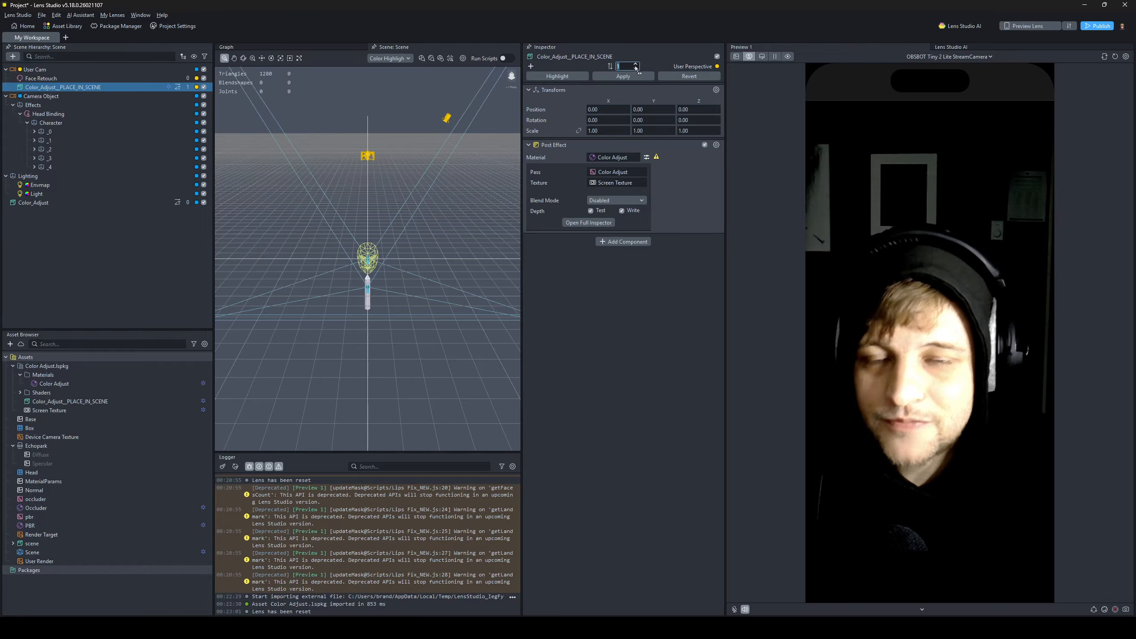
click(135, 89)
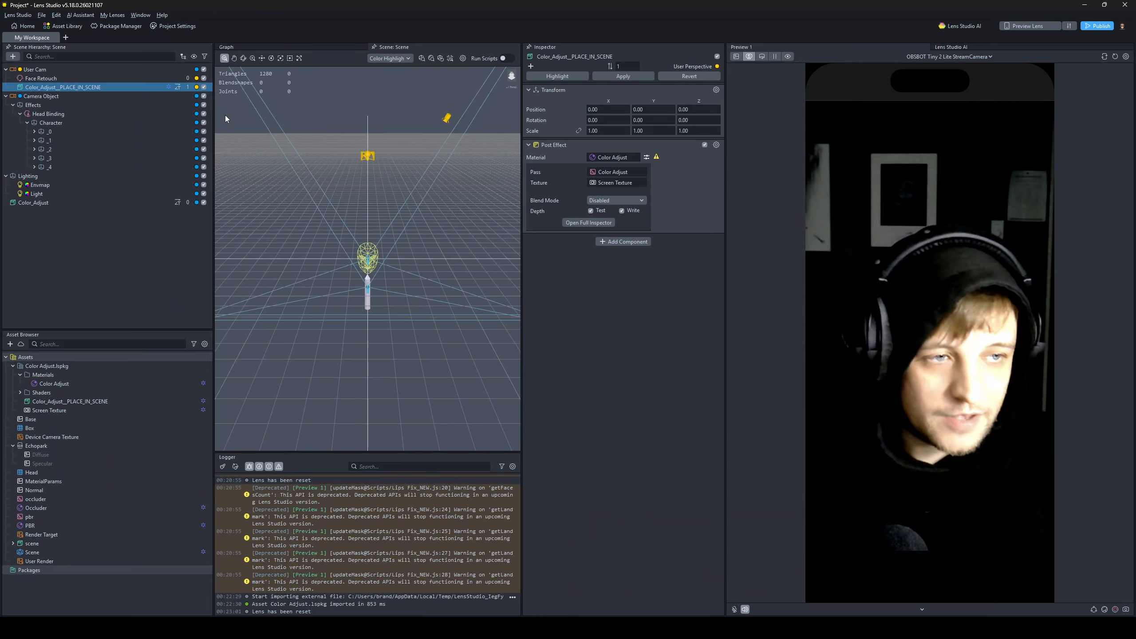
- Reset the Color Adjust material's Hue, Saturation and Lightness to 0
click(54, 383)
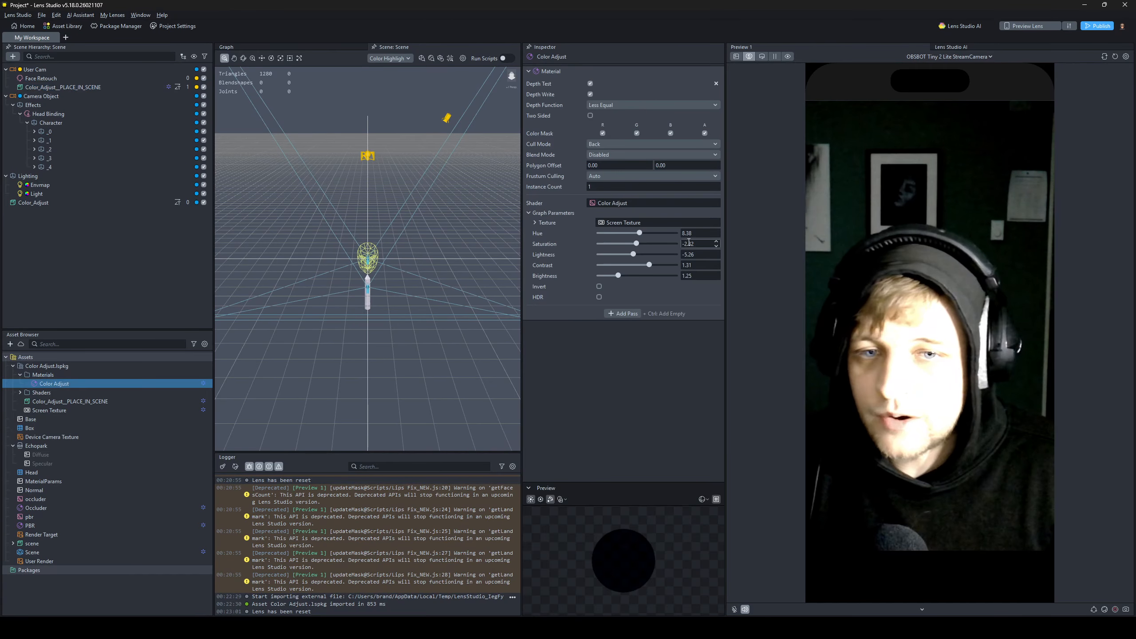
click(638, 233)
double_click(635, 232)
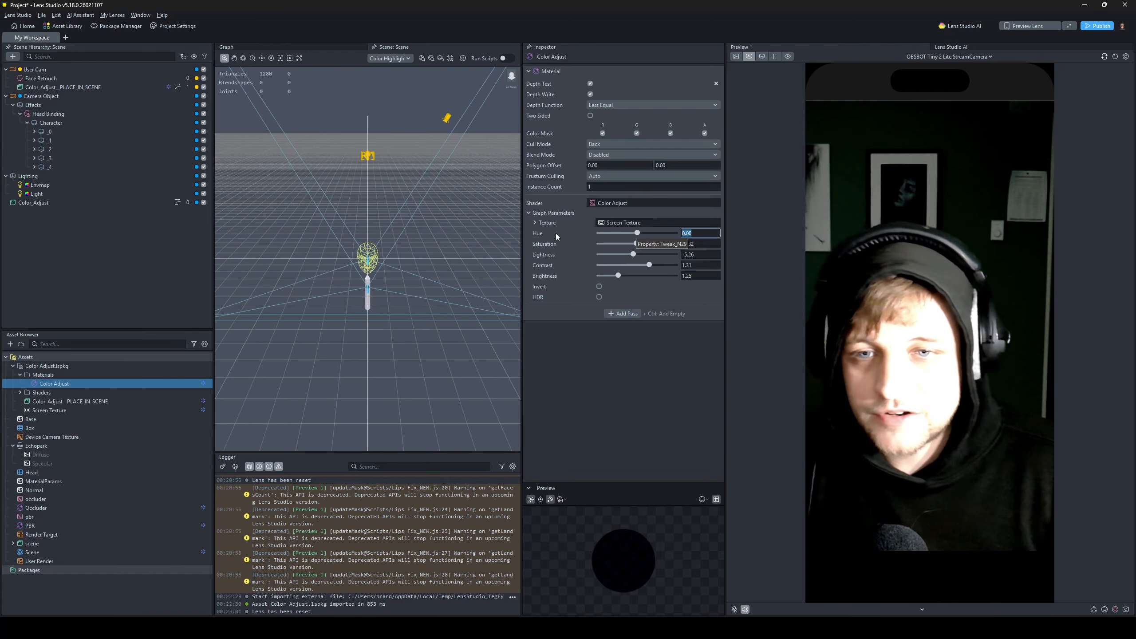
click(685, 242)
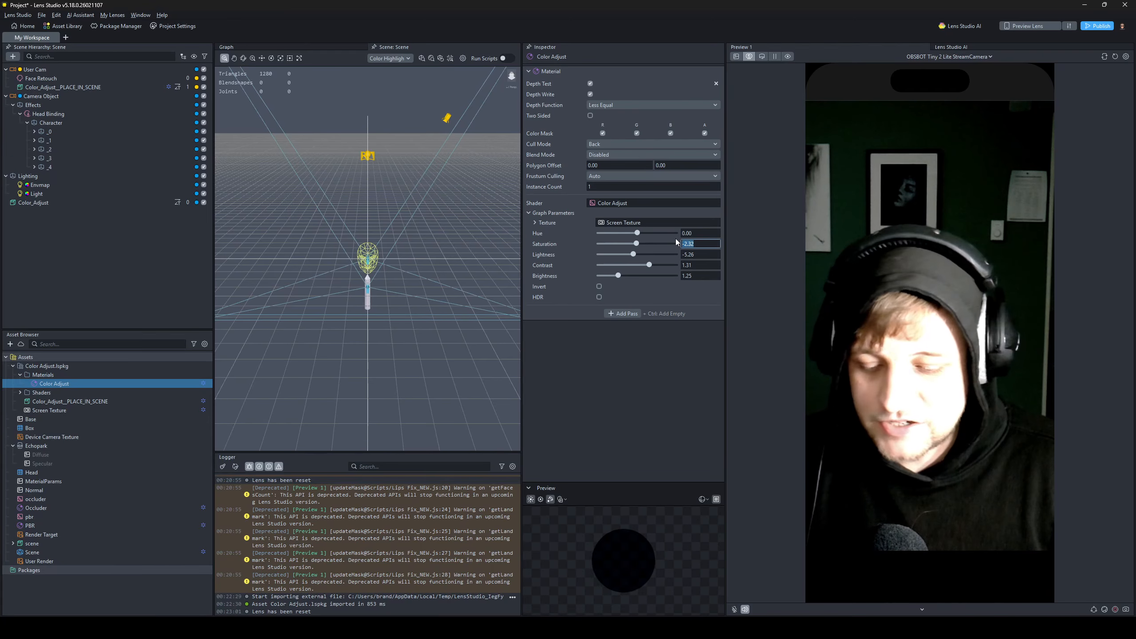
text(0)
drag(698, 254, 647, 255)
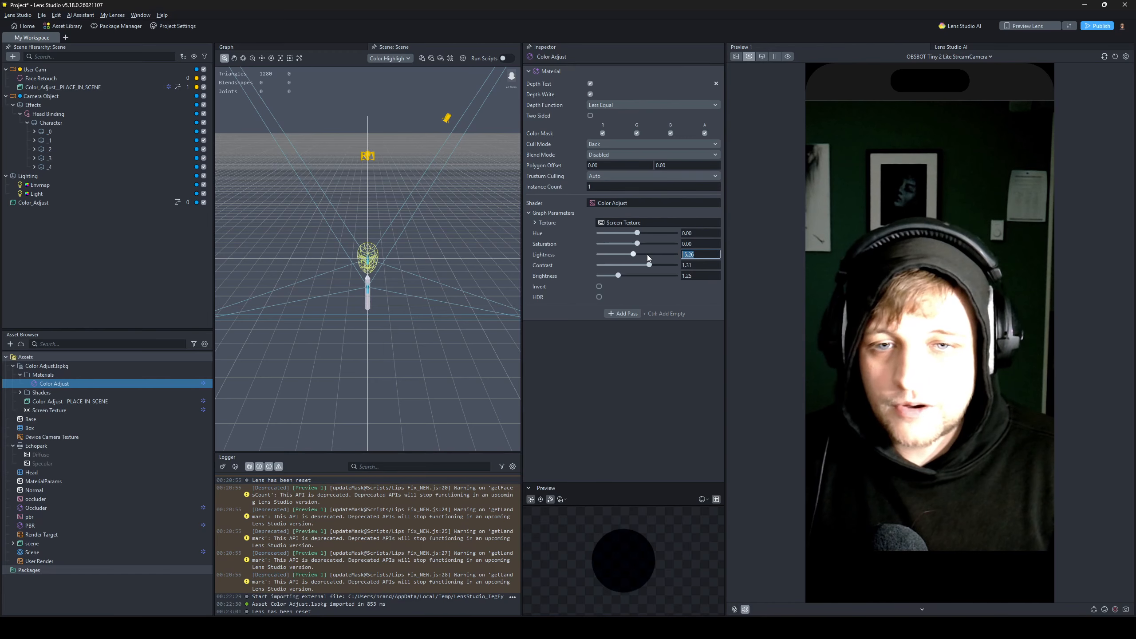
text(0)
- Set the Color Adjust material's Contrast and Brightness to 1
key(Tab)
text(0)
key(Tab)
text(0)
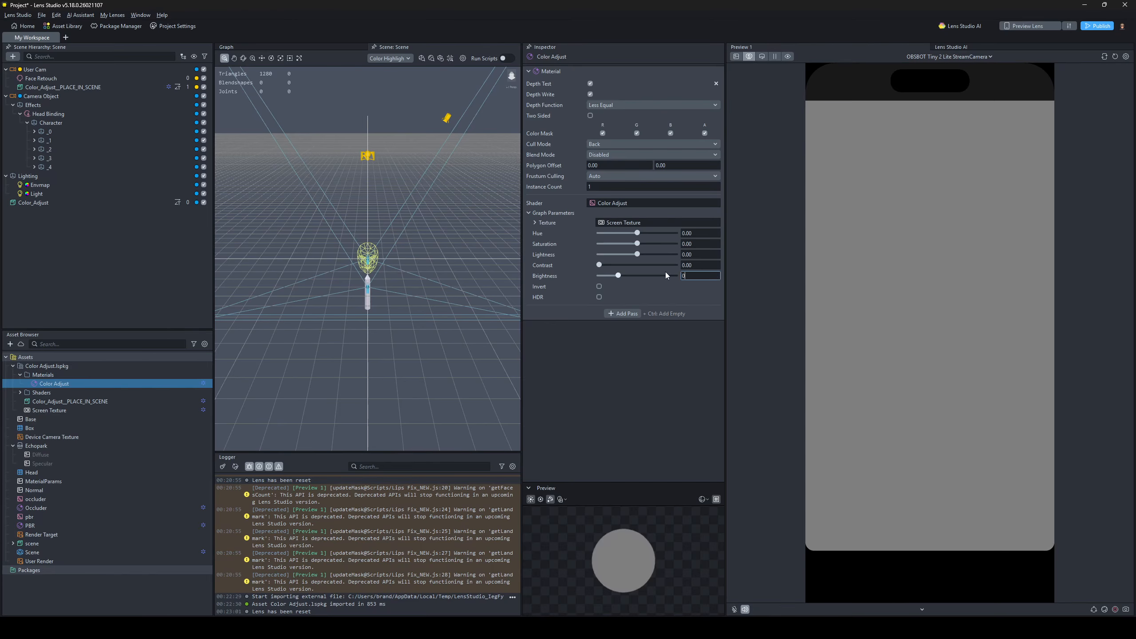
key(Return)
drag(600, 266, 640, 265)
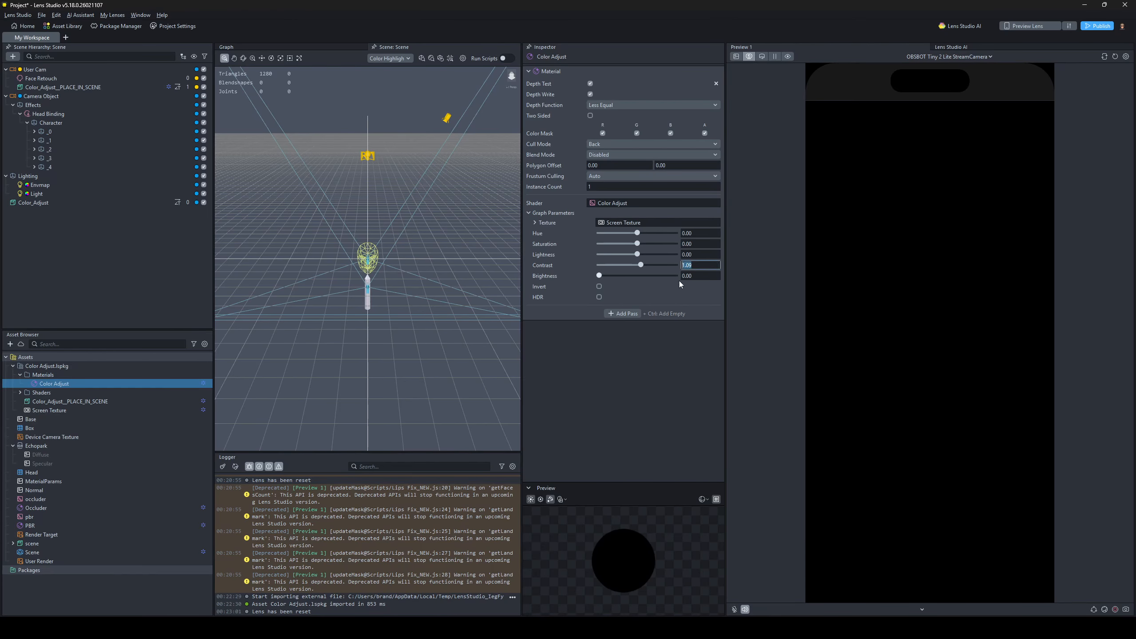
text(1)
key(Tab)
text(1)
key(Return)
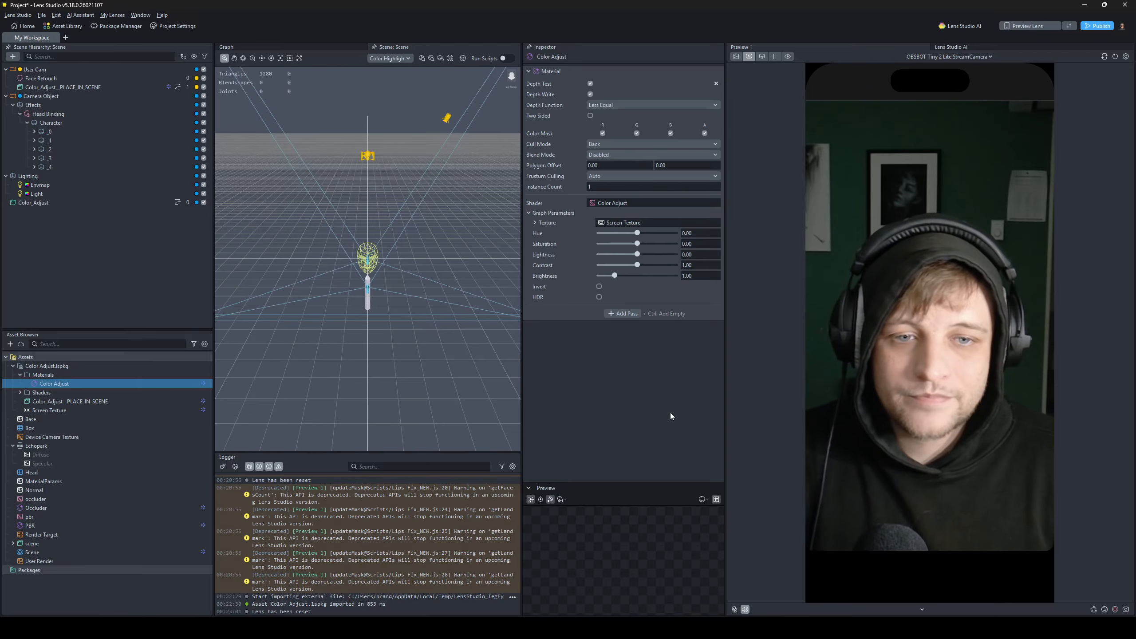
- Fine-tune the Color Adjust material to a Contrast of about 1.10, Saturation of about 8.14 and Lightness of about -2.32
drag(640, 265, 644, 266)
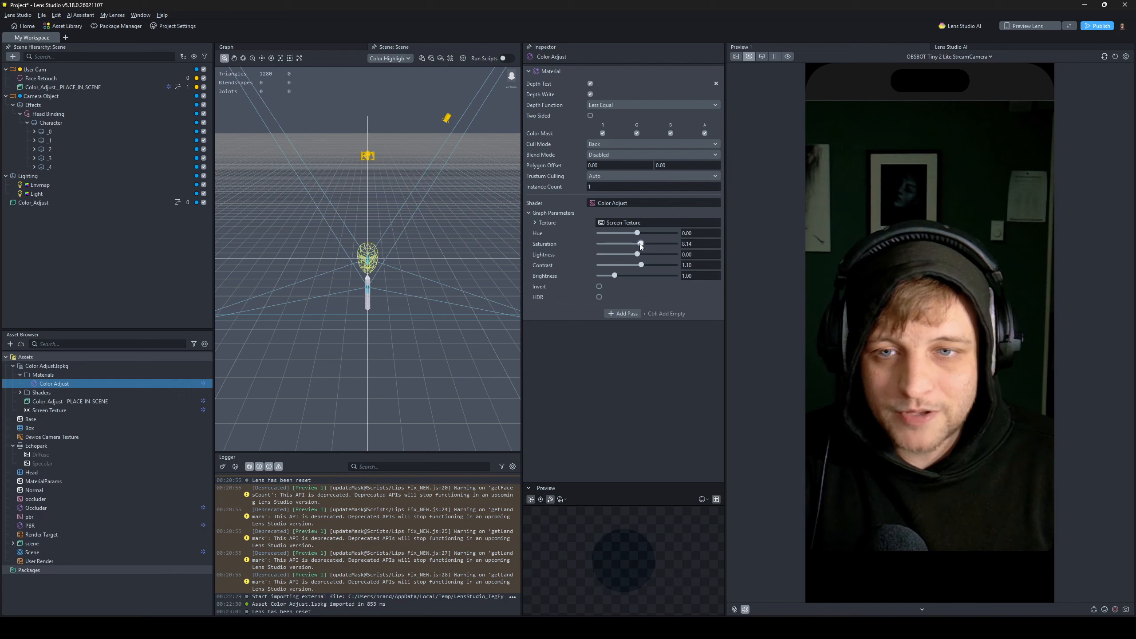
mouse_move(637, 254)
mouse_down()
mouse_move(611, 256)
mouse_move(635, 260)
mouse_up()
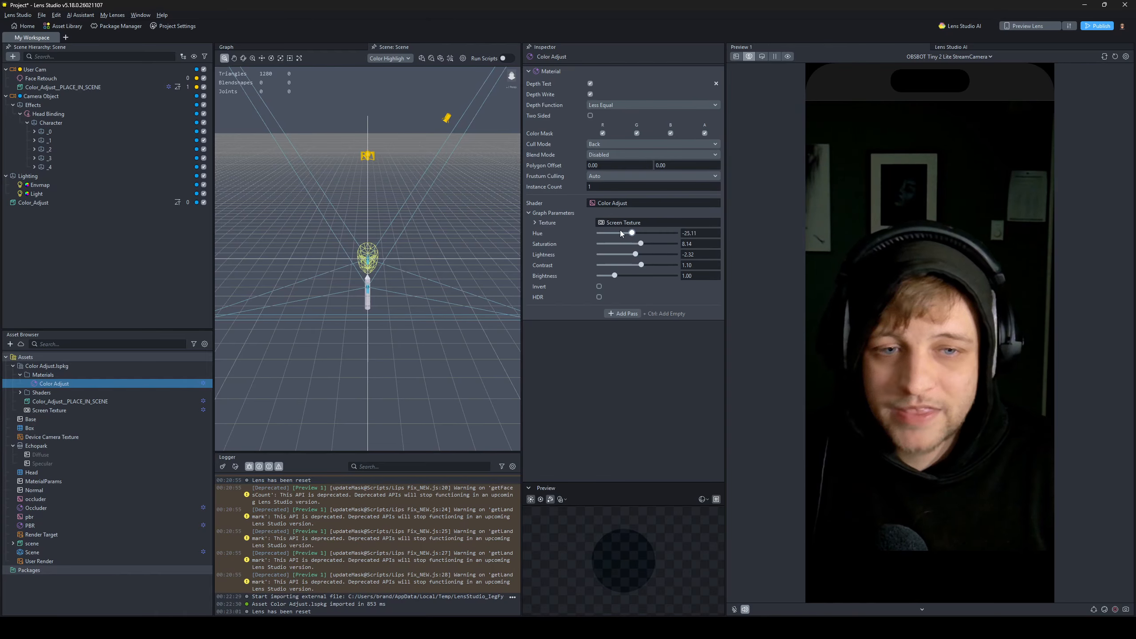
- Try a negative Hue shift and the Invert option on the Color Adjust material, reverting each one
mouse_move(622, 232)
mouse_down()
mouse_move(667, 236)
mouse_move(624, 232)
mouse_up()
key(ctrl+z)
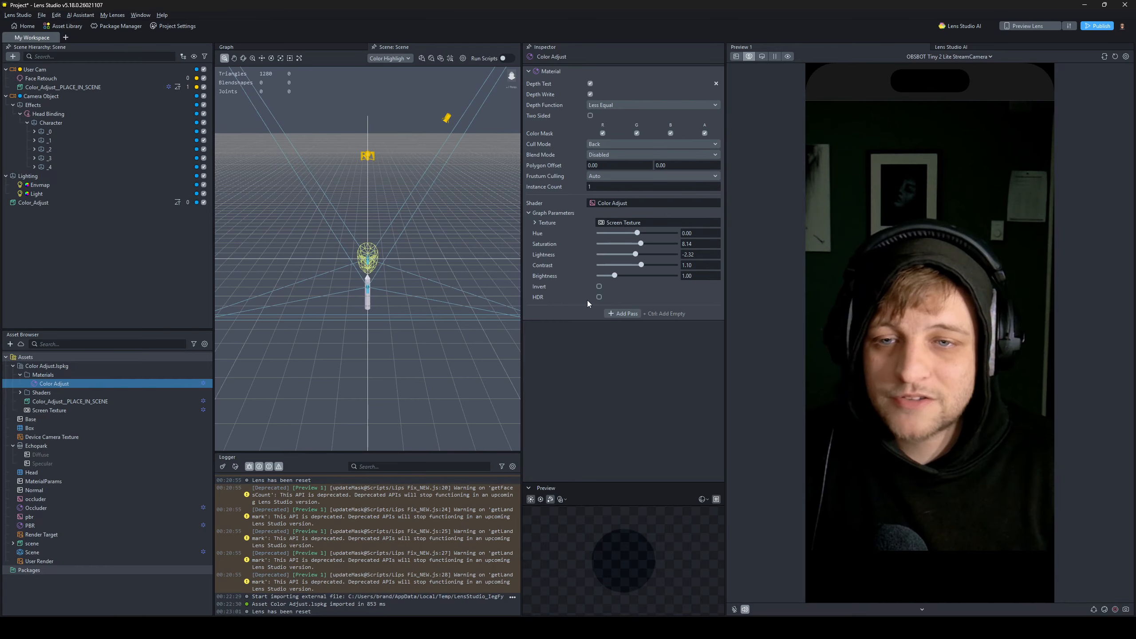
click(599, 286)
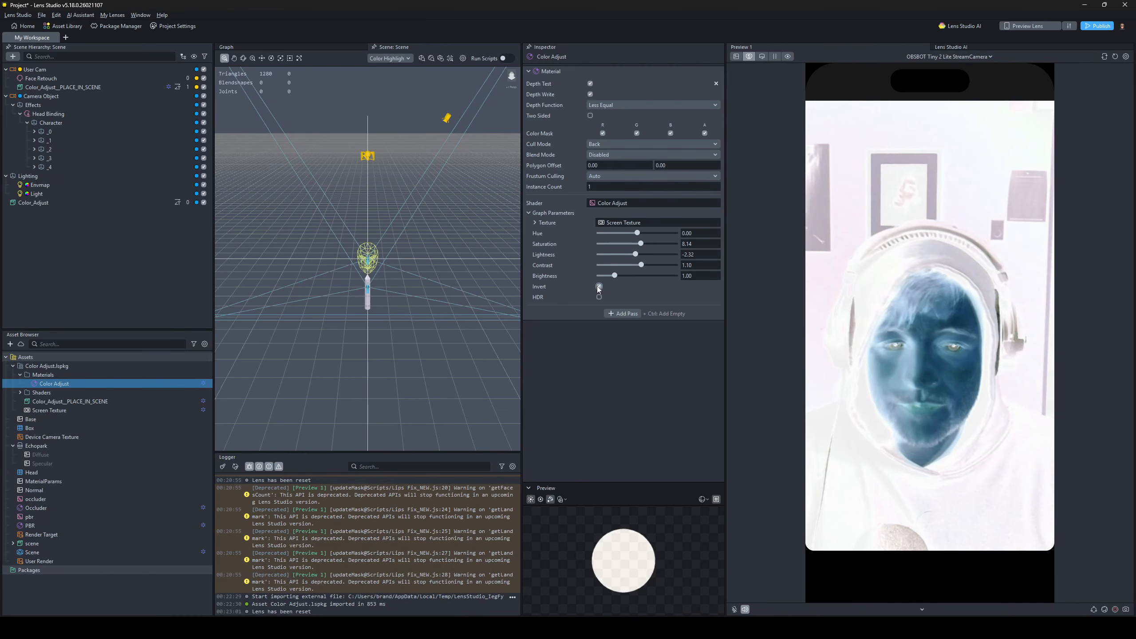
click(598, 286)
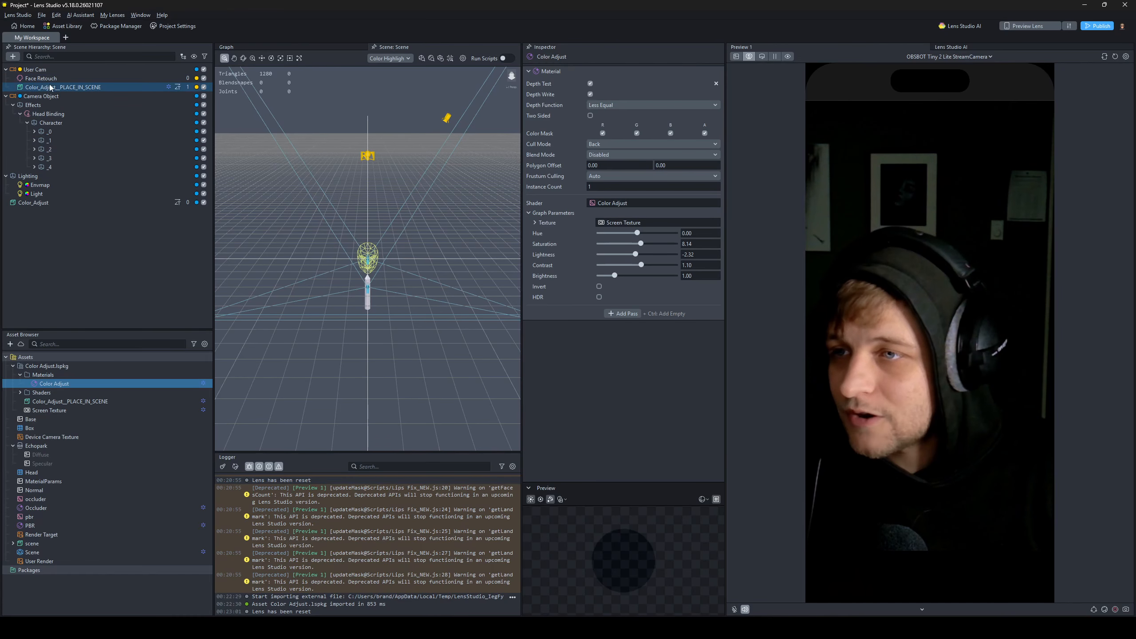
- Add an Eye Color effect as a child of User Cam and assign it to the User Perspective layer only
click(36, 69)
click(13, 57)
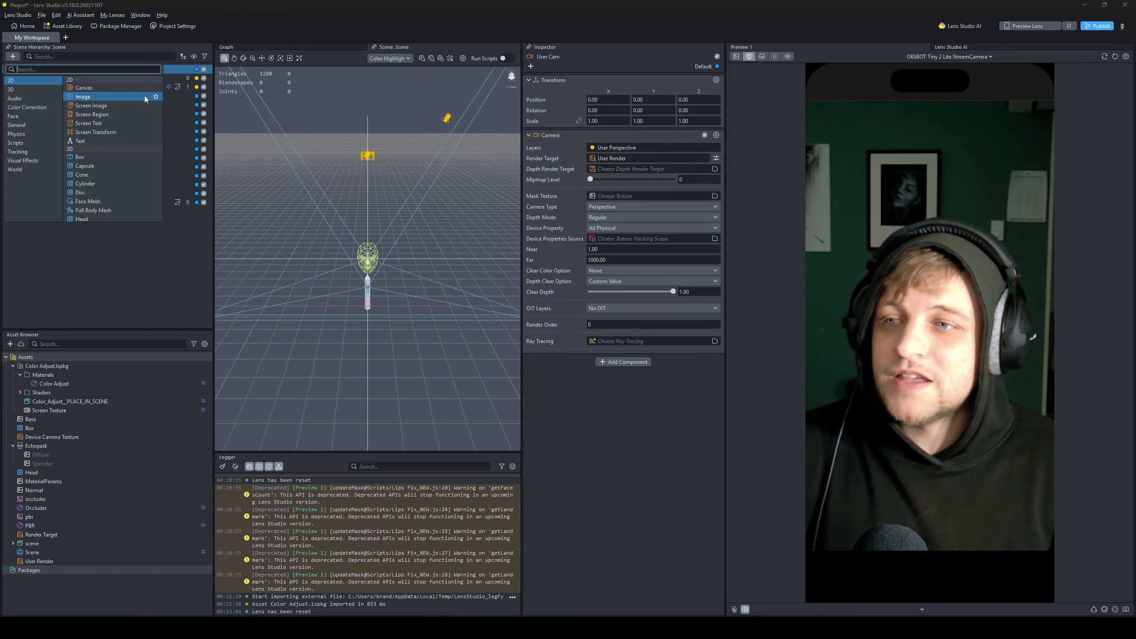
text(eye)
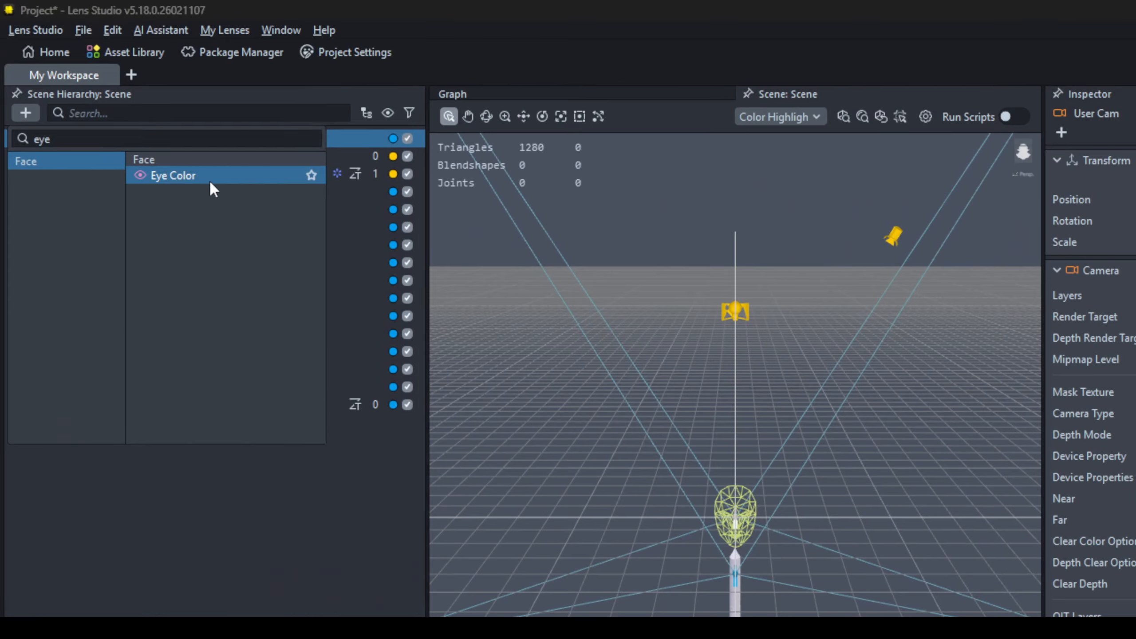
click(210, 180)
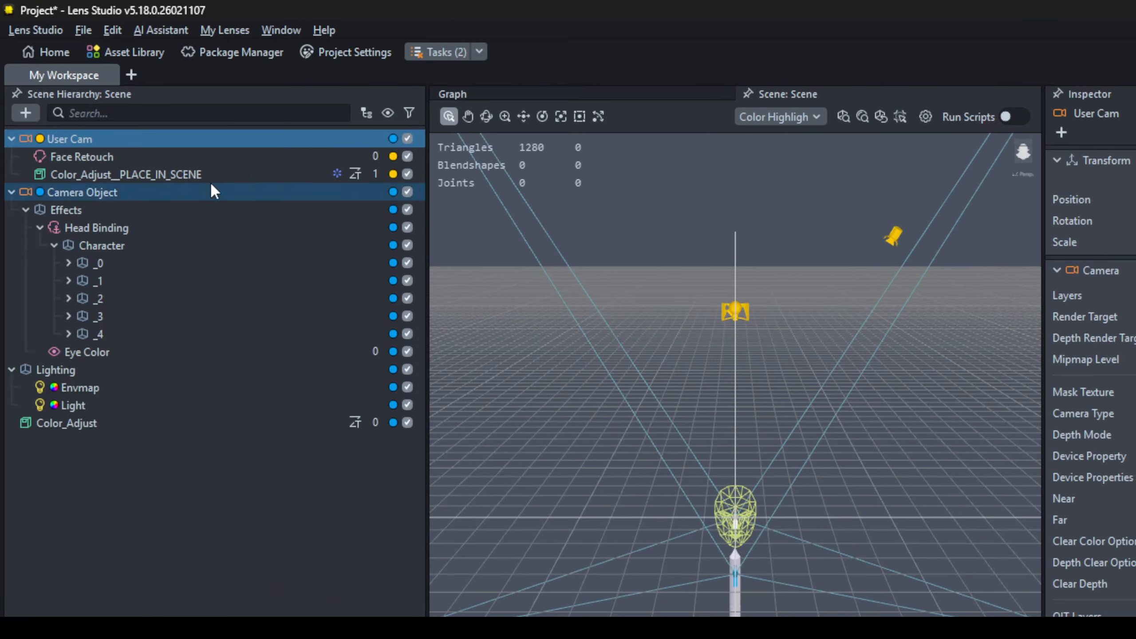
key(Return)
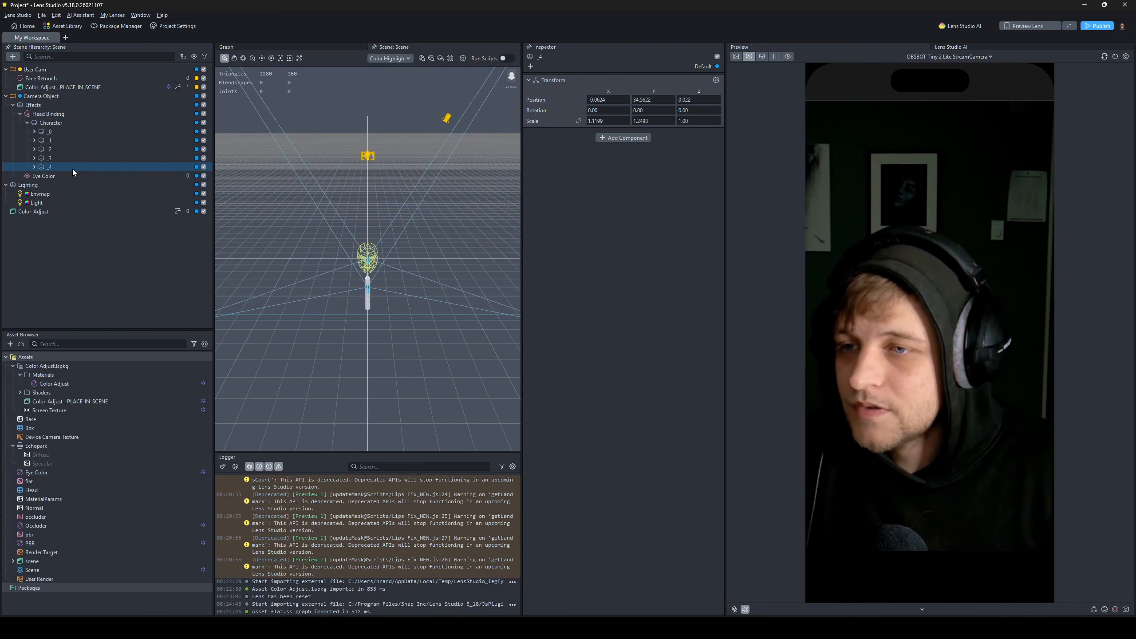
drag(65, 176, 73, 71)
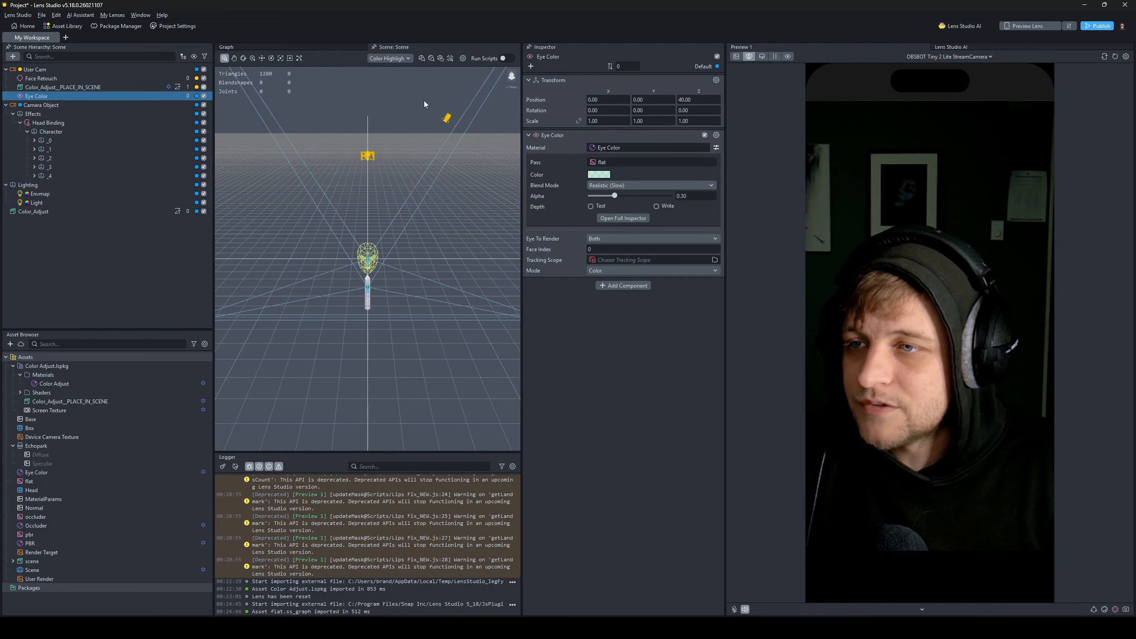
click(699, 68)
click(677, 119)
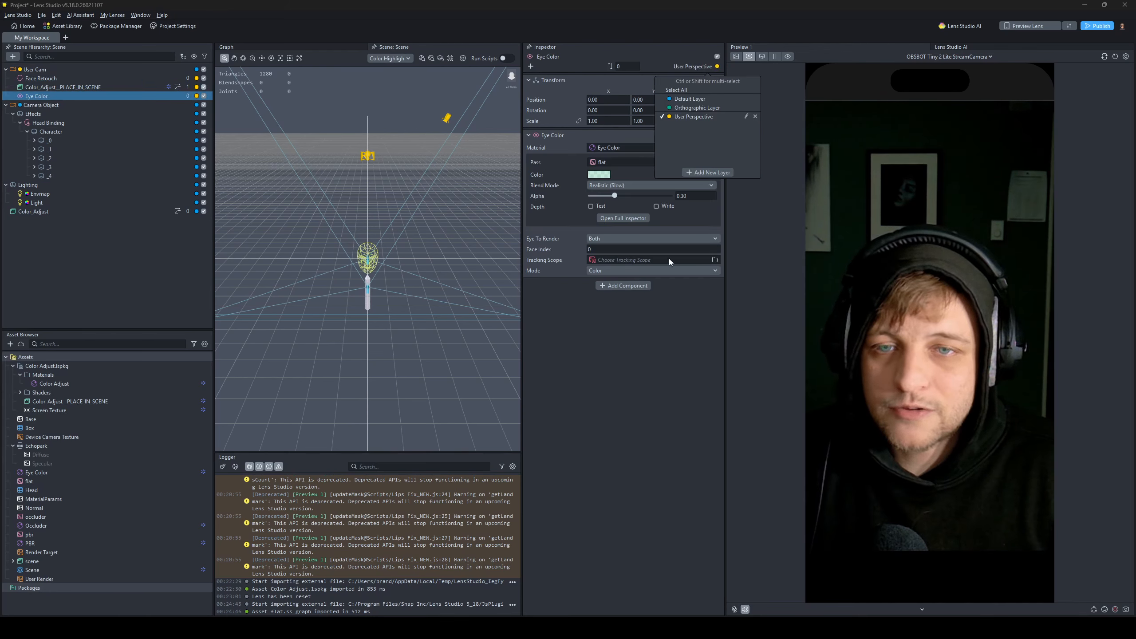
- Set the Eye Color effect's color to pure green (#00ff00)
click(599, 175)
click(534, 233)
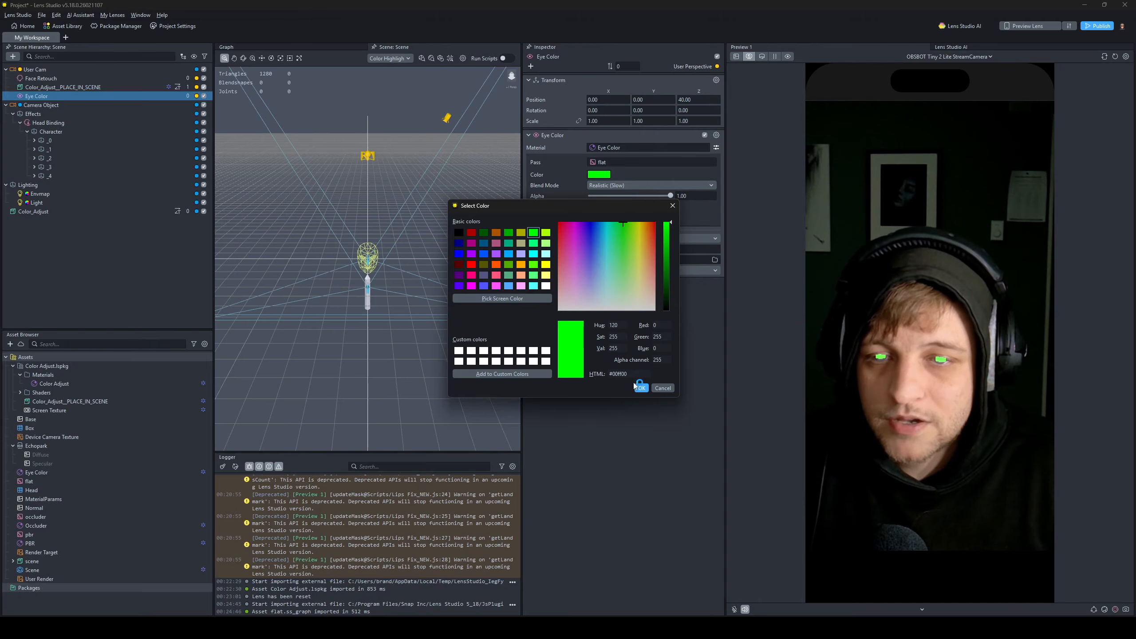
click(641, 388)
- Set the Eye Color effect's blend mode to Multiply and its alpha to about 0.70
scroll(607, 185, down, 1)
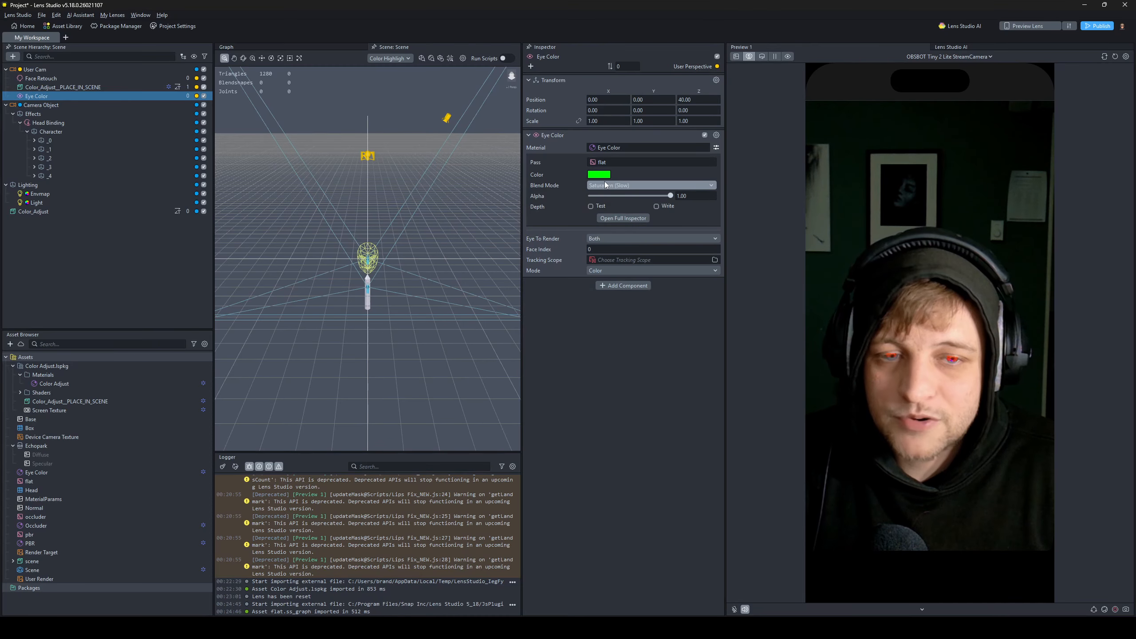
click(614, 187)
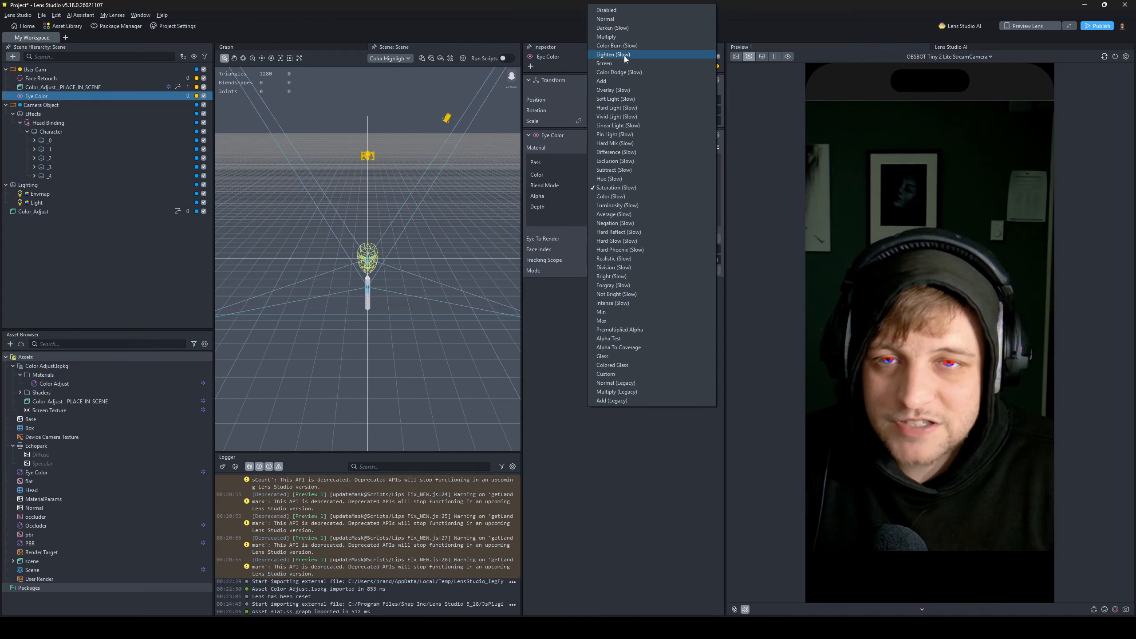
click(625, 39)
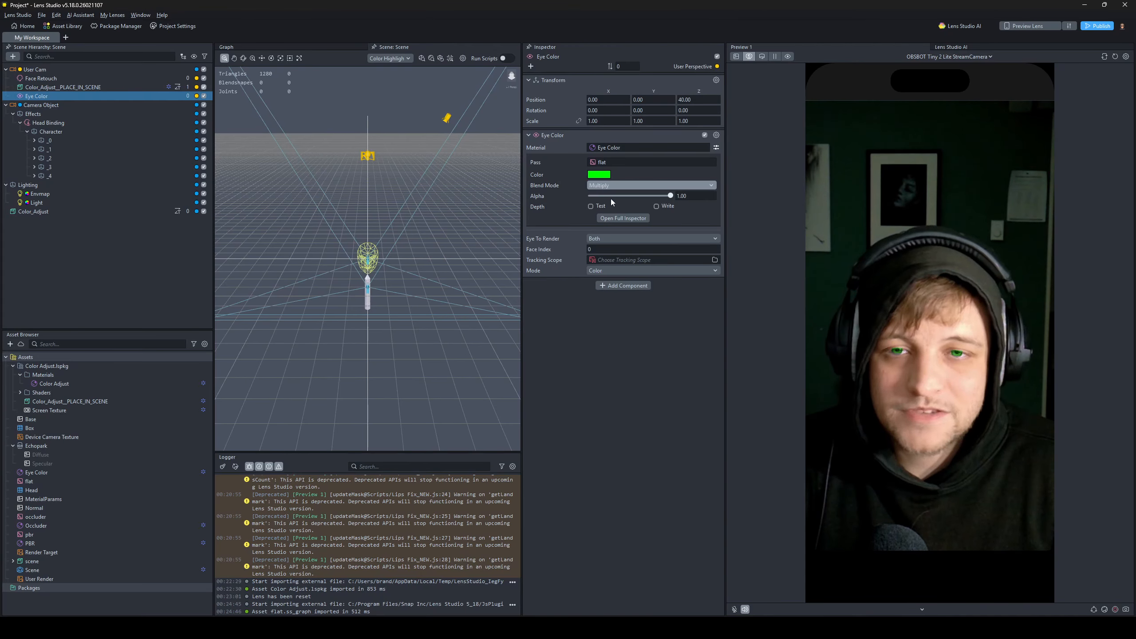
drag(667, 199, 642, 199)
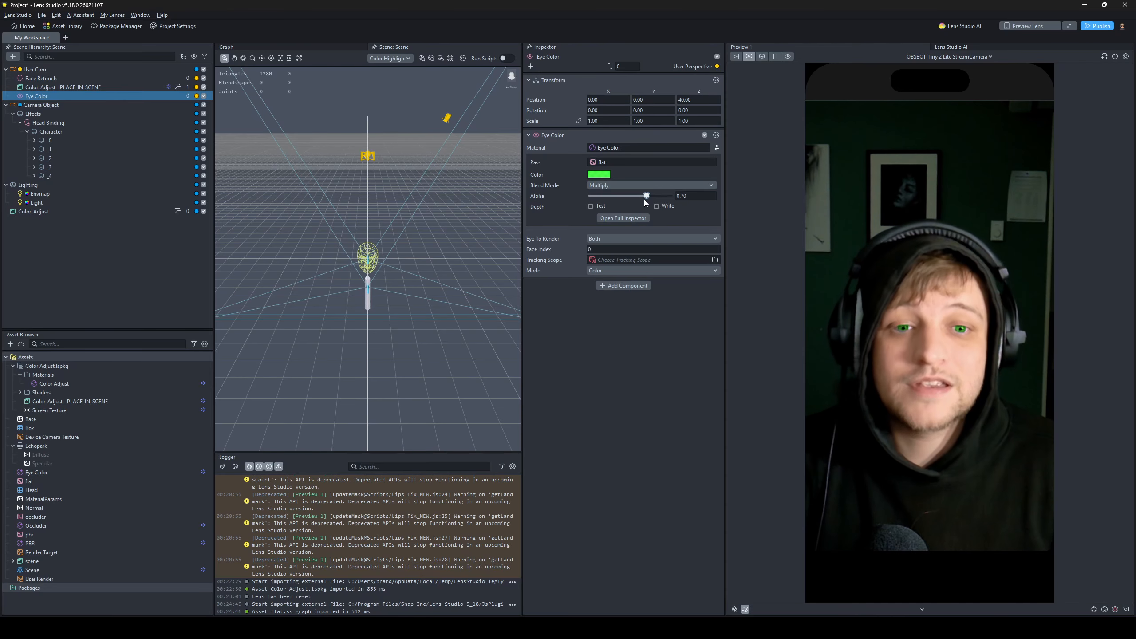
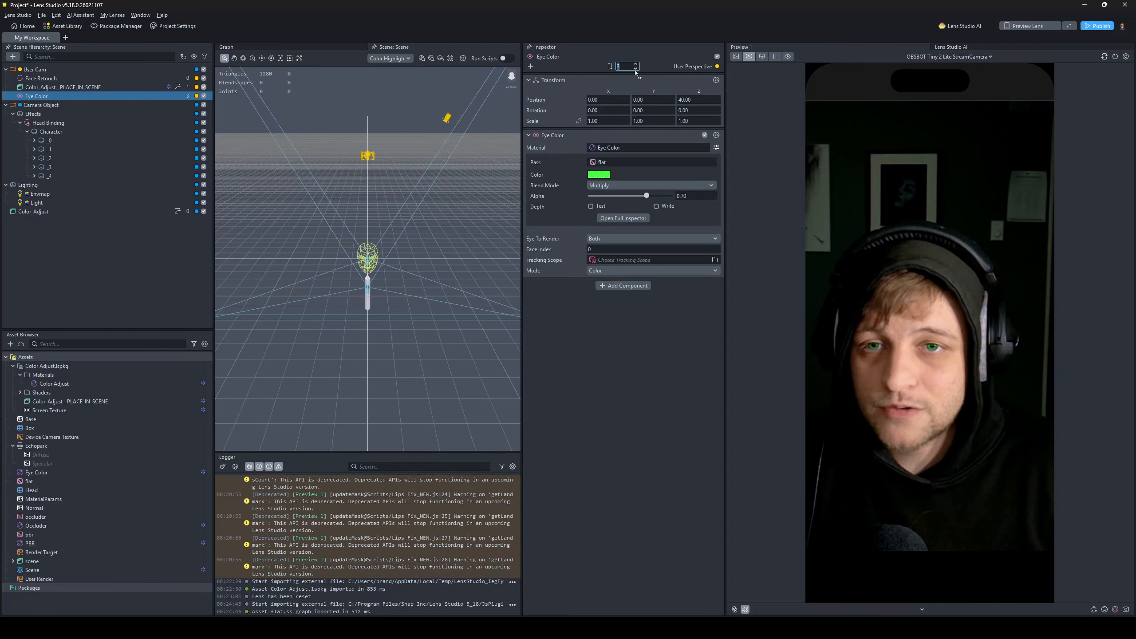
- Set Eye Color's render order to 1 and move it above Color_Adjust__PLACE_IN_SCENE under User Cam
click(635, 68)
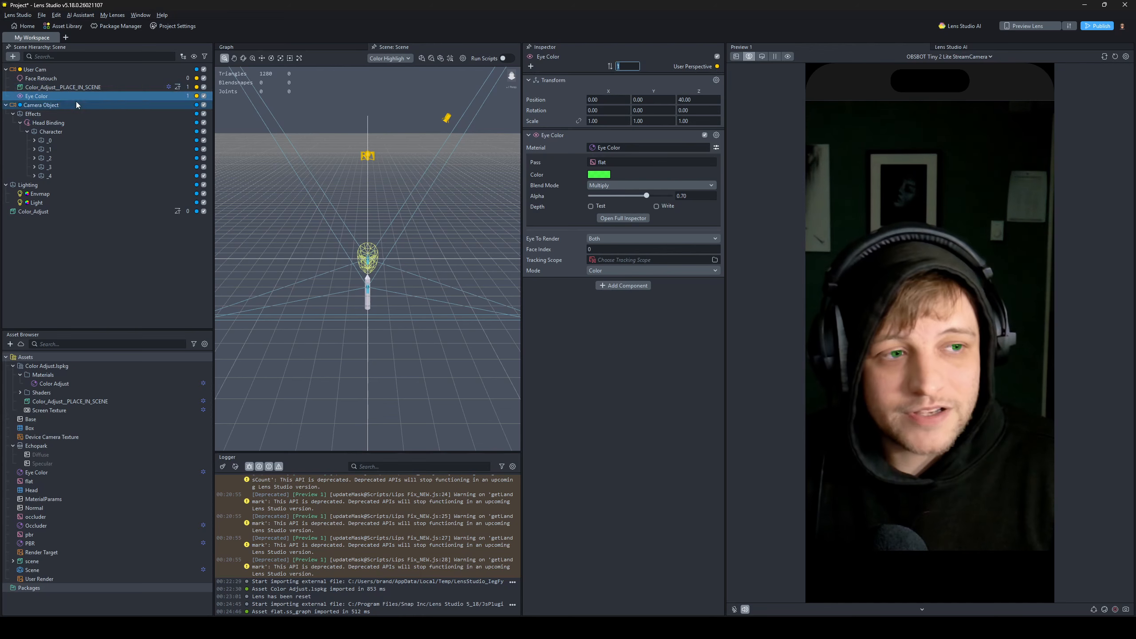
click(63, 88)
click(90, 95)
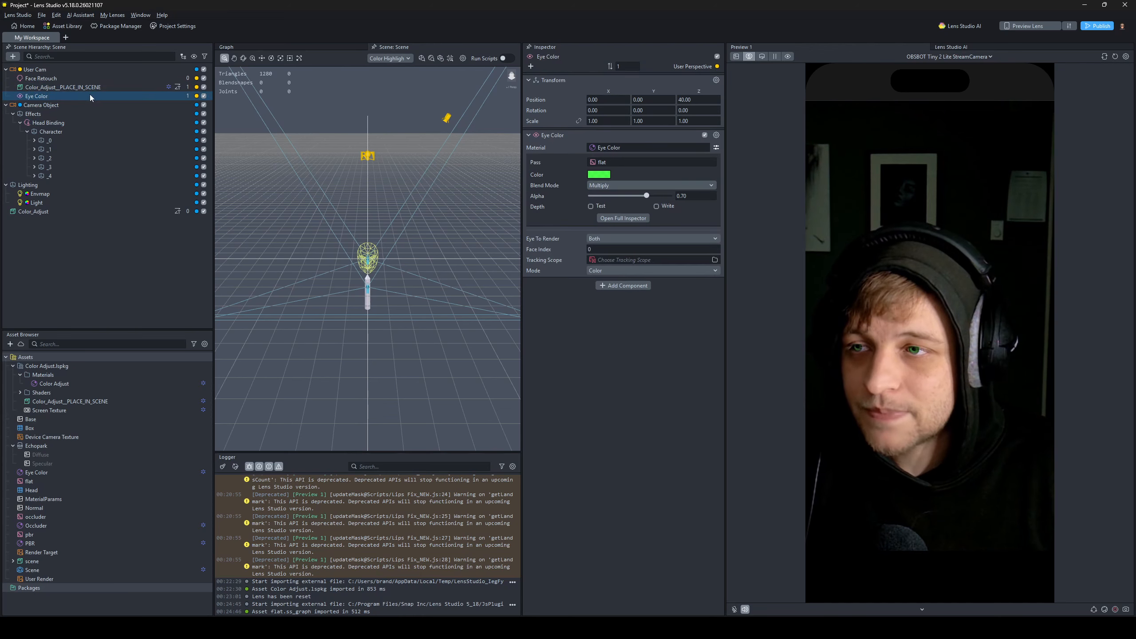
drag(94, 94, 128, 84)
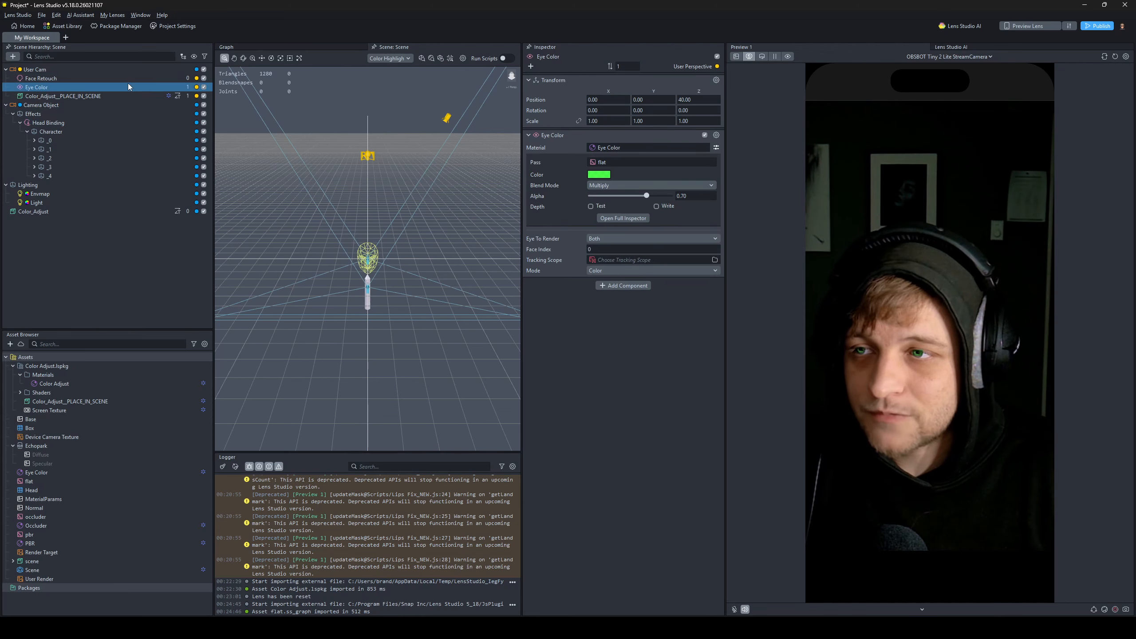
click(146, 93)
click(143, 88)
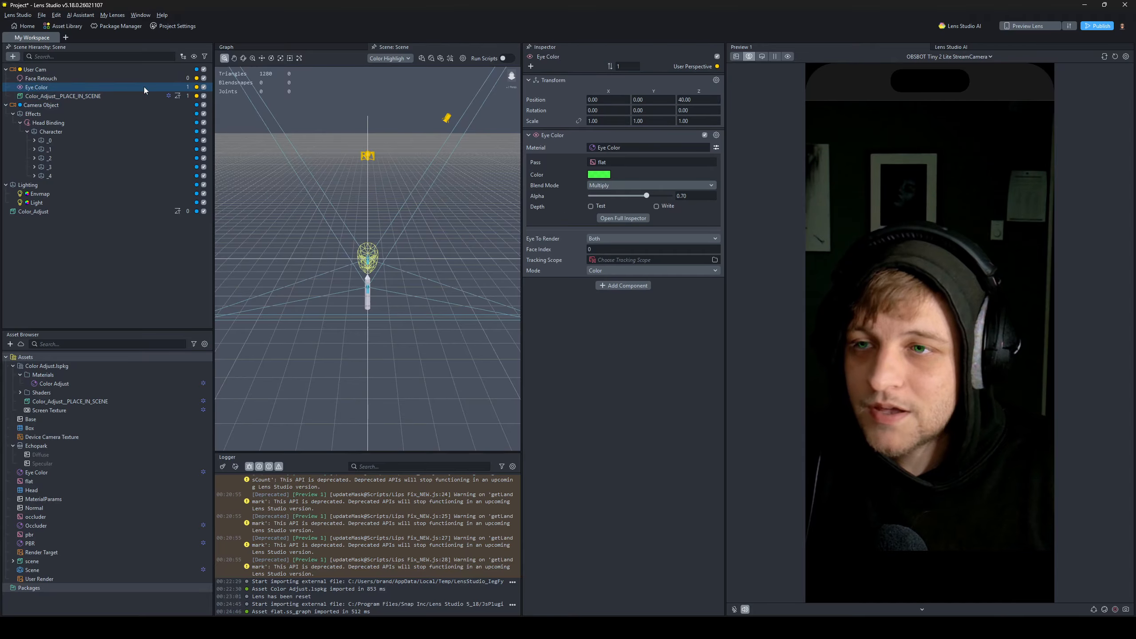
click(143, 95)
click(148, 86)
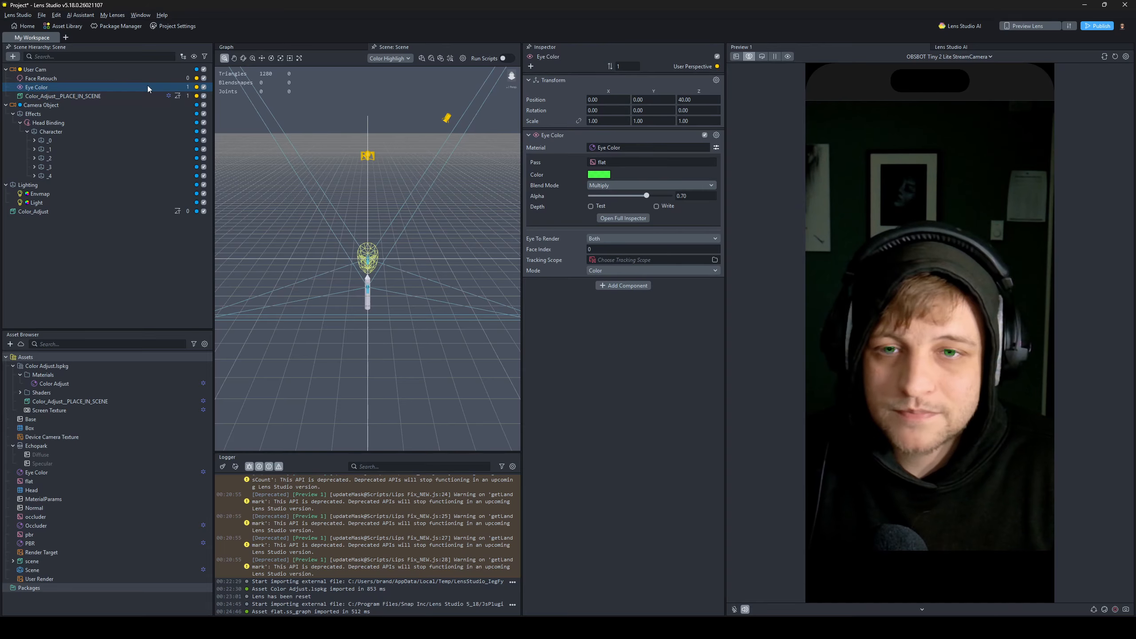
- Shift the Color Adjust material's Hue to about -102.56 and set Eye Color's render order to 0
click(85, 384)
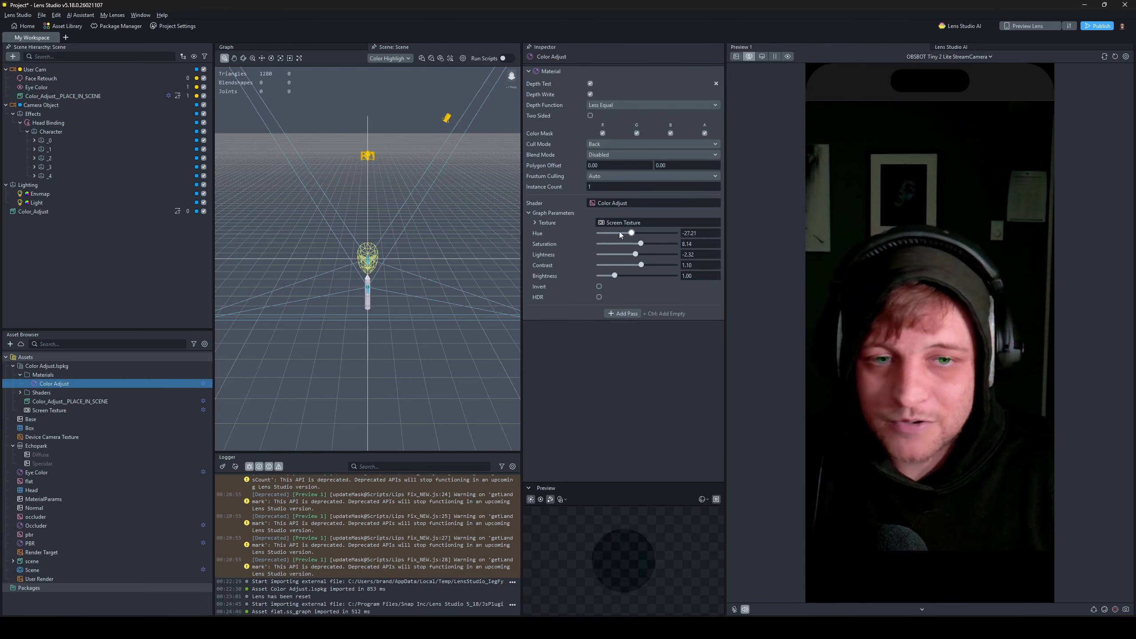
mouse_move(620, 233)
mouse_down()
mouse_move(631, 233)
mouse_move(604, 236)
mouse_move(615, 235)
mouse_up()
click(134, 87)
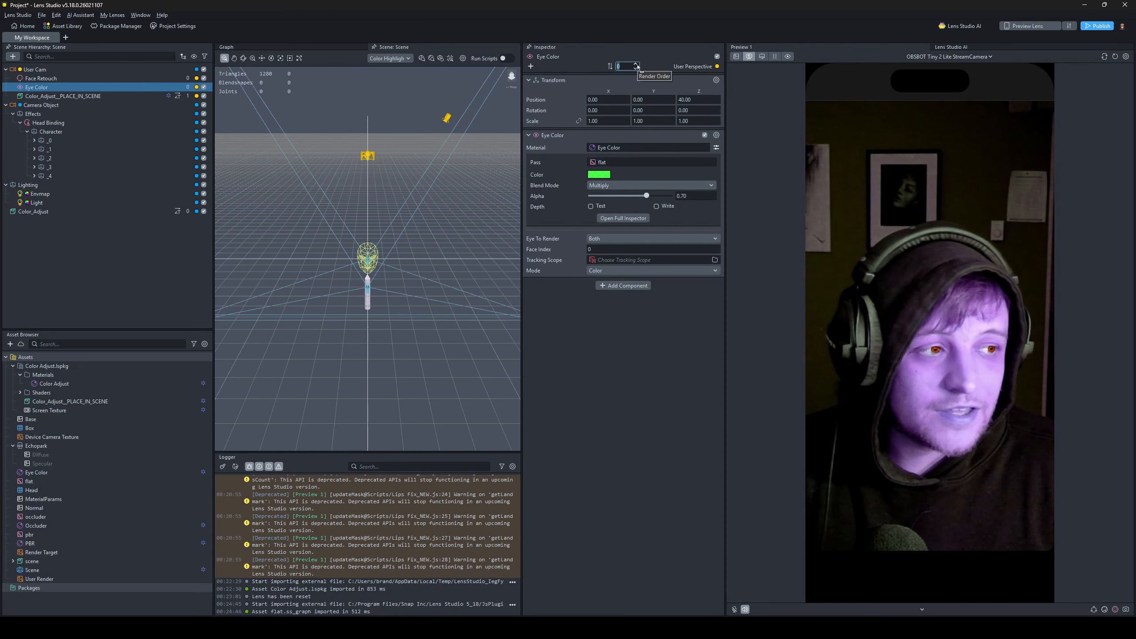
- Set the Color Adjust material's Hue to about -43.95
click(99, 383)
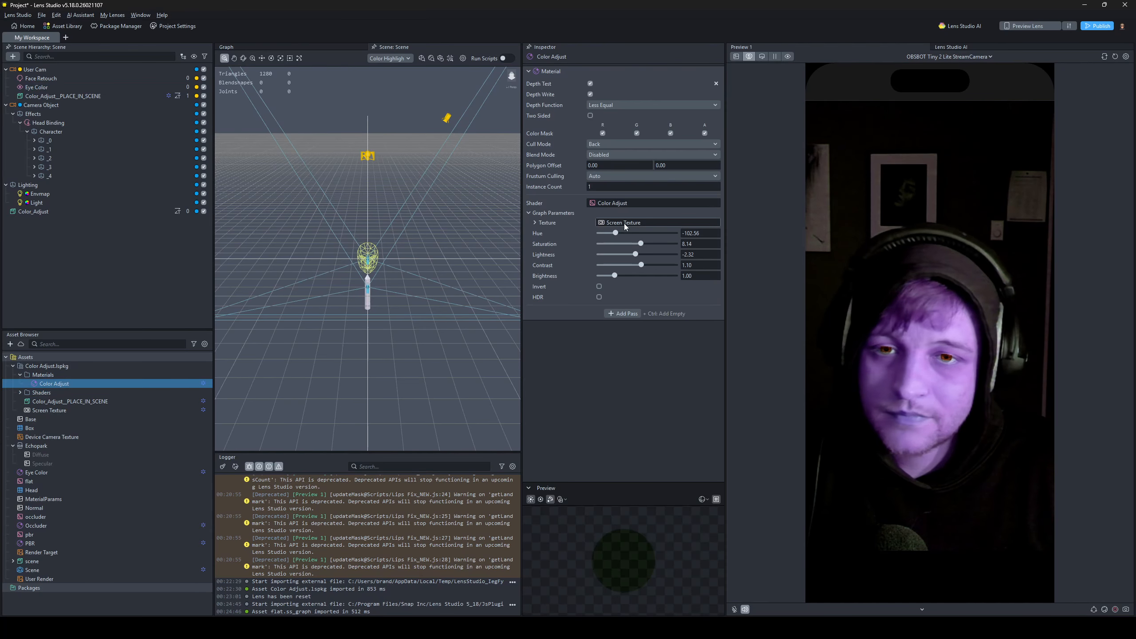
mouse_move(615, 233)
mouse_down()
mouse_move(658, 233)
mouse_move(627, 244)
mouse_up()
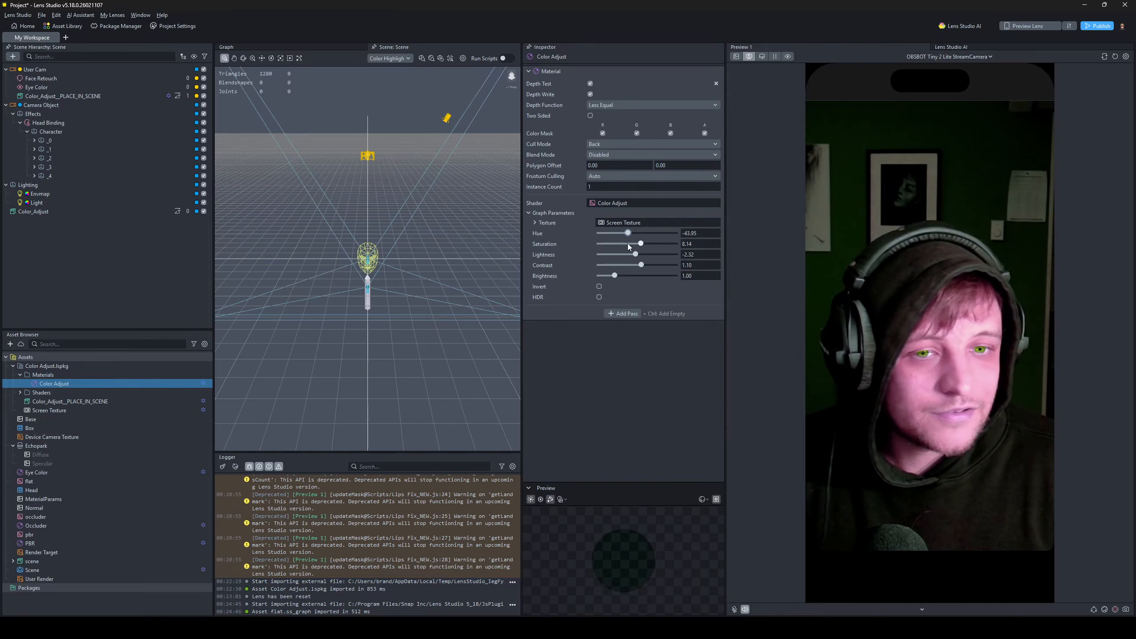
- Undo the Color Adjust material's last Hue changes and set Eye Color's render order to 1
key(ctrl+z)
key(ctrl+z)
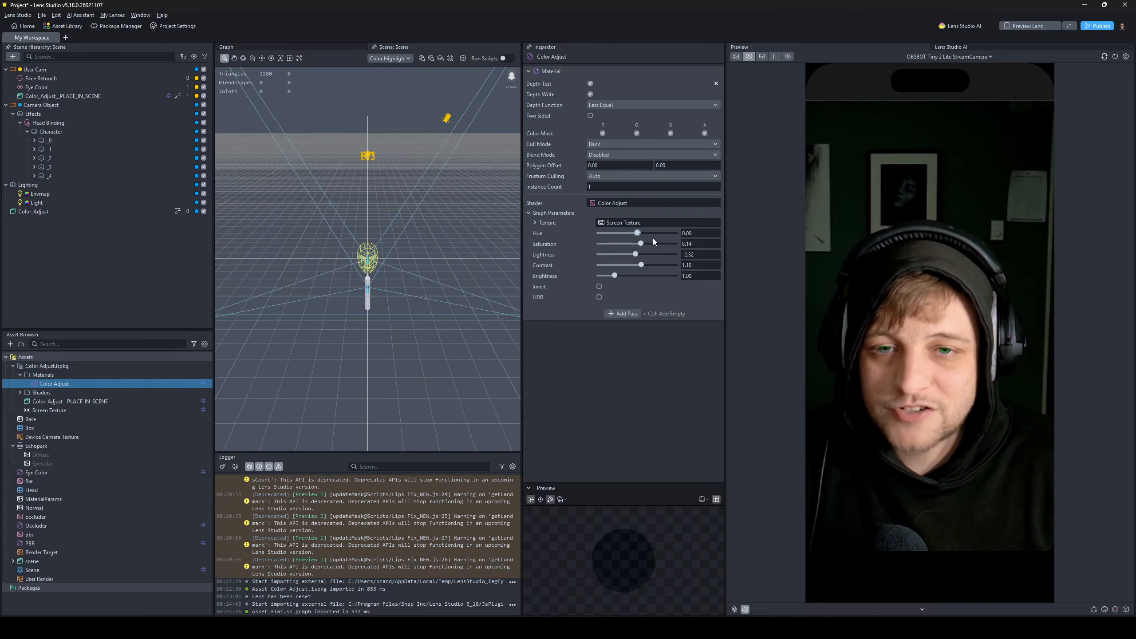
click(84, 88)
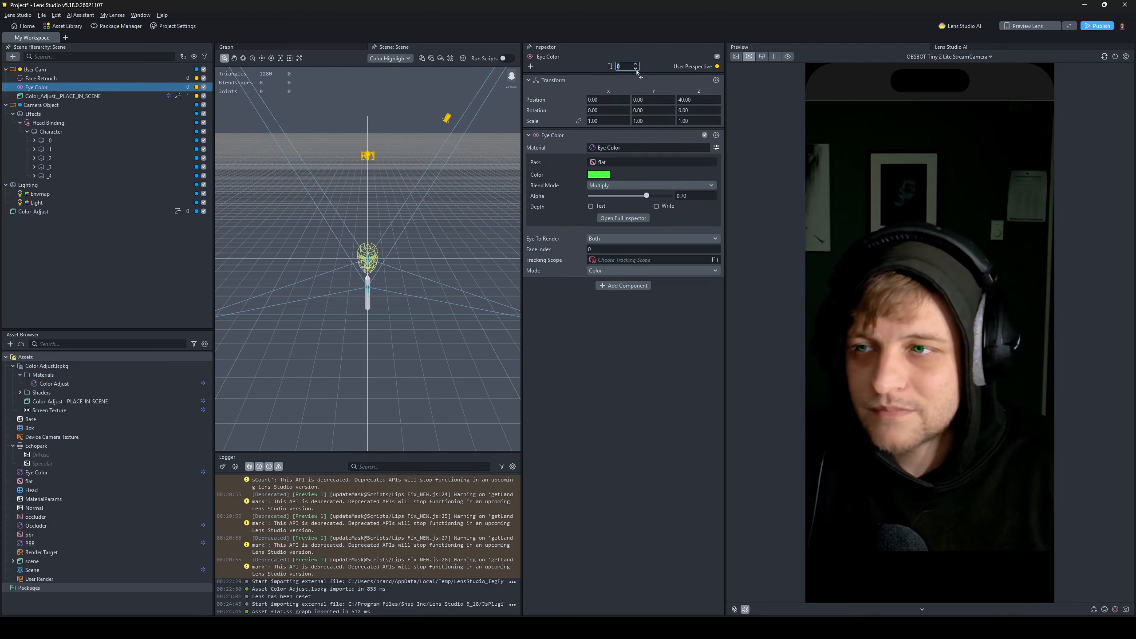
click(104, 95)
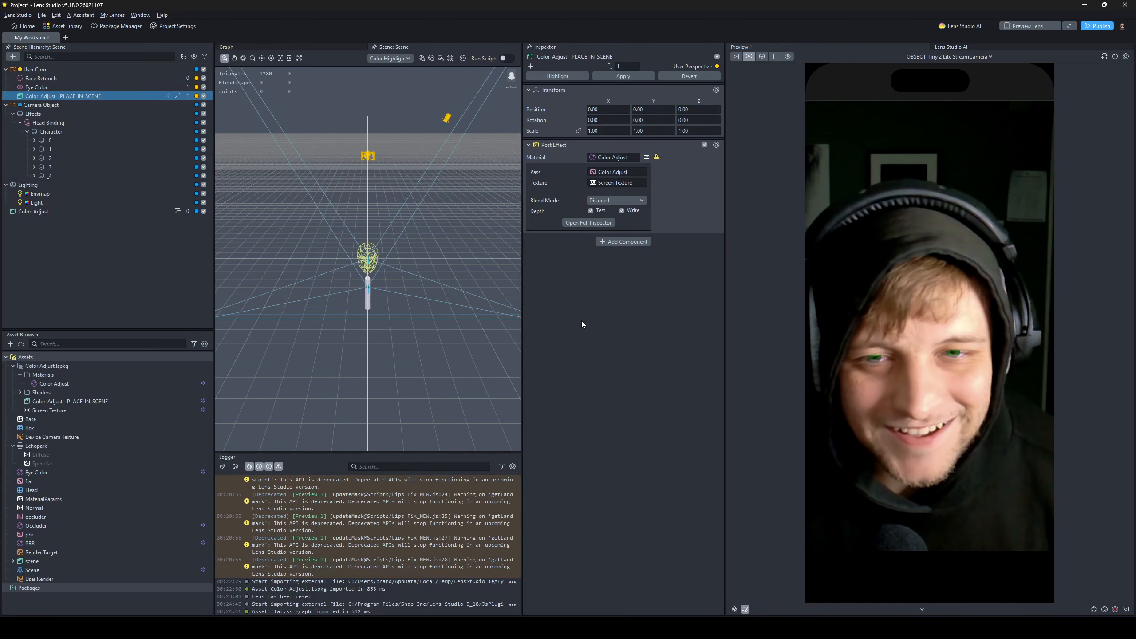
- Collapse the User Cam and Camera Object hierarchies and add a Screen Image to the scene
drag(726, 279, 779, 280)
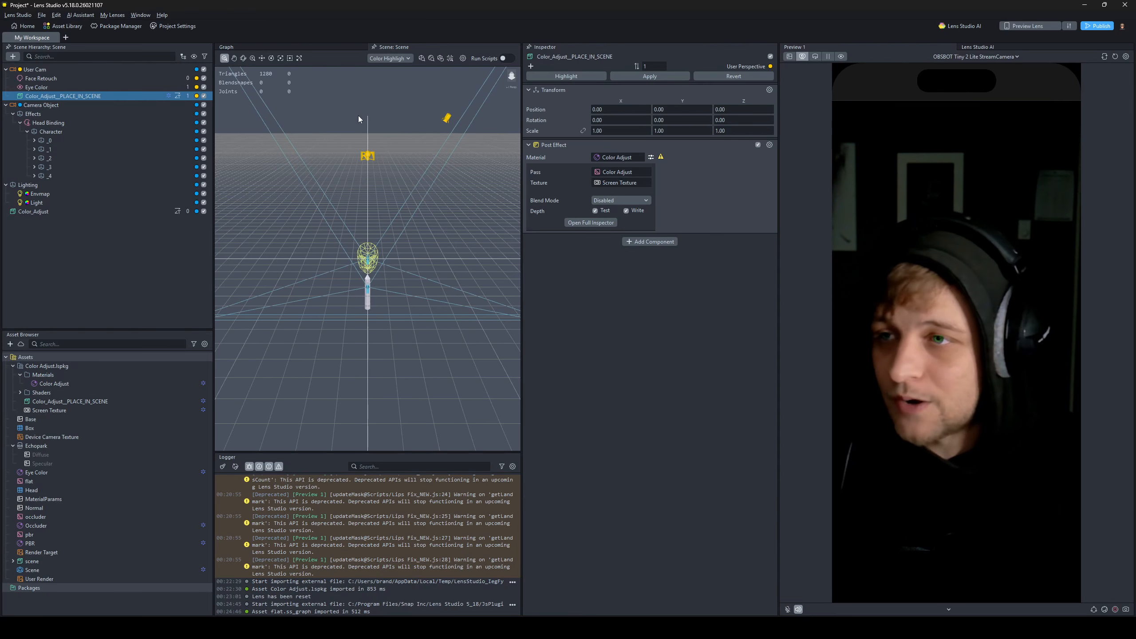
click(80, 229)
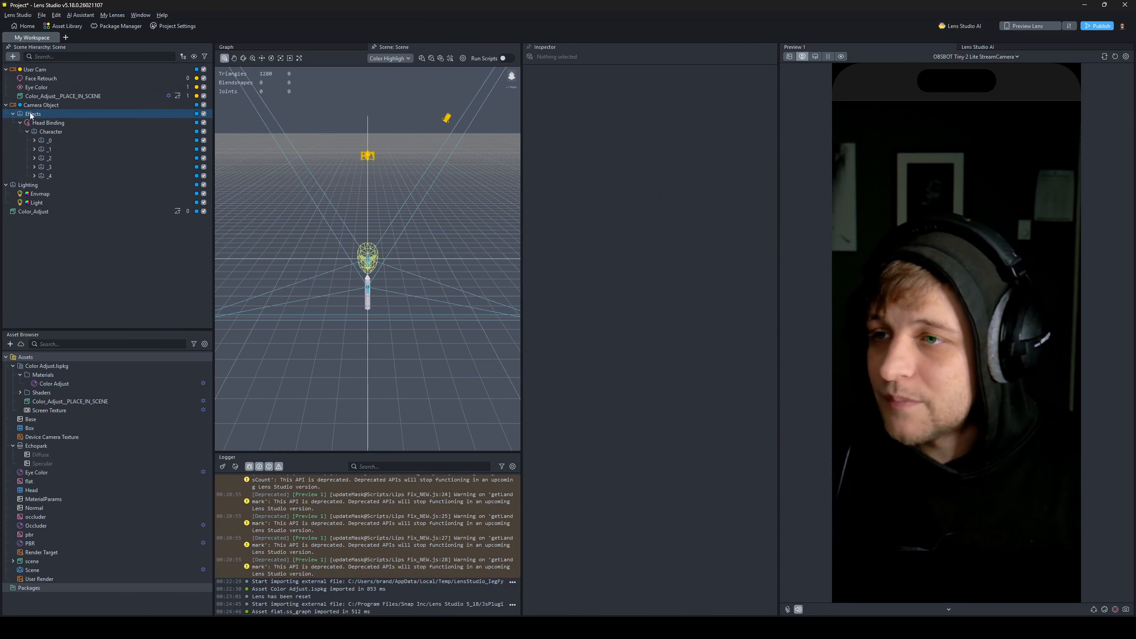
click(6, 69)
click(6, 78)
click(13, 57)
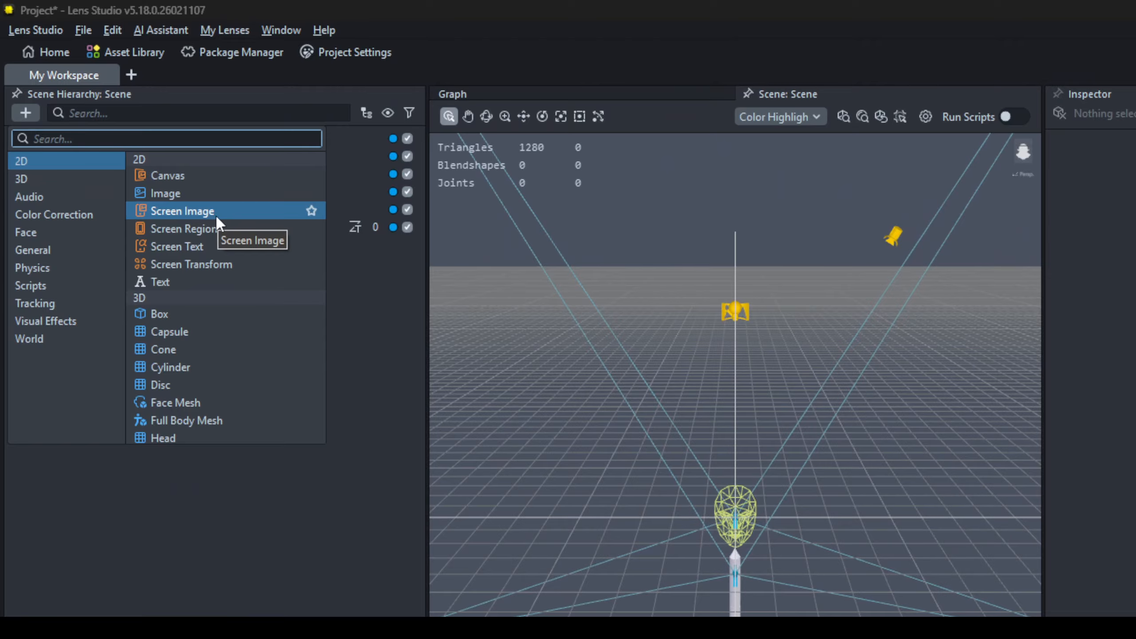
click(182, 210)
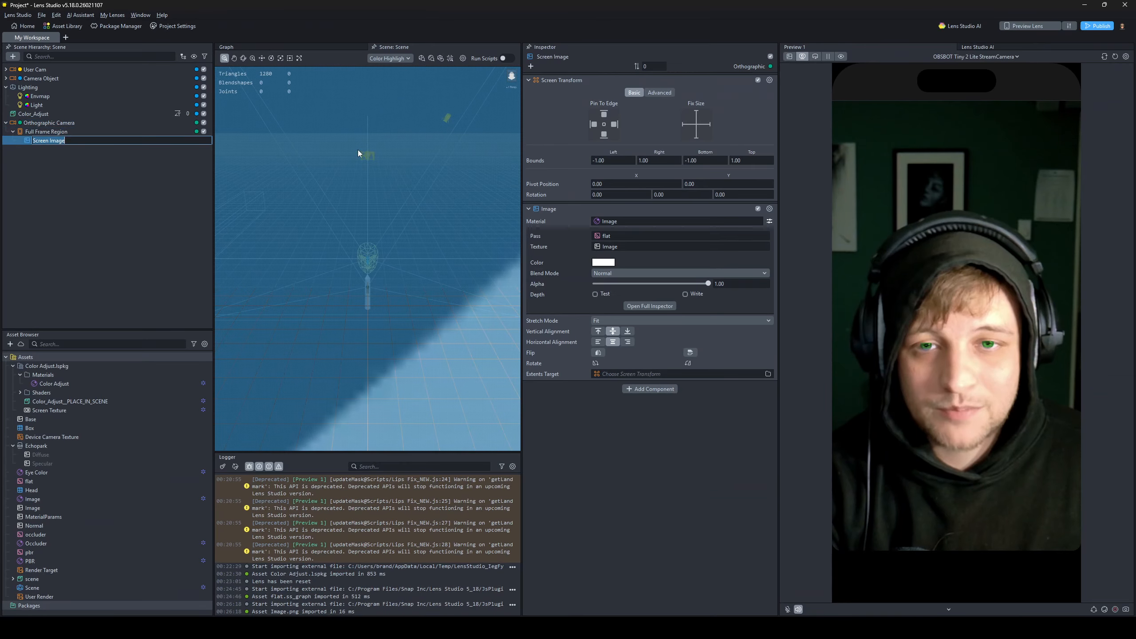
click(170, 249)
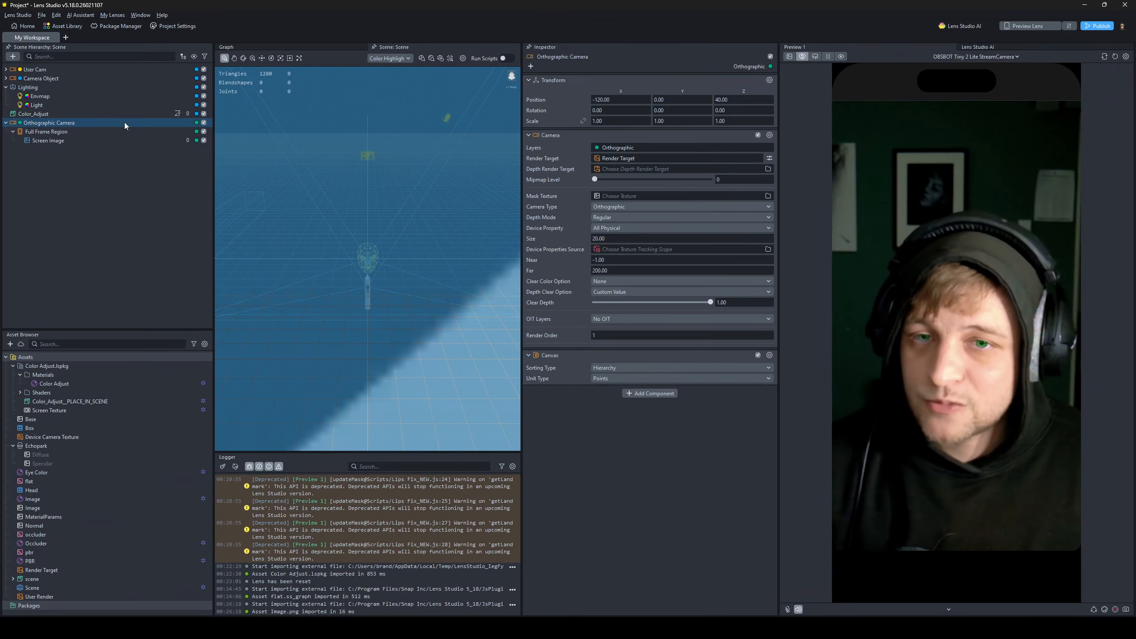
- Create a layer named User Ortho and assign it as the Orthographic Camera's rendered layer
click(645, 149)
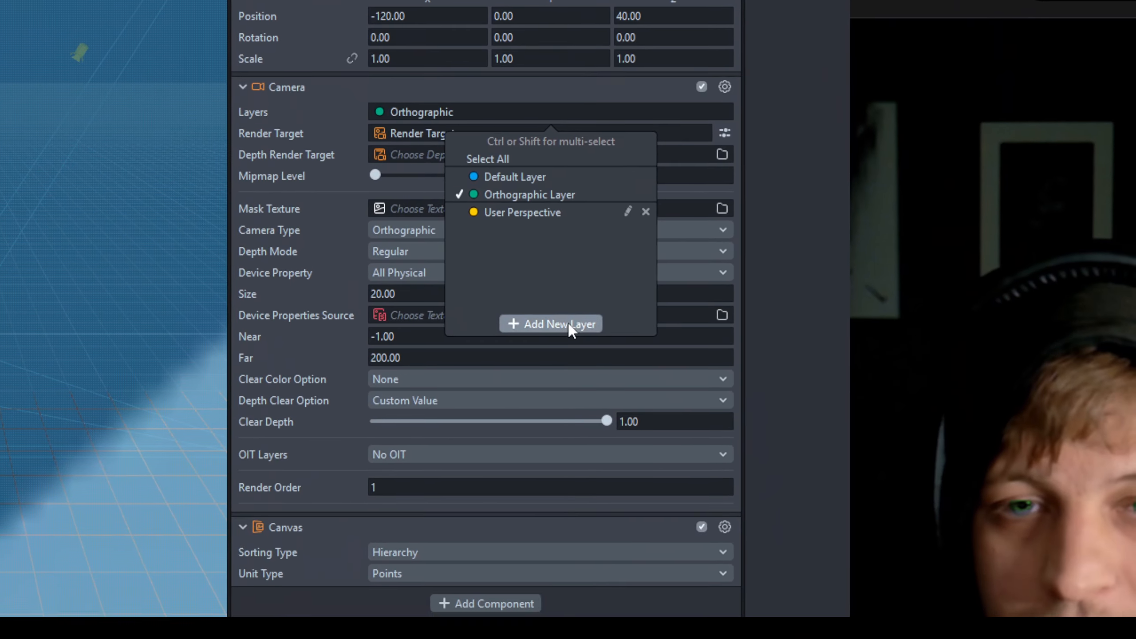
click(685, 254)
click(629, 312)
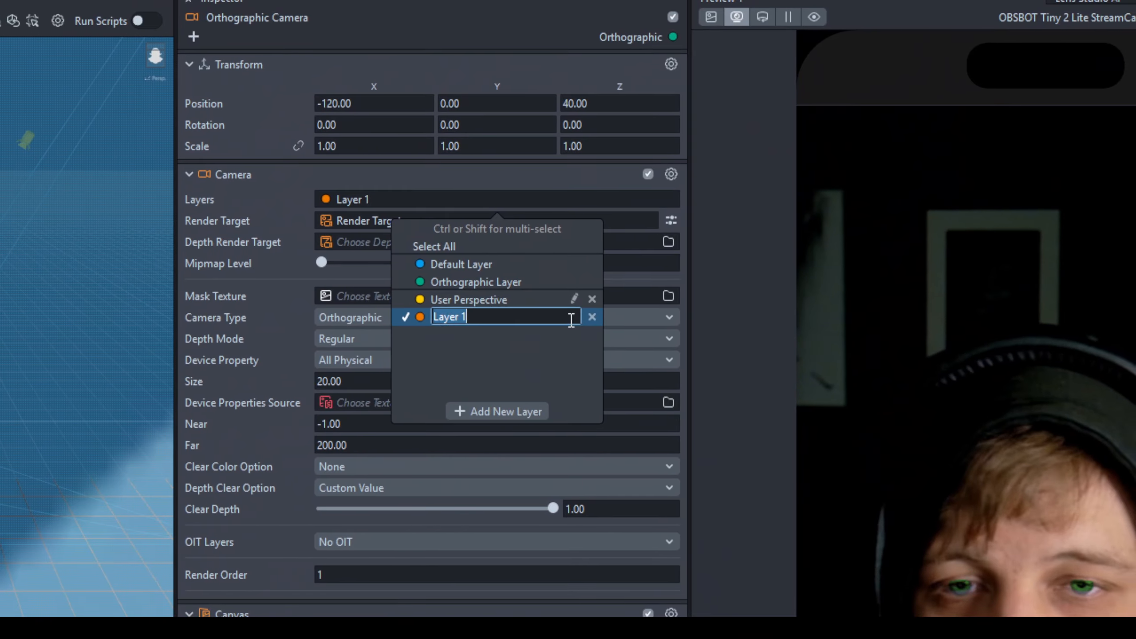
text(User Ortho)
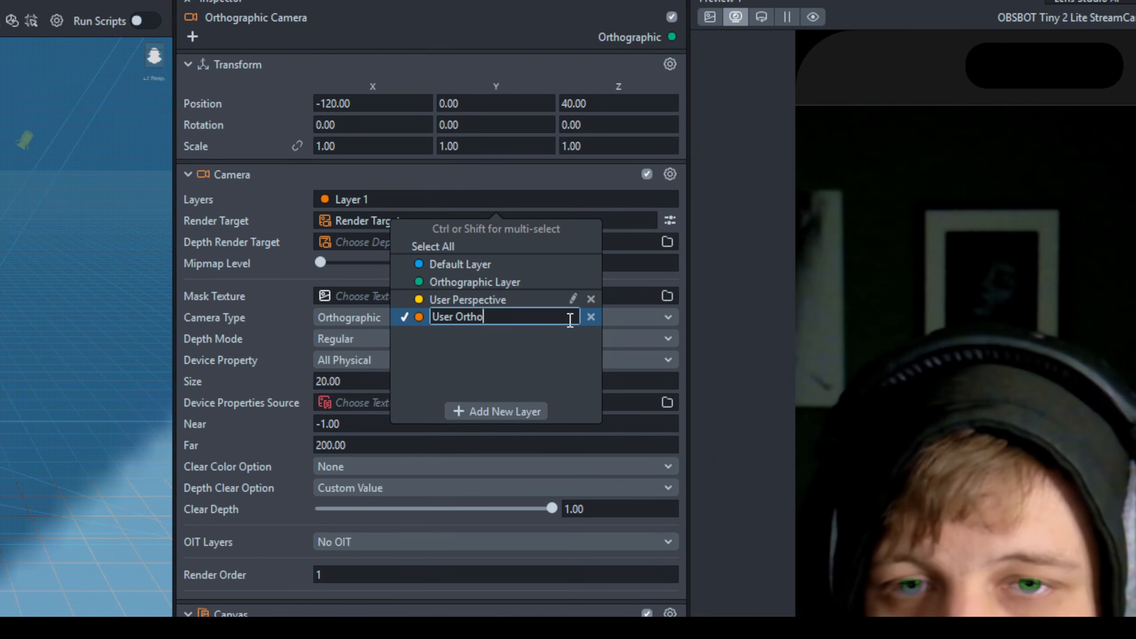
key(Return)
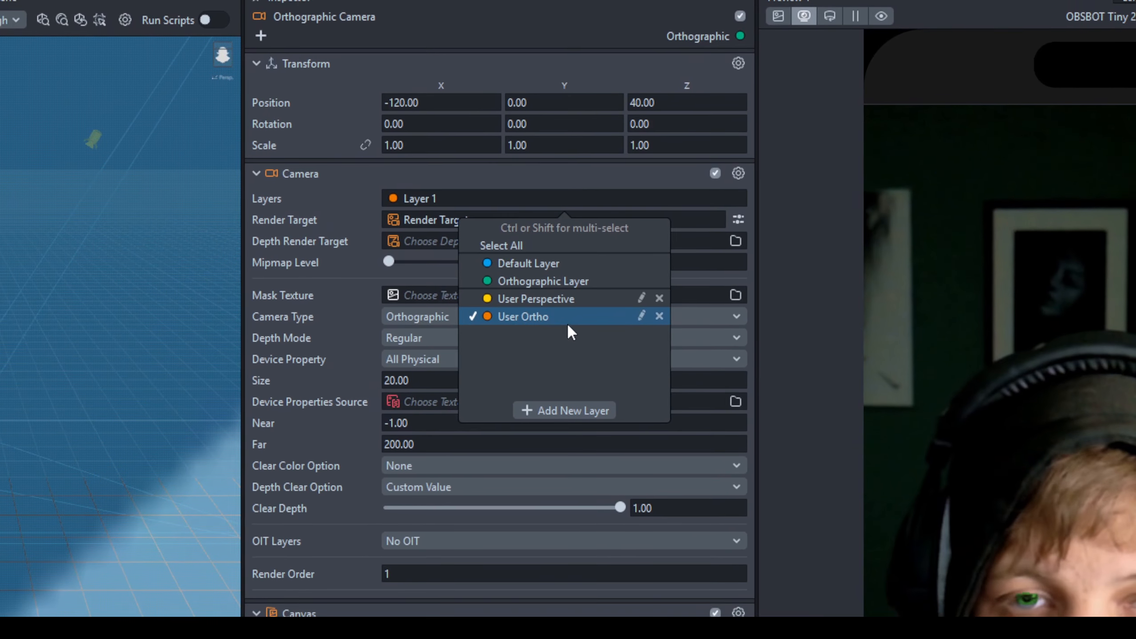
click(498, 322)
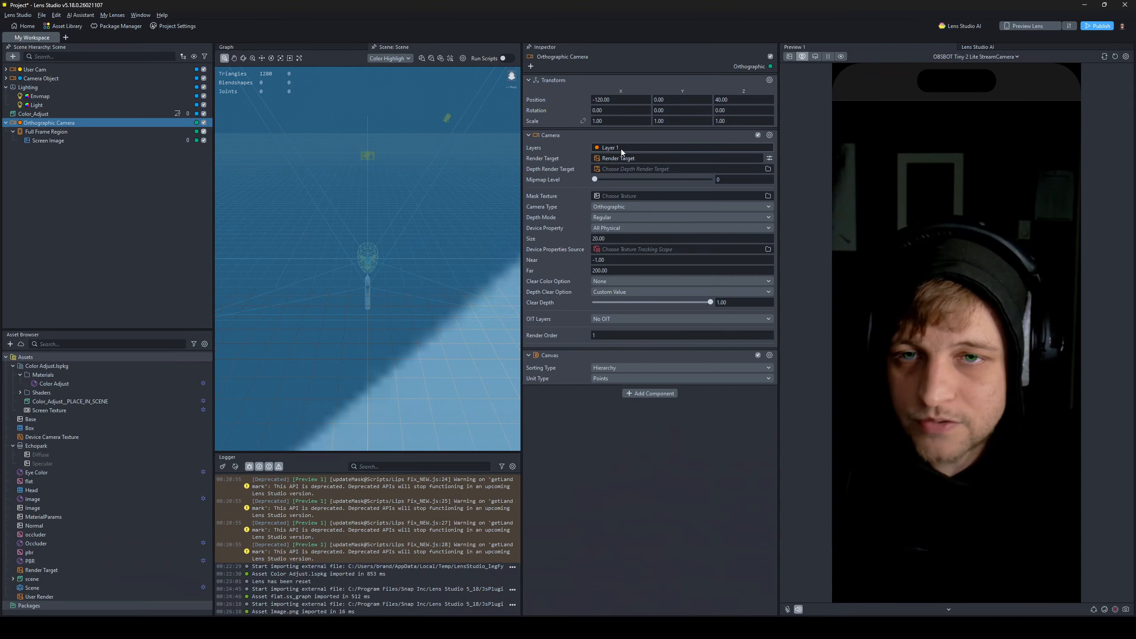
- Set the Orthographic Camera's render target to User Render and its render order to 0
click(620, 159)
click(510, 178)
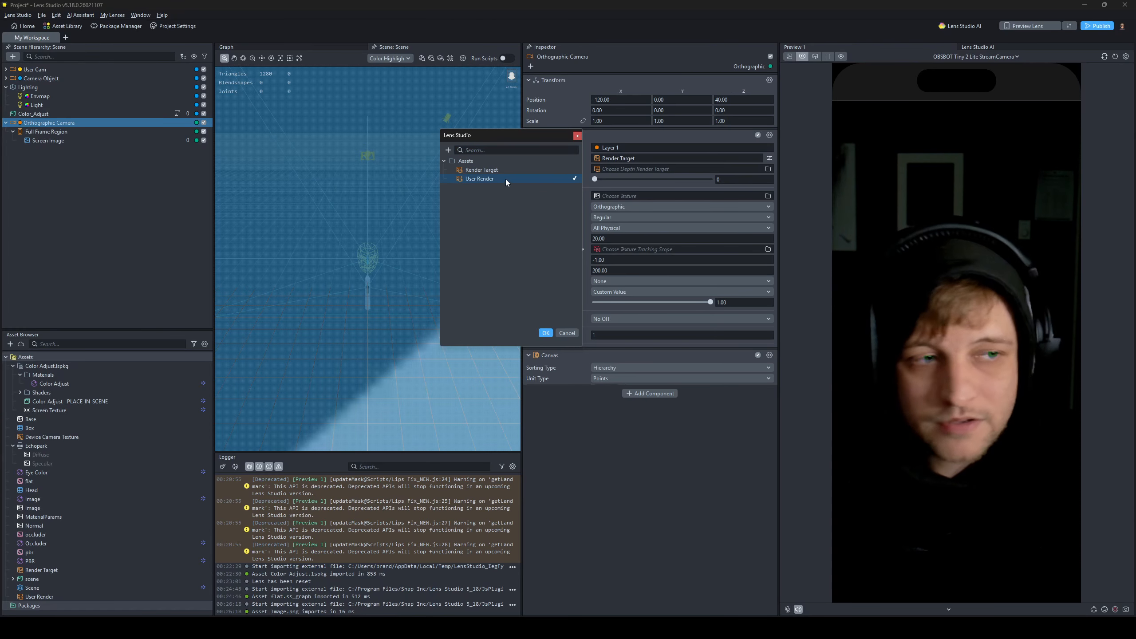
click(547, 335)
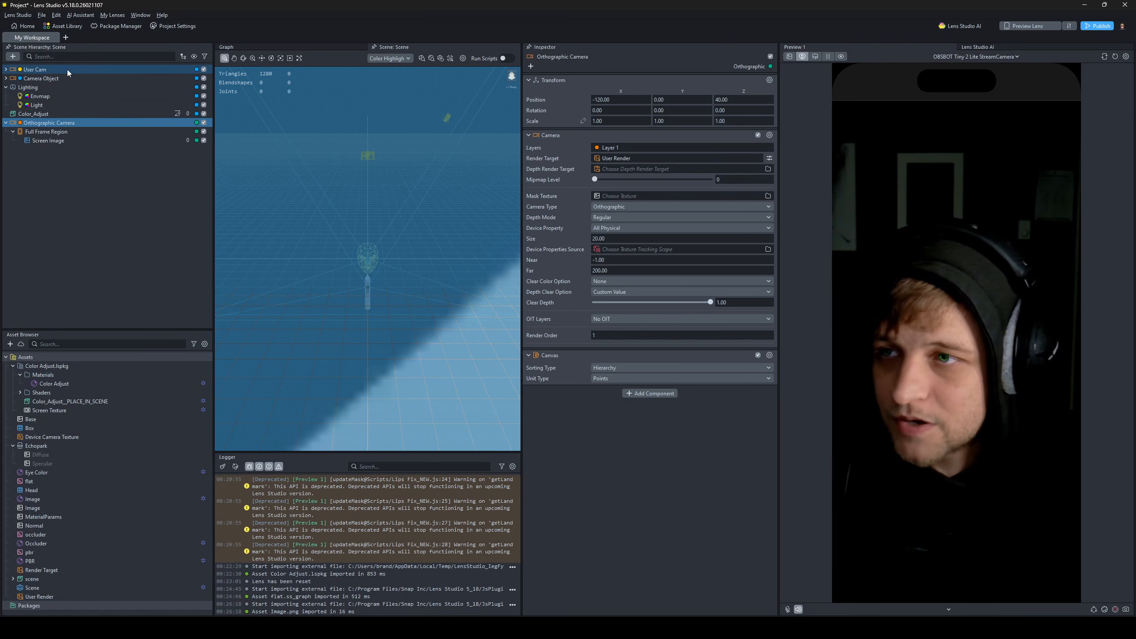
click(771, 338)
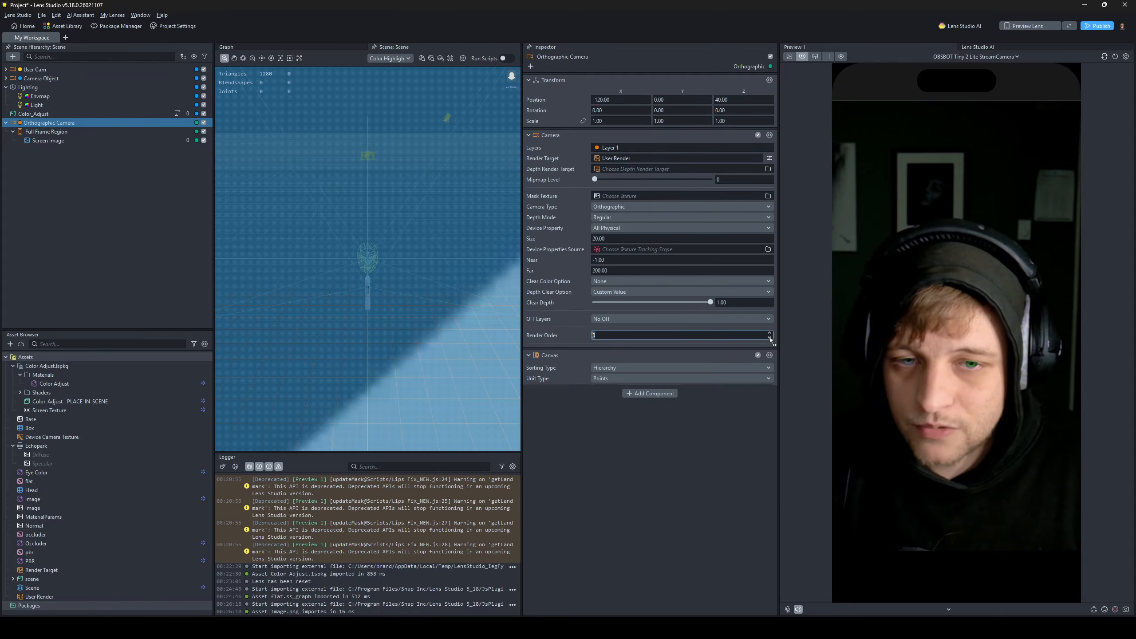
click(59, 71)
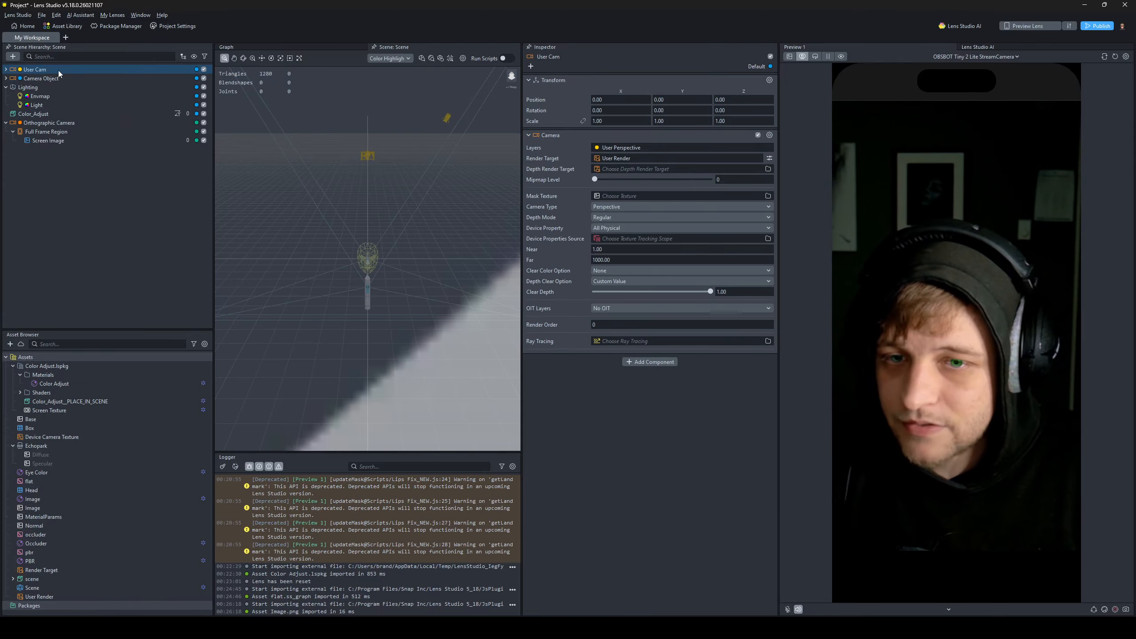
click(59, 78)
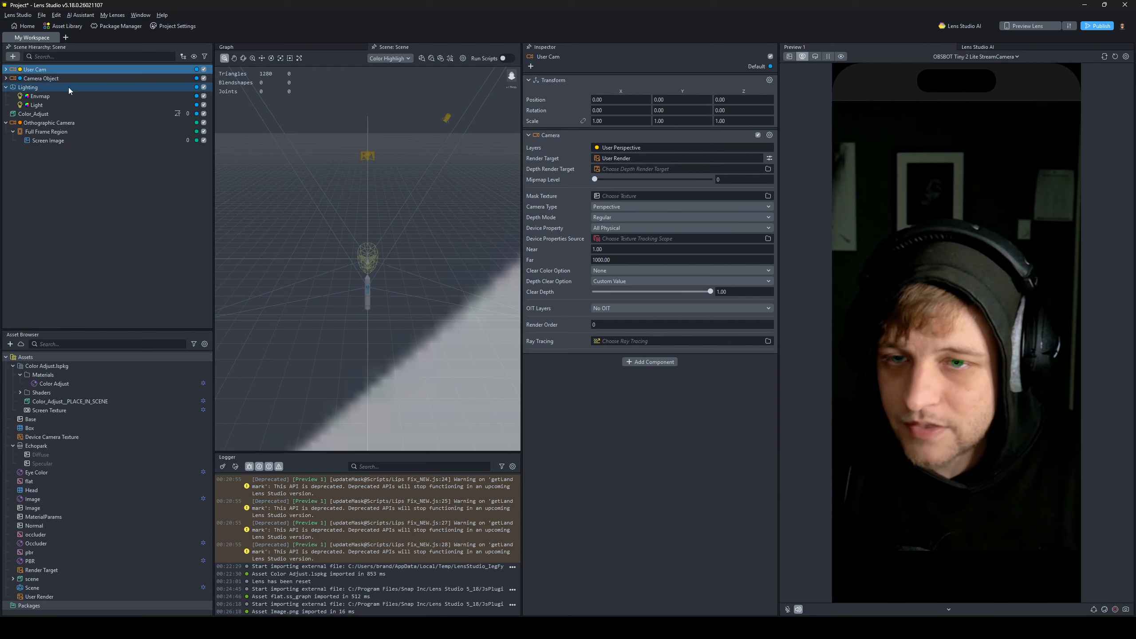
click(50, 123)
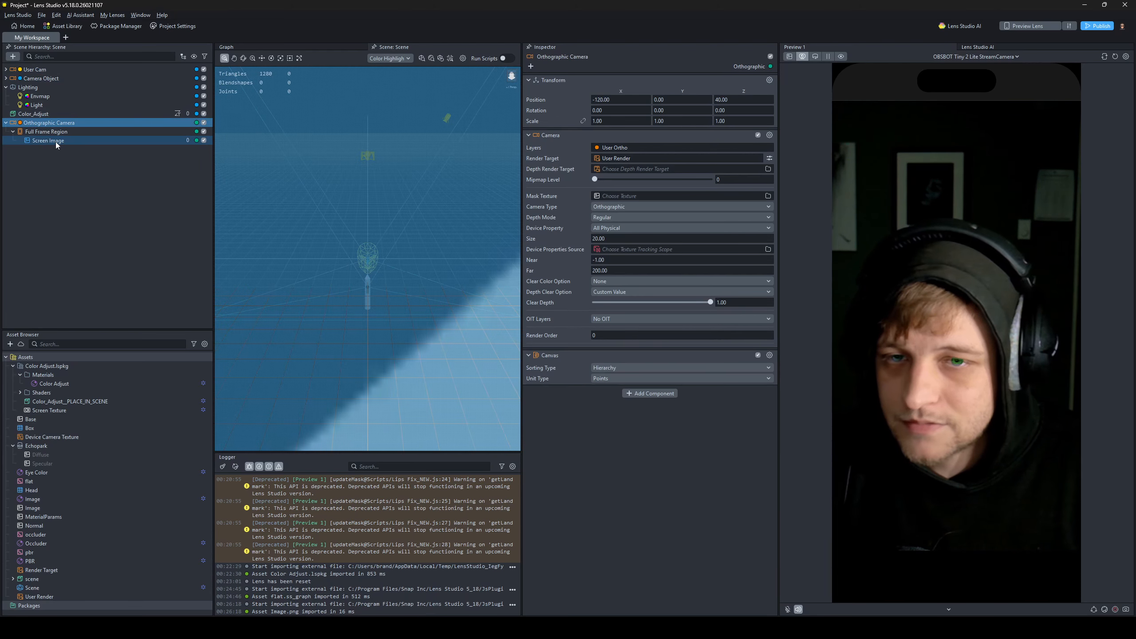
- Disable the Base Texture on the Image material used by the Screen Image
click(55, 141)
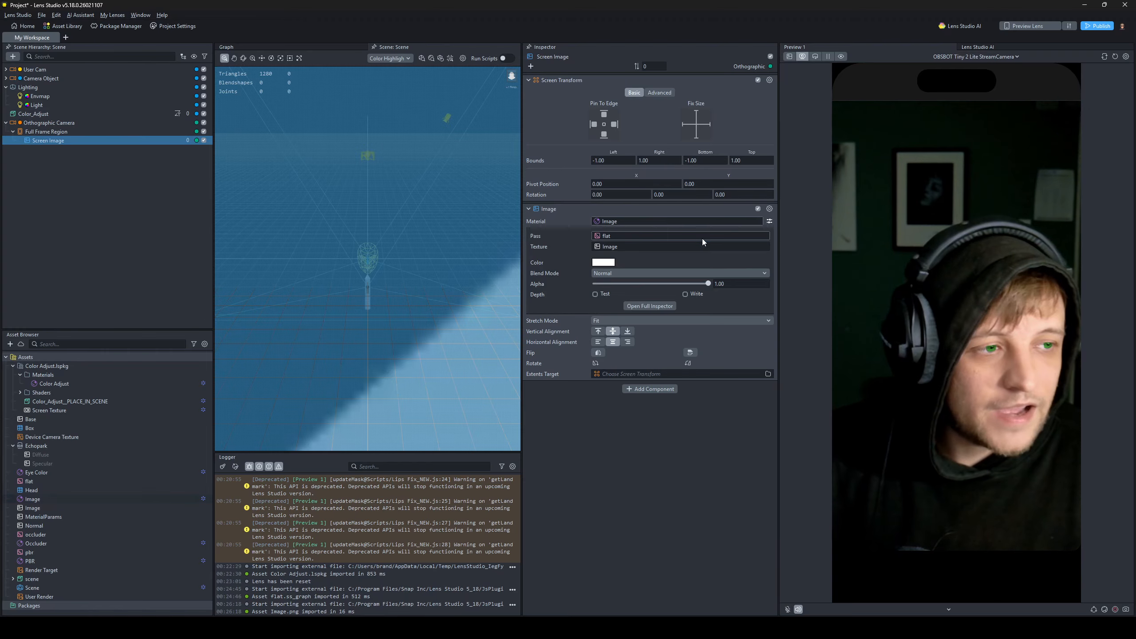
click(135, 500)
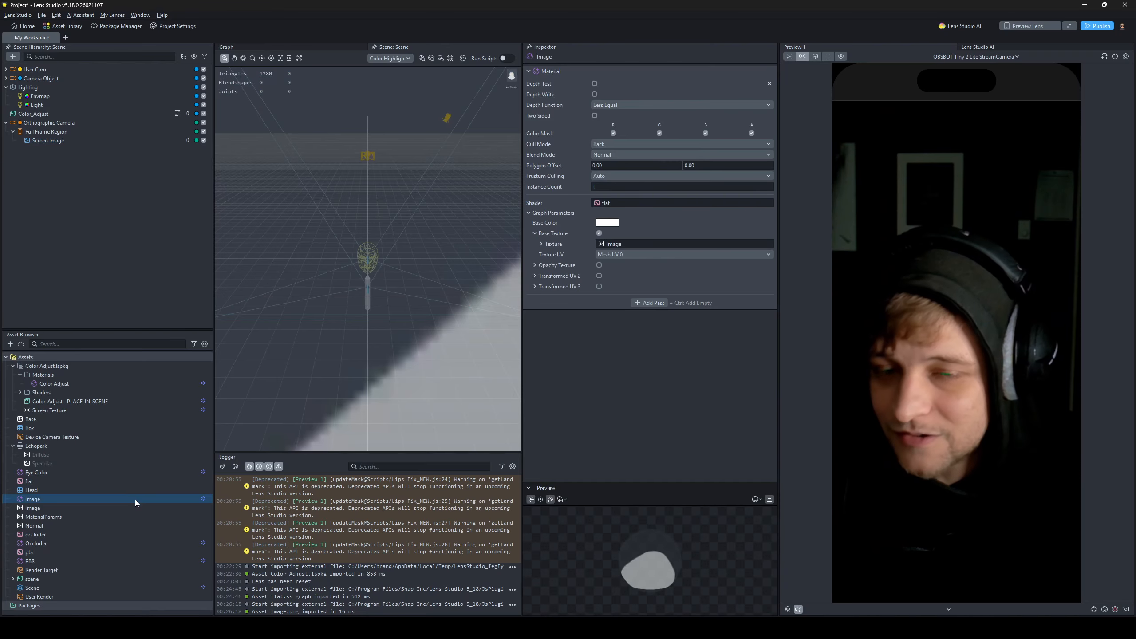
click(600, 234)
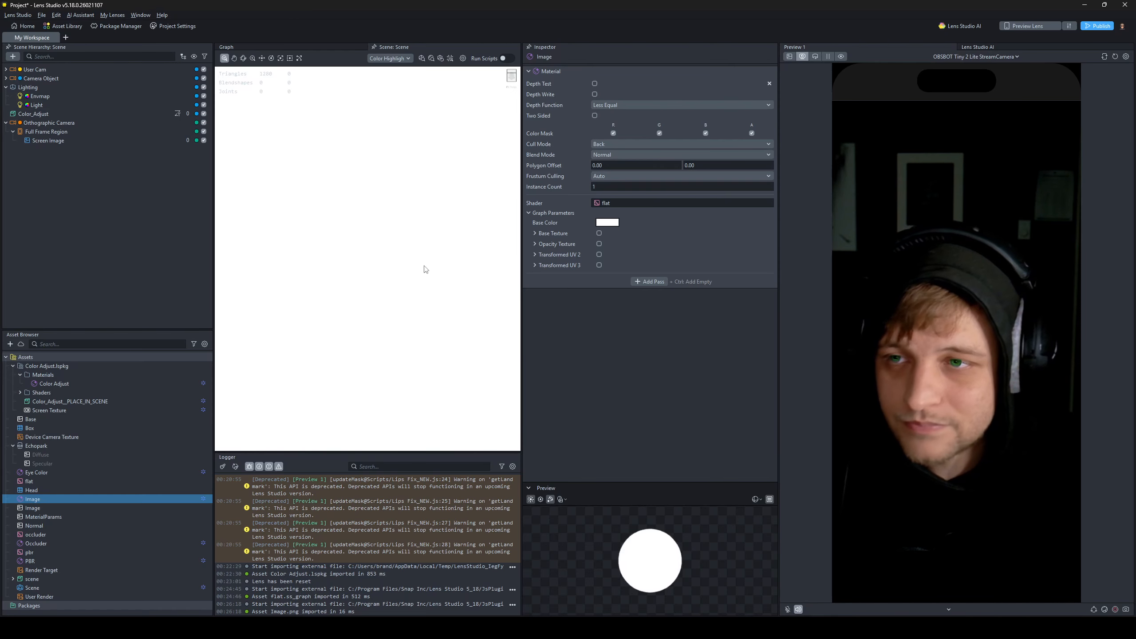
- Assign the Screen Image object to the User Ortho layer
click(132, 141)
click(197, 142)
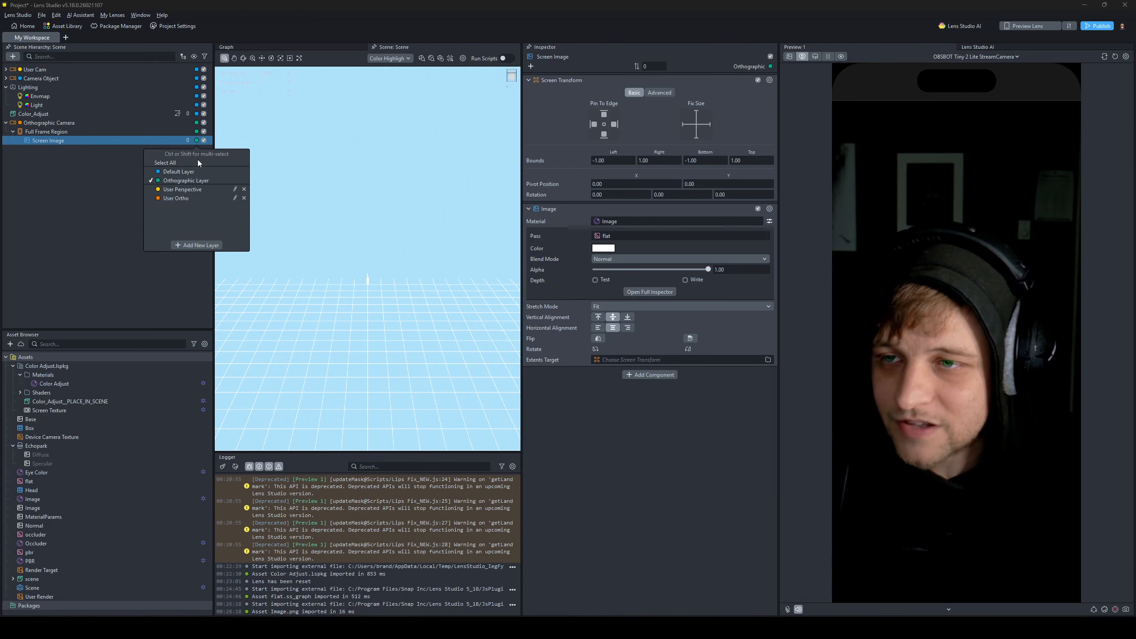
click(194, 200)
click(76, 207)
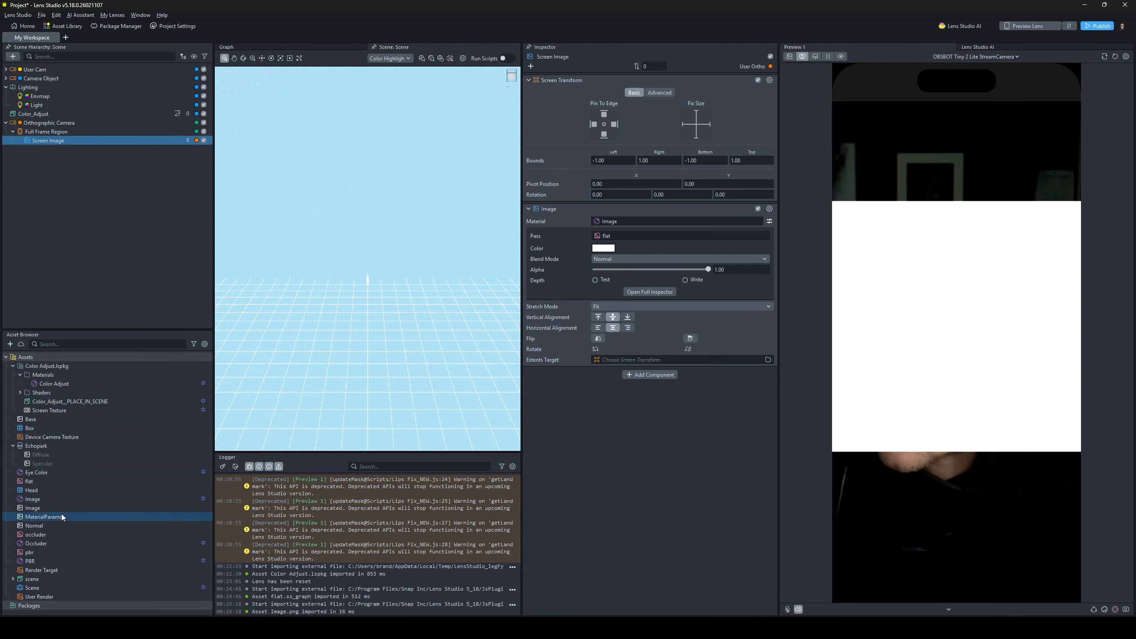
- Set the Screen Image's stretch mode to Stretch
click(59, 499)
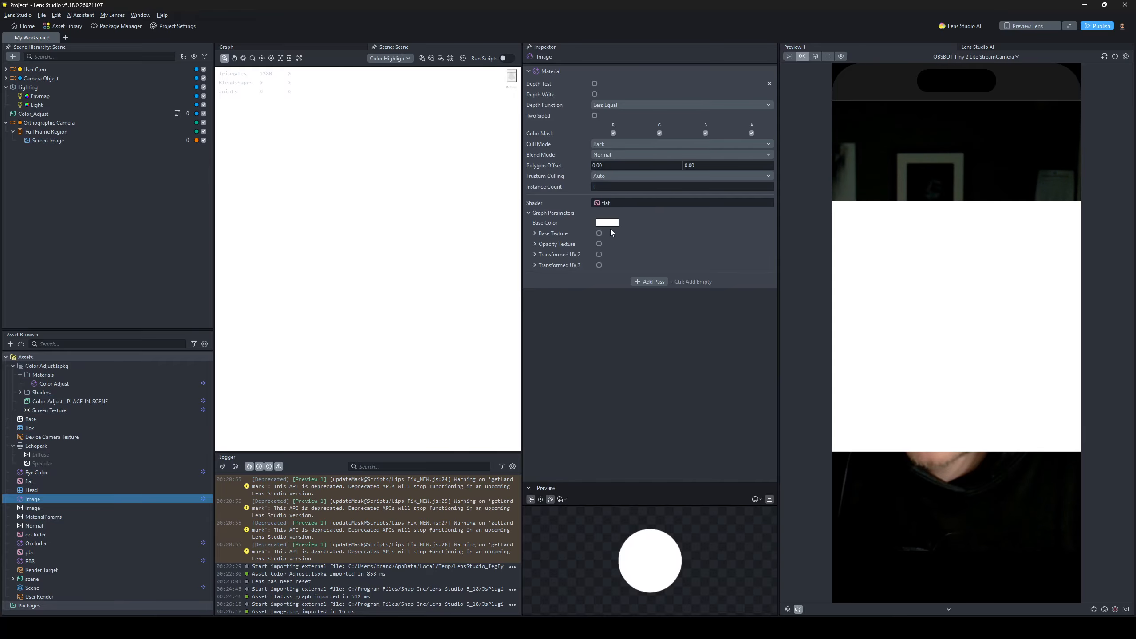
click(119, 140)
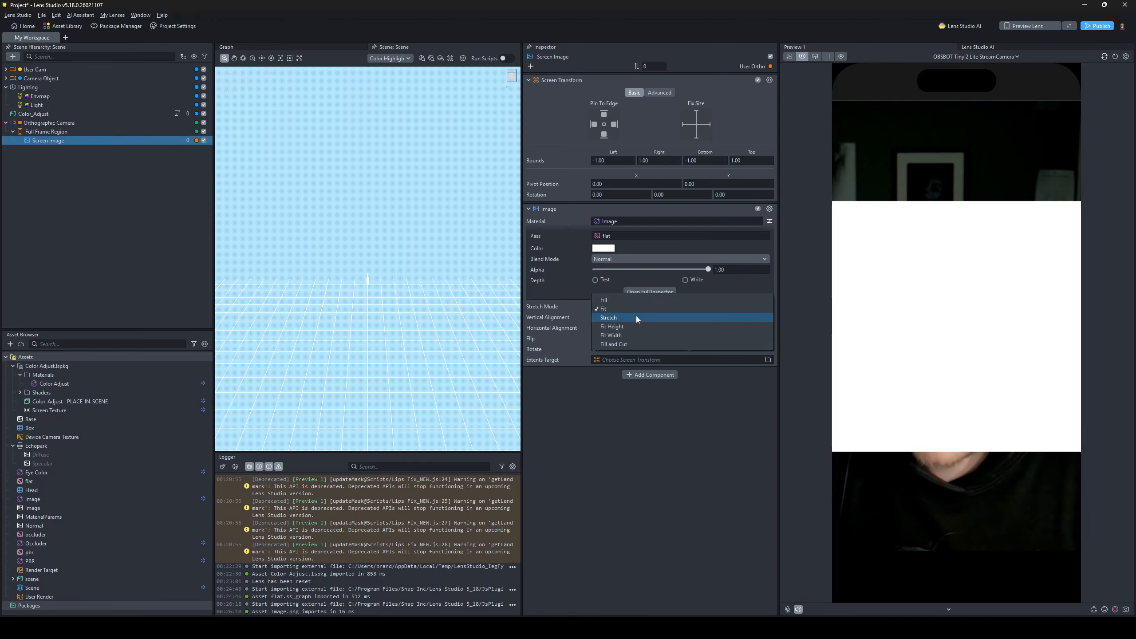
click(637, 318)
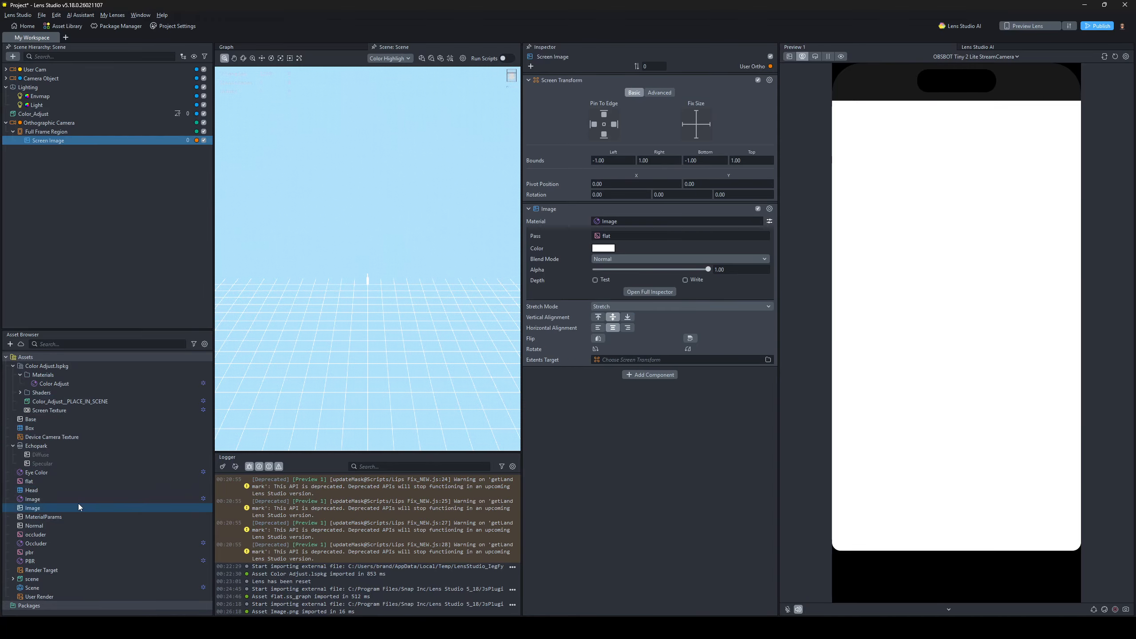
- Set the Image material's base color to yellow #fcff3c and enable its Opacity Texture
click(91, 499)
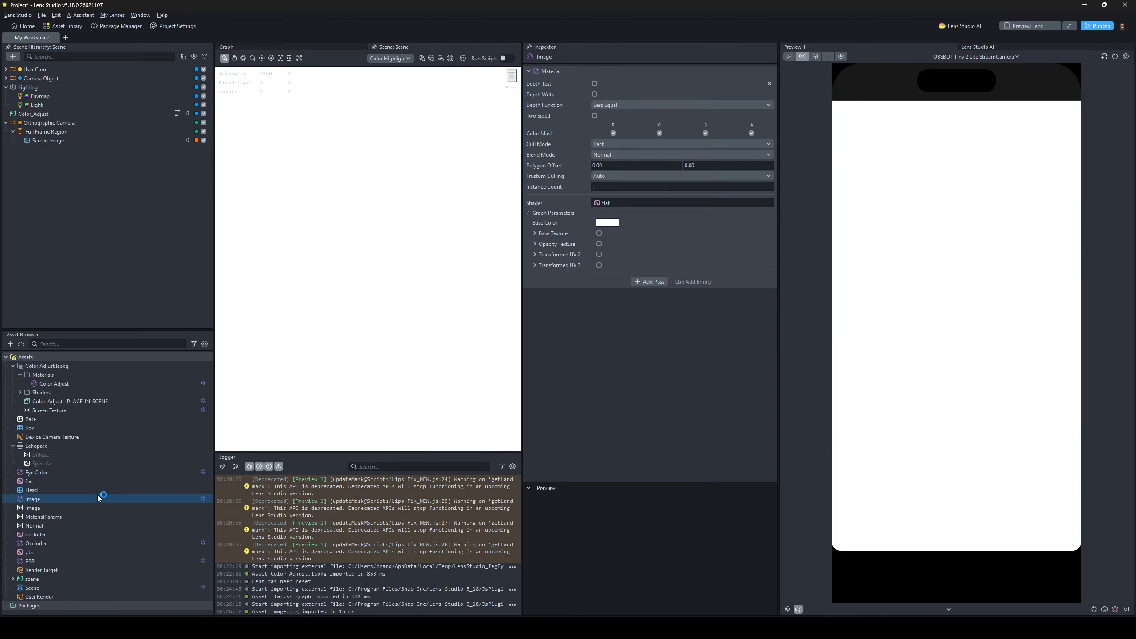
click(610, 224)
click(638, 242)
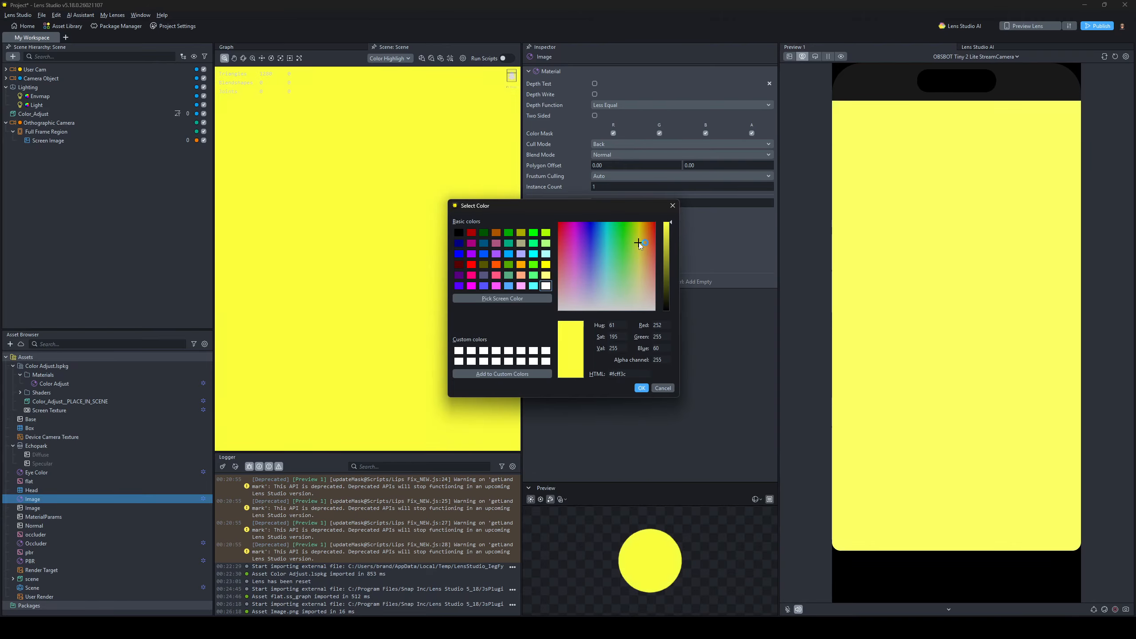
click(641, 388)
click(600, 244)
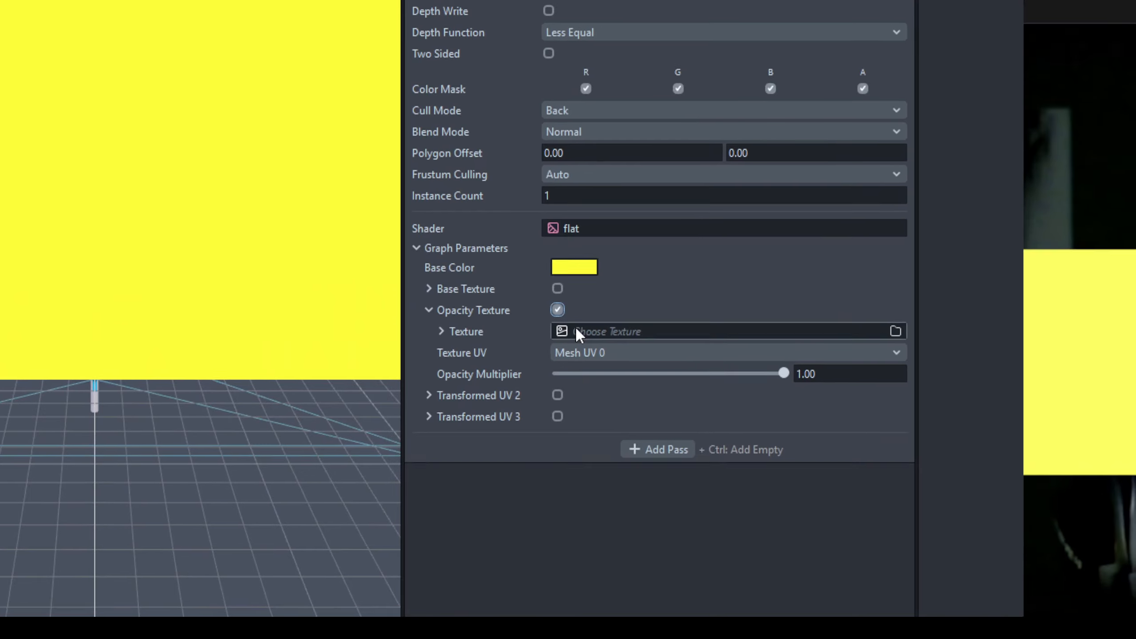
- Create a Segmentation Texture and assign it as the texture of the material's Opacity Texture parameter
click(571, 324)
click(559, 316)
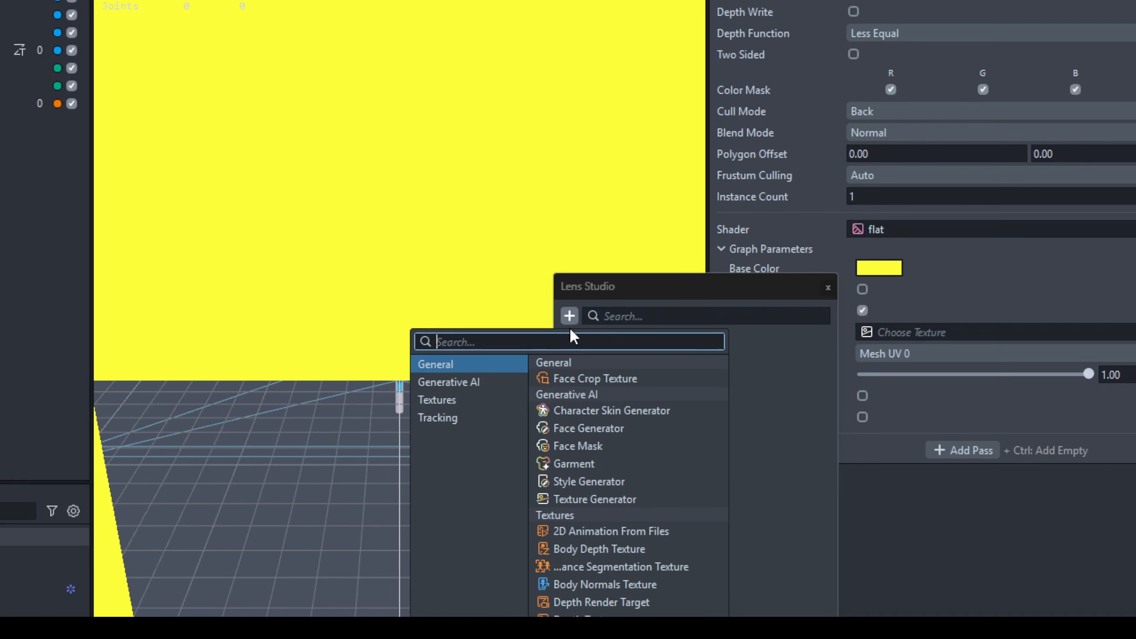
text(seg)
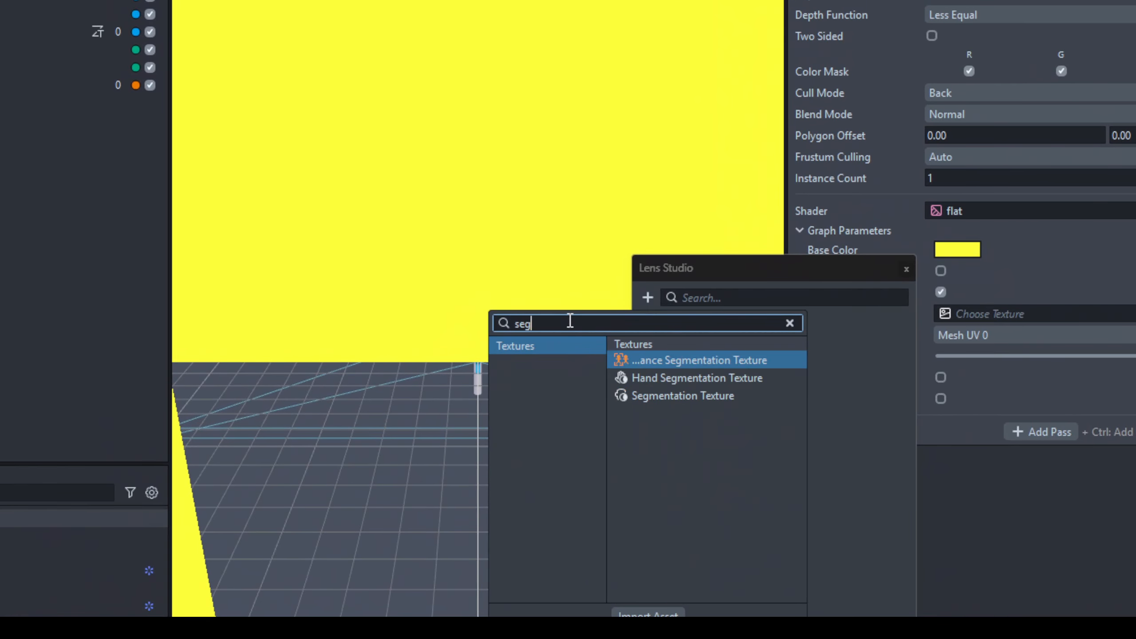
click(671, 397)
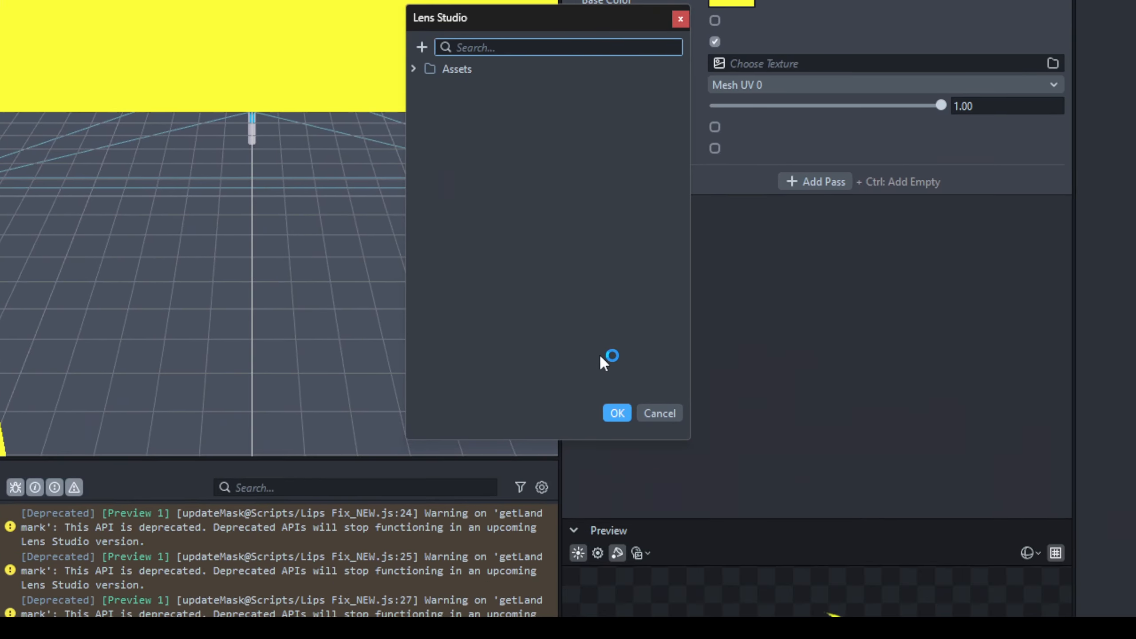
click(744, 587)
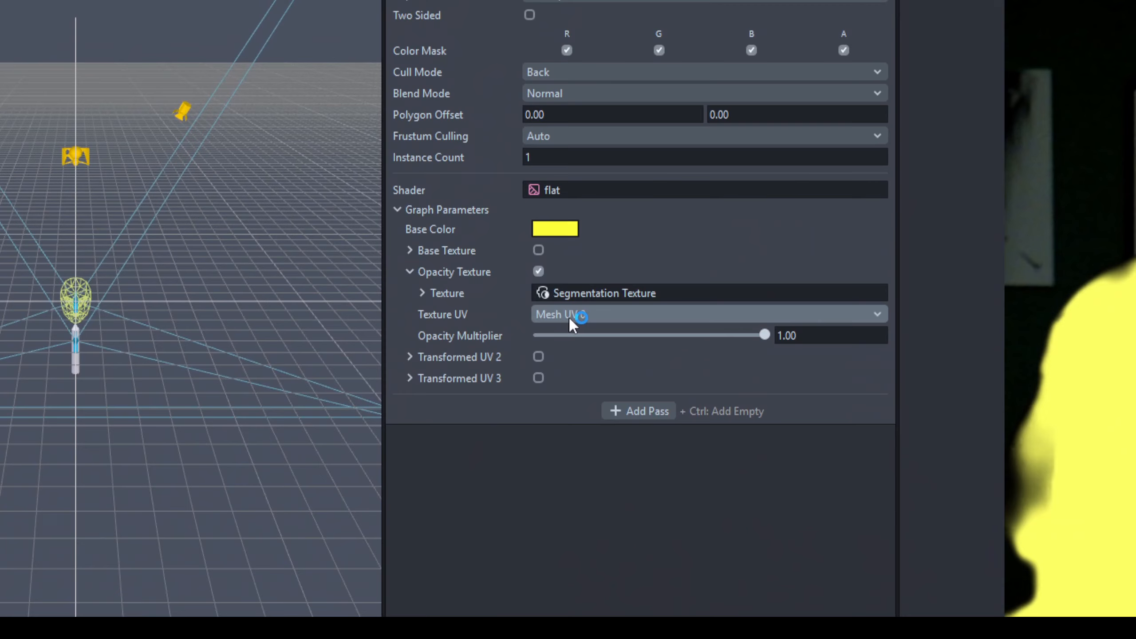
- Set the opacity texture's Texture UV to Transformed UV 2, and enable Transformed UV 2 with Screen UV as its source
click(599, 227)
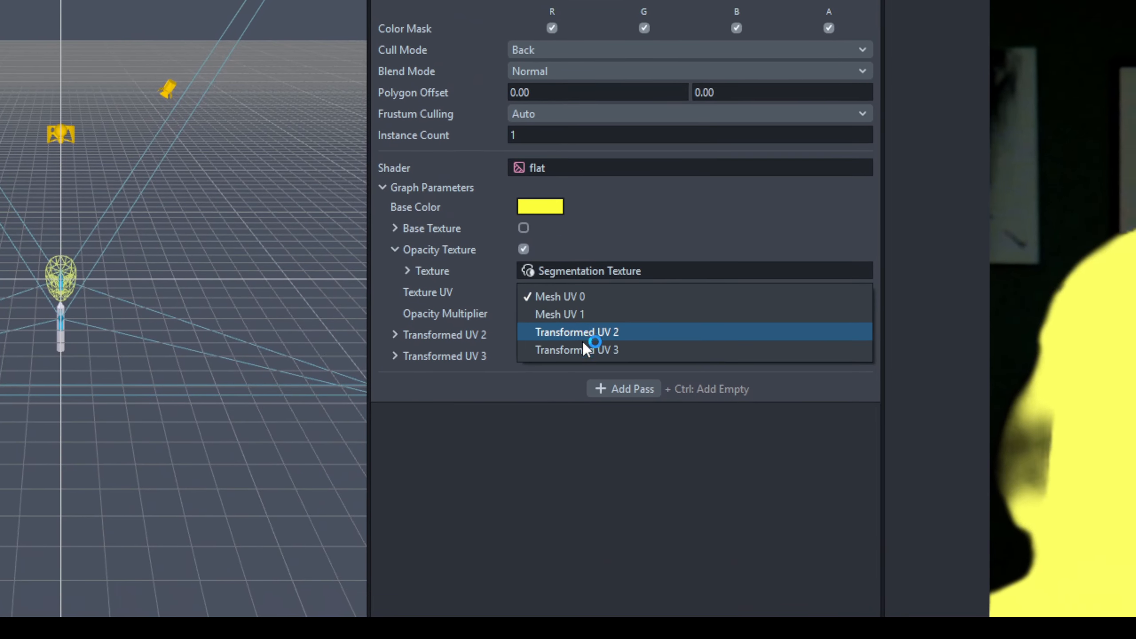
click(626, 263)
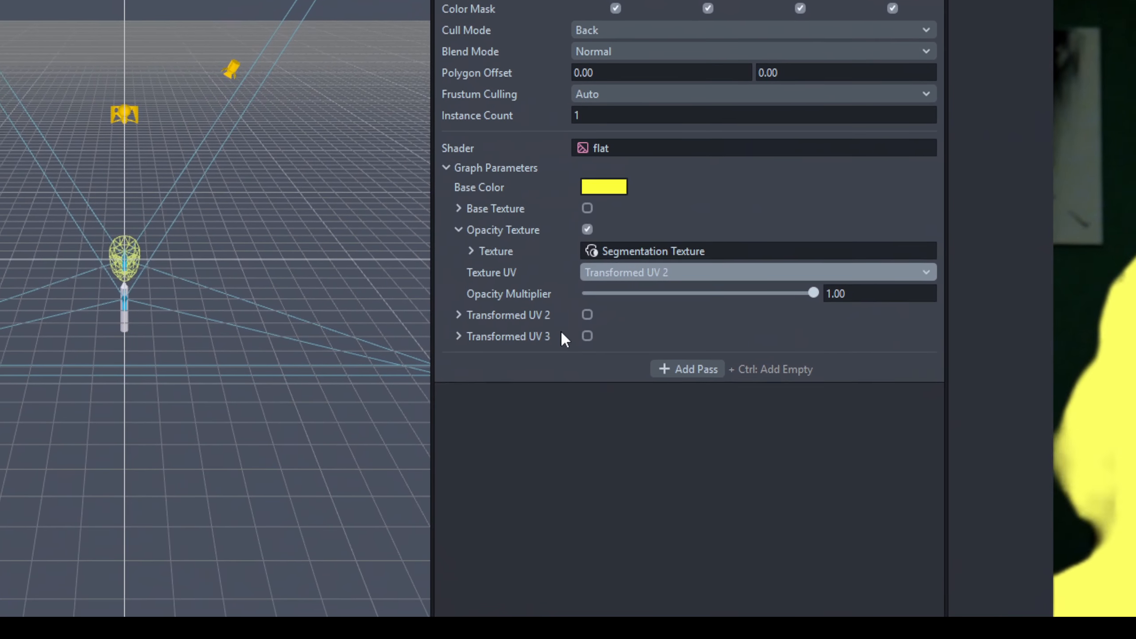
click(576, 360)
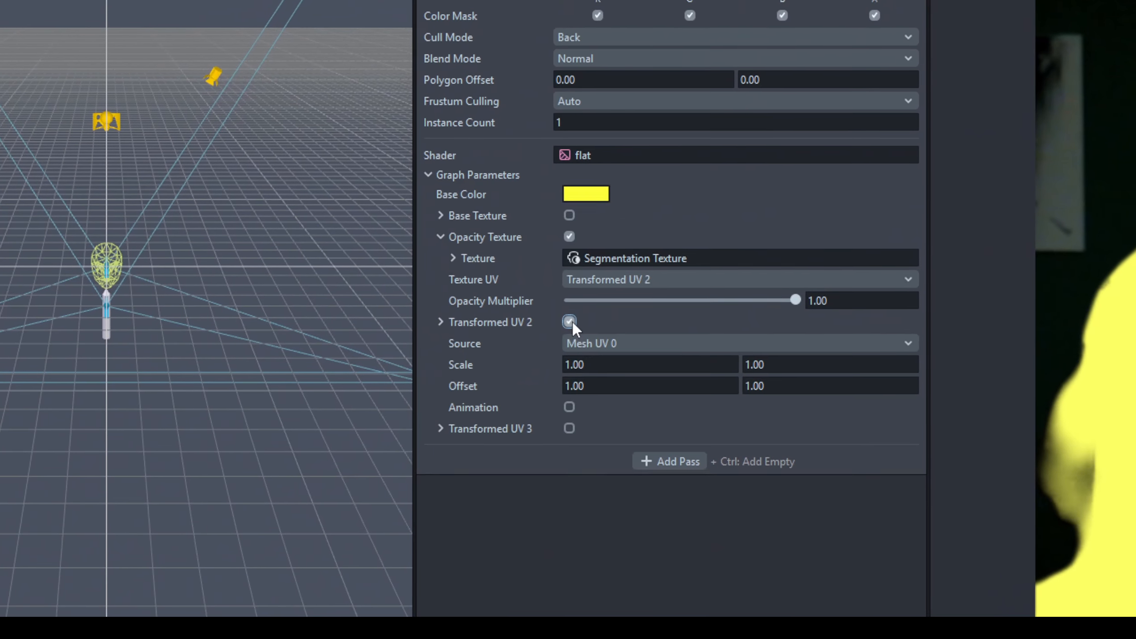
click(594, 383)
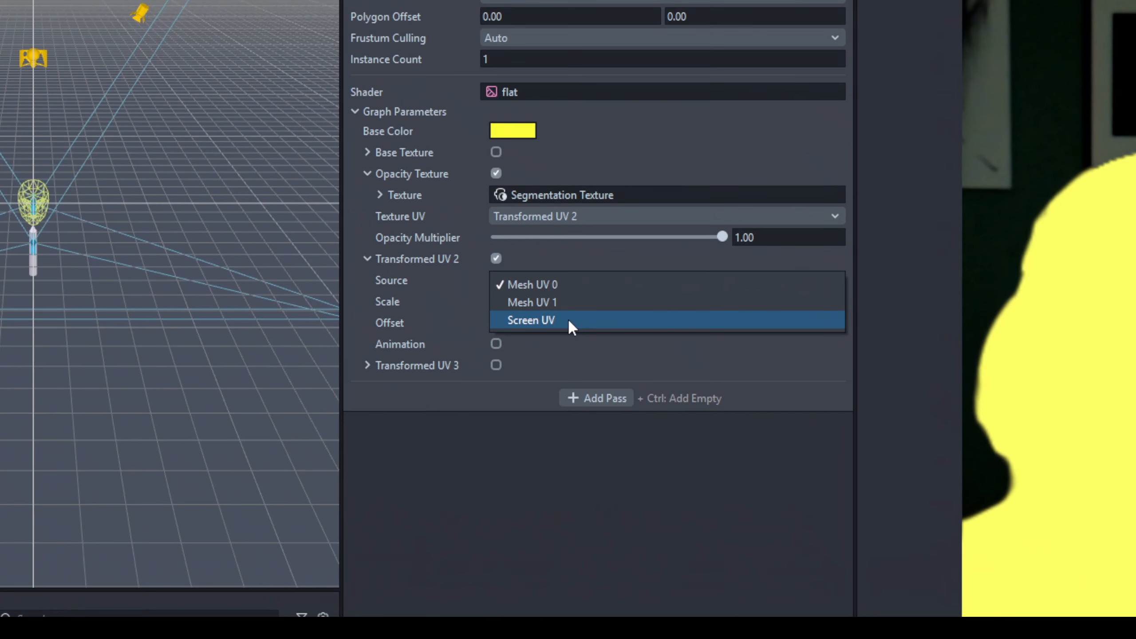
click(572, 326)
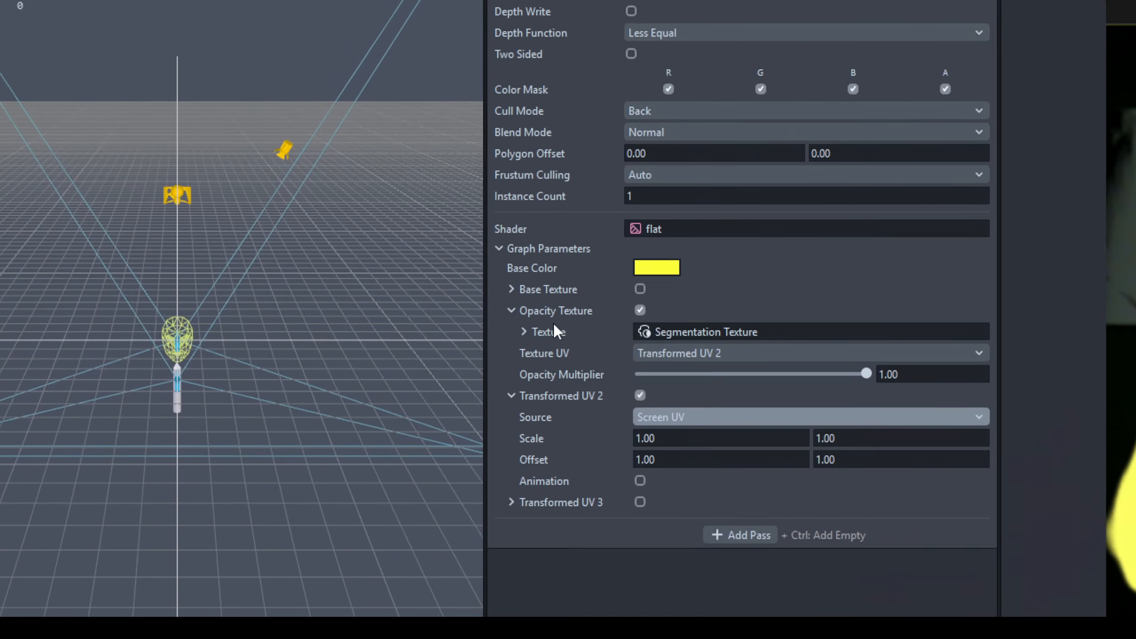
- Set both Wrap Mode U and Wrap Mode V of the opacity texture to Clamp To Edge
click(550, 322)
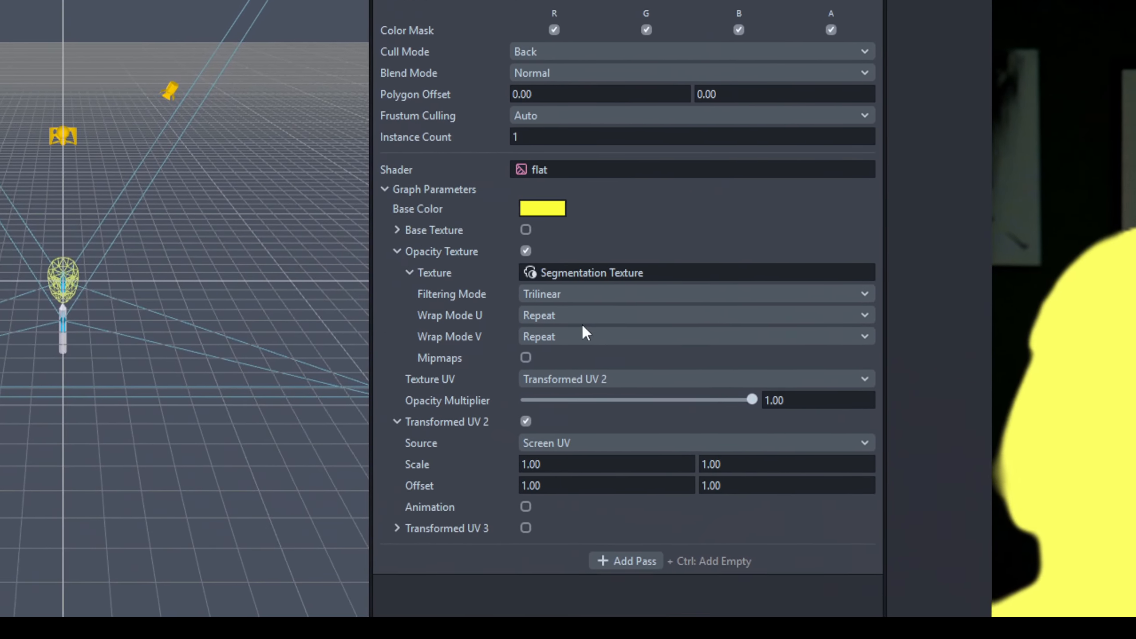
click(582, 318)
click(578, 282)
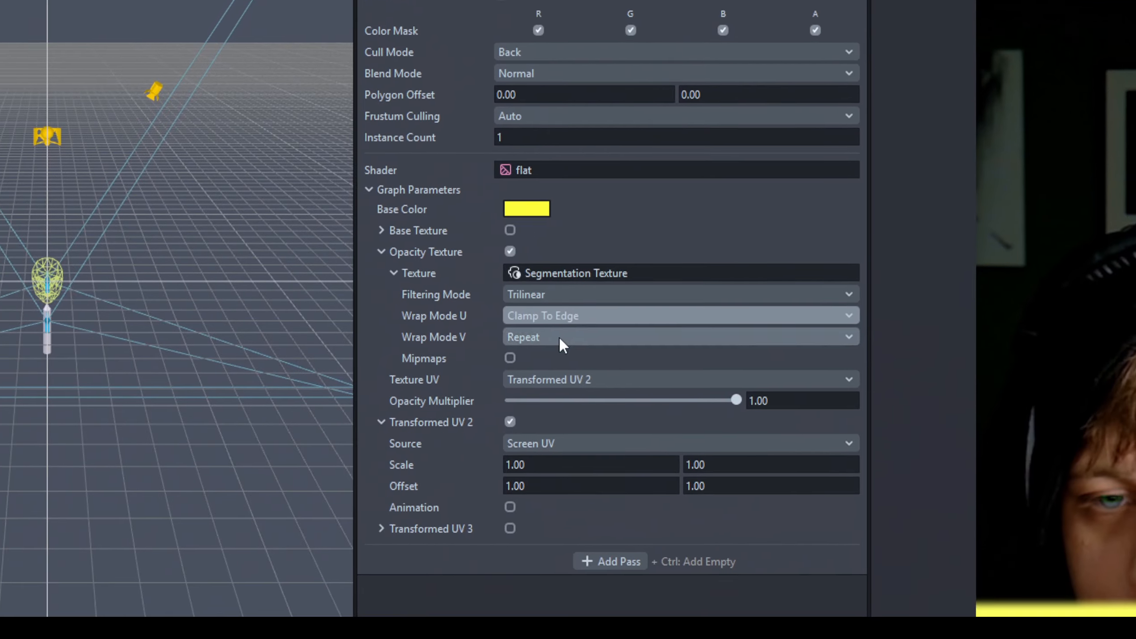
click(562, 340)
click(577, 309)
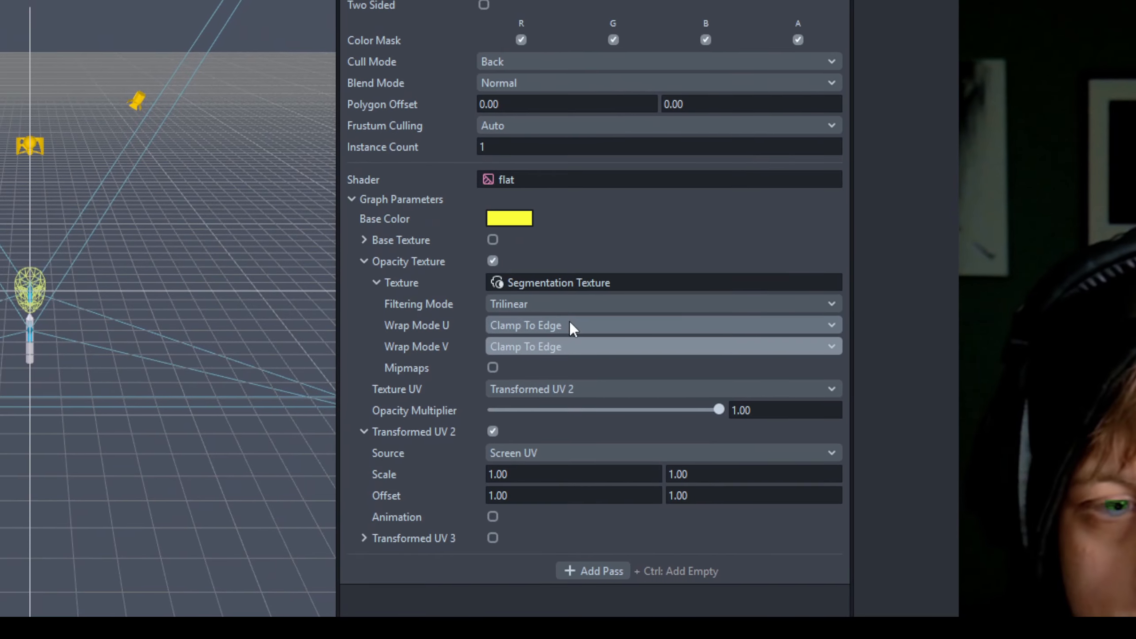
click(568, 344)
click(570, 349)
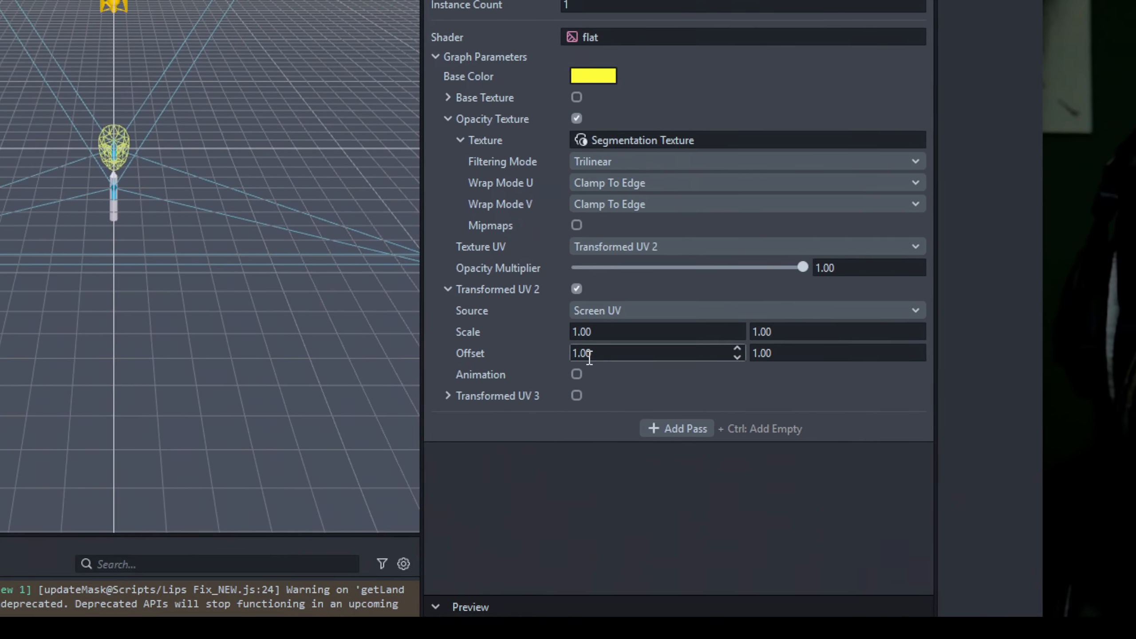
- Set both Offset values of Transformed UV 2 to 0
click(590, 354)
text(0)
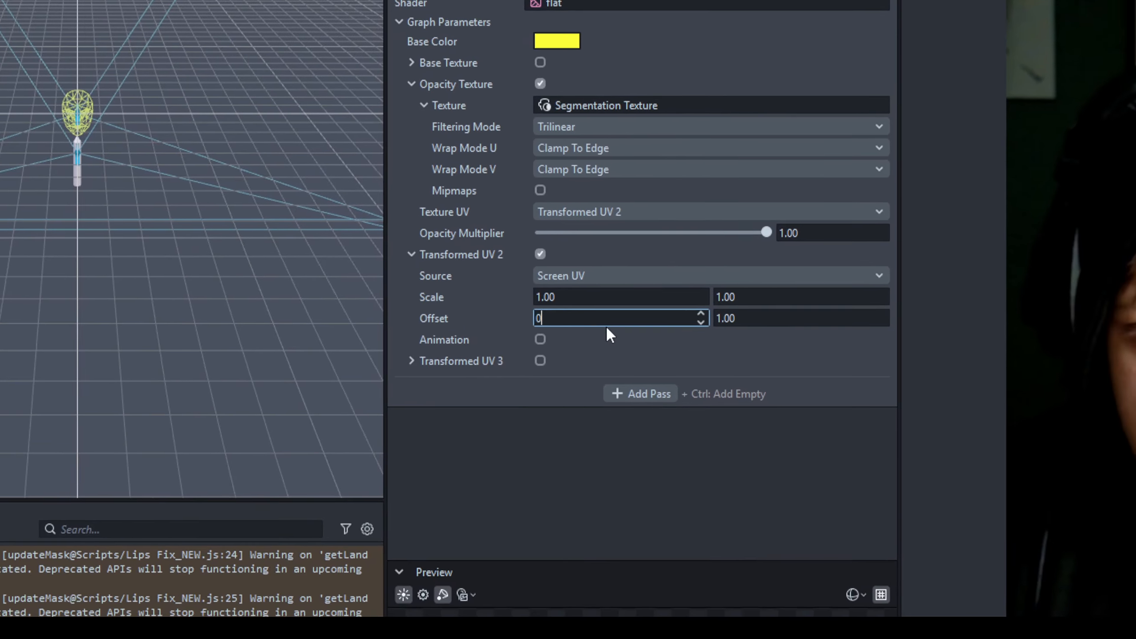
key(Return)
click(772, 320)
text(0)
key(Return)
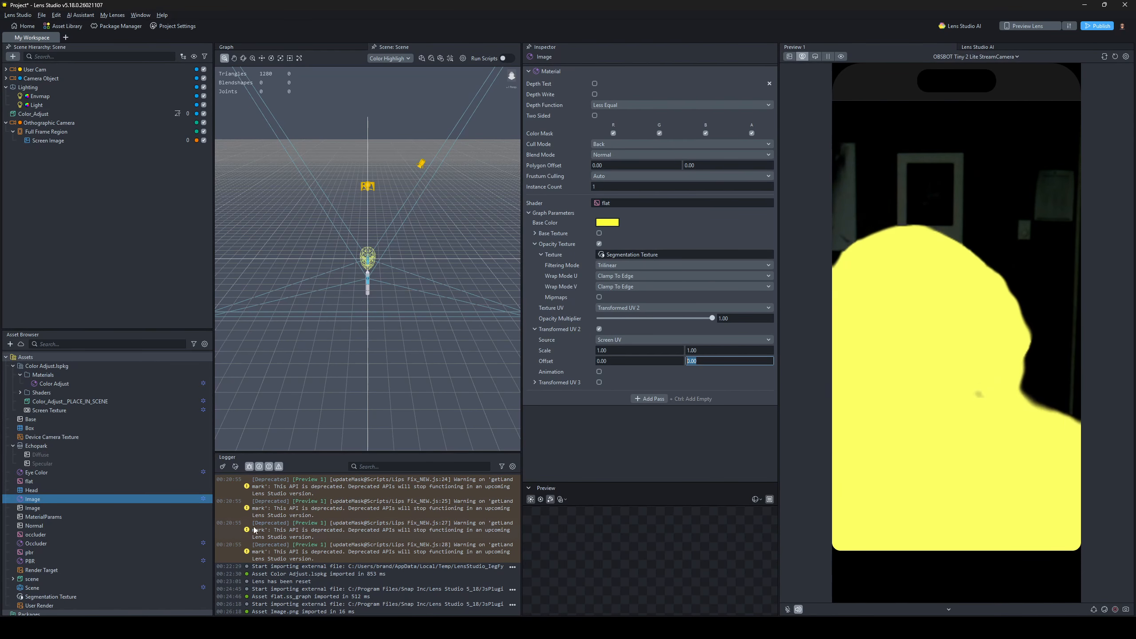
- Set the Segmentation Type of the Segmentation Texture asset to Portrait Skin
click(80, 594)
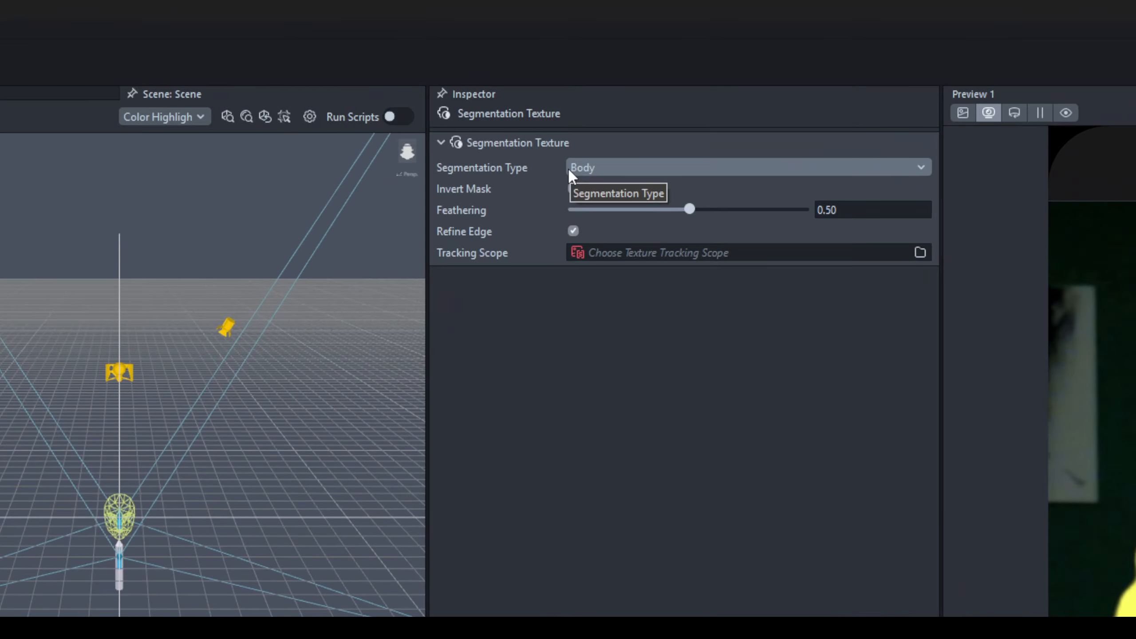
click(602, 85)
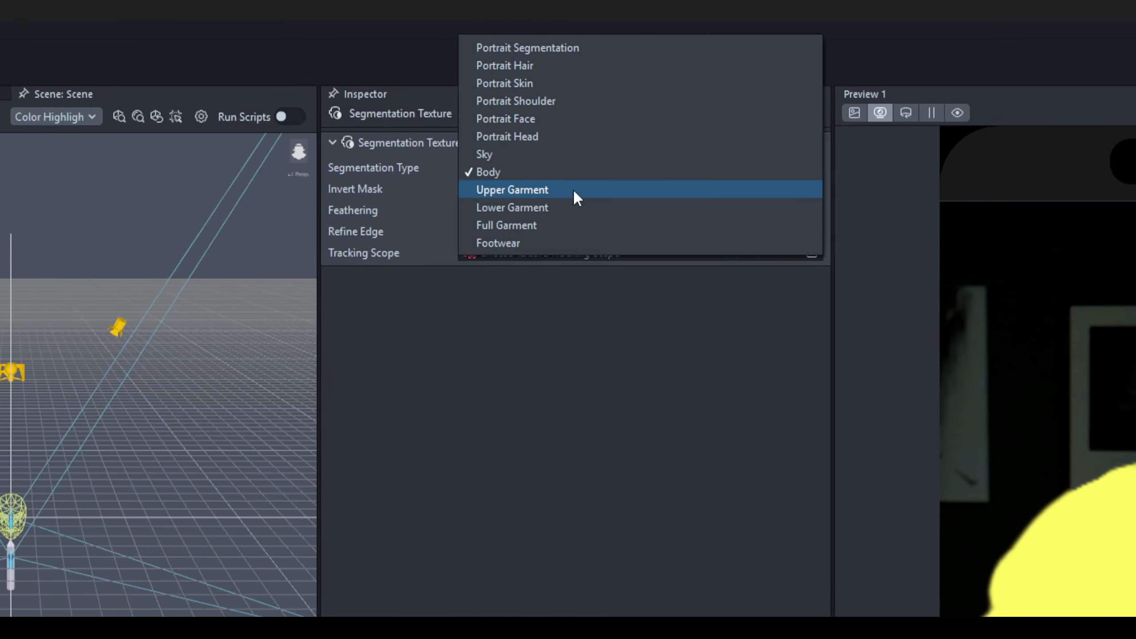
click(569, 86)
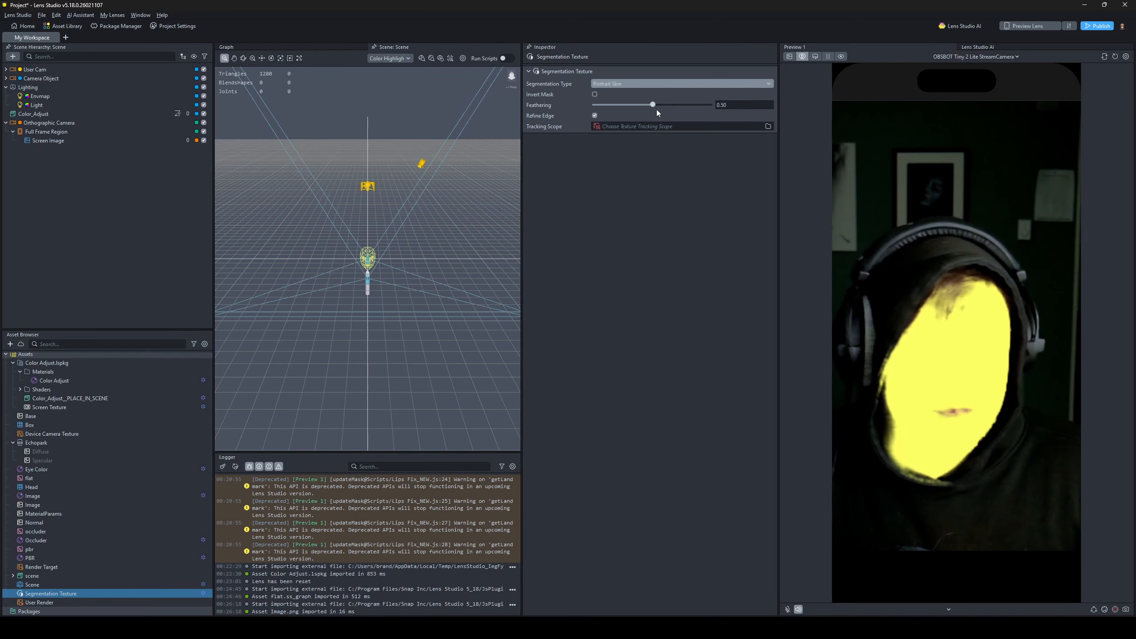
- Set the Segmentation Texture's feathering to 0.45, with Invert Mask and Refine Edge turned off
click(594, 94)
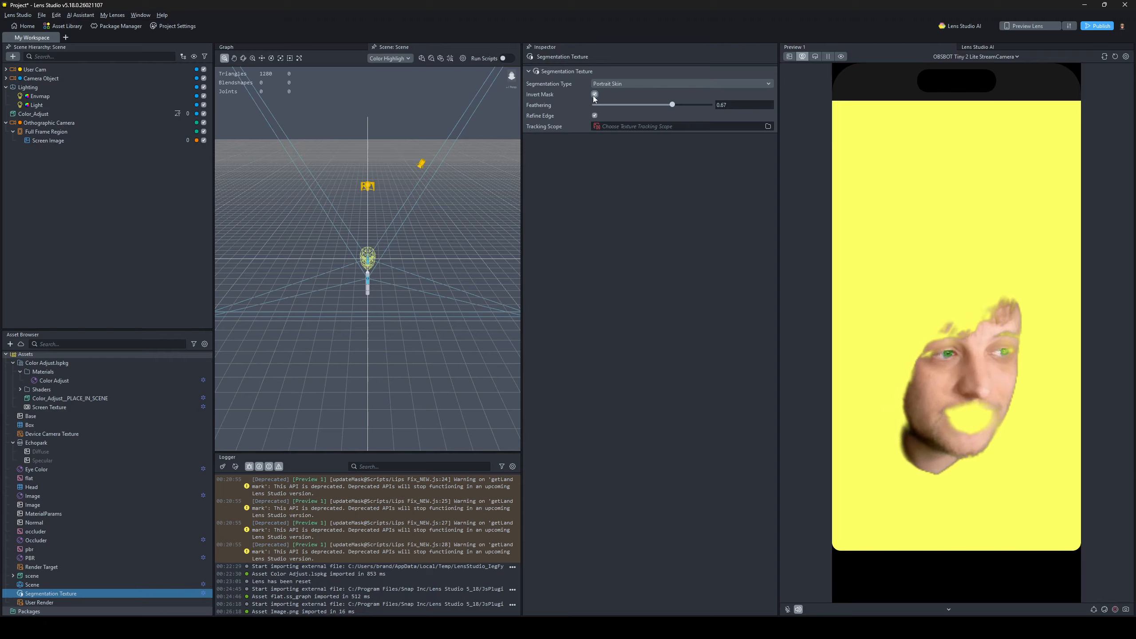
click(595, 95)
drag(672, 105, 637, 105)
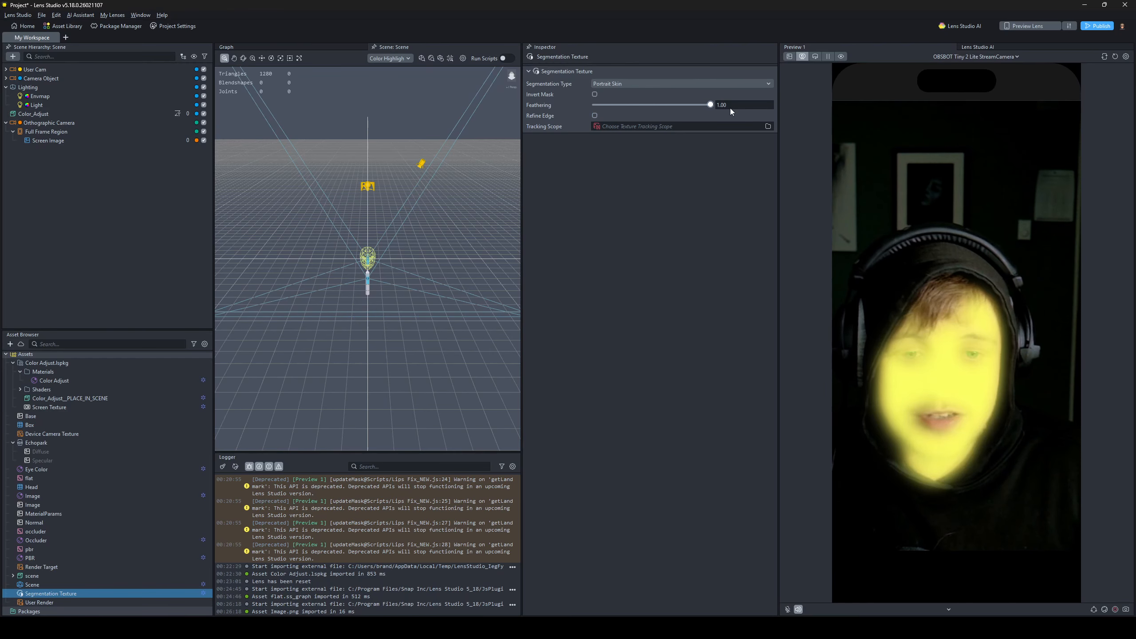
drag(711, 105, 648, 108)
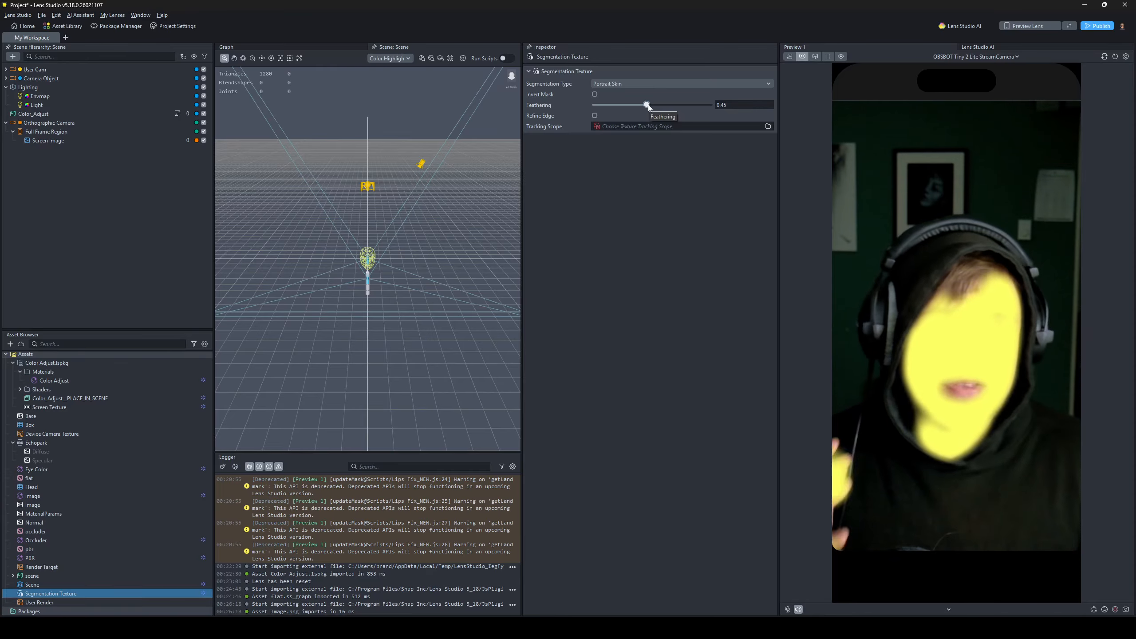
click(89, 594)
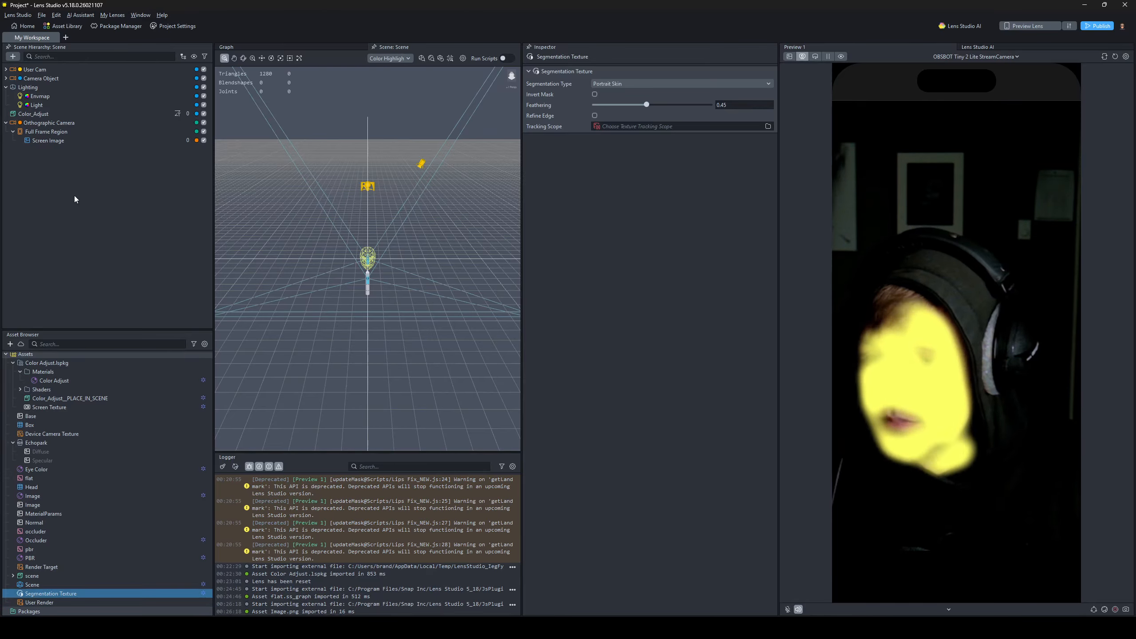
- Set the Screen Image's blend mode to Color (Slow) and reduce its alpha to 0.47
click(95, 141)
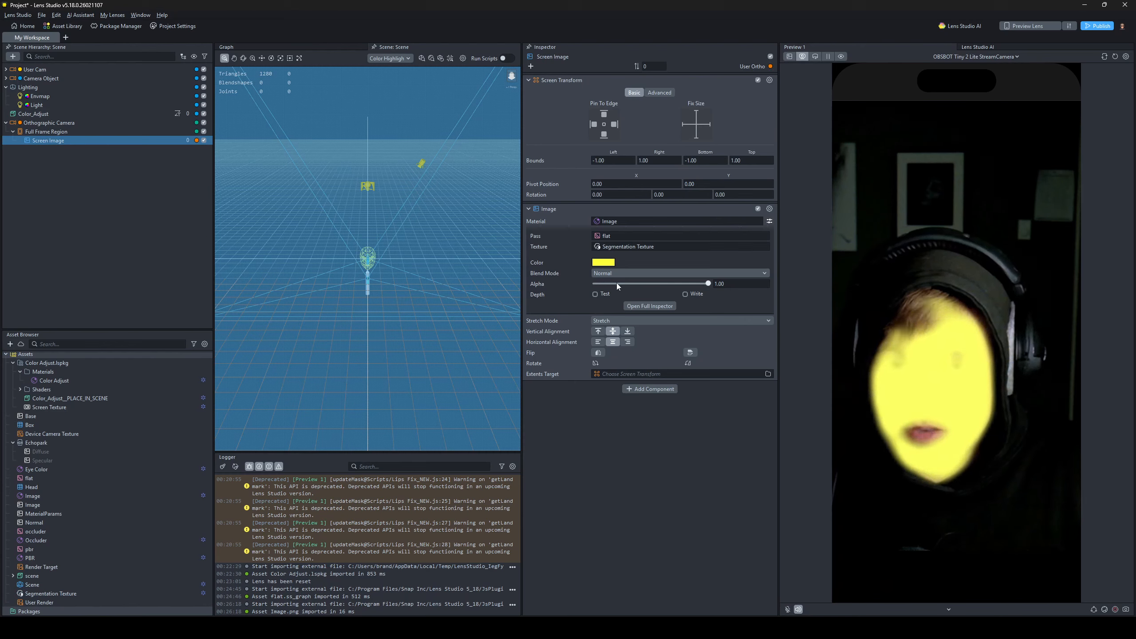
click(632, 274)
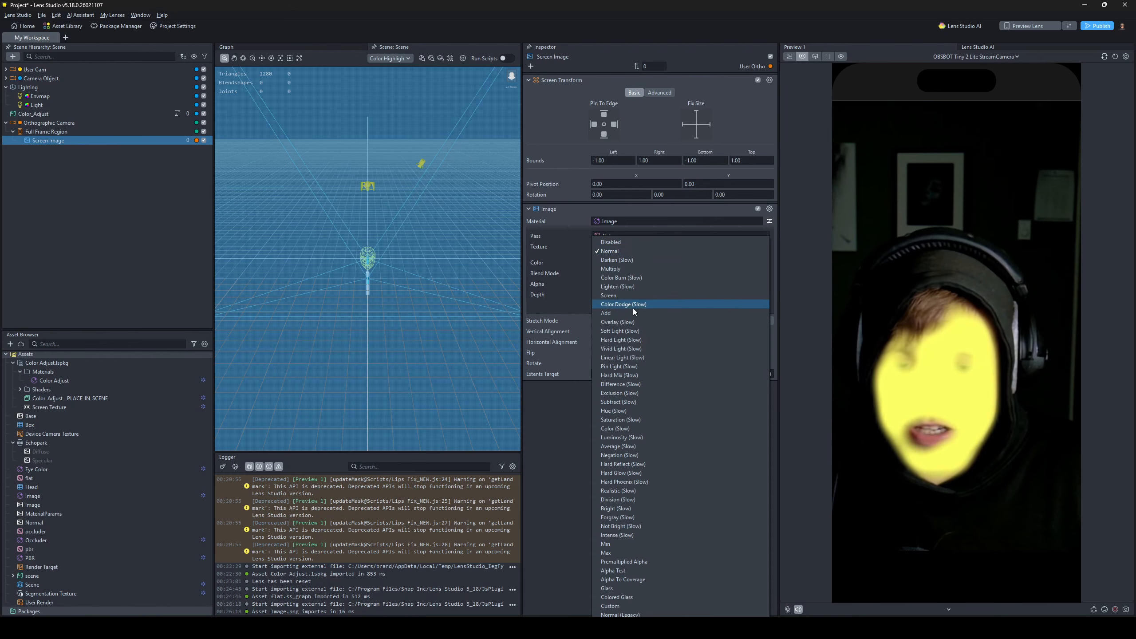
click(644, 429)
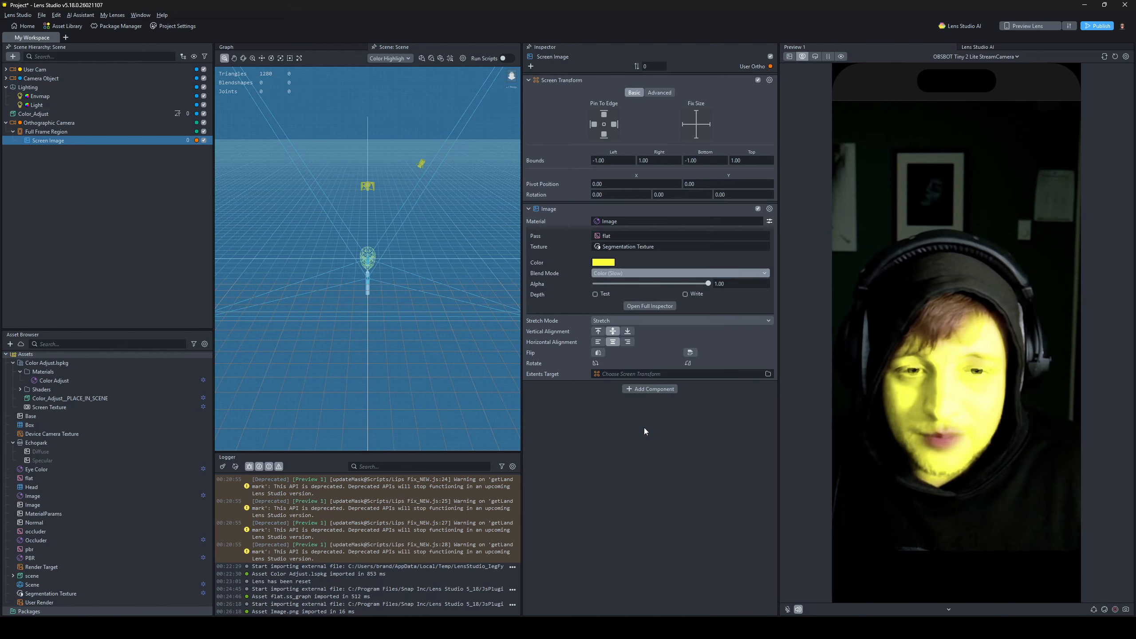
click(658, 284)
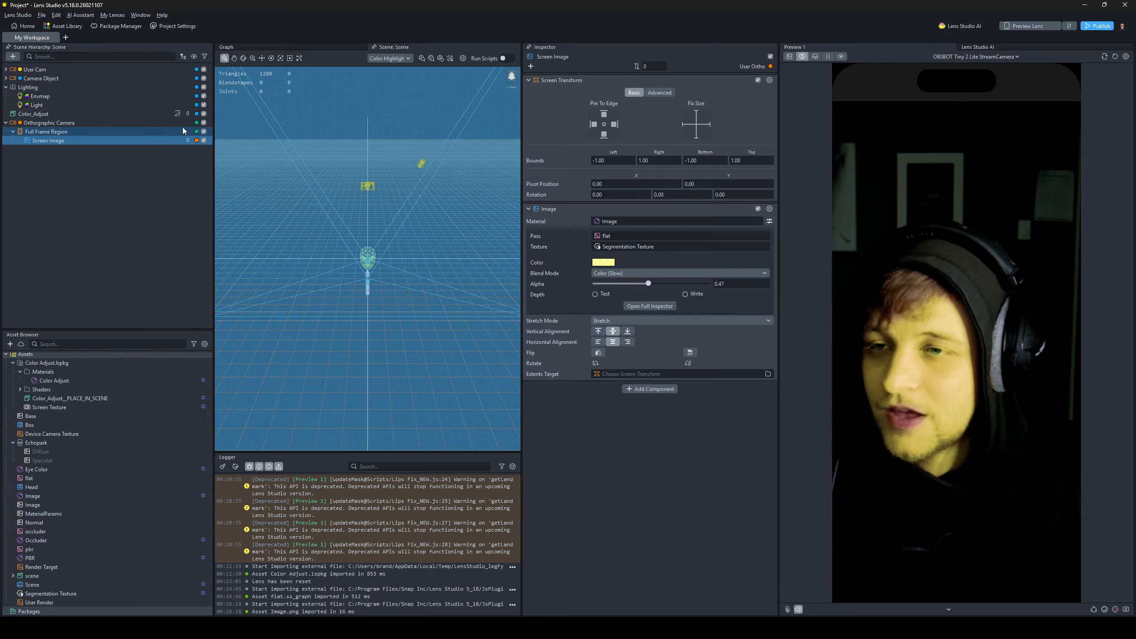
- Disable the Orthographic Camera in the hierarchy and set the Scene asset's Live Target to Render Target
click(204, 123)
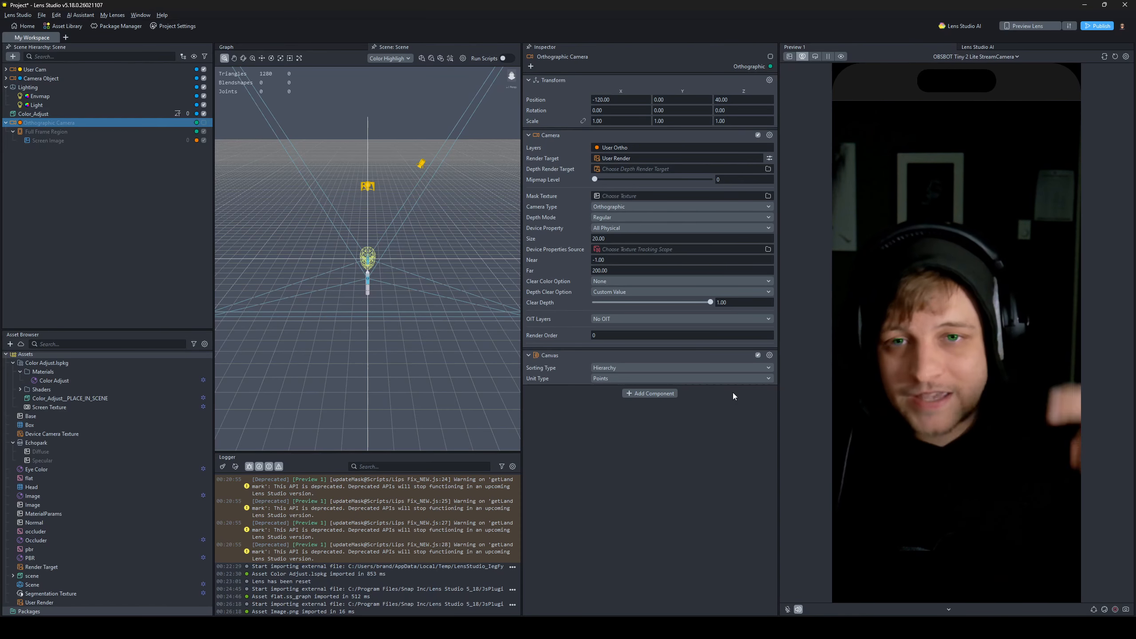
click(67, 585)
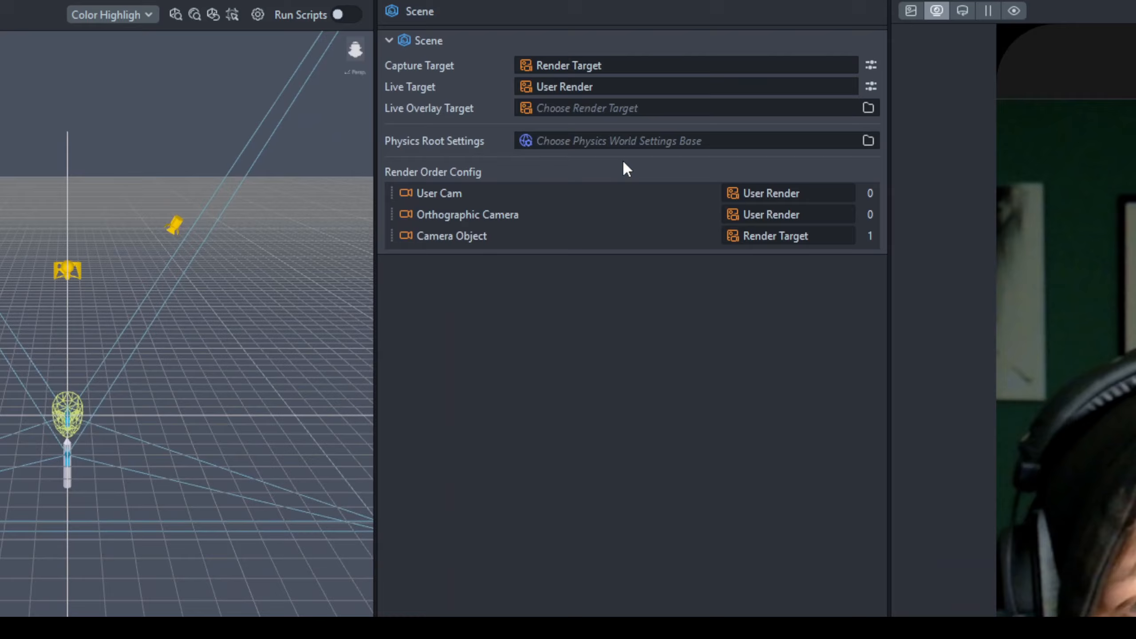
click(569, 185)
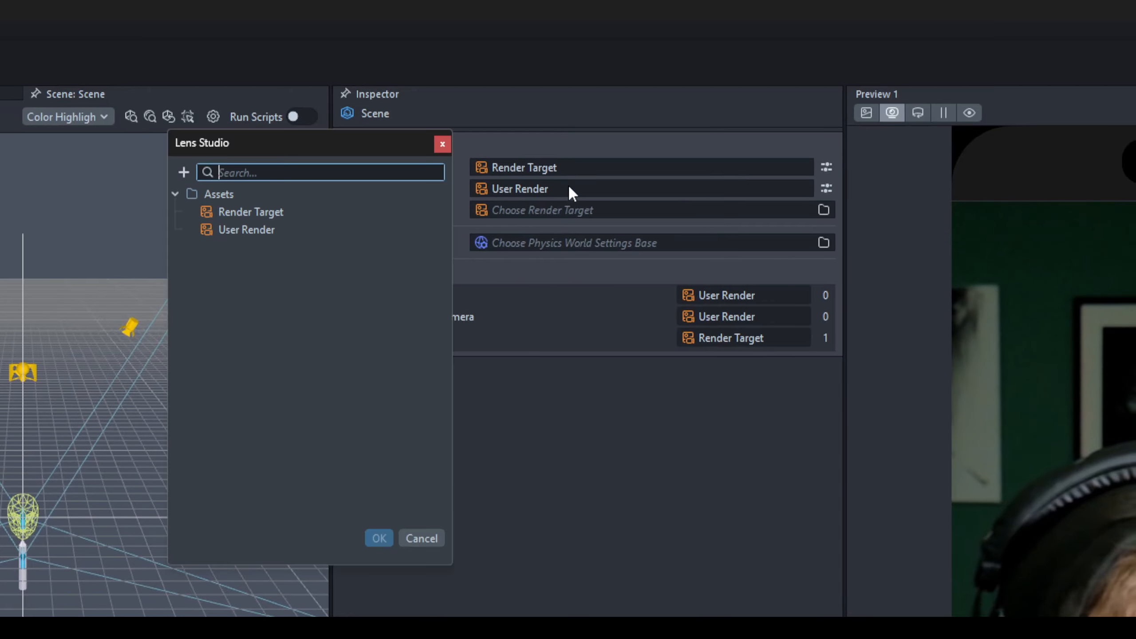
click(480, 212)
click(610, 538)
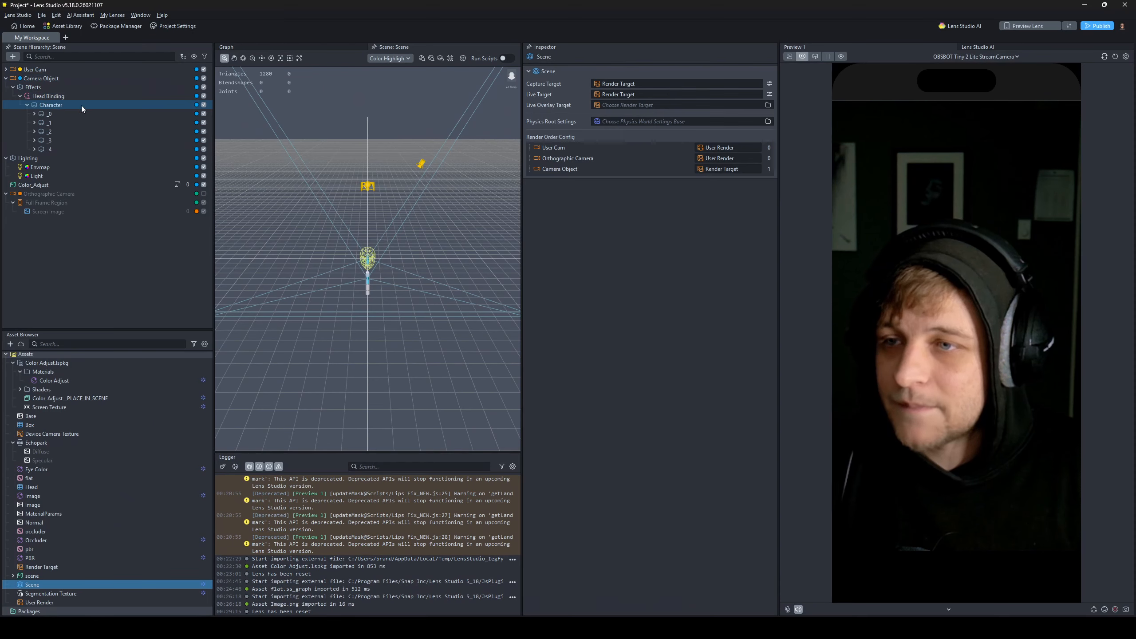
- Set the Camera Object's render order to 0
click(82, 104)
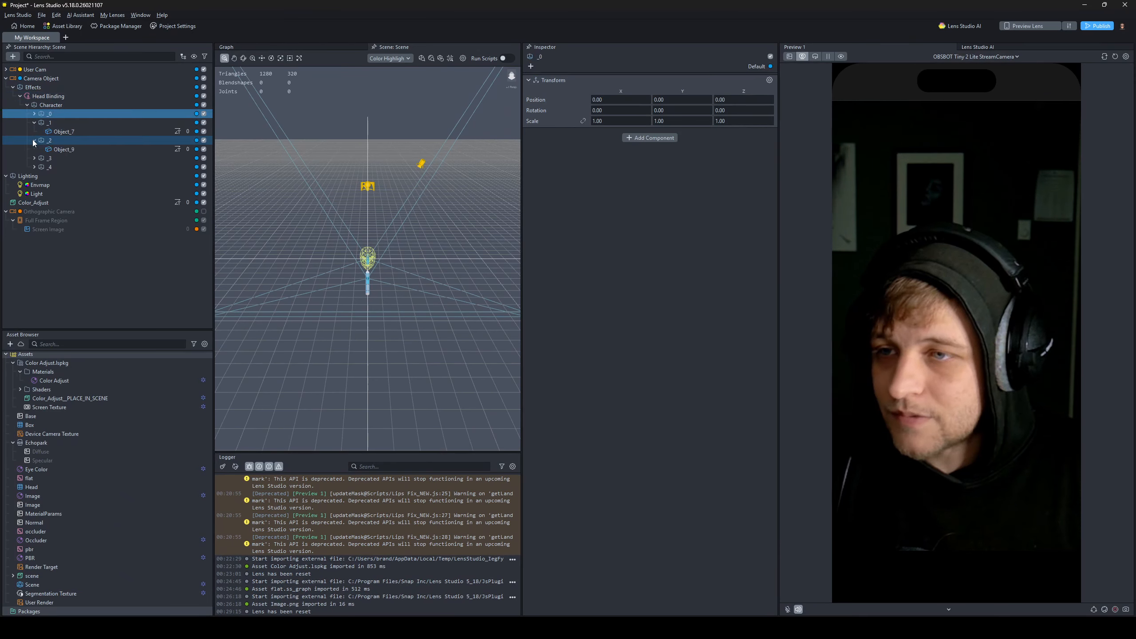
click(41, 78)
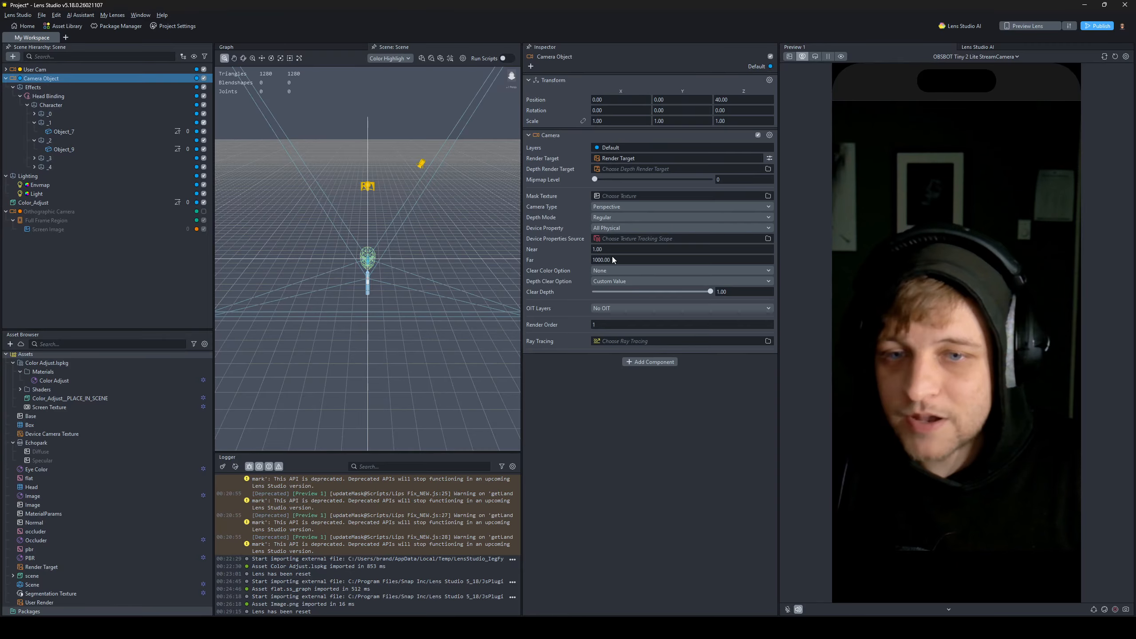
click(770, 322)
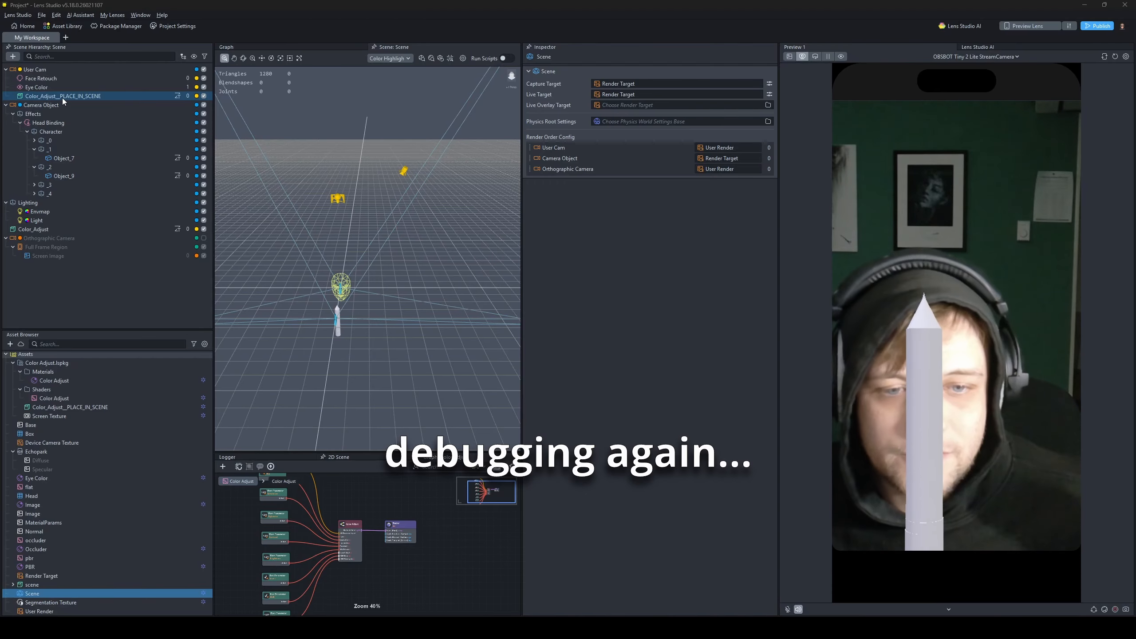
- Add an empty scene object as a child of Head Binding, alongside Character
click(62, 97)
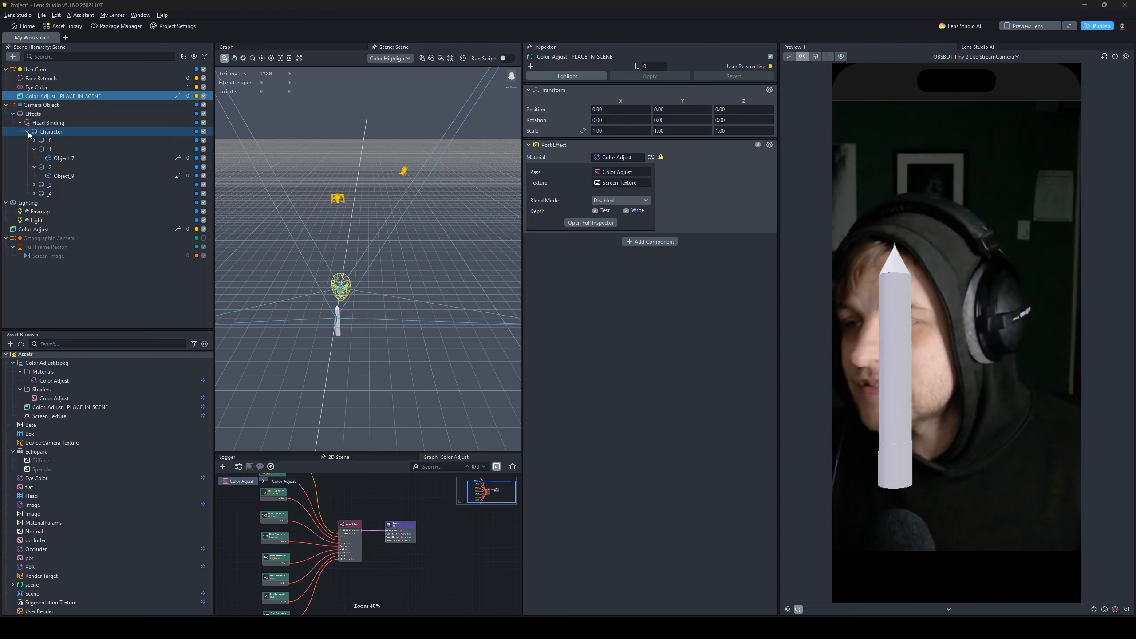
click(46, 123)
right_click(45, 124)
click(74, 141)
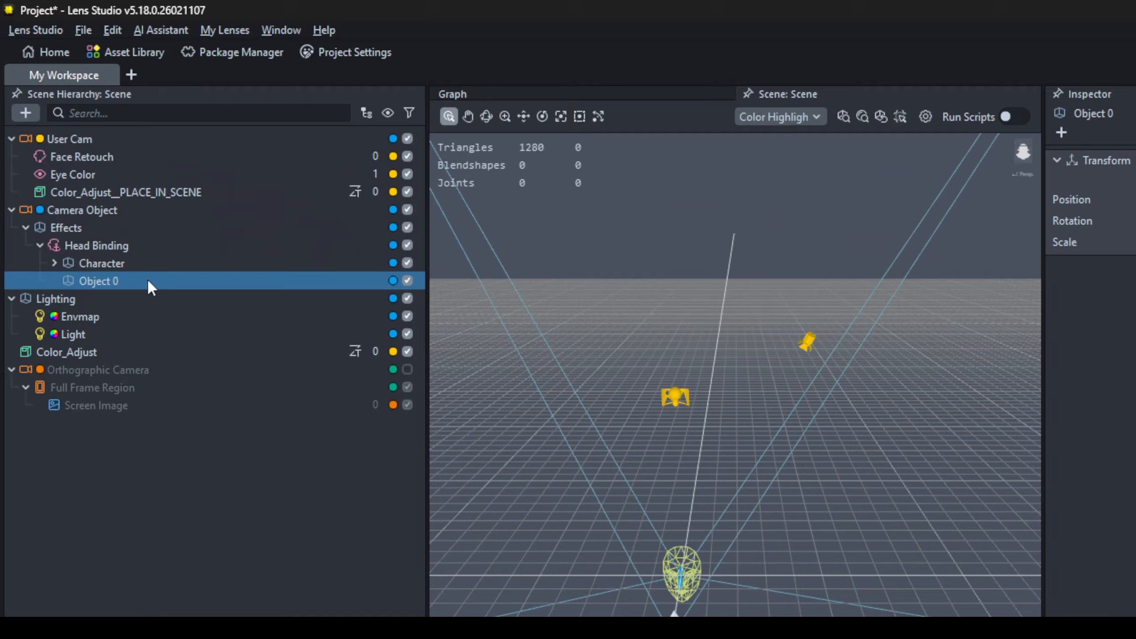
- Rename the new empty object under Head Binding to Face Insets
right_click(75, 143)
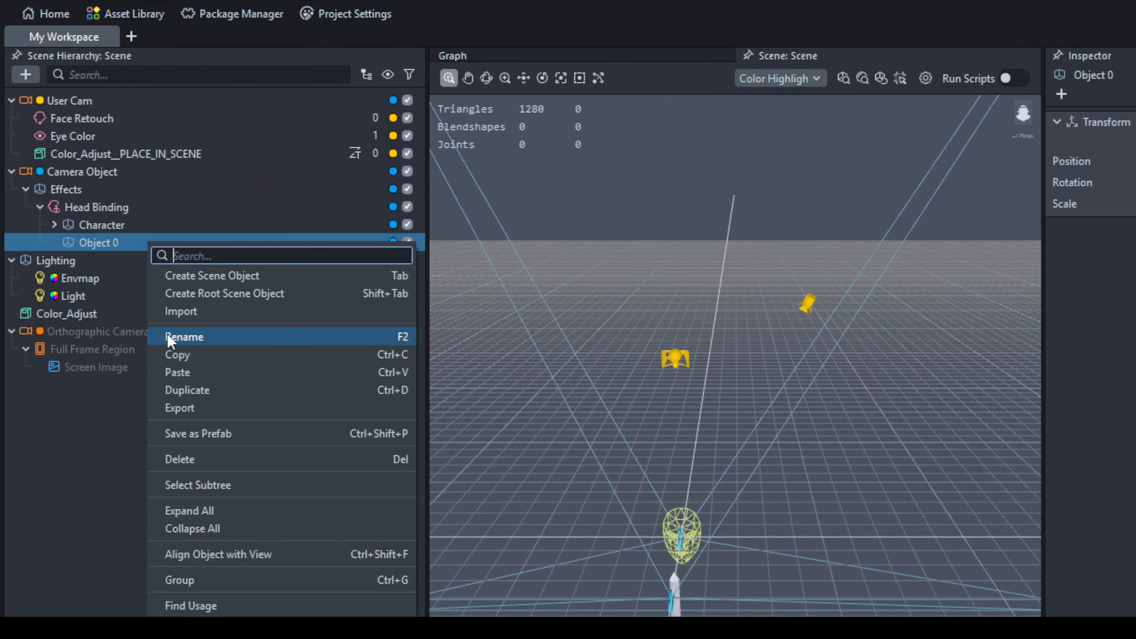
click(83, 190)
text(Face Insets)
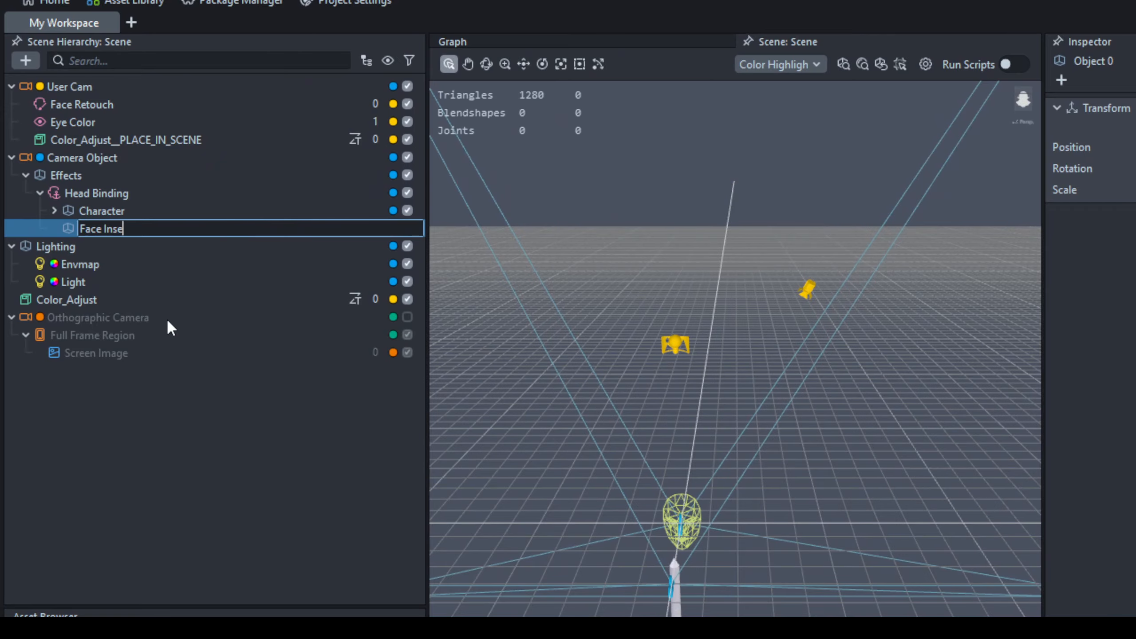
key(Return)
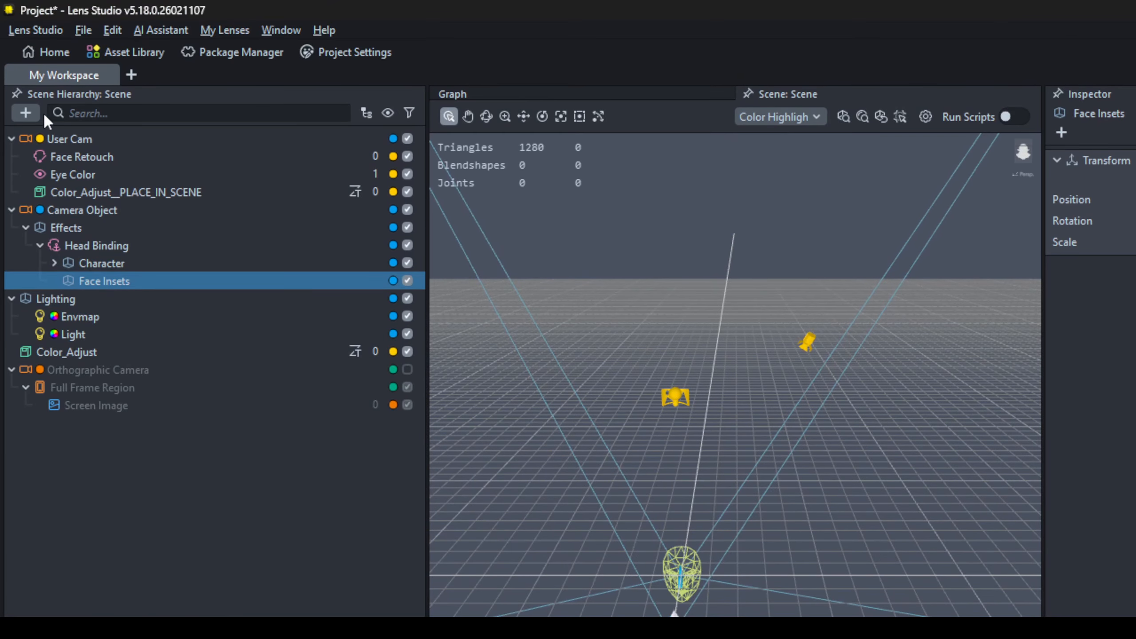
- Add a Face Inset to the scene and make it a child of the Face Insets object
click(26, 60)
text(face)
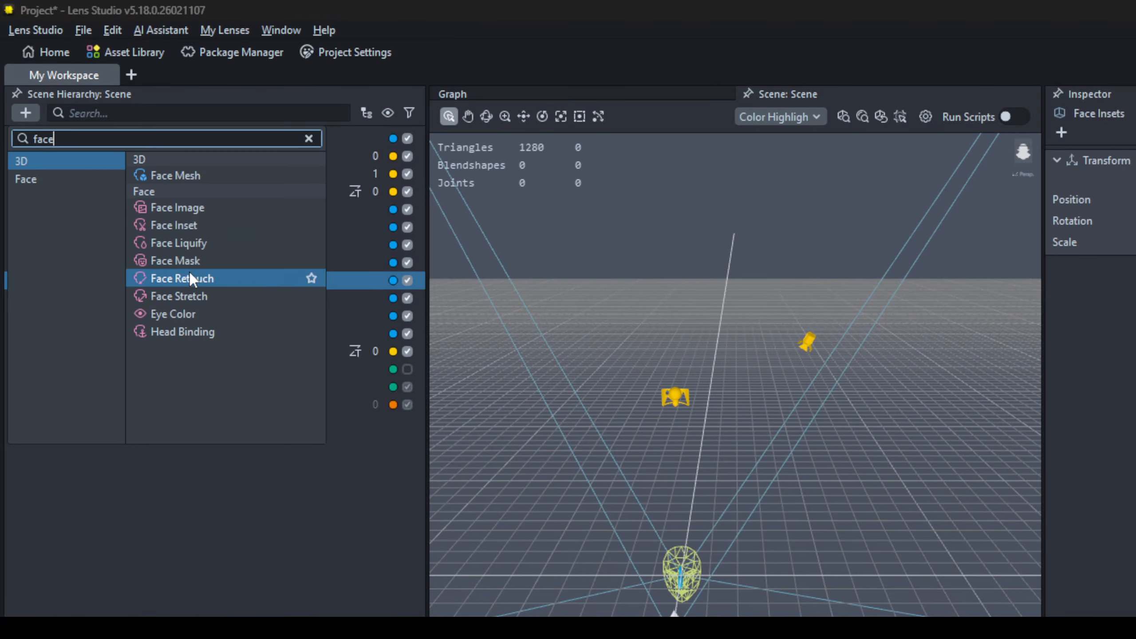
key(Escape)
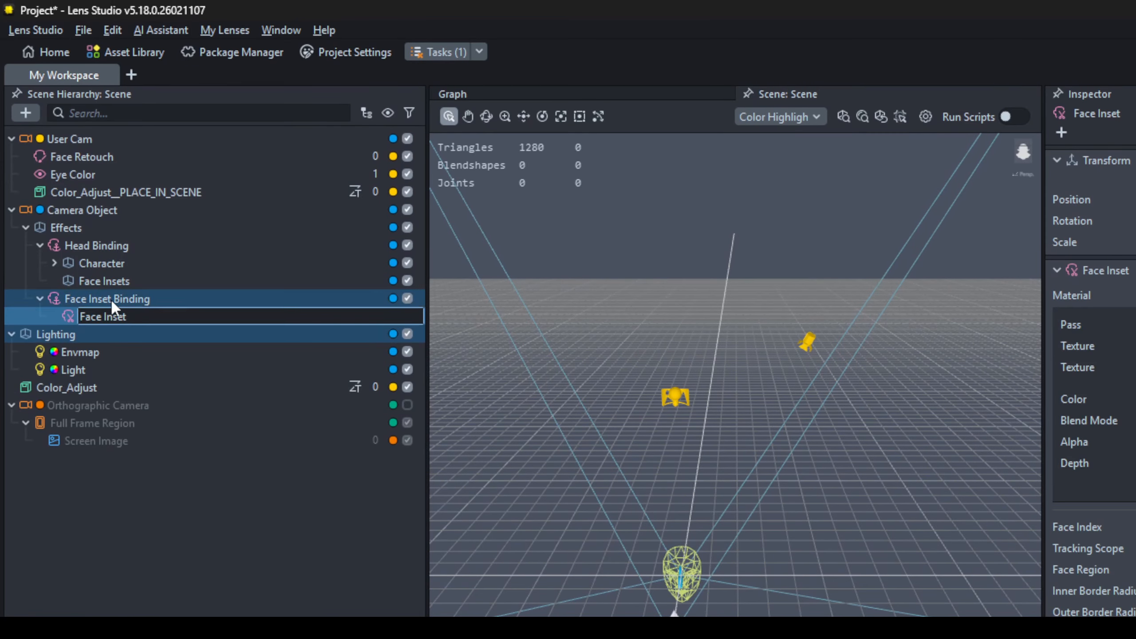
click(110, 299)
click(200, 321)
drag(198, 284, 197, 282)
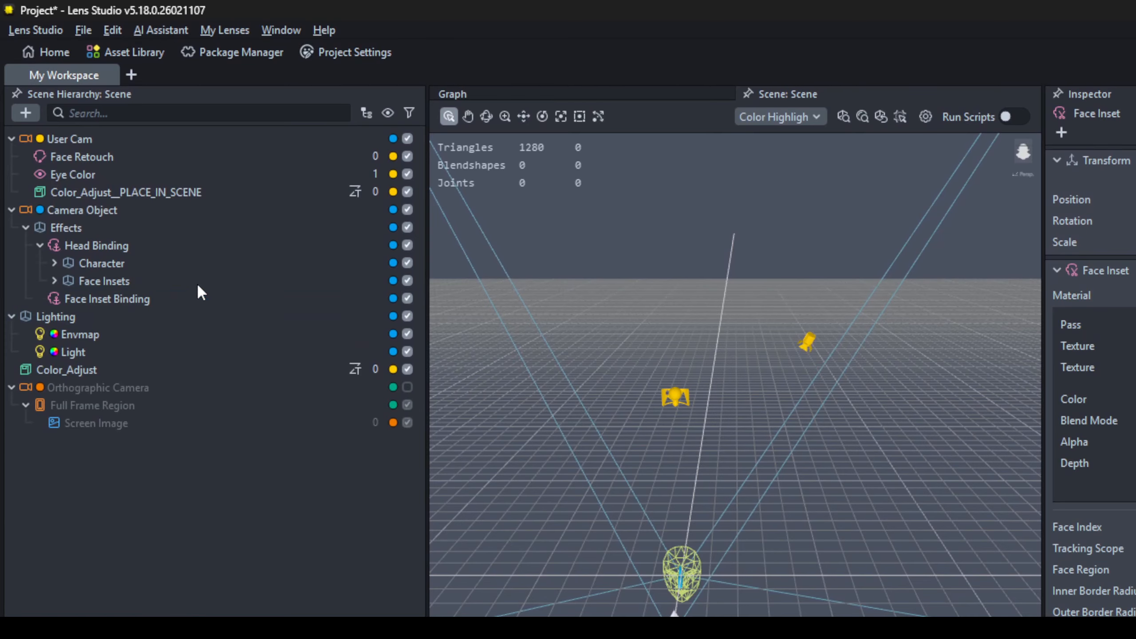
- Delete the emptied Face Inset Binding from the hierarchy
click(121, 300)
right_click(121, 300)
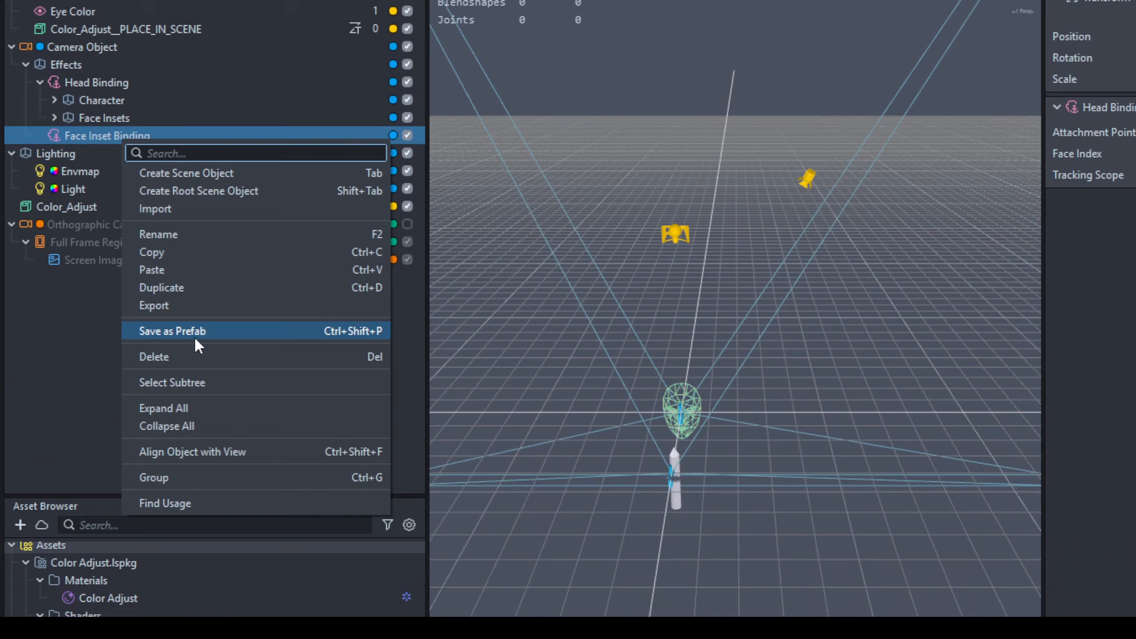
click(190, 357)
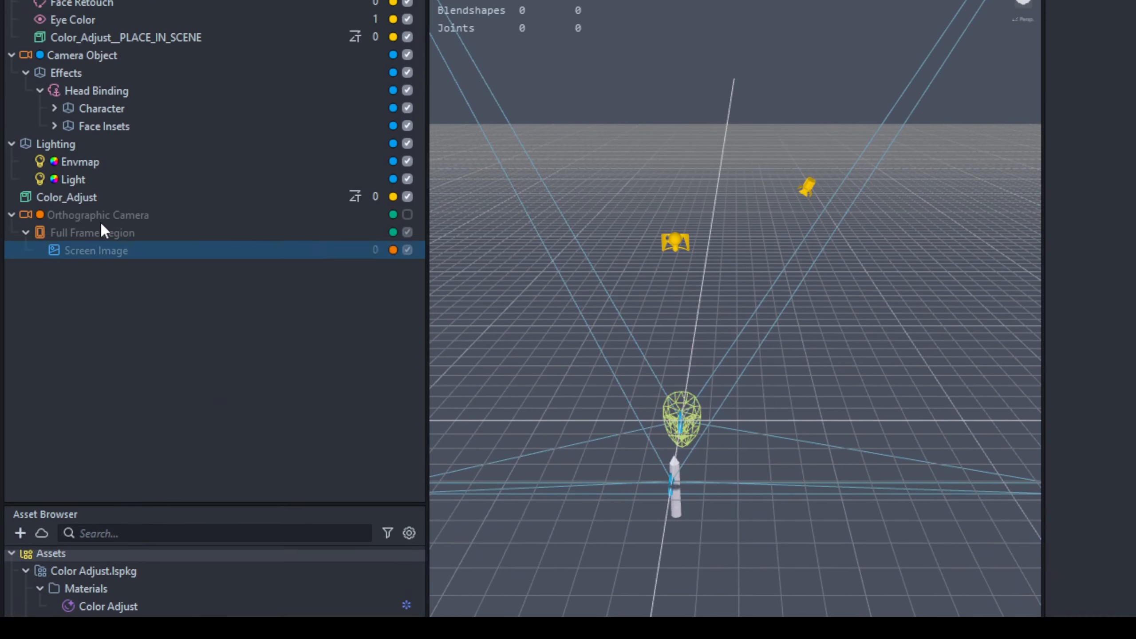
- Replace the Face Inset's Screen Texture with the User Render texture
click(55, 118)
click(113, 137)
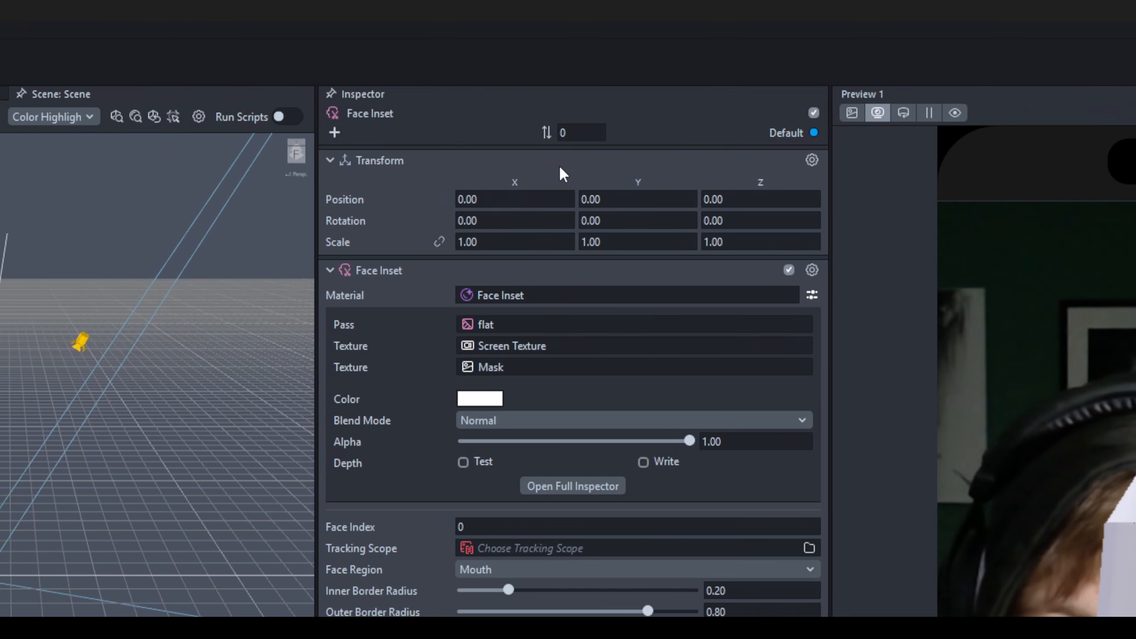
right_click(572, 166)
click(601, 224)
click(192, 279)
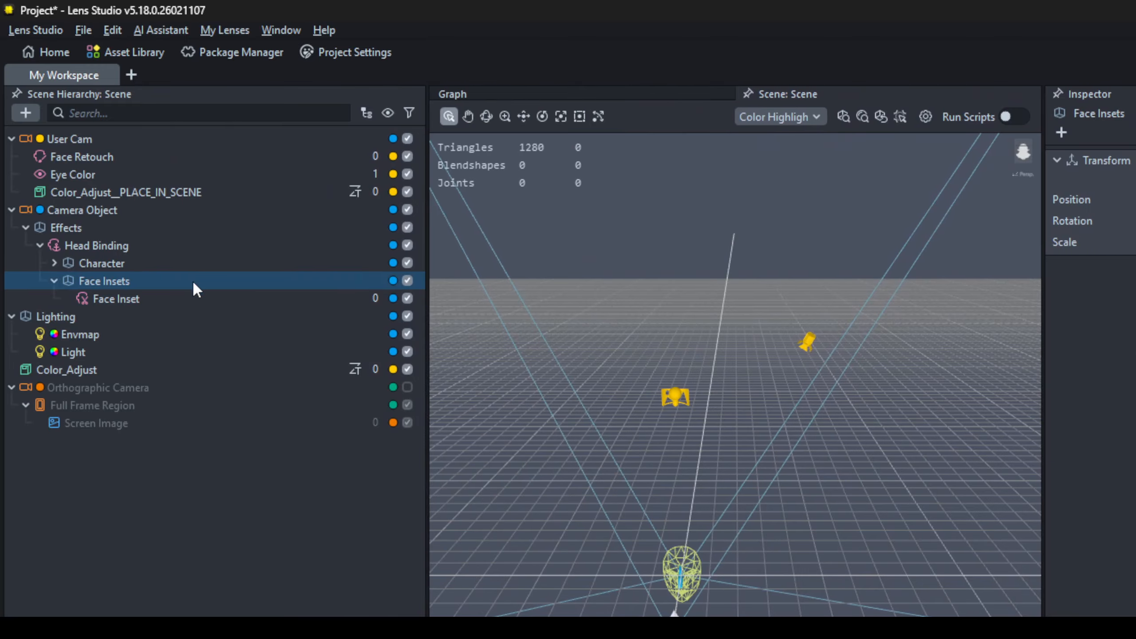
click(198, 302)
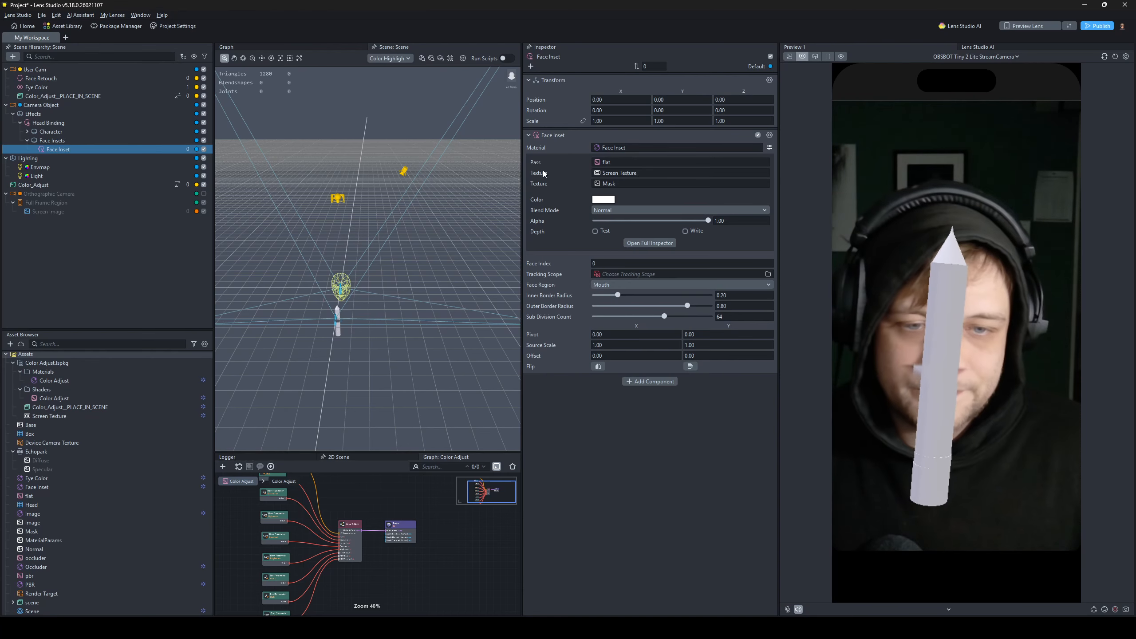
click(651, 176)
click(513, 283)
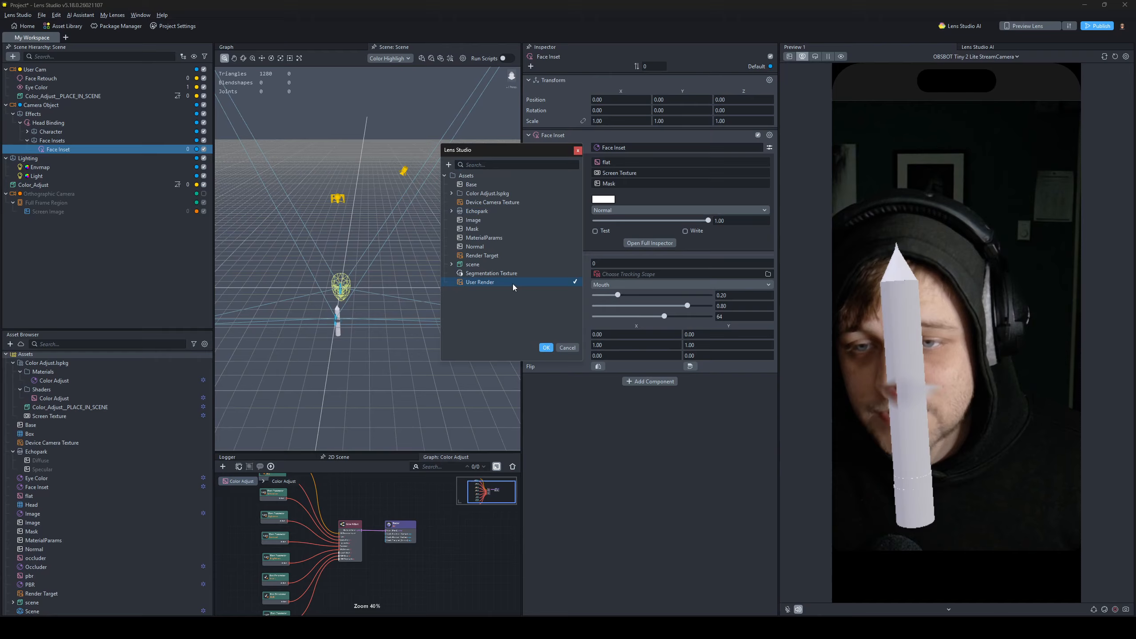
click(546, 348)
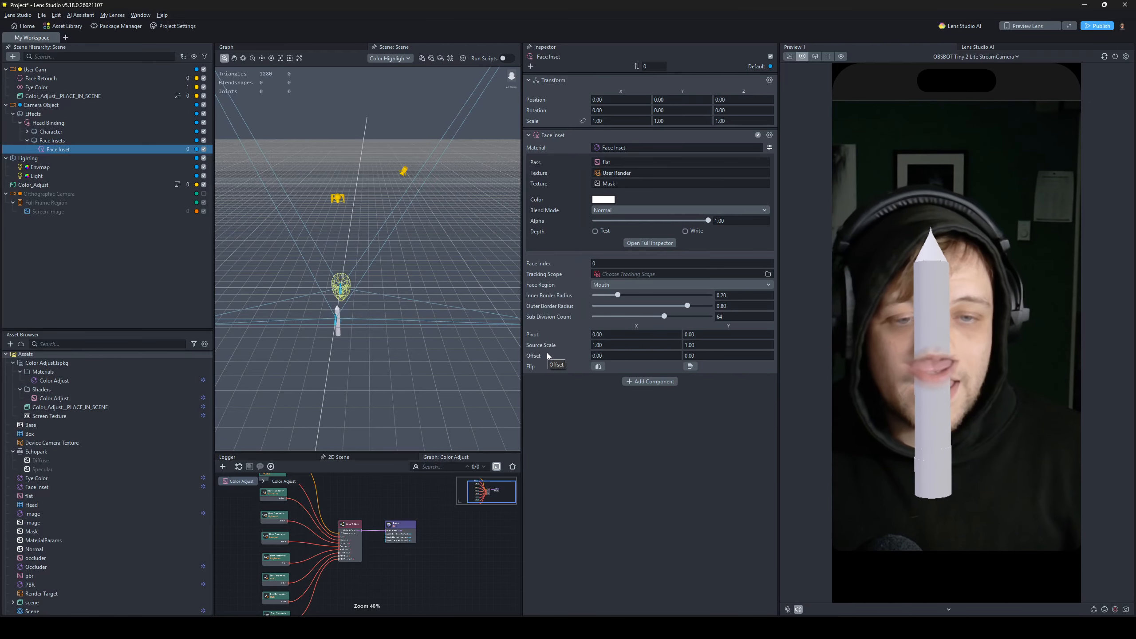
- Move the Face Inset forward in front of the character to a Z position of about 2.47
scroll(340, 407, up, 3)
middle_drag(340, 406, 405, 330)
scroll(406, 330, up, 2)
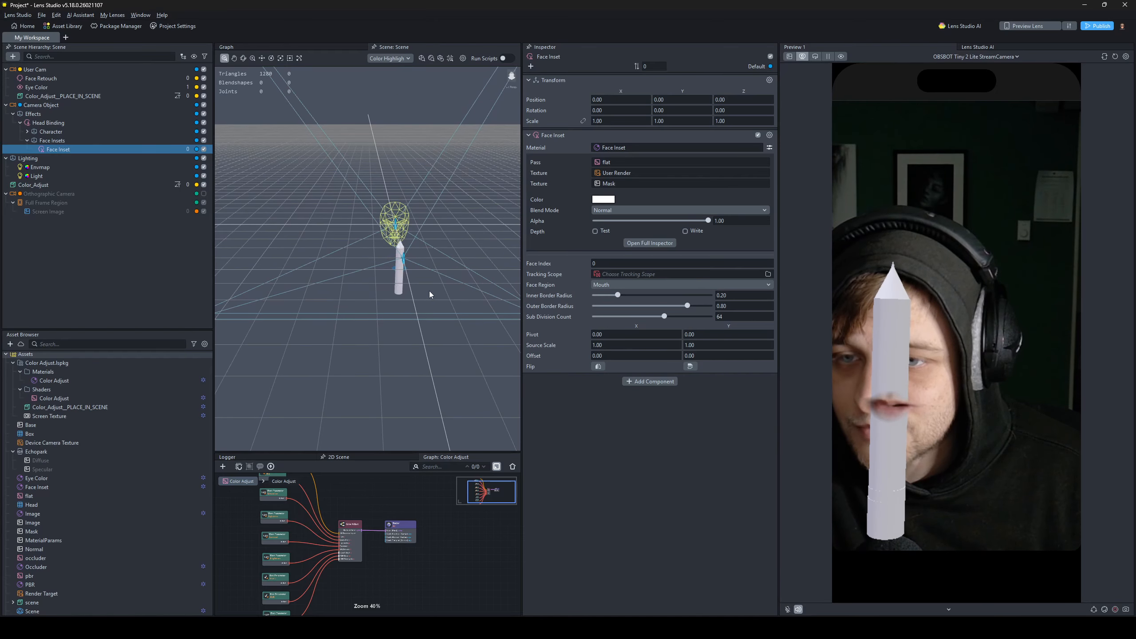
scroll(429, 294, up, 6)
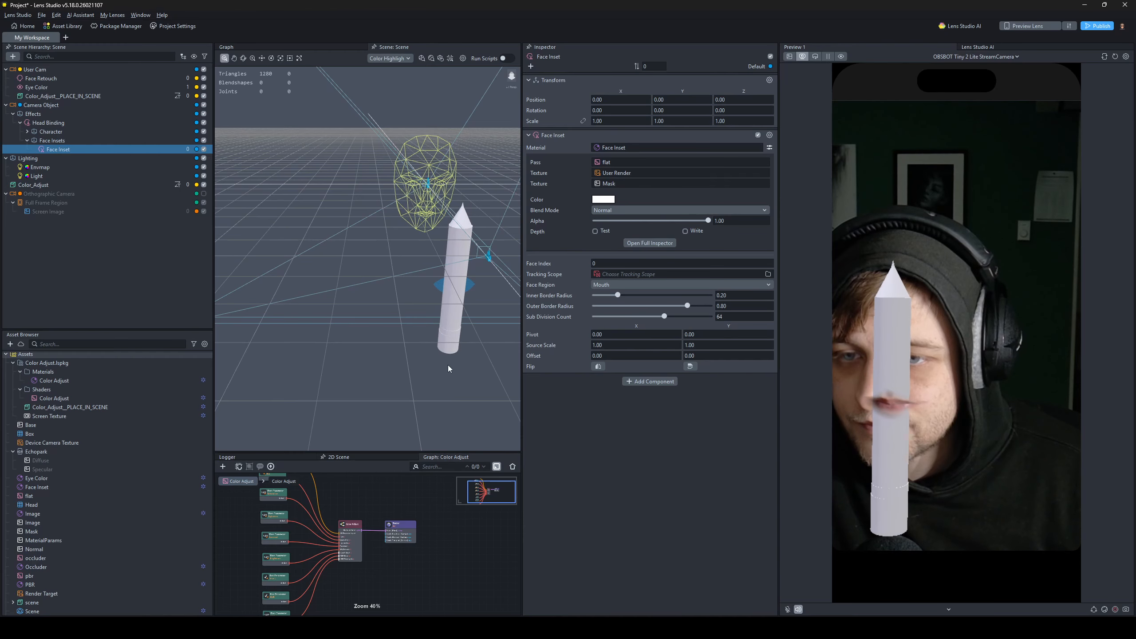
alt+drag(448, 366, 374, 348)
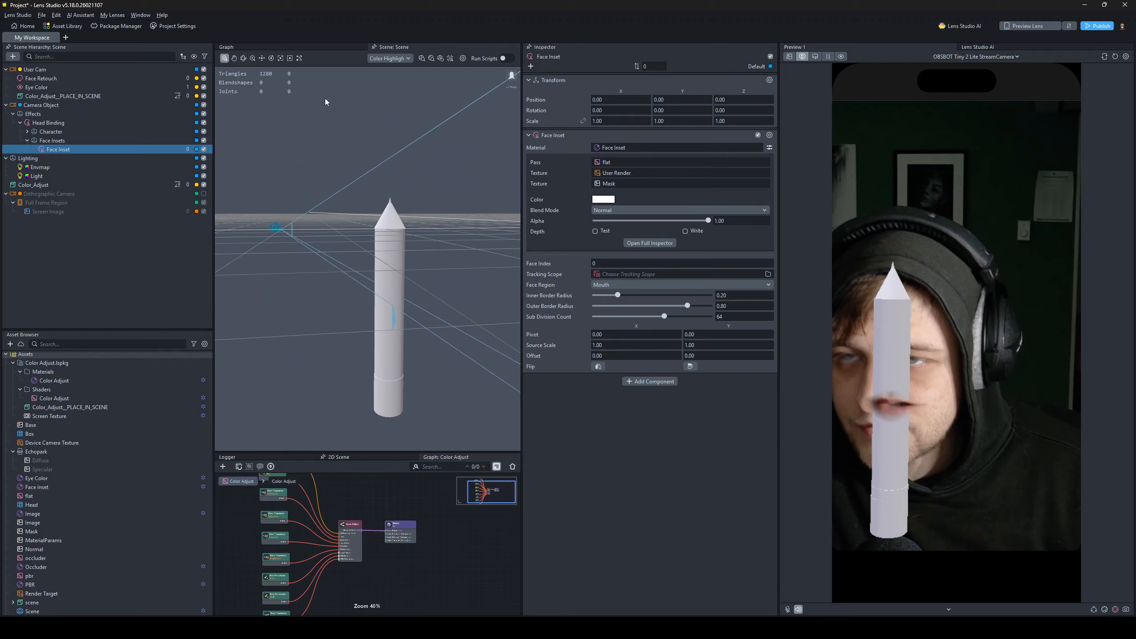
click(263, 58)
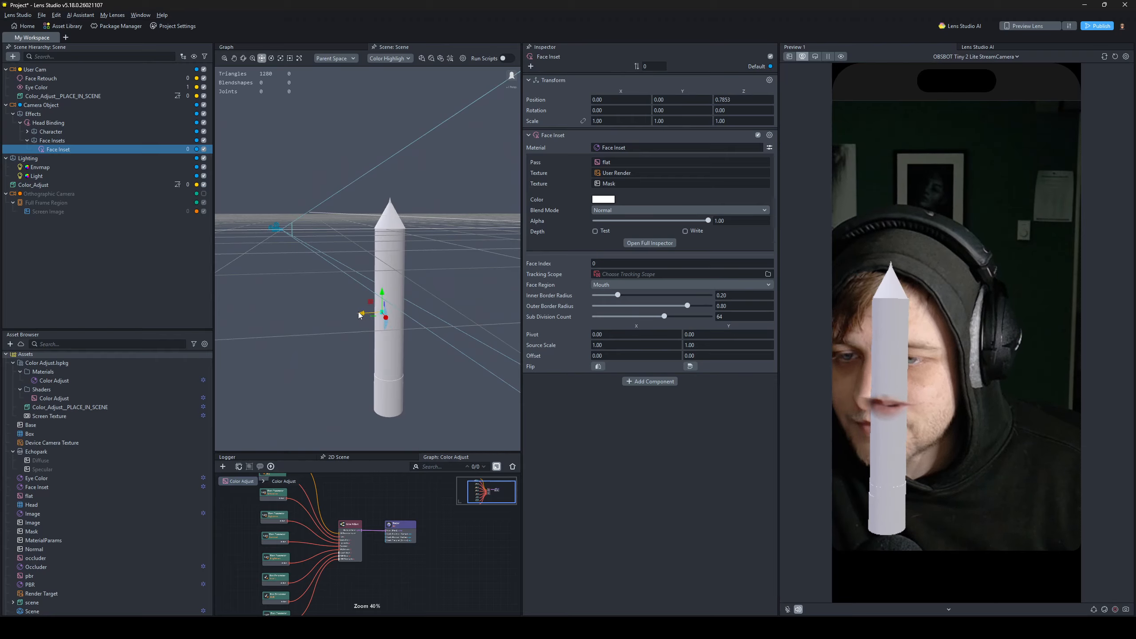
drag(359, 315, 347, 311)
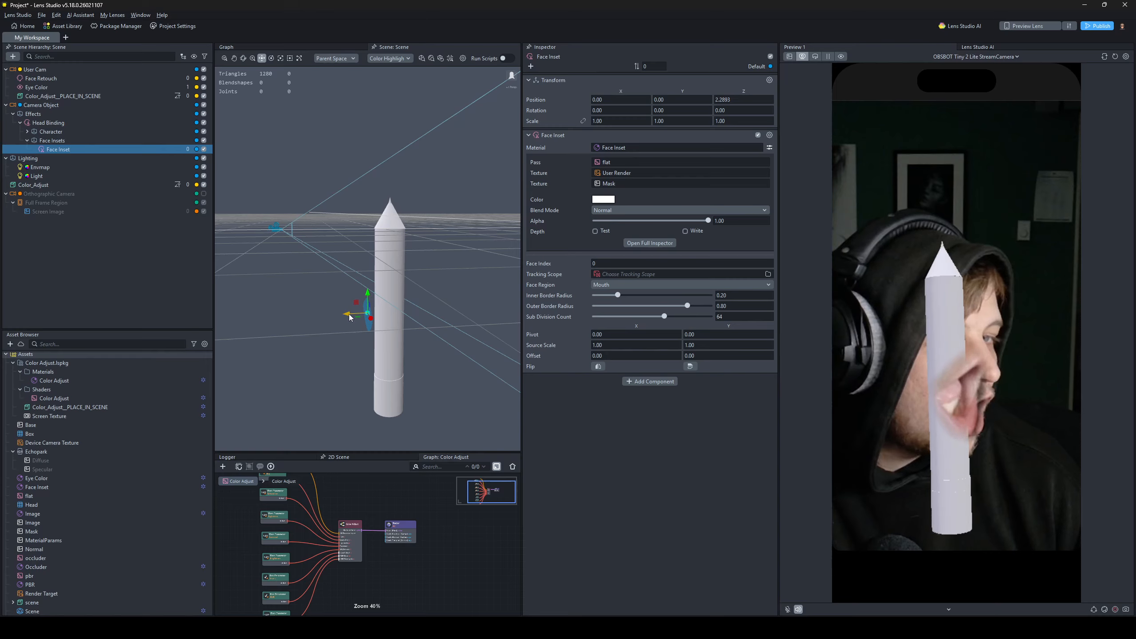
drag(350, 317, 349, 317)
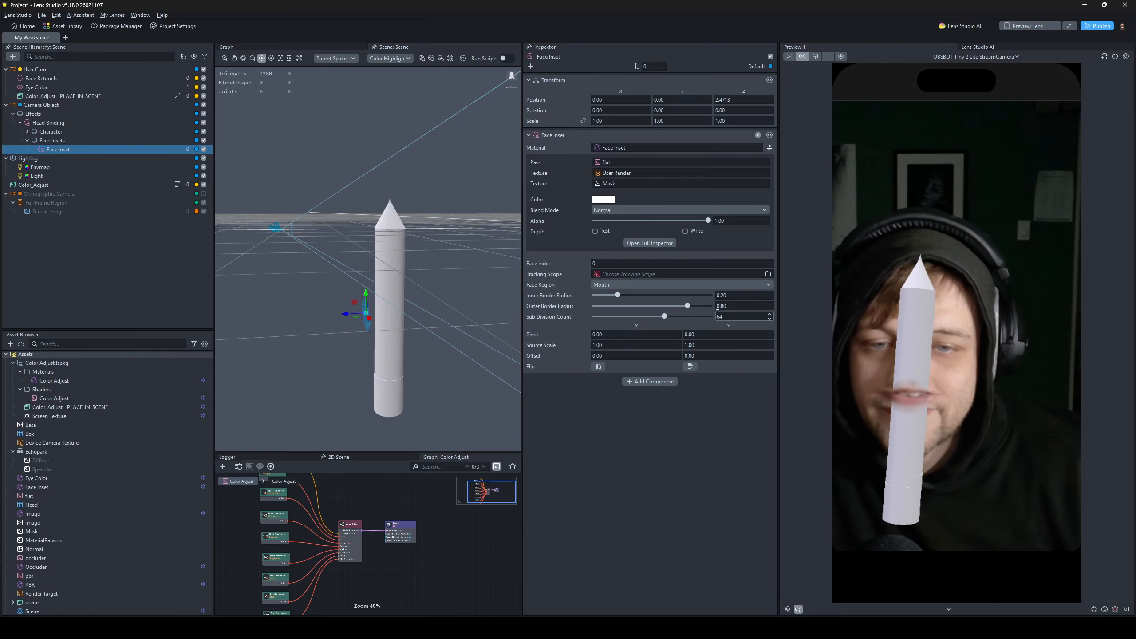
- Set the Face Inset's outer border radius to 0.33, inner border radius to 0 and sub division count to 99
click(728, 308)
text(0.)
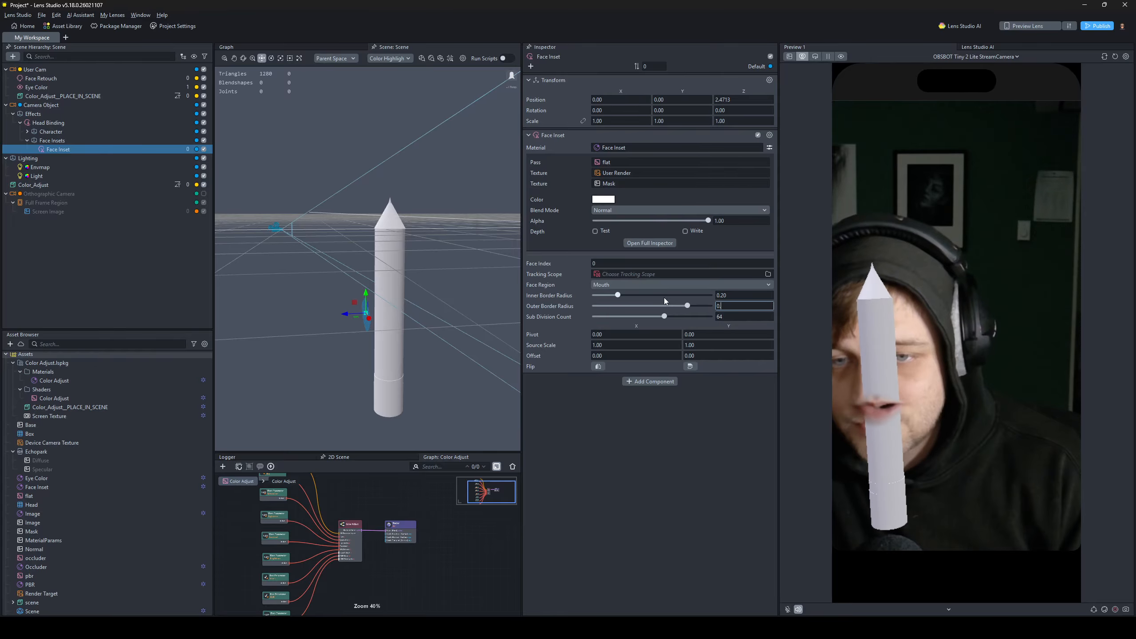
text(33)
click(719, 295)
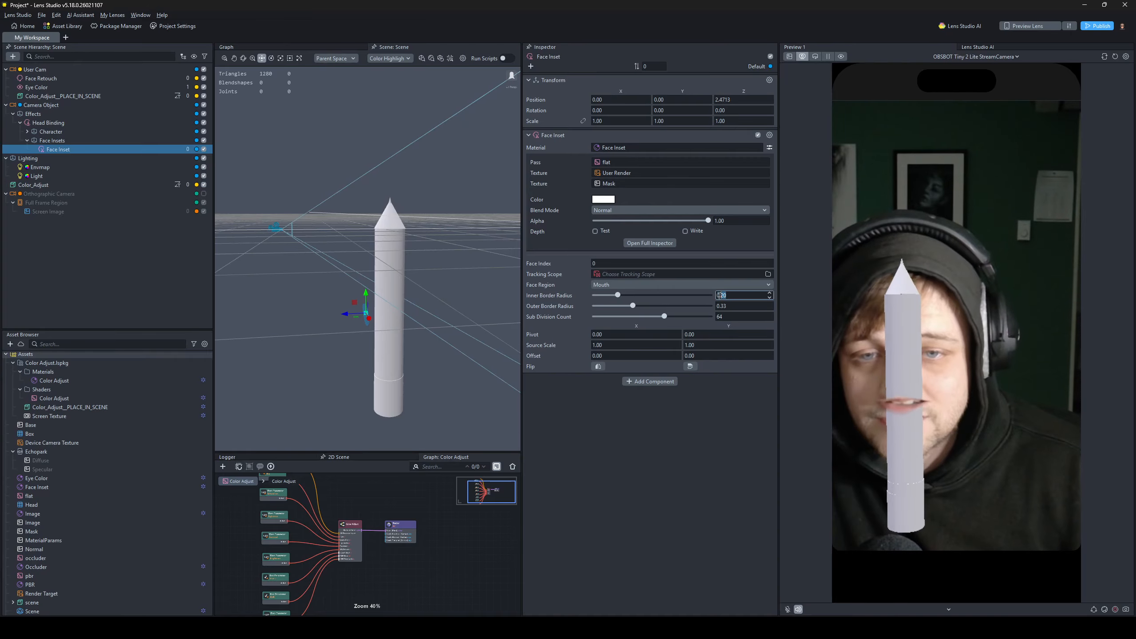
text(0)
key(Return)
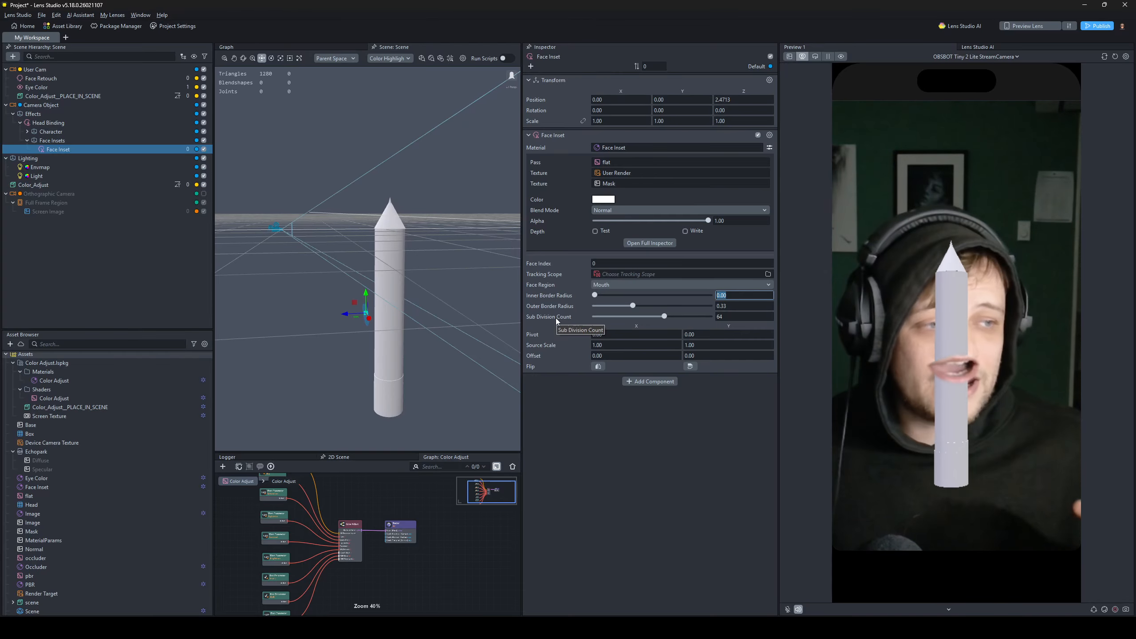
drag(689, 317, 740, 319)
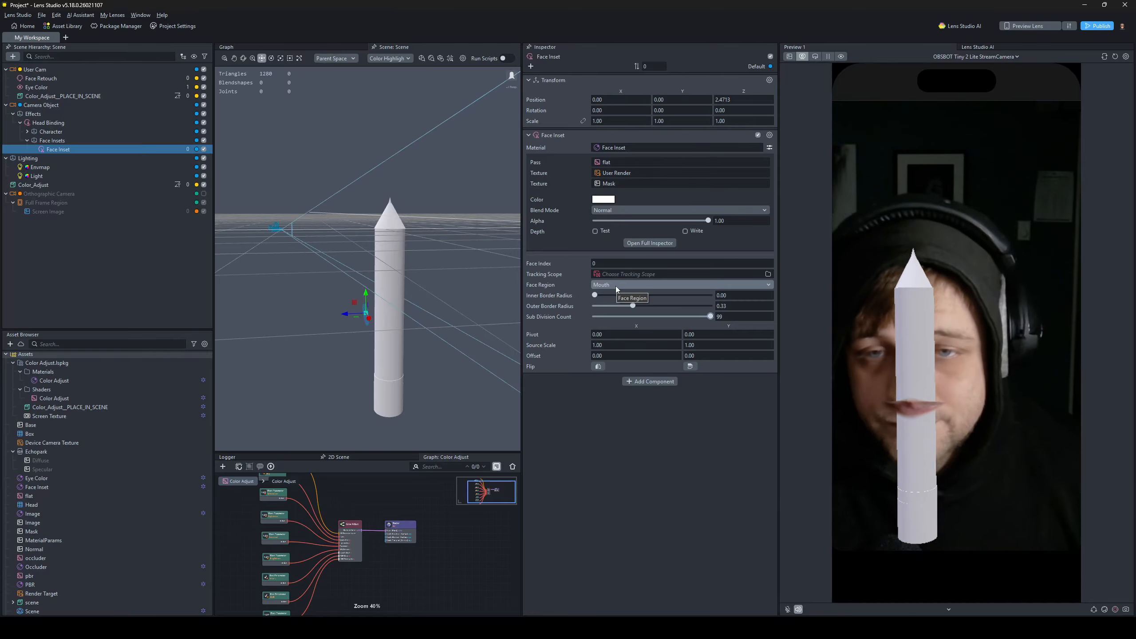
- Rename the Face Inset object to Face Inset Mouth
right_click(85, 147)
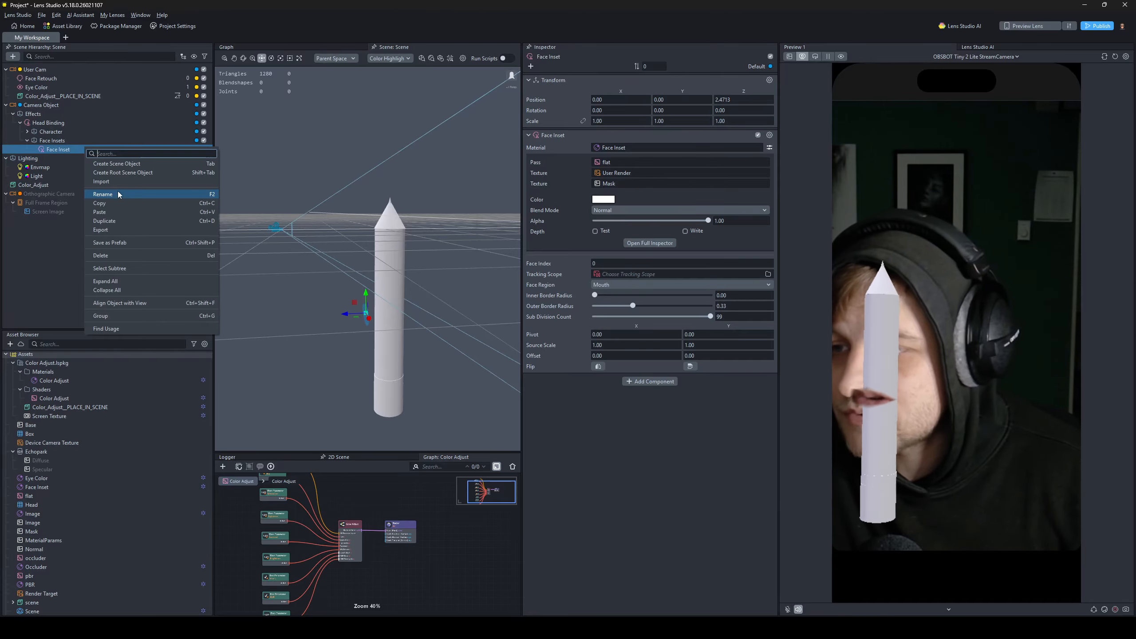
click(119, 194)
text(Mouth)
key(Return)
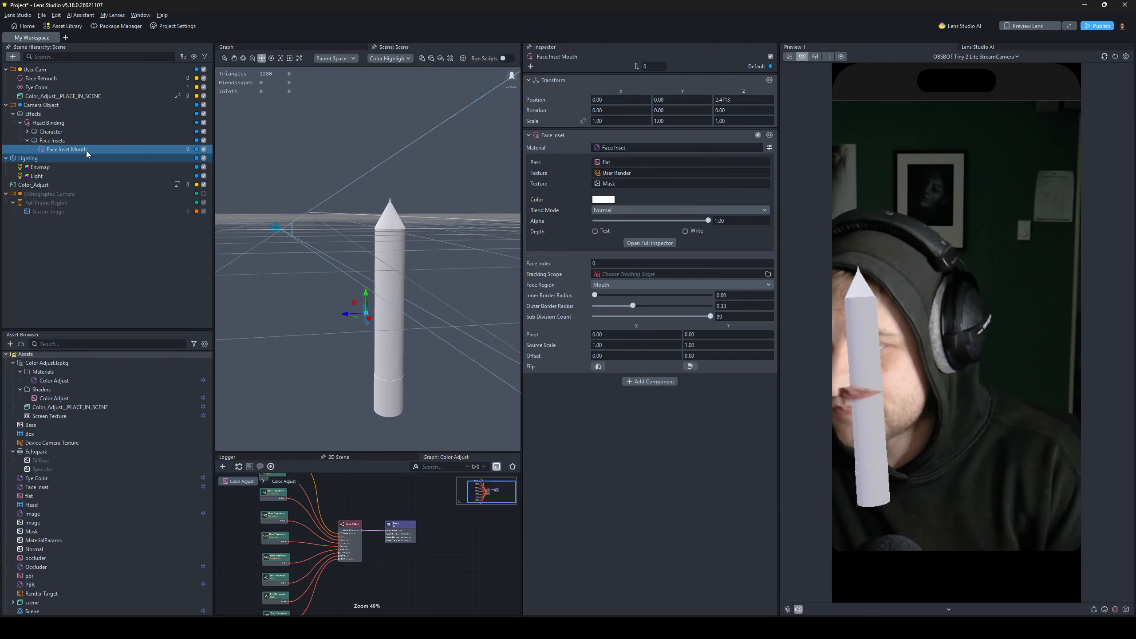
- Make two duplicates of Face Inset Mouth within the Face Insets group
right_click(87, 149)
click(103, 223)
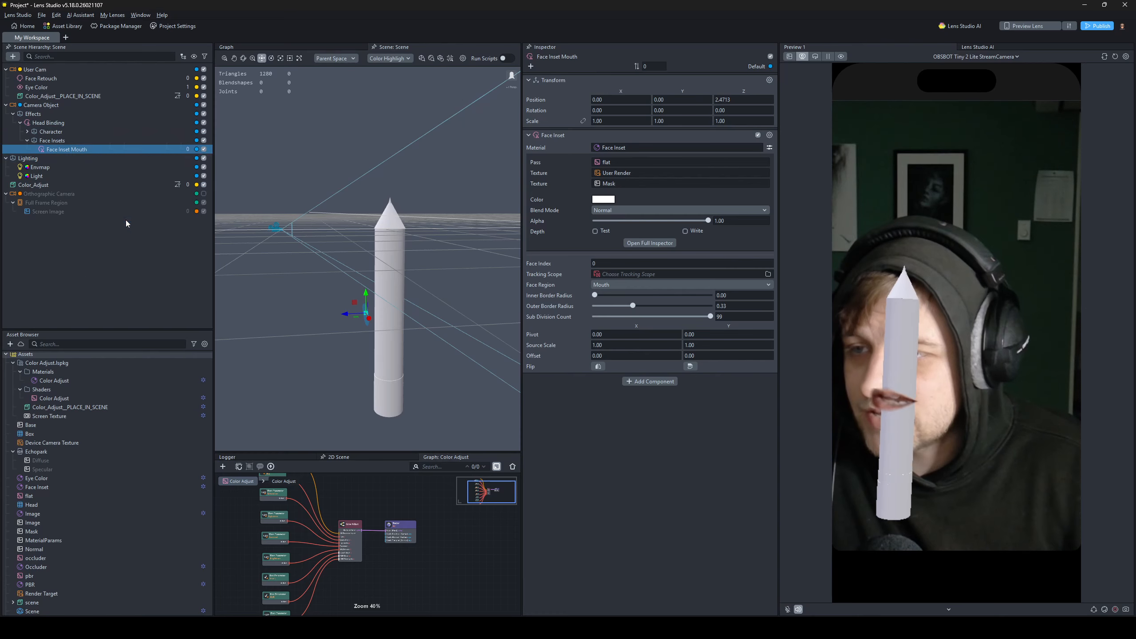
right_click(75, 158)
click(103, 233)
- Rename the first duplicate, Face Inset Mouth 1, to Face Inset Left Eye
right_click(96, 158)
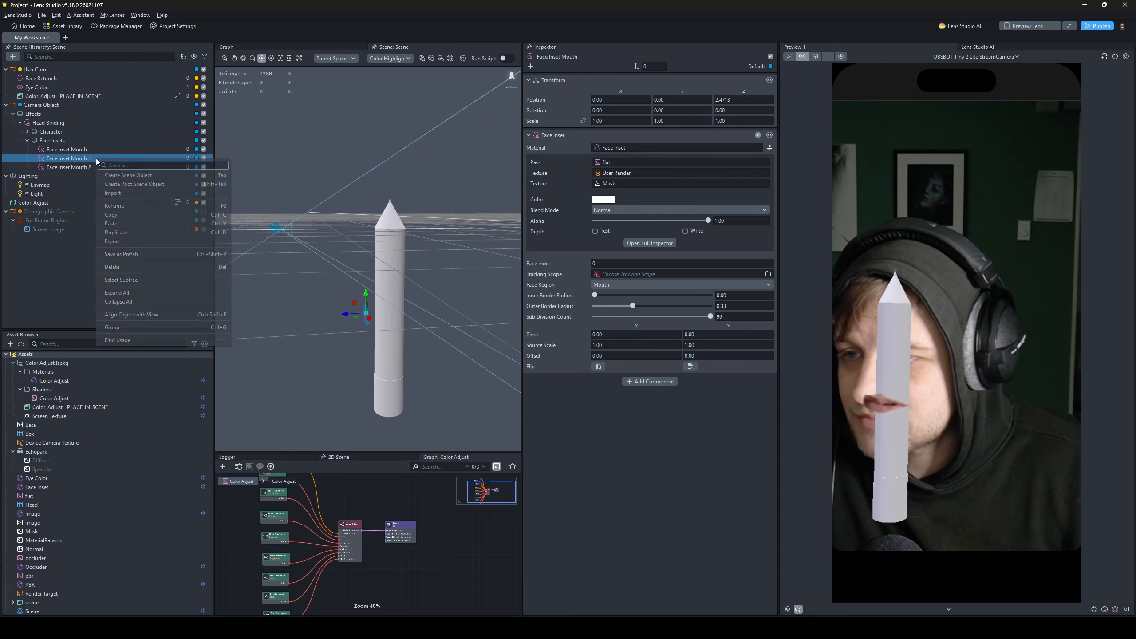
click(128, 204)
click(78, 158)
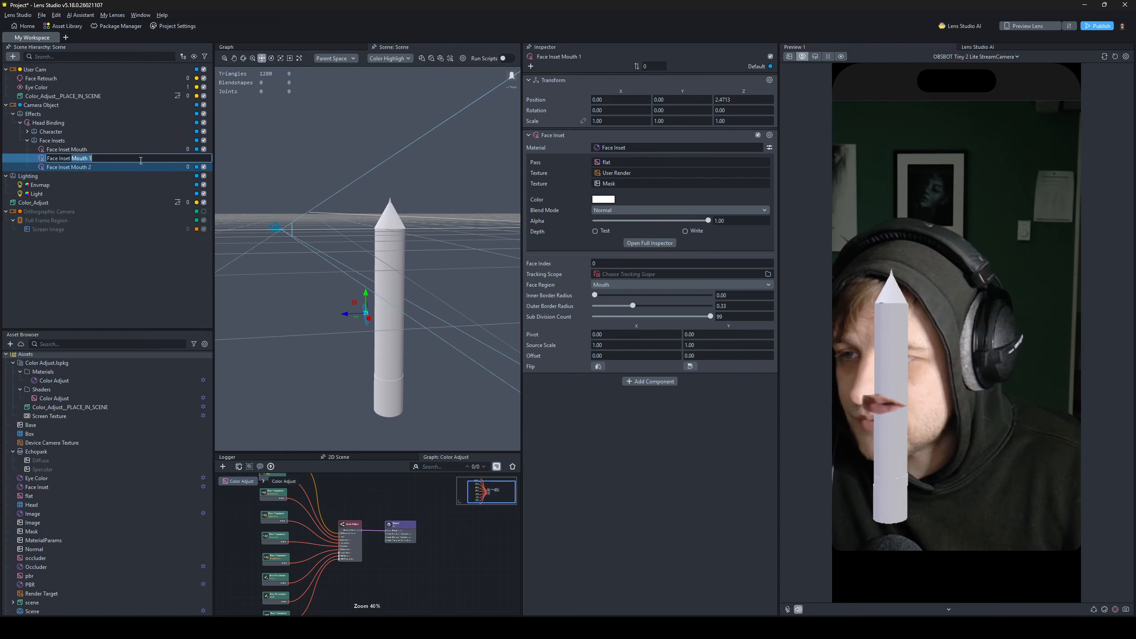
text(Left eyu)
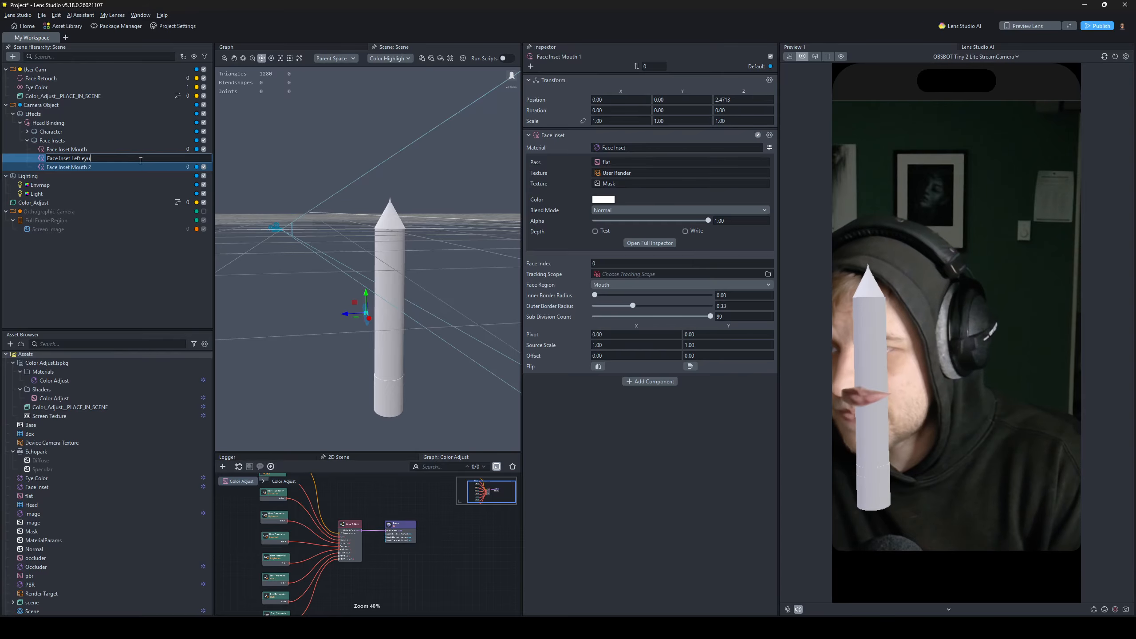
key(BackSpace)
text(Eye)
key(Return)
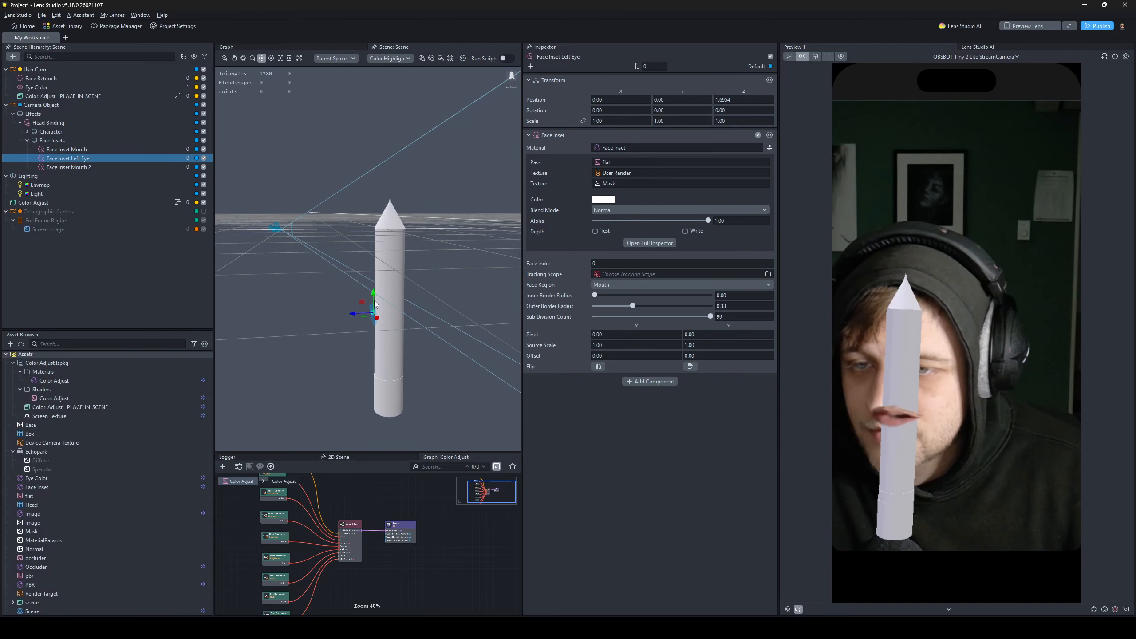
- Move Face Inset Left Eye to about X -2.18, Y 4.09 and set its face region to Left Eye
drag(374, 254, 375, 260)
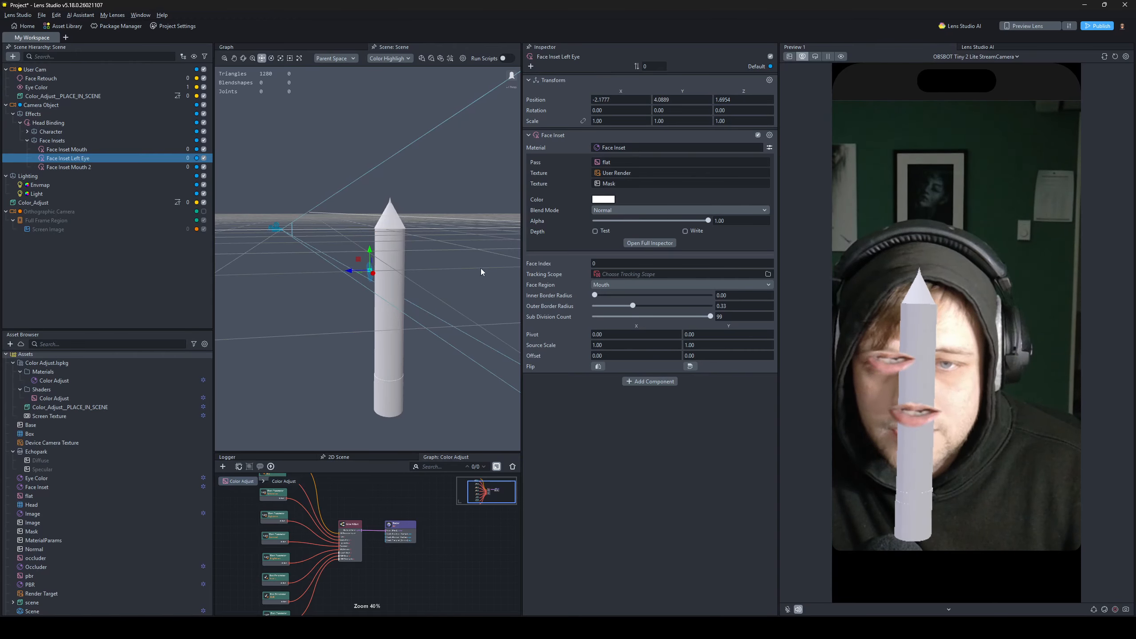
click(617, 285)
click(617, 282)
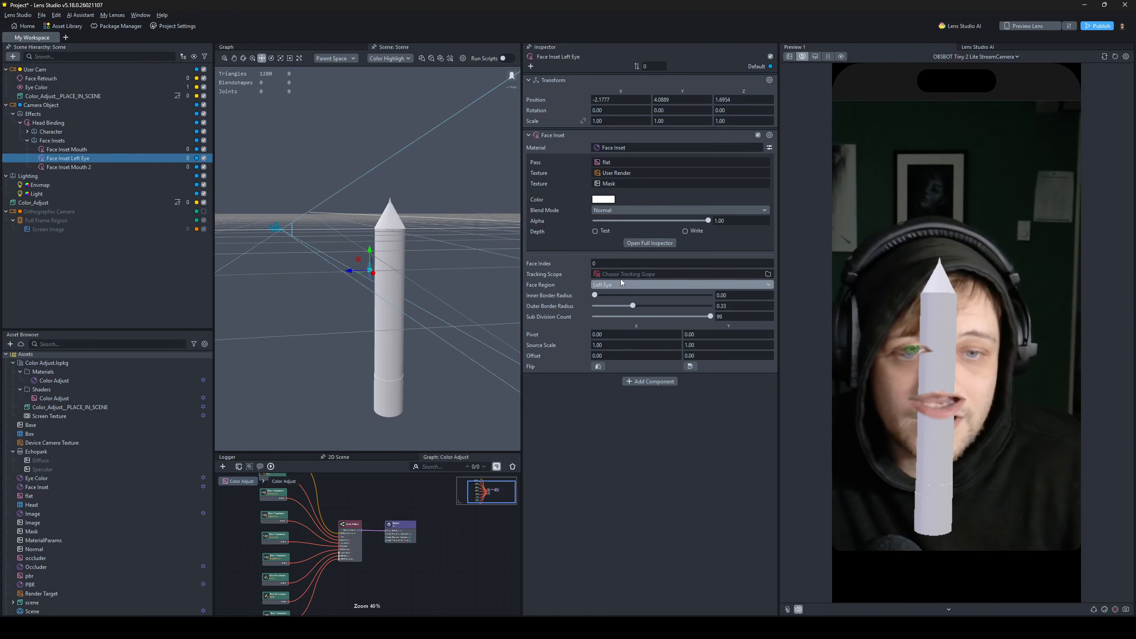
- Rename the second duplicate, Face Inset Mouth 2, to Face Inset Right Eye and set its face region to Right Eye
click(105, 166)
right_click(96, 169)
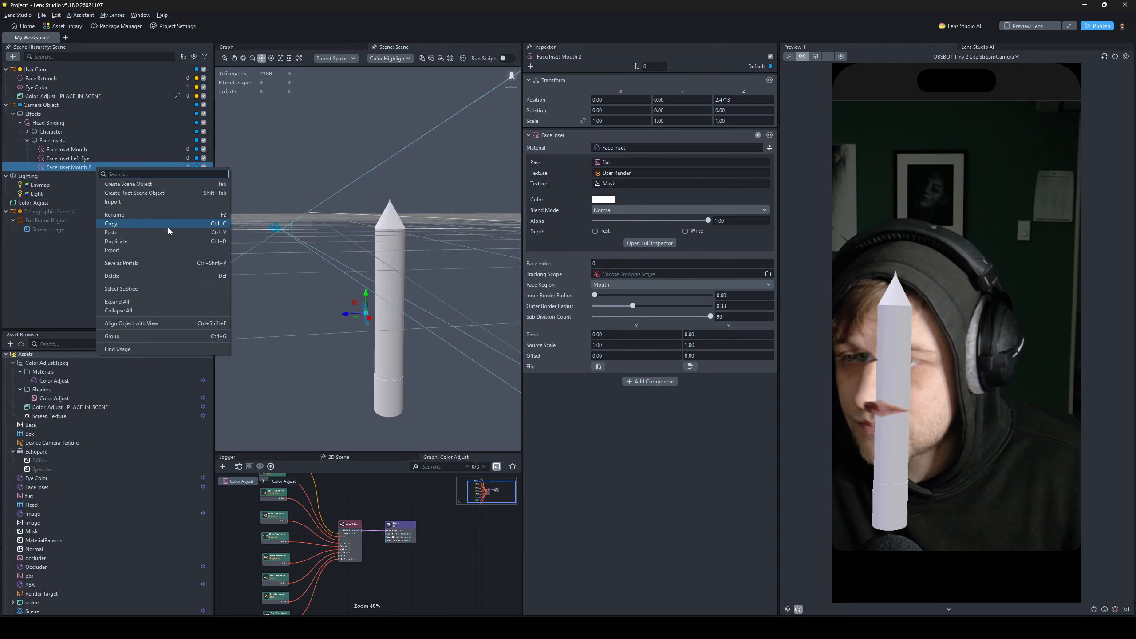
click(154, 211)
drag(92, 168, 80, 167)
text(Right)
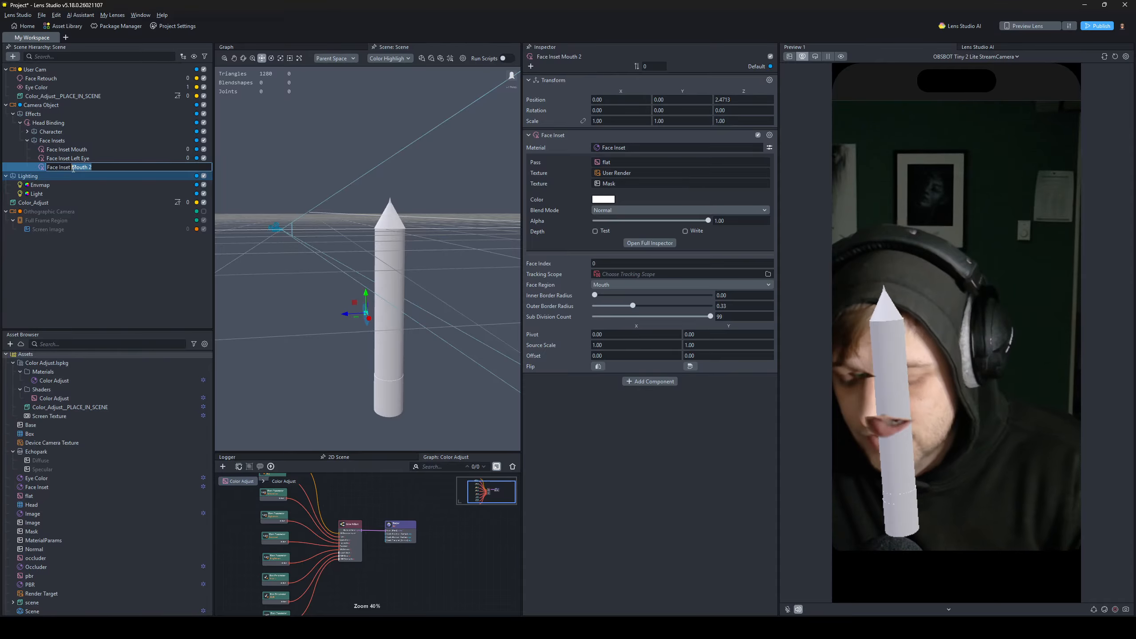
text( Eye)
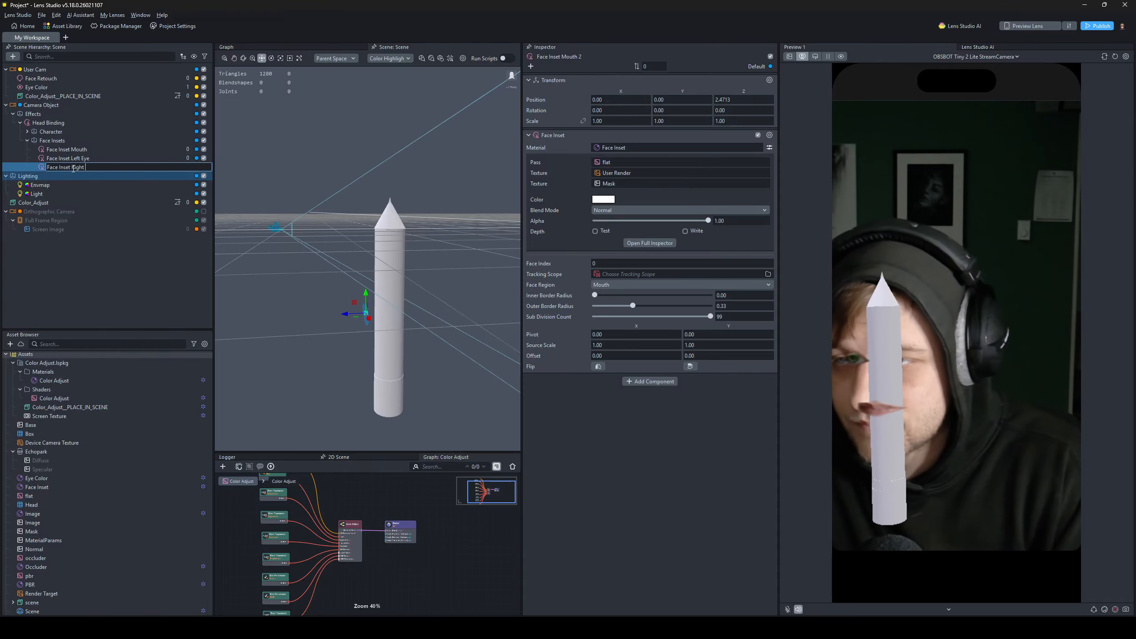
key(Return)
click(605, 285)
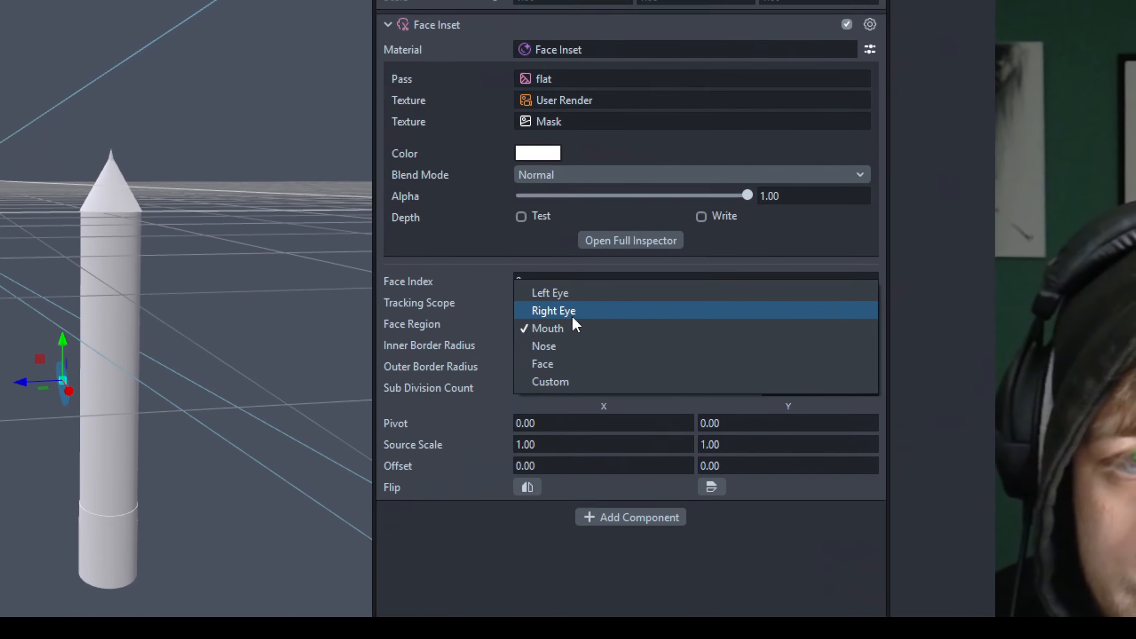
click(611, 277)
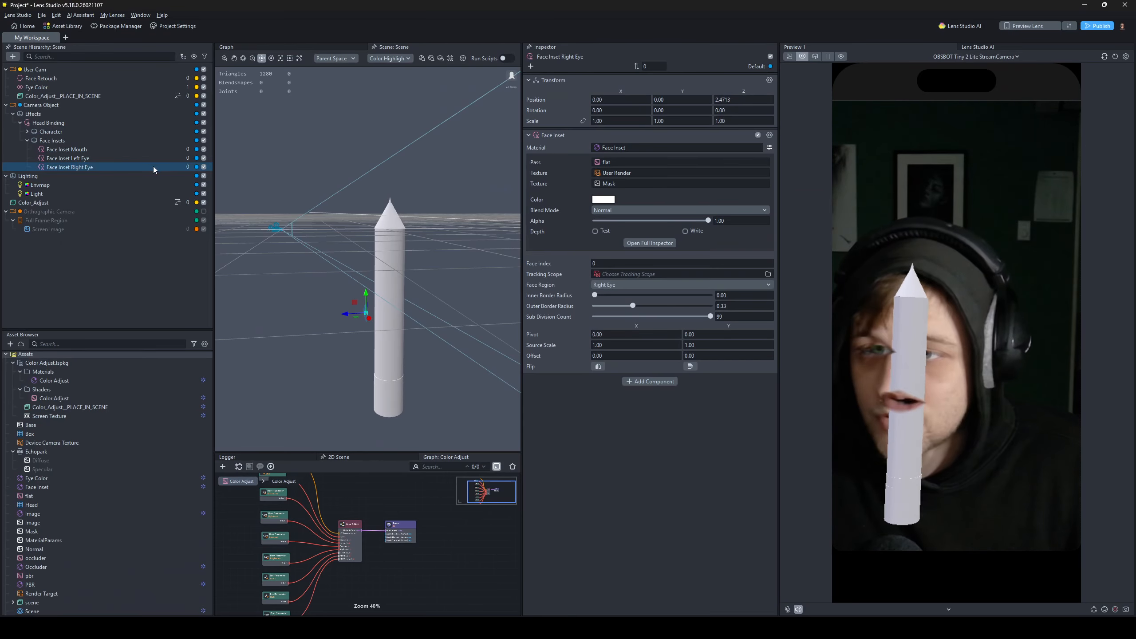
- Copy the transform values of Face Inset Left Eye onto Face Inset Right Eye
click(84, 158)
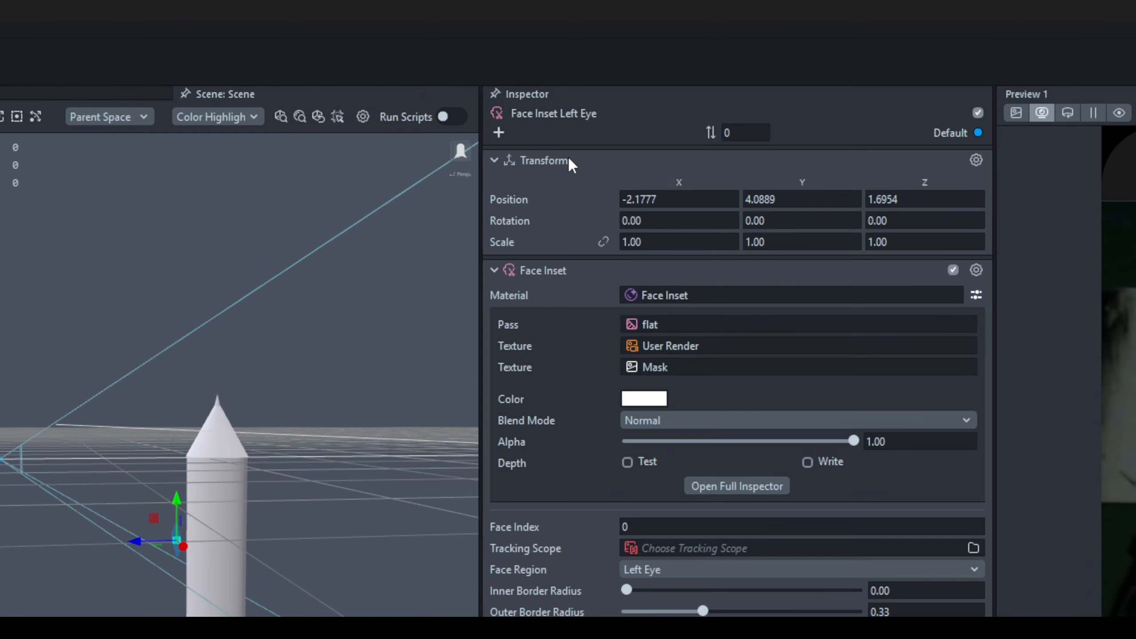
right_click(566, 79)
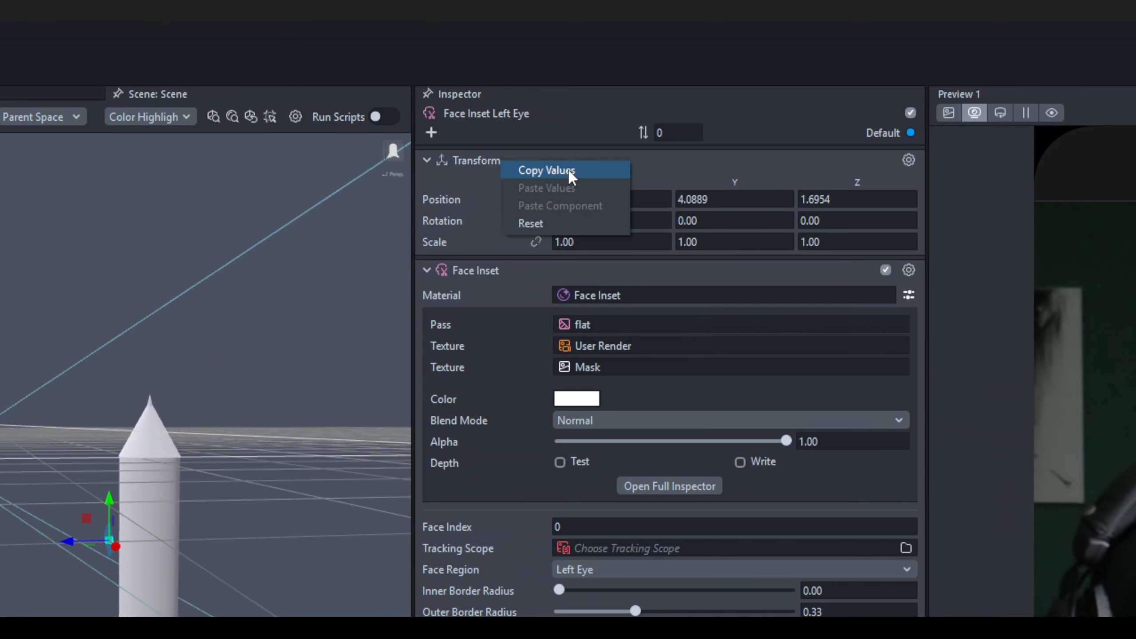
click(567, 169)
click(172, 321)
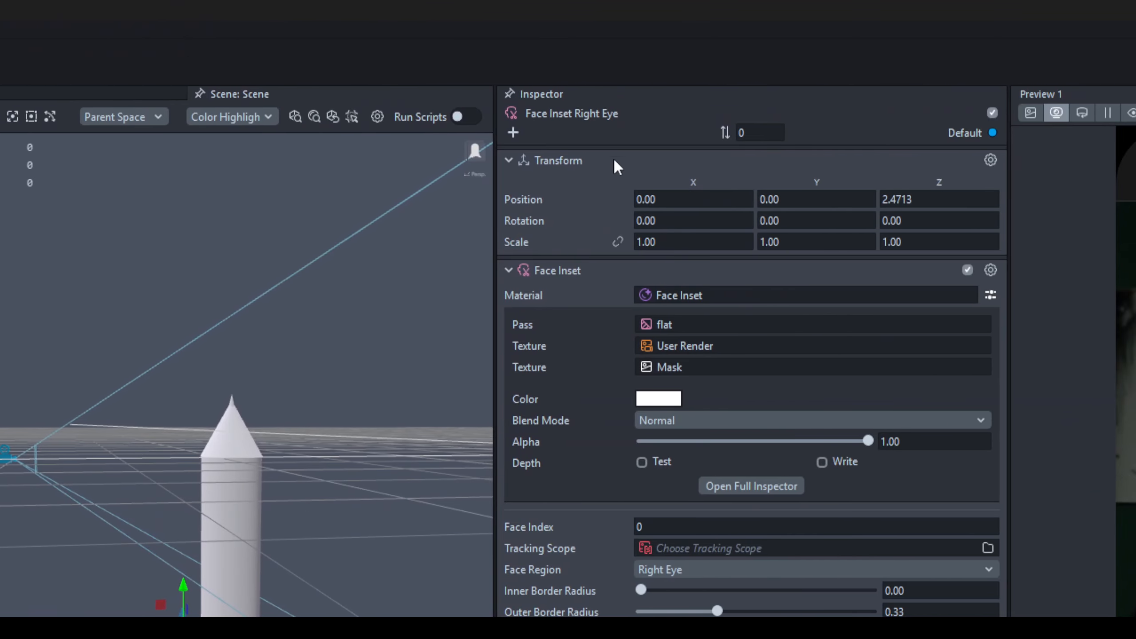
right_click(1107, 140)
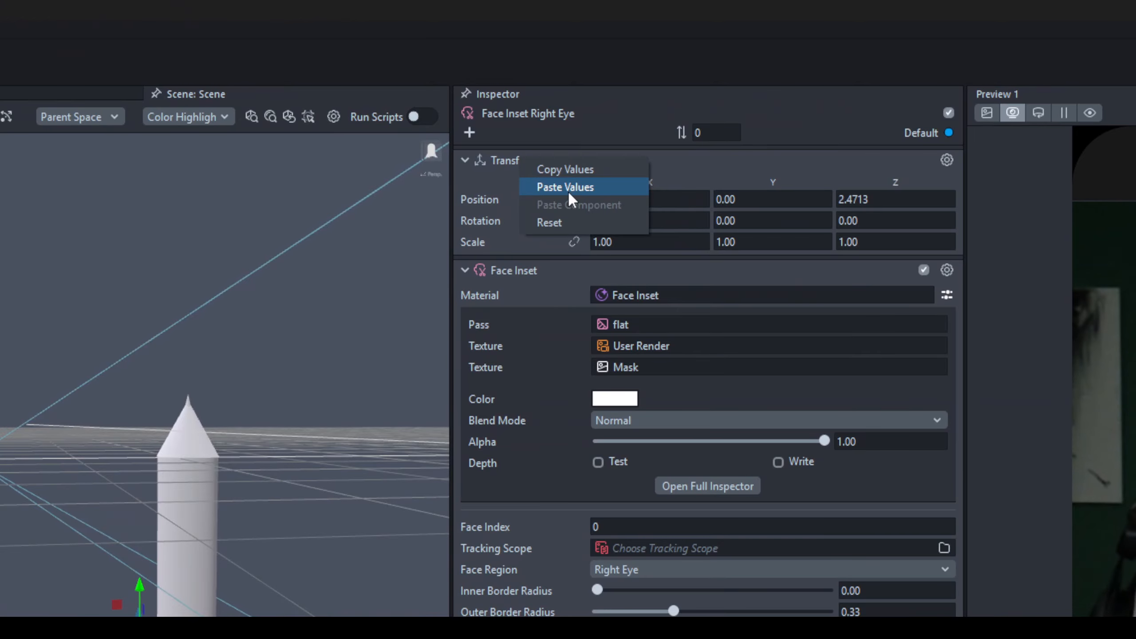
click(569, 194)
- Mirror Face Inset Right Eye across the face by setting its X position to 2.1777
click(599, 201)
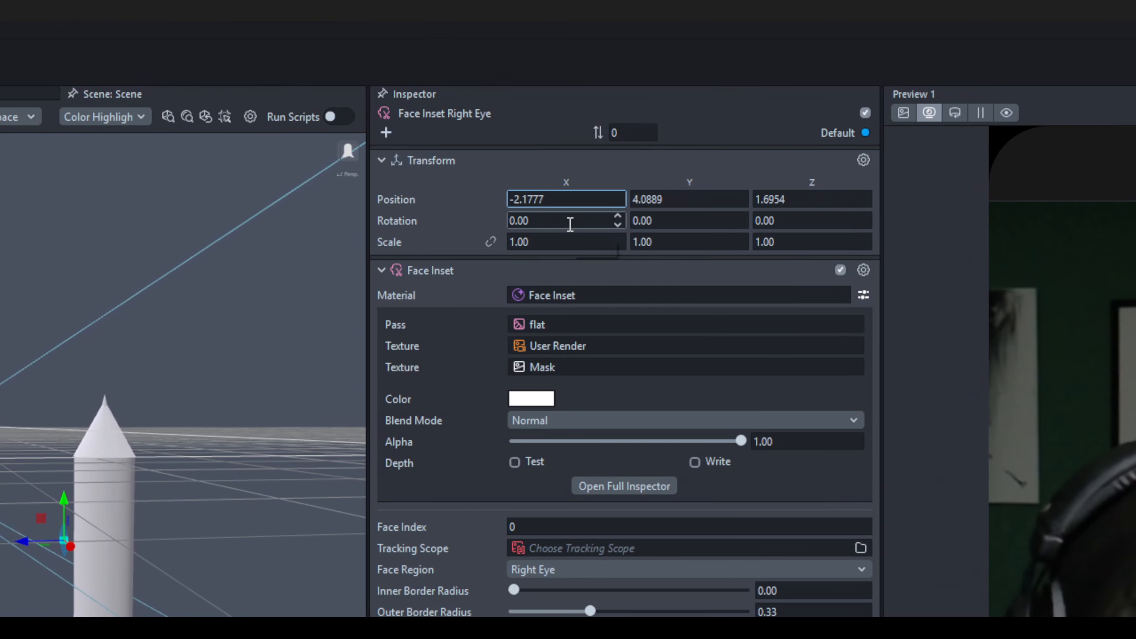
key(Home)
key(Delete)
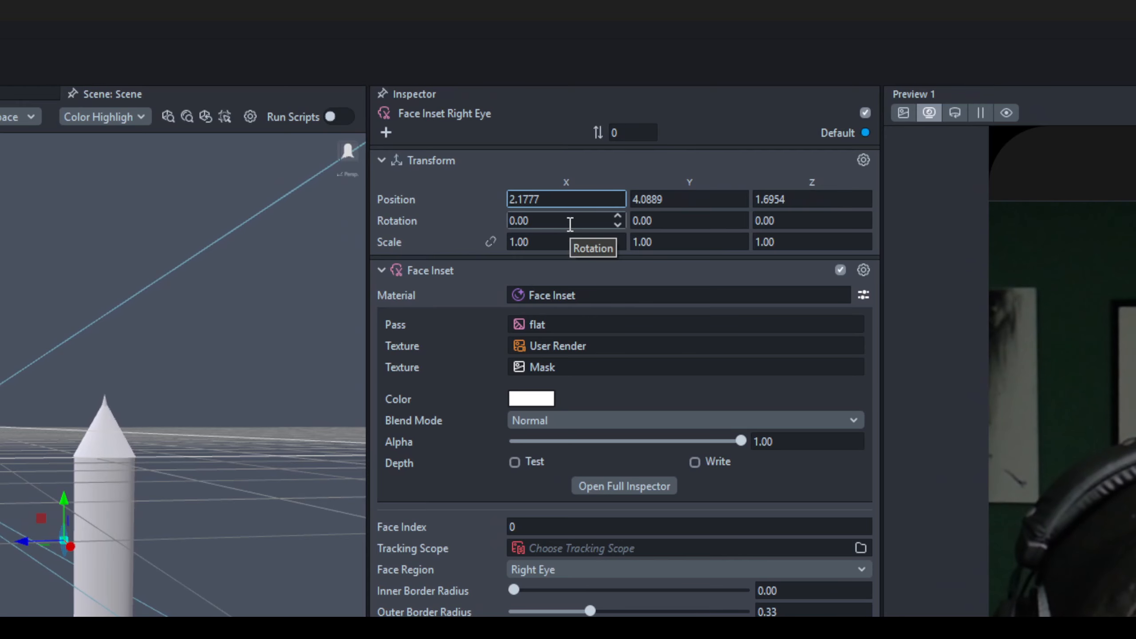
key(shift+End)
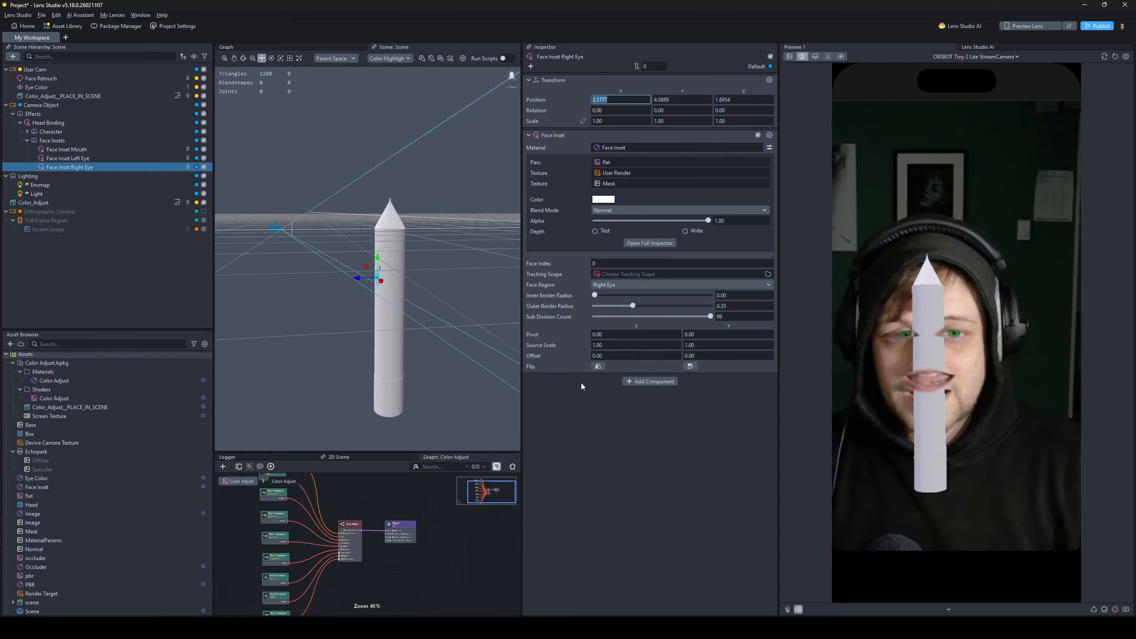
- Set the Render Target's clear color option to Color
scroll(88, 551, down, 1)
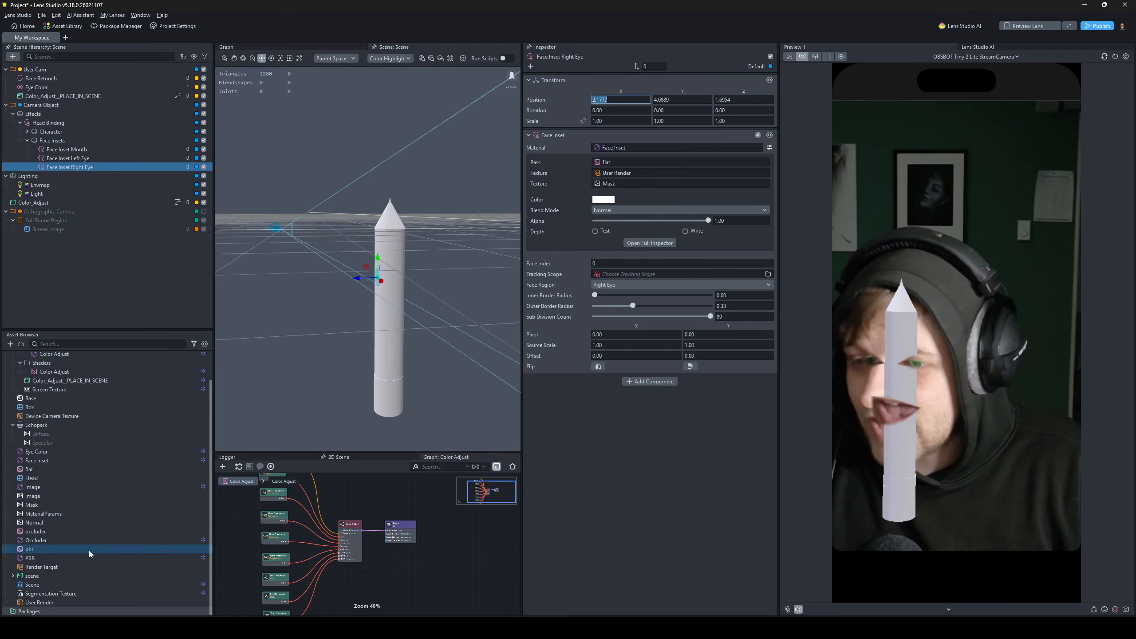
click(83, 568)
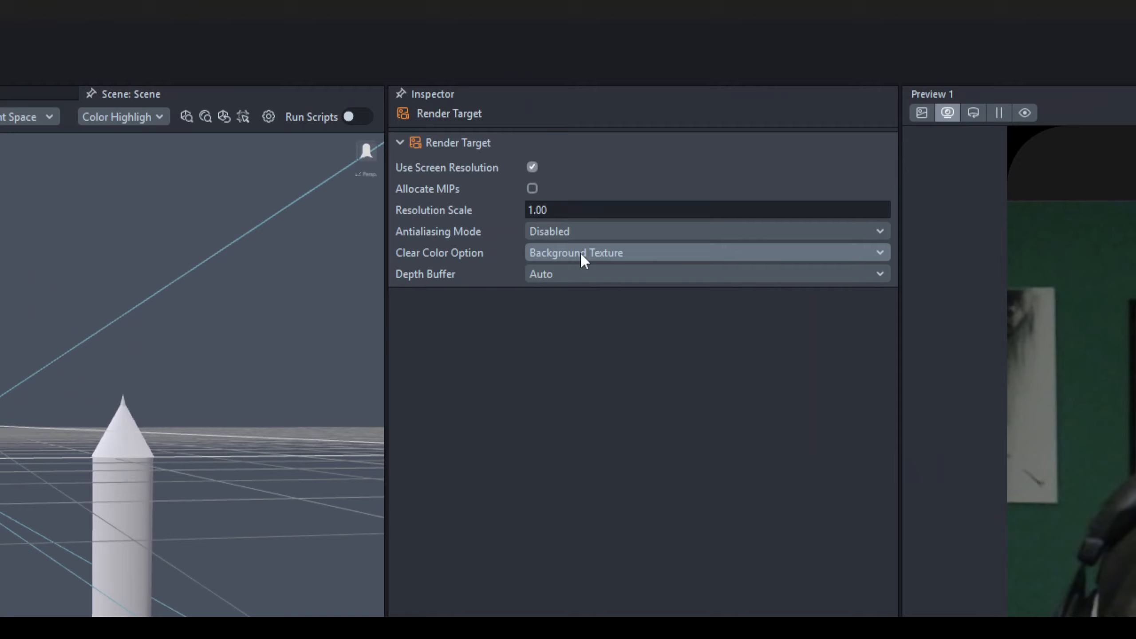
click(646, 126)
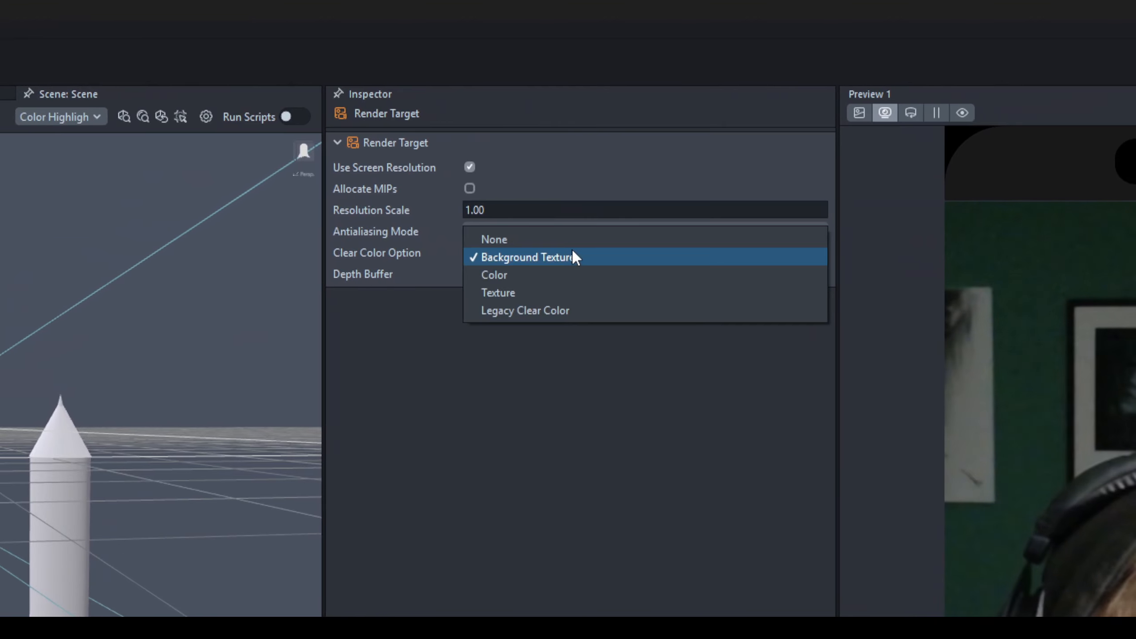
click(562, 278)
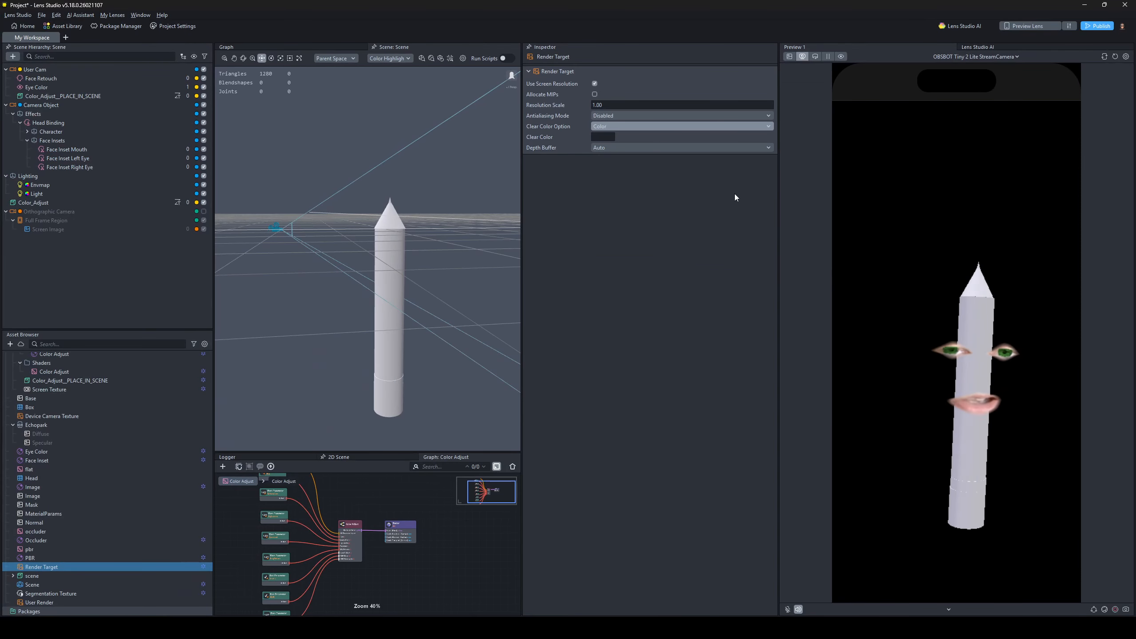
- Set the Render Target's clear color to pure green with red 0, green 255 and blue 0
click(603, 137)
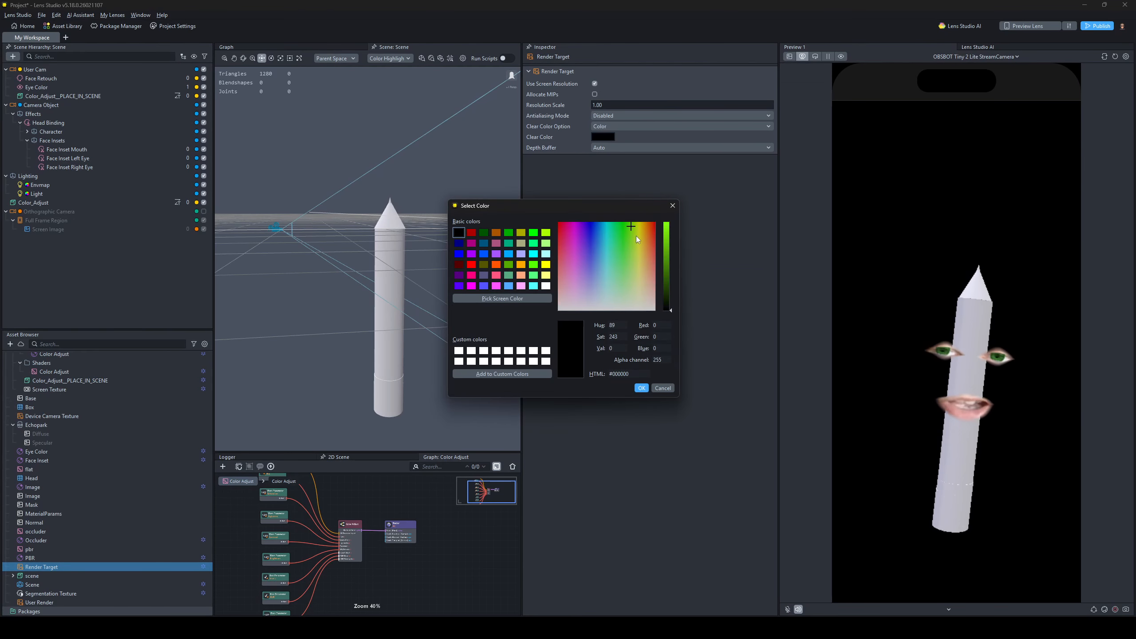
mouse_move(667, 234)
mouse_down()
mouse_move(666, 283)
mouse_move(670, 233)
mouse_up()
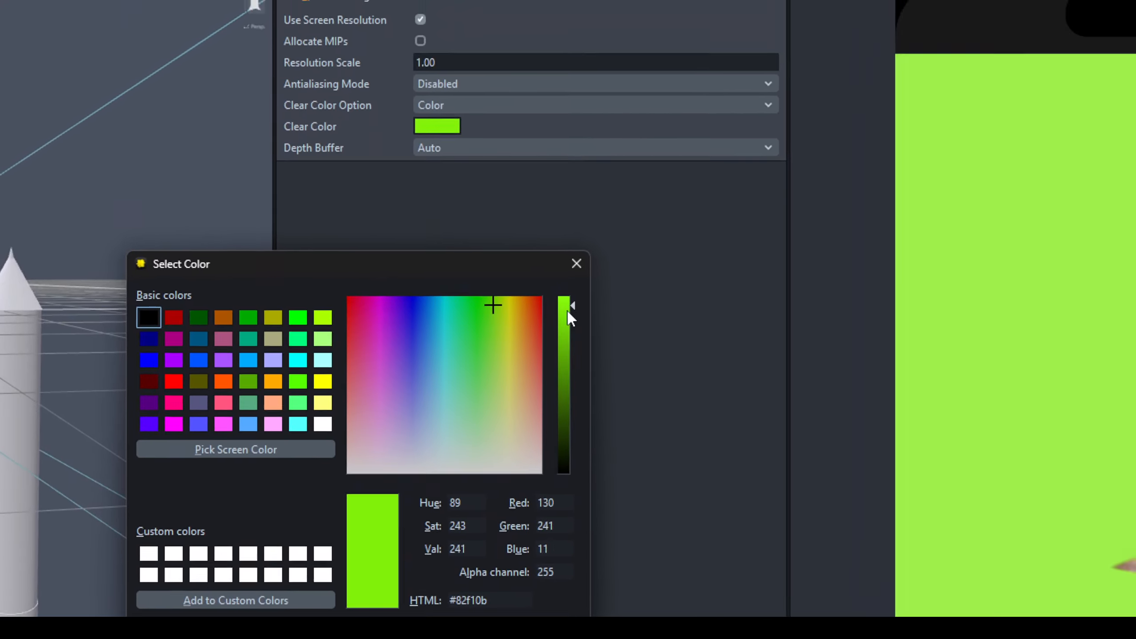
mouse_move(568, 313)
mouse_down()
mouse_move(568, 475)
mouse_move(566, 297)
mouse_up()
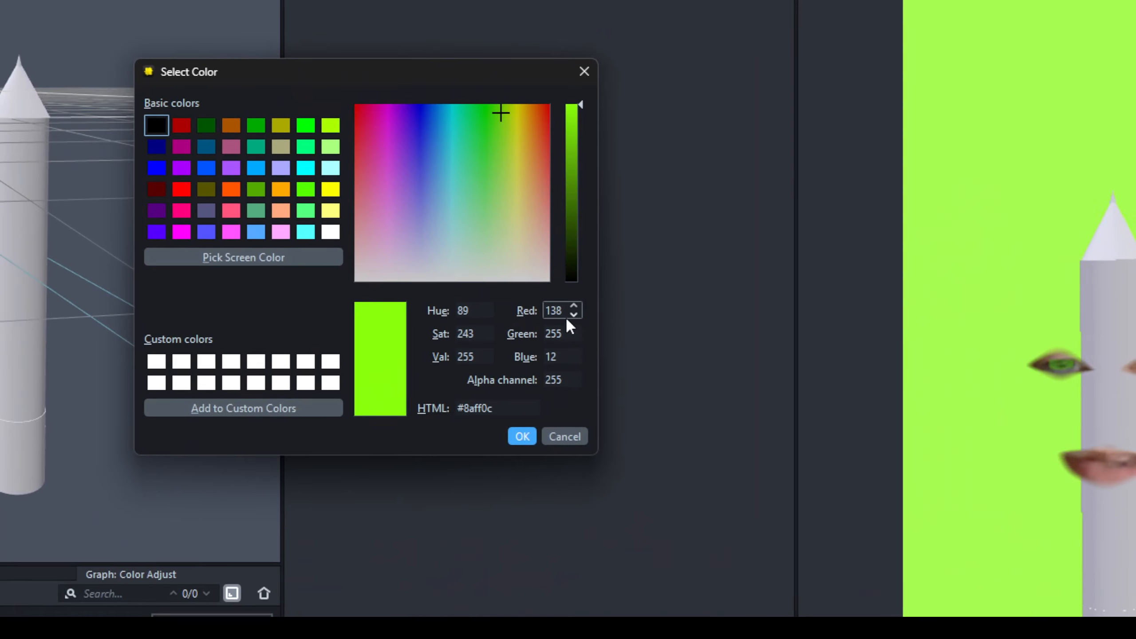
double_click(654, 327)
text(0)
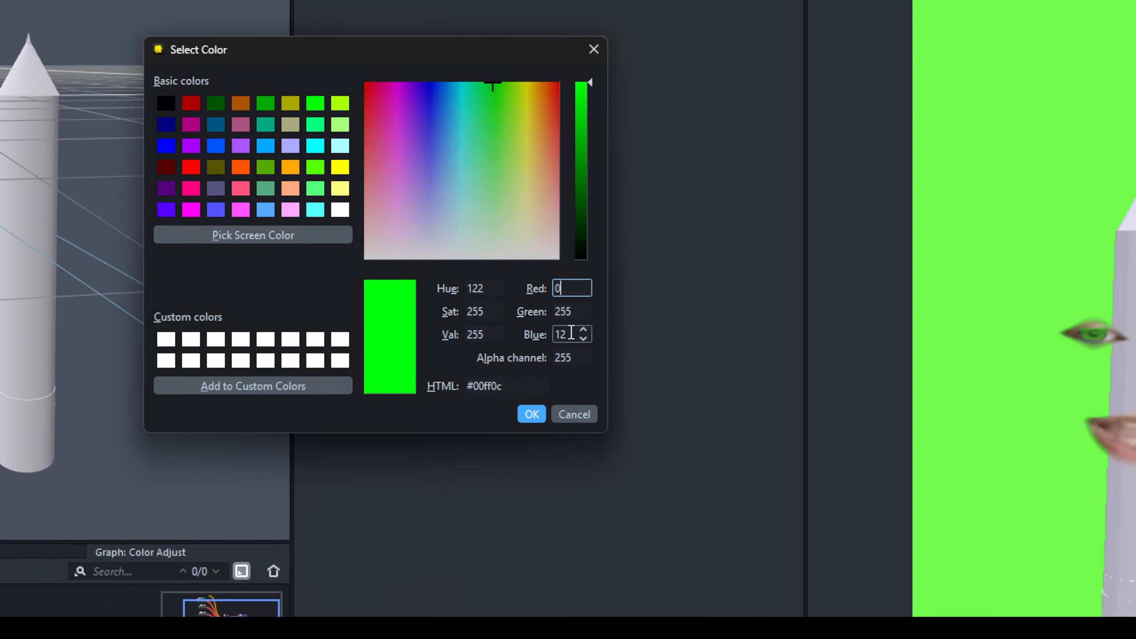
double_click(575, 373)
text(0)
key(Return)
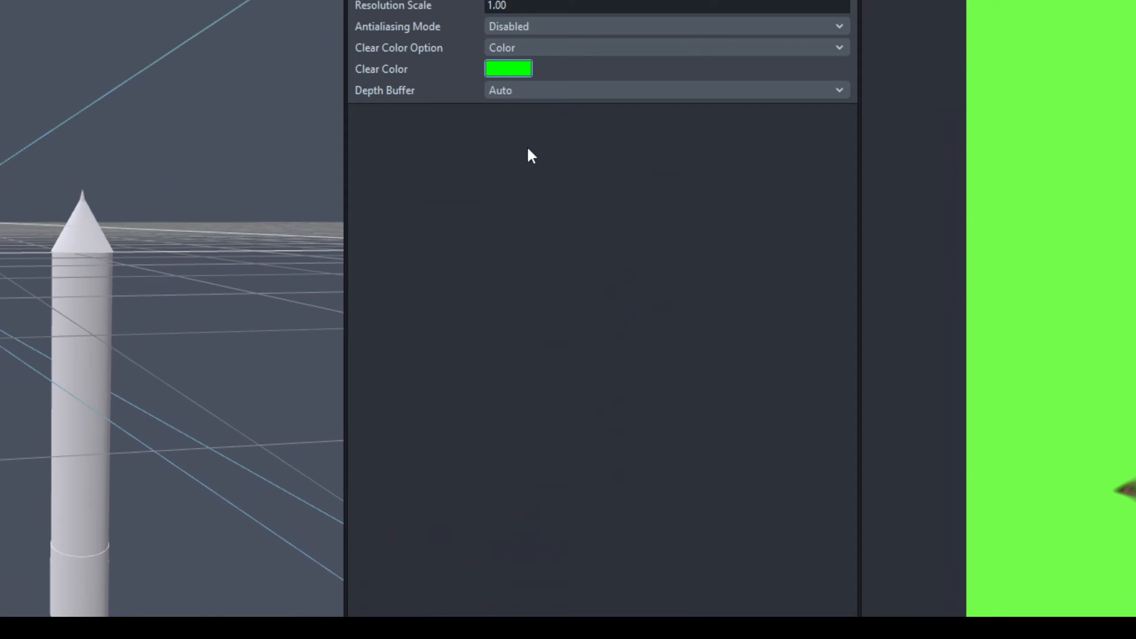
- Set the Render Target's clear color to pure blue, #0000ff
click(509, 68)
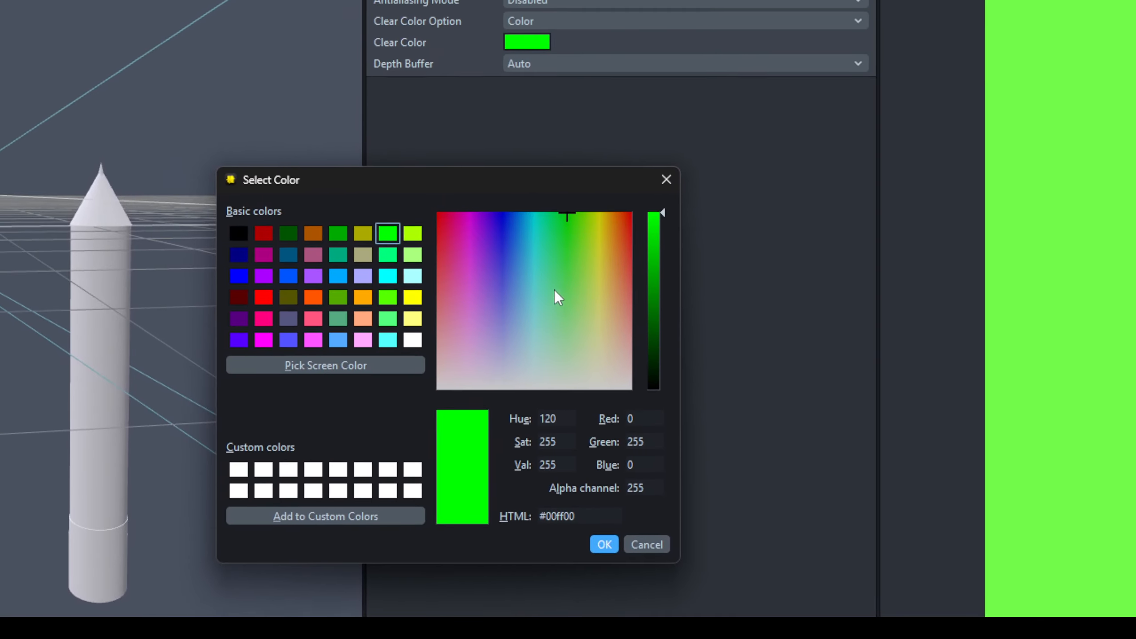
click(421, 100)
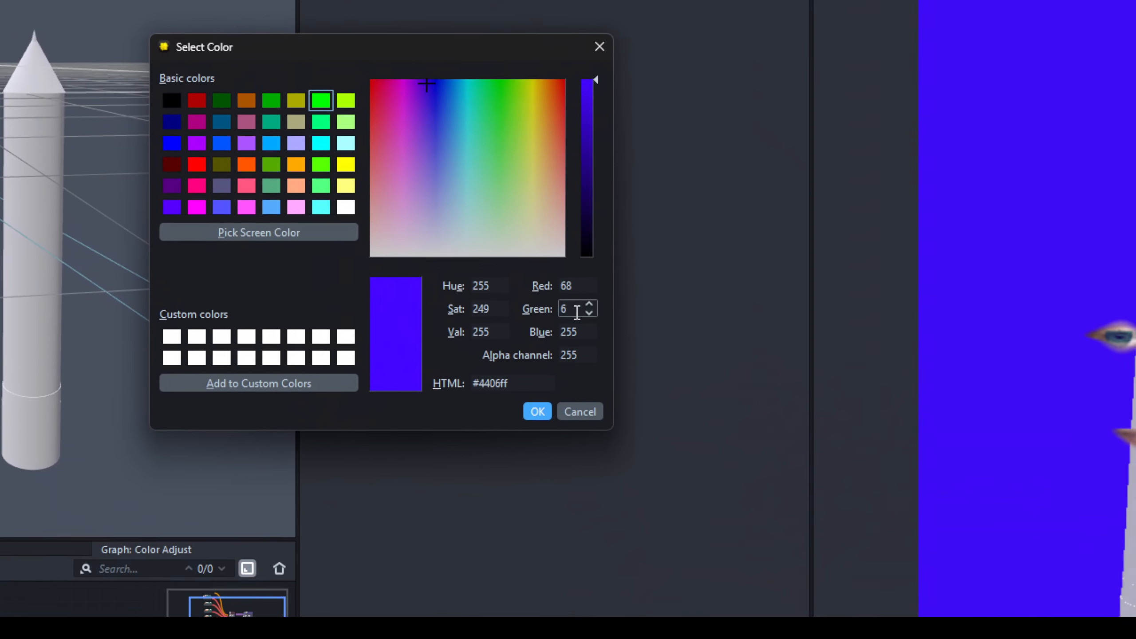
drag(577, 313, 547, 284)
text(0)
text(0)
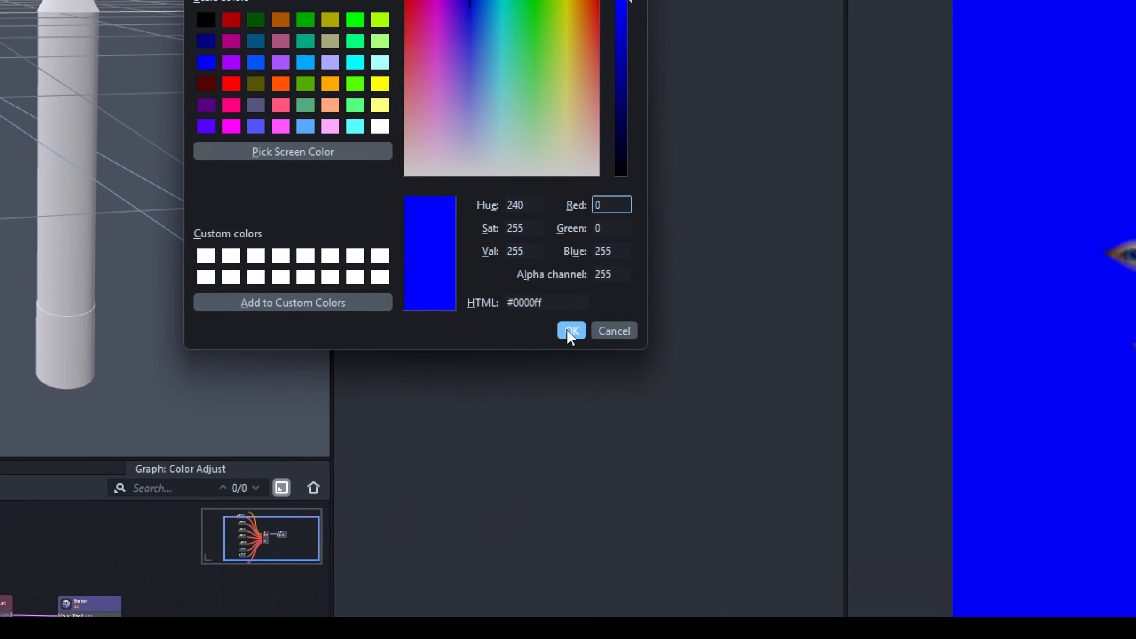
click(568, 455)
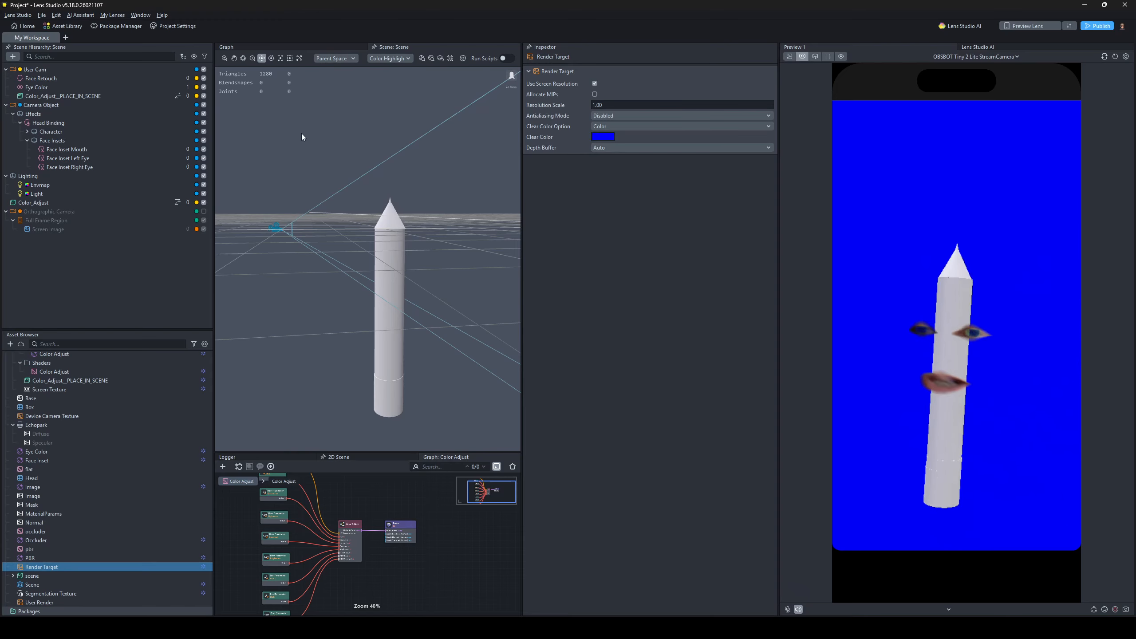
- Locate the flat shader used by Face Inset Mouth's material in the project assets and duplicate it
click(92, 150)
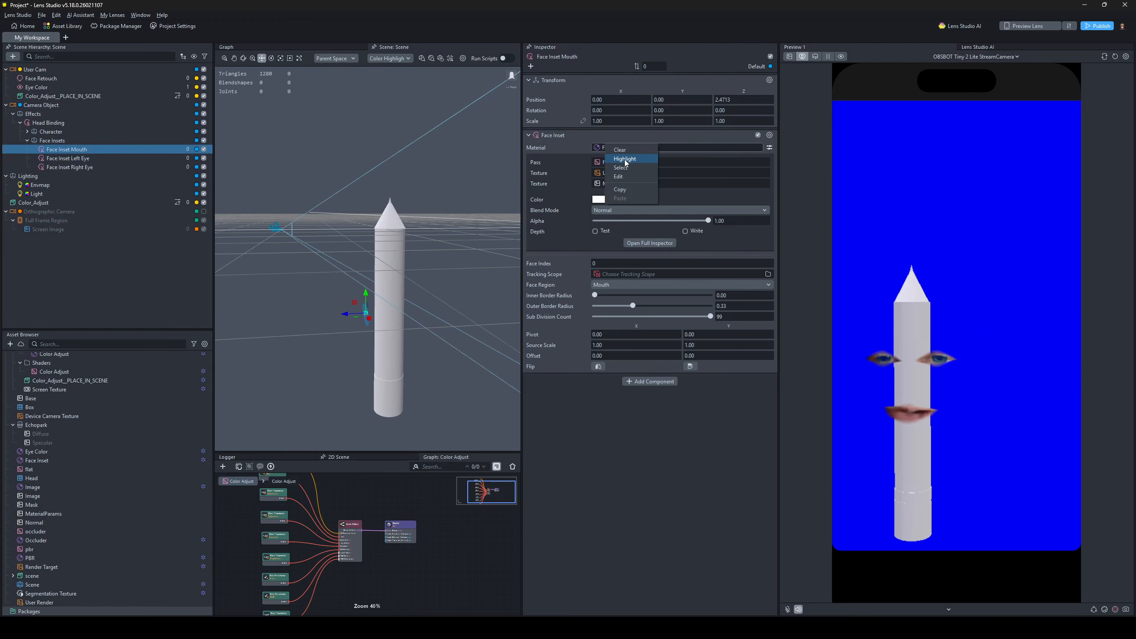
click(609, 147)
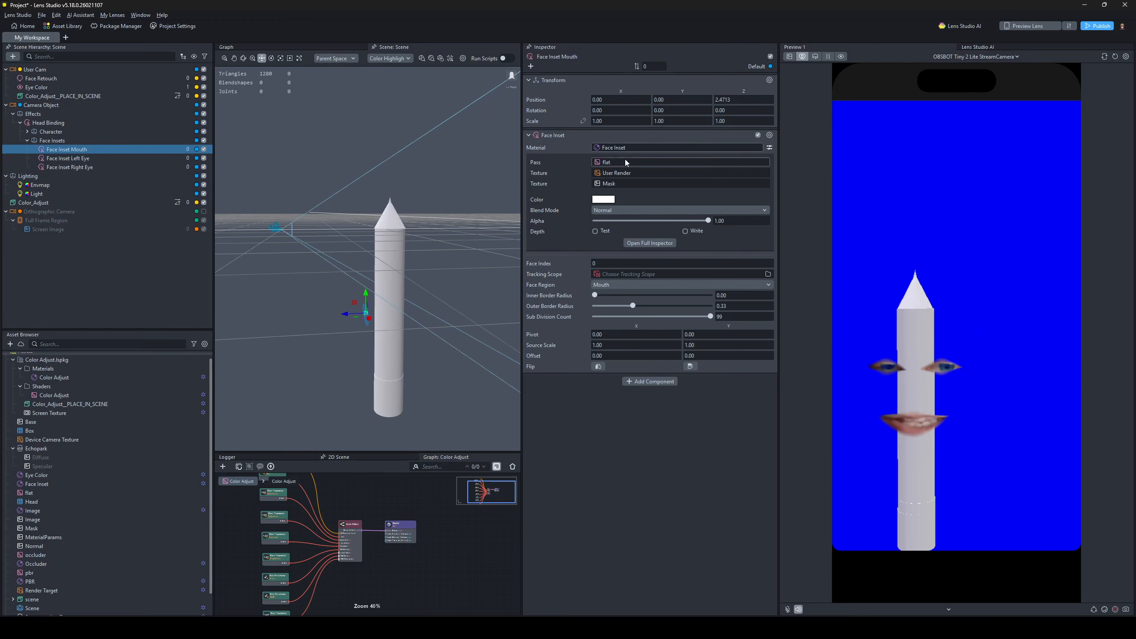
click(51, 485)
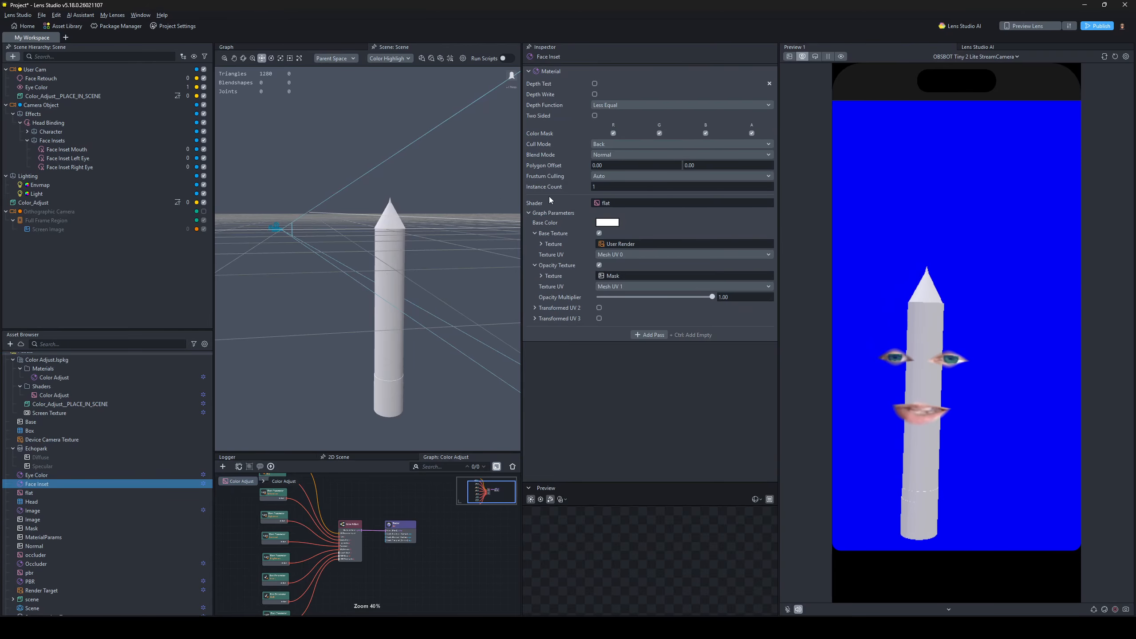
right_click(611, 203)
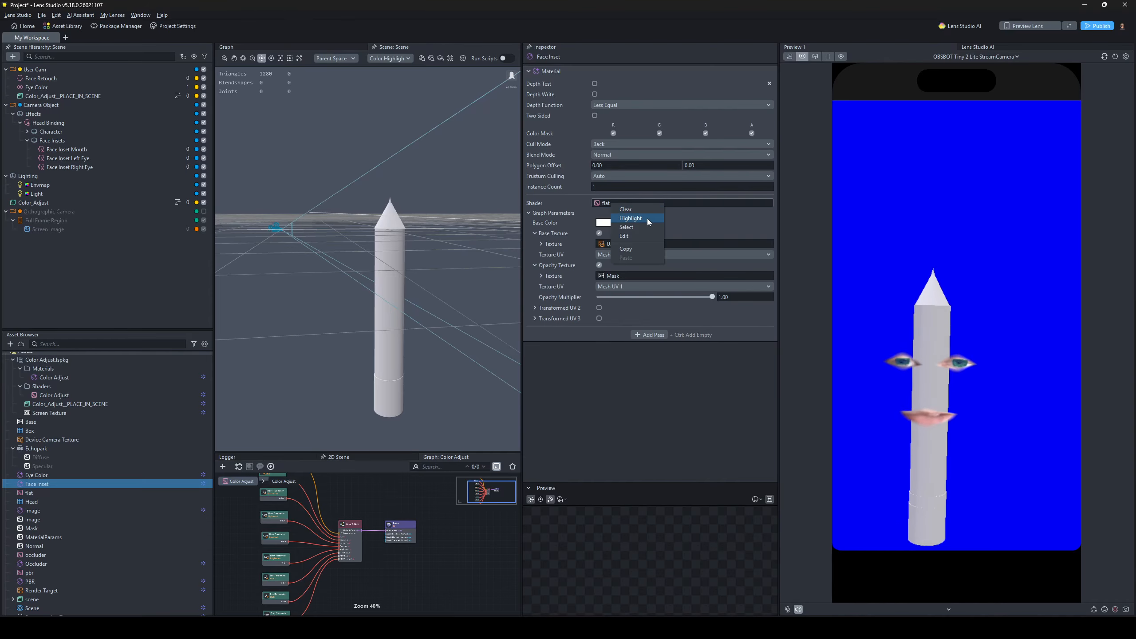
click(646, 221)
click(64, 483)
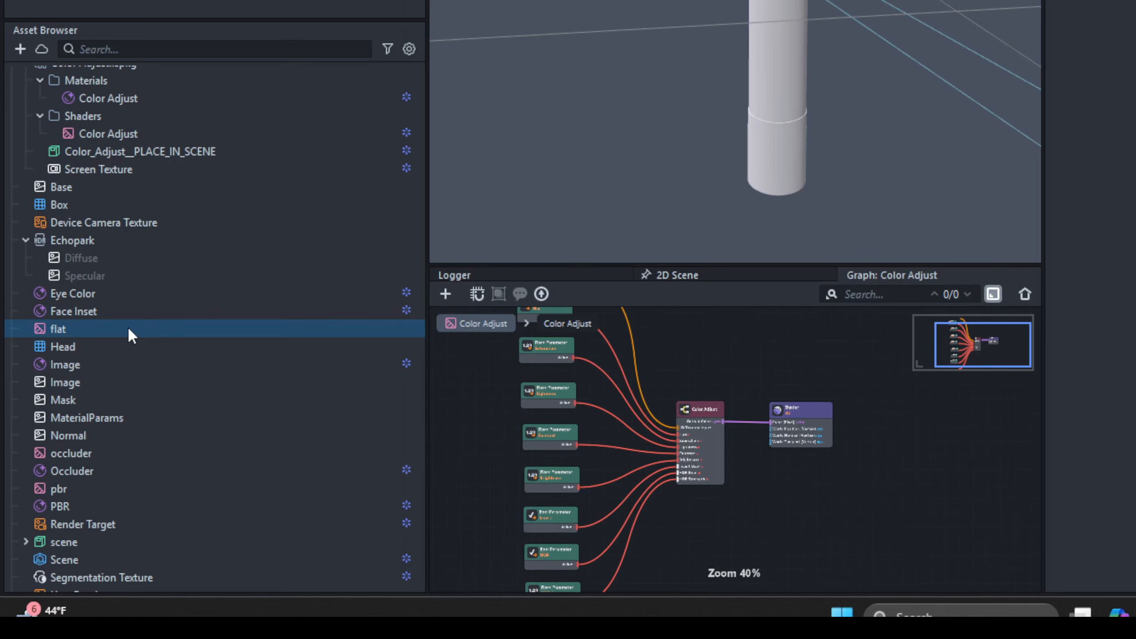
right_click(64, 483)
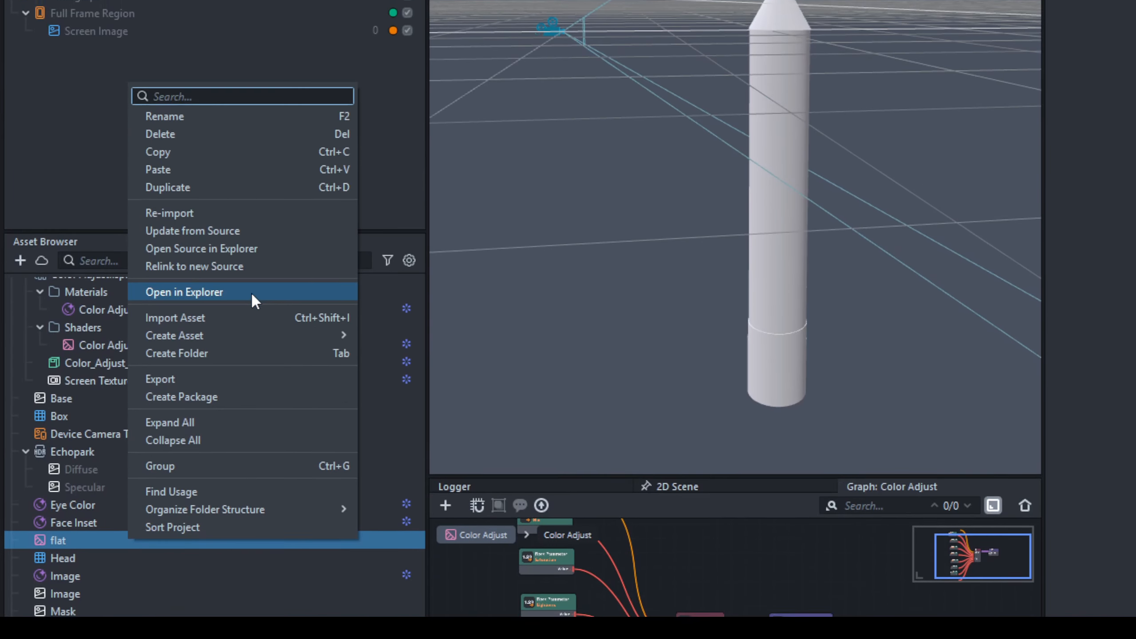
click(219, 188)
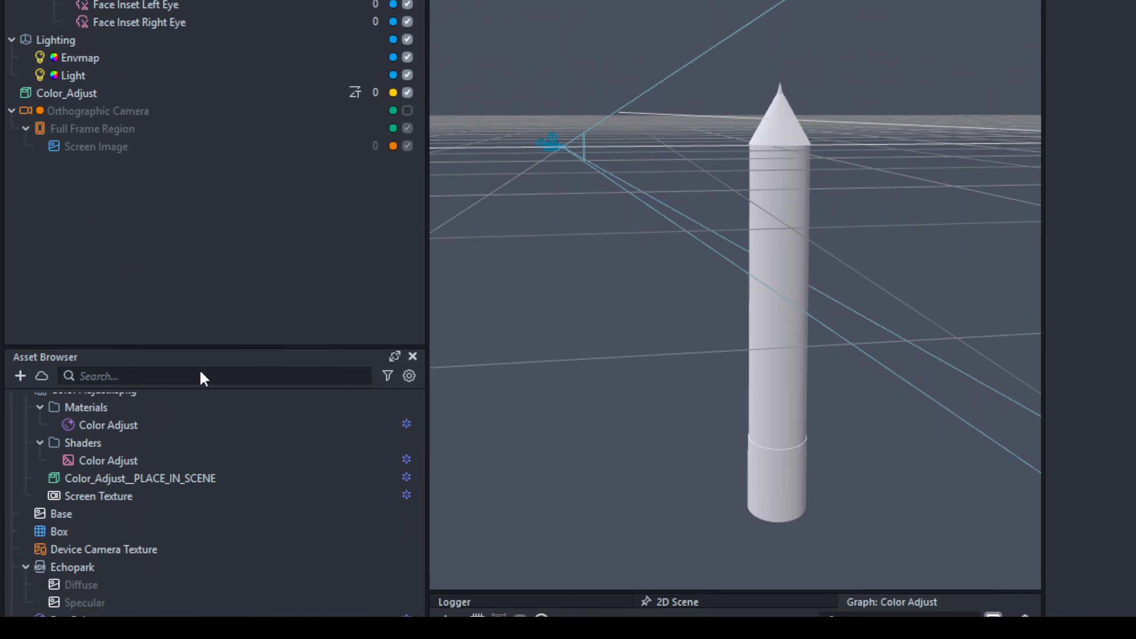
- Rename the duplicated flat shader to Face Inset Fix and select the Face Inset material
click(98, 344)
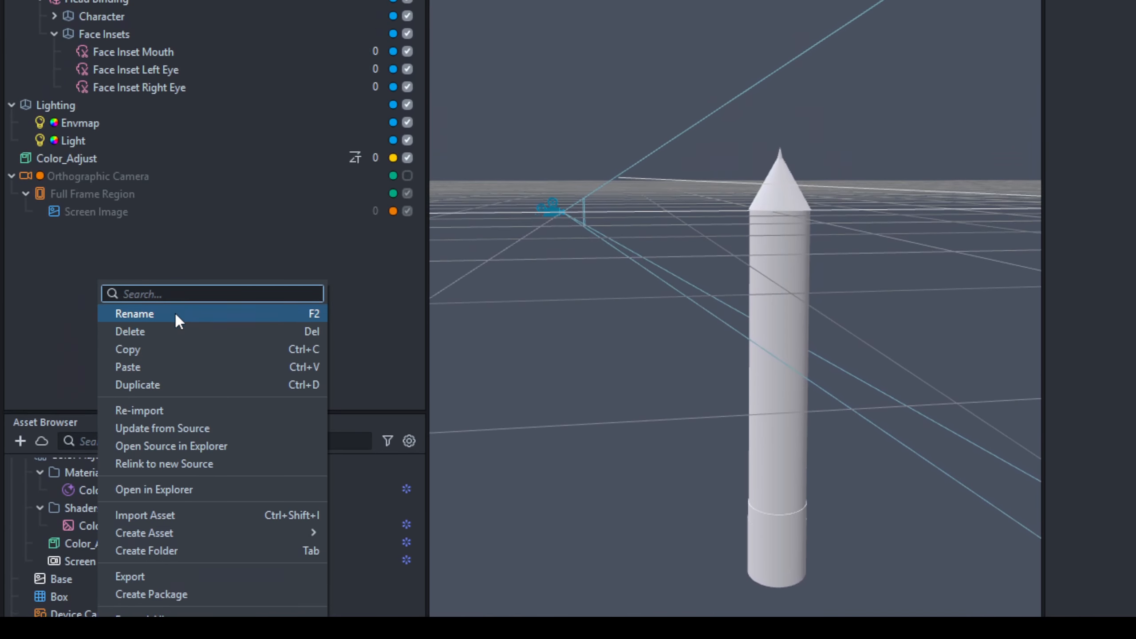
click(176, 192)
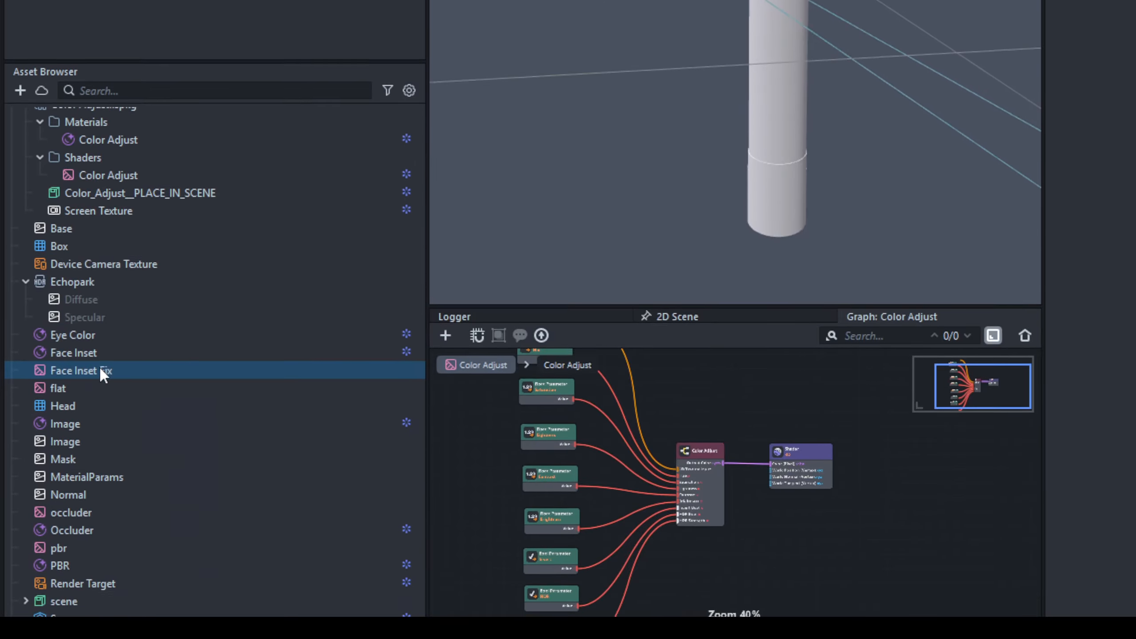
click(118, 322)
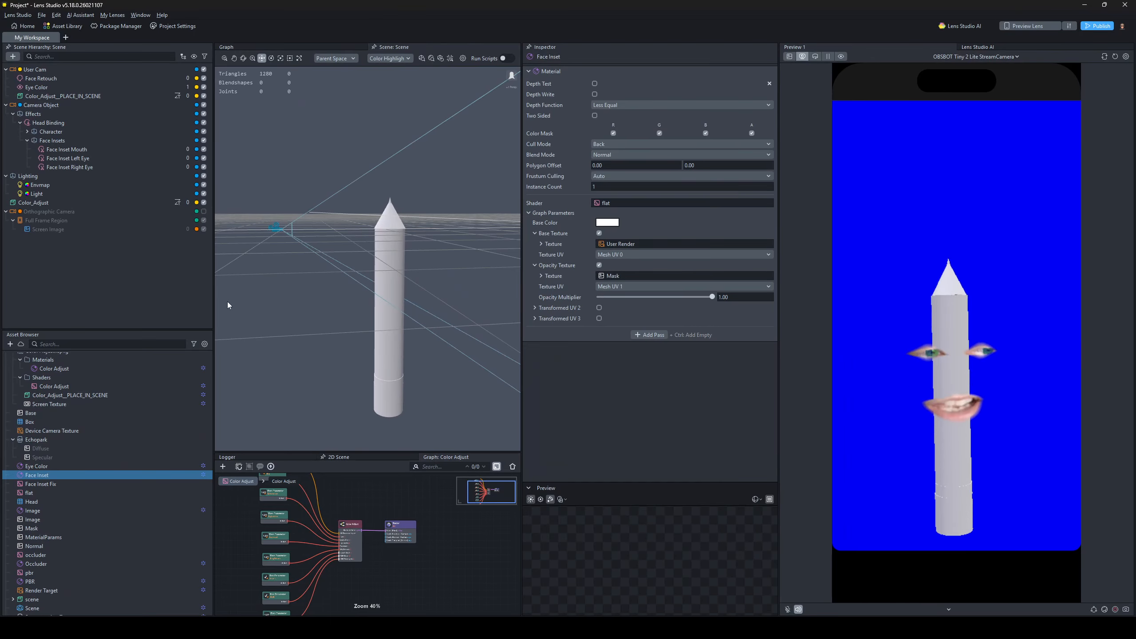
- Assign the Face Inset Fix shader to the Face Inset material and open that shader's graph in a larger view
drag(41, 484, 604, 203)
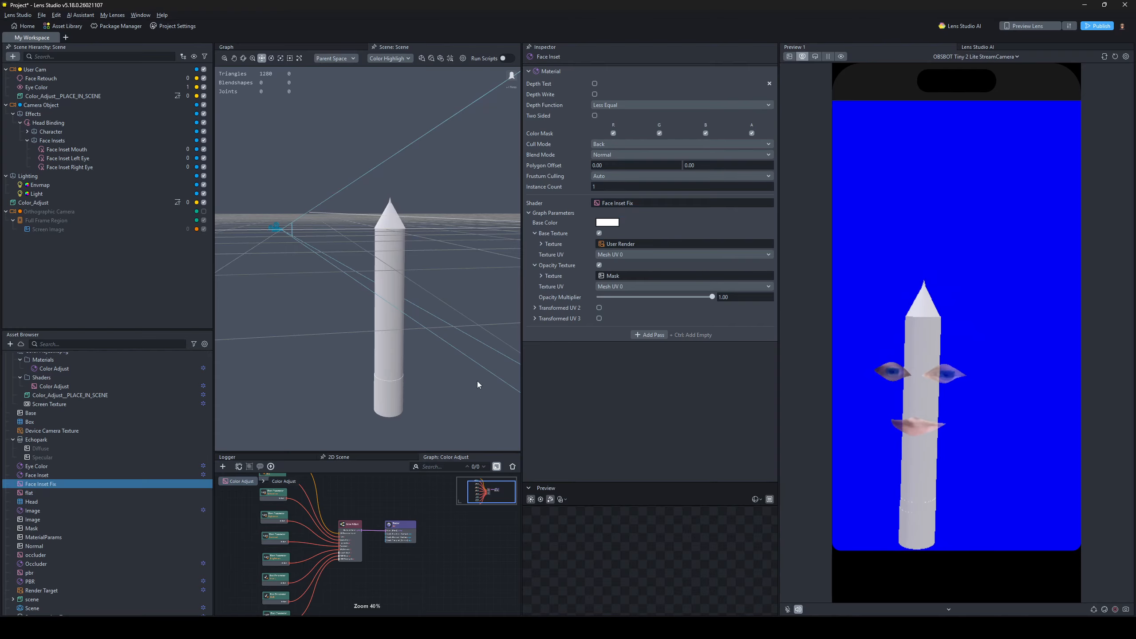
click(74, 487)
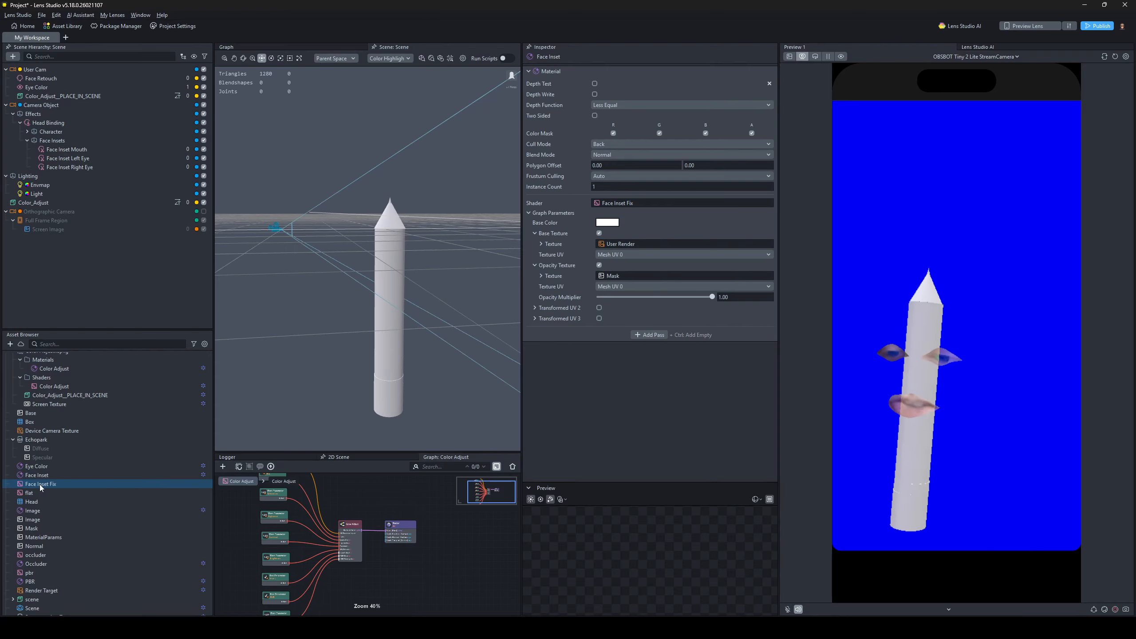
drag(447, 457, 387, 46)
drag(522, 190, 705, 190)
scroll(557, 266, down, 5)
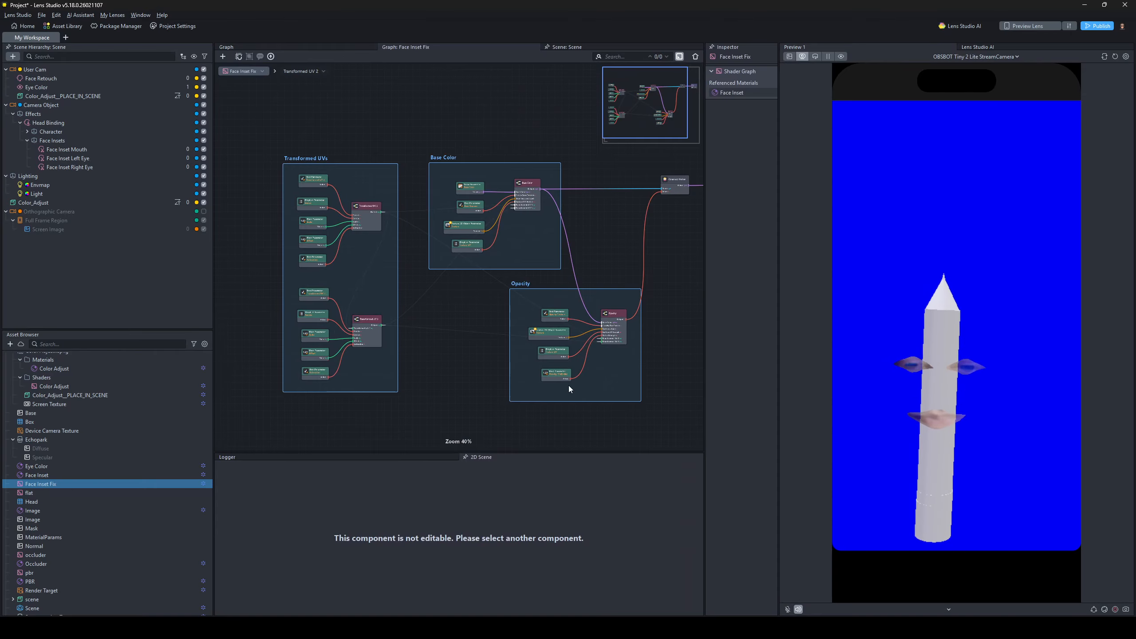
middle_drag(568, 385, 470, 377)
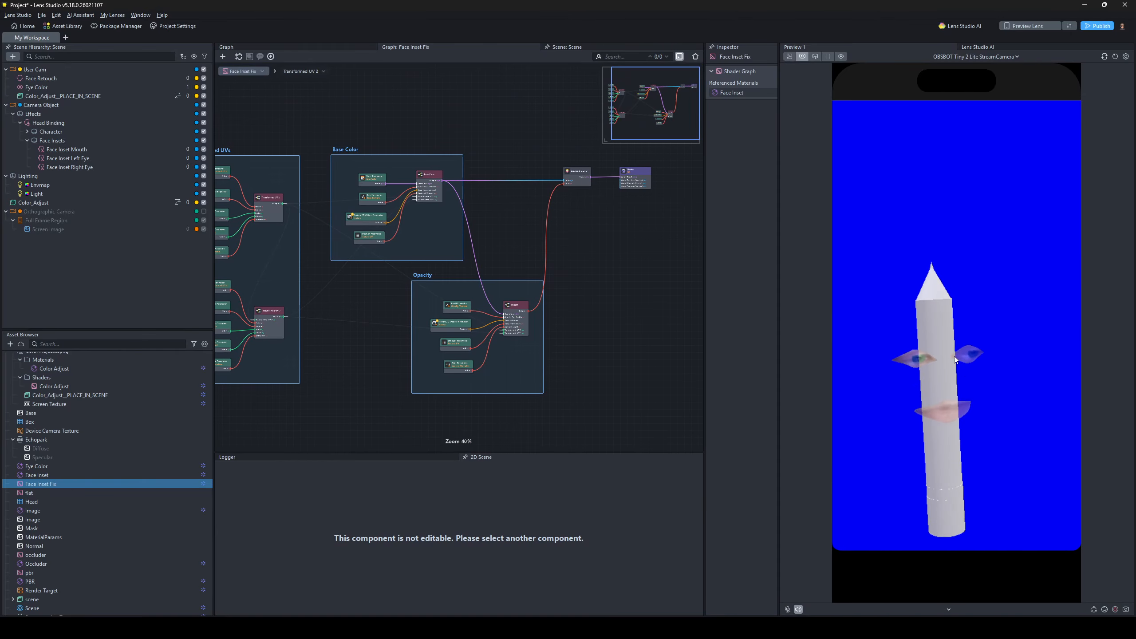
- Set the Opacity Texture's Texture UV to Mesh UV 1 on the Face Inset material
click(119, 475)
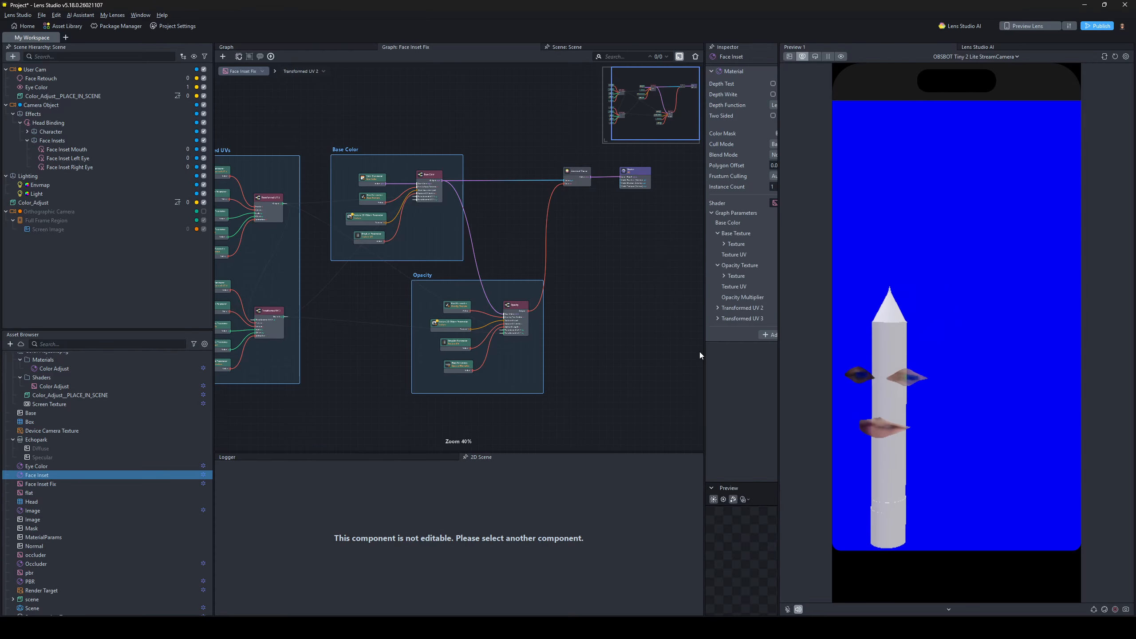
drag(707, 338, 587, 341)
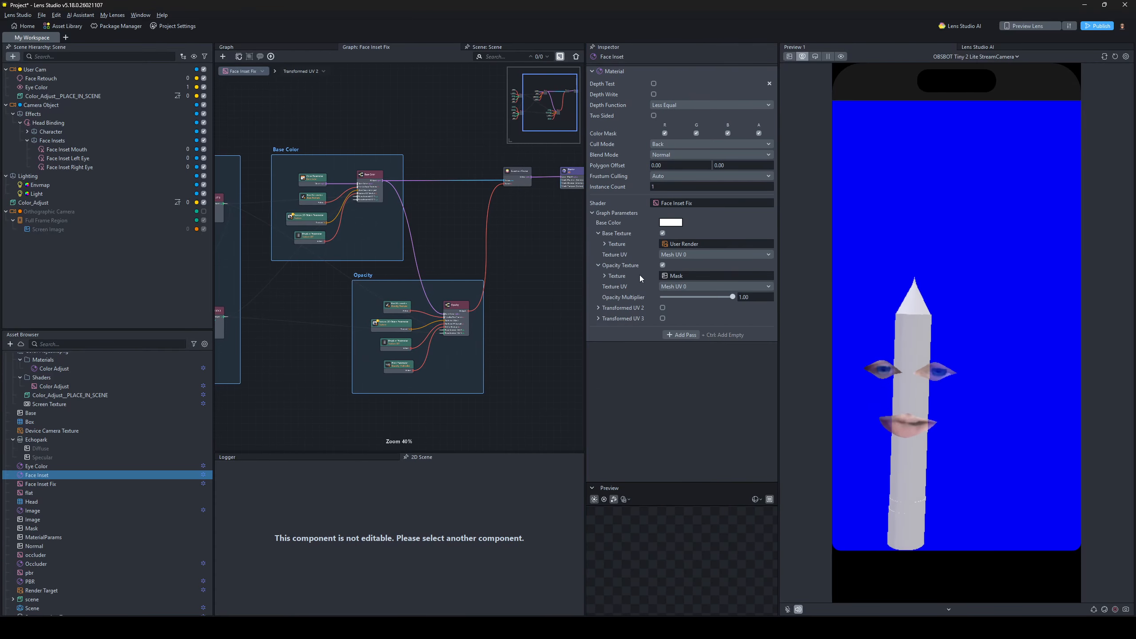
click(669, 287)
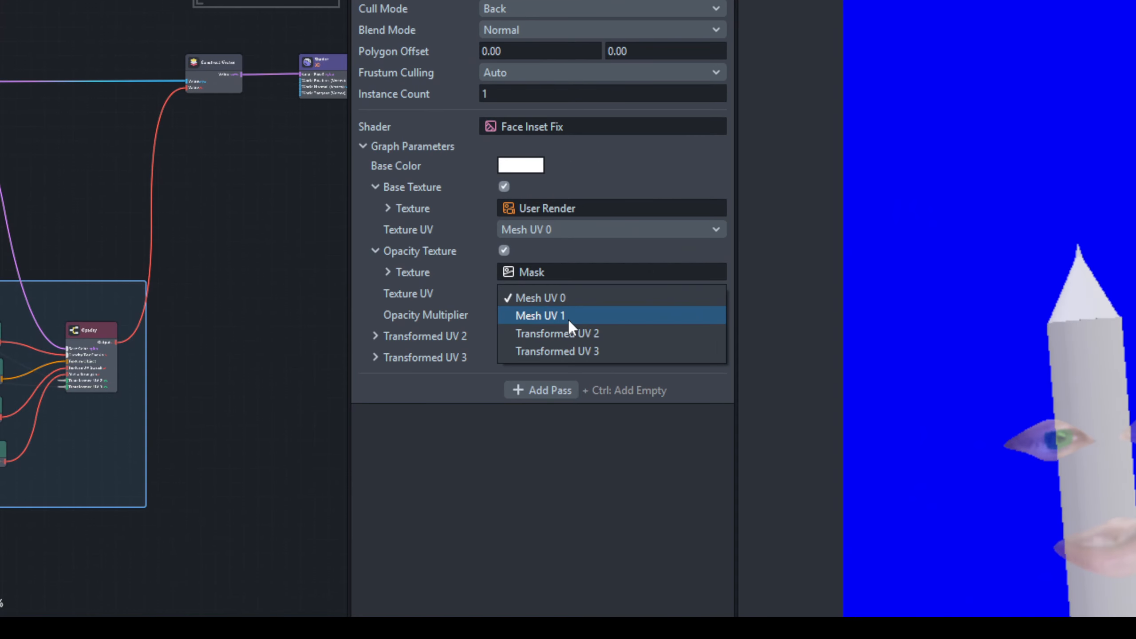
click(696, 298)
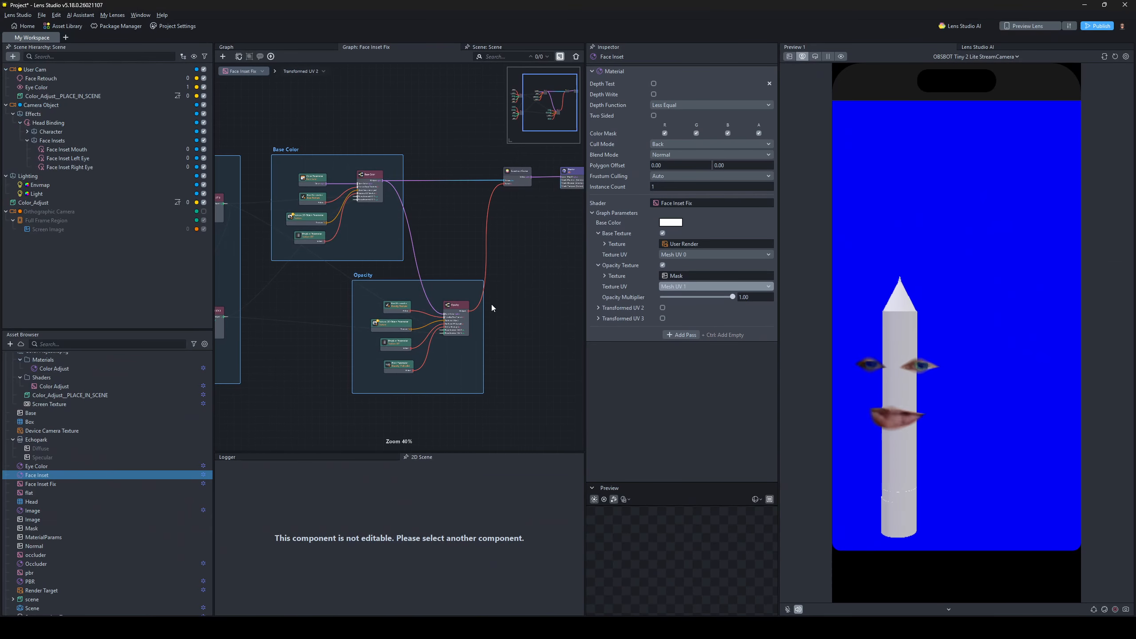
- Open the Base Color subgraph inside the Face Inset Fix shader graph
middle_drag(322, 293, 366, 342)
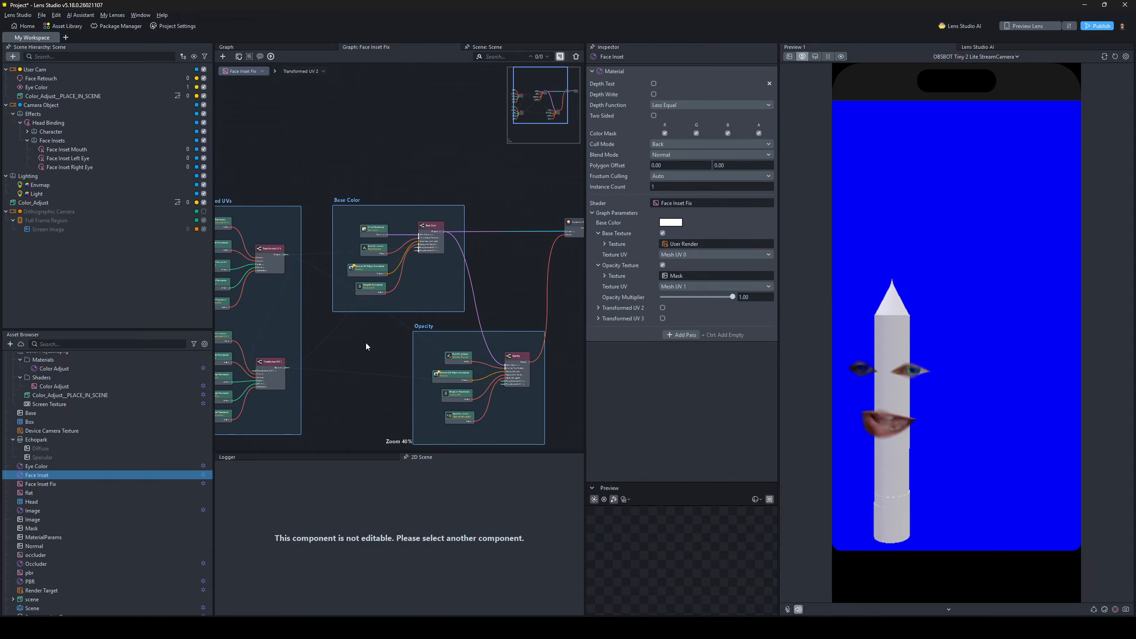
scroll(342, 214, up, 5)
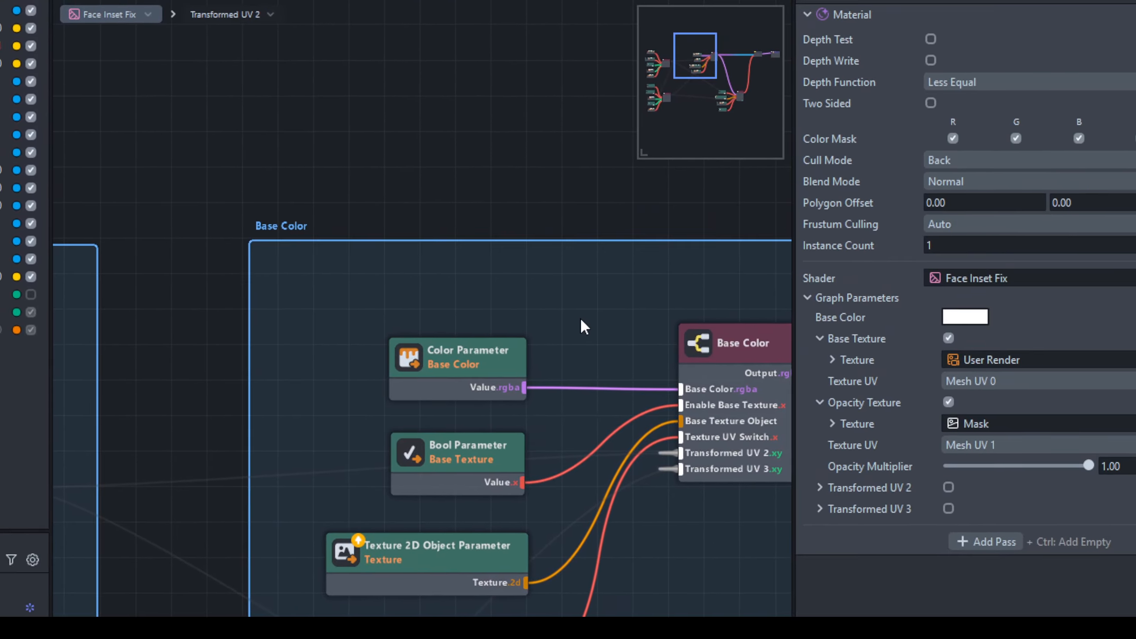
middle_drag(667, 279, 562, 226)
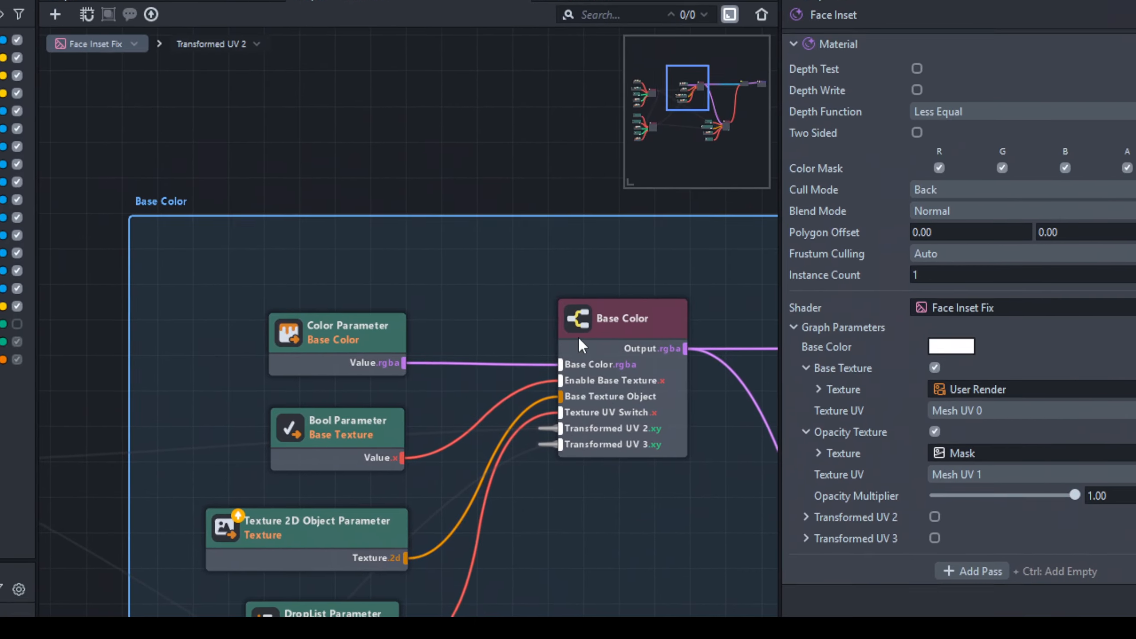
click(577, 309)
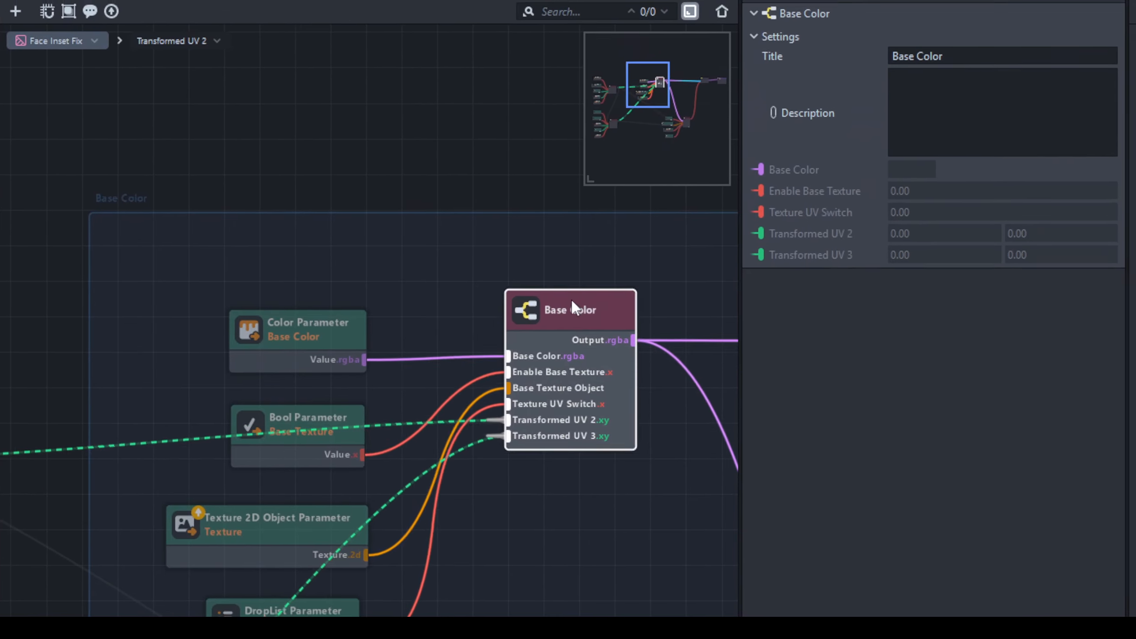
double_click(571, 312)
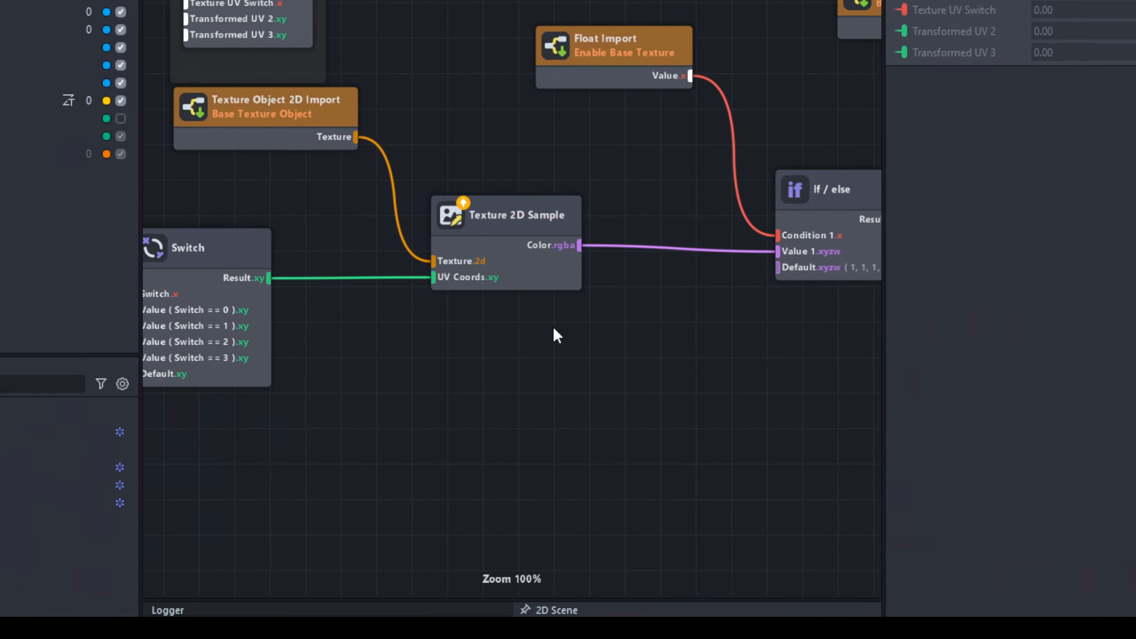
- Add a Construct Vector node fed by the Texture 2D Sample's Color output
middle_drag(553, 328, 477, 364)
drag(631, 224, 571, 277)
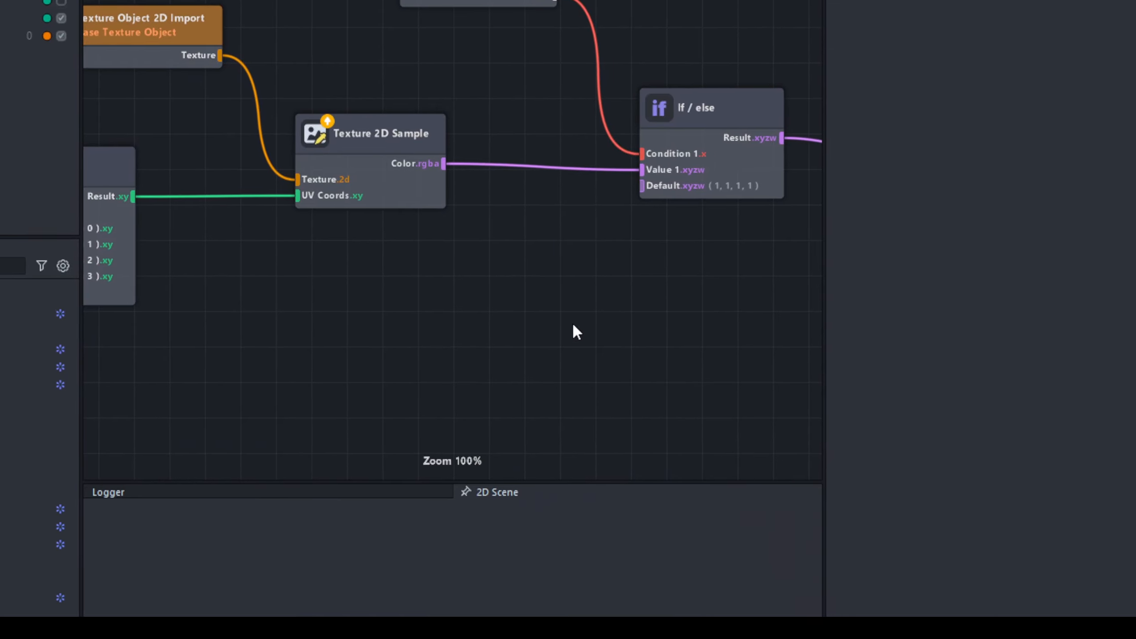
middle_drag(632, 392, 614, 433)
drag(428, 220, 536, 324)
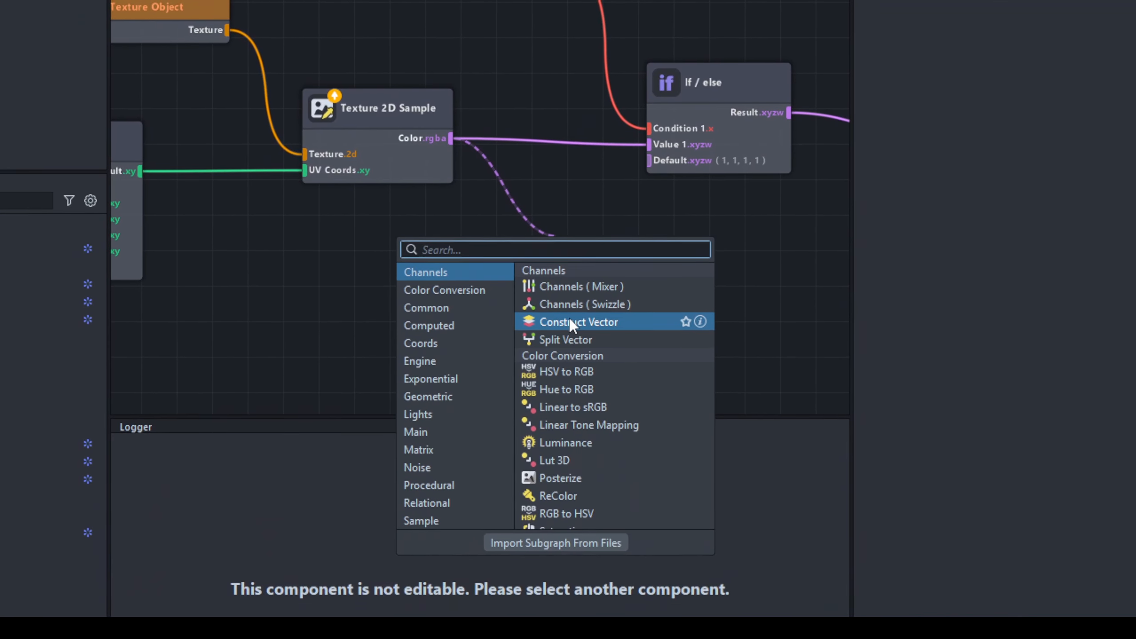
click(570, 321)
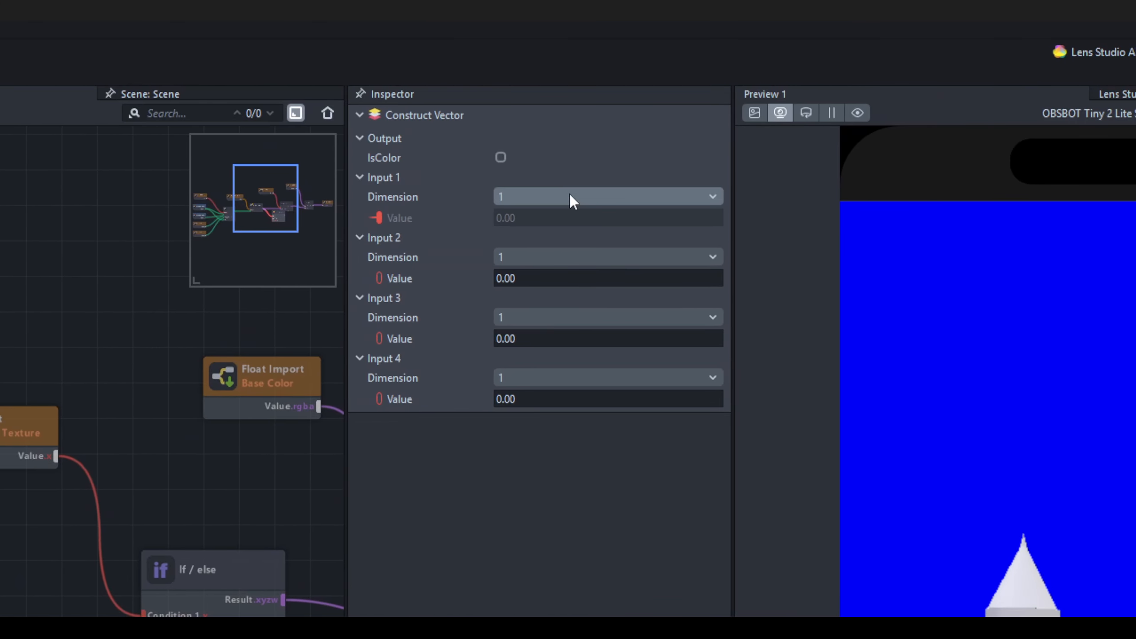
- Set the Construct Vector's Input 1 dimension to 3 and Input 2 value to 1, and connect its output to the If / else Value 1
click(569, 197)
click(543, 236)
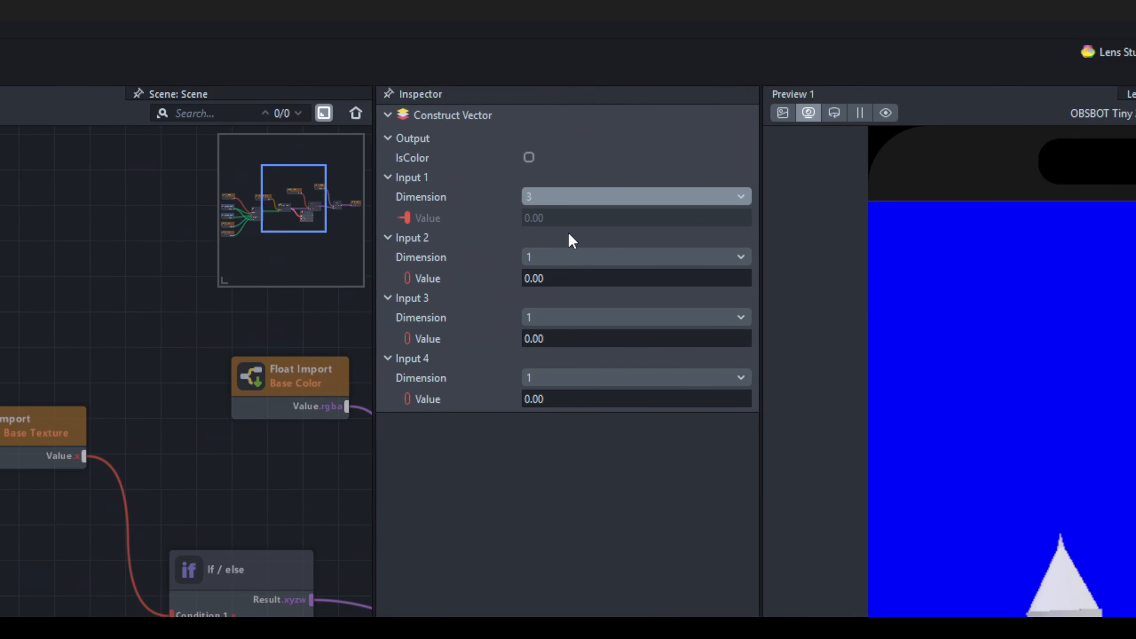
click(547, 278)
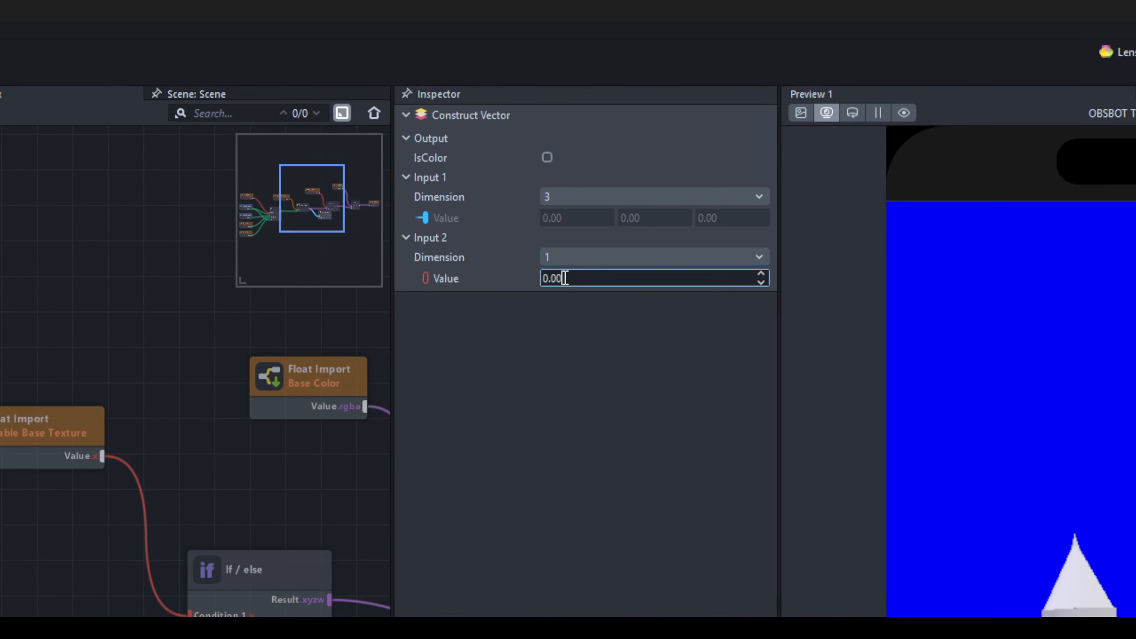
double_click(565, 278)
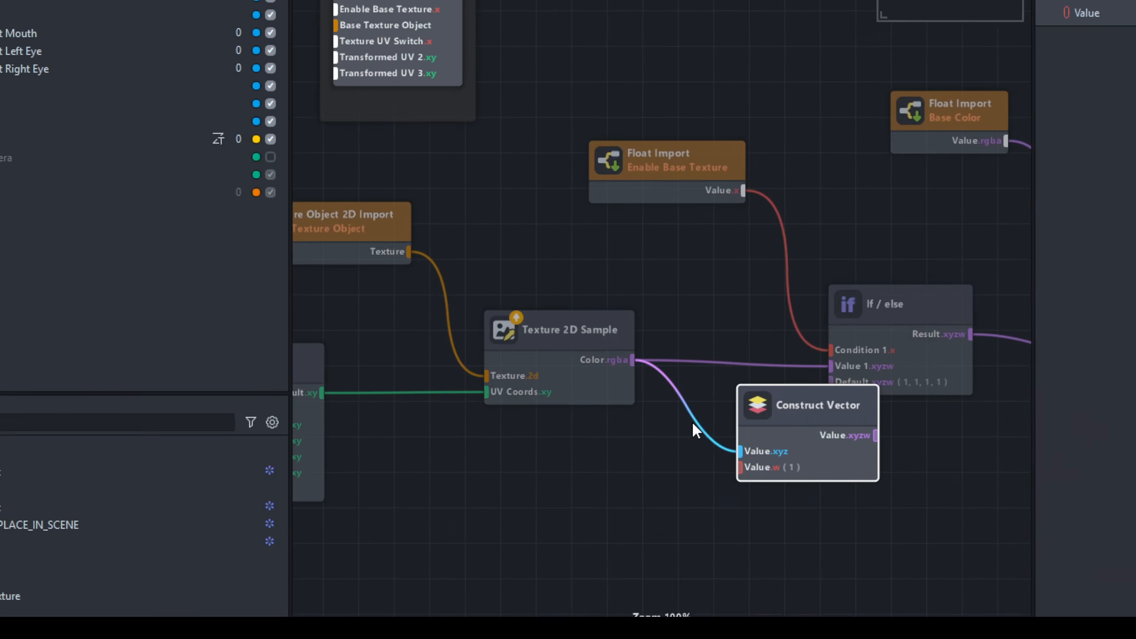
drag(600, 329, 588, 266)
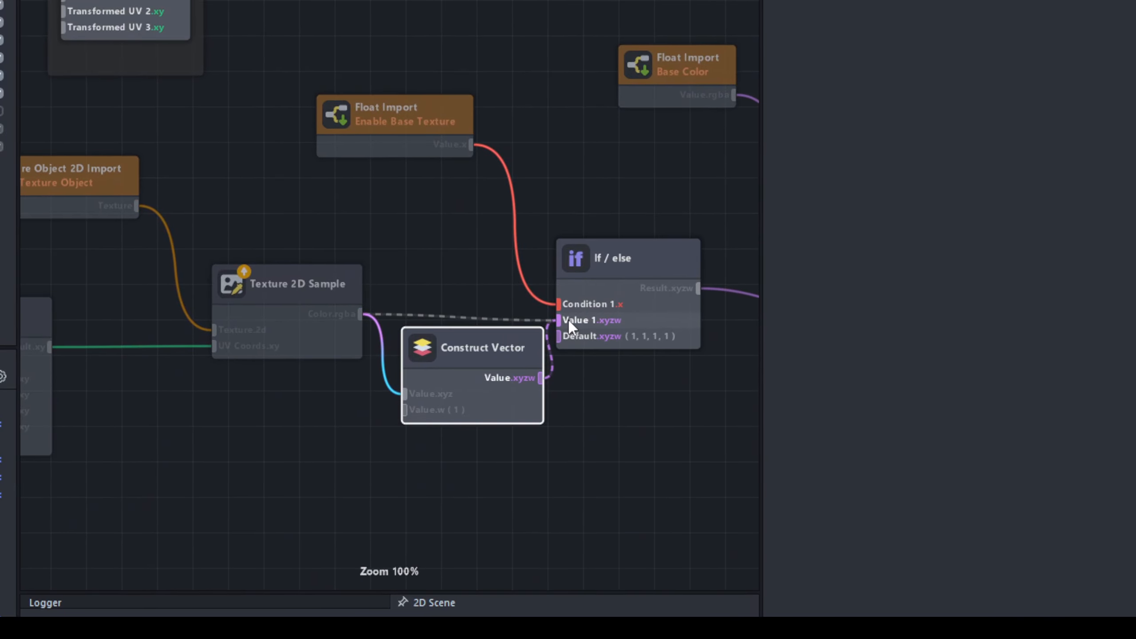
drag(568, 319, 581, 327)
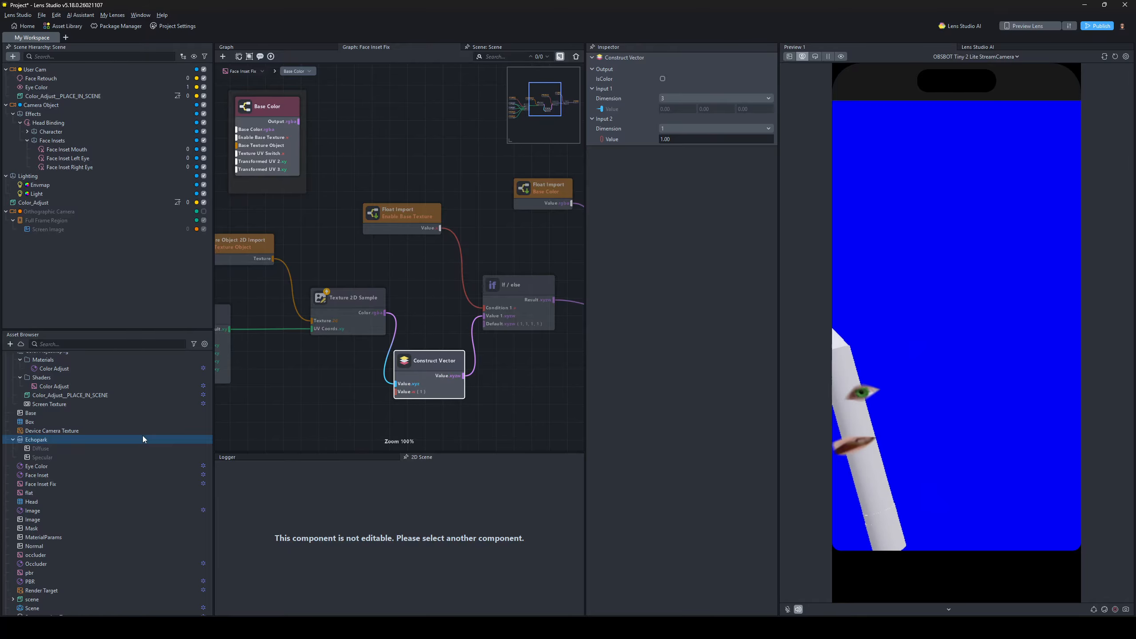
- Enlarge the project asset list and collapse the Color Adjust.lspkg and Echopark entries
scroll(125, 512, down, 1)
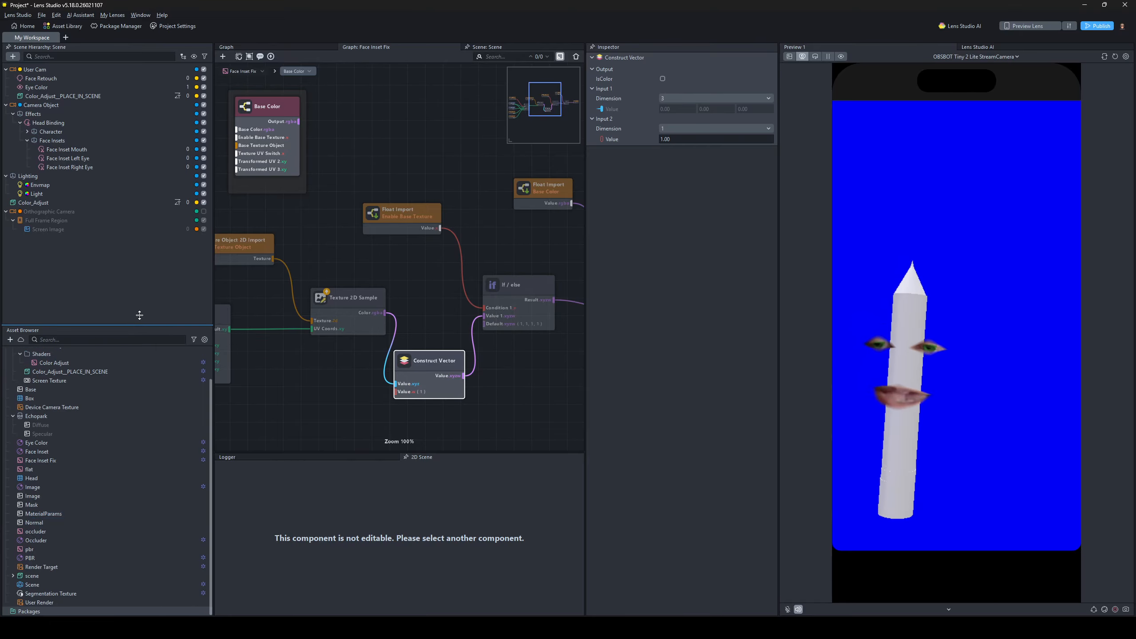
drag(139, 315, 139, 271)
drag(214, 312, 293, 310)
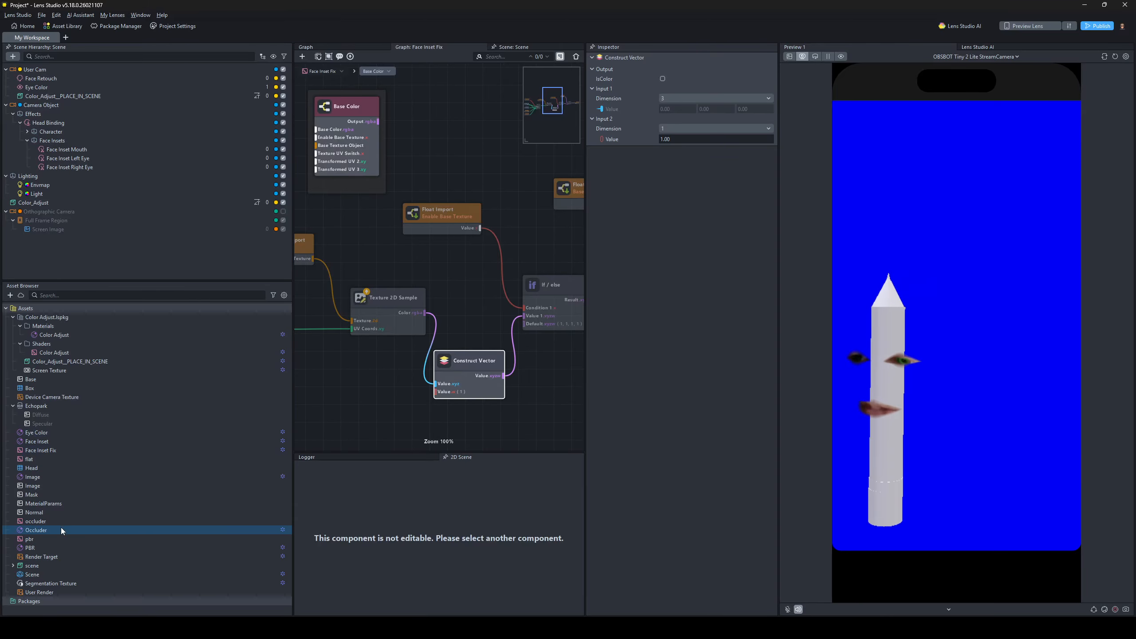
click(12, 317)
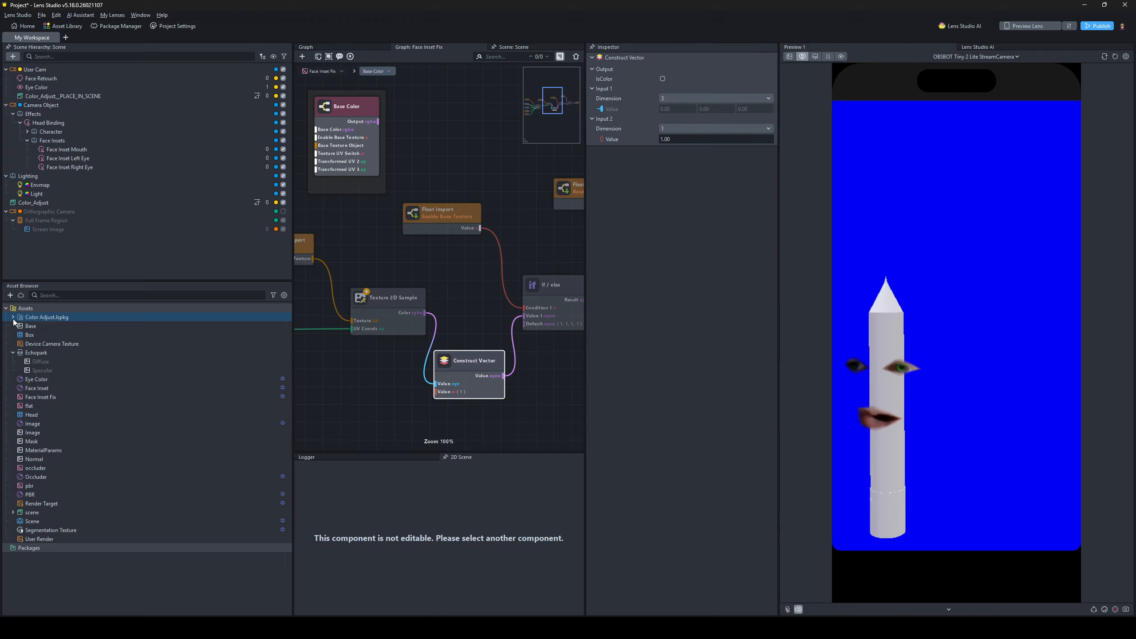
click(12, 352)
click(71, 397)
- Create a Textures 2 folder in Assets and move Base, Echopark, the Image texture, Mask, MaterialParams and Normal into it
click(76, 312)
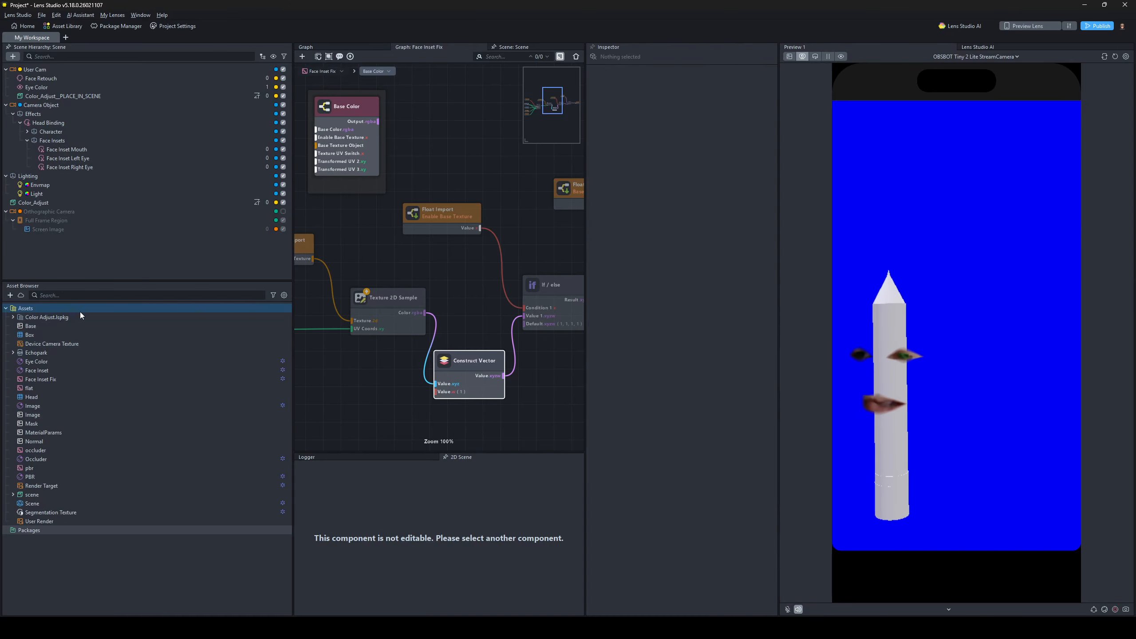
key(ctrl+shift+n)
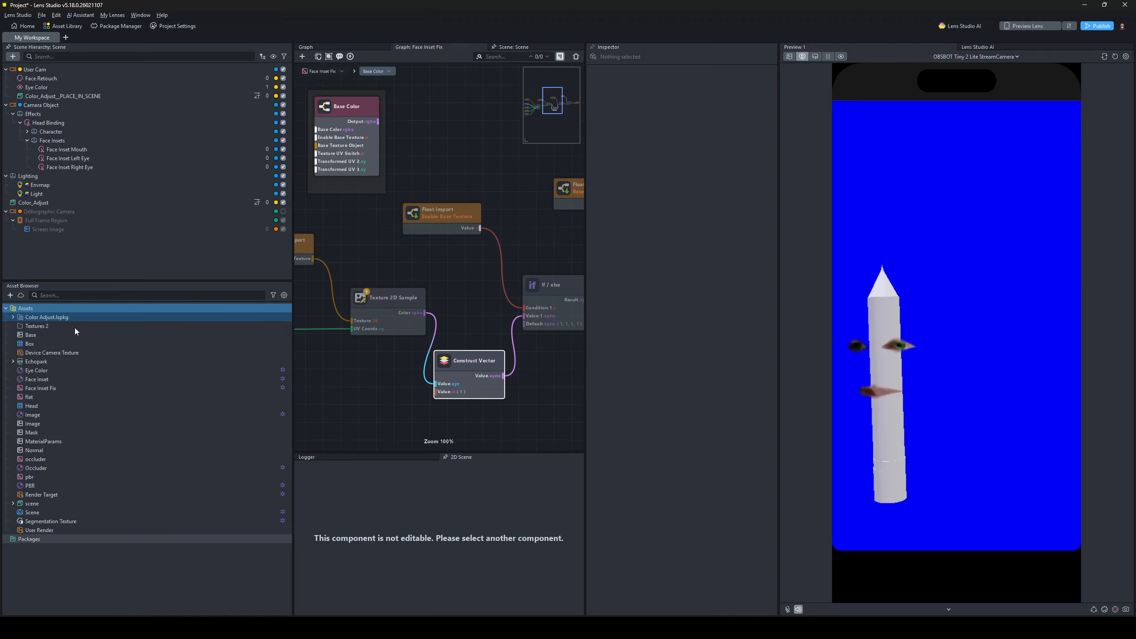
click(34, 334)
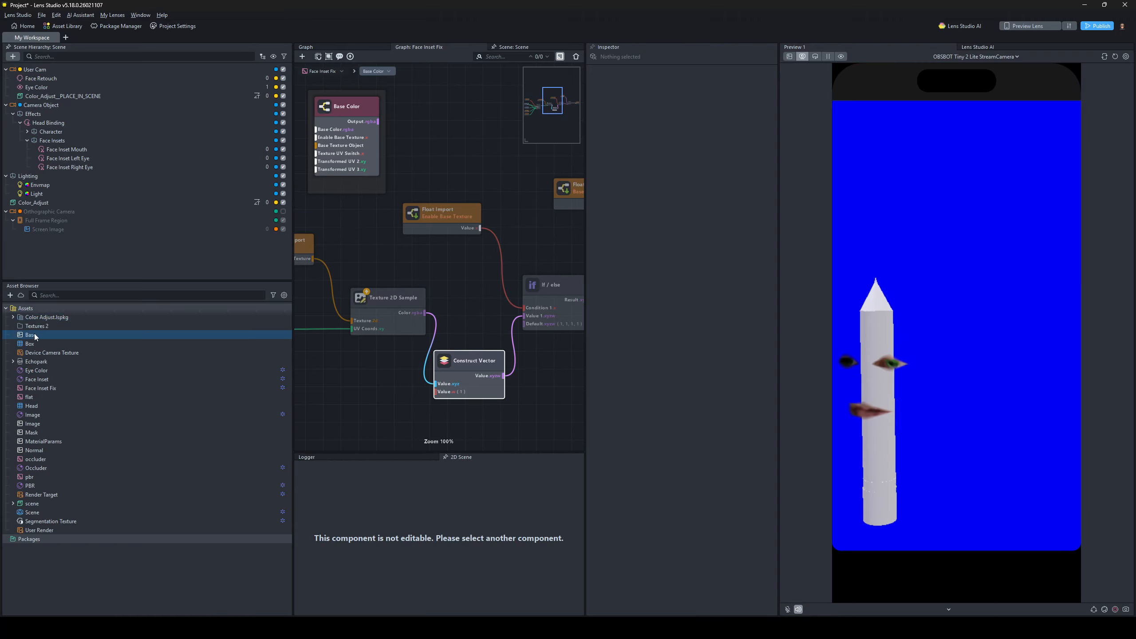
ctrl+click(56, 362)
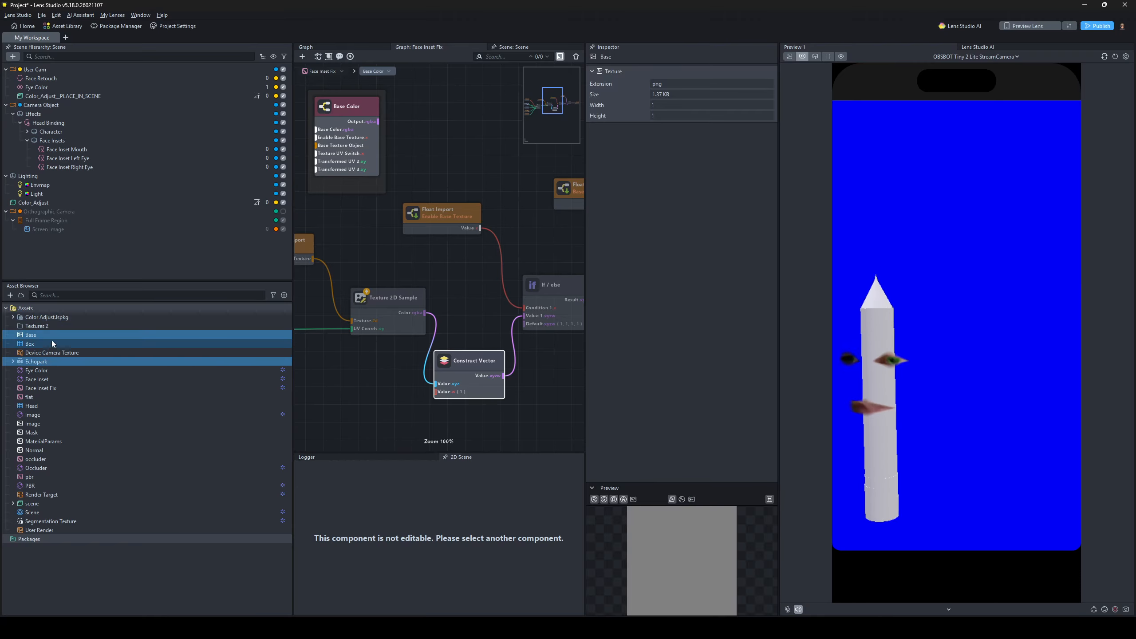
ctrl+click(45, 423)
ctrl+click(45, 442)
ctrl+click(42, 450)
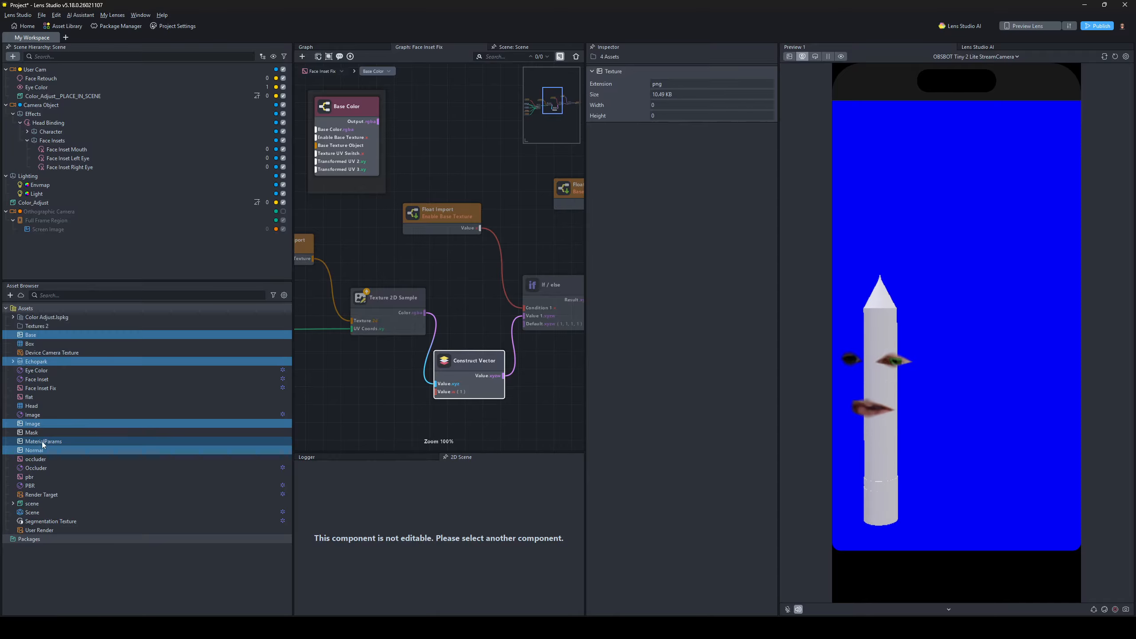
drag(36, 452, 52, 325)
- Create a new folder named Materials directly under Assets
click(37, 311)
key(ctrl+shift+n)
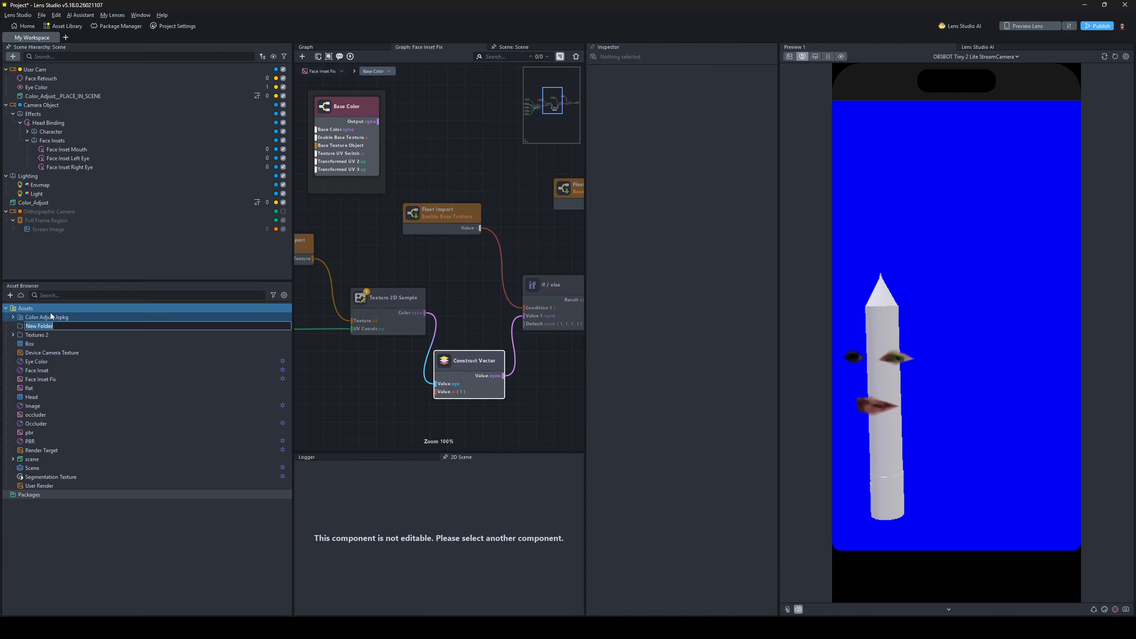
text(Materials)
key(Return)
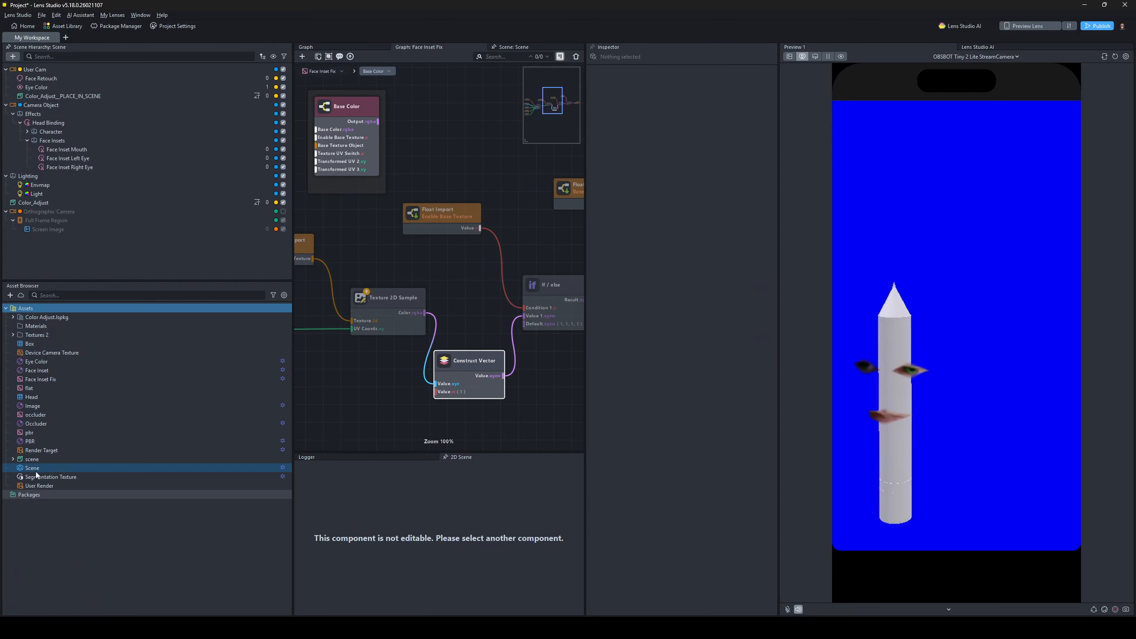
- Move all materials and shaders from Eye Color through PBR into the Materials folder, leaving out the Head mesh
click(45, 440)
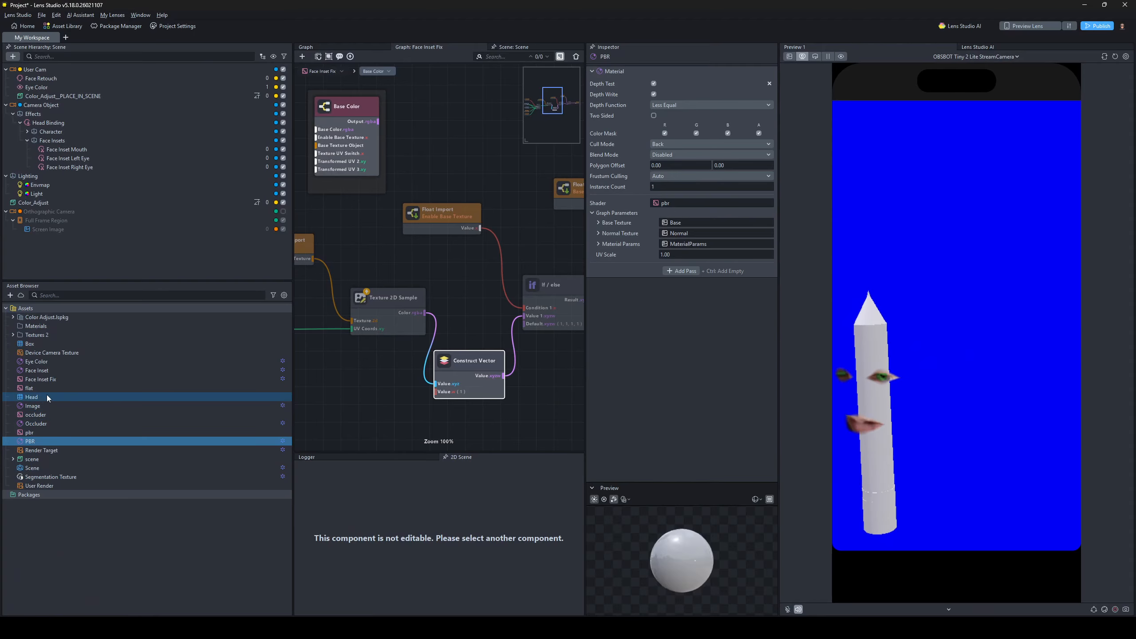
shift+click(59, 363)
ctrl+click(49, 398)
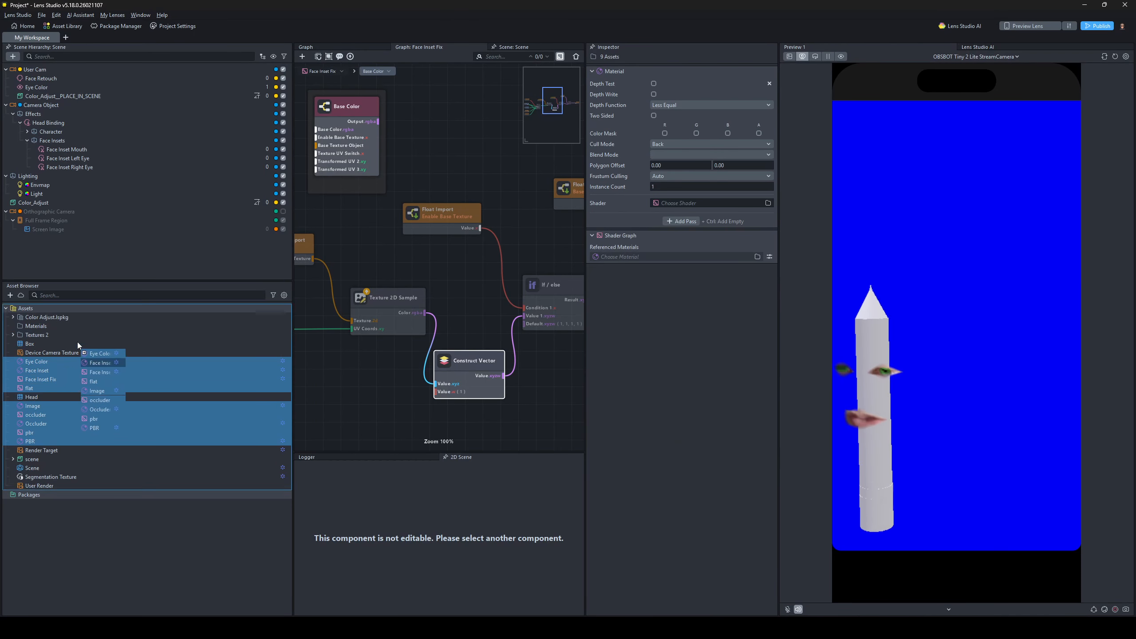
drag(71, 325, 71, 325)
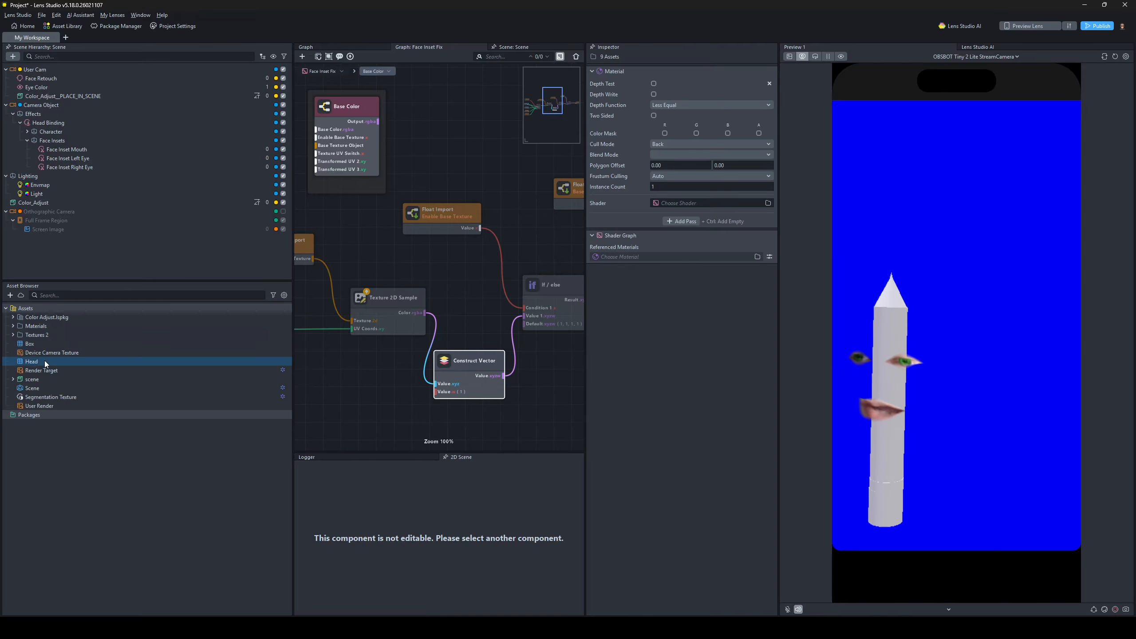
- Delete the Box mesh from the project assets
click(48, 342)
right_click(47, 343)
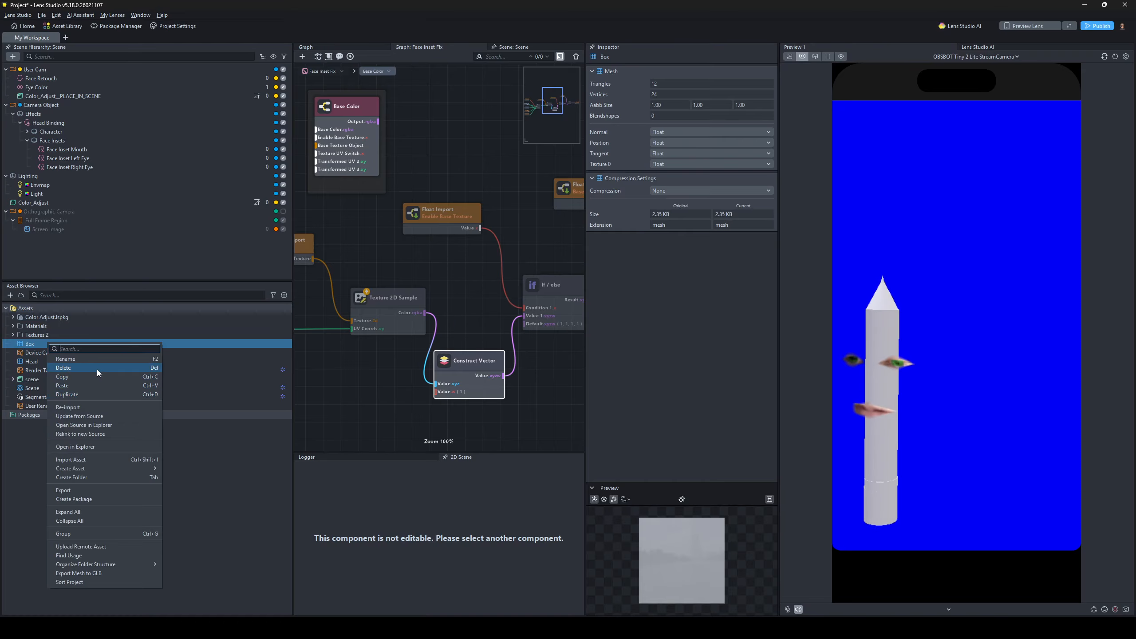
click(97, 368)
click(614, 320)
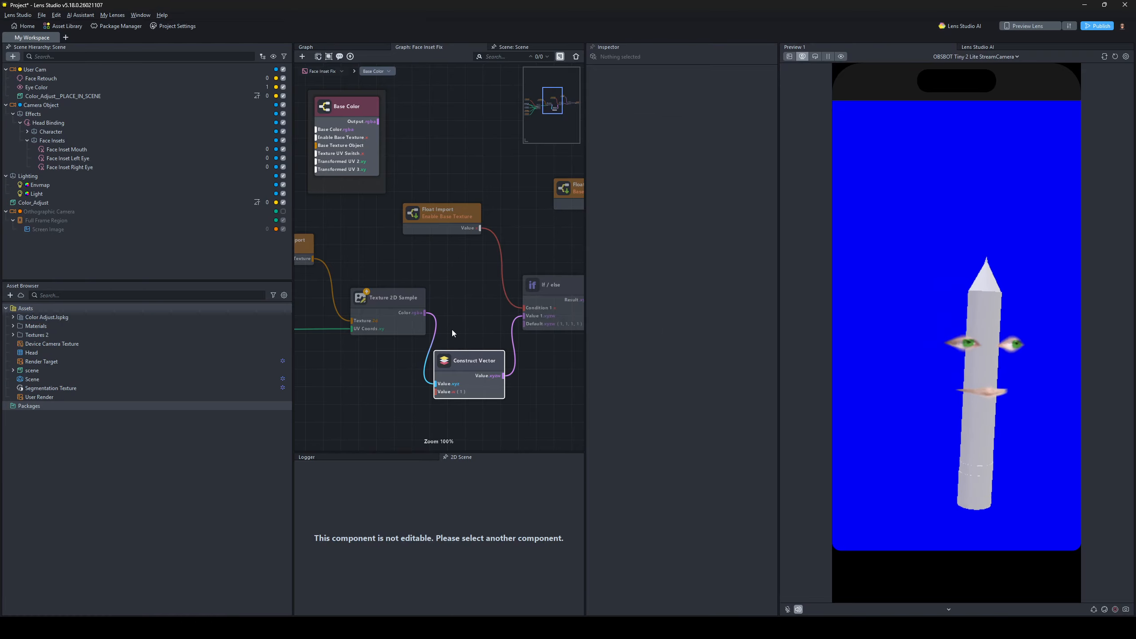
- Add an Uber Diffuse and an Uber PBR material to the Materials folder
click(14, 326)
click(66, 388)
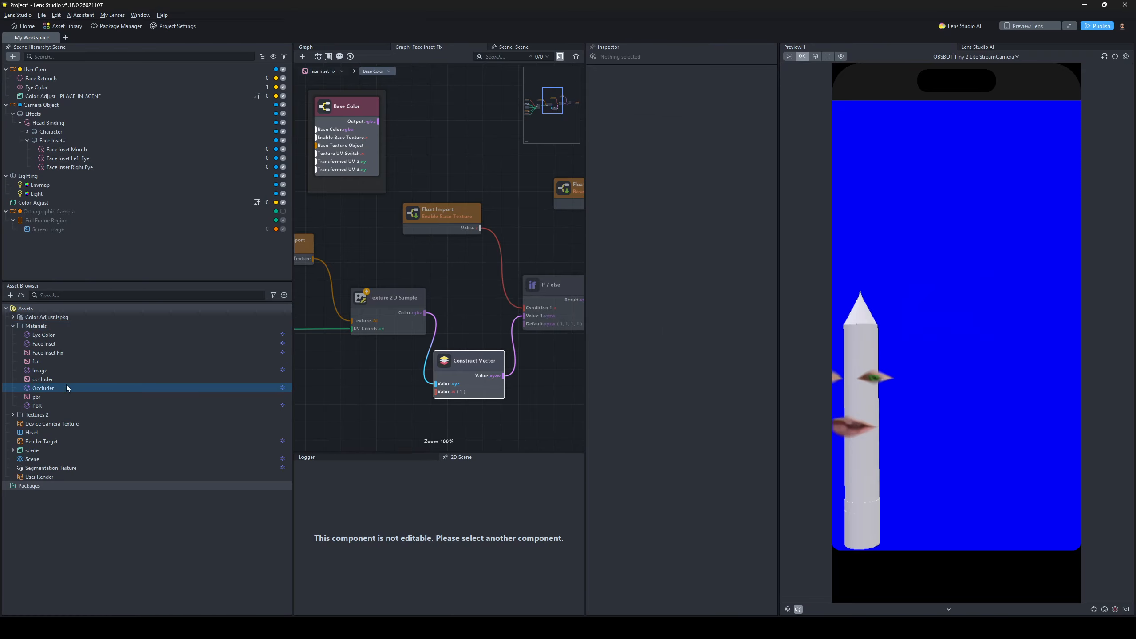
click(30, 326)
click(9, 295)
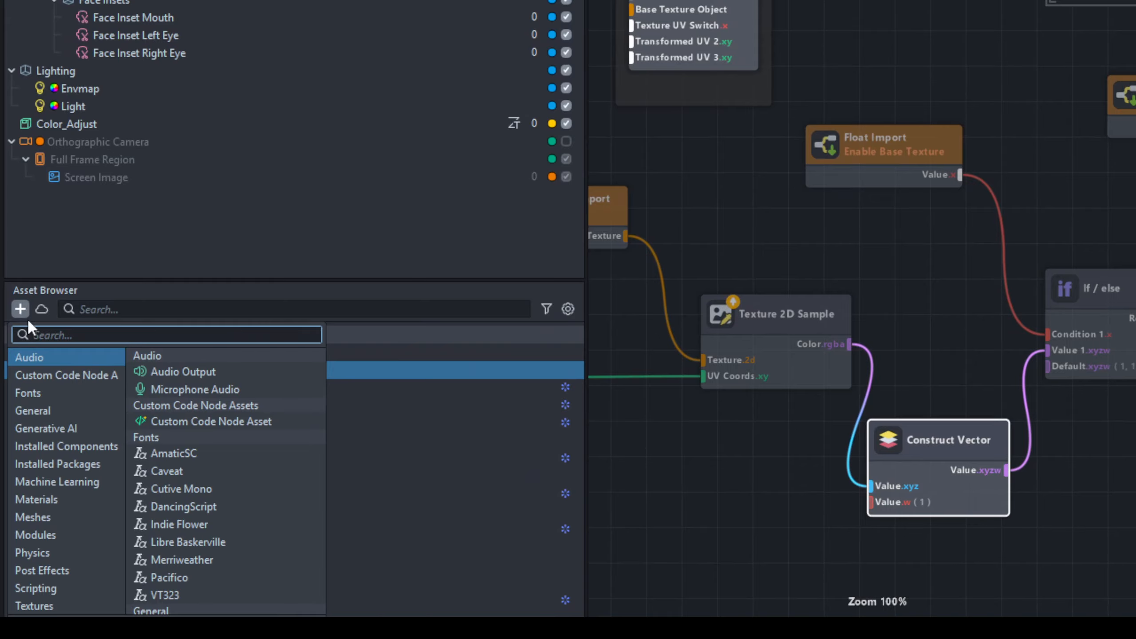
text(uber)
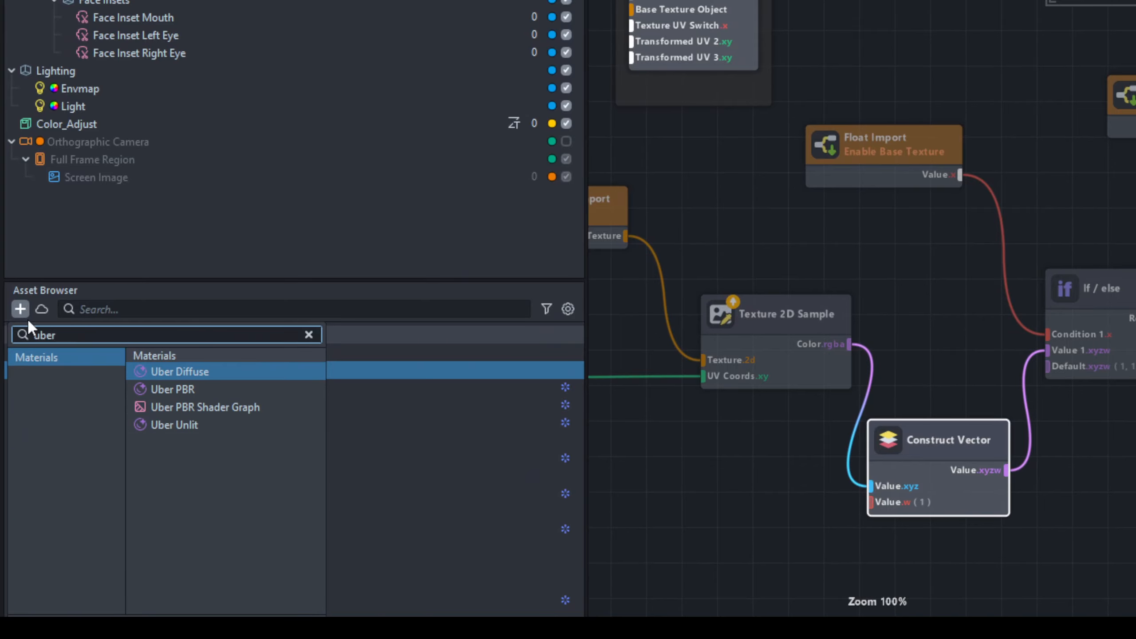
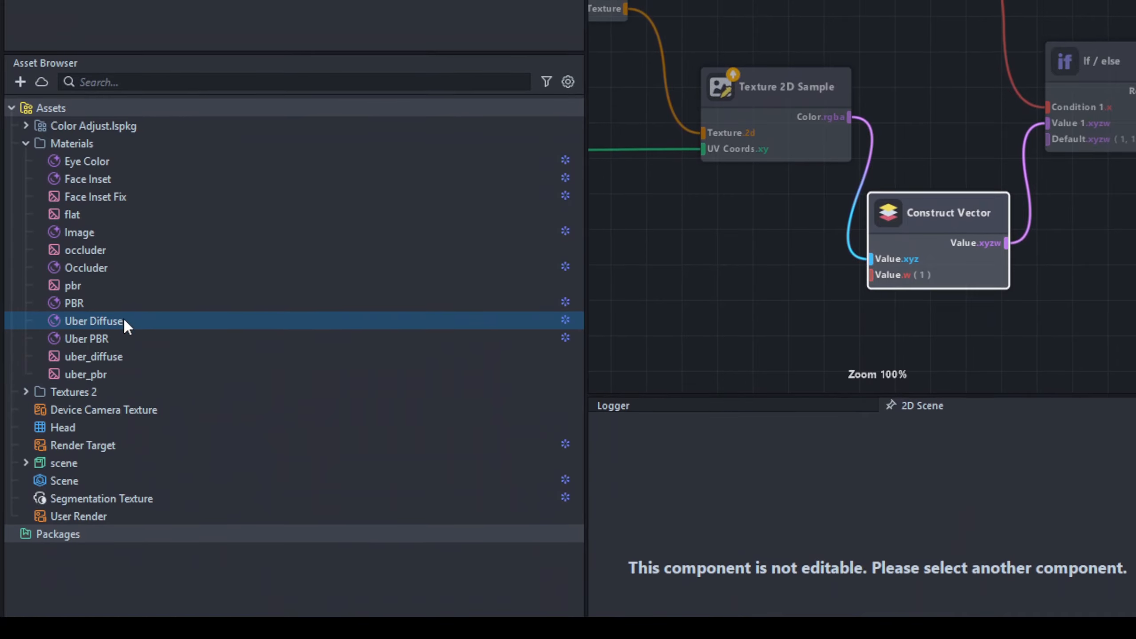
- Rename the Uber Diffuse material as Eraser
right_click(121, 295)
click(177, 318)
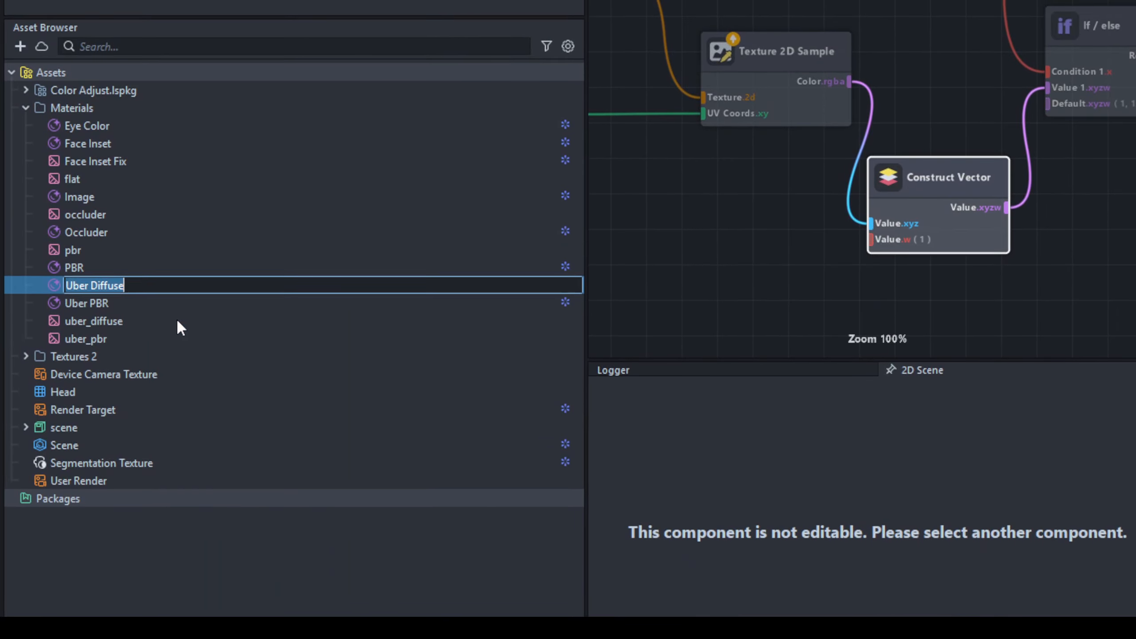
text(Effec)
key(BackSpace)
key(BackSpace)
key(BackSpace)
key(BackSpace)
text(raser)
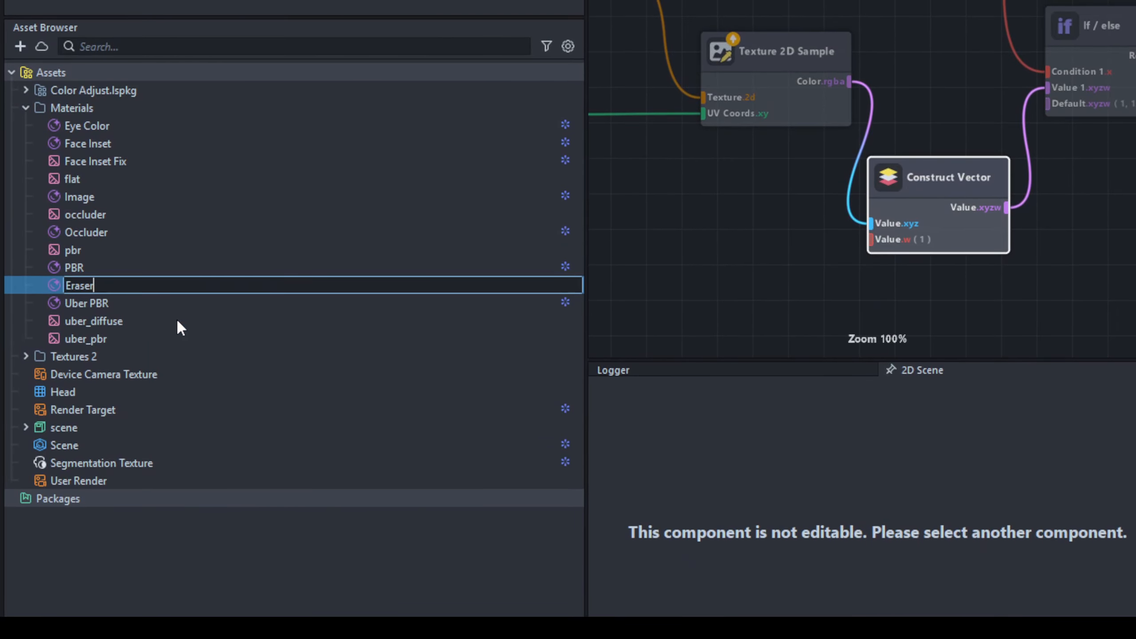
key(Return)
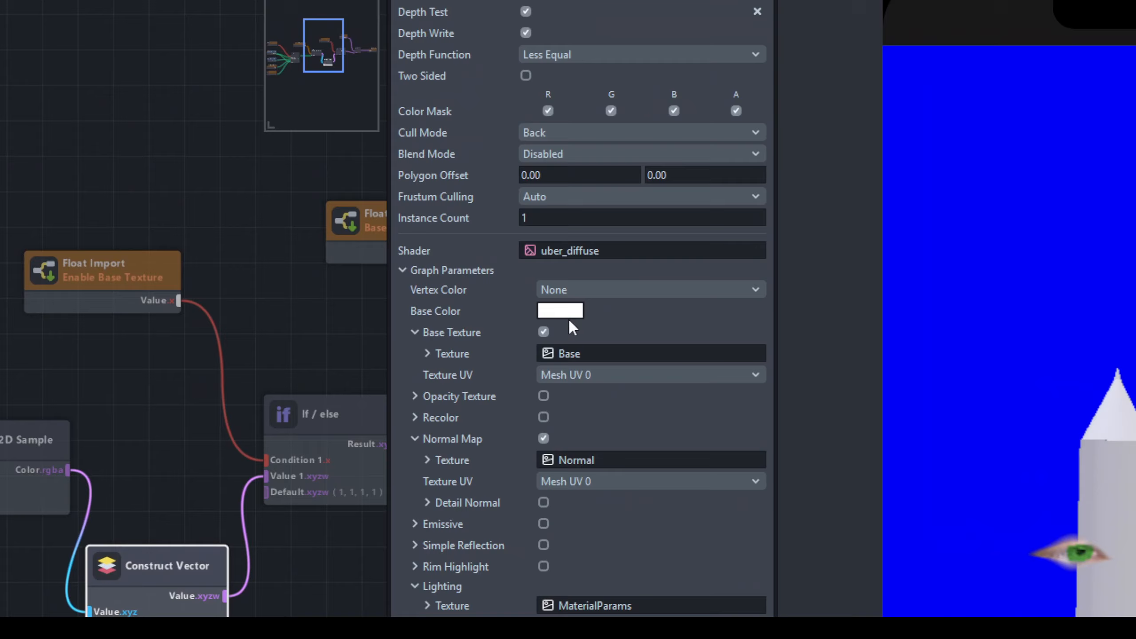
- Change the Eraser material's base color to a light pink
click(569, 316)
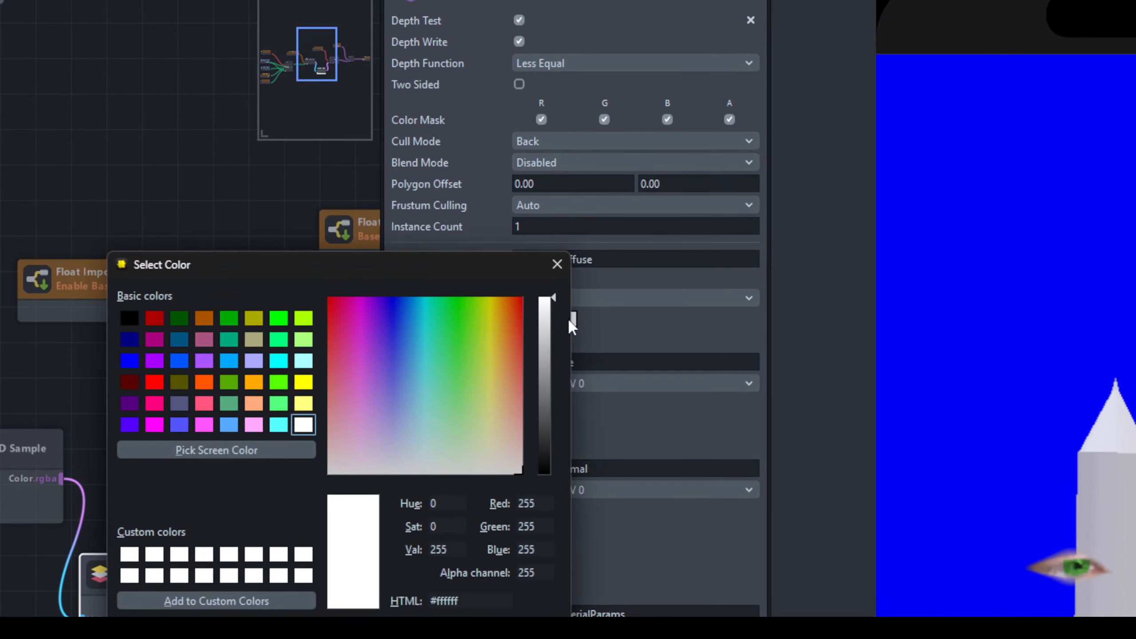
click(360, 412)
click(636, 433)
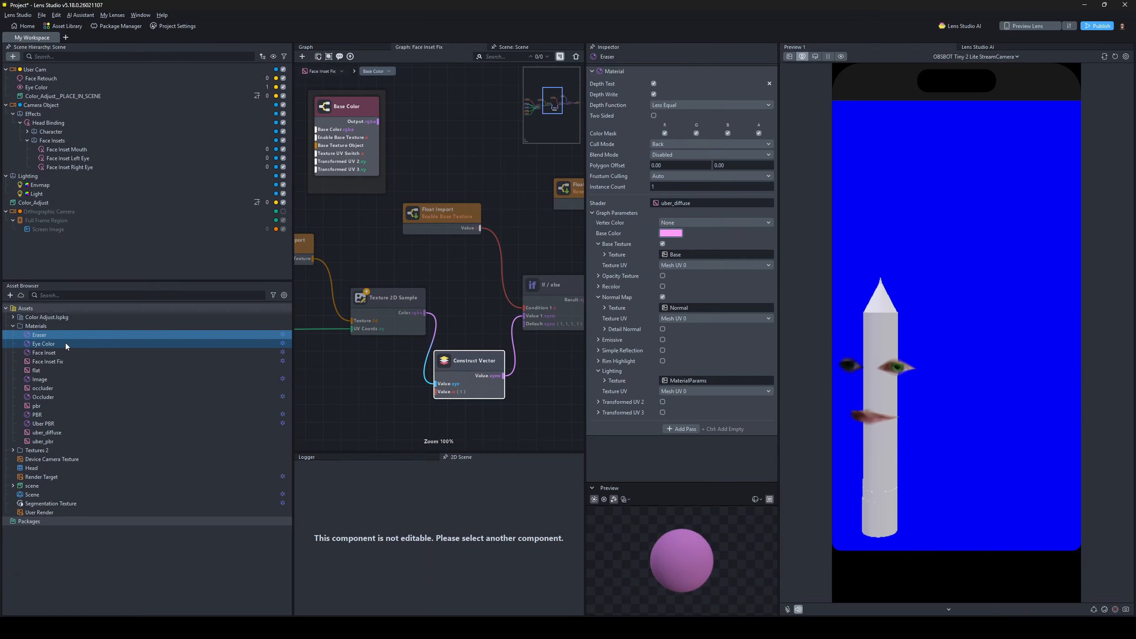
- Create two folders inside Materials, leaving one as New Folder and naming the other Character
right_click(124, 292)
click(46, 329)
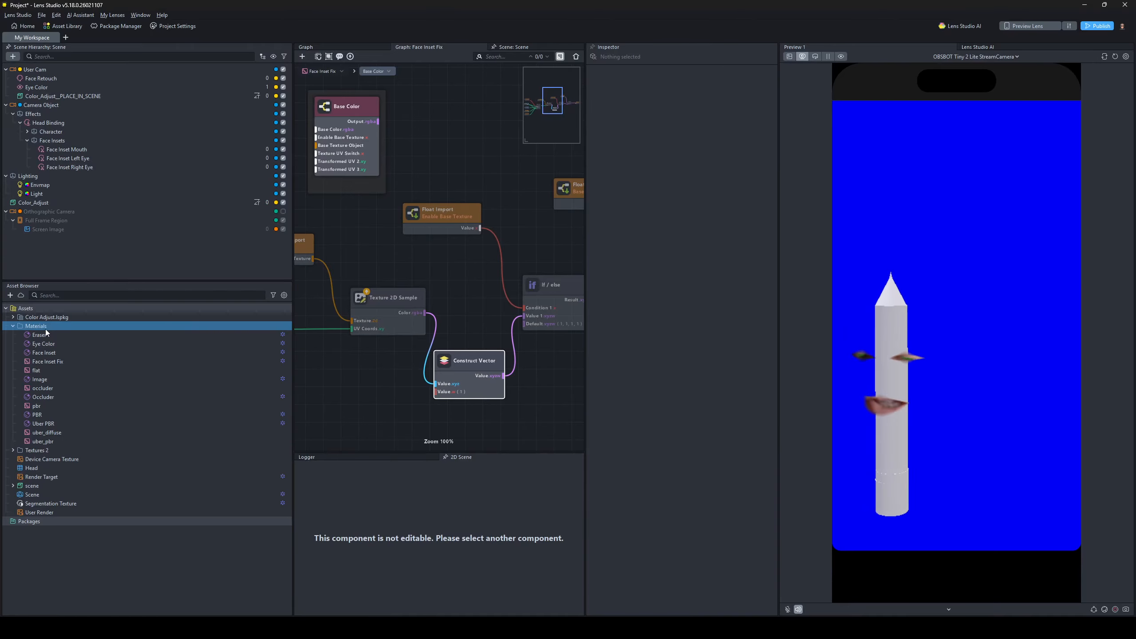
key(Tab)
key(Return)
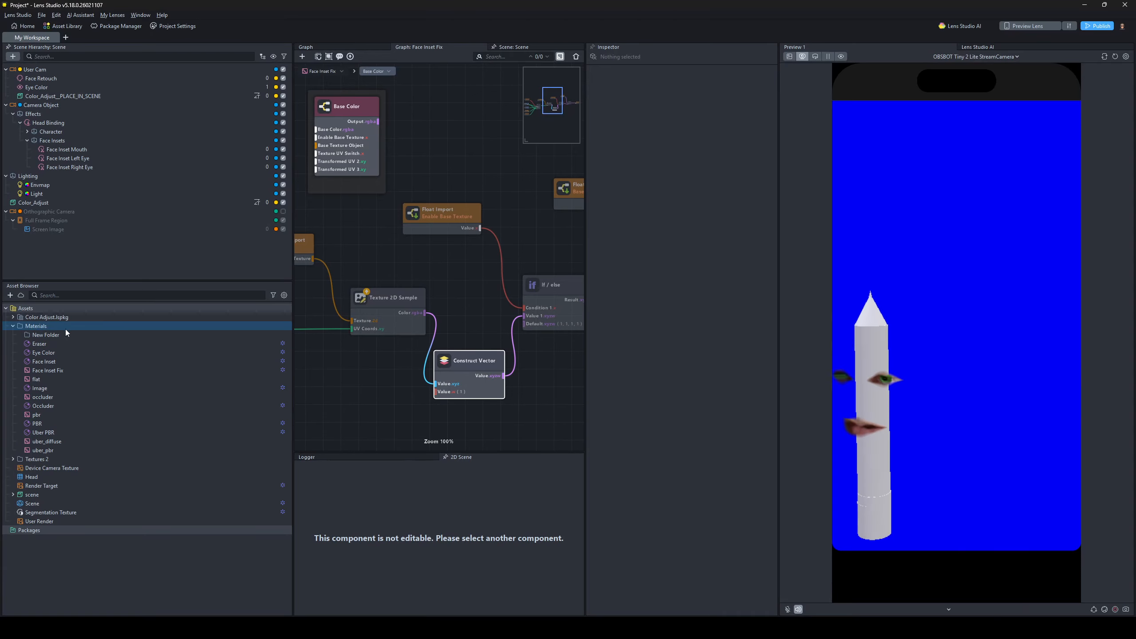
key(ctrl+shift+n)
text(Charac)
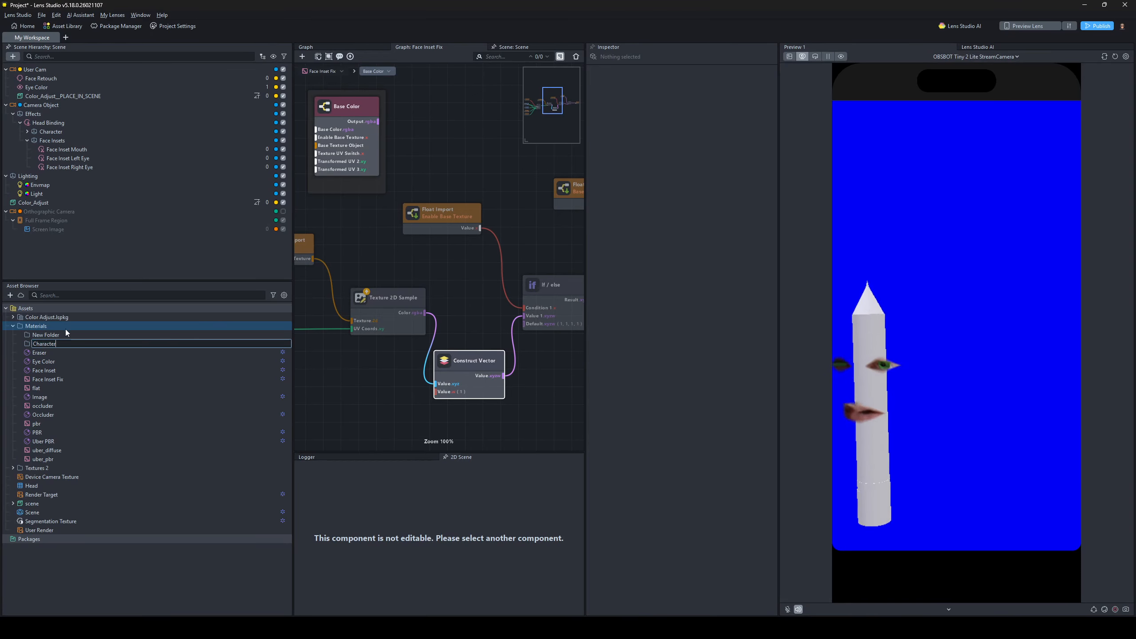
text(ter)
key(Return)
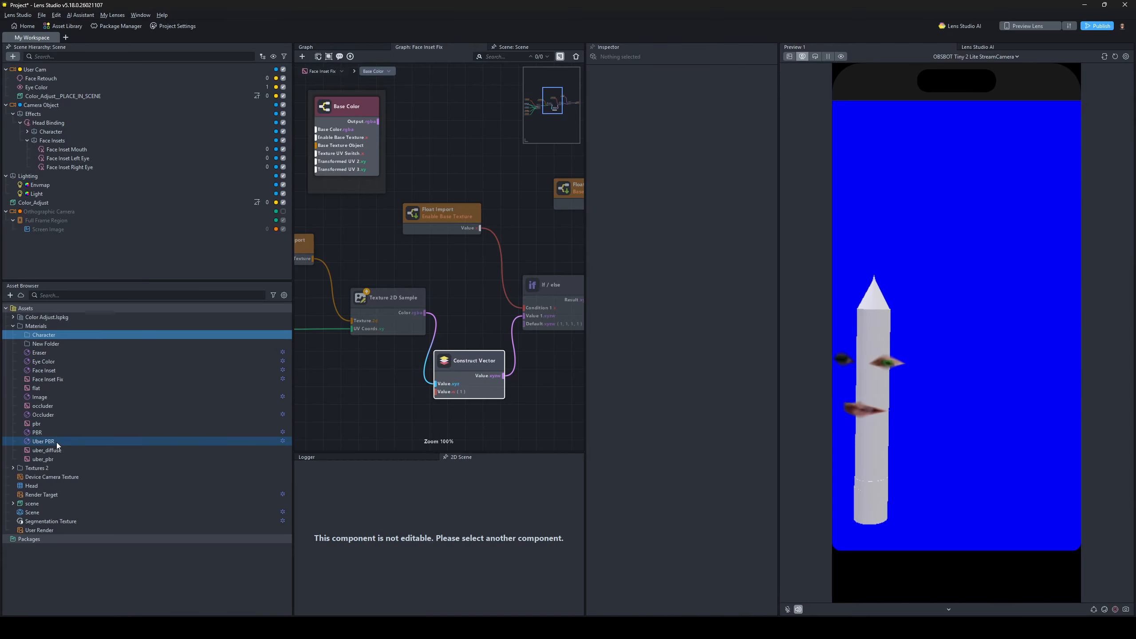
- Move the Eraser and Uber PBR materials into the Character folder
drag(54, 353, 80, 337)
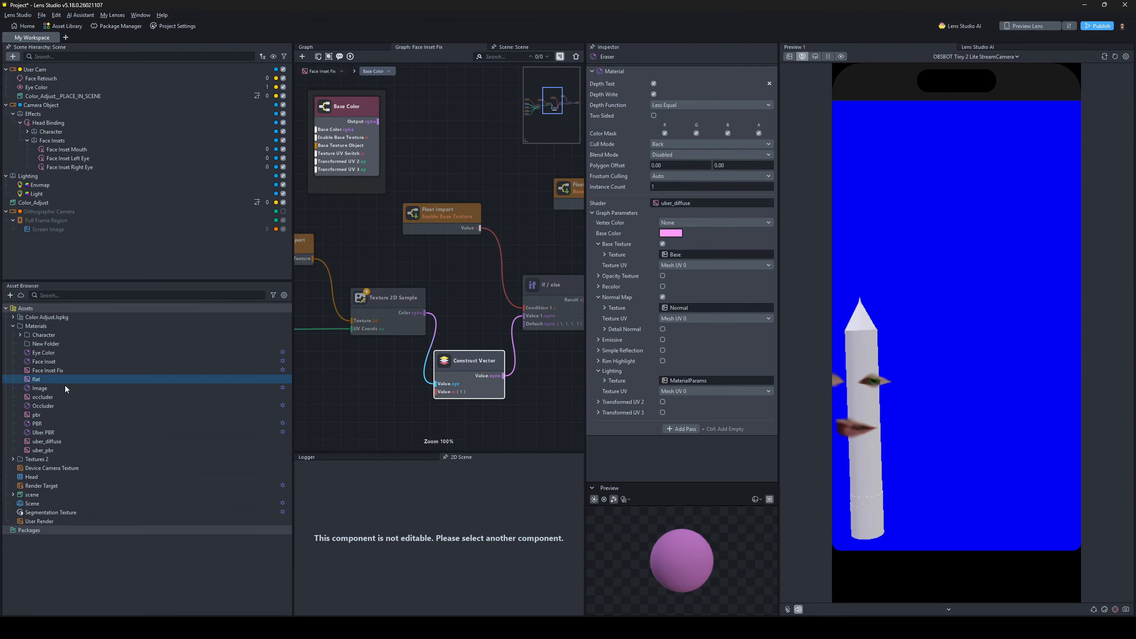
mouse_move(54, 433)
mouse_down()
mouse_move(69, 404)
mouse_move(58, 336)
mouse_move(56, 360)
mouse_up()
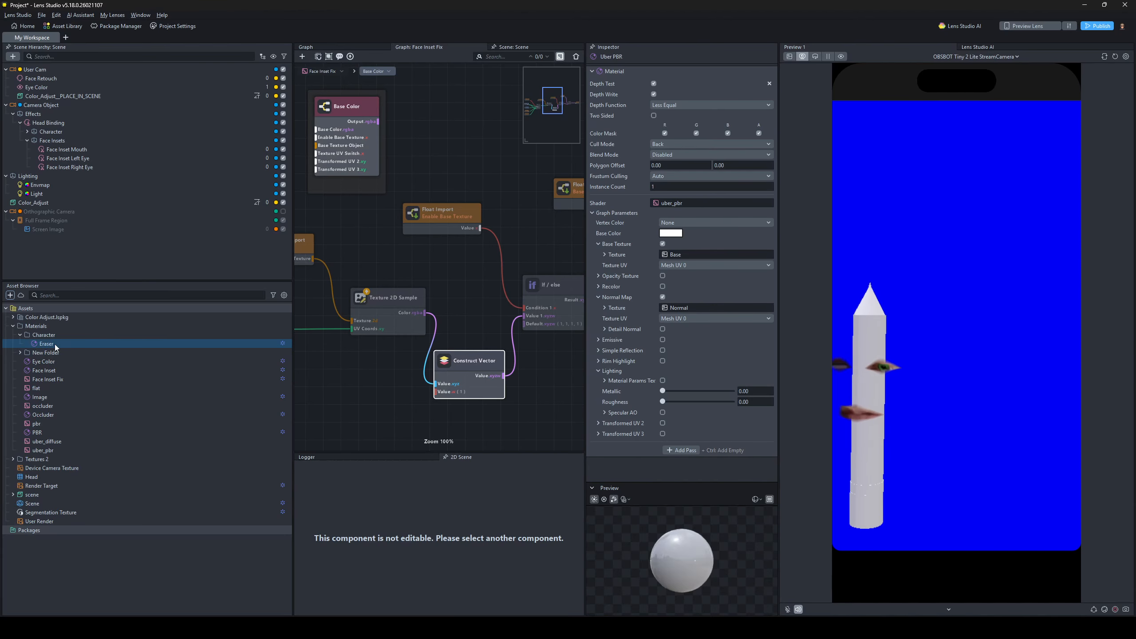
click(62, 336)
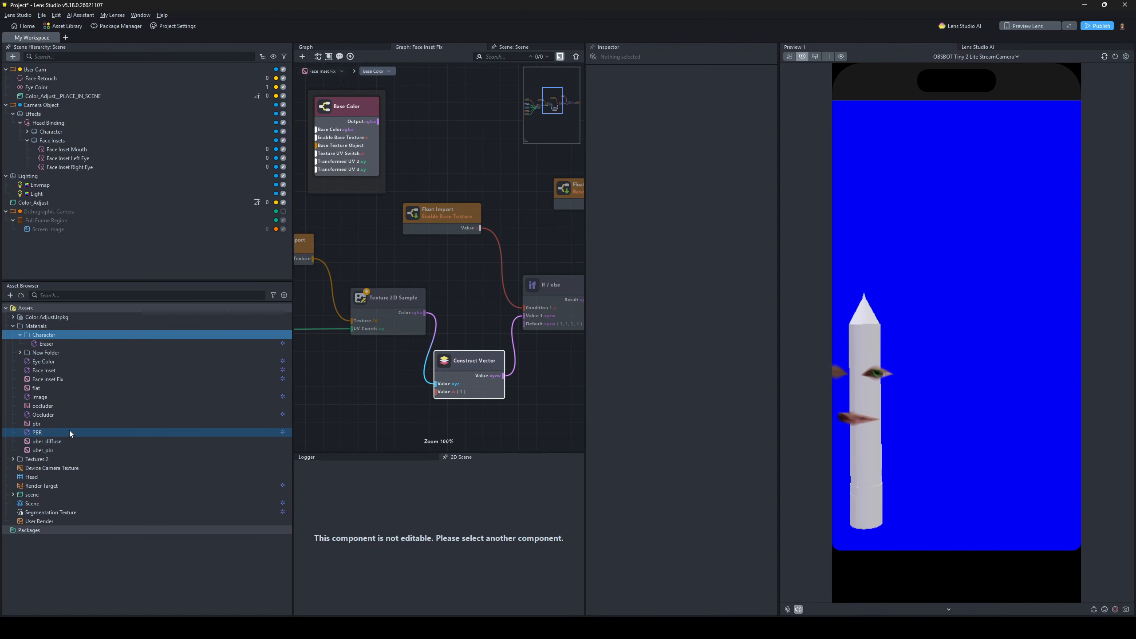
click(21, 353)
drag(42, 362, 74, 338)
- Rename the Uber PBR material in the Character folder as Graphite
right_click(69, 355)
click(121, 377)
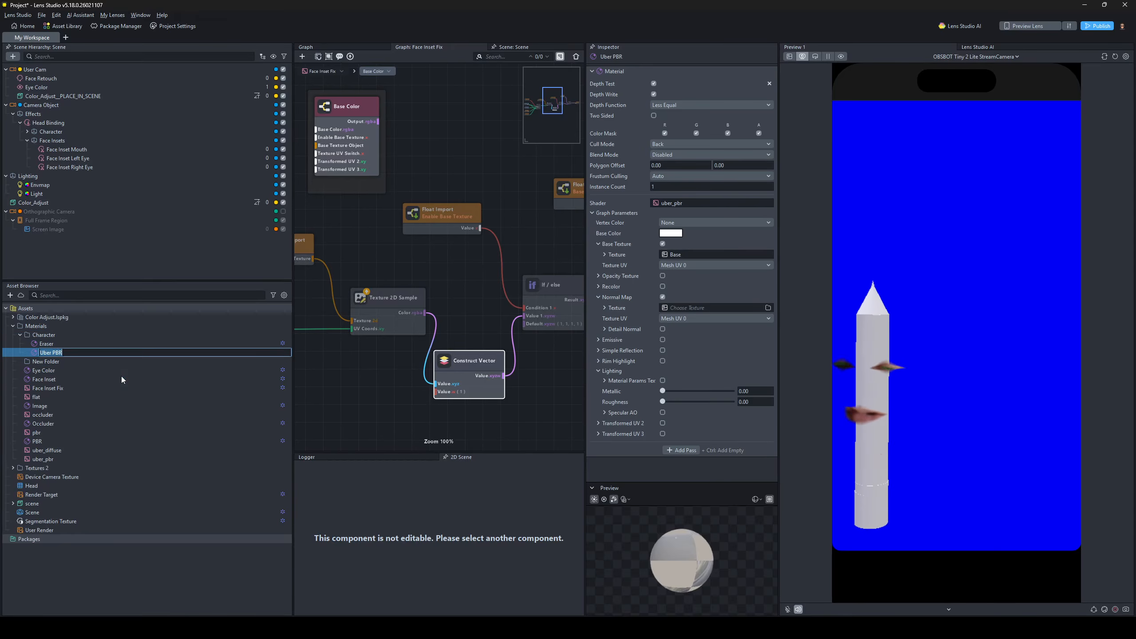
text(Graphite)
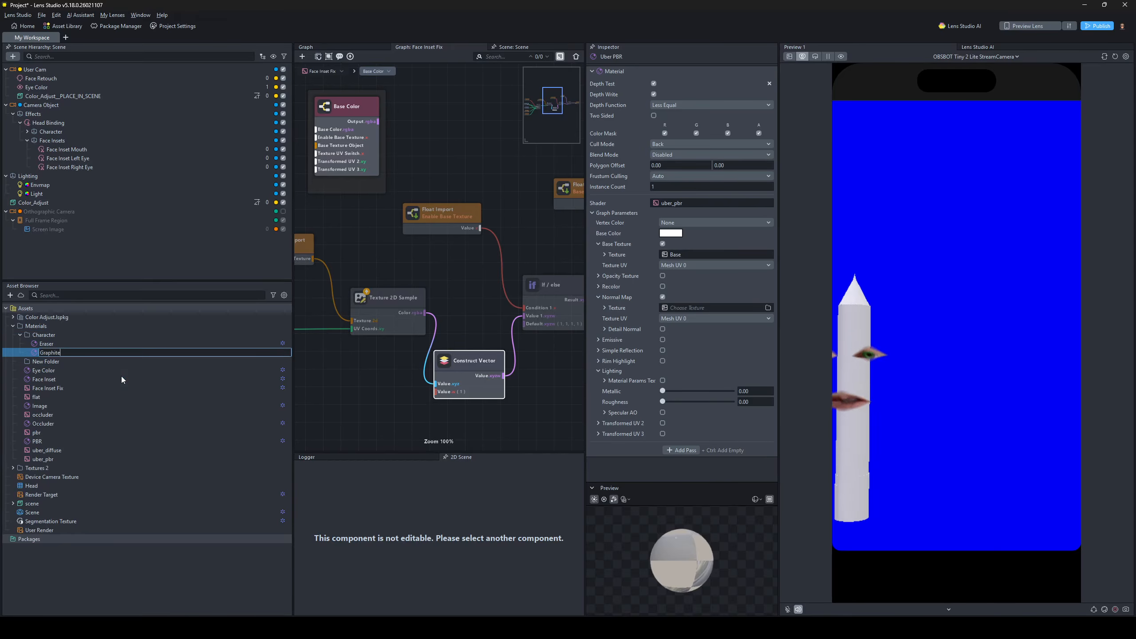
key(Return)
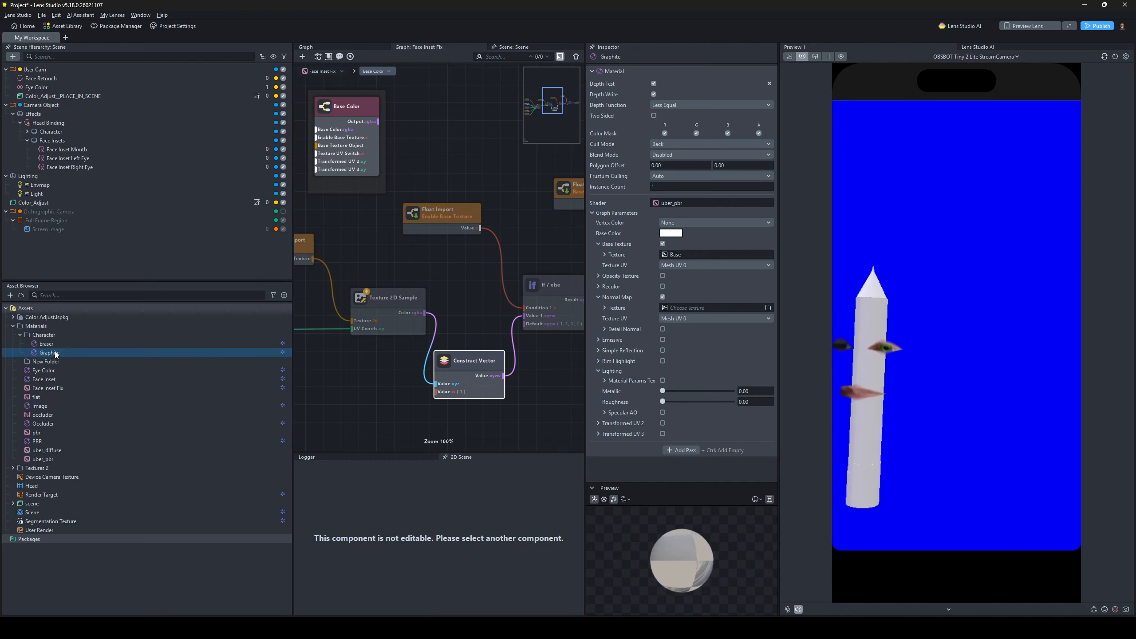
drag(49, 353, 76, 339)
- Adjust the Eraser material's base color to pink #ff9cdc
click(67, 344)
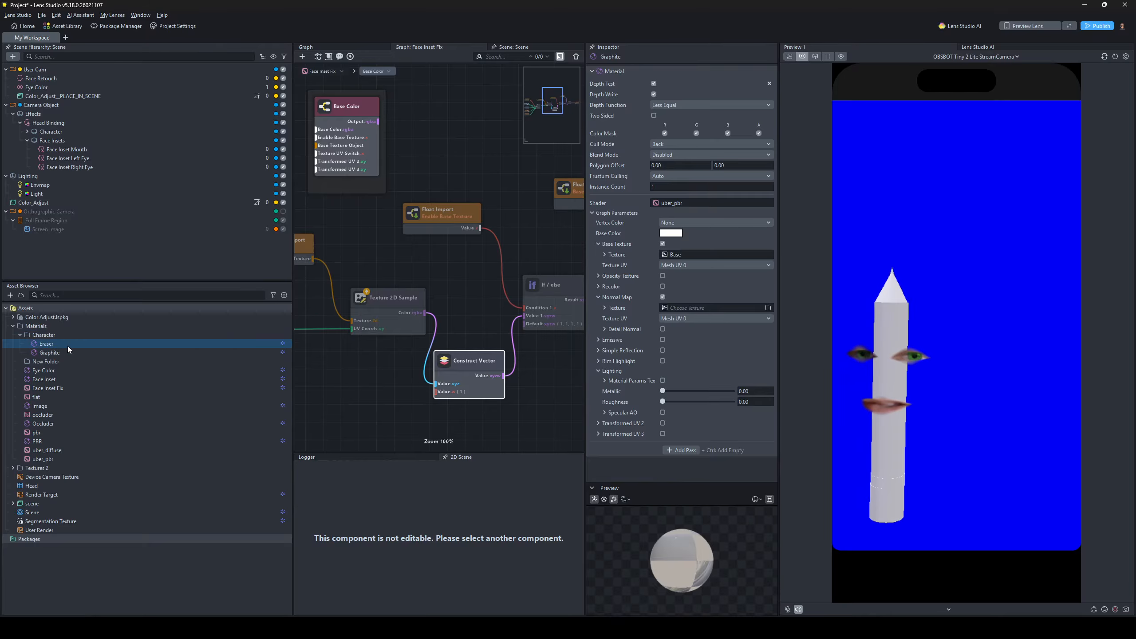
click(671, 233)
click(546, 286)
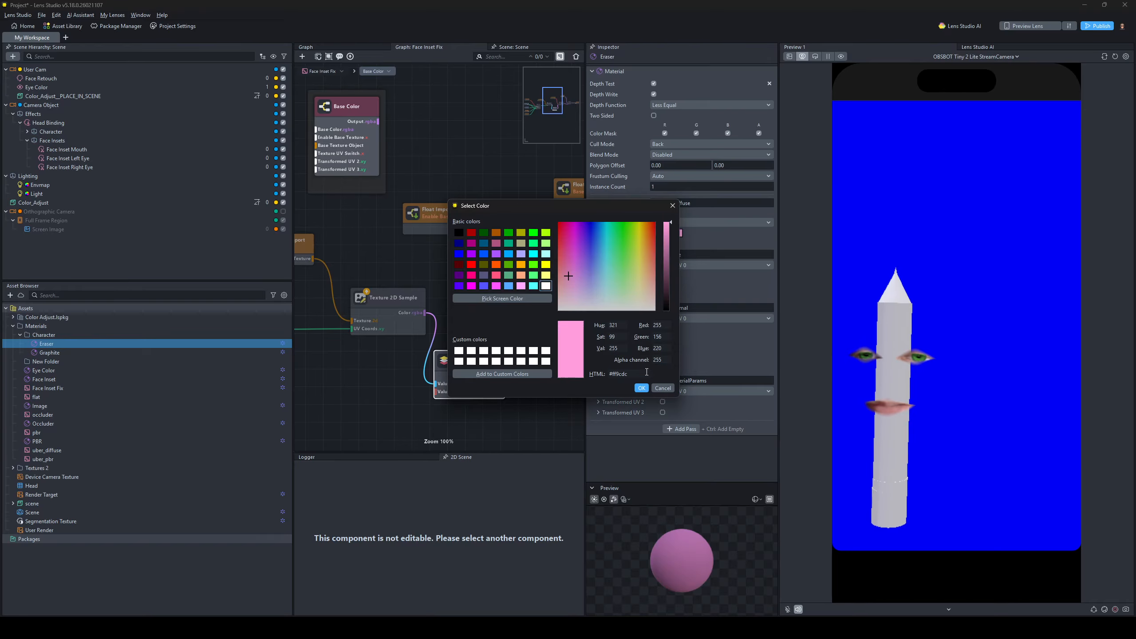
click(643, 387)
- Set the Graphite material's base color to black (#000000)
click(77, 353)
click(672, 233)
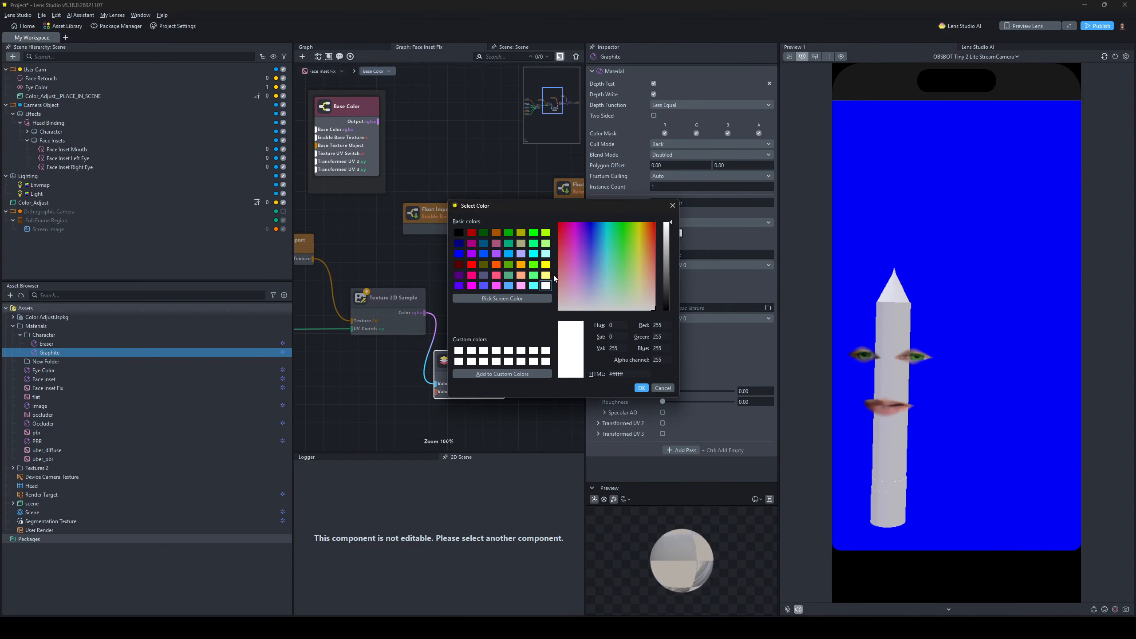
click(575, 268)
click(617, 279)
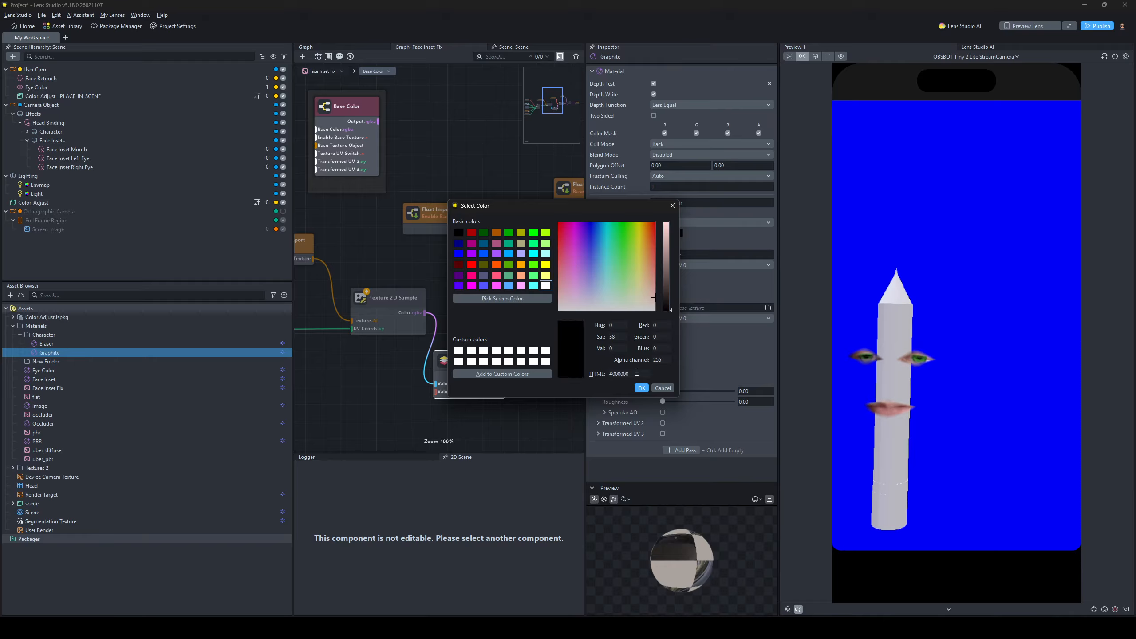
click(642, 387)
- Duplicate the Eraser material and rename the copy as Yellow Wood
click(82, 343)
right_click(51, 345)
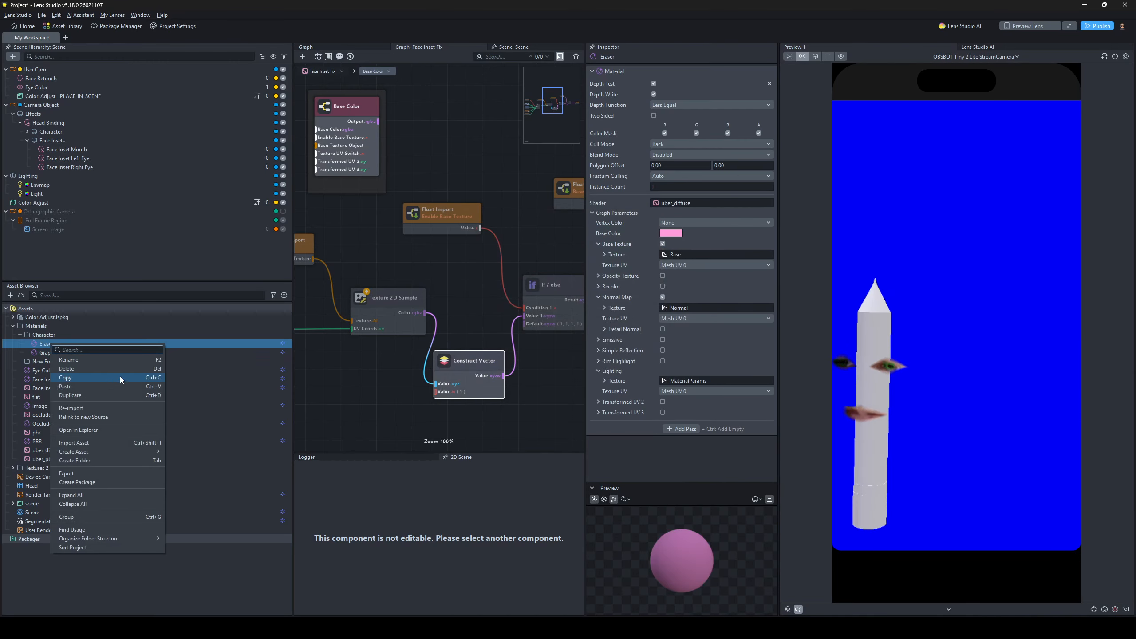
click(137, 395)
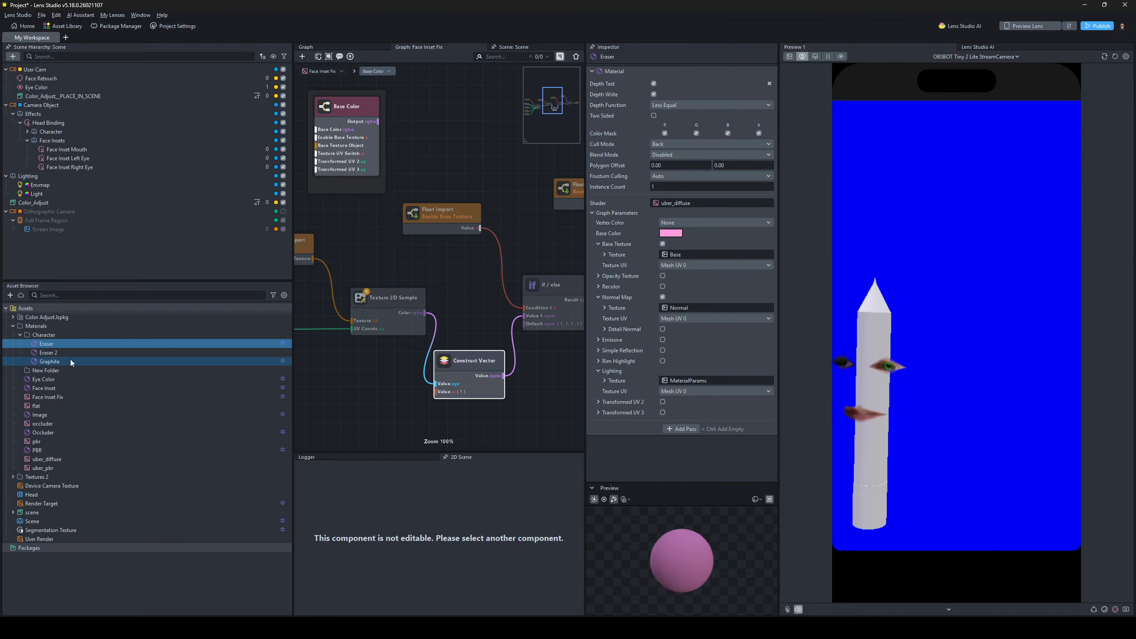
right_click(68, 342)
right_click(60, 354)
click(121, 371)
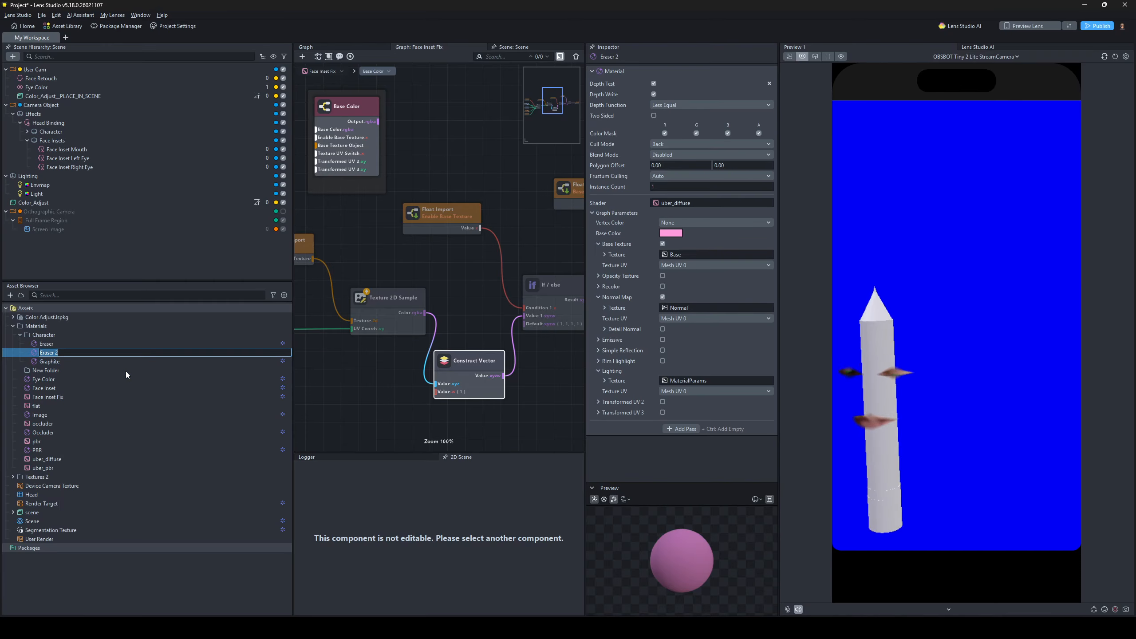
text(Yellow Wood)
key(Return)
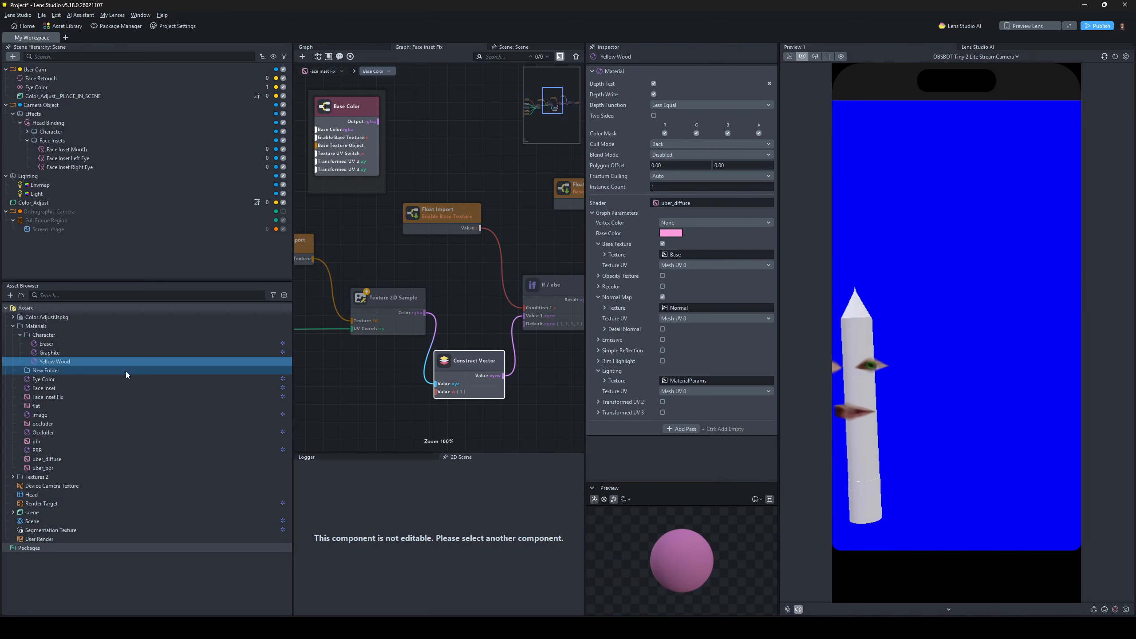
- Duplicate the Yellow Wood material and rename the copy as Shaved Wood
right_click(63, 364)
click(109, 416)
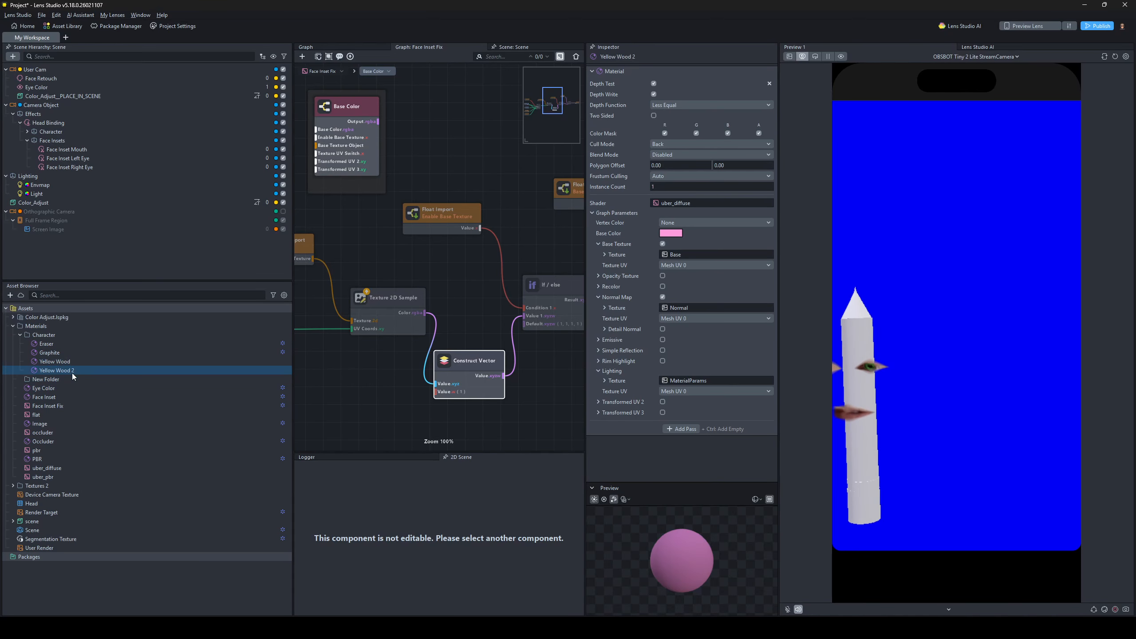
right_click(72, 371)
click(114, 390)
text(Shaved wood\)
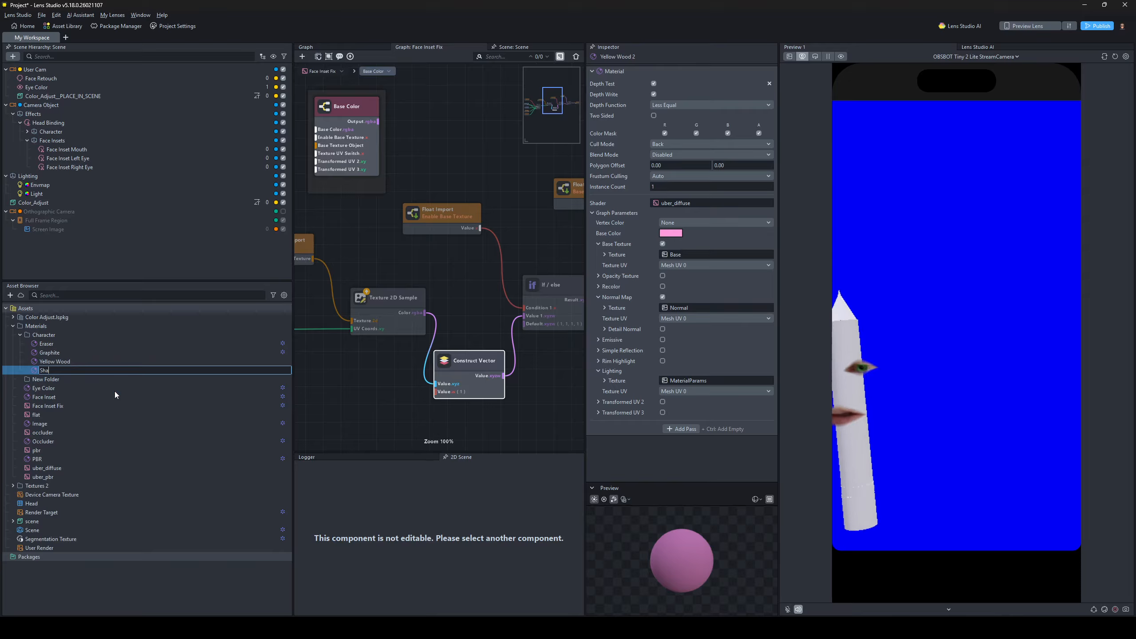
key(BackSpace)
key(BackSpace)
key(BackSpace)
key(BackSpace)
key(BackSpace)
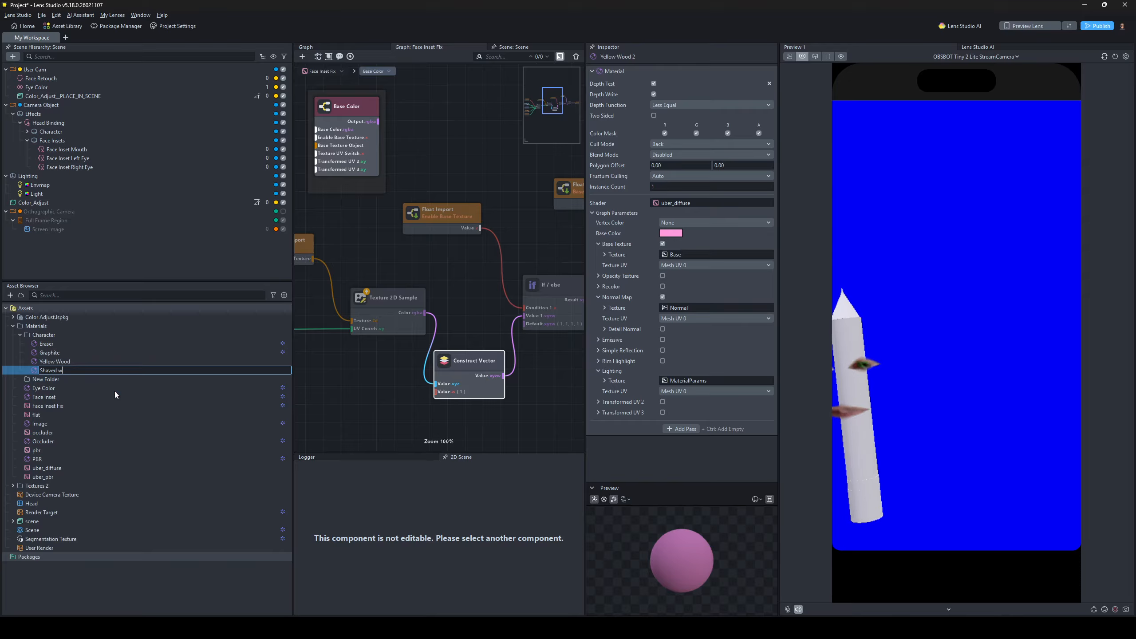
text(Wood)
key(Return)
- Duplicate the Graphite material in the Character folder and rename the copy as Silver
right_click(53, 353)
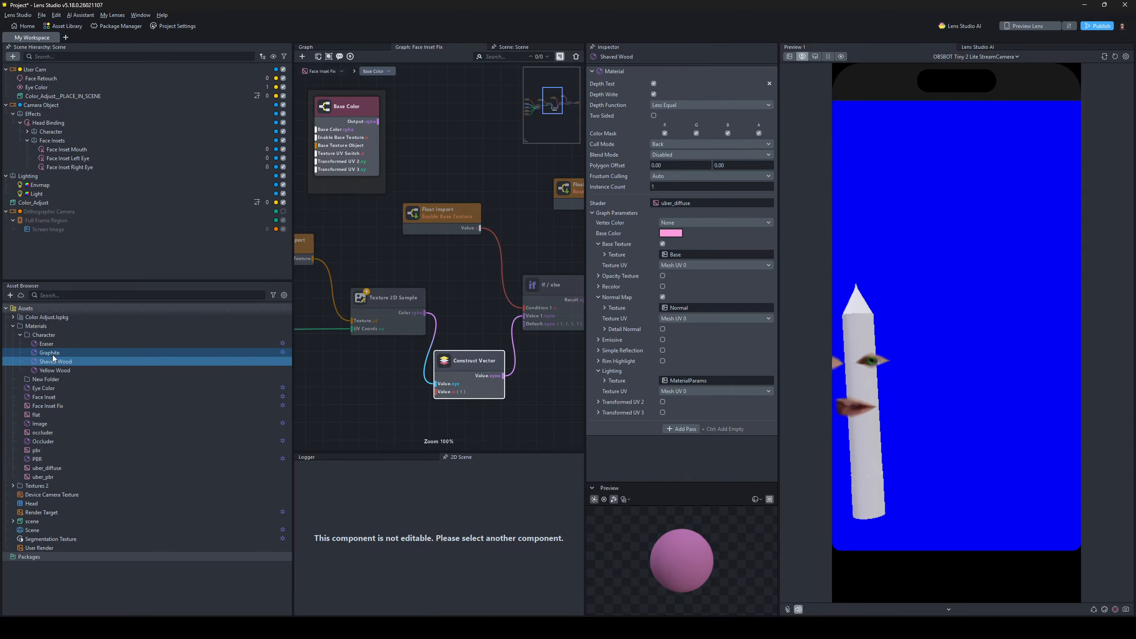
click(104, 407)
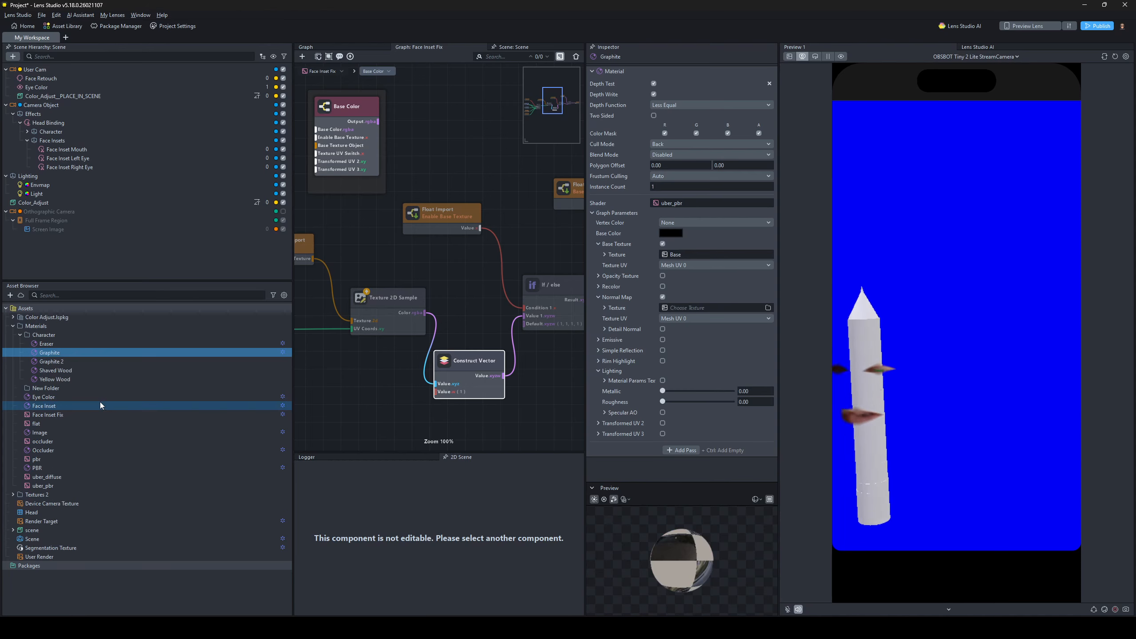
ctrl+click(67, 370)
right_click(67, 363)
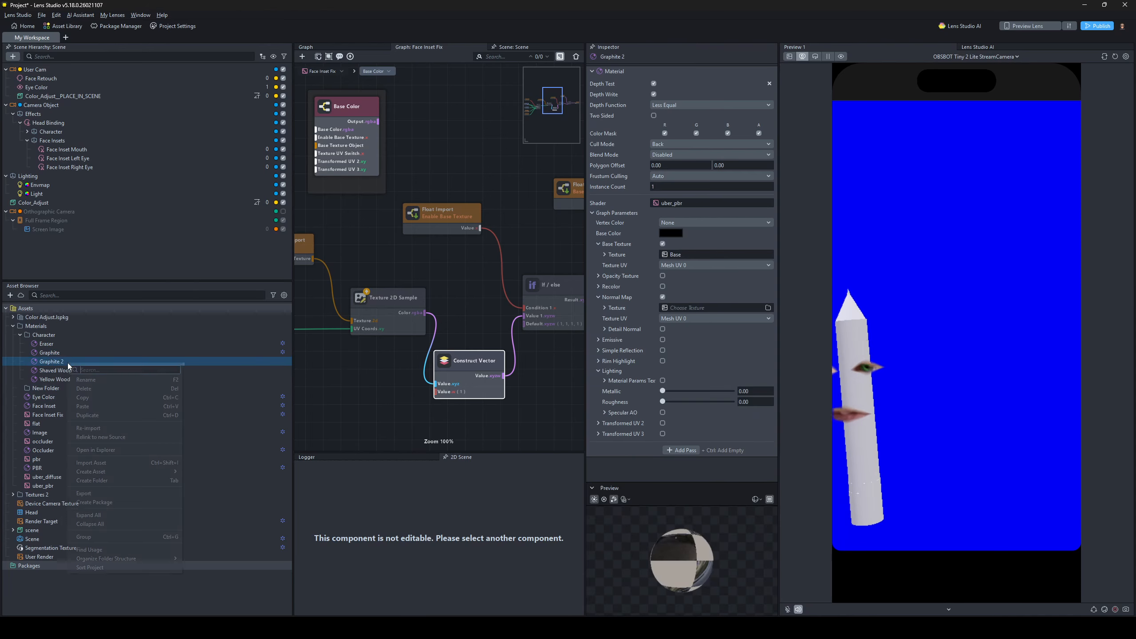
click(101, 387)
click(638, 322)
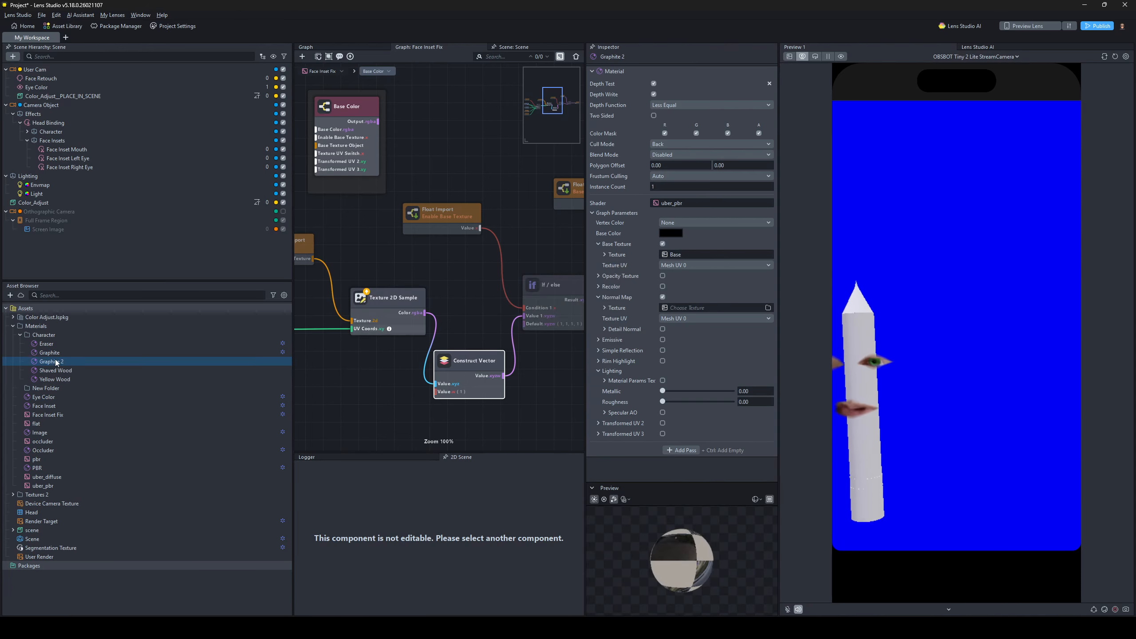
right_click(58, 362)
click(78, 376)
text(Sio)
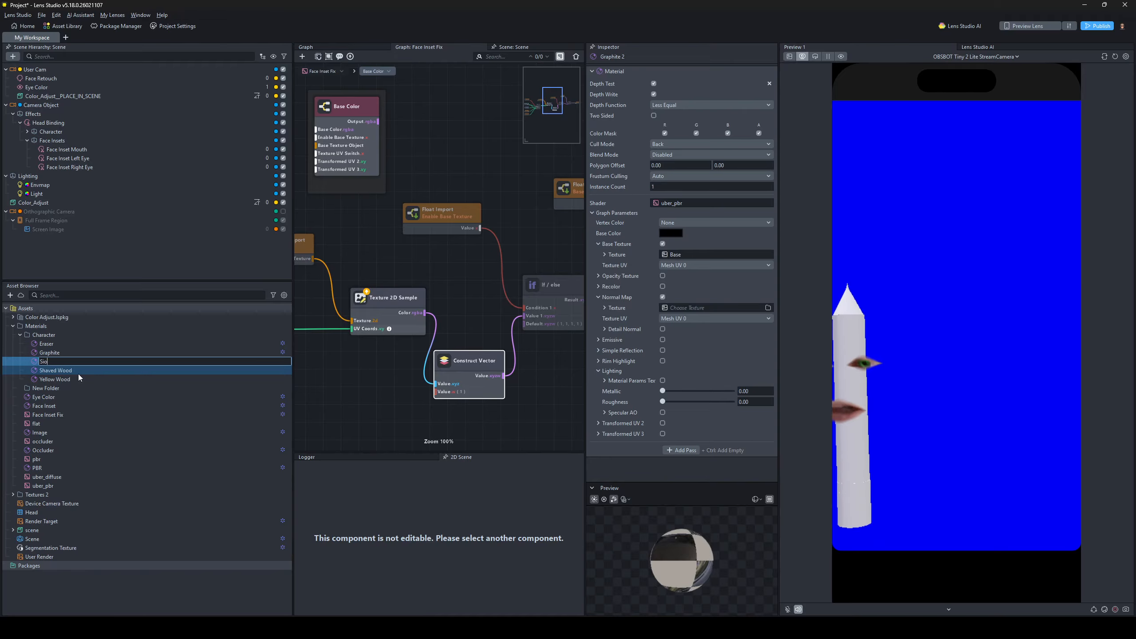
key(BackSpace)
text(lver)
key(Return)
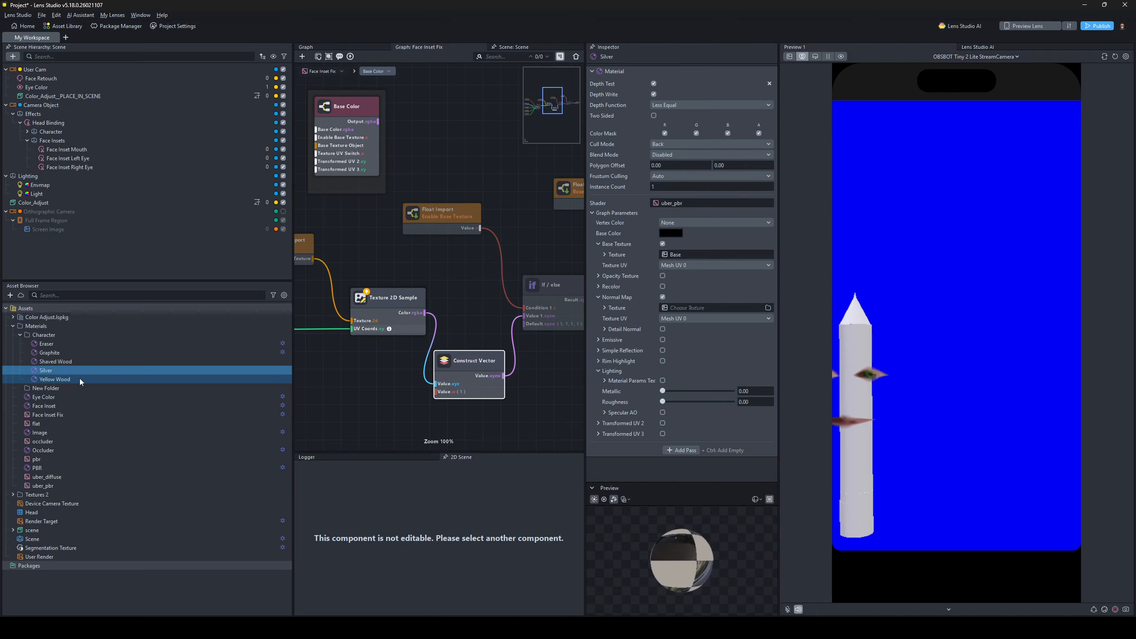
- Set the Shaved Wood material's base color to a pale cream
click(77, 361)
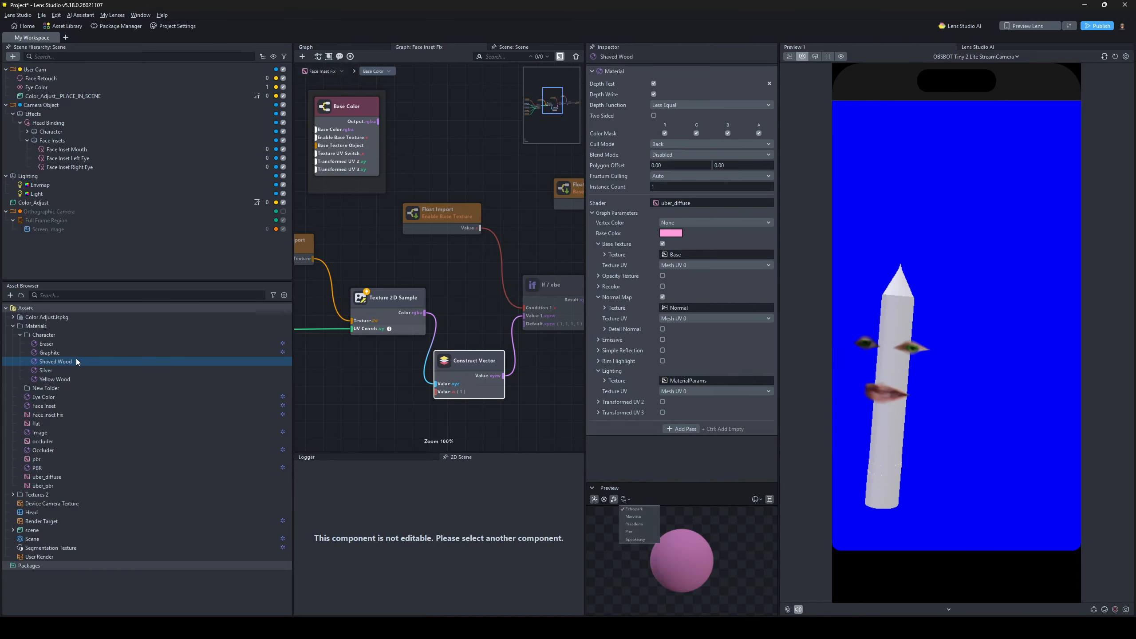
click(673, 236)
drag(649, 281, 648, 275)
click(641, 387)
- Set the Yellow Wood material's base color to bright yellow (red 252, green 255, blue 71)
click(54, 379)
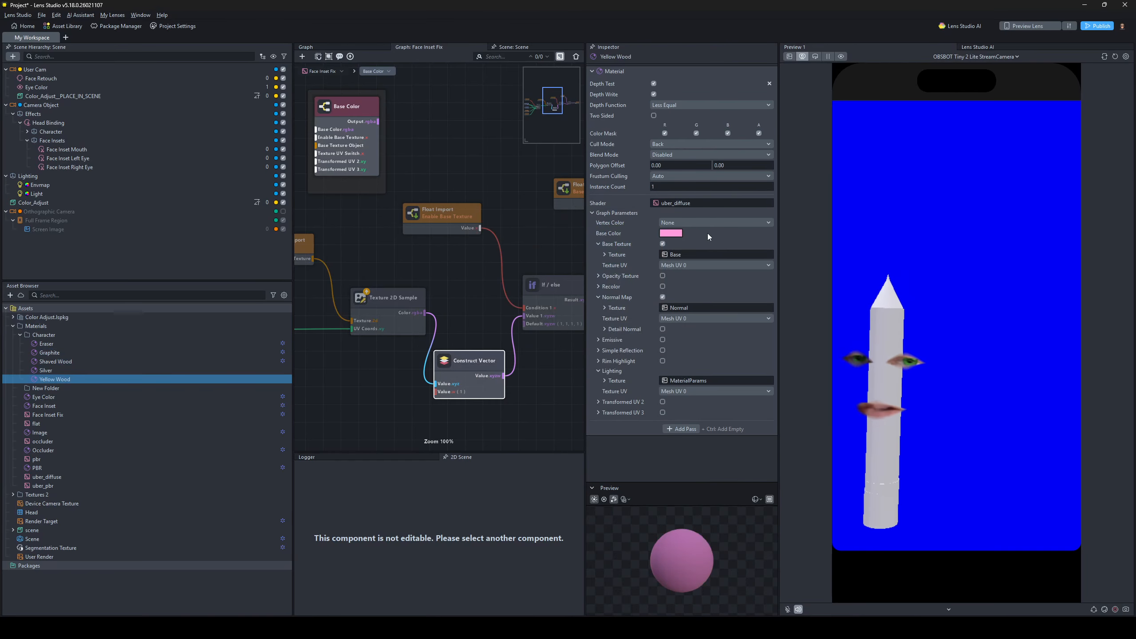
click(674, 233)
click(635, 251)
click(639, 251)
click(643, 388)
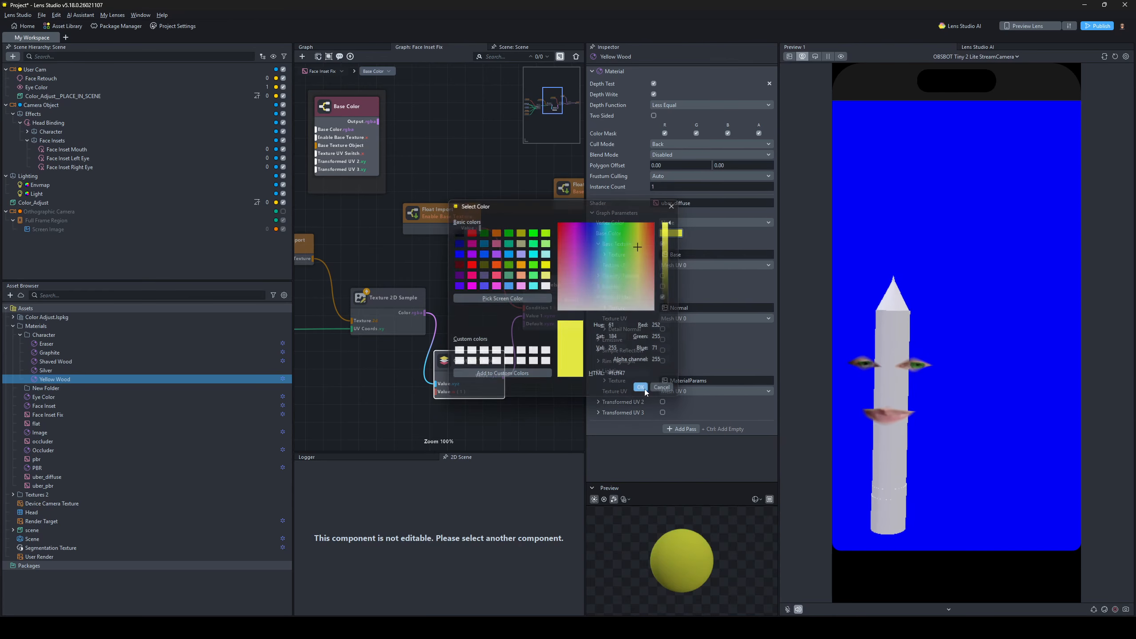
- Set the Silver material's base color to mid grey #909090
click(79, 370)
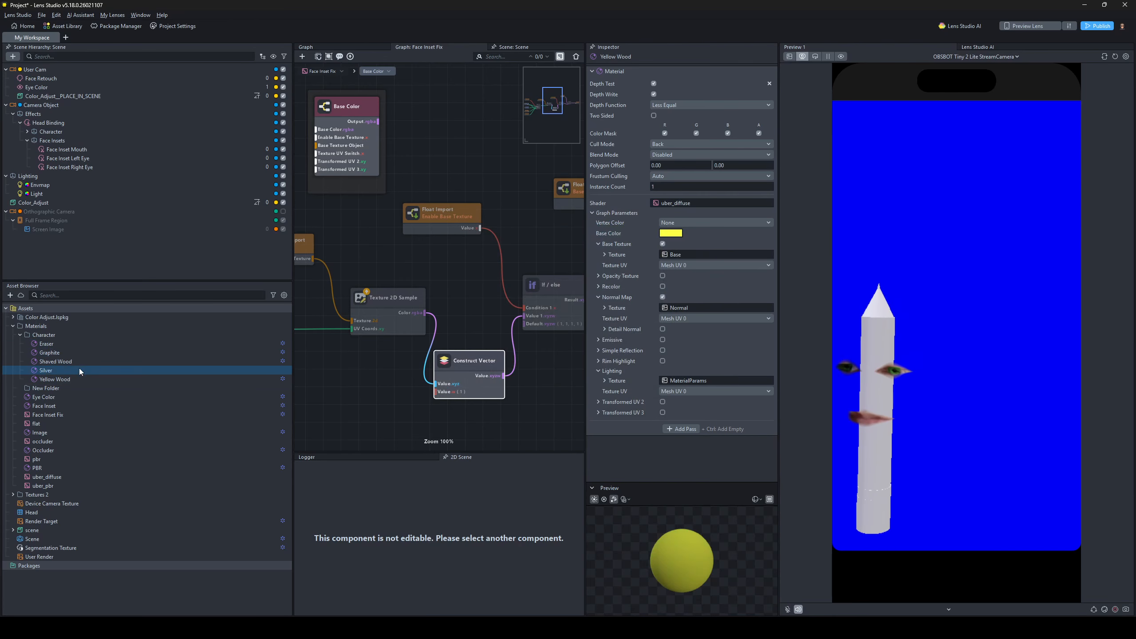
click(681, 230)
drag(665, 233, 664, 258)
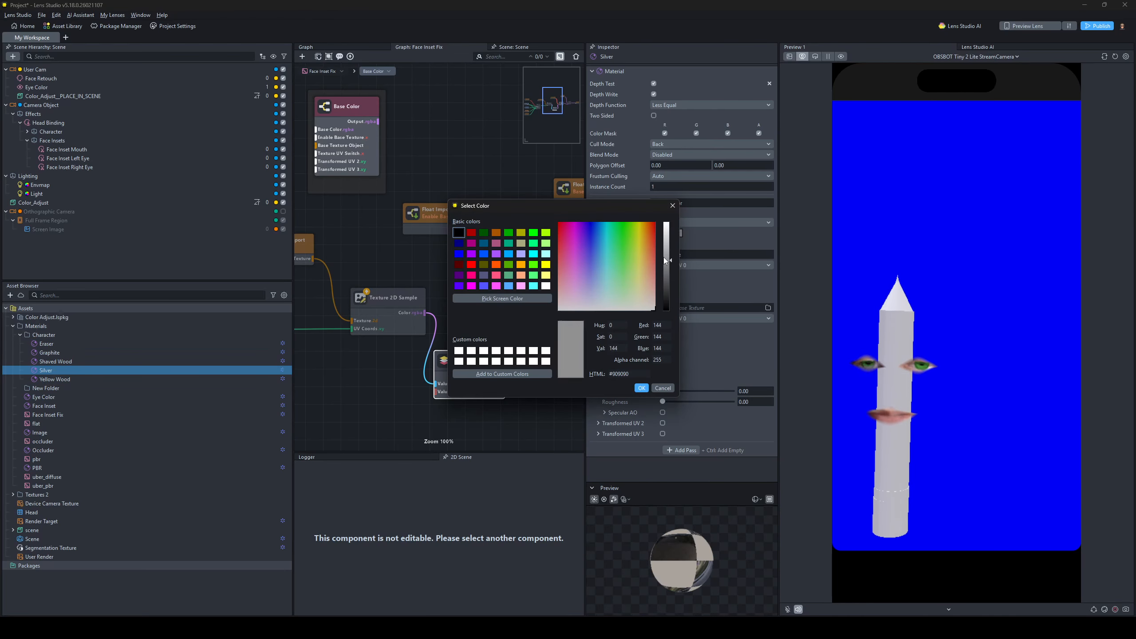
click(641, 388)
- Disable Base Texture and Normal Map together on all five Character materials, from Eraser through Yellow Wood
click(46, 343)
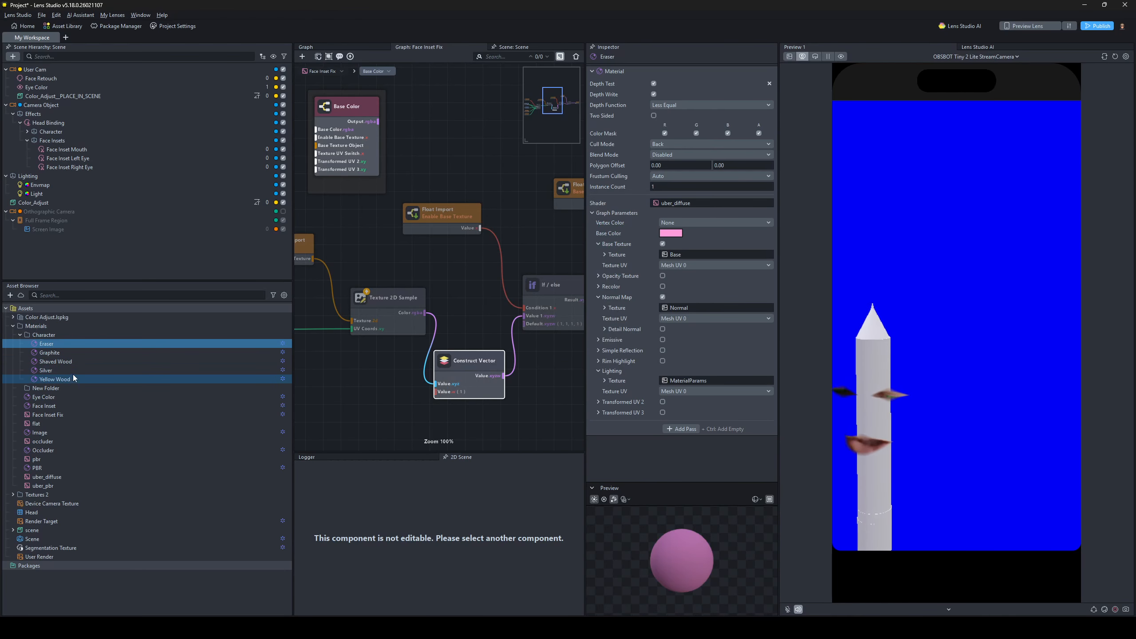
shift+click(74, 375)
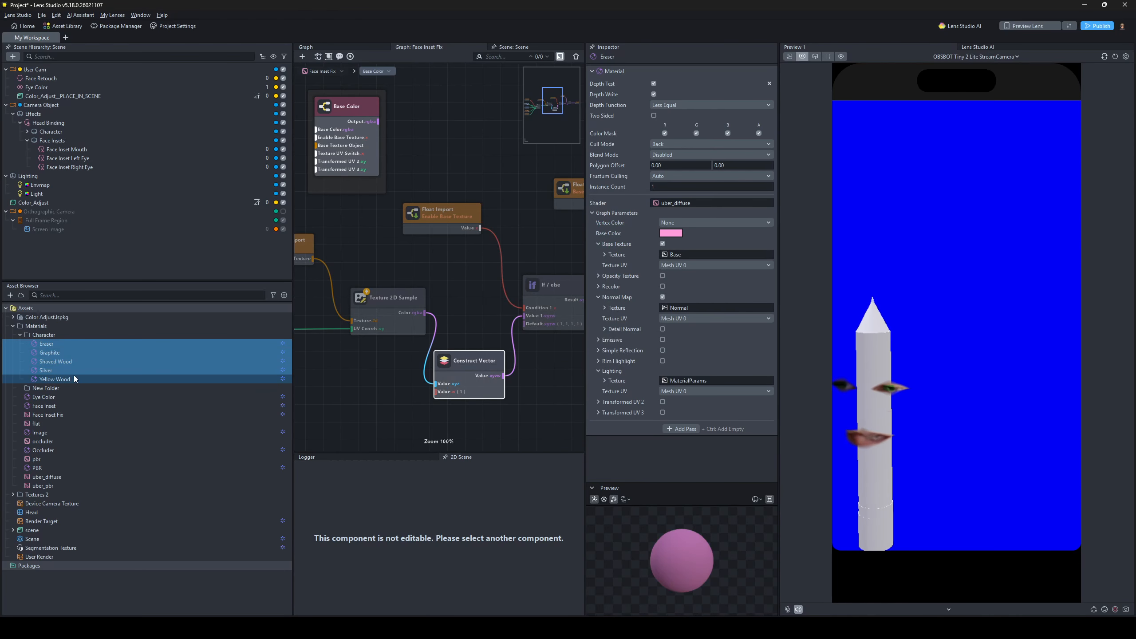
click(663, 244)
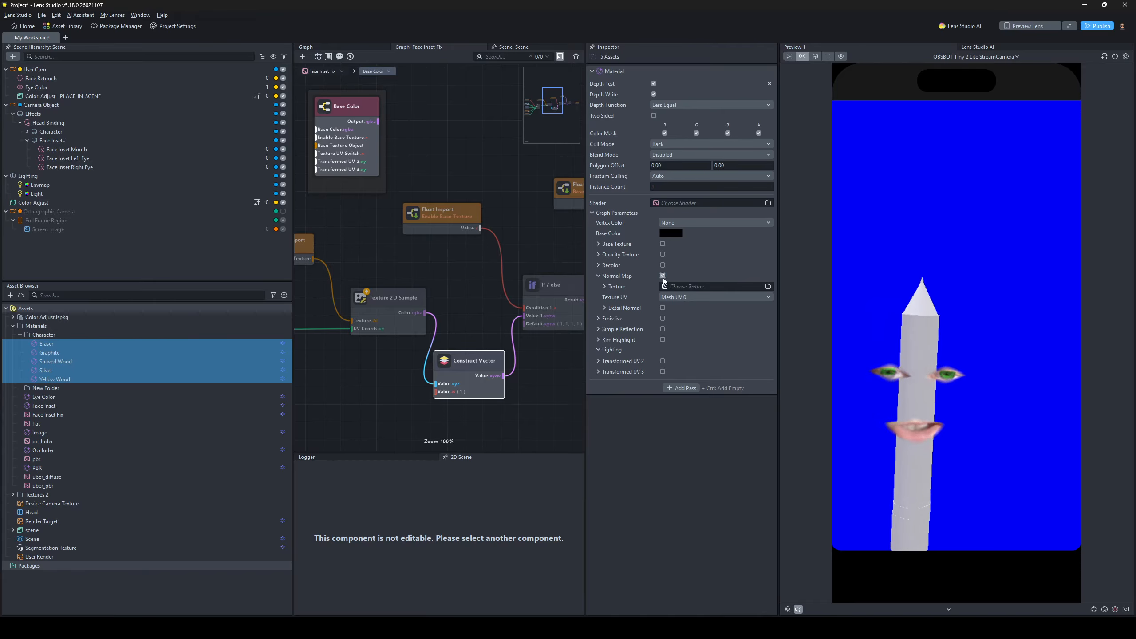
click(663, 276)
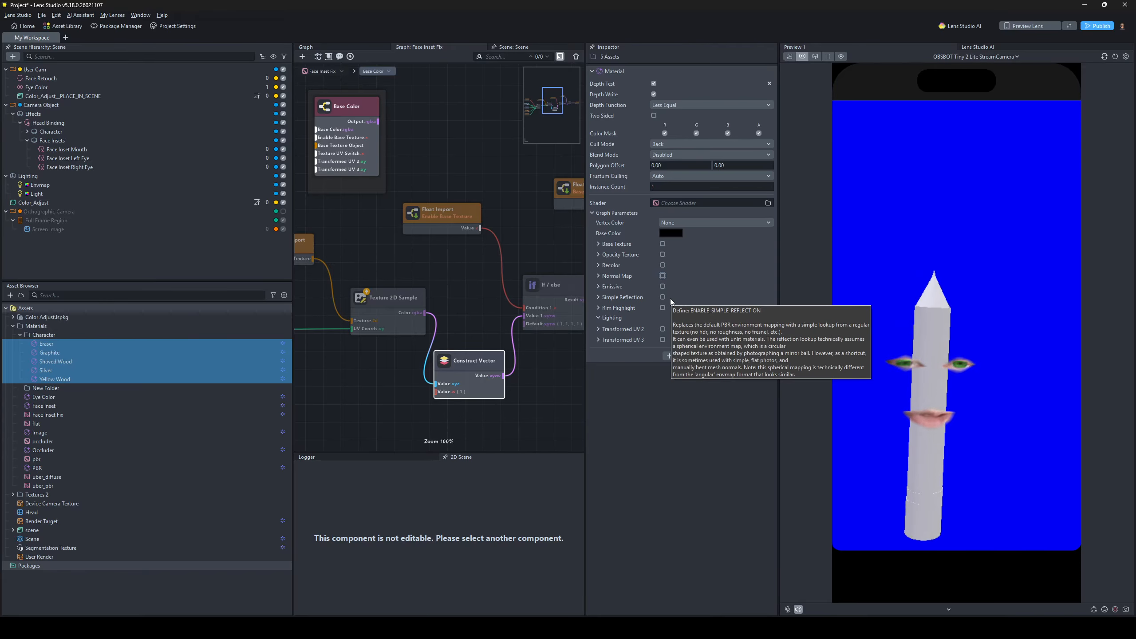
click(100, 345)
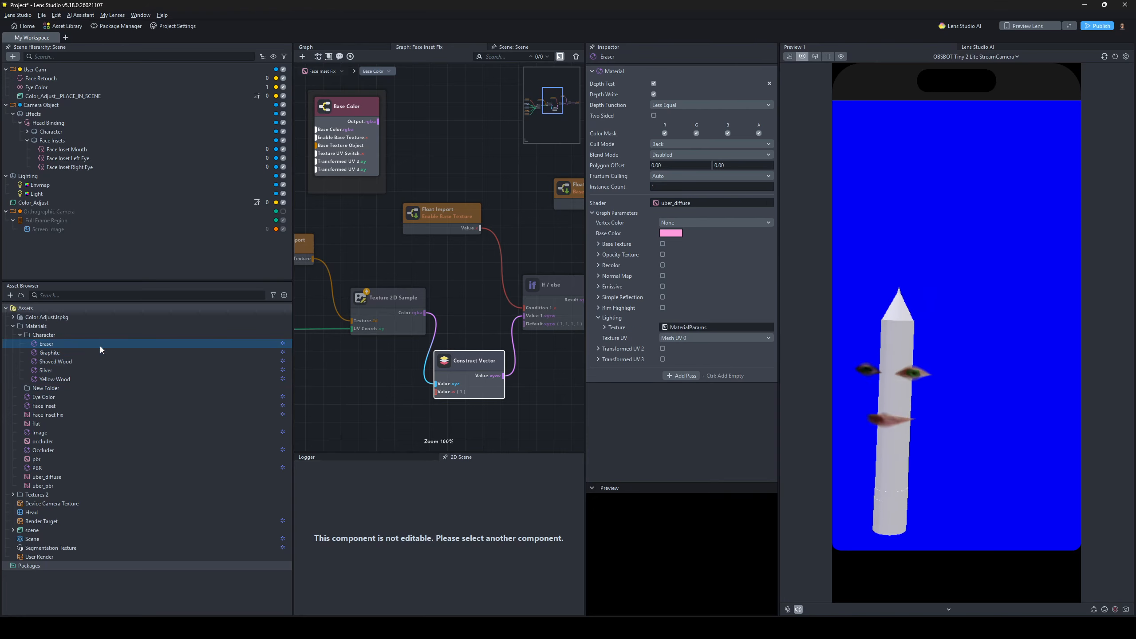
click(99, 345)
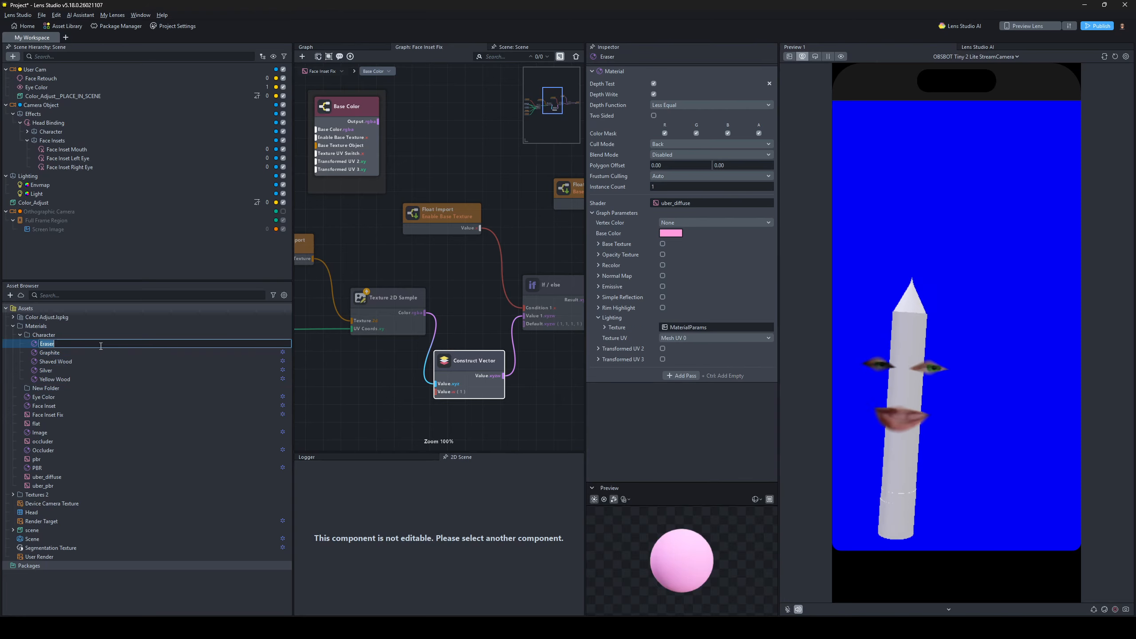
- Expand the Character's mesh groups and replace the material of the pencil body, Object_5, with Yellow Wood
click(26, 131)
click(513, 48)
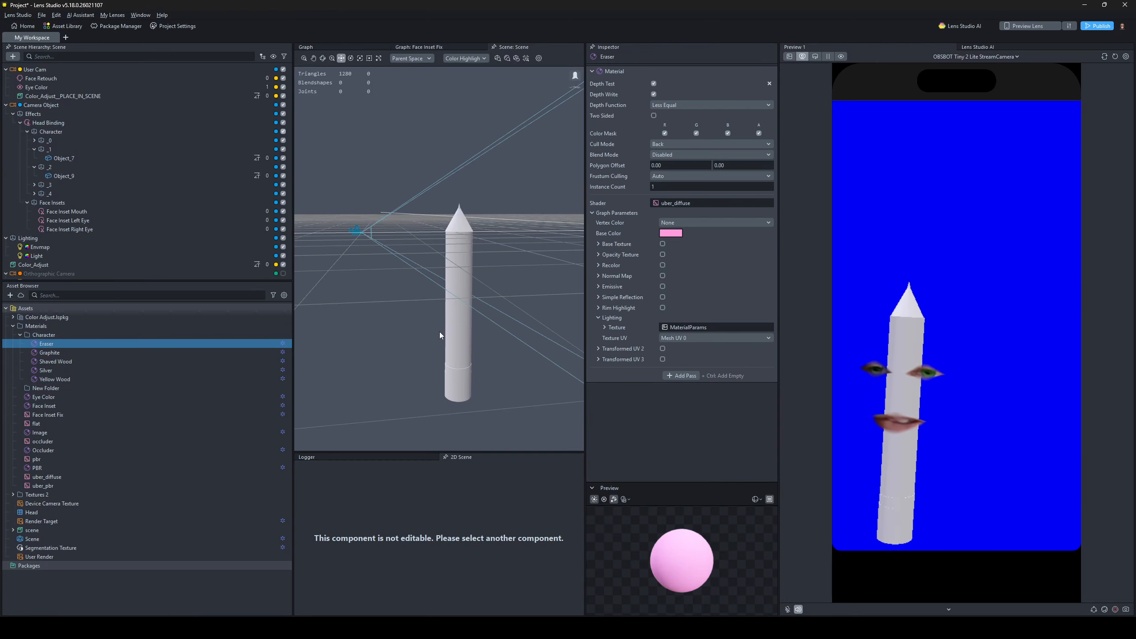
click(34, 141)
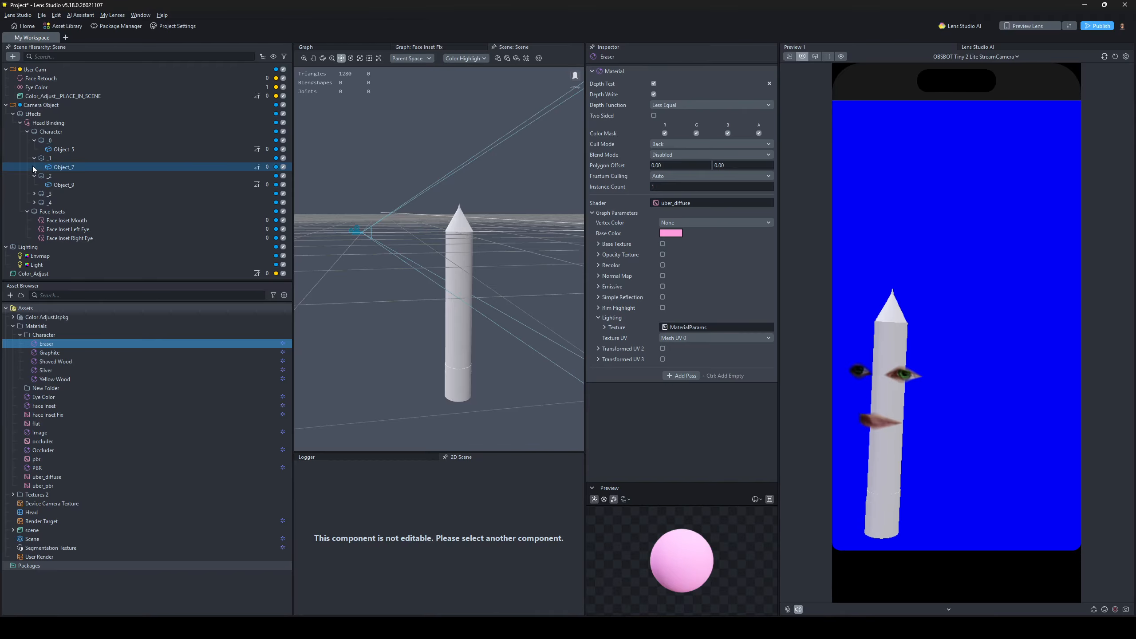
click(33, 203)
click(34, 194)
click(64, 150)
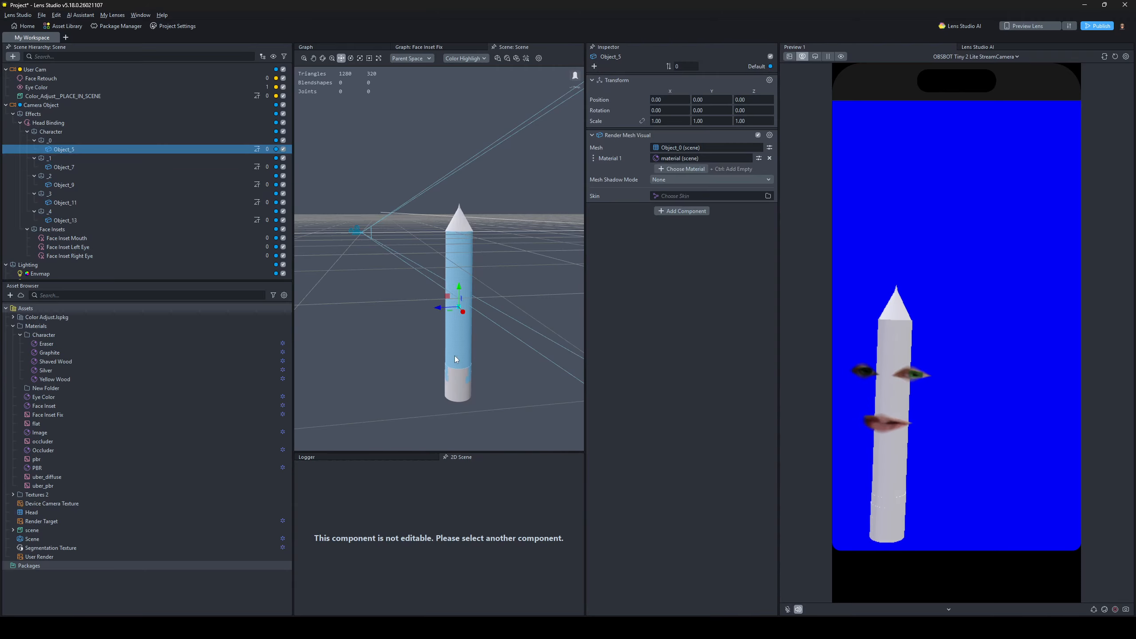
middle_drag(455, 355, 394, 335)
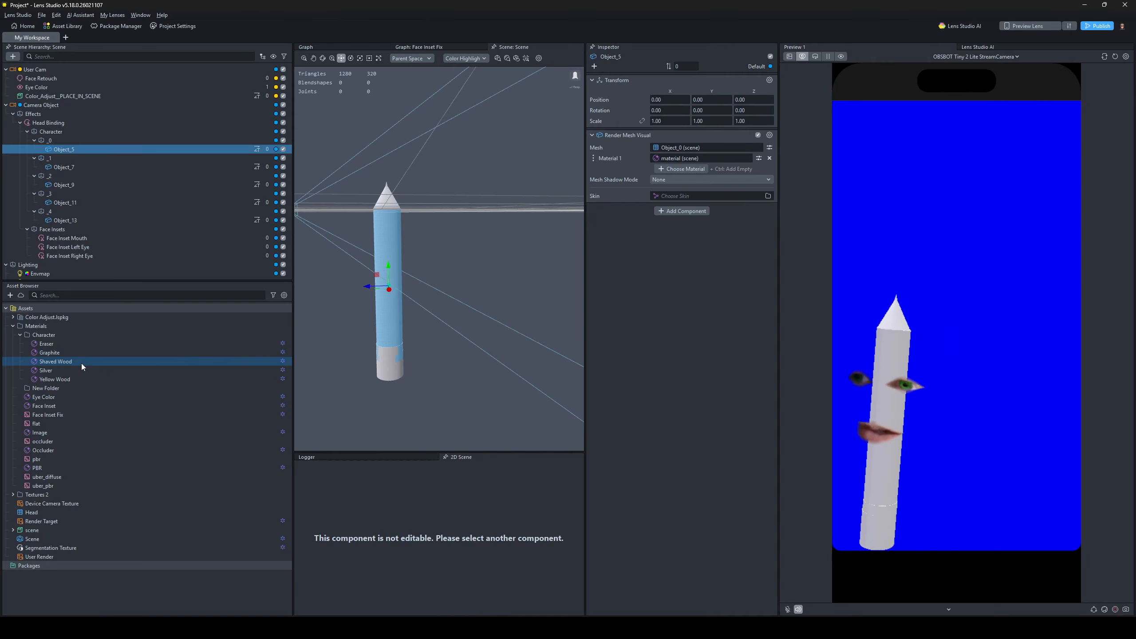
drag(75, 377, 704, 159)
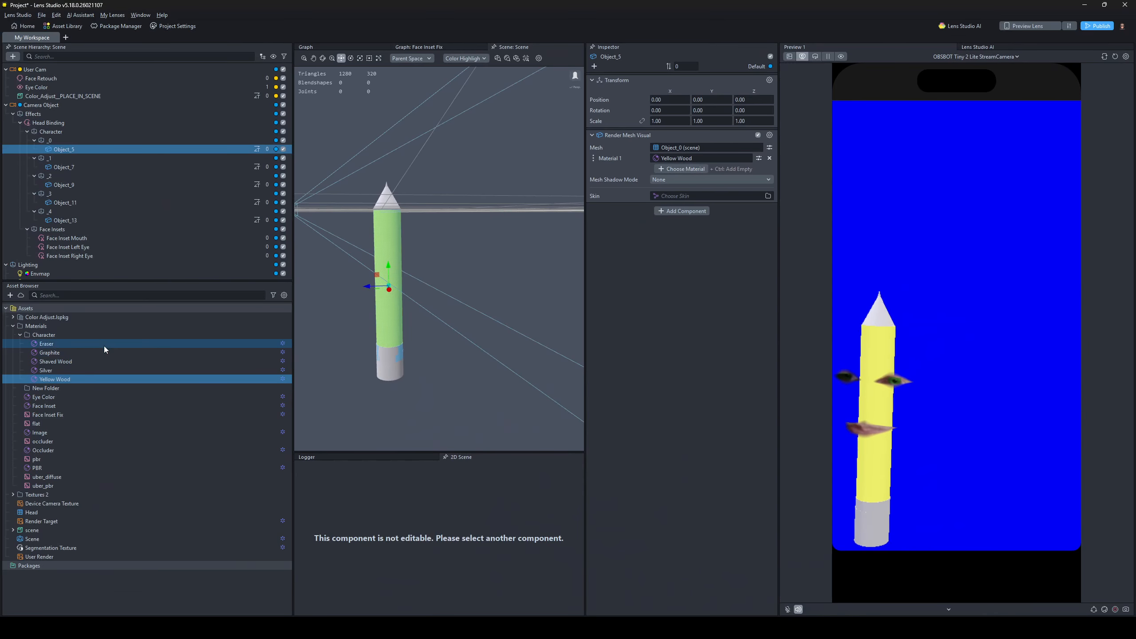
- Assign the Eraser material to the pencil's eraser end, Object_7, and the Silver material to the band above it, Object_9
click(64, 167)
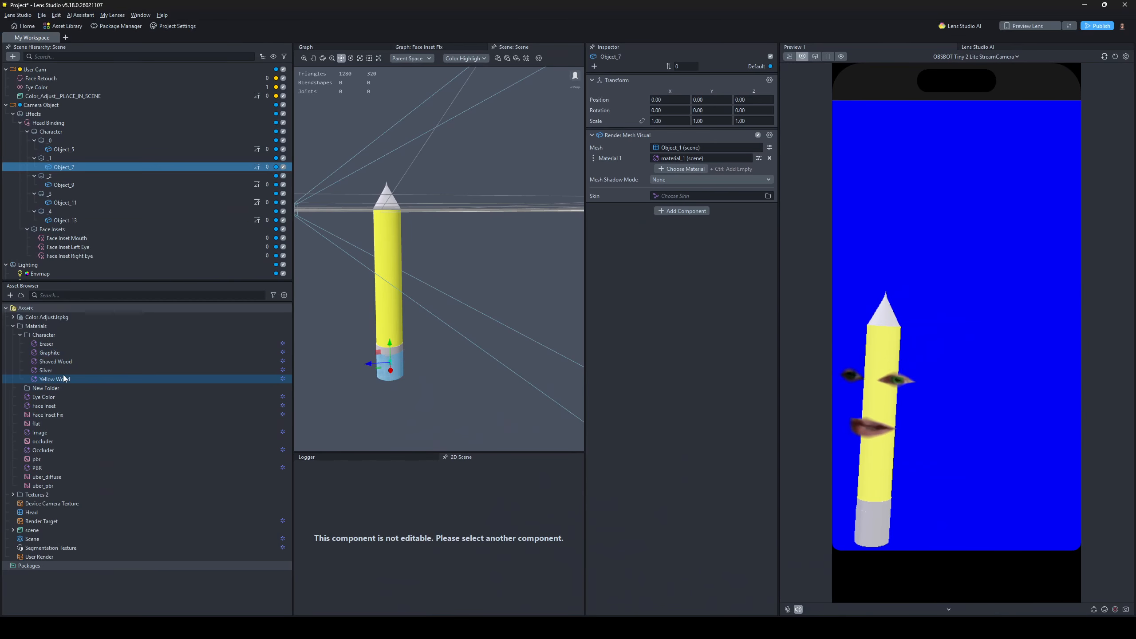
drag(46, 343, 781, 192)
drag(737, 159, 737, 160)
click(64, 185)
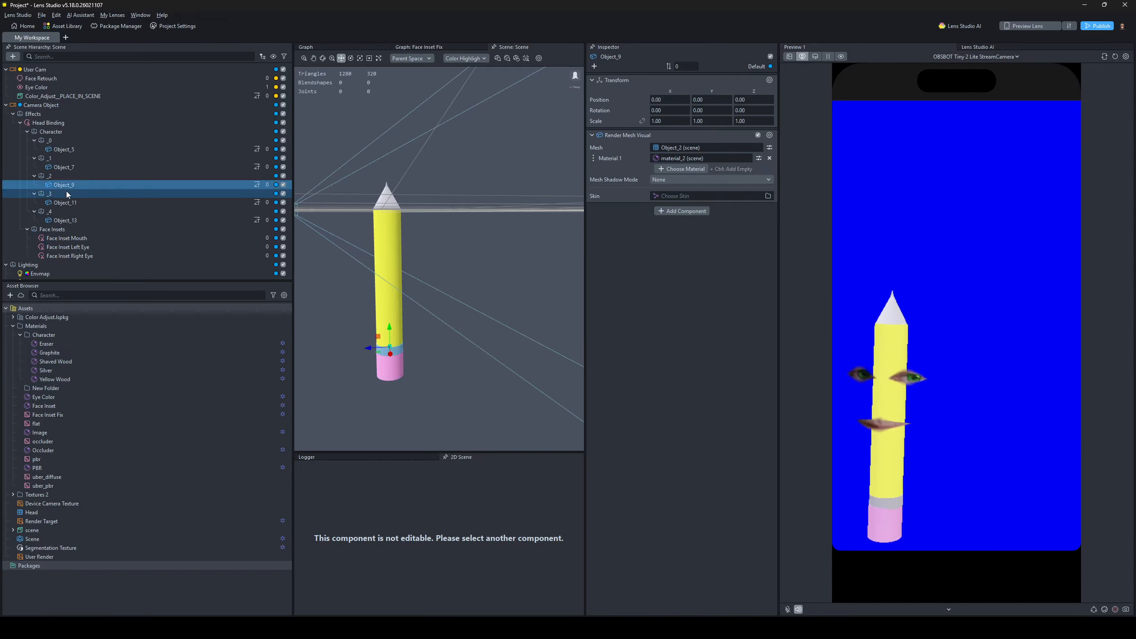
drag(45, 370, 721, 202)
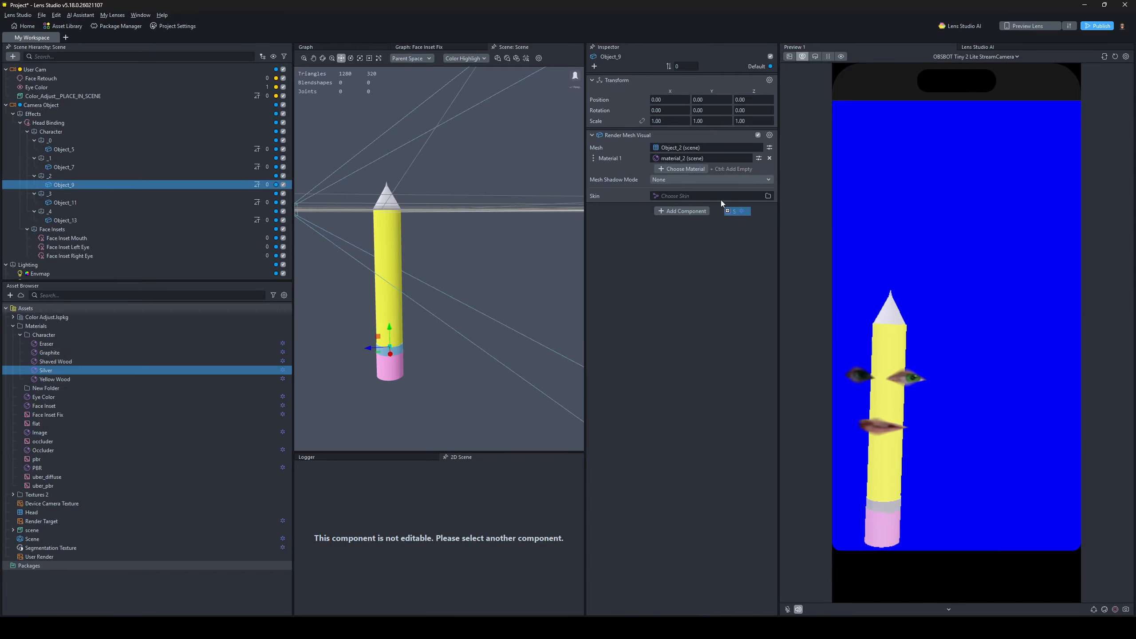
drag(719, 160, 719, 160)
- Assign the Shaved Wood material to the sharpened cone, Object_11, and the Graphite material to the pencil point, Object_13
click(60, 202)
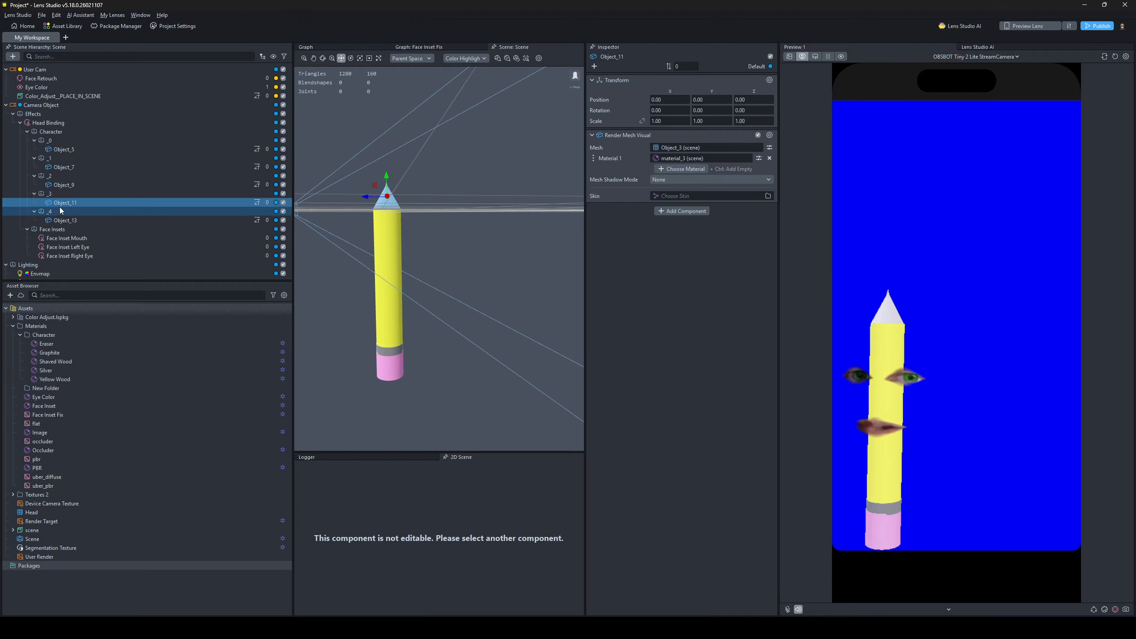
drag(58, 361, 728, 165)
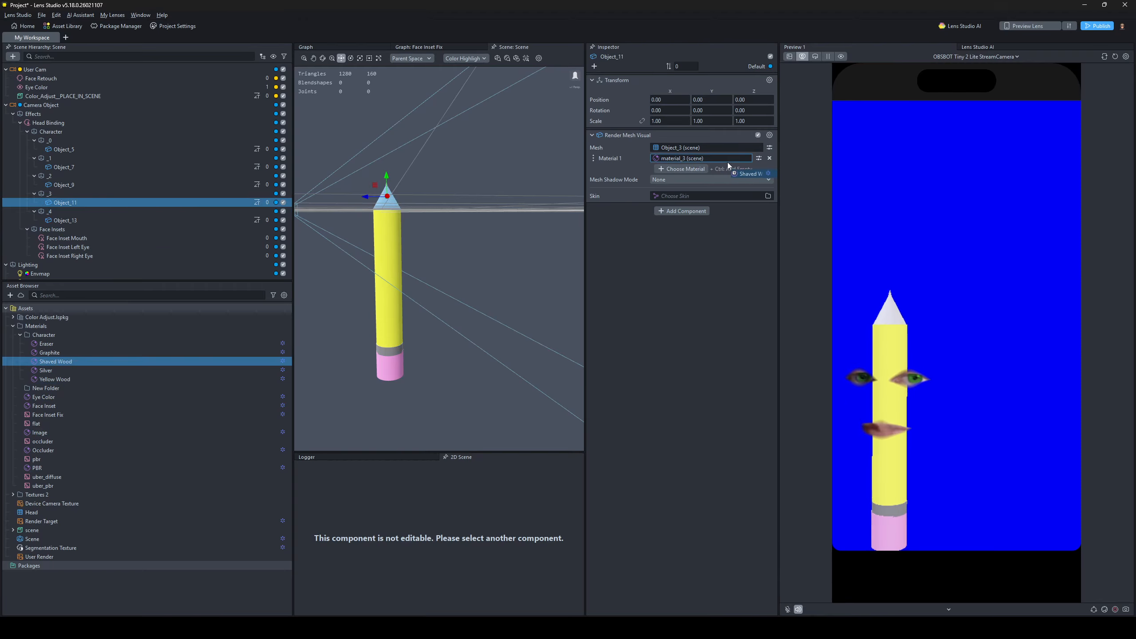
click(126, 220)
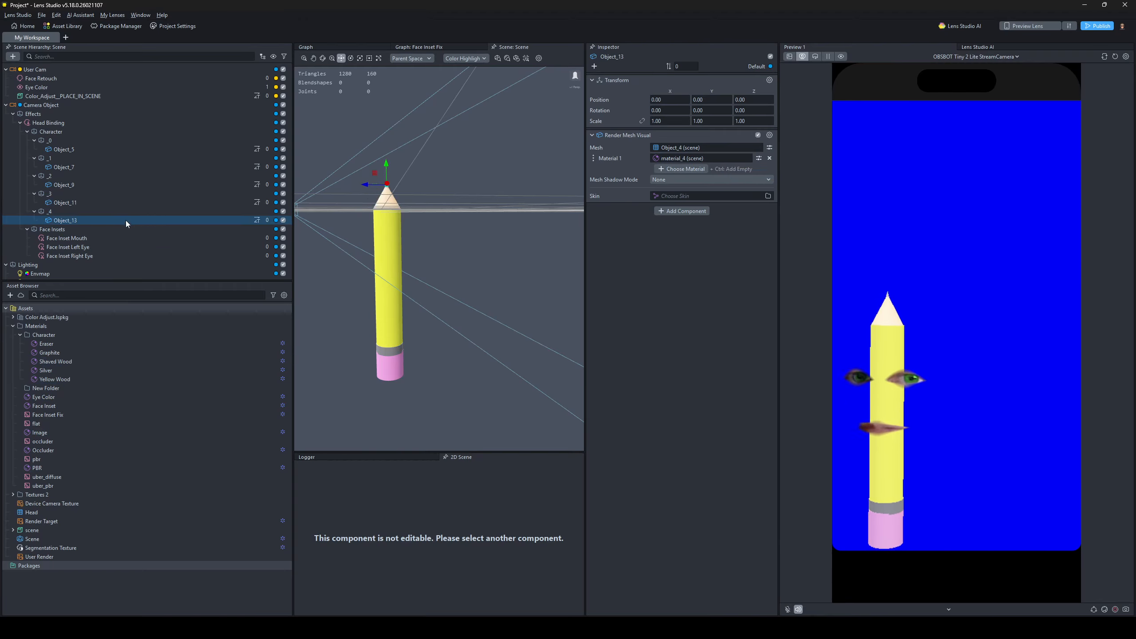
click(71, 380)
click(68, 363)
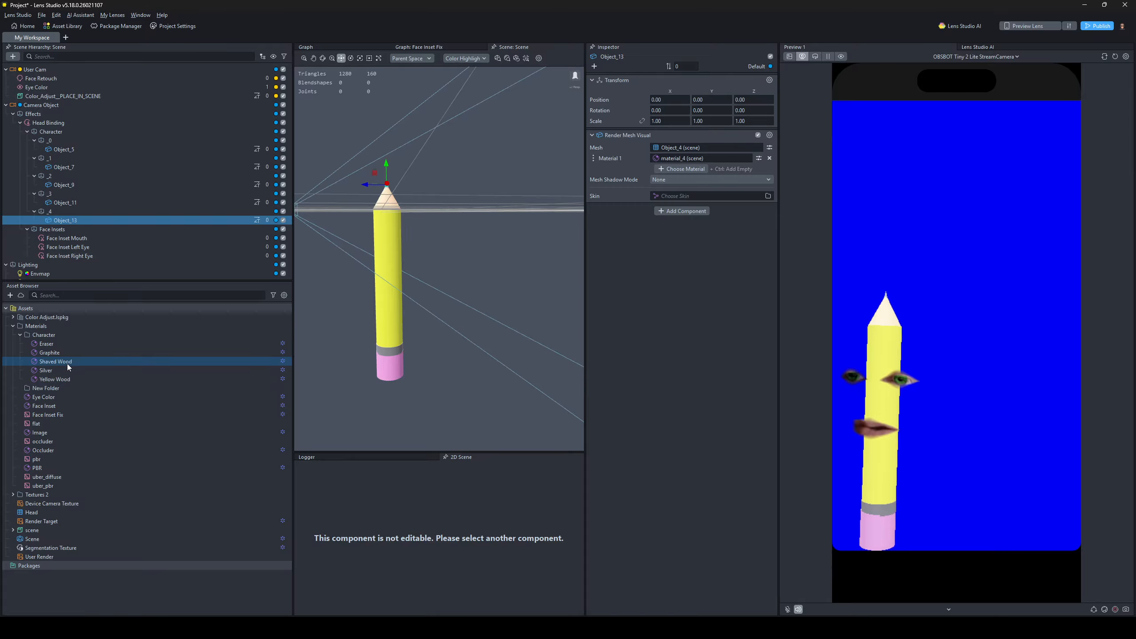
drag(67, 353, 709, 198)
drag(719, 156, 719, 157)
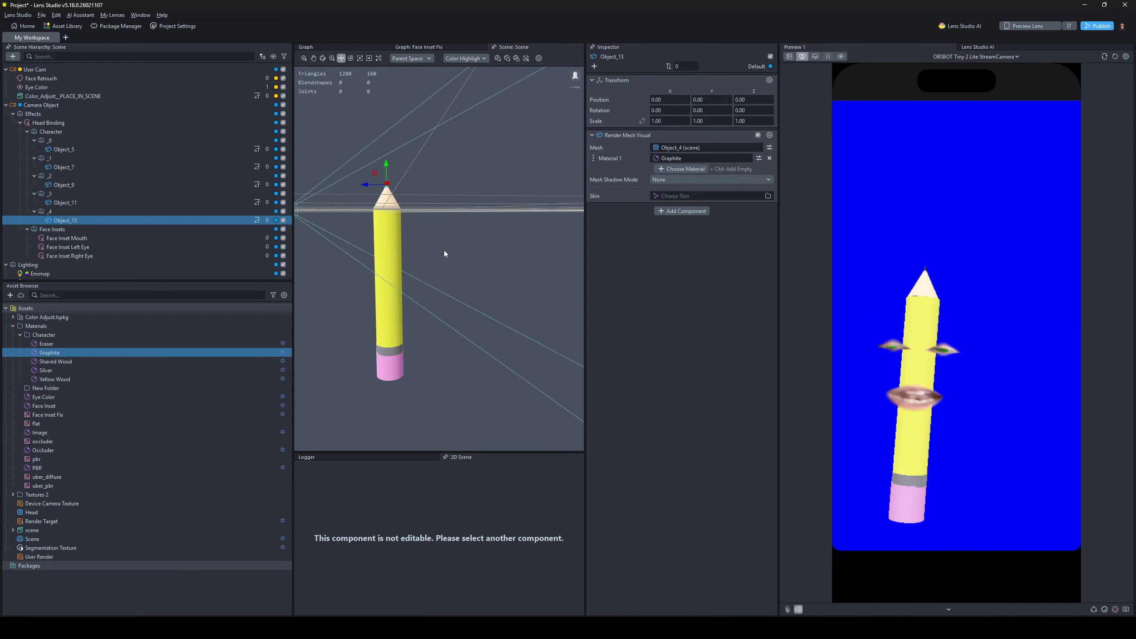
- Delete the separate root-level Color_Adjust object below Lighting from the scene
scroll(122, 172, down, 1)
click(103, 248)
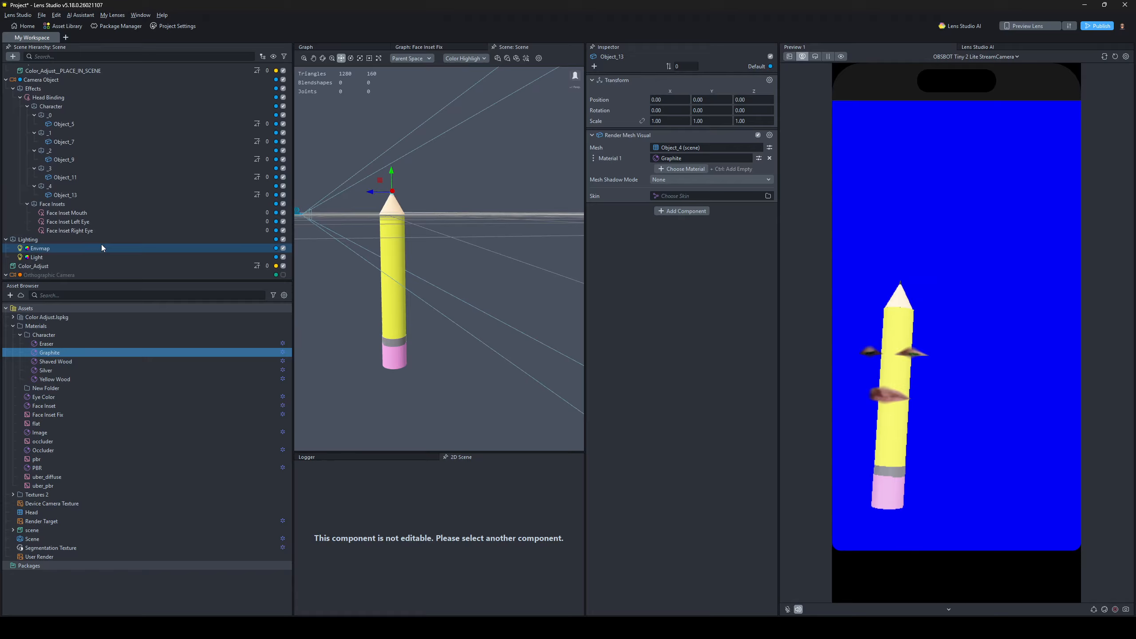
click(85, 265)
right_click(85, 265)
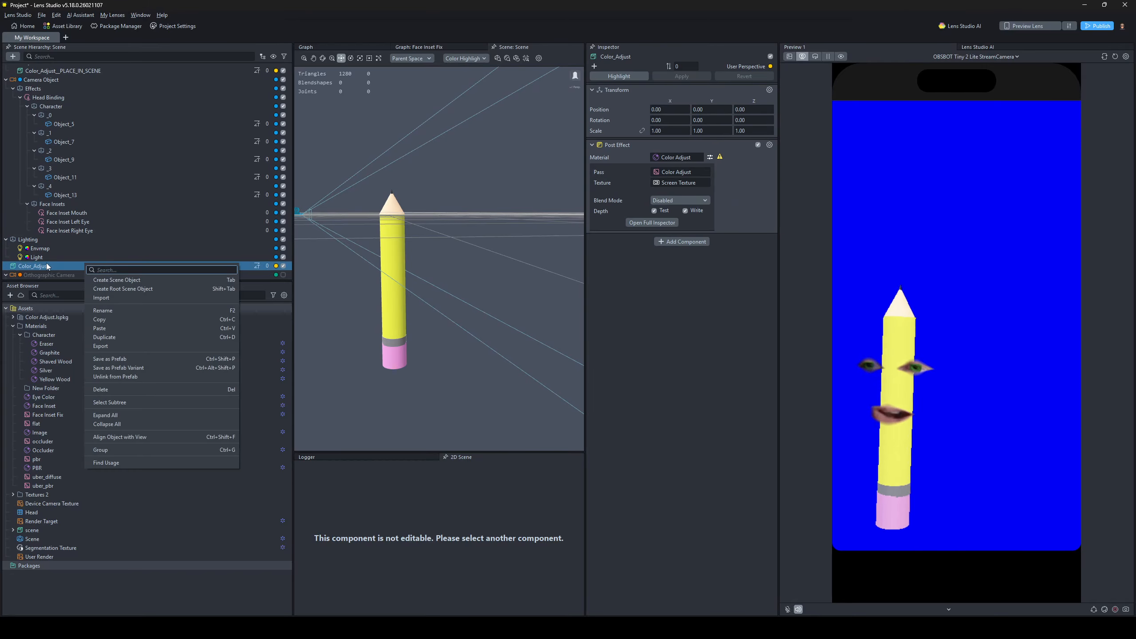
click(46, 267)
click(20, 259)
right_click(36, 268)
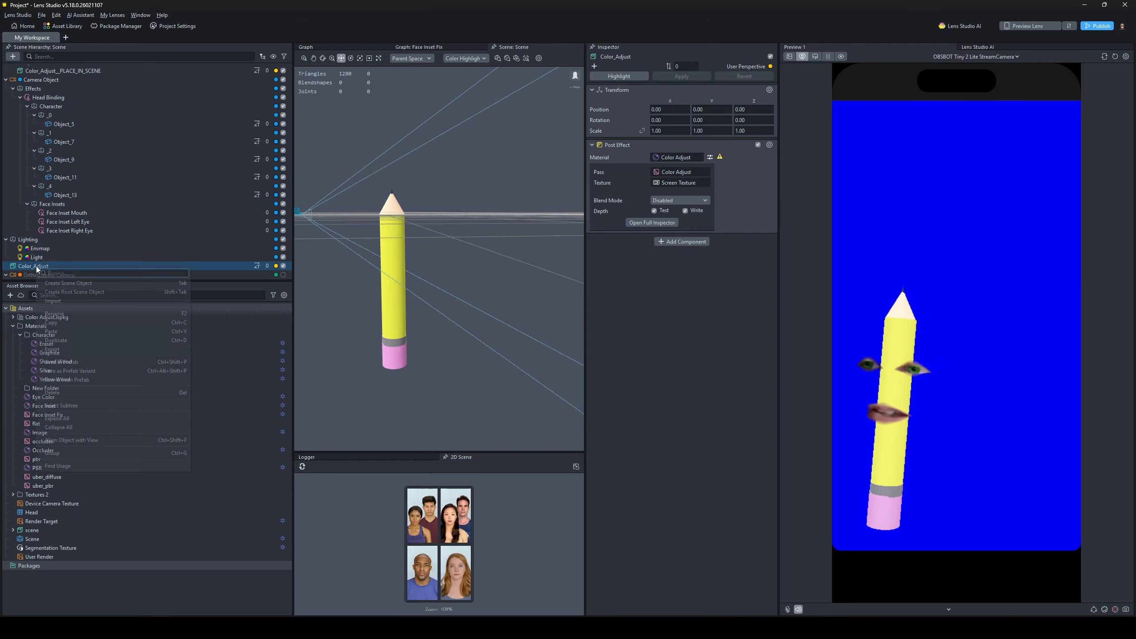
click(72, 393)
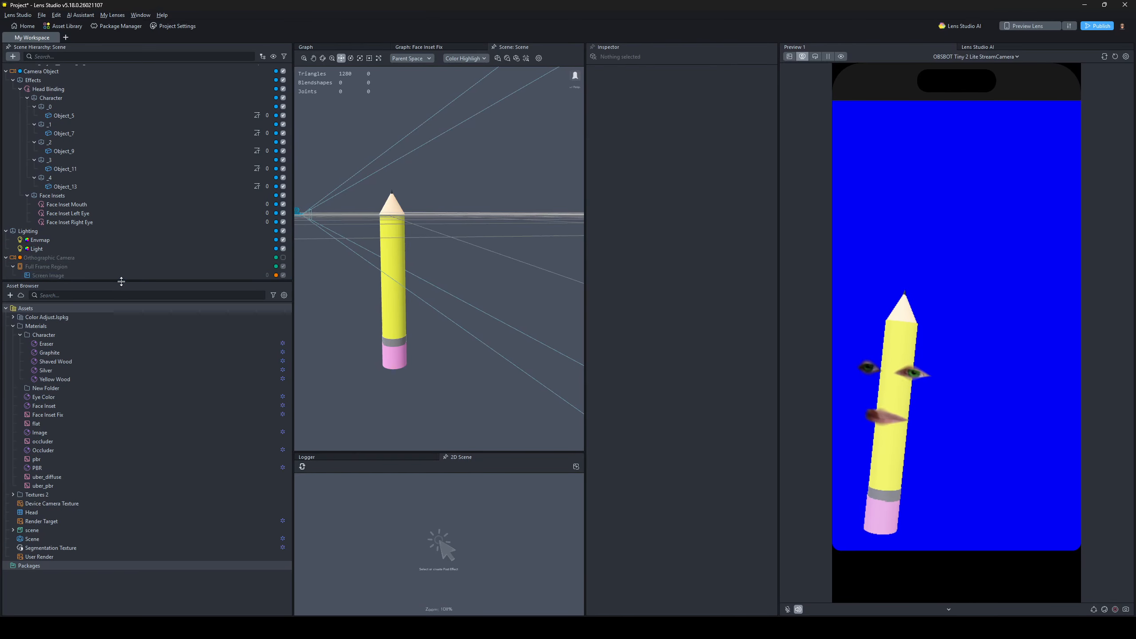
- Set the Envmap light's rotation to 0 and the directional Light's intensity to 1.00
drag(121, 282, 121, 420)
click(66, 220)
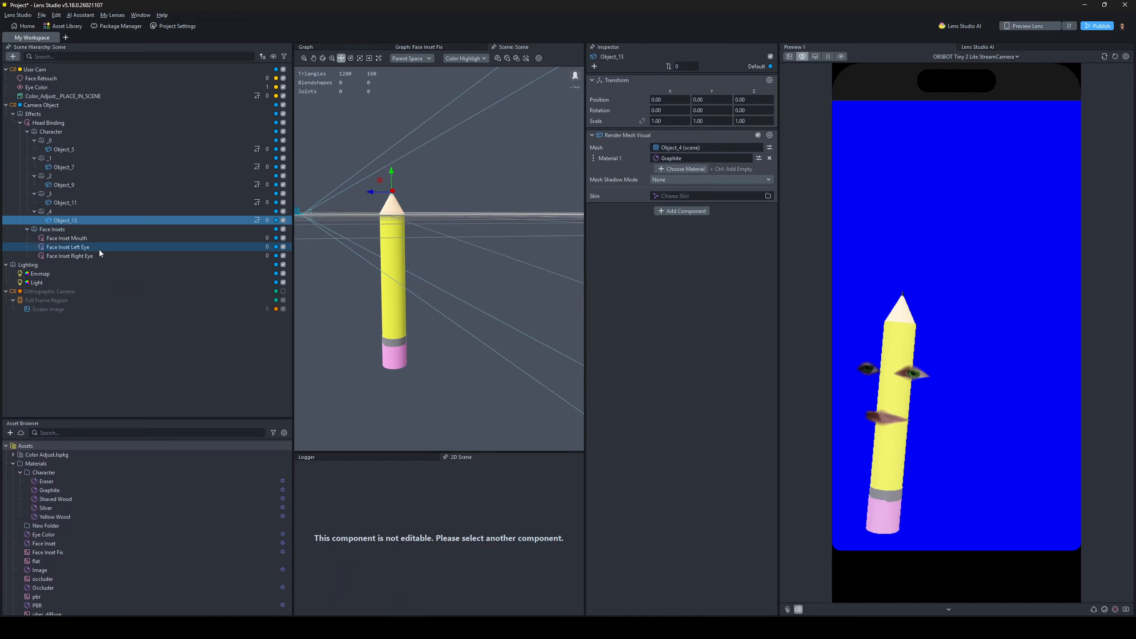
click(40, 274)
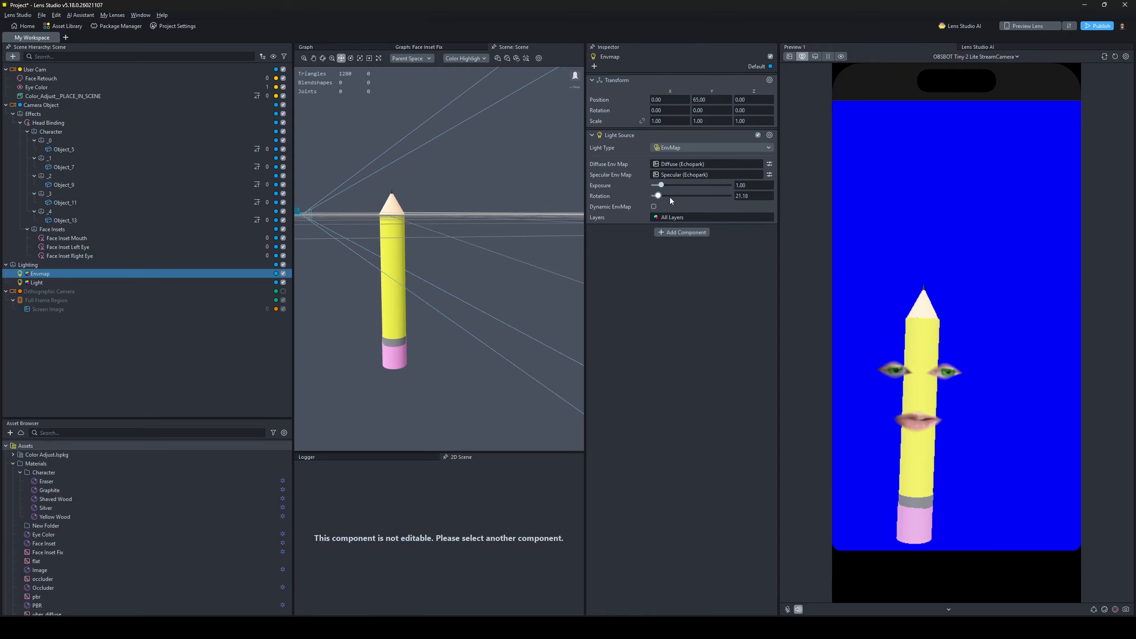
drag(670, 201, 533, 220)
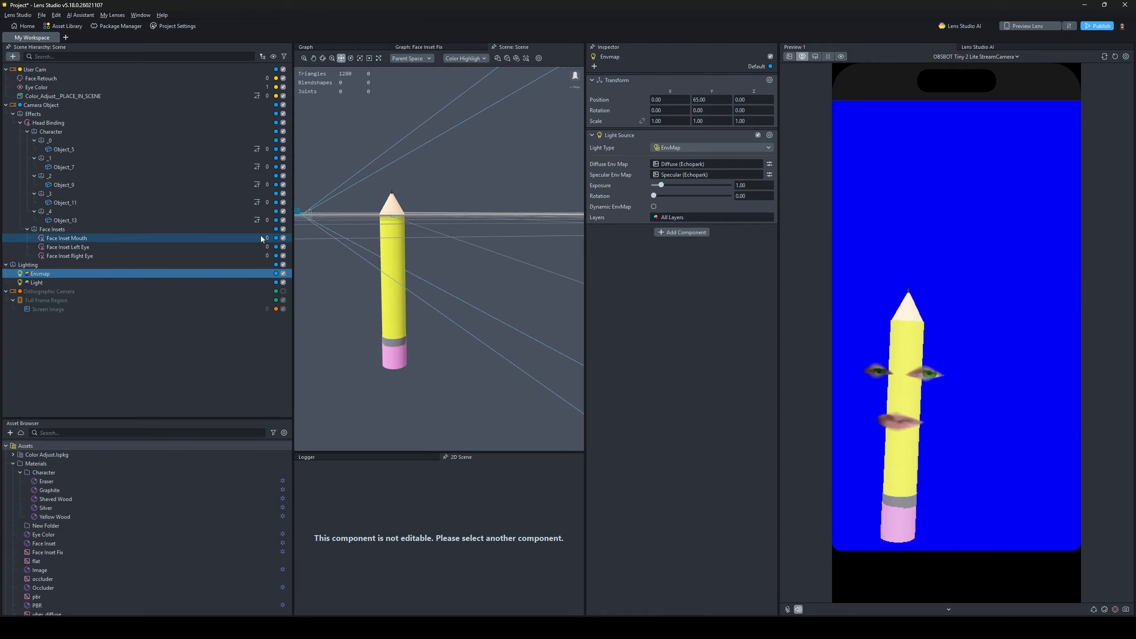
click(235, 282)
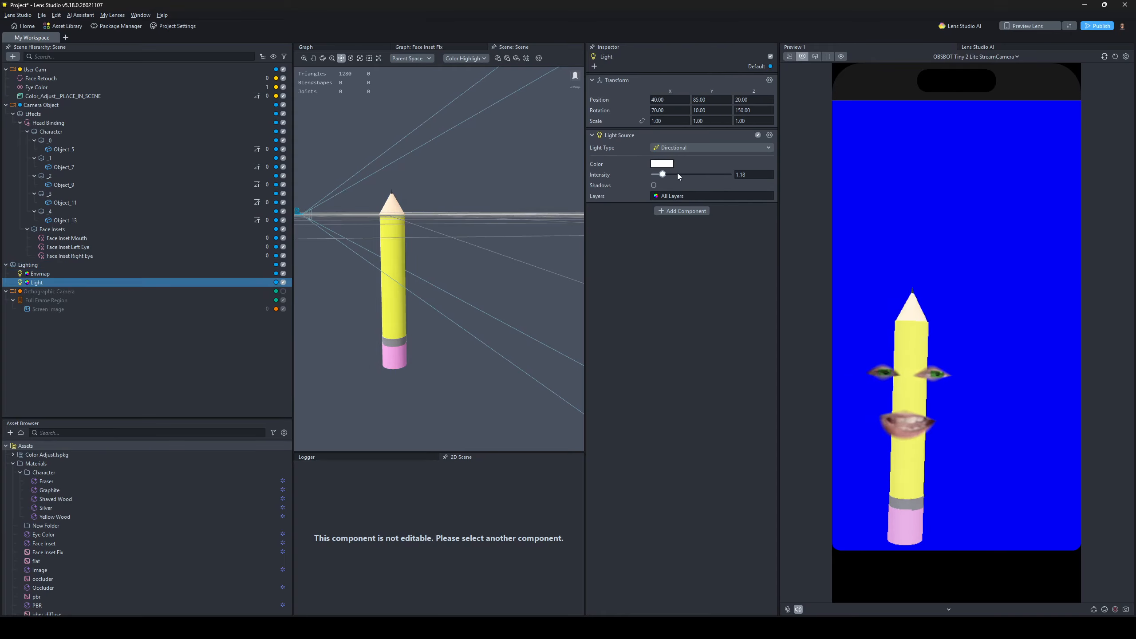
mouse_move(678, 176)
mouse_down()
mouse_move(650, 182)
mouse_move(661, 184)
mouse_up()
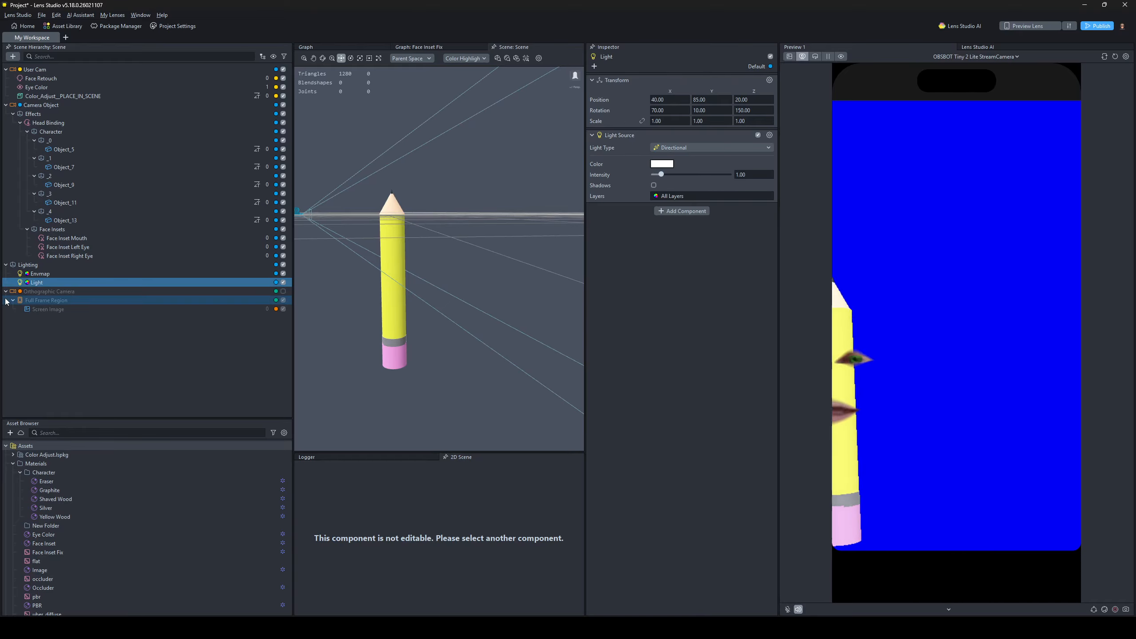
- Enable an inverted Rim Highlight on all five Character materials together, with intensity 0.38 and exponent 0.32
drag(116, 420, 115, 338)
click(47, 406)
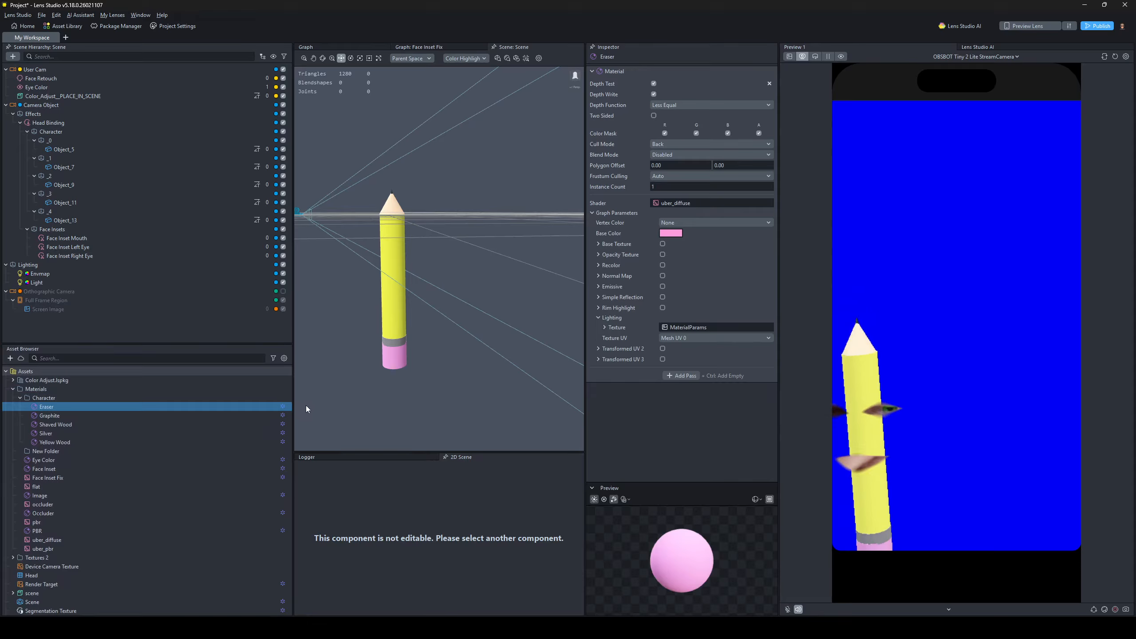
shift+click(110, 441)
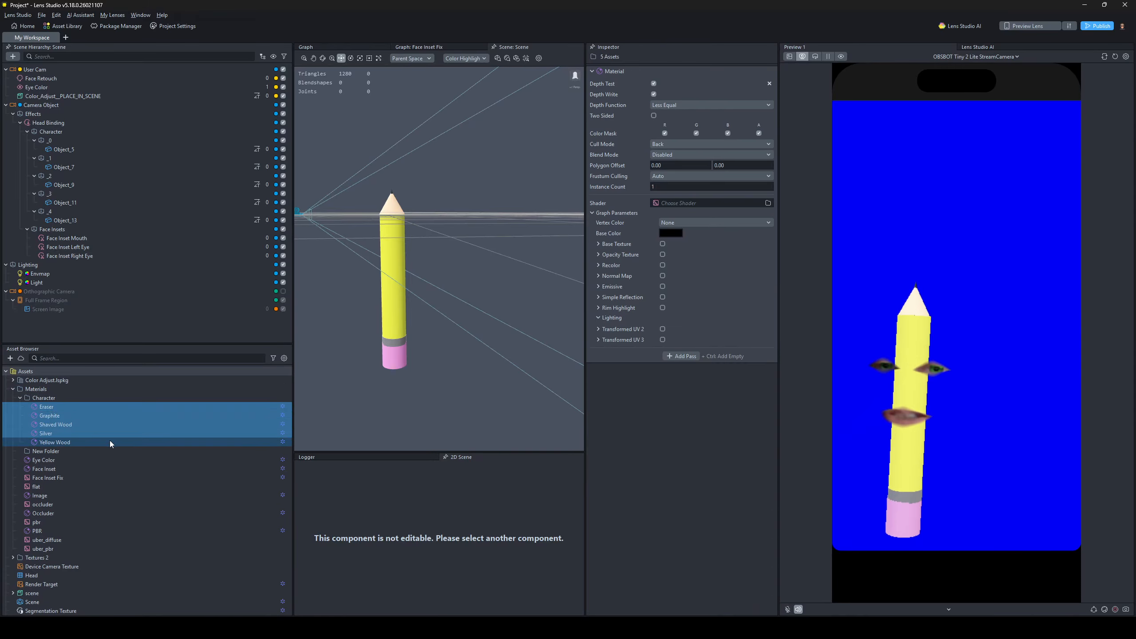
click(663, 308)
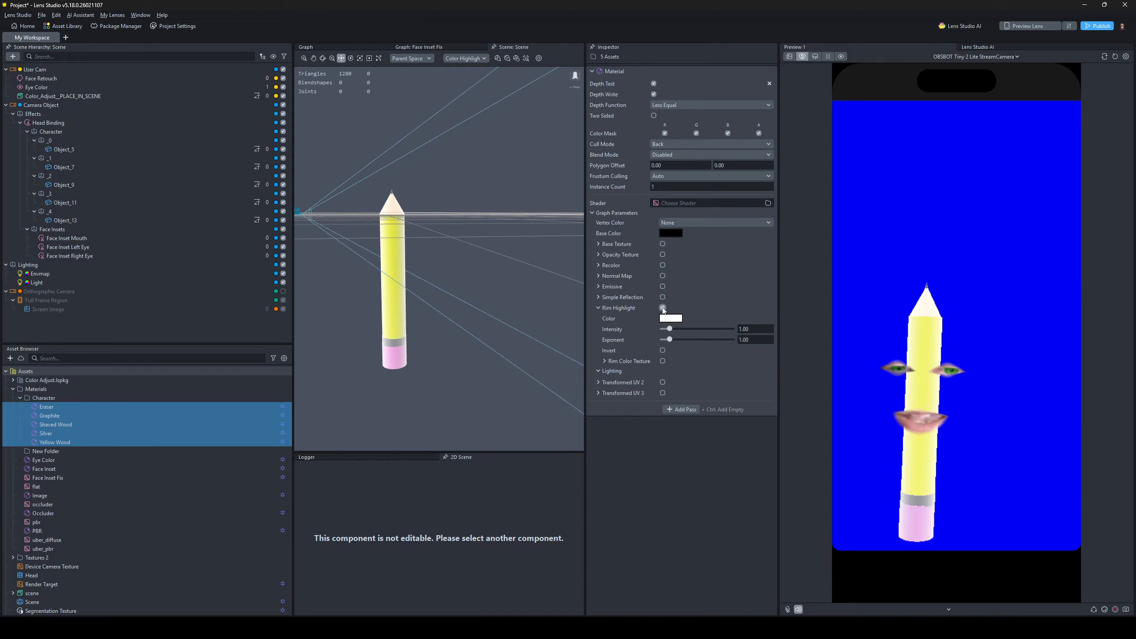
click(663, 351)
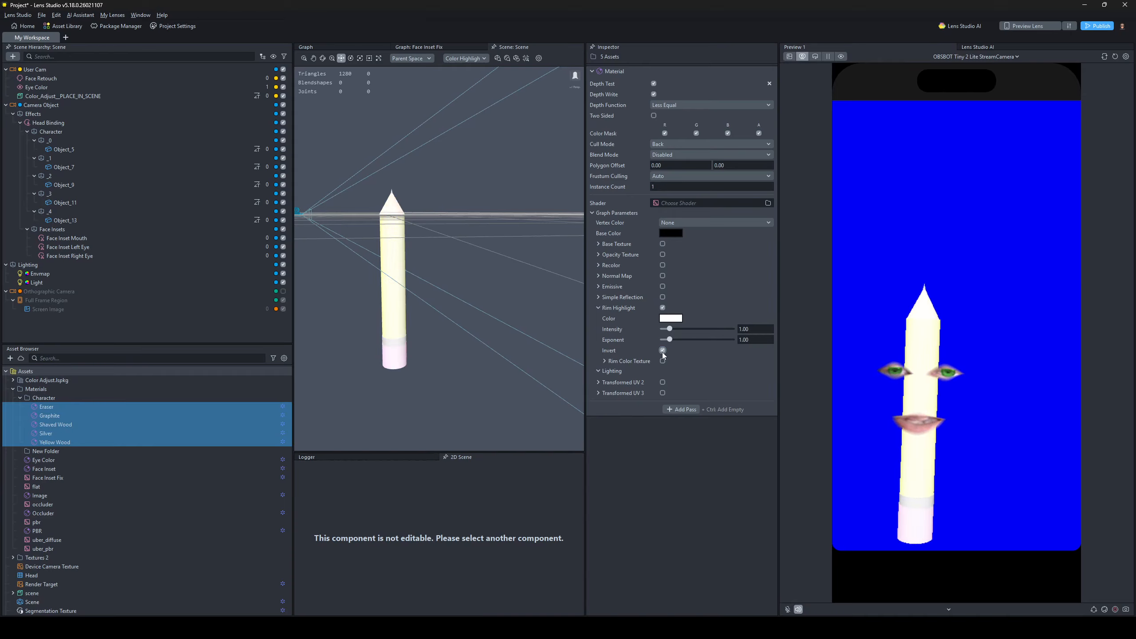
drag(680, 330, 666, 334)
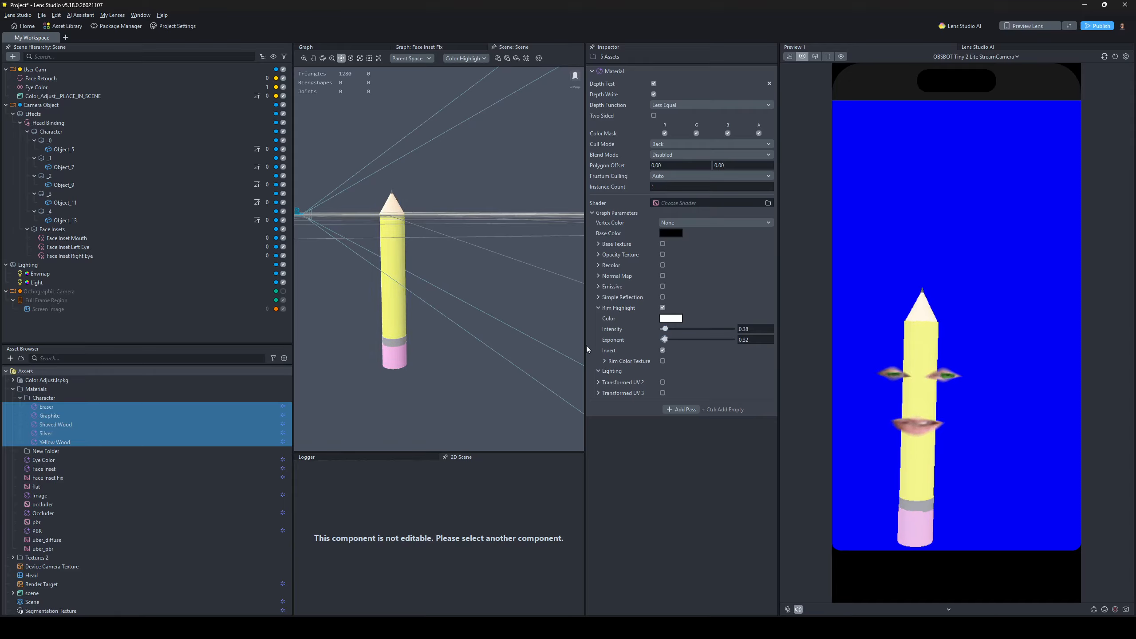
- Set the Eraser material's rim highlight color to a bright pink
click(105, 407)
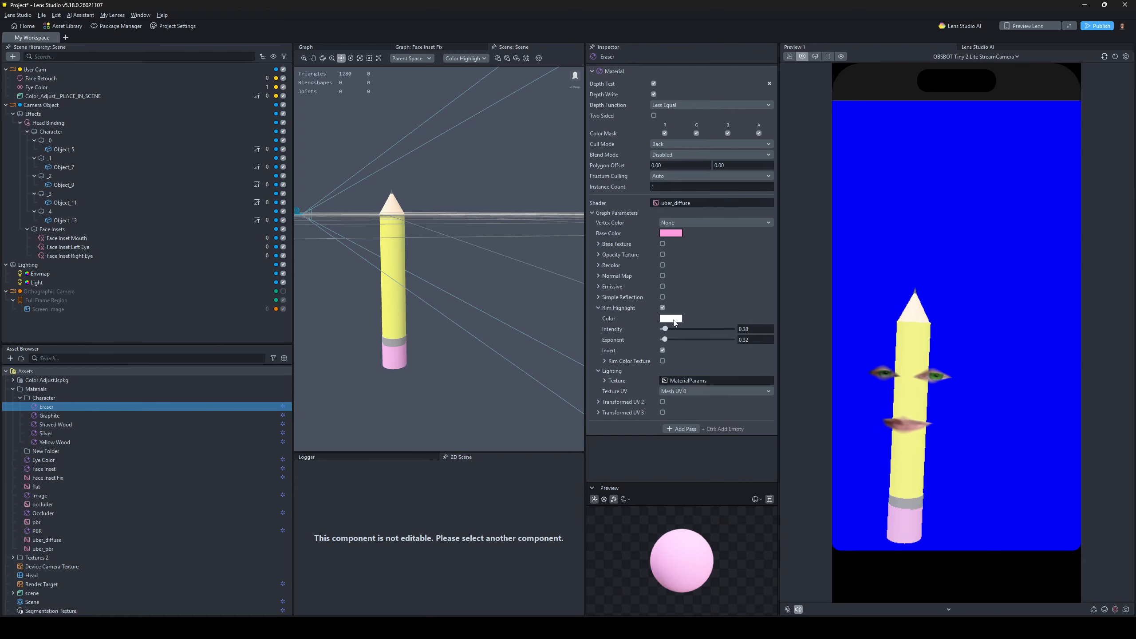
click(674, 320)
click(574, 274)
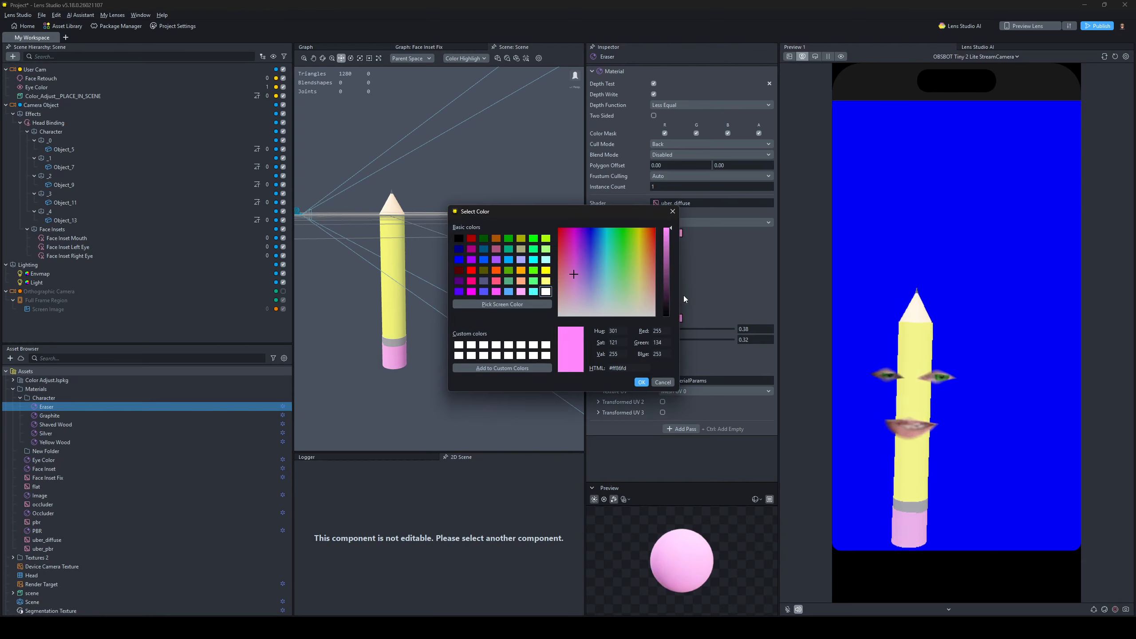
click(640, 382)
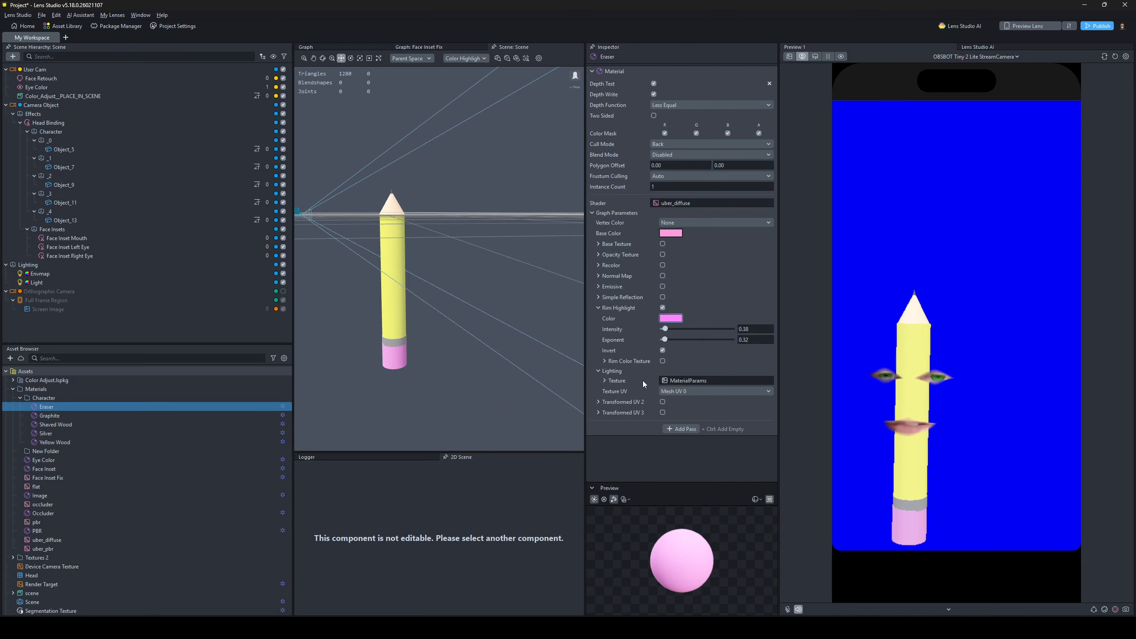
- Darken the Eraser material's base color to #a86791 and set its rim highlight to intensity 1.02 and exponent 4.65
click(676, 234)
drag(666, 237, 664, 252)
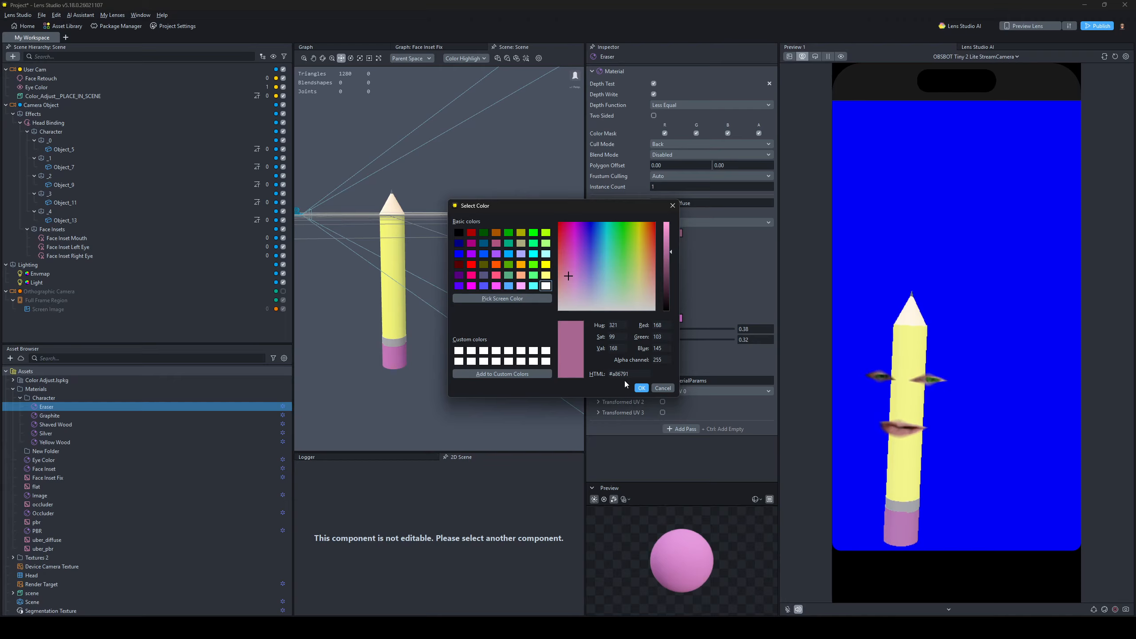
click(641, 388)
drag(667, 329, 672, 331)
mouse_move(675, 329)
mouse_down()
mouse_move(692, 338)
mouse_move(671, 331)
mouse_up()
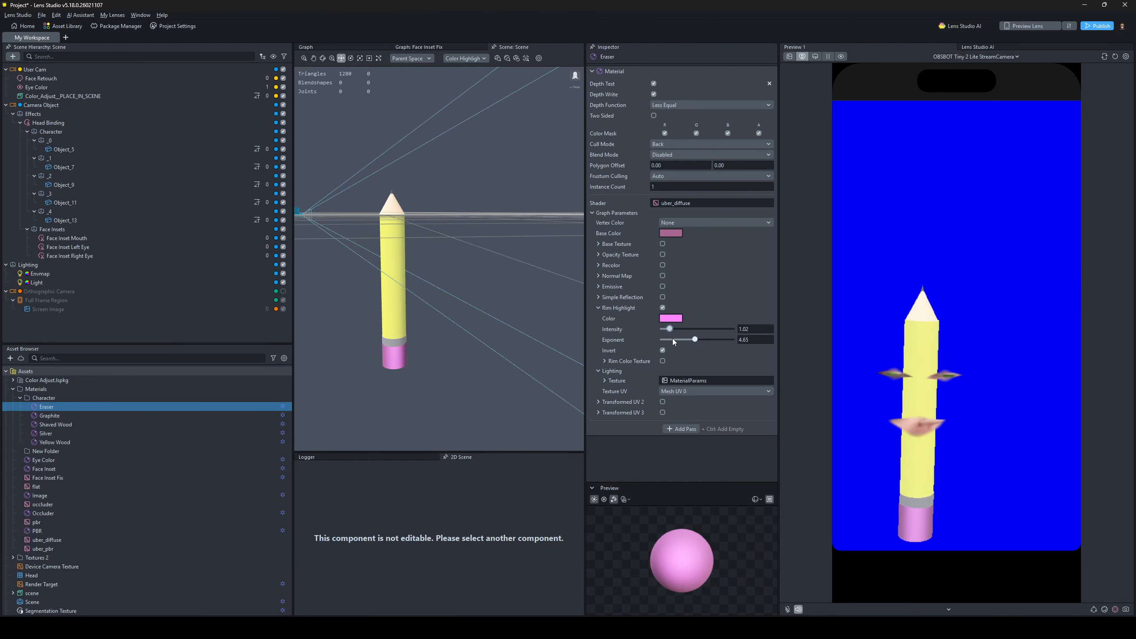
- Set the Shaved Wood material's rim highlight color to the pale yellow #ffedab
click(153, 425)
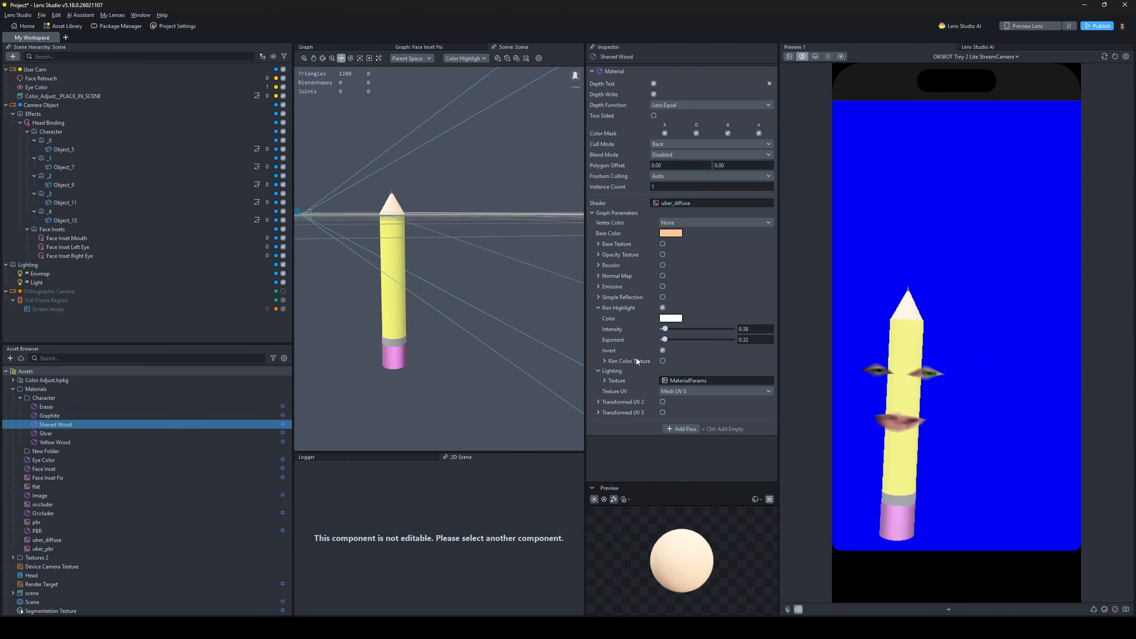
click(671, 318)
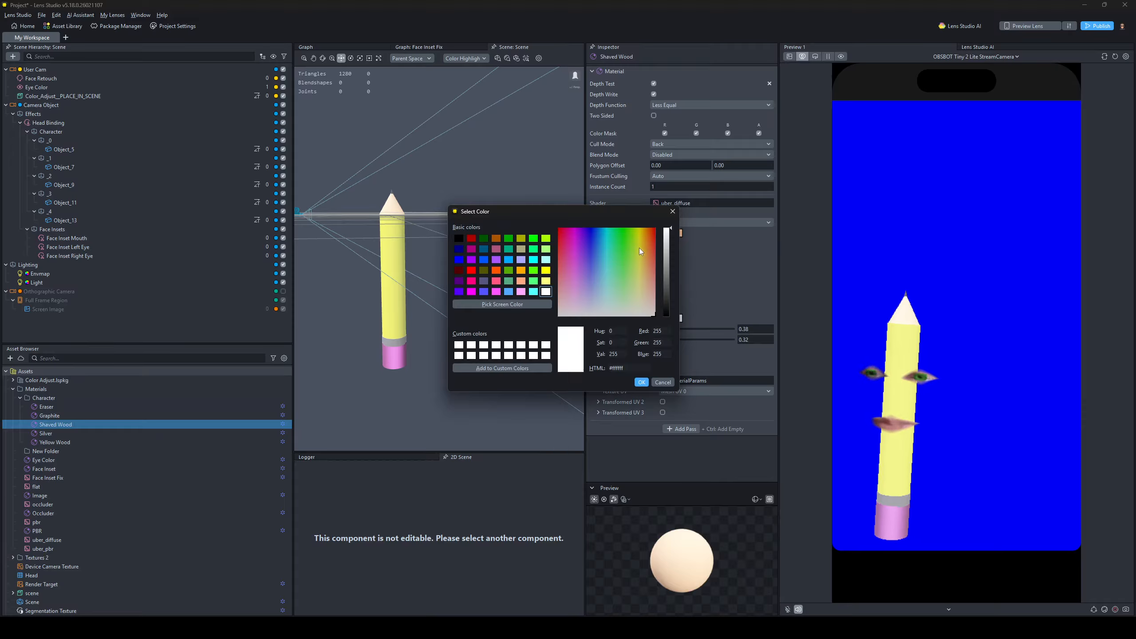
click(641, 287)
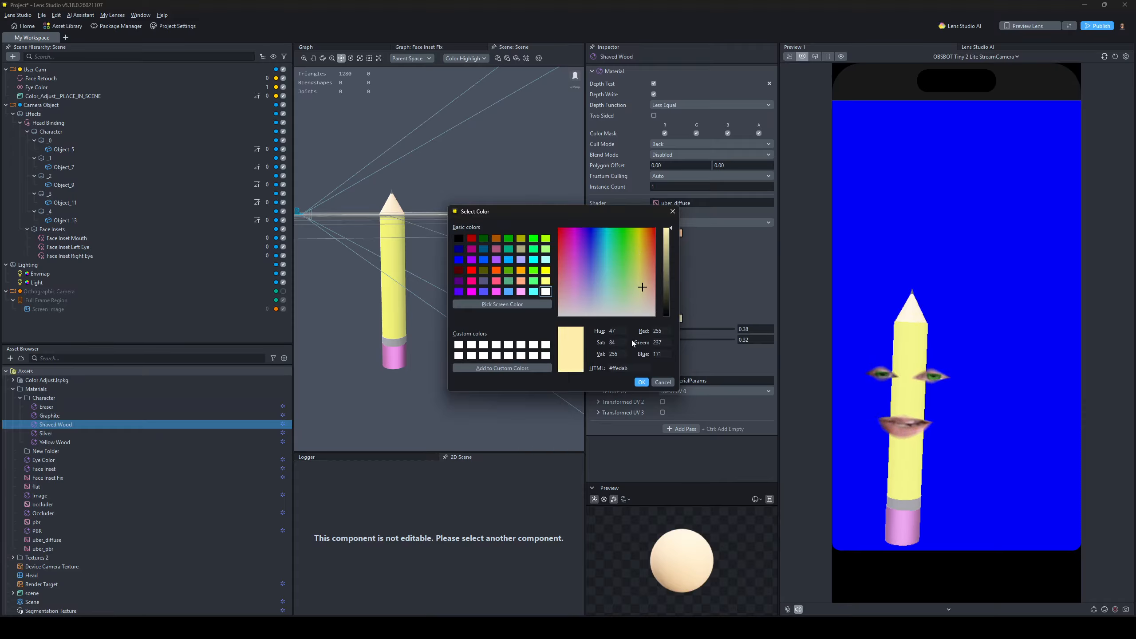
click(641, 382)
- Change the Shaved Wood base color to the brown #99796a and set its rim highlight to intensity 0.89 and exponent 5.55
click(669, 236)
click(647, 285)
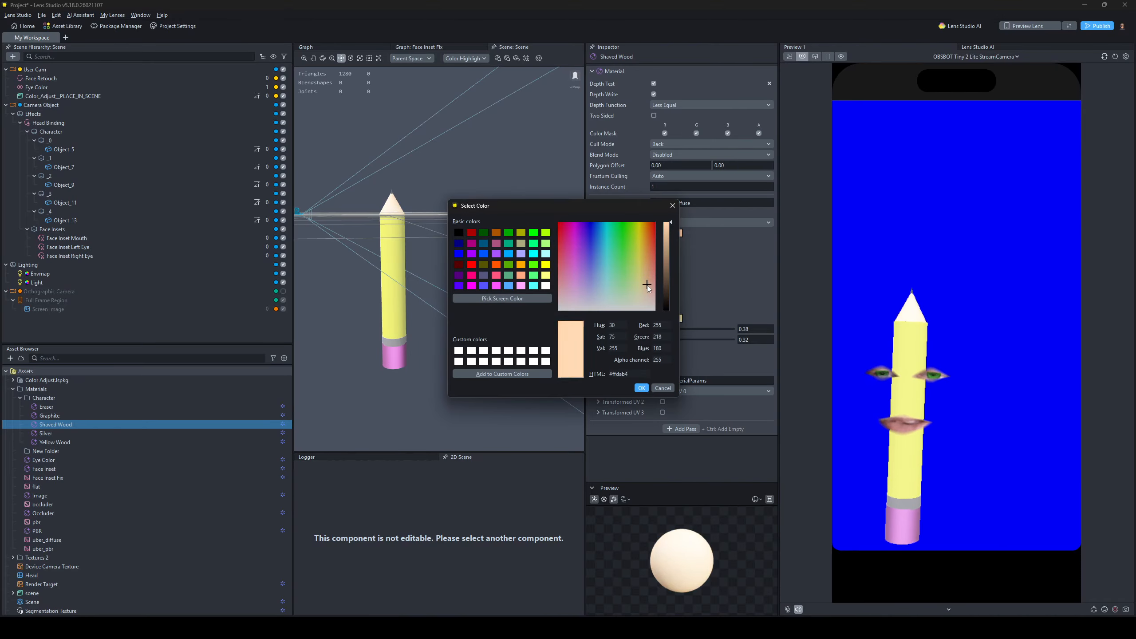
drag(648, 285, 664, 258)
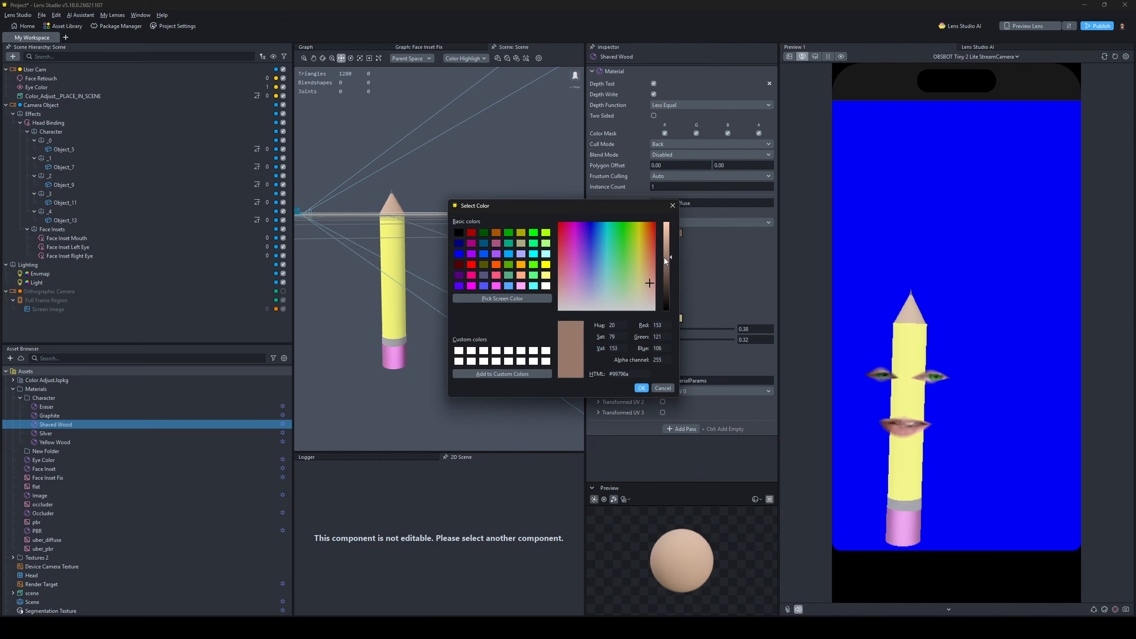
click(641, 387)
mouse_move(666, 339)
mouse_down()
mouse_move(705, 339)
mouse_move(656, 329)
mouse_move(669, 329)
mouse_up()
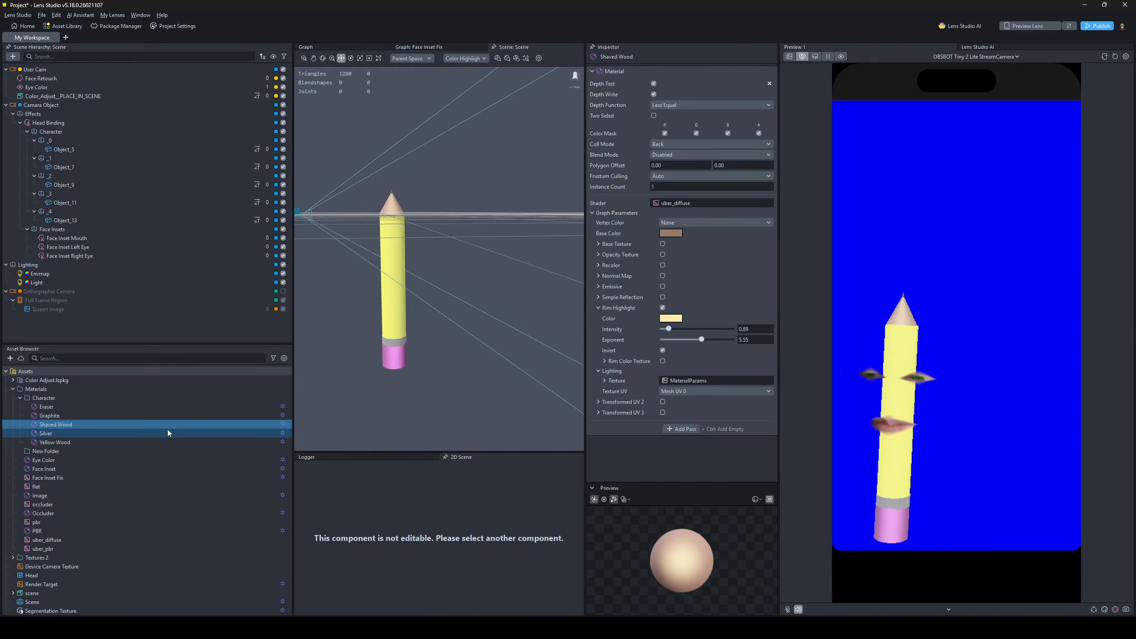
- Set the Silver material's metallic to 0.40 and roughness to 0.25, keeping its rim highlight enabled with intensity 0.51 and exponent 2.93
click(143, 433)
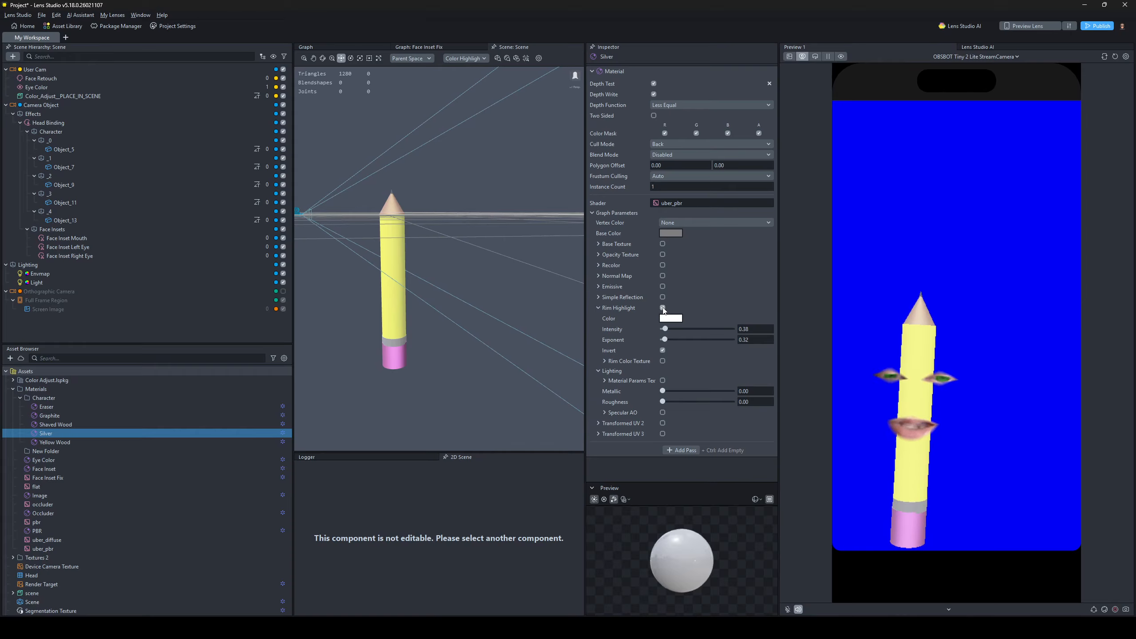
click(663, 307)
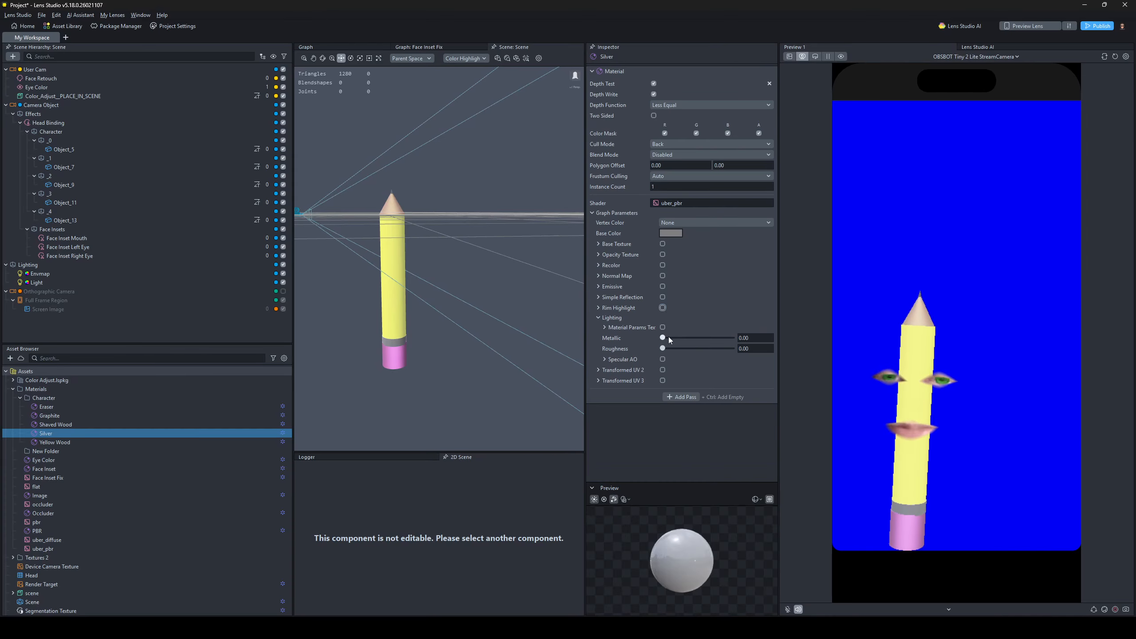
mouse_move(664, 339)
mouse_down()
mouse_move(763, 335)
mouse_move(697, 334)
mouse_move(707, 337)
mouse_move(685, 337)
mouse_move(711, 350)
mouse_move(701, 350)
mouse_move(733, 338)
mouse_move(668, 349)
mouse_move(689, 338)
mouse_up()
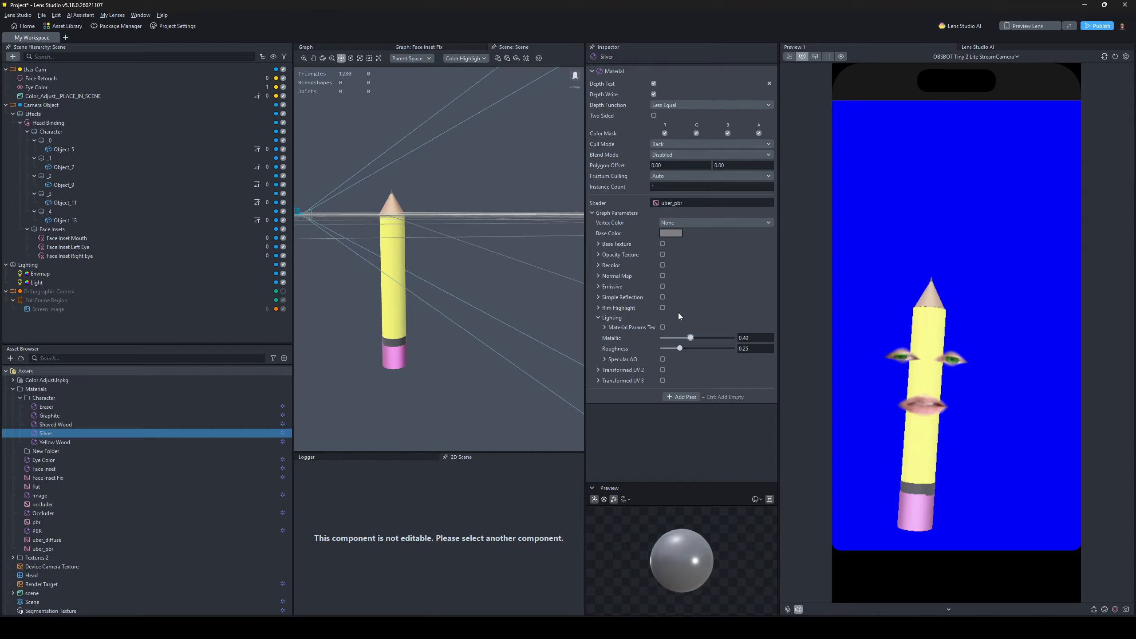
click(663, 308)
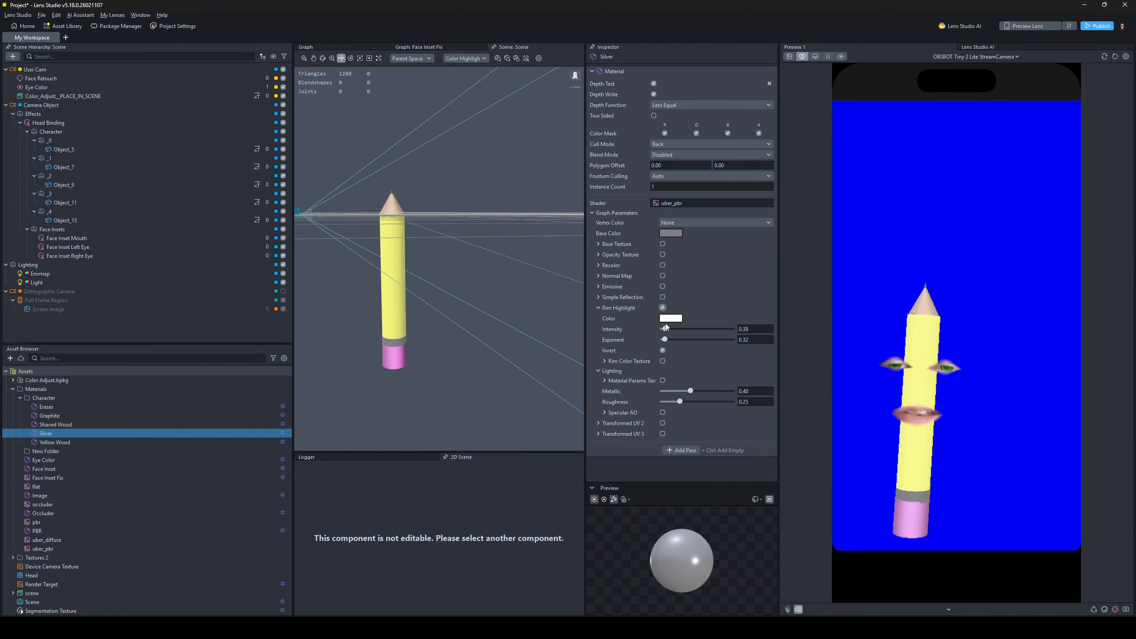
drag(666, 329, 684, 340)
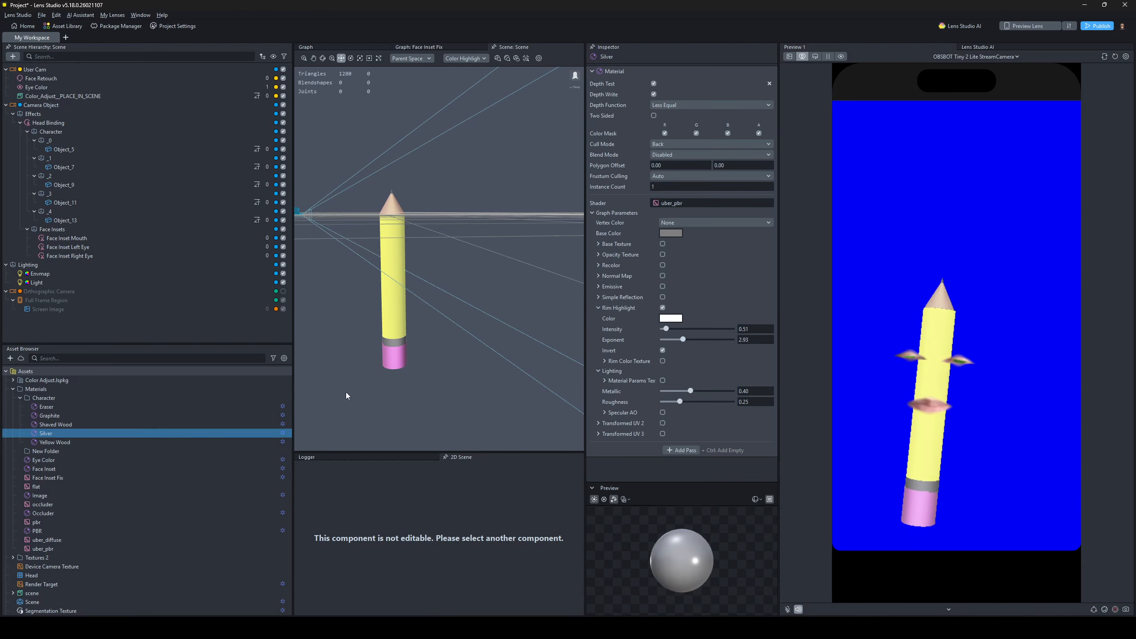
- Give the Yellow Wood material a pale yellow #fff099 rim highlight color, with exponent 4.08 and intensity 0
click(90, 442)
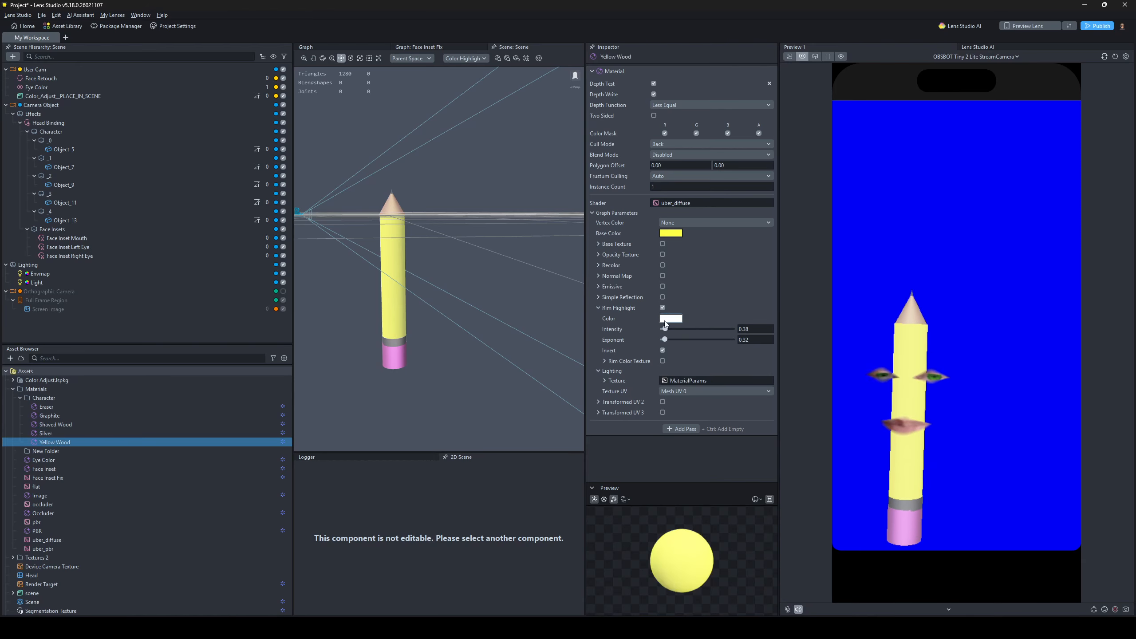
click(665, 318)
mouse_move(618, 271)
mouse_down()
mouse_move(644, 257)
mouse_move(639, 278)
mouse_up()
click(641, 382)
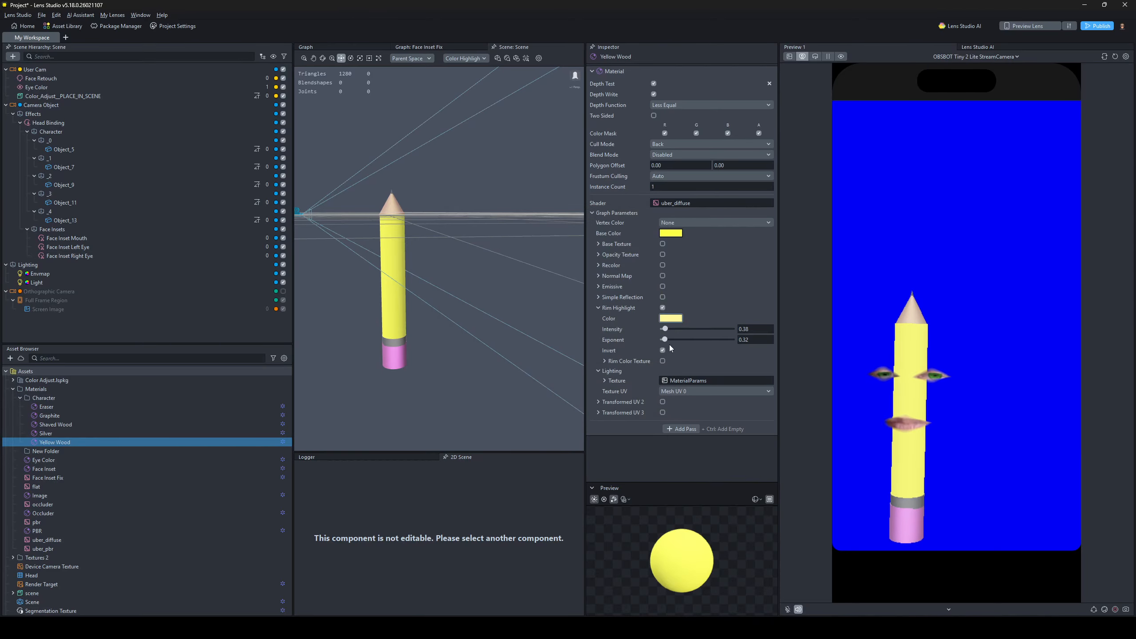
drag(690, 340, 665, 337)
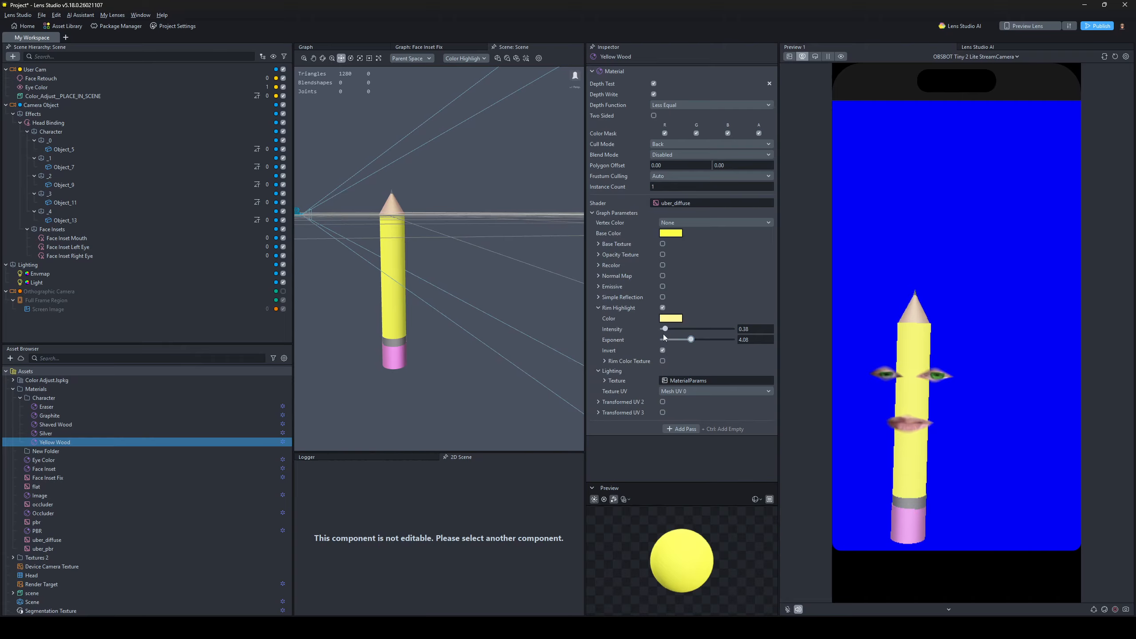
- Darken the Yellow Wood base color to the yellow-green #bed049 and set its rim highlight to intensity 1.28 and exponent 4.27
click(671, 233)
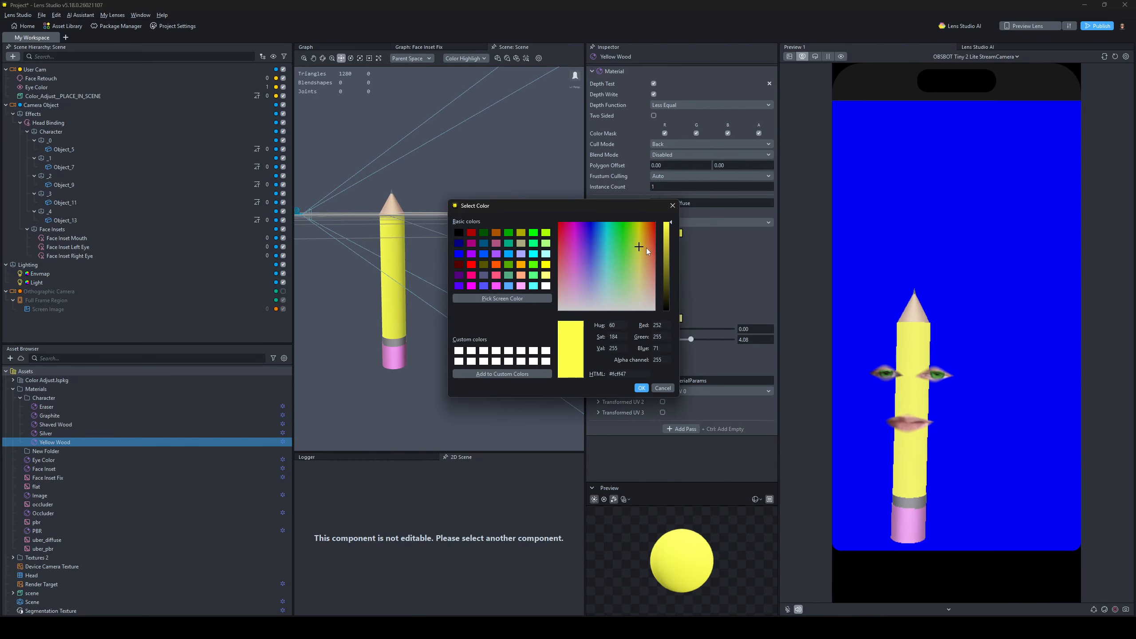
click(667, 235)
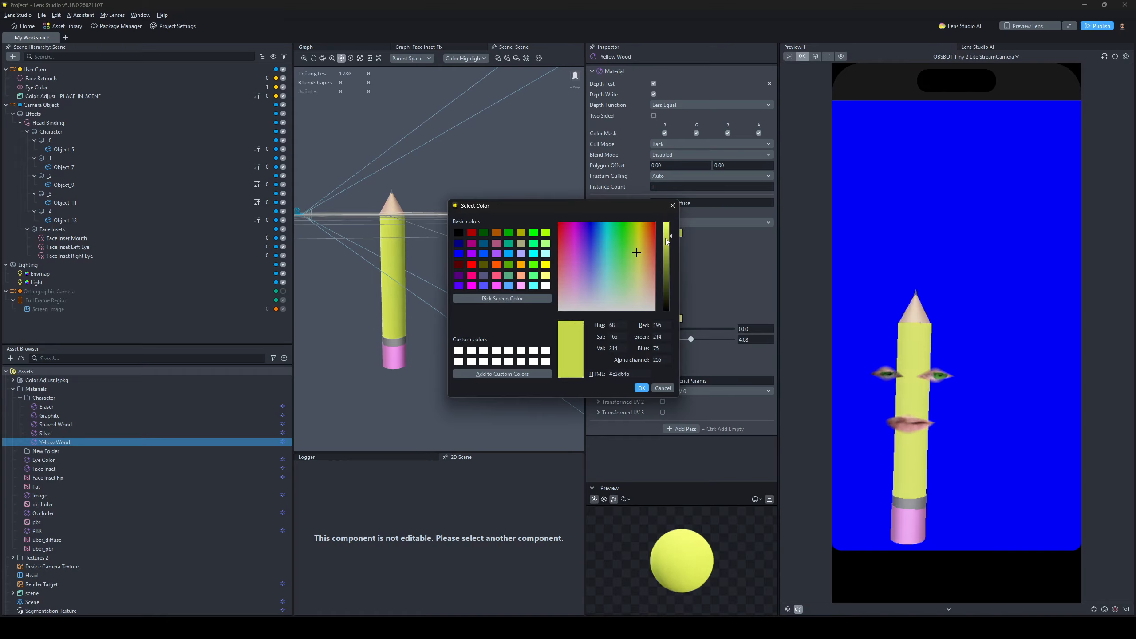
click(641, 388)
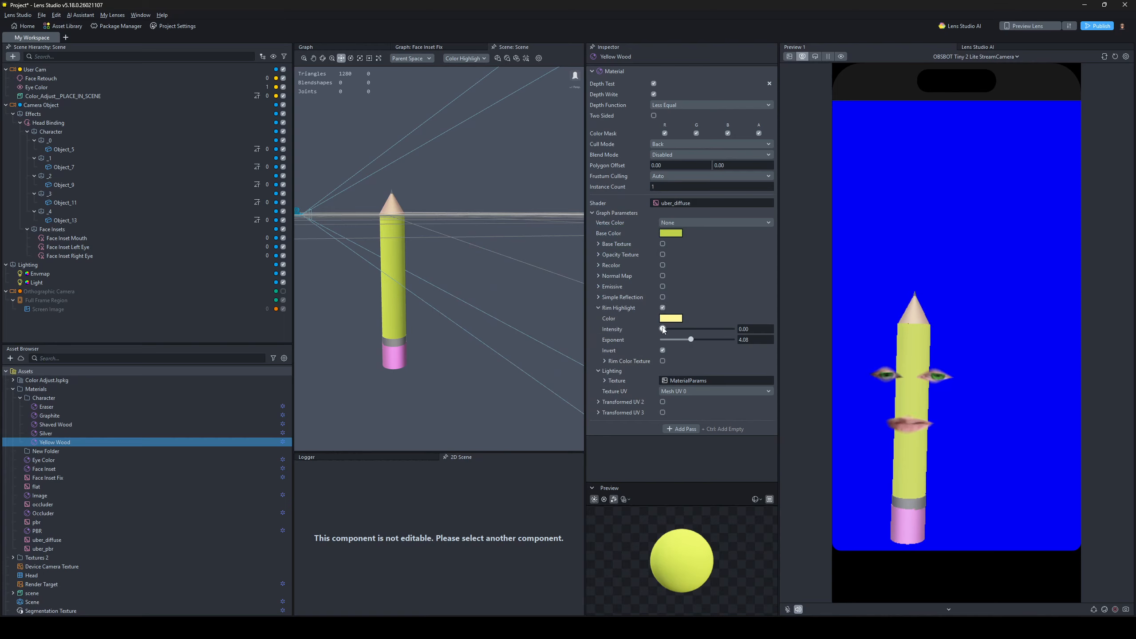
drag(664, 330, 692, 343)
- Shift the Yellow Wood base color from yellow-green to a warmer yellow and set its rim highlight color to #ffe561
click(672, 318)
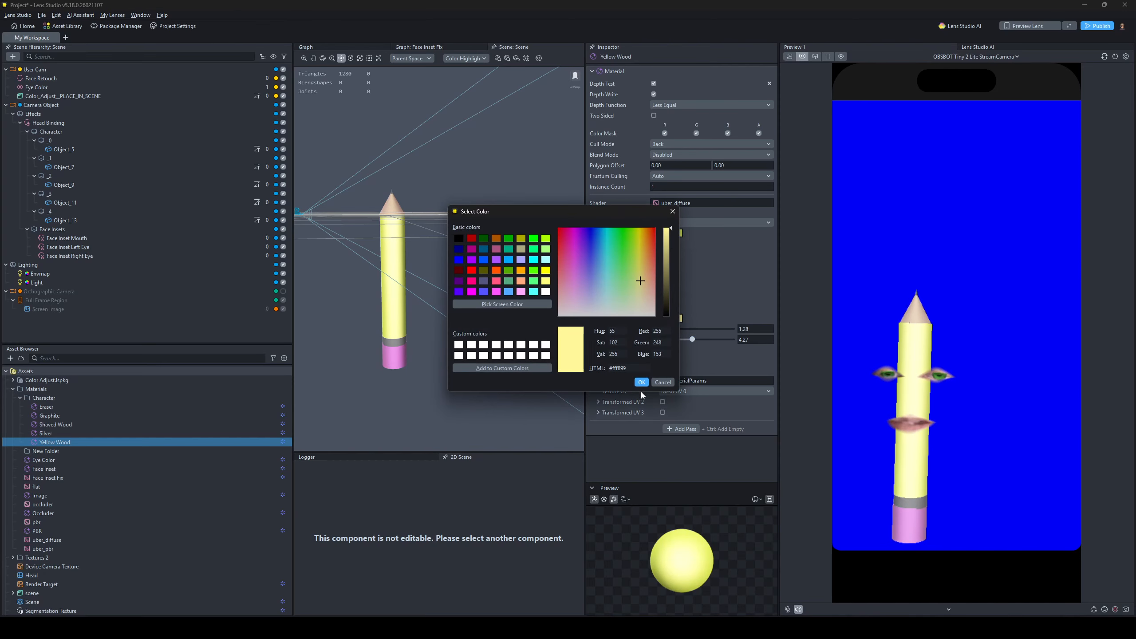
click(641, 383)
click(674, 237)
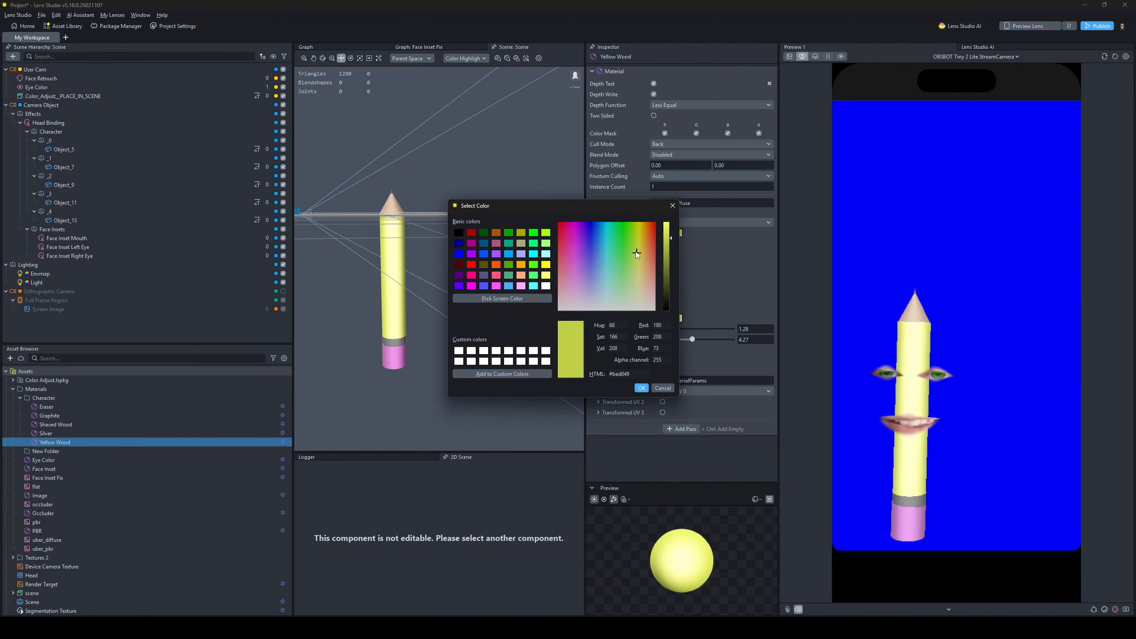
mouse_move(637, 253)
mouse_down()
mouse_move(642, 274)
mouse_move(642, 256)
mouse_up()
click(643, 386)
click(671, 318)
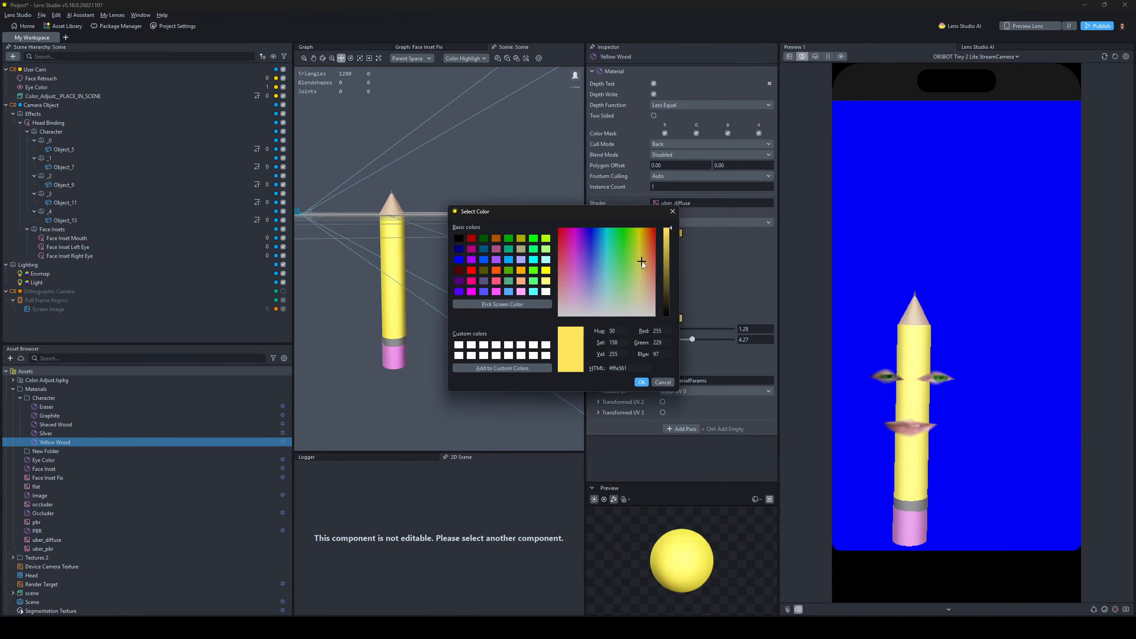
click(641, 381)
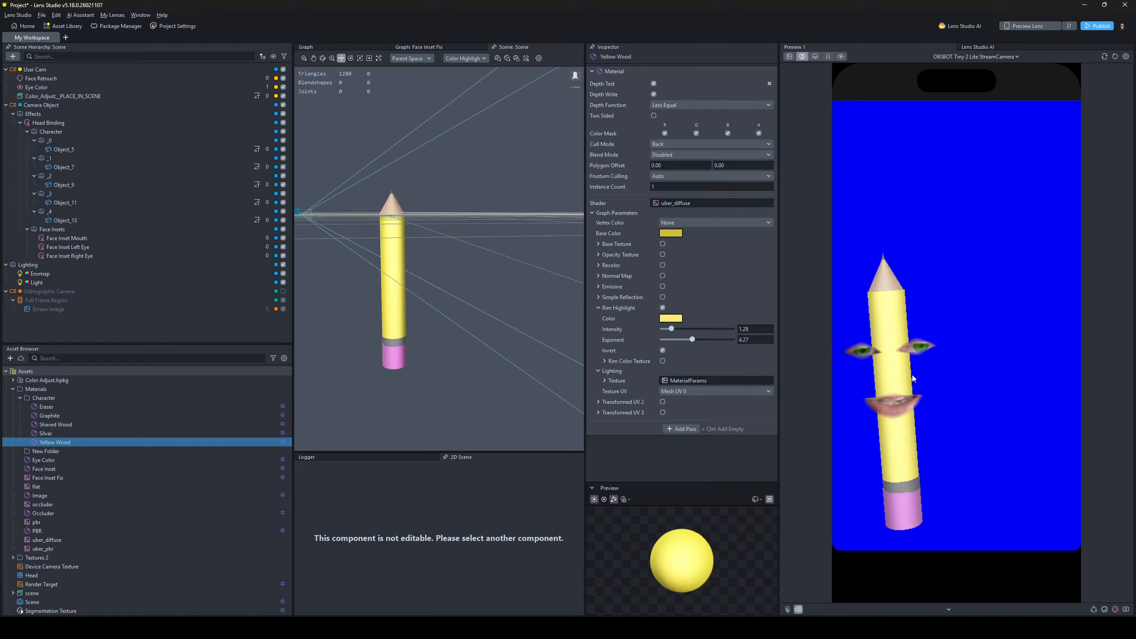
- Set the Render Target's antialiasing mode to MSAA
click(70, 584)
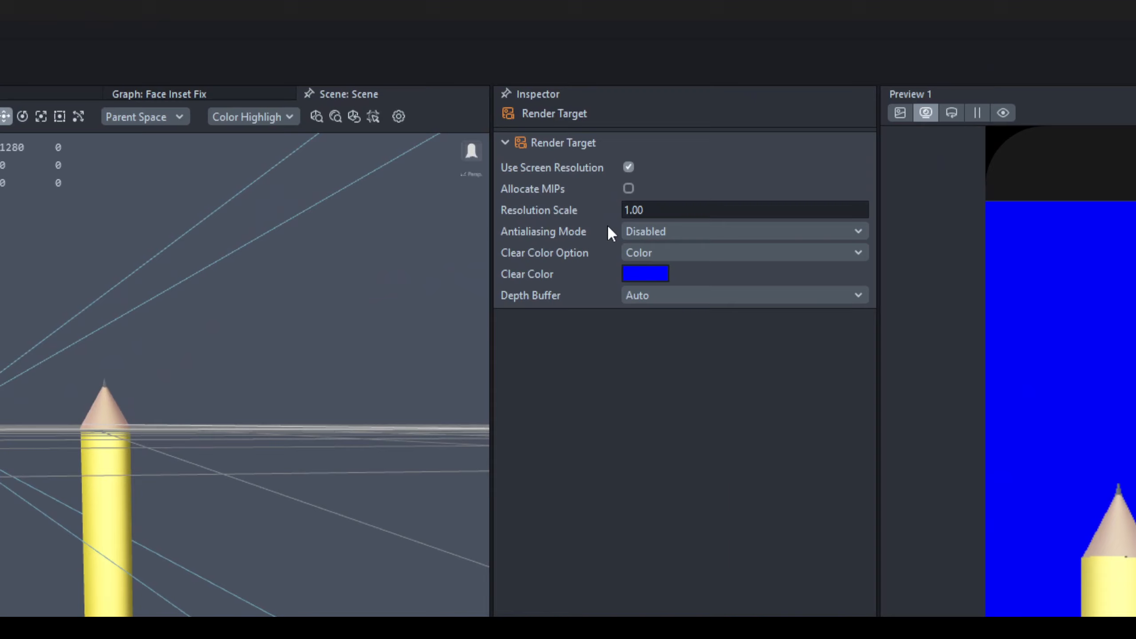
click(658, 115)
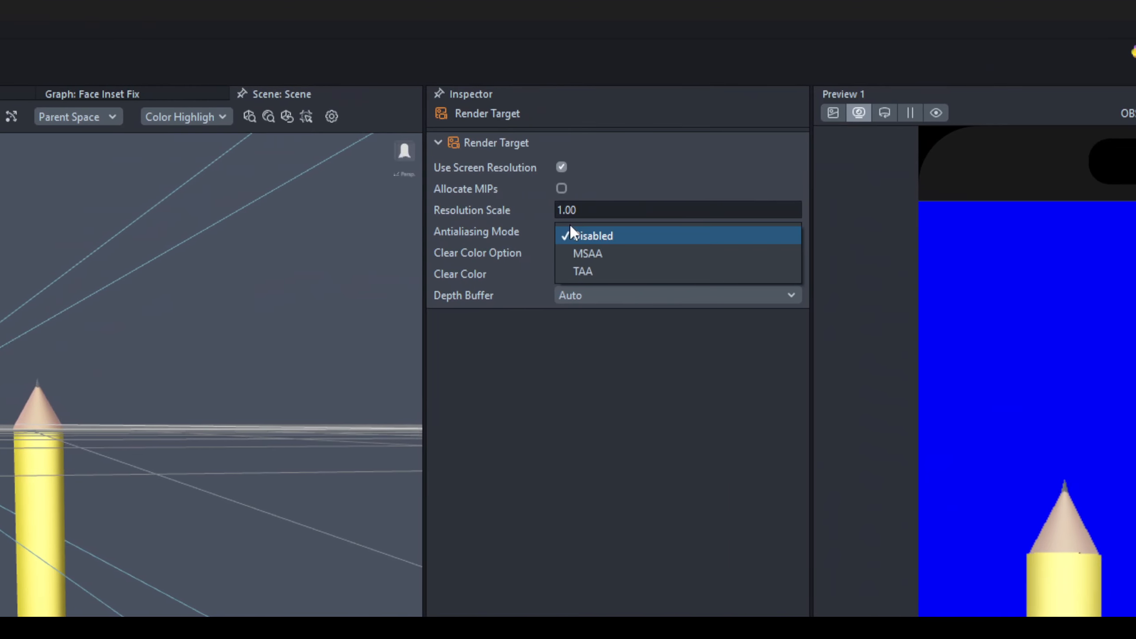
click(566, 254)
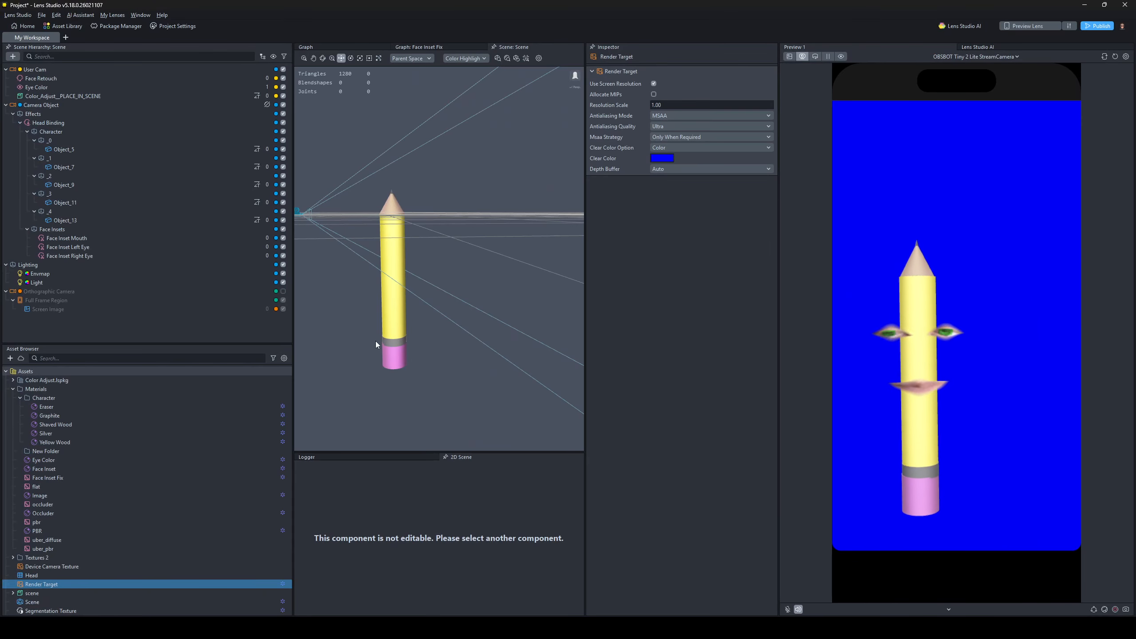
- Duplicate the Face Inset Right Eye object and rename the copy Face Inset Nose
right_click(87, 255)
click(134, 322)
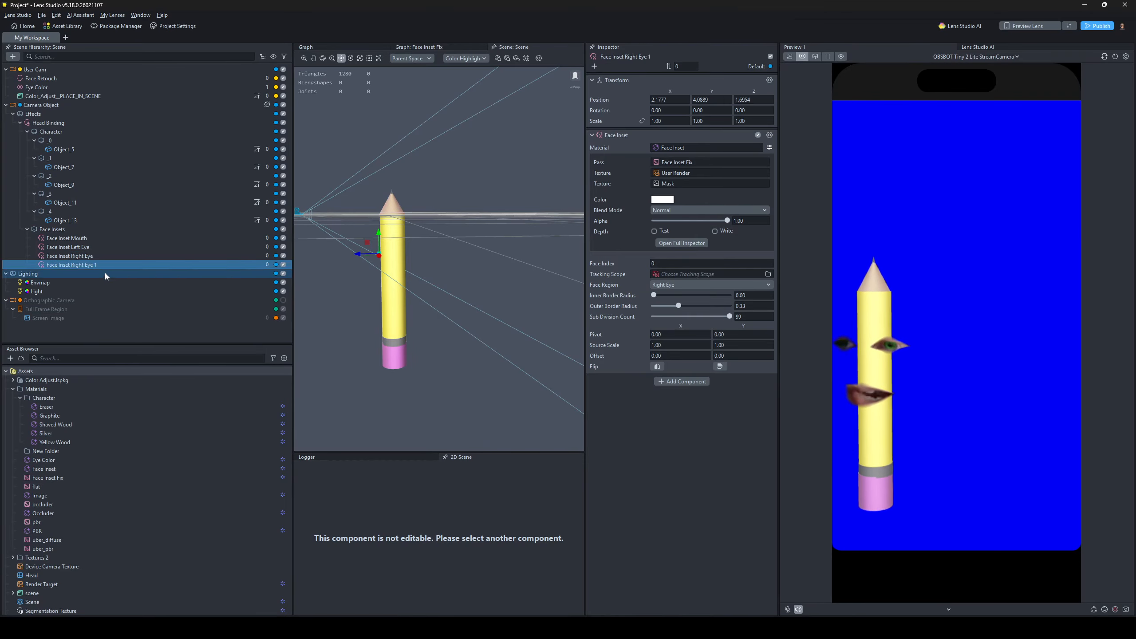
right_click(106, 265)
click(142, 311)
text(Face Inset J)
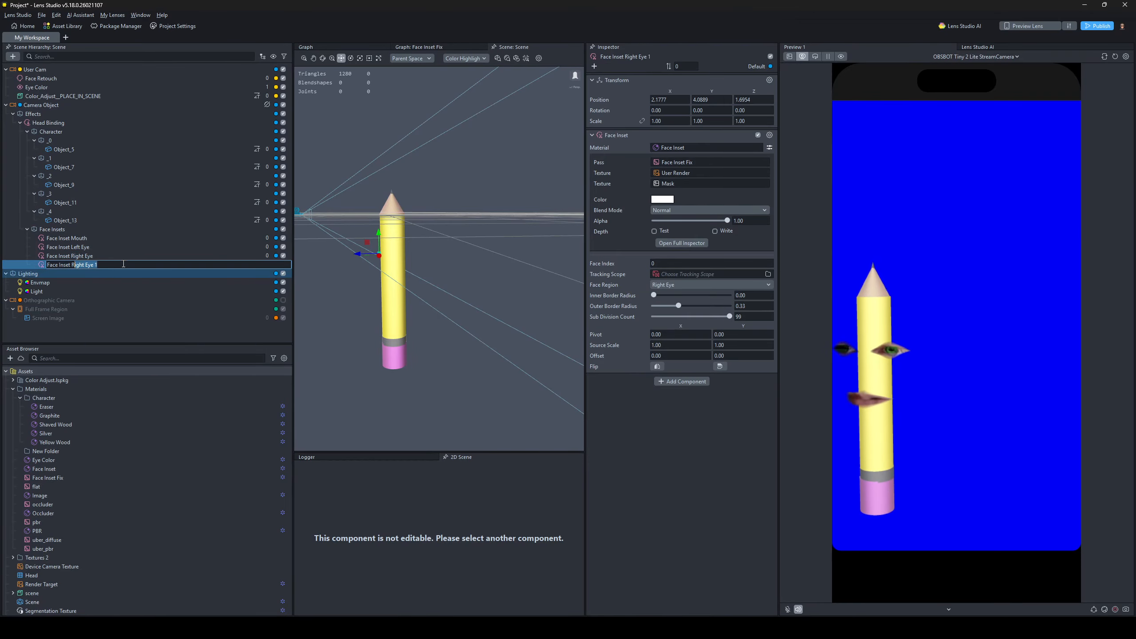
text(ose)
key(Return)
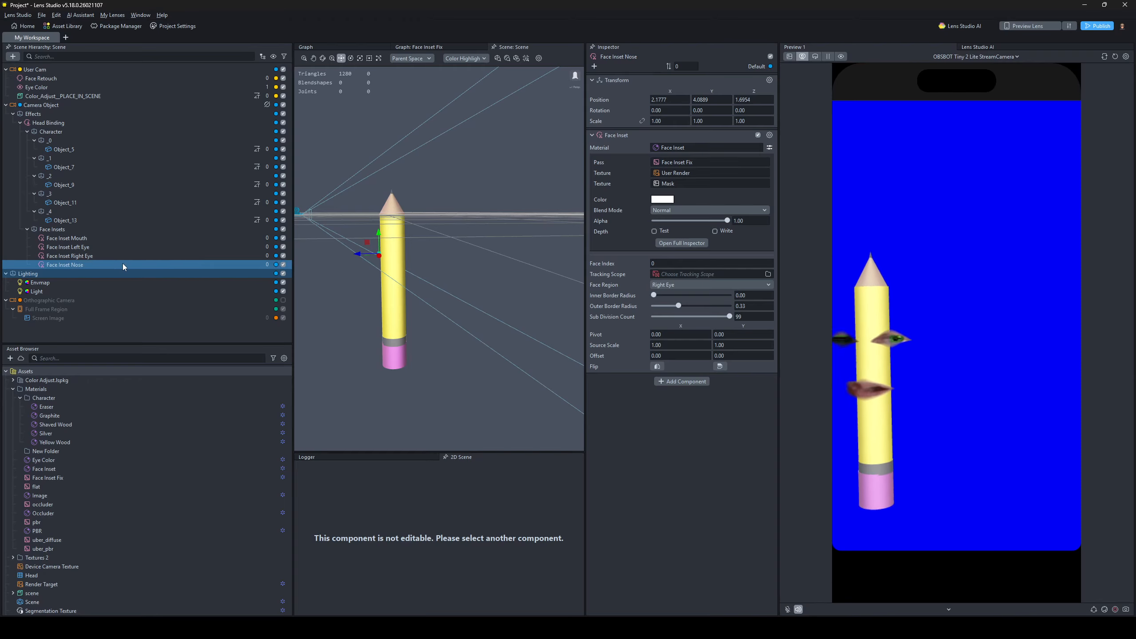
- Set Face Inset Nose's face region to Nose and center it by setting its X position to 0
click(671, 285)
click(679, 306)
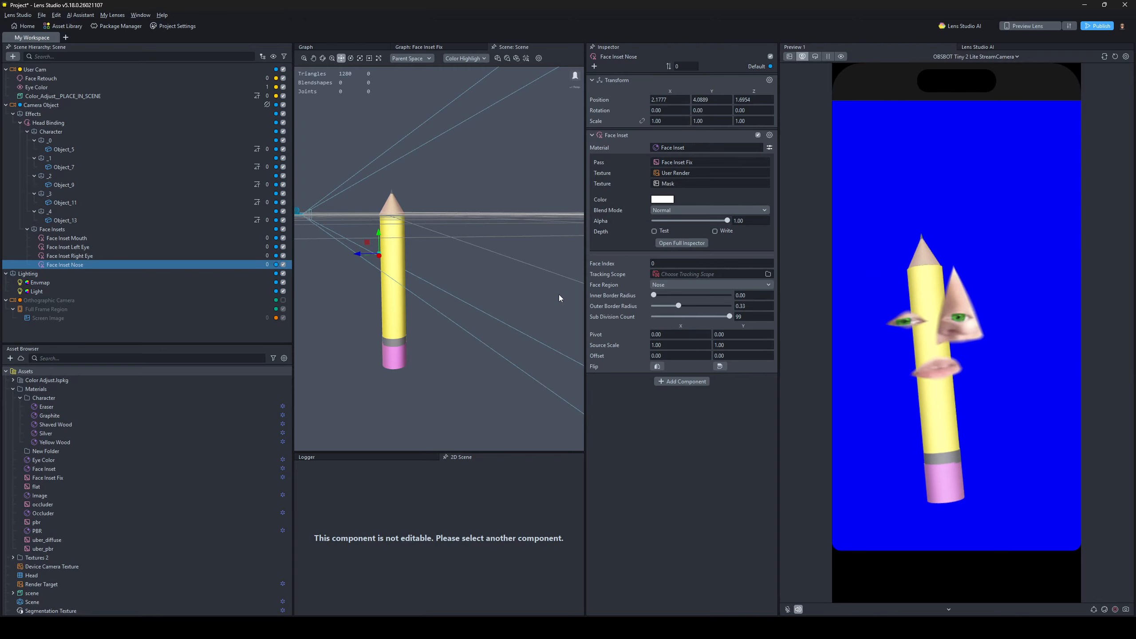
alt+drag(412, 310, 448, 309)
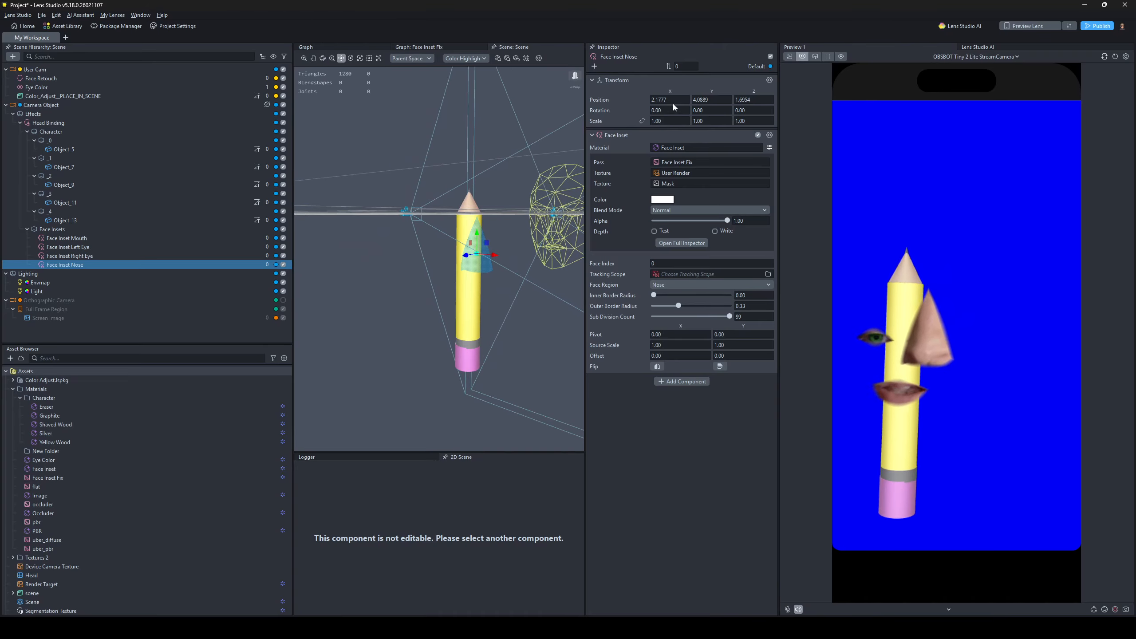
drag(674, 101, 633, 100)
text(0)
key(Return)
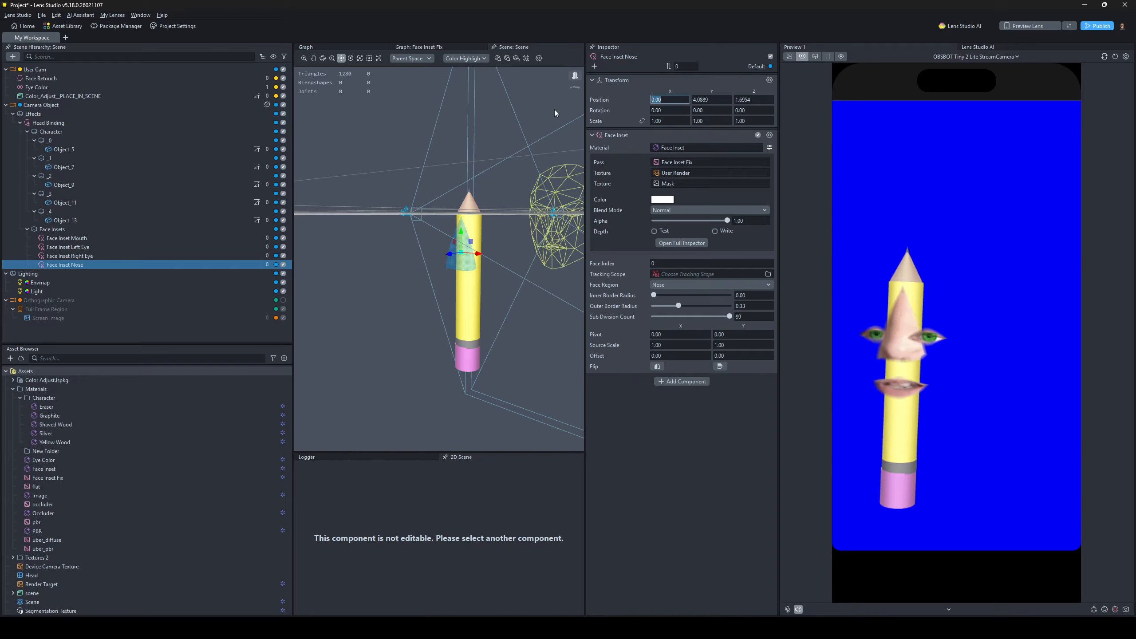
- Lower the nose inset to a Y position of about 1.73 and scale it uniformly to 0.60
drag(463, 236, 463, 256)
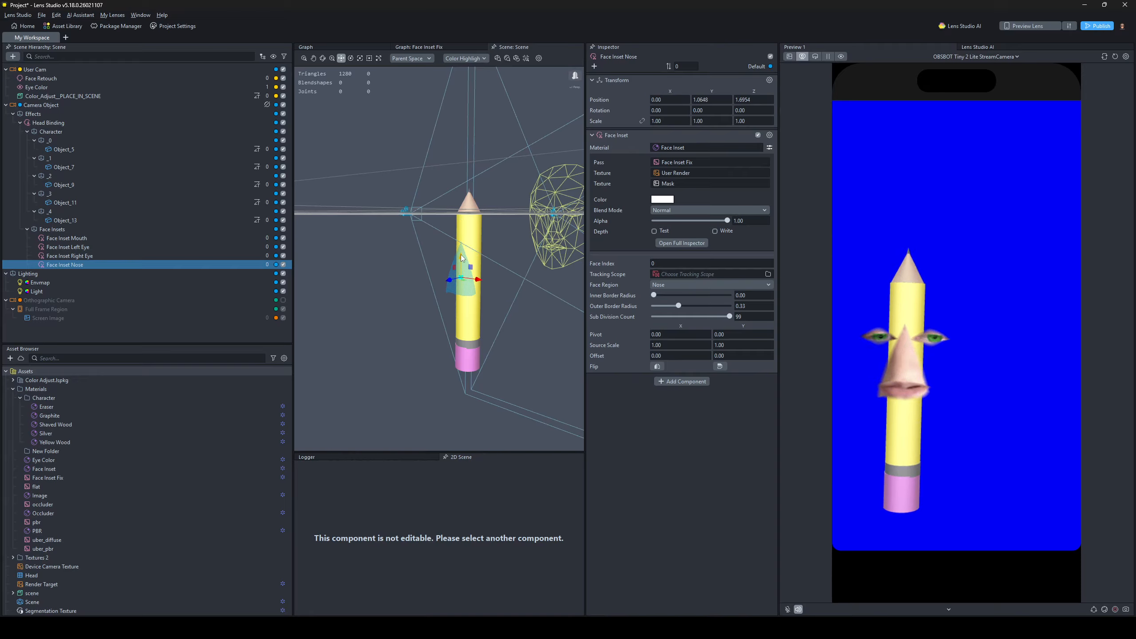
click(640, 119)
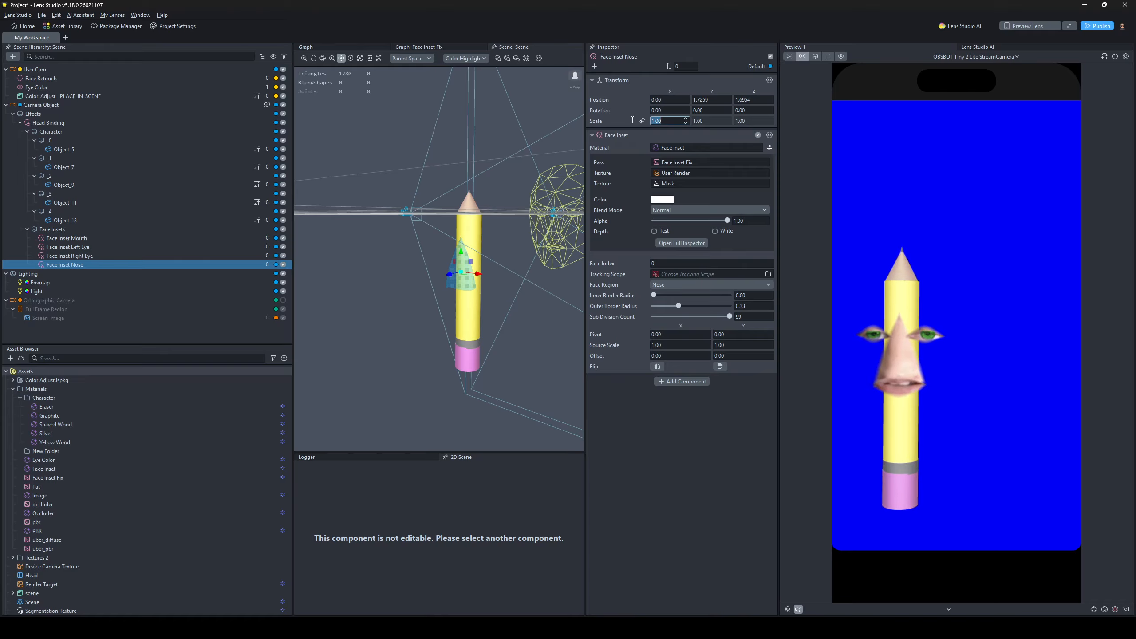
text(0.2)
key(Return)
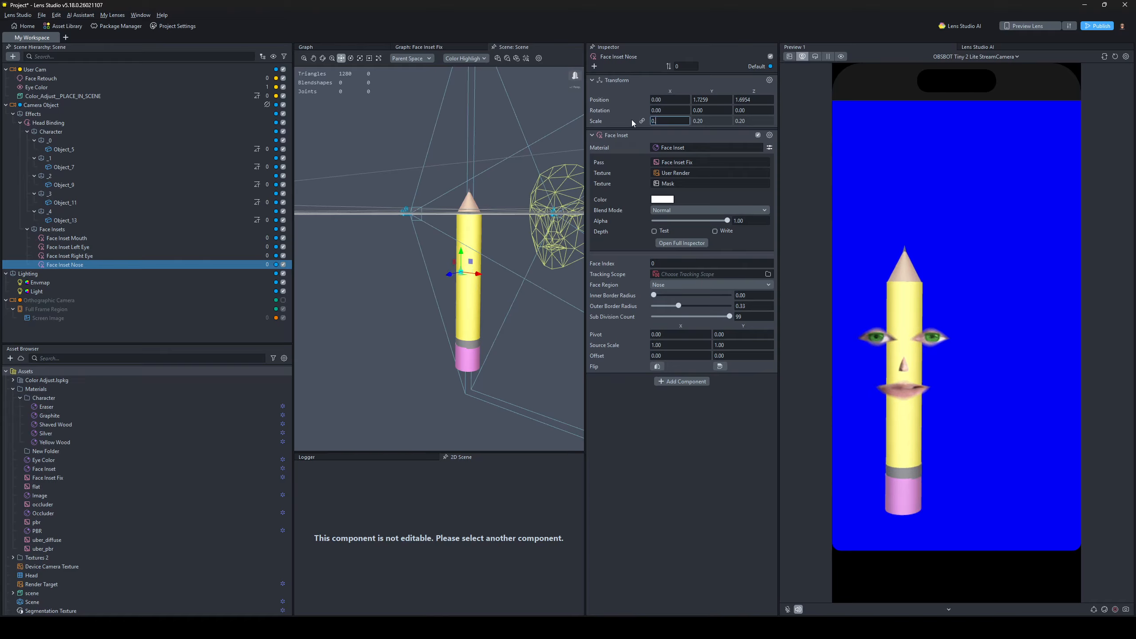
text(0.4)
key(BackSpace)
text(6)
key(Return)
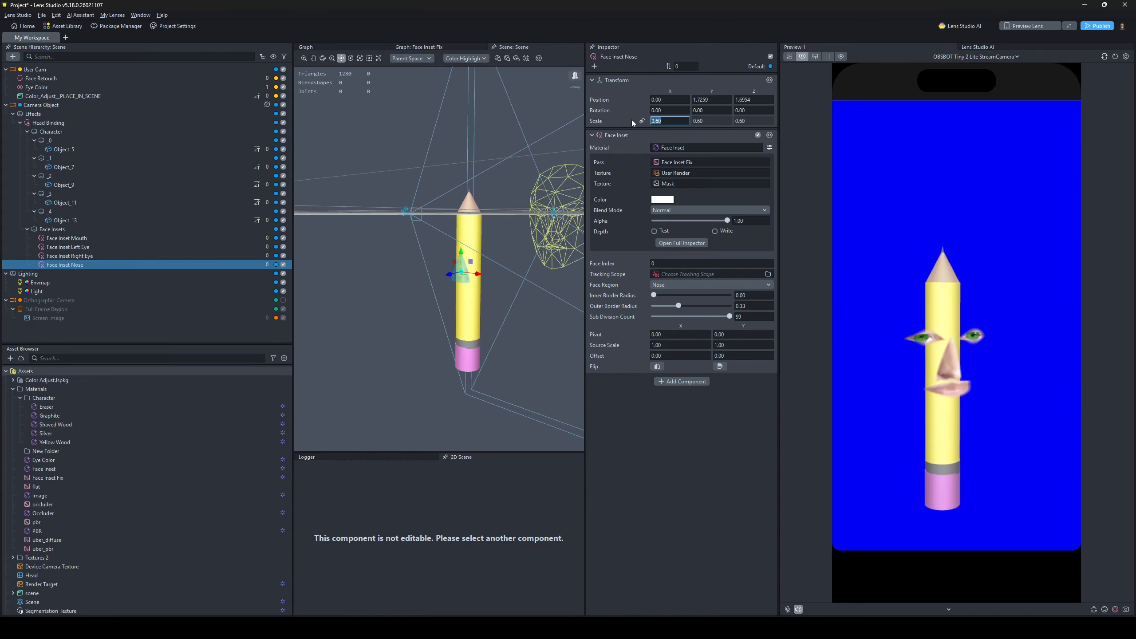
- Duplicate the Face Inset material and assign the copy, Face Inset 2, to the Face Inset Nose object
right_click(676, 148)
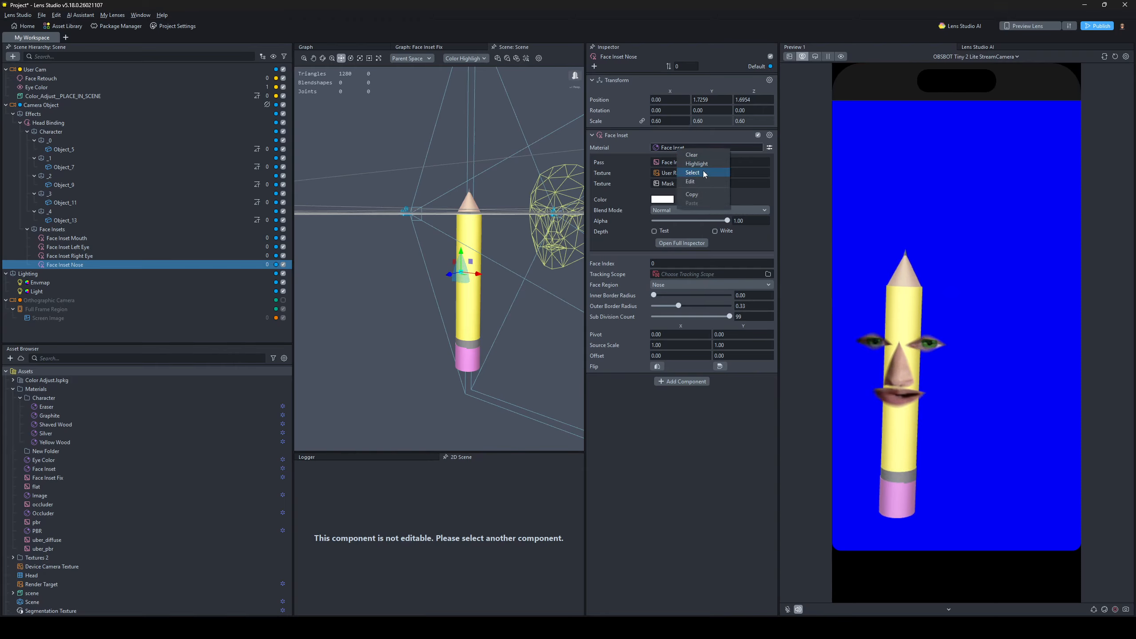
click(709, 167)
click(44, 470)
right_click(64, 470)
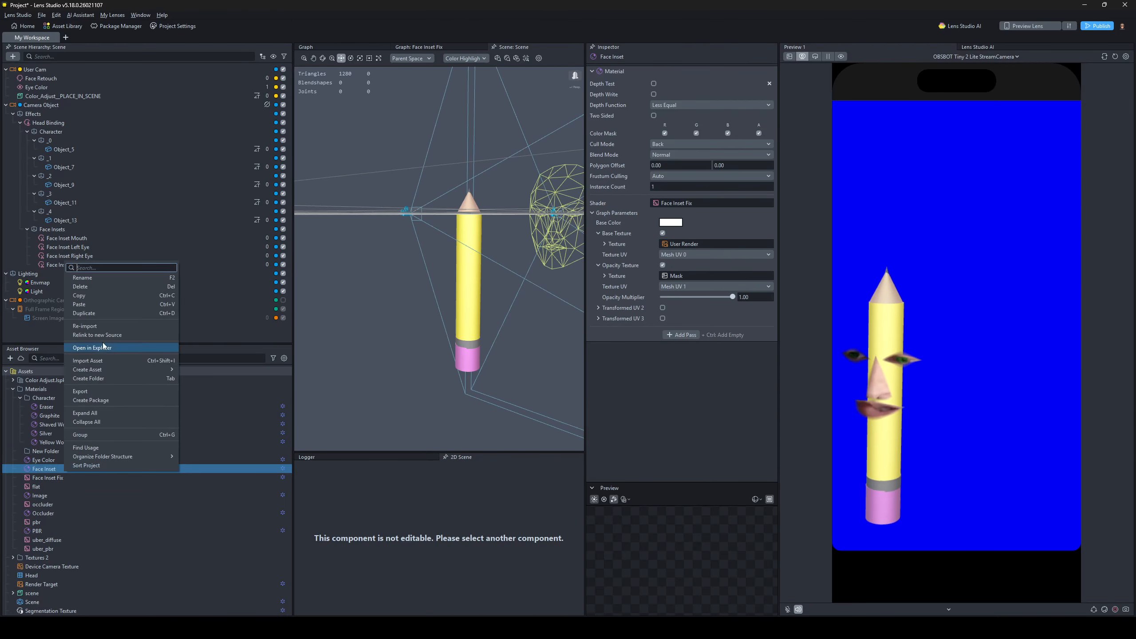
click(103, 314)
drag(54, 477, 58, 264)
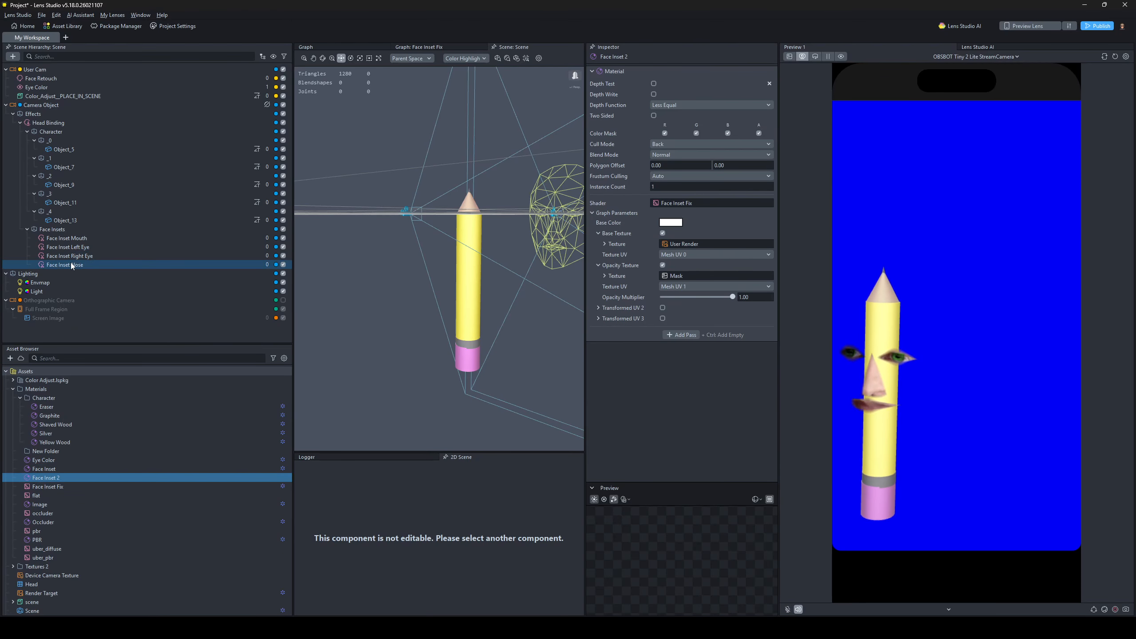
click(72, 266)
drag(45, 478, 698, 147)
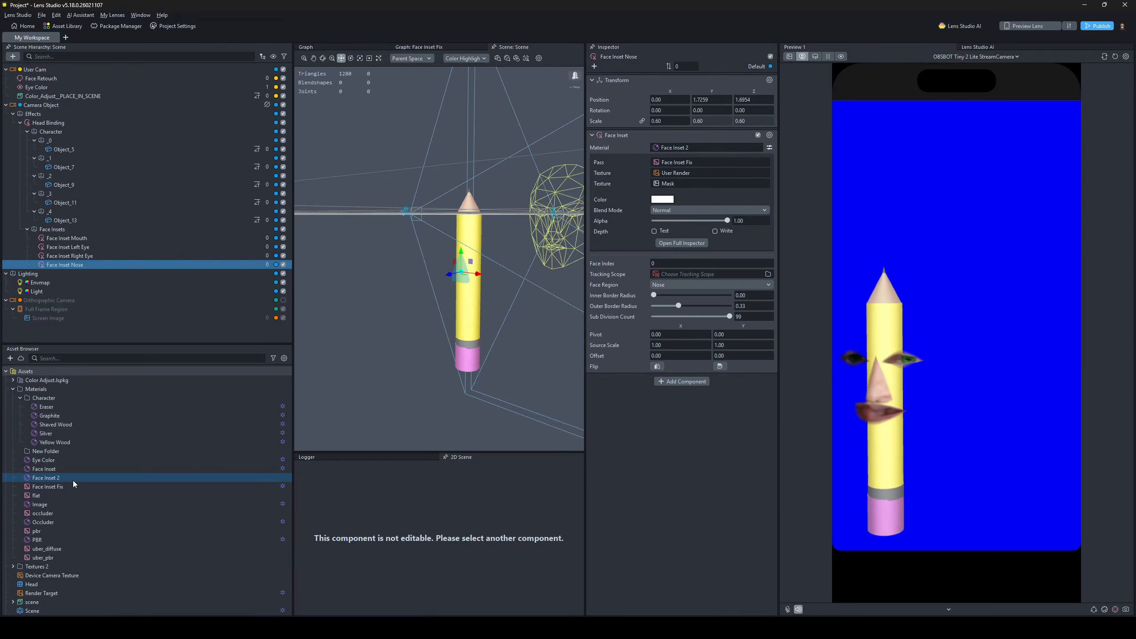
- Tint the nose inset light yellow, starting from a color sampled off the pencil body, and raise it to Y about 2.36
click(663, 199)
click(635, 235)
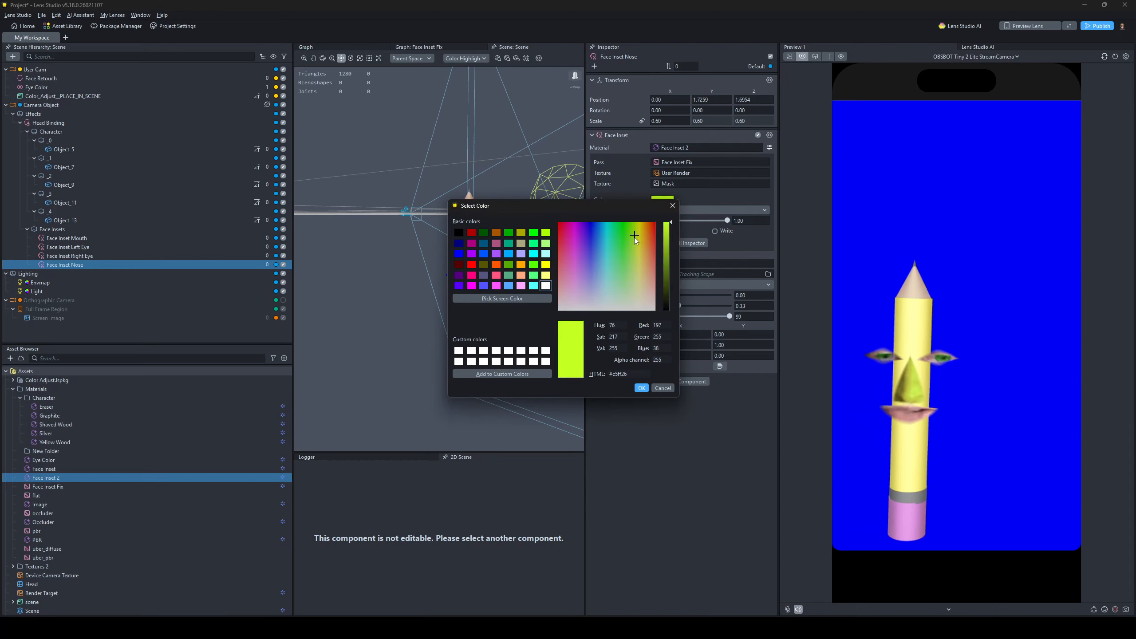
click(502, 298)
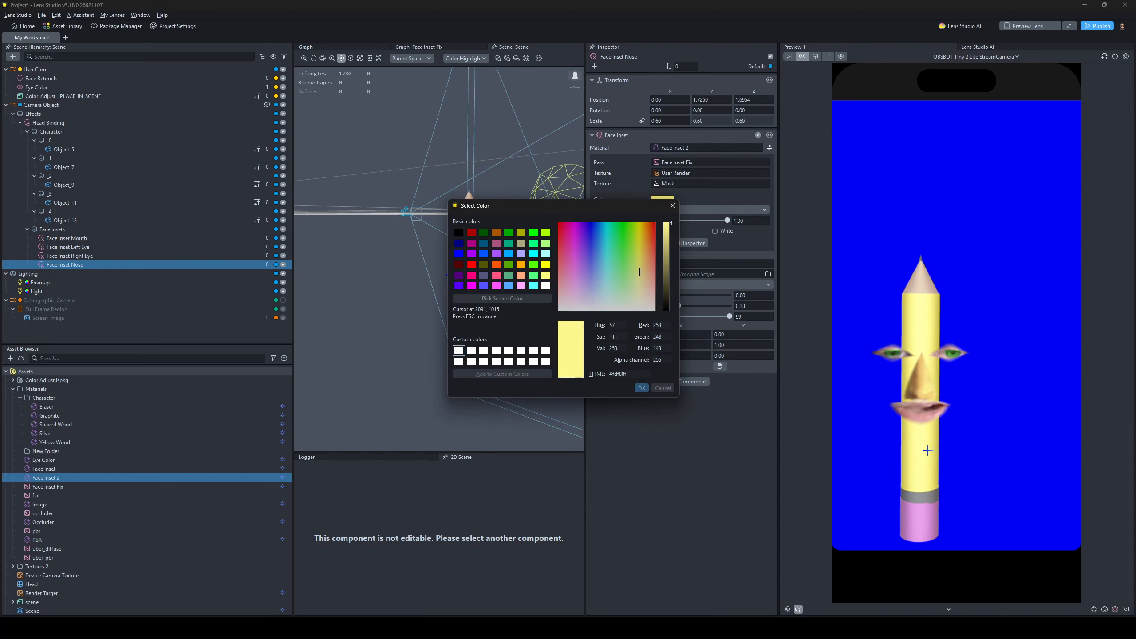
click(924, 452)
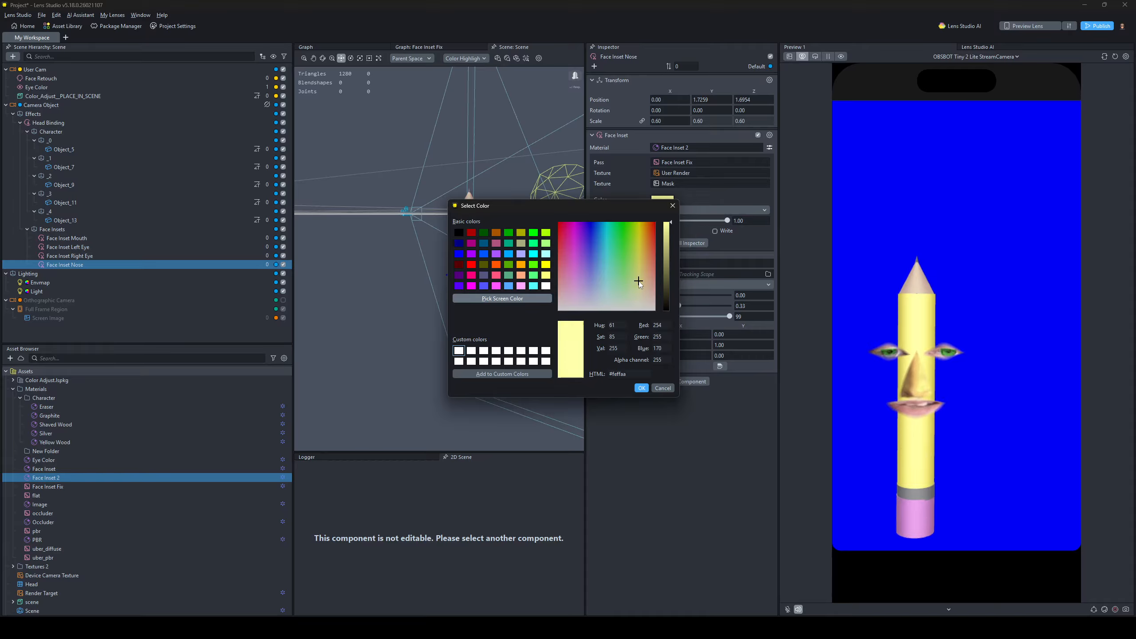
click(640, 388)
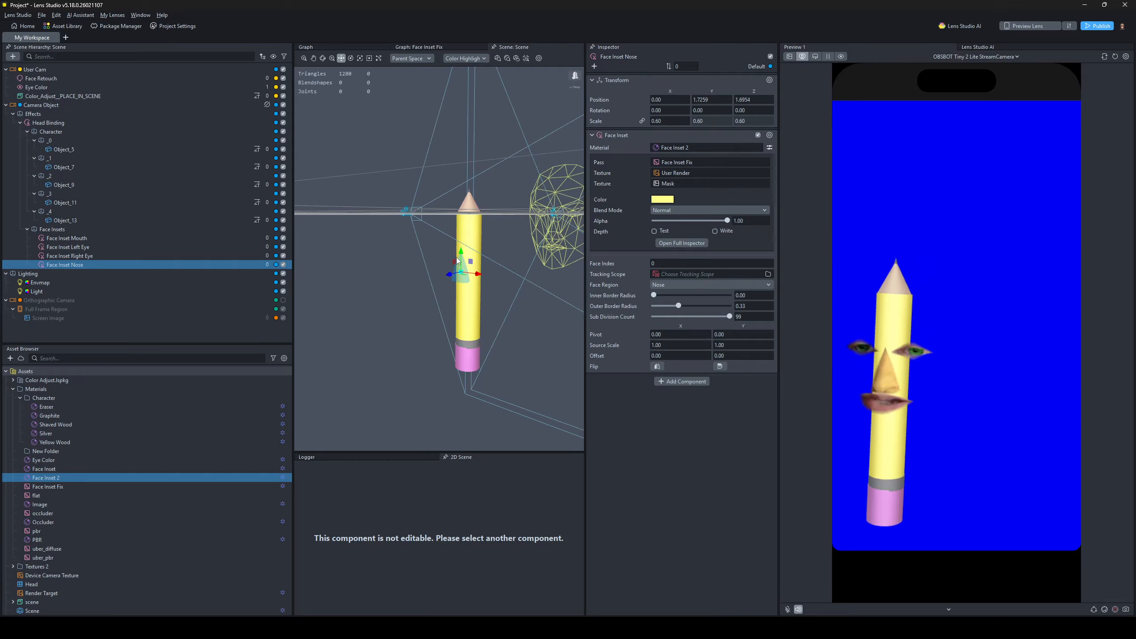
drag(463, 256, 465, 254)
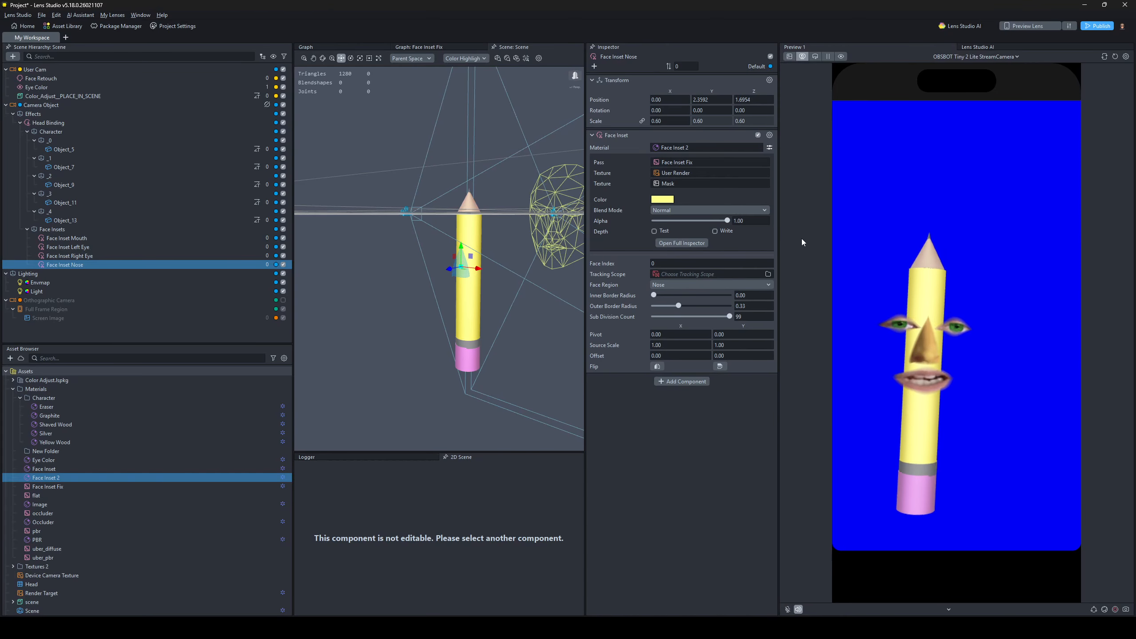
- Switch the preview's device simulation to No Simulation and widen the preview area across the workspace
click(949, 609)
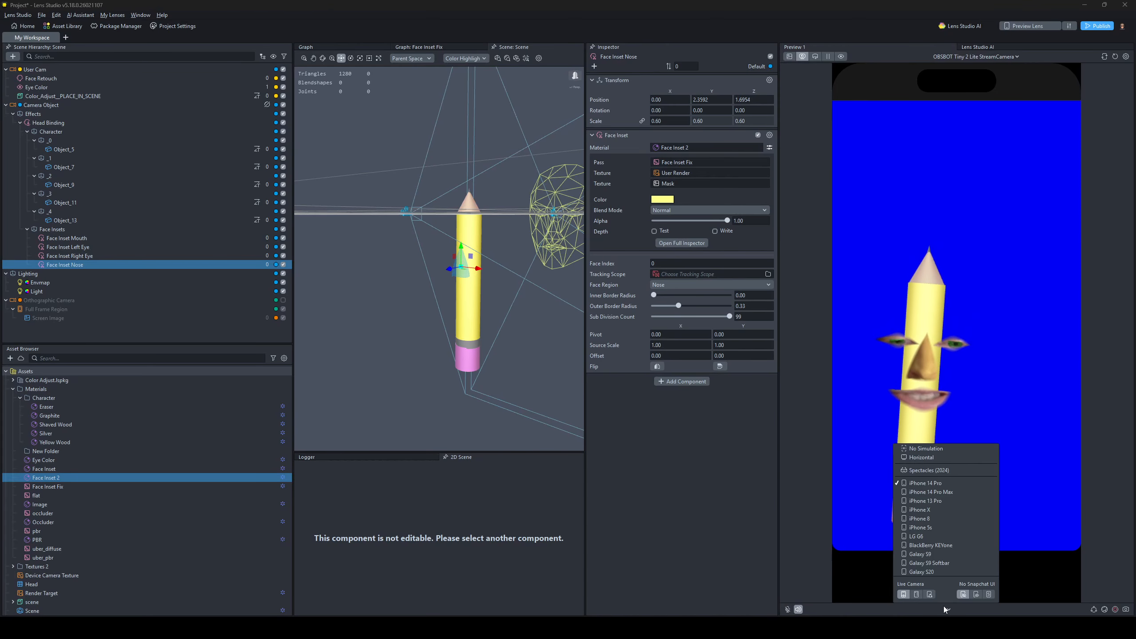
click(938, 448)
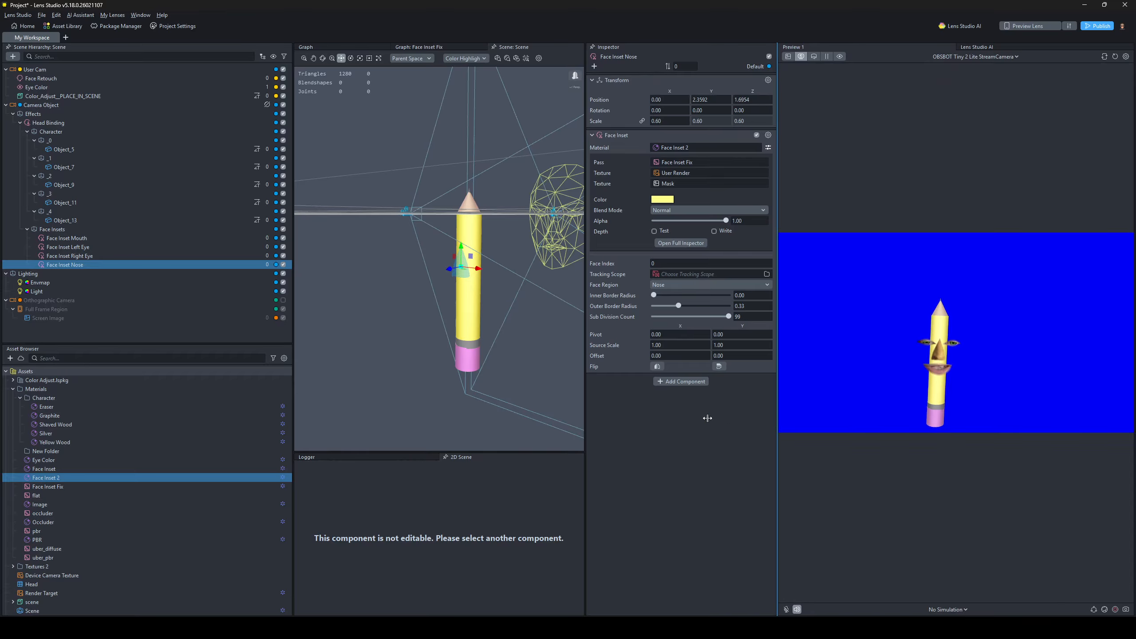
drag(707, 418, 418, 416)
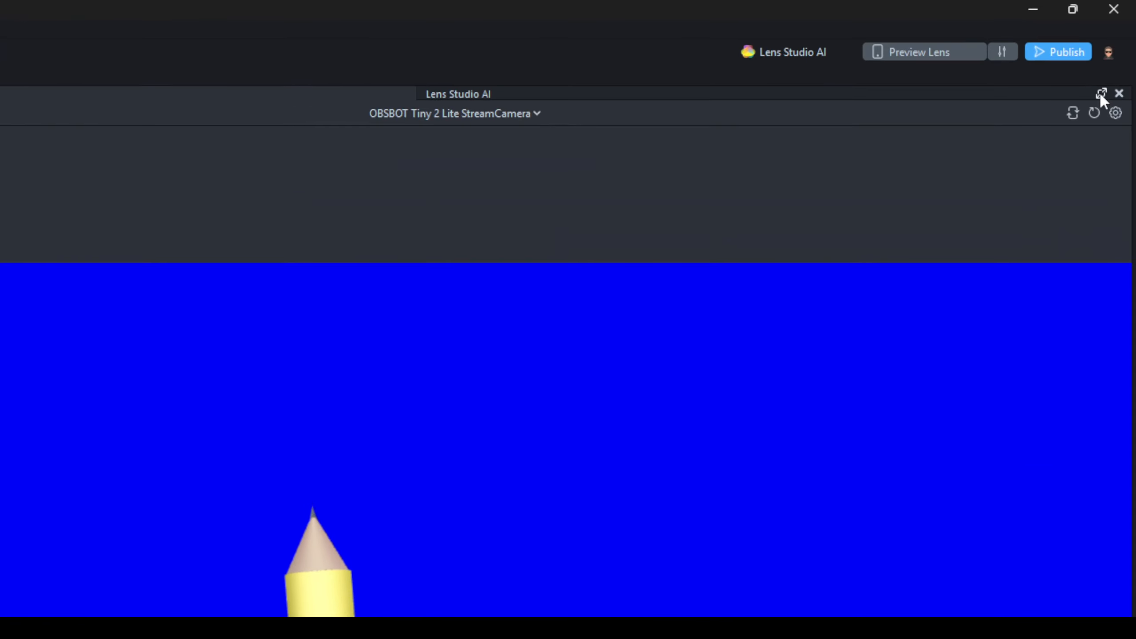
- Maximize the lens preview so that it fills the whole workspace
click(1102, 94)
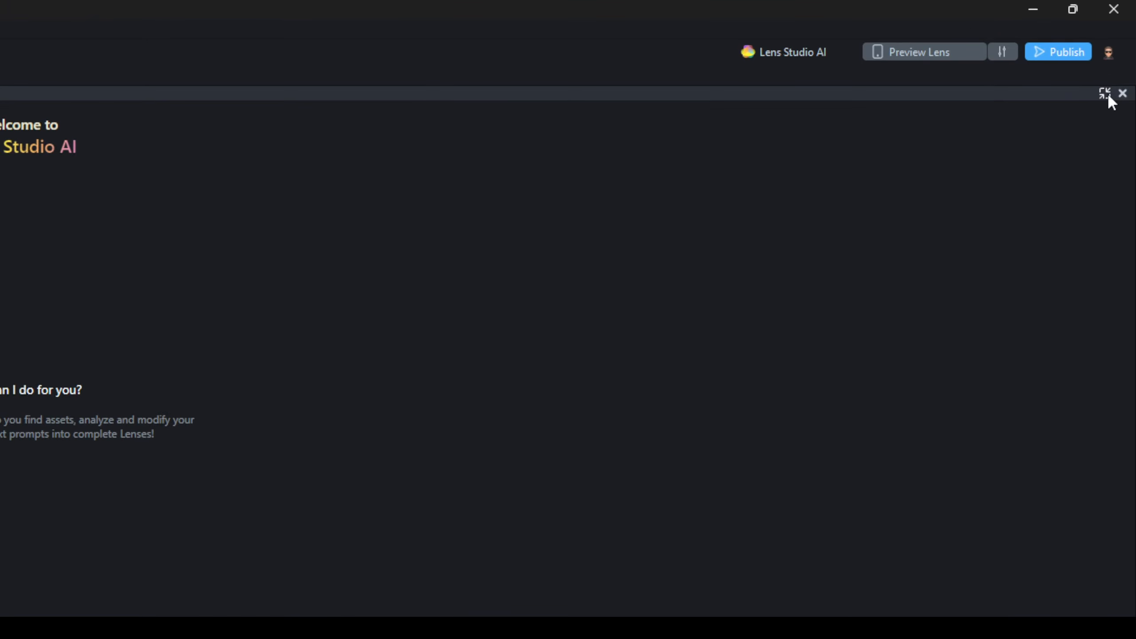
click(1106, 94)
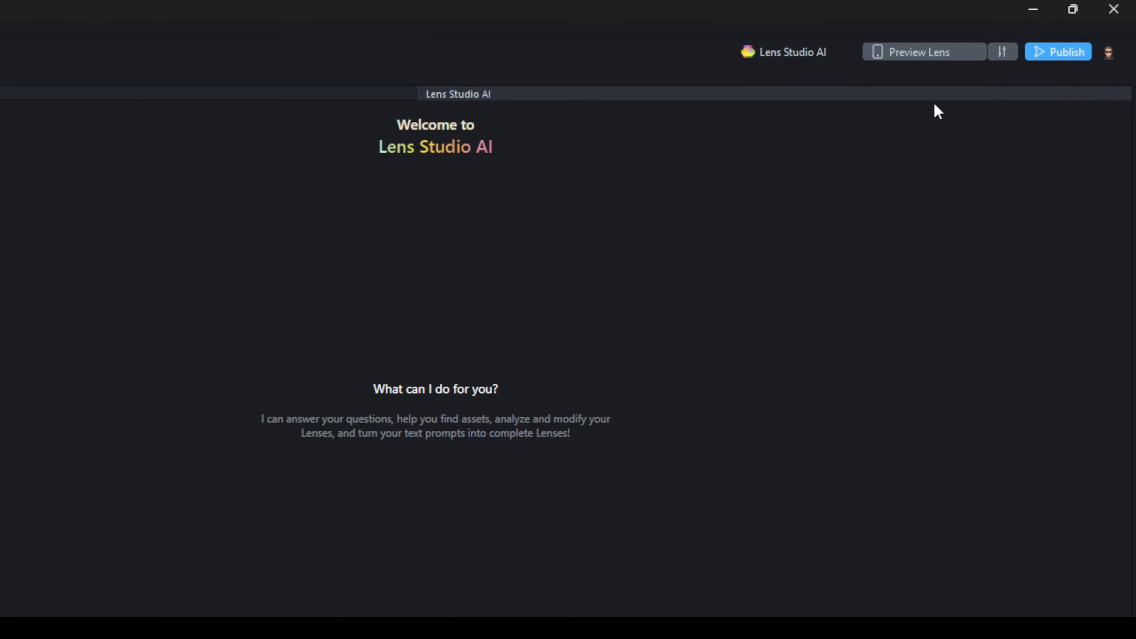
click(325, 92)
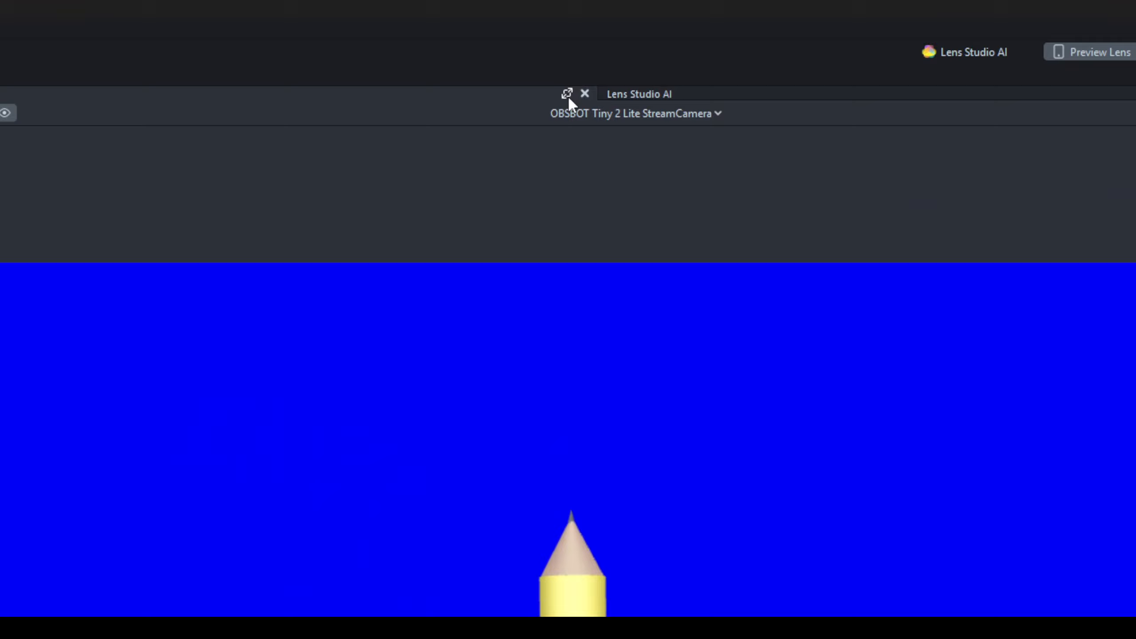
click(761, 47)
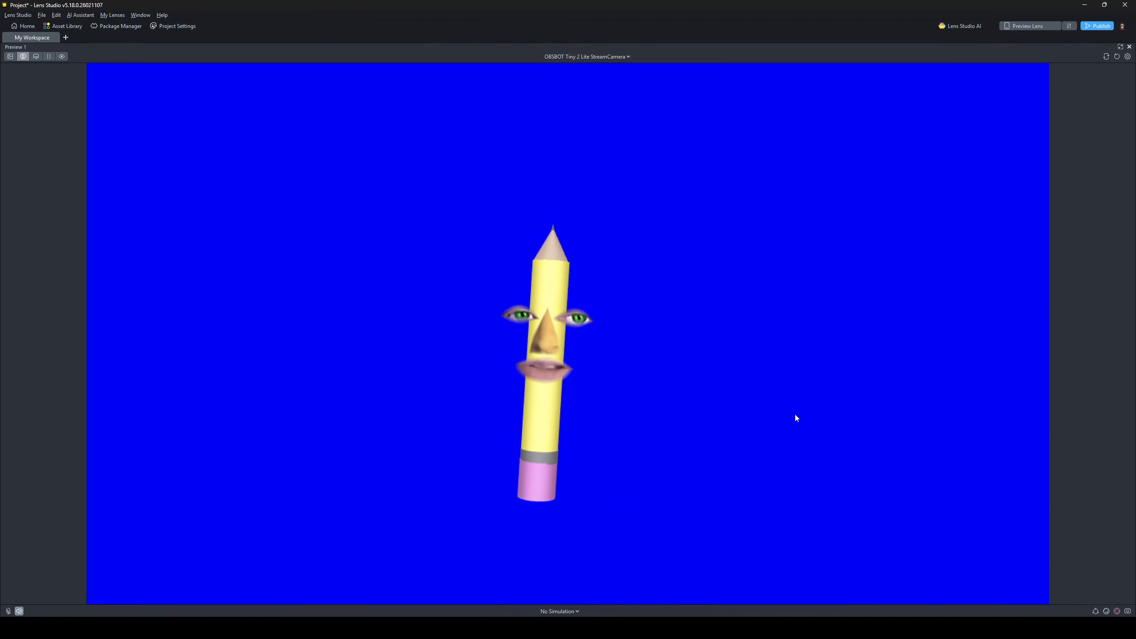
click(1120, 46)
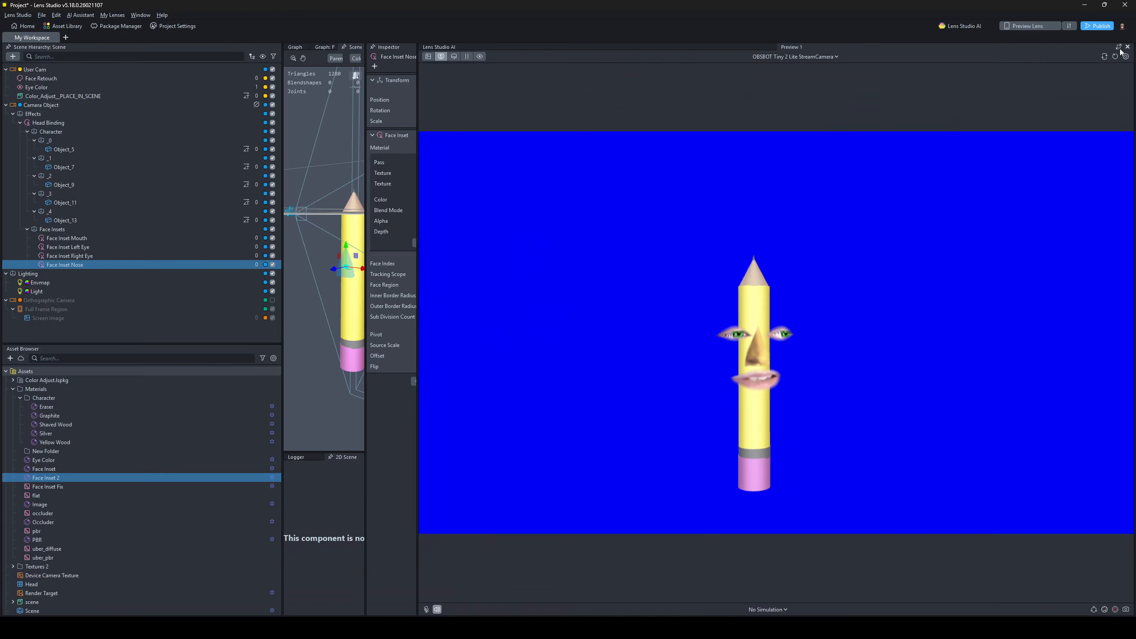
click(1120, 47)
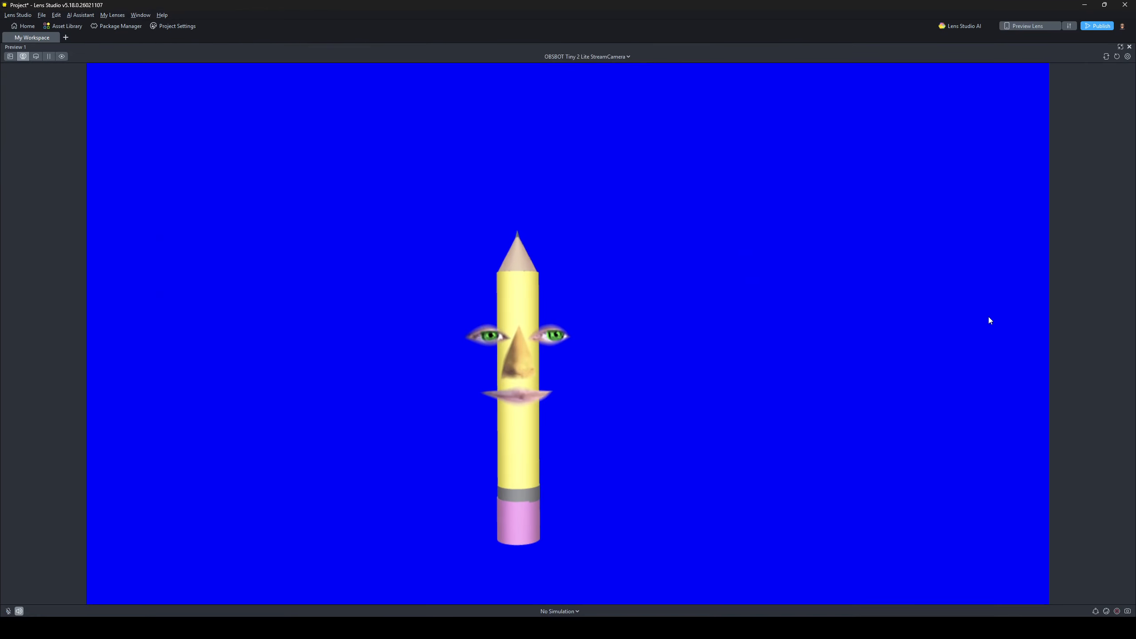